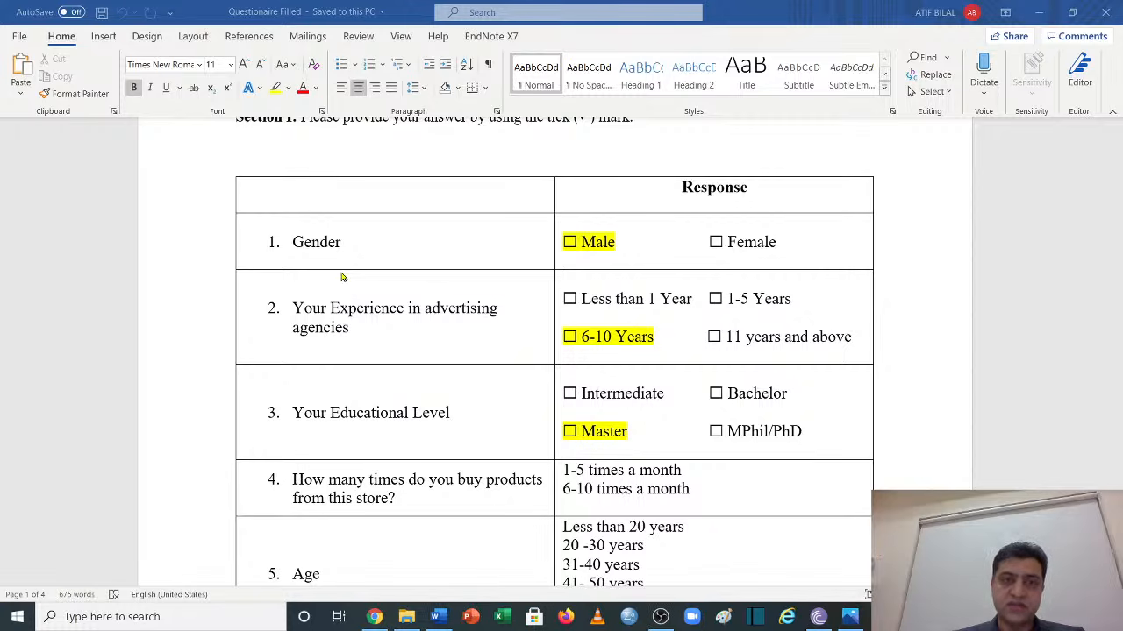
Examine the Section I demographic questions on gender, advertising experience, educational level, purchase frequency and age
scroll(337, 275, "down", 1)
scroll(338, 274, "up", 1)
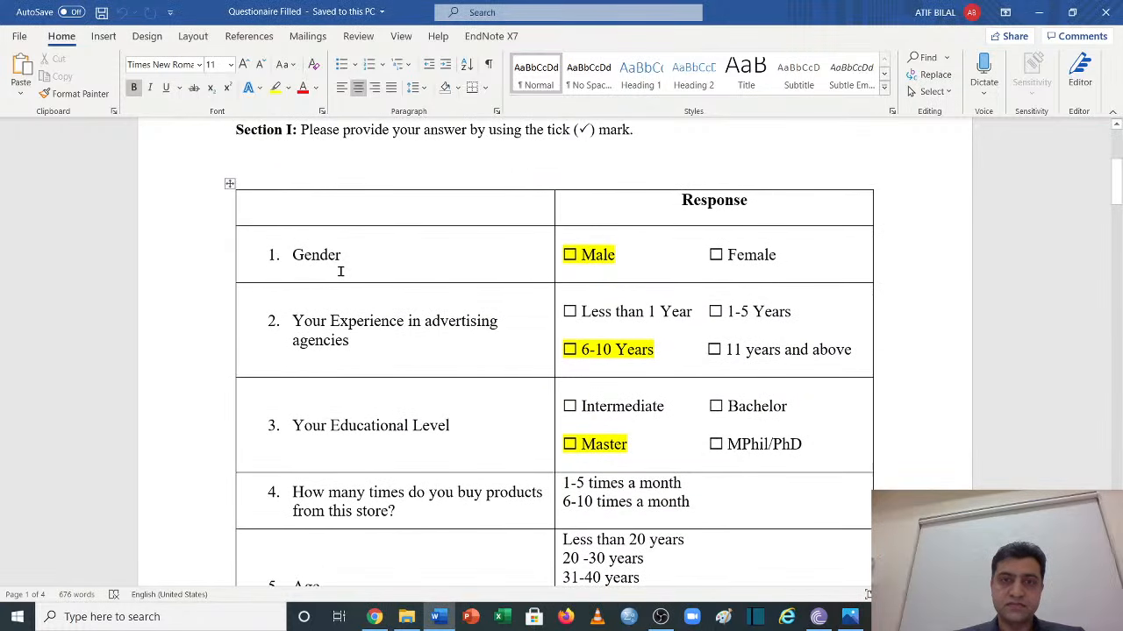
left_click_drag(367, 347, 290, 319)
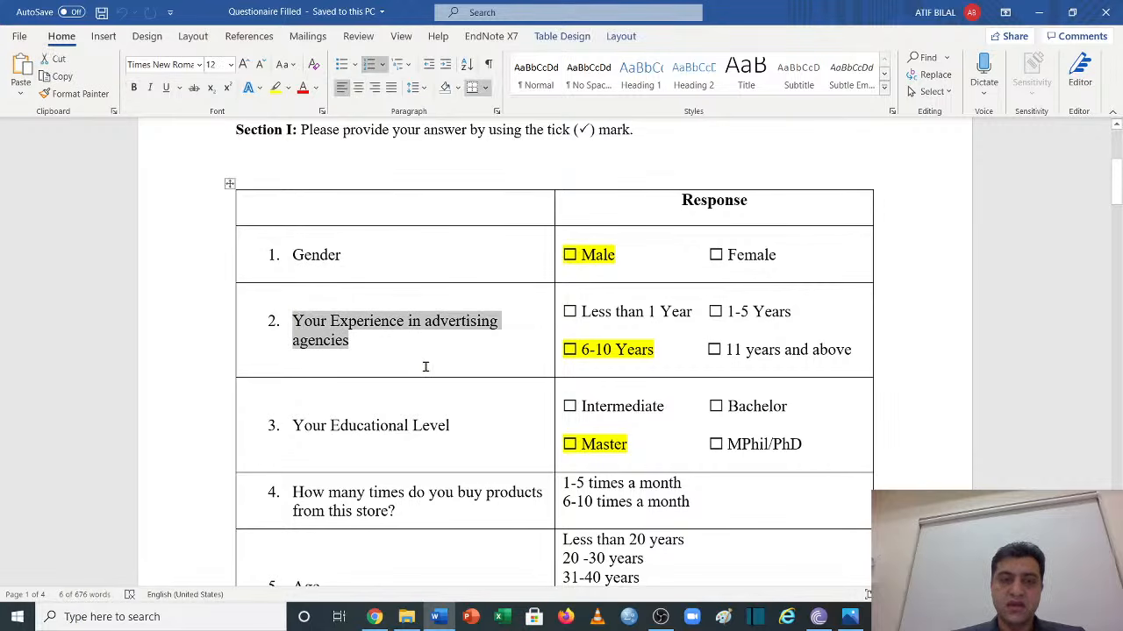
scroll(426, 366, "down", 3)
left_click_drag(463, 321, 291, 316)
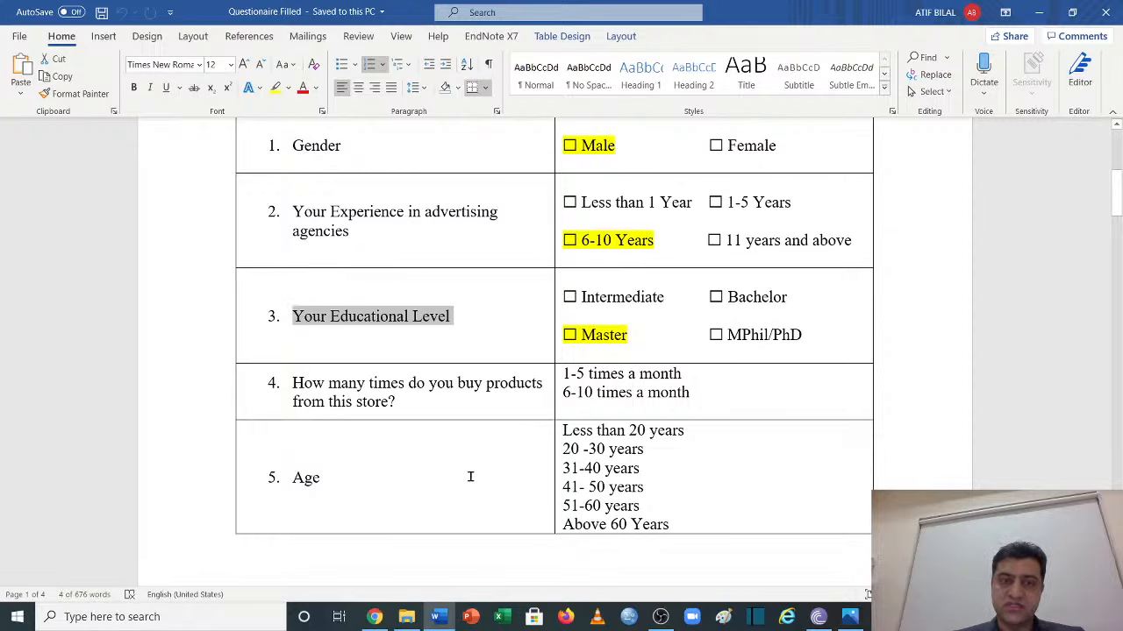
left_click_drag(405, 404, 292, 383)
scroll(400, 458, "down", 1)
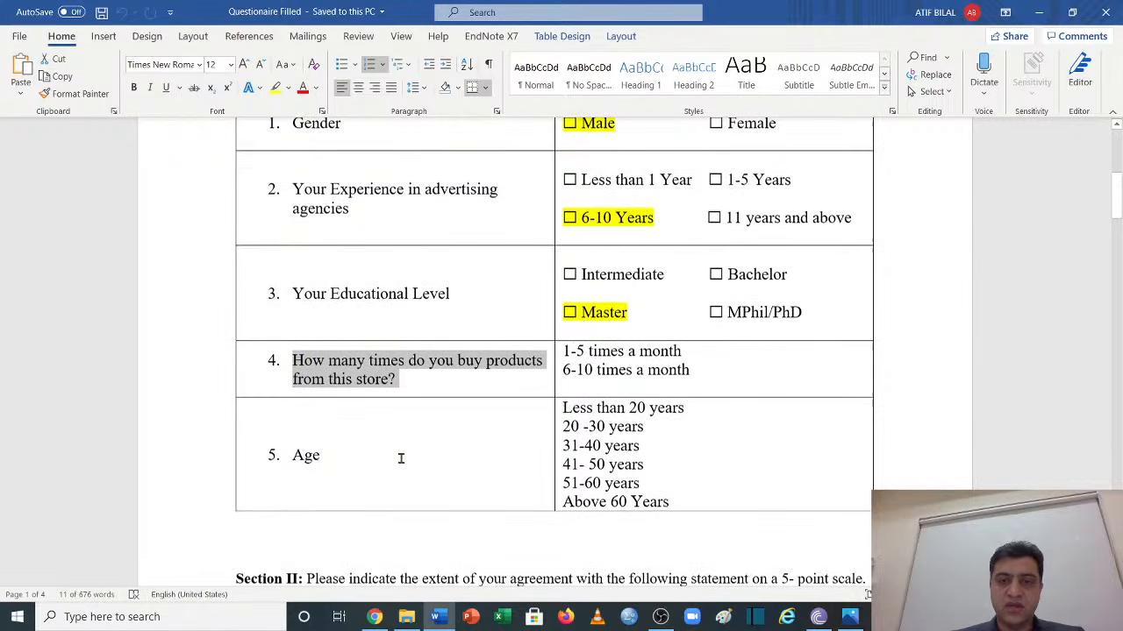
scroll(401, 458, "down", 3)
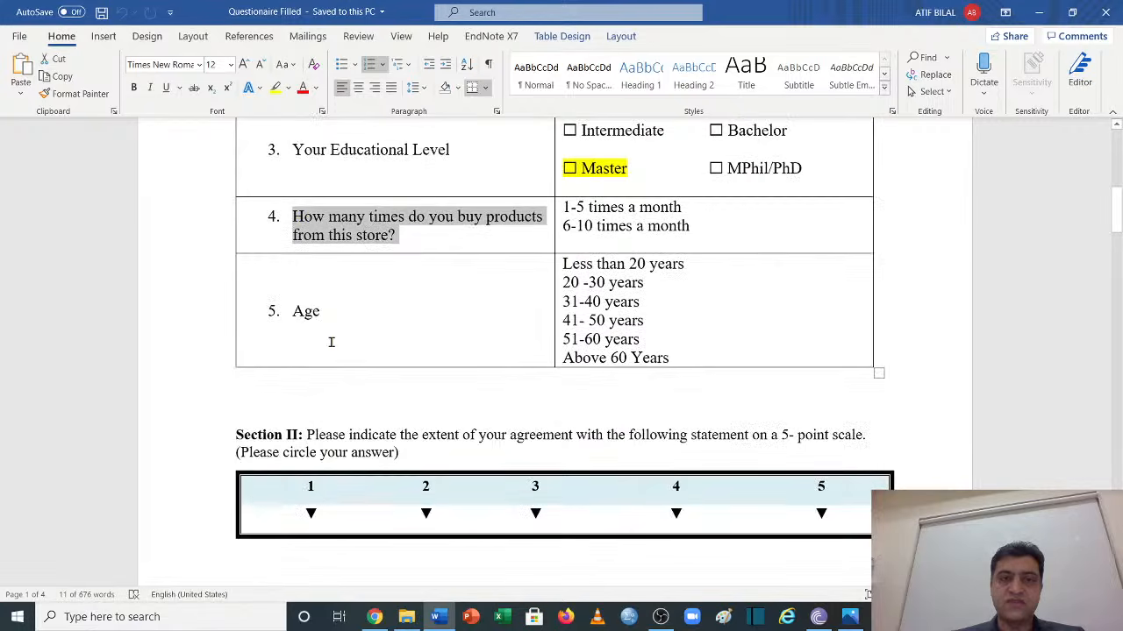
double_click(306, 311)
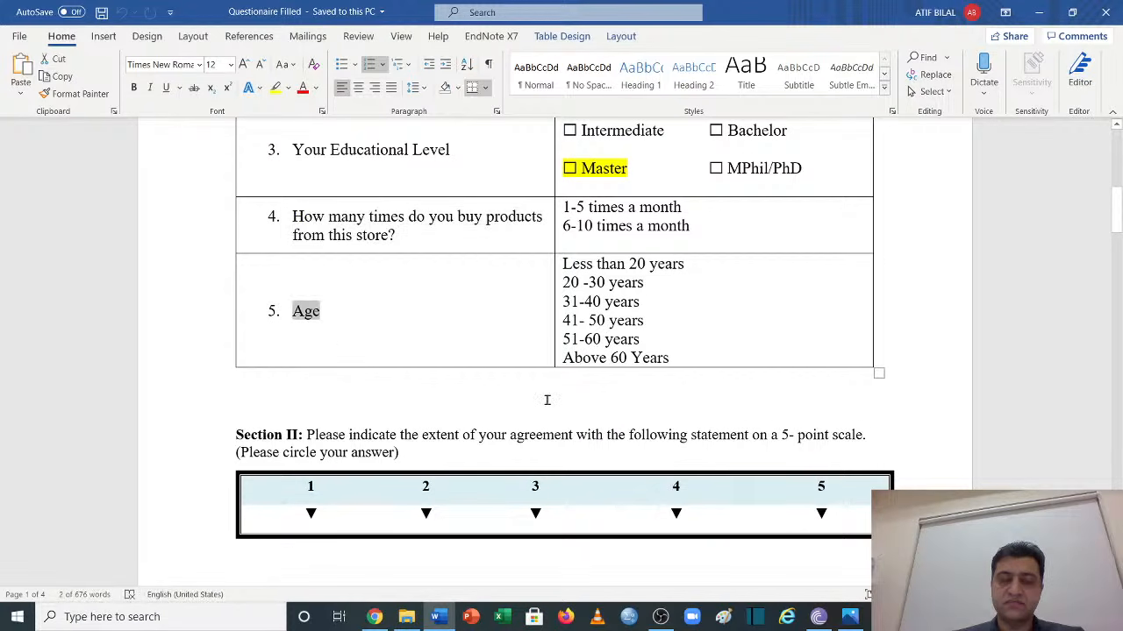
Delete the blank line between the Section I table and the Section II instructions
left_click(546, 400)
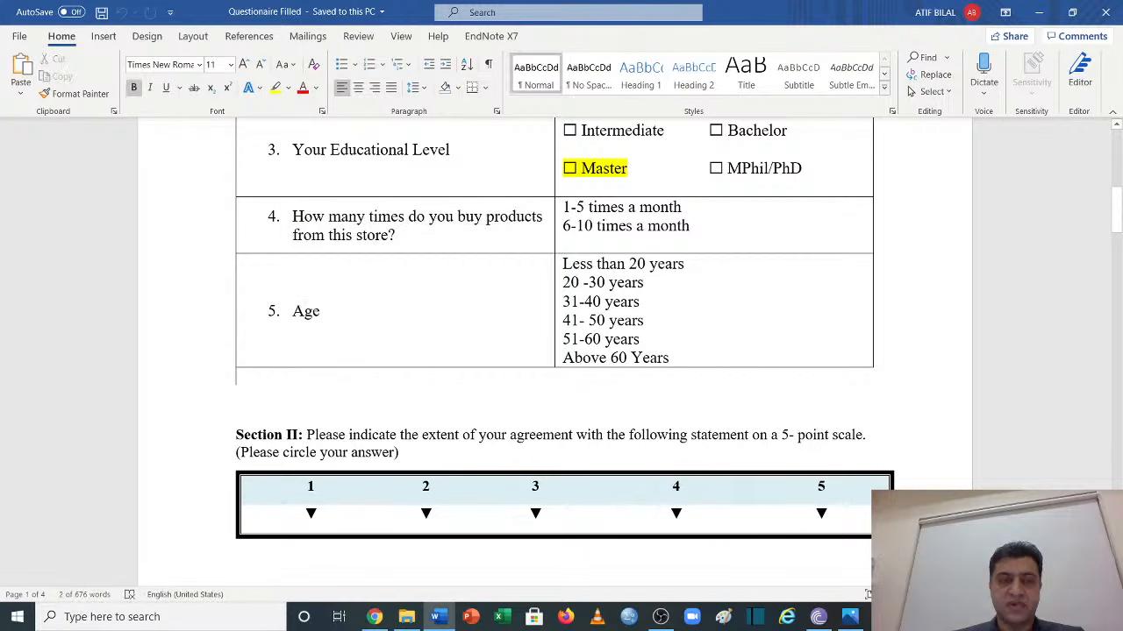
key("Delete")
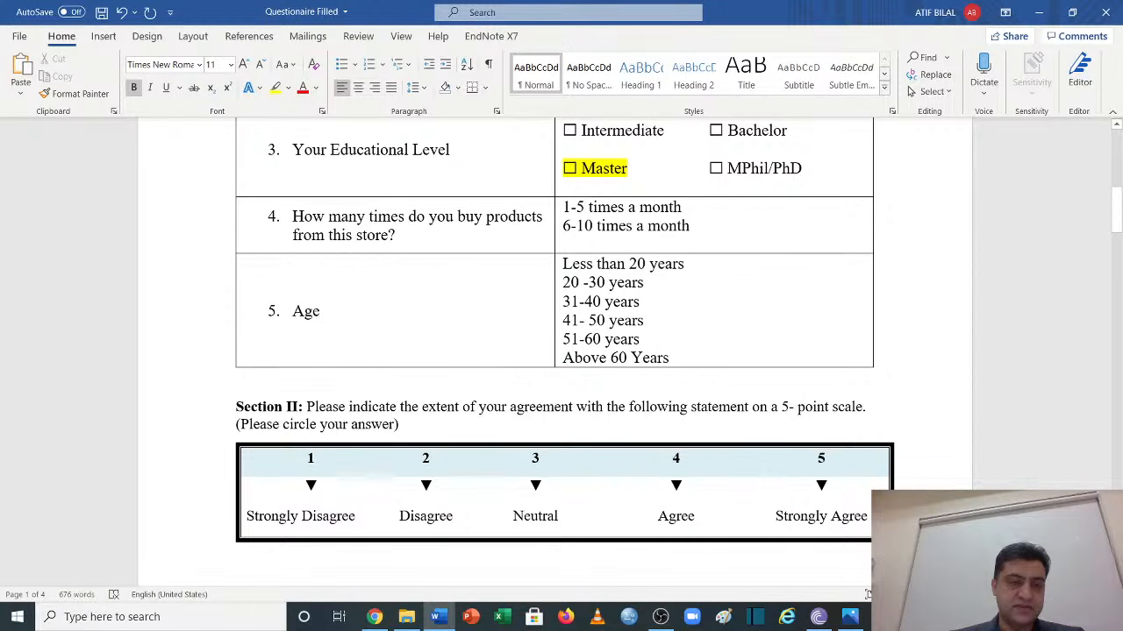
Examine the 5-point agreement scale under the Section II instructions, from Strongly Disagree to Strongly Agree
scroll(281, 391, "down", 3)
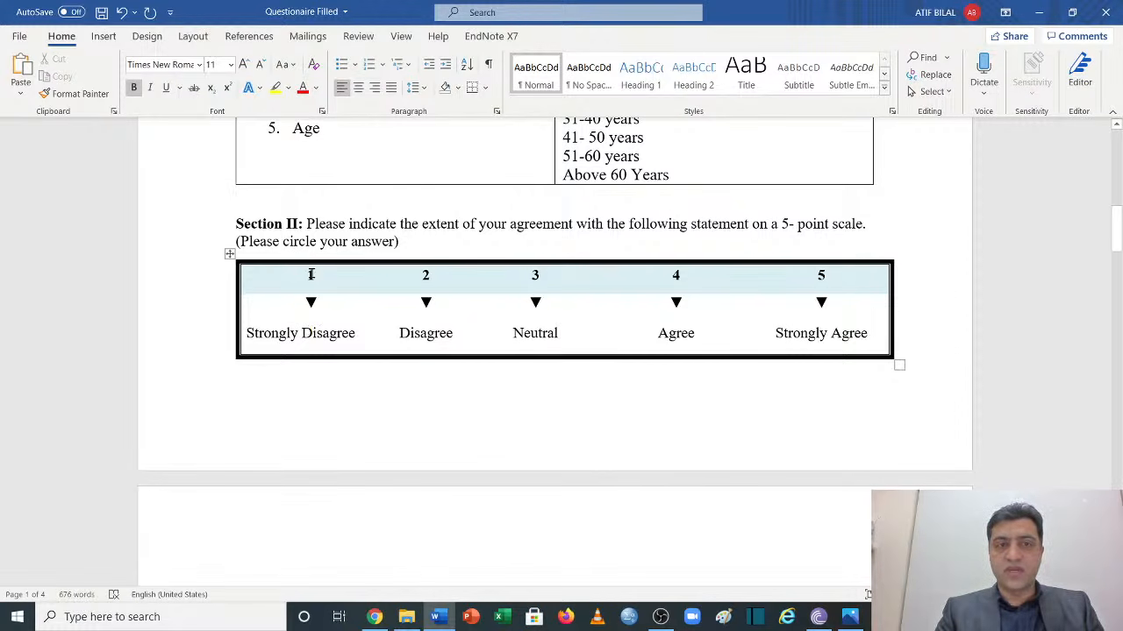
left_click_drag(310, 275, 821, 276)
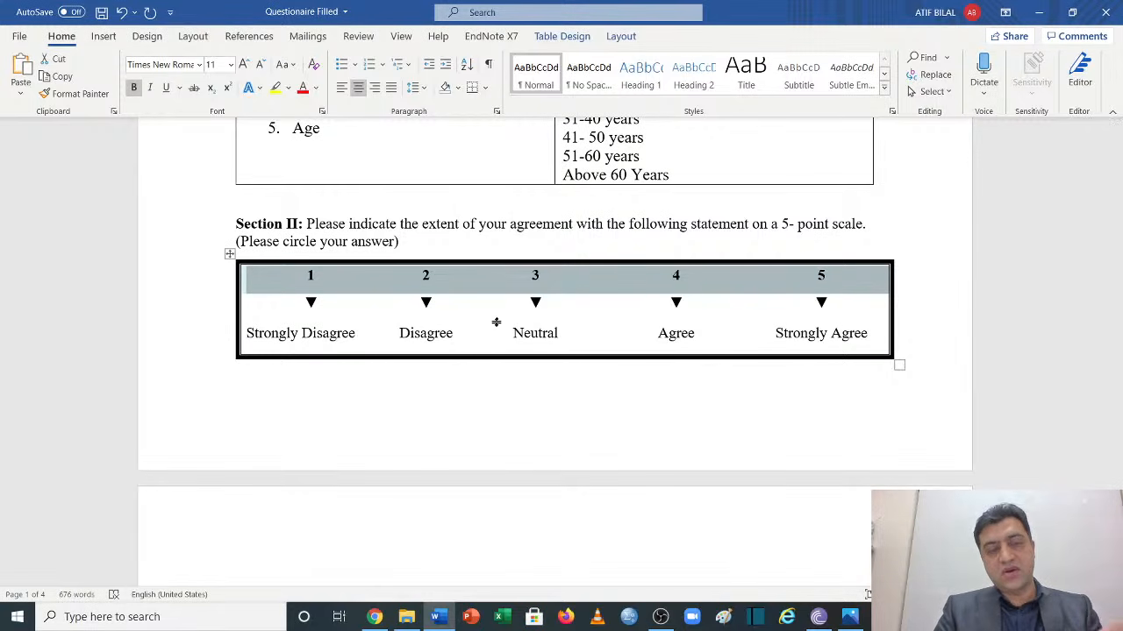
scroll(496, 322, "down", 1)
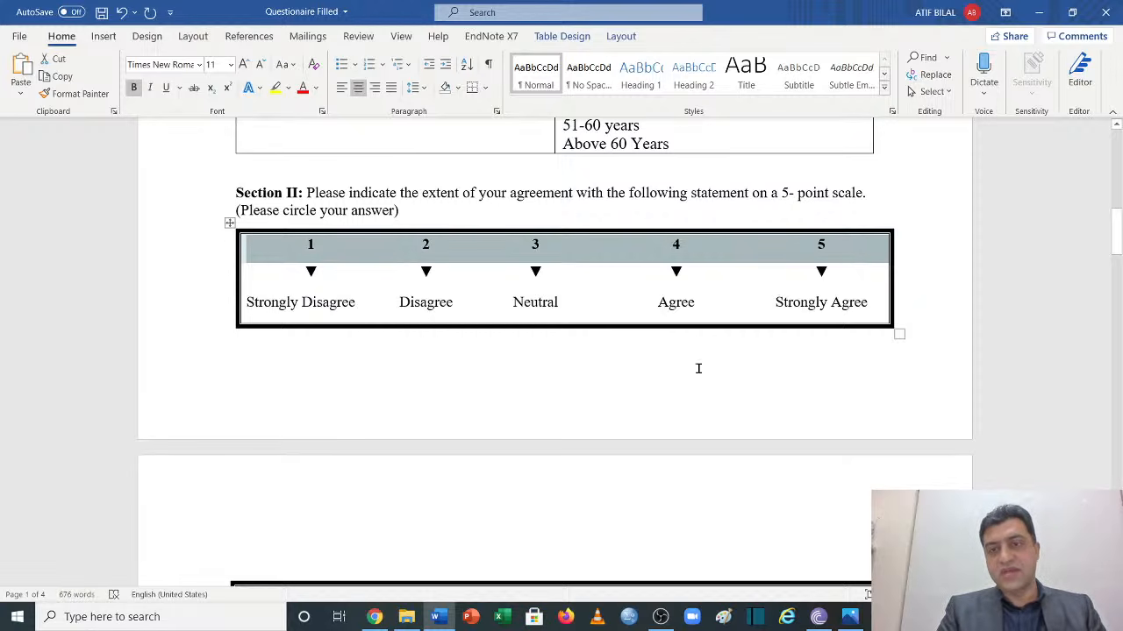
scroll(679, 393, "down", 5)
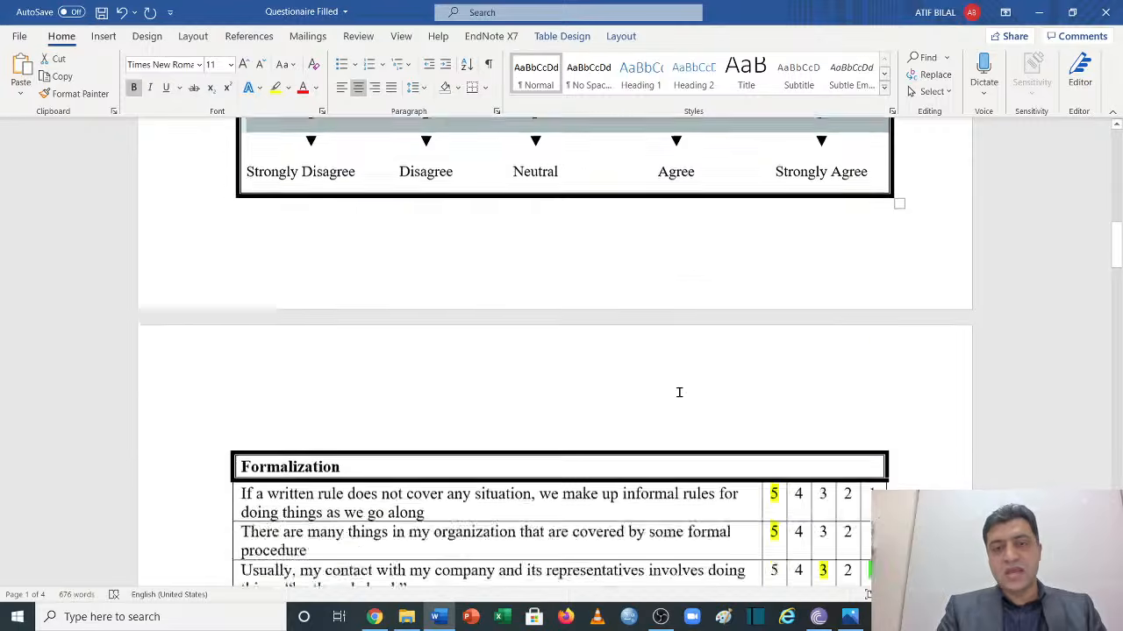
scroll(678, 393, "up", 2)
scroll(678, 392, "up", 3)
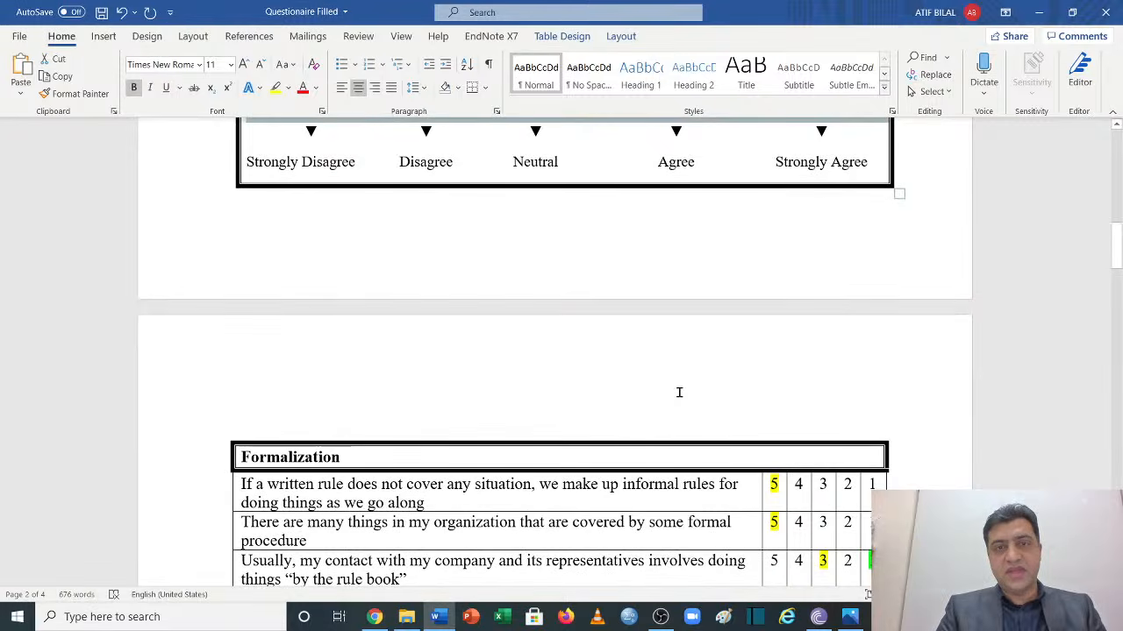
Examine the Formalization heading, its statements and the 5-to-1 response columns beside them
scroll(679, 392, "down", 5)
scroll(678, 392, "down", 1)
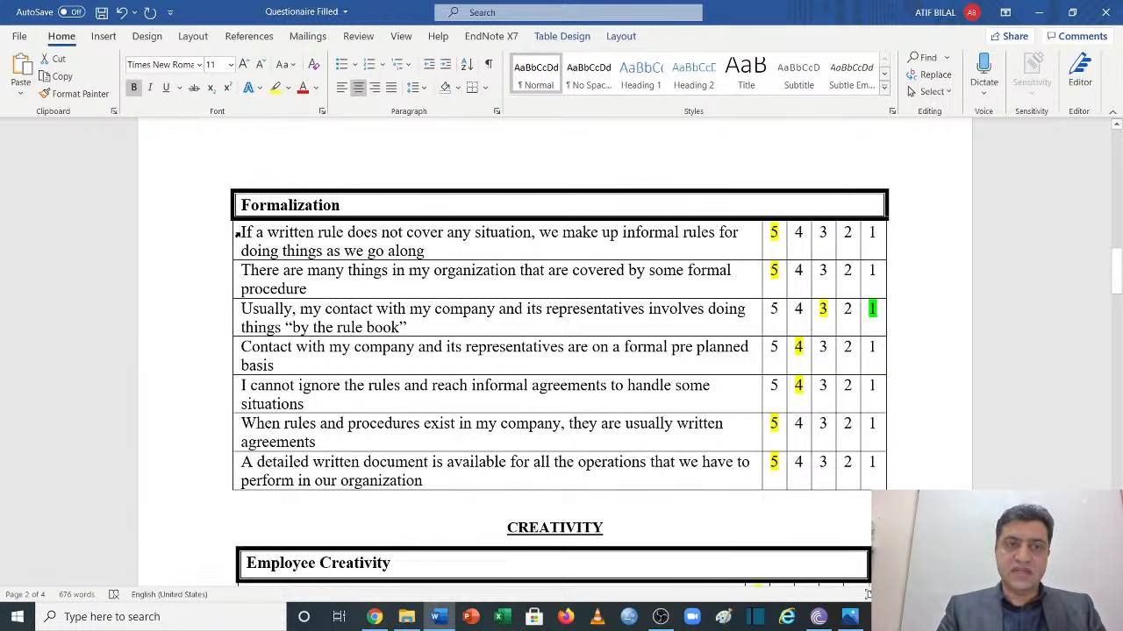
left_click_drag(242, 276, 438, 476)
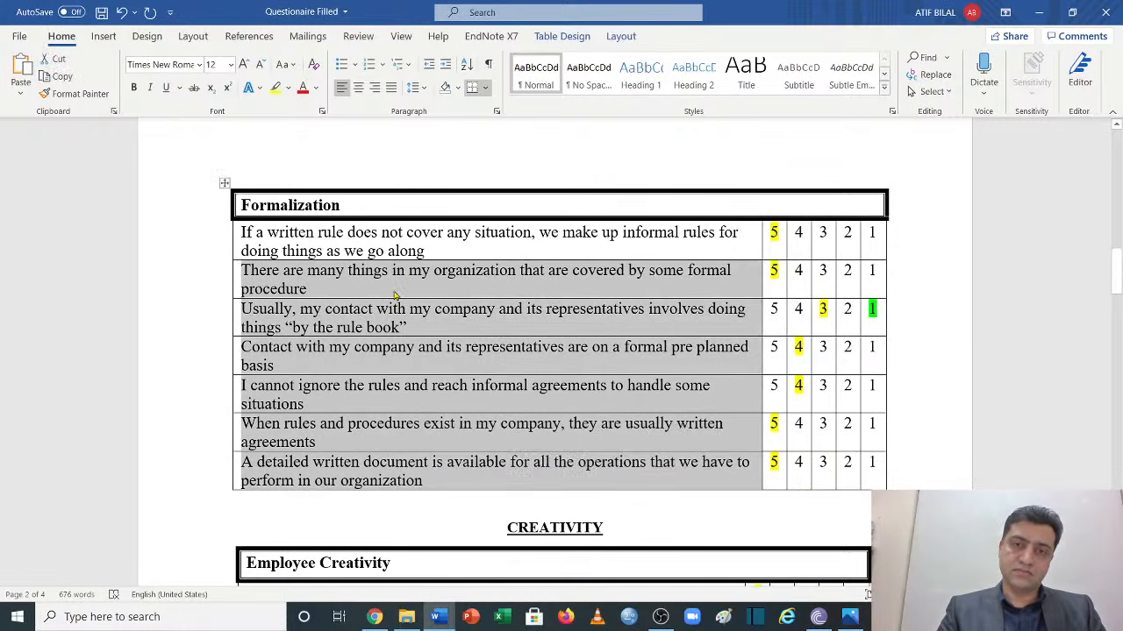
left_click(264, 235)
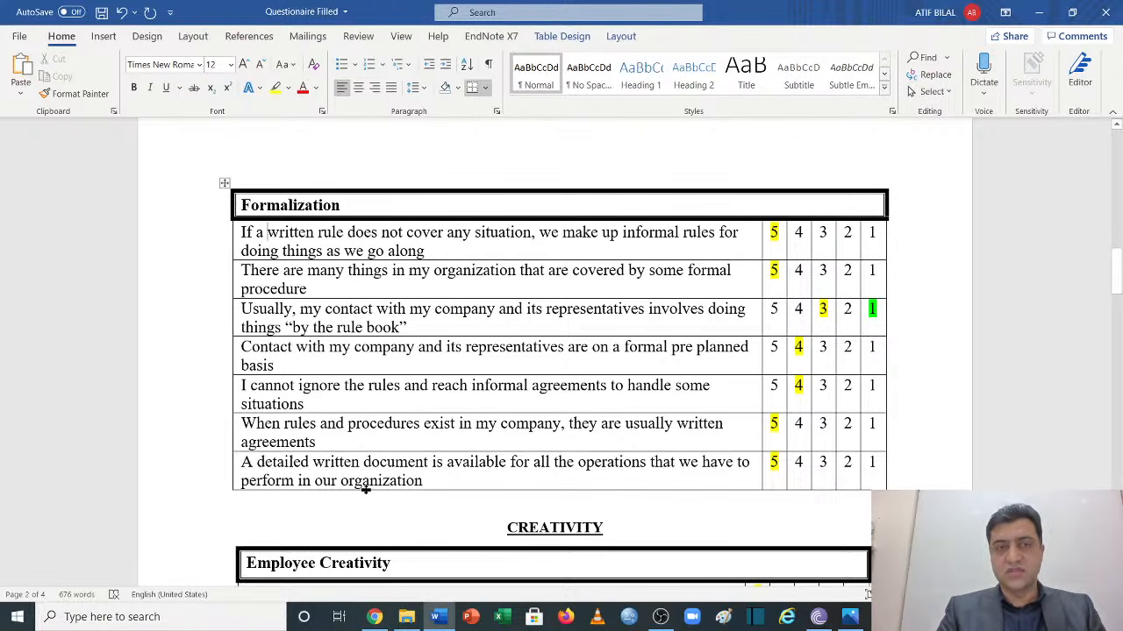
left_click_drag(340, 207, 233, 207)
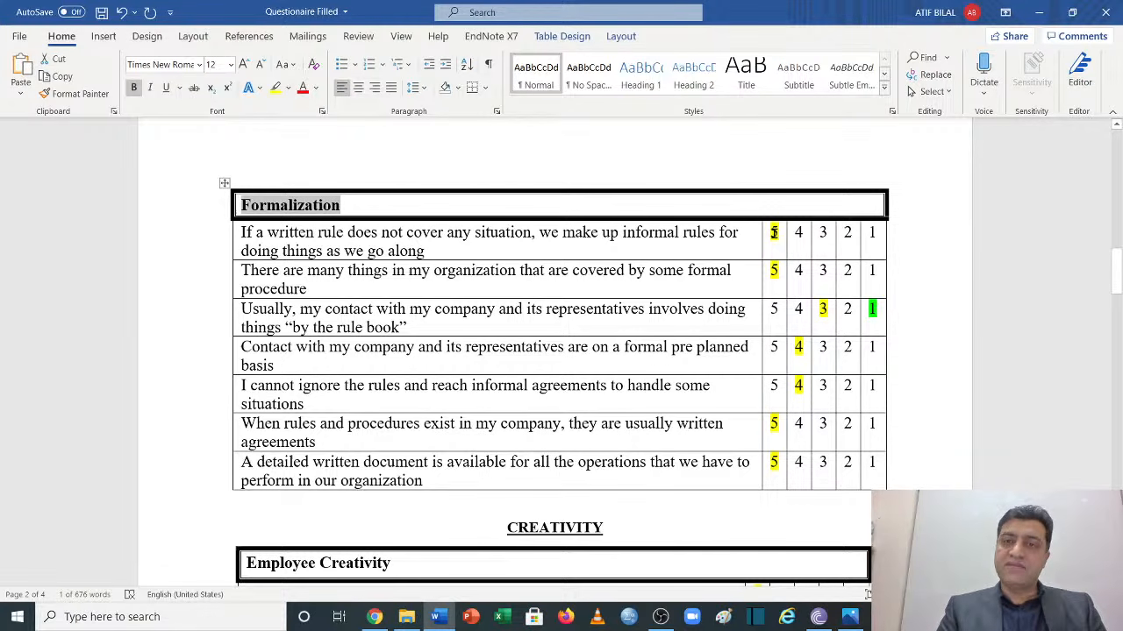
left_click_drag(774, 233, 876, 469)
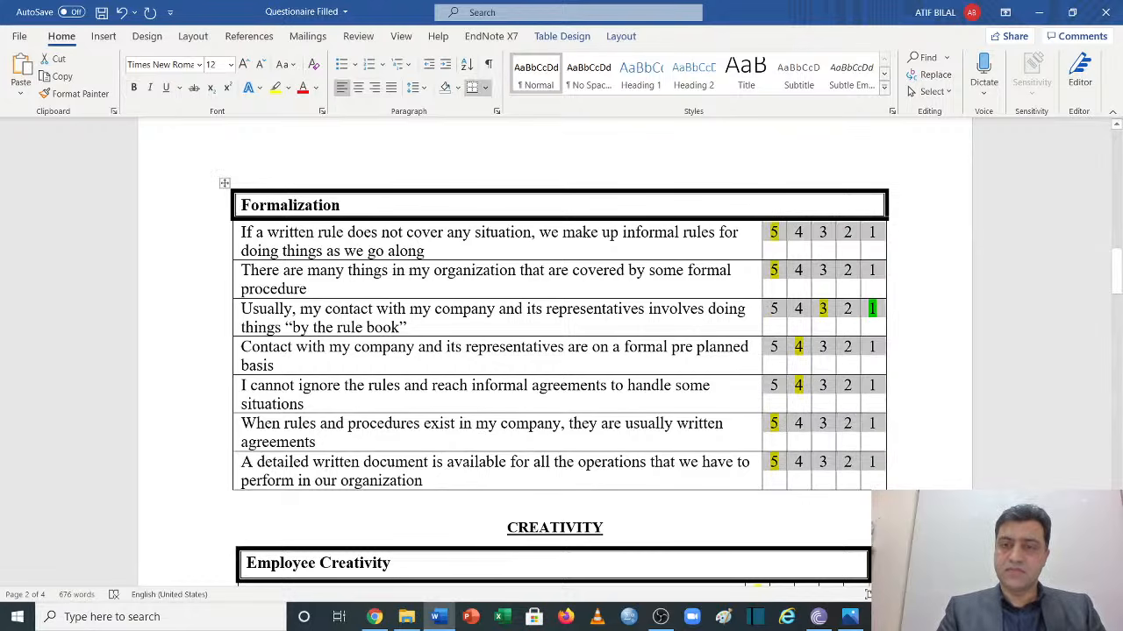
Compare responses 1 and 5 of the first Formalization statement with the Section II agreement scale
left_click(878, 229)
left_click_drag(880, 231, 861, 232)
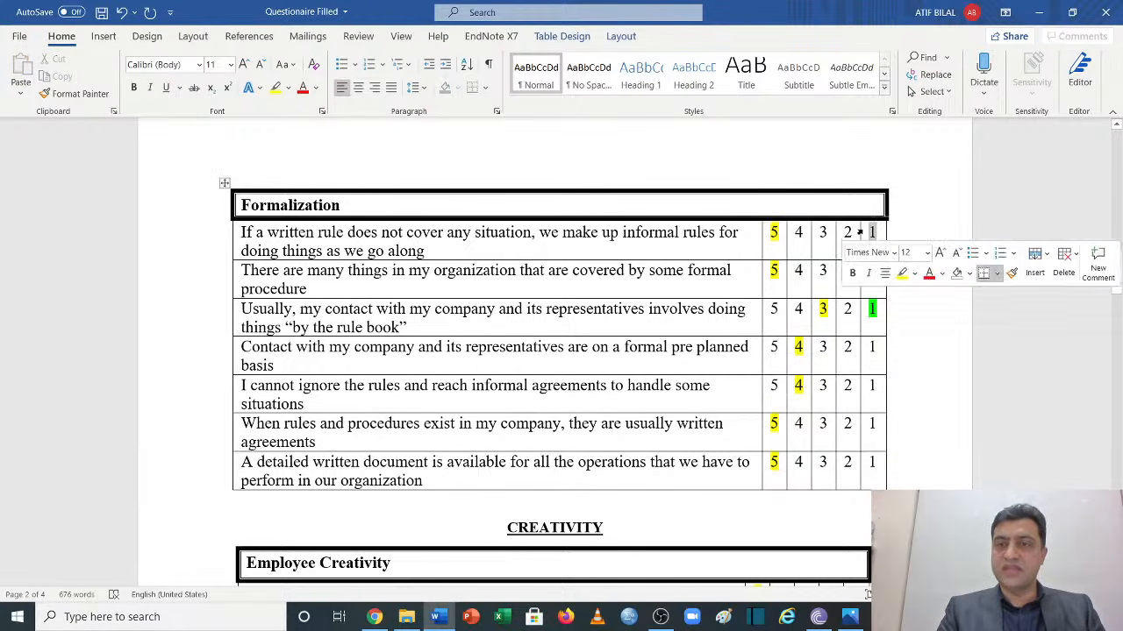
scroll(406, 288, "up", 5)
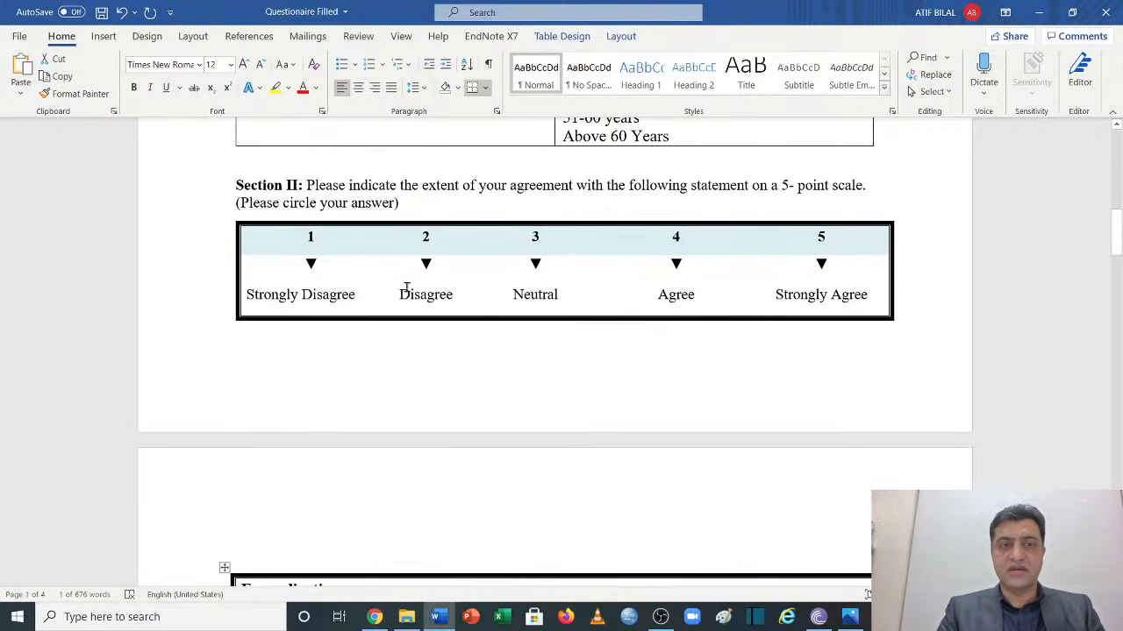
scroll(415, 253, "down", 5)
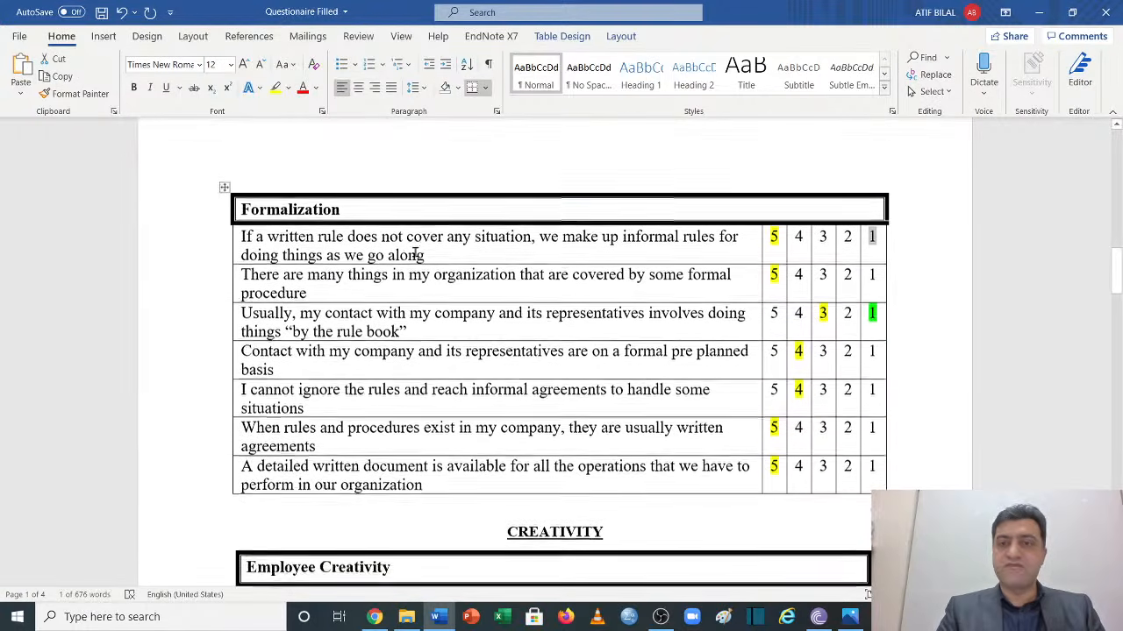
double_click(775, 239)
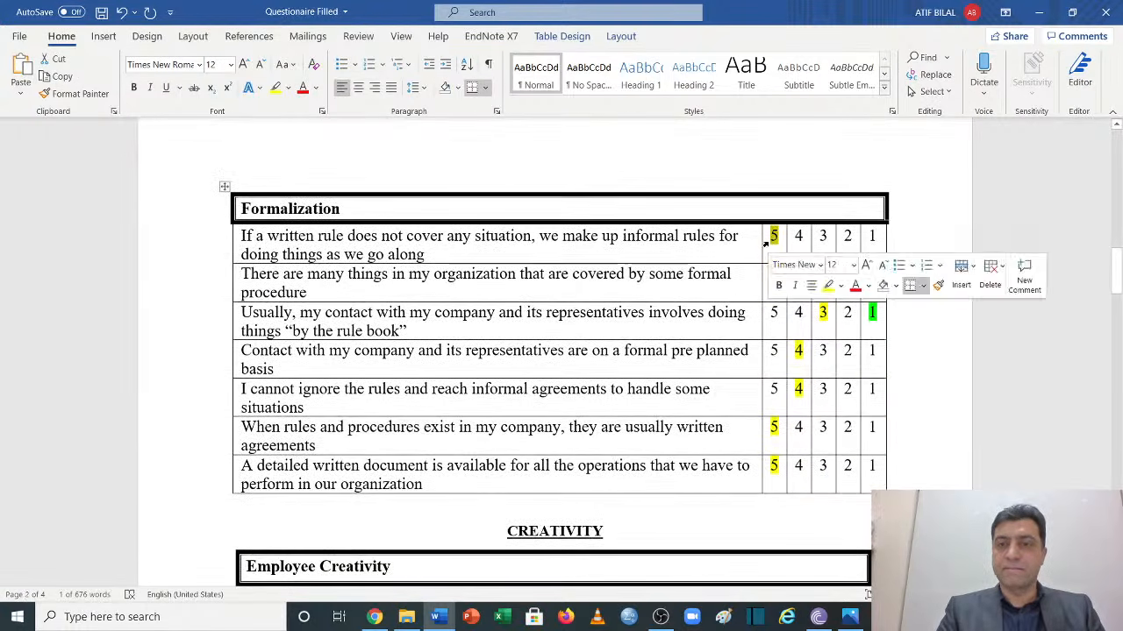
left_click(899, 371)
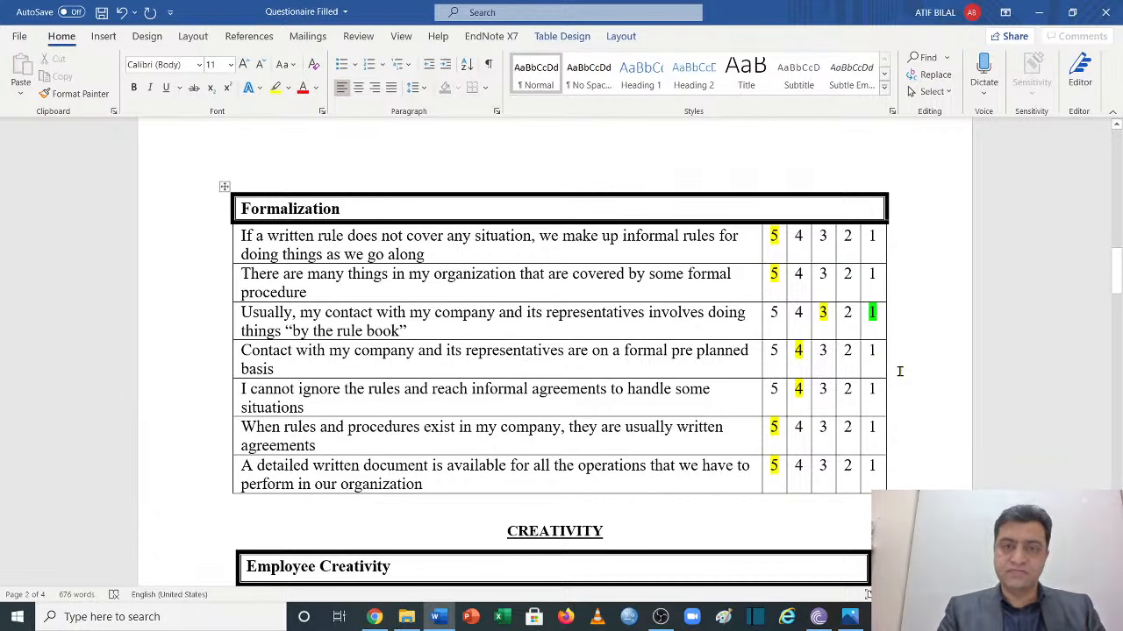
Examine the Employee Creativity statements and their 5-to-1 response columns
scroll(899, 371, "down", 3)
scroll(899, 371, "down", 2)
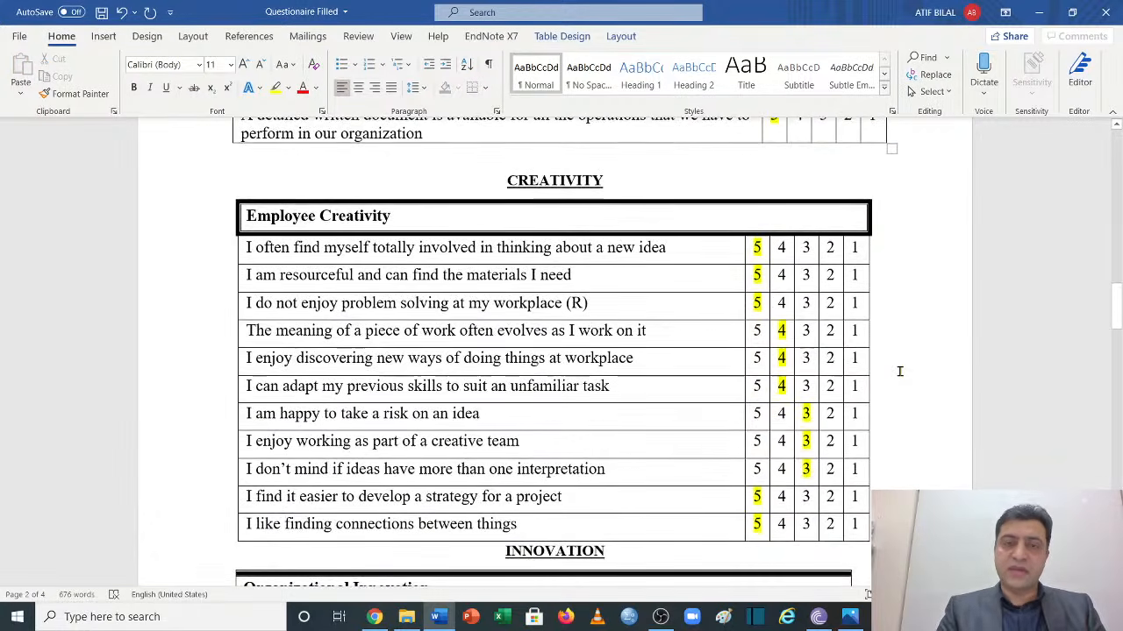
scroll(899, 371, "down", 1)
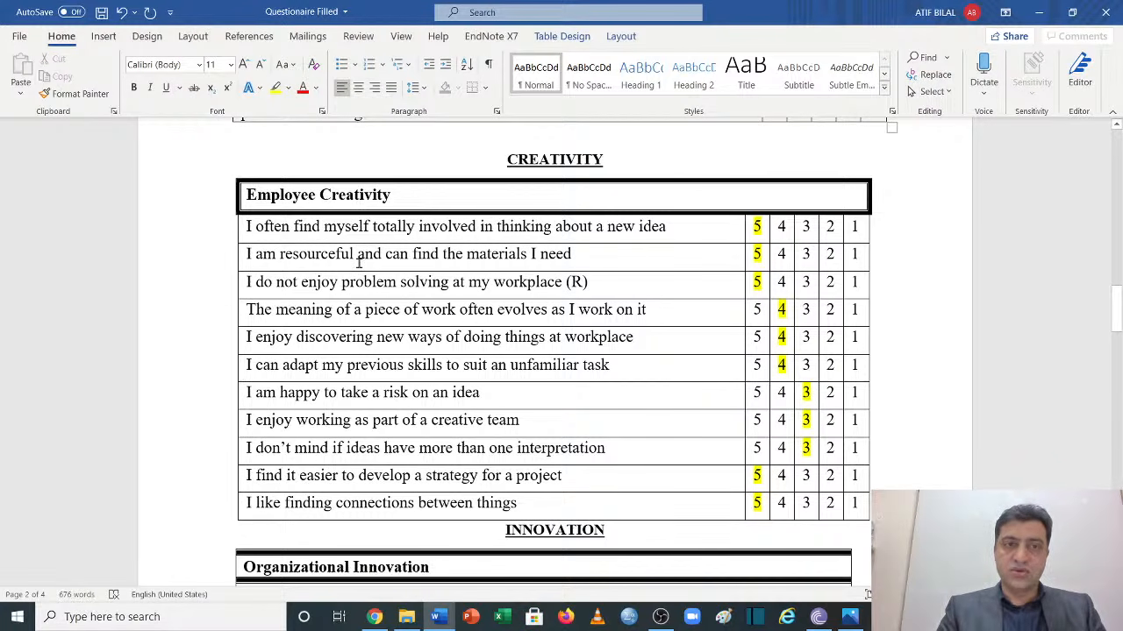
scroll(359, 261, "down", 1)
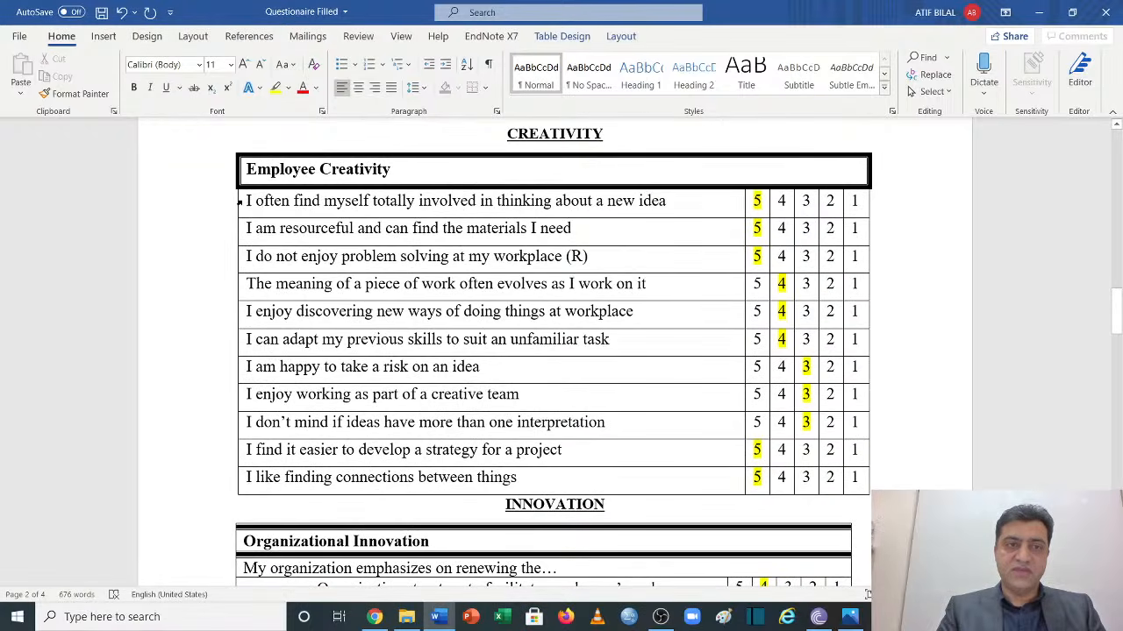
left_click_drag(249, 201, 543, 481)
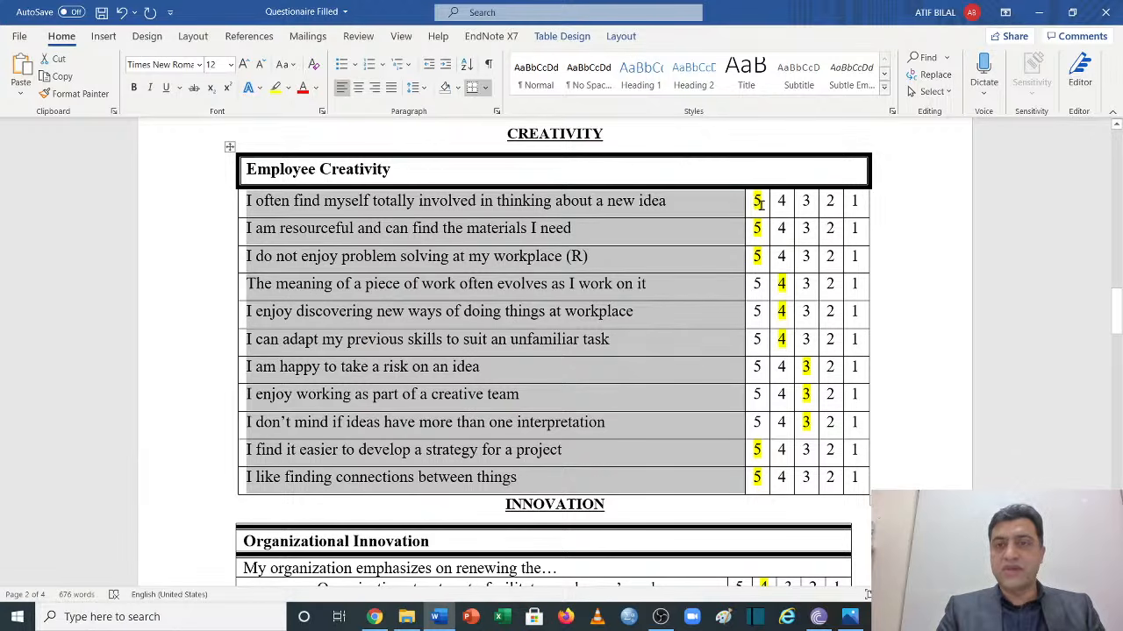
left_click_drag(754, 203, 851, 478)
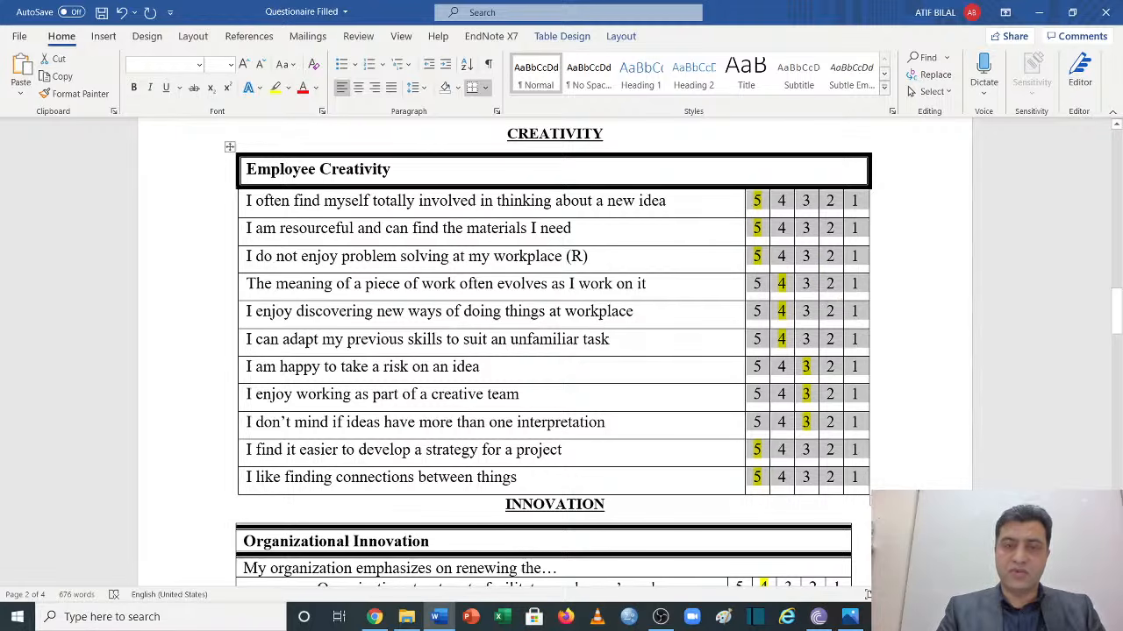
Insert a page break before the INNOVATION heading so that its table starts on a new page
scroll(824, 272, "down", 8)
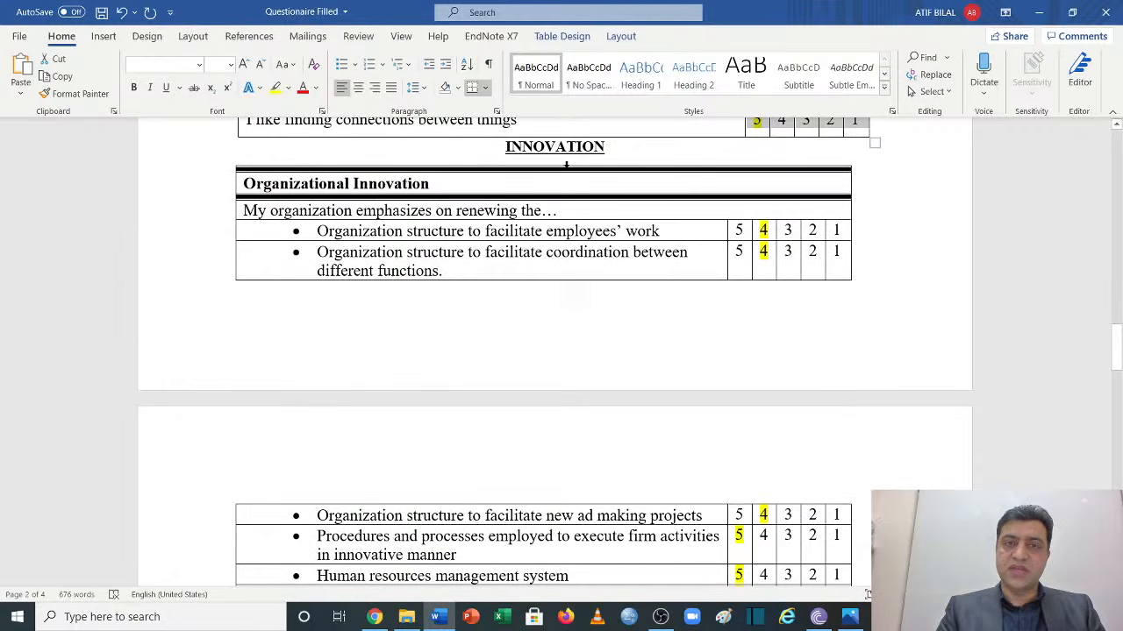
left_click(505, 146)
key("ctrl+Return")
Examine the Organizational Innovation statements and the closing thanks, and look back through the questionnaire to Section I
scroll(503, 143, "down", 5)
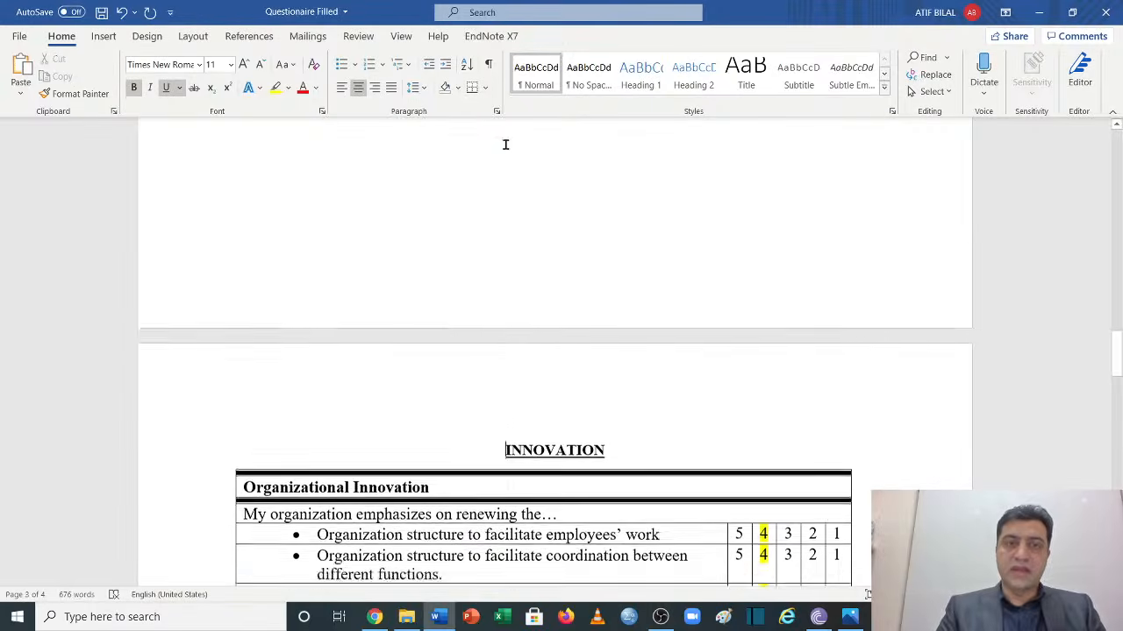
scroll(527, 255, "up", 2)
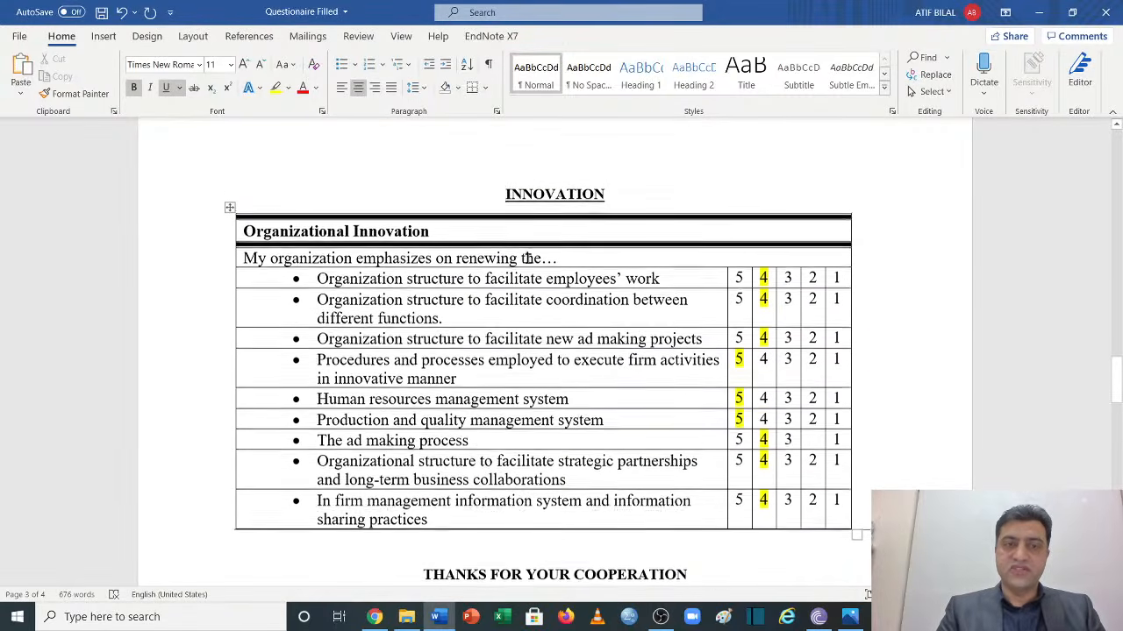
left_click_drag(318, 282, 474, 517)
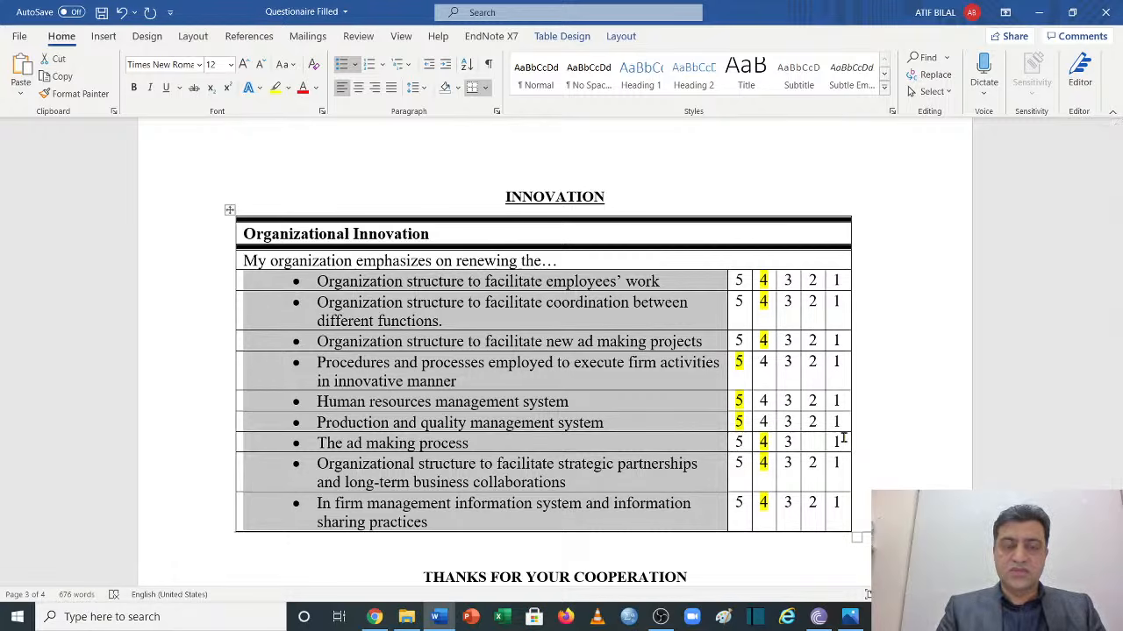
scroll(842, 439, "down", 3)
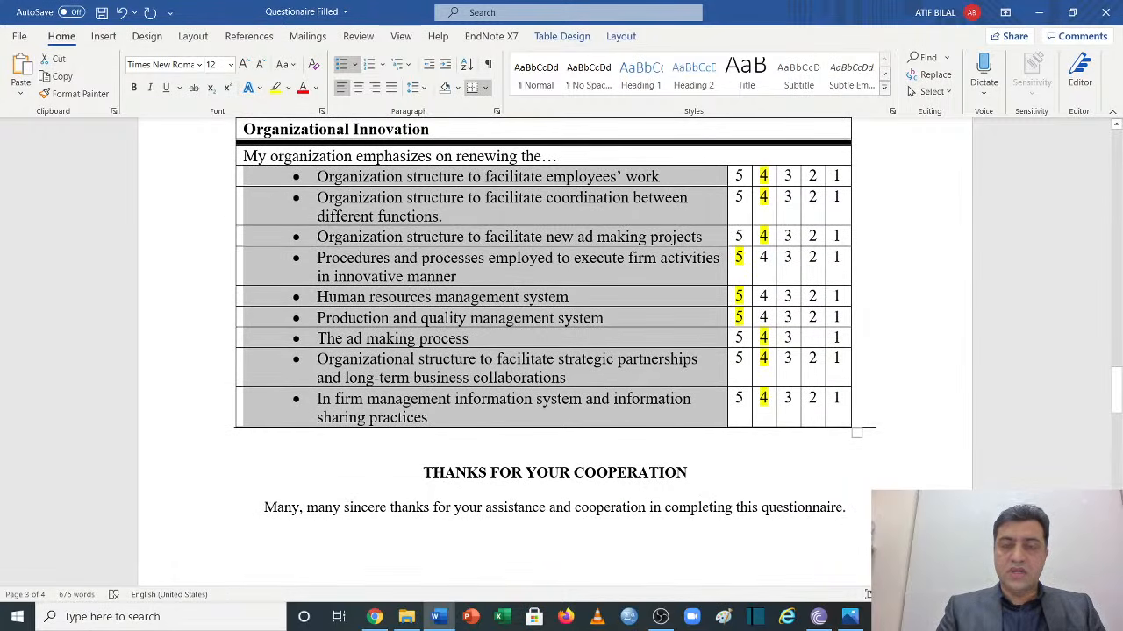
scroll(842, 438, "up", 20)
scroll(842, 439, "down", 8)
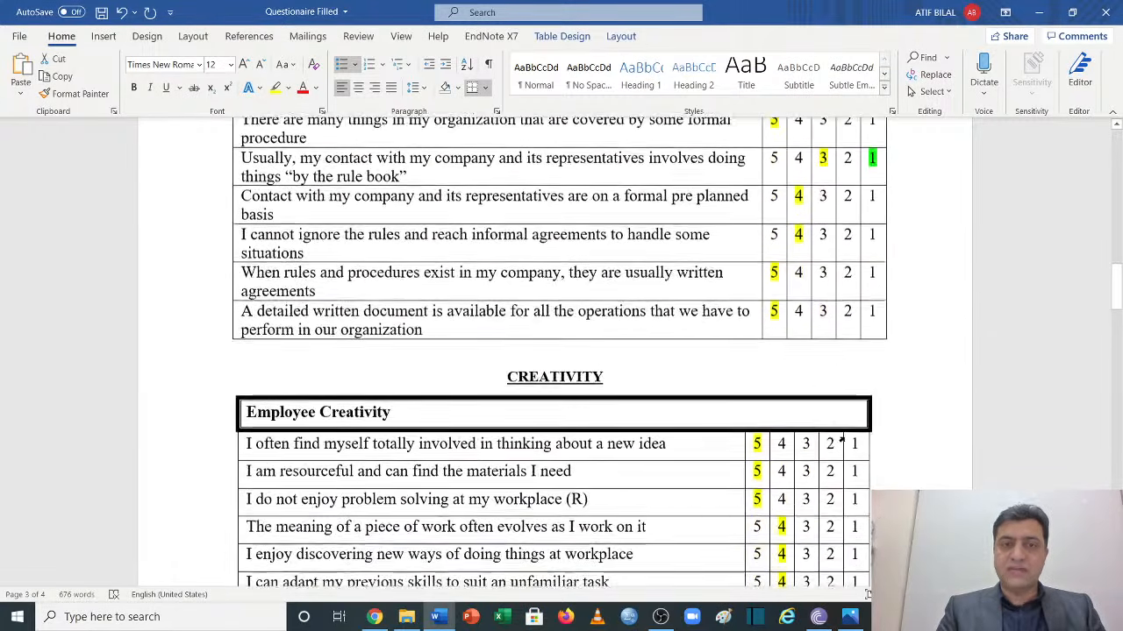
scroll(842, 443, "down", 5)
scroll(843, 438, "up", 20)
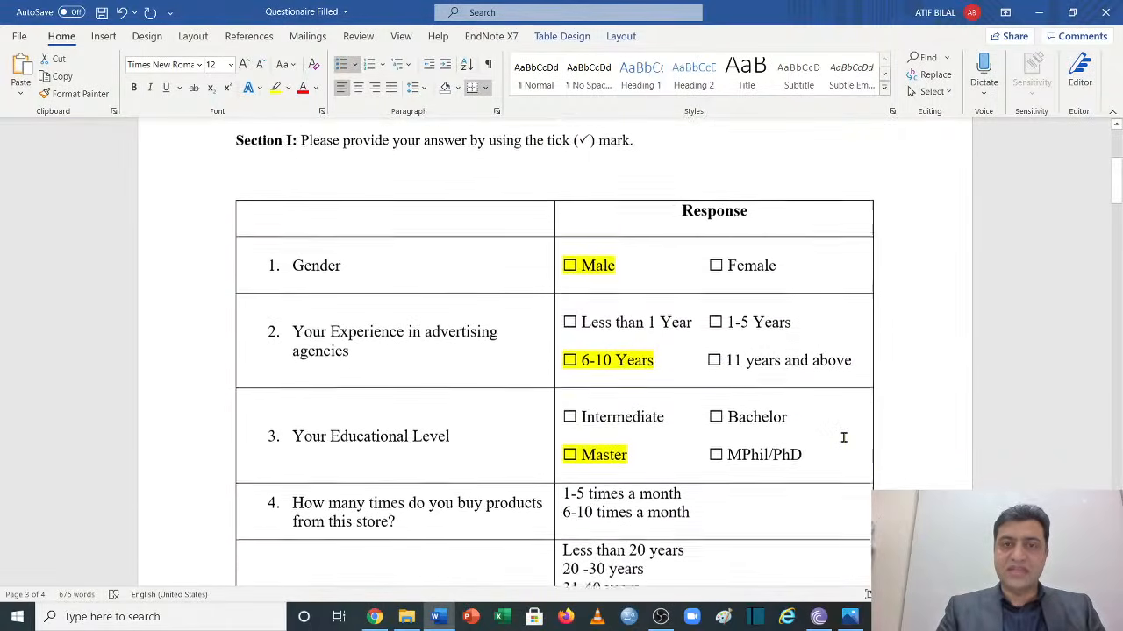
Look through the questionnaire from the Section I questions to the Research Model diagram on the last page
scroll(843, 436, "down", 4)
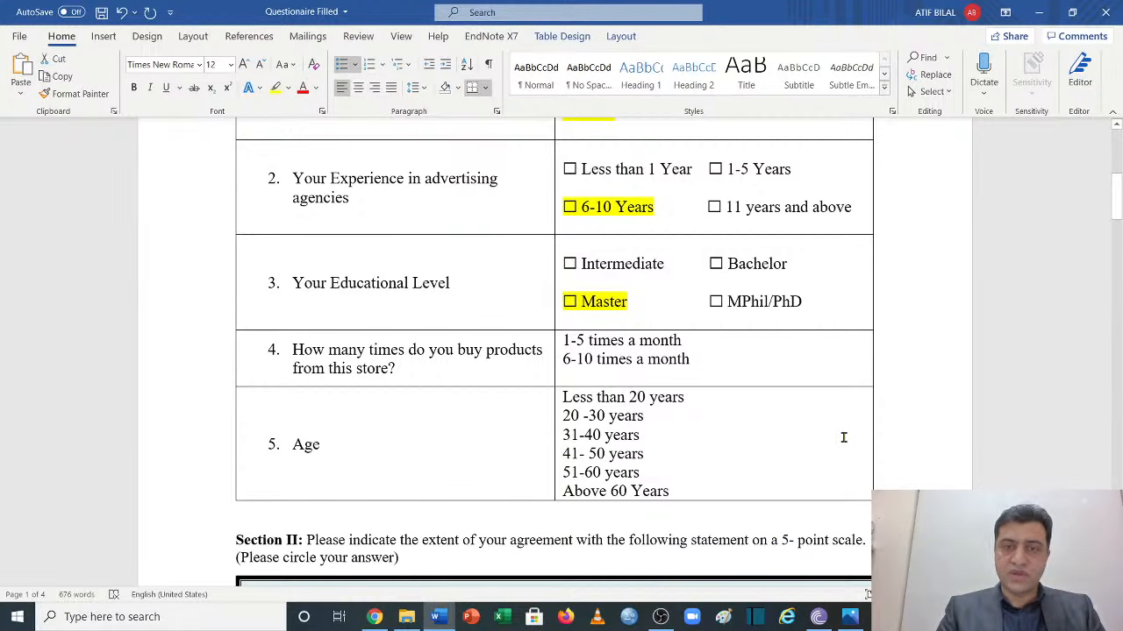
scroll(843, 437, "down", 20)
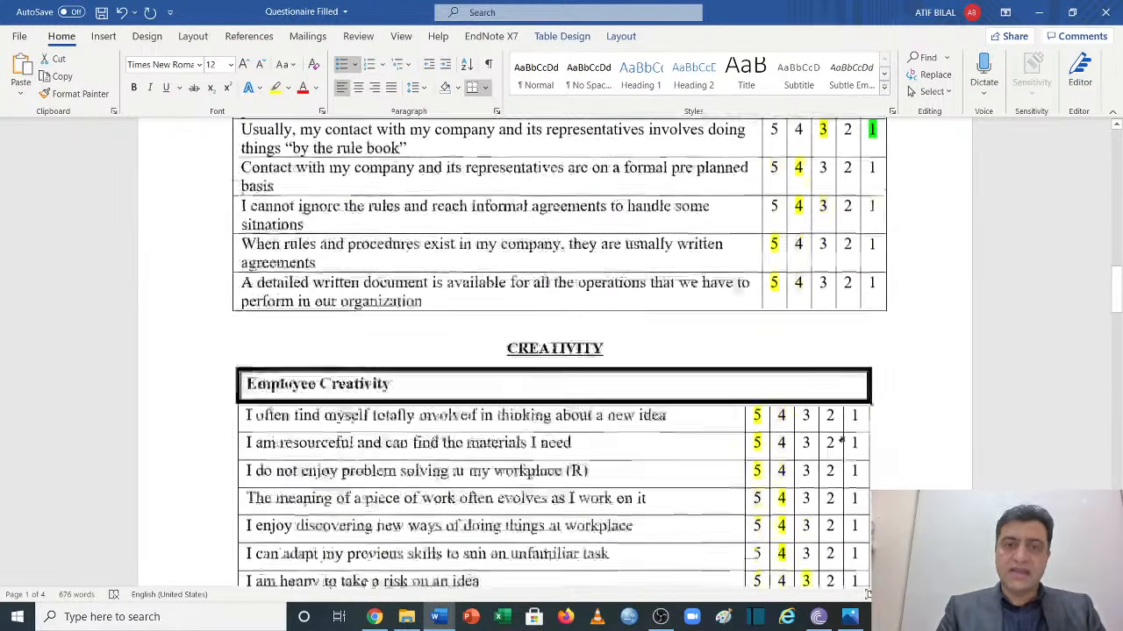
scroll(843, 437, "down", 20)
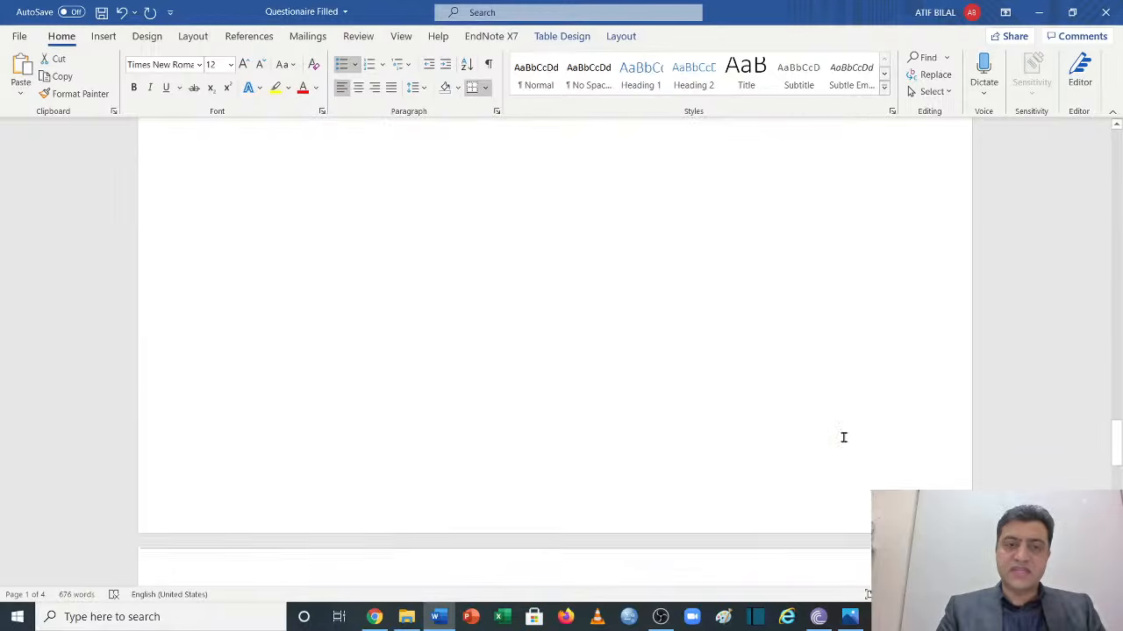
scroll(843, 438, "up", 1)
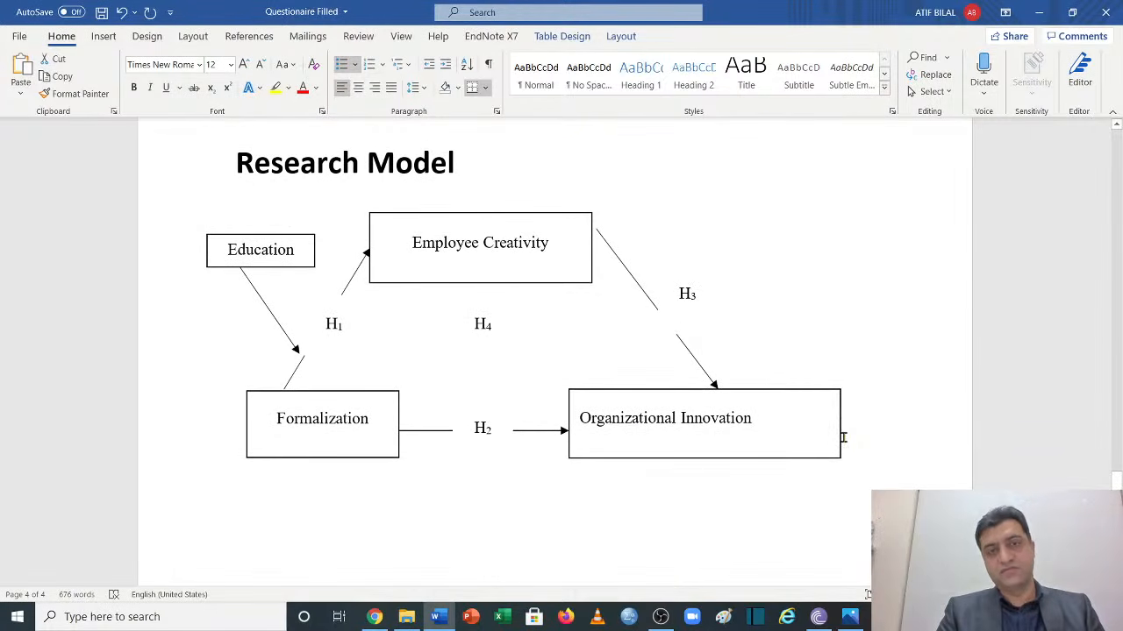
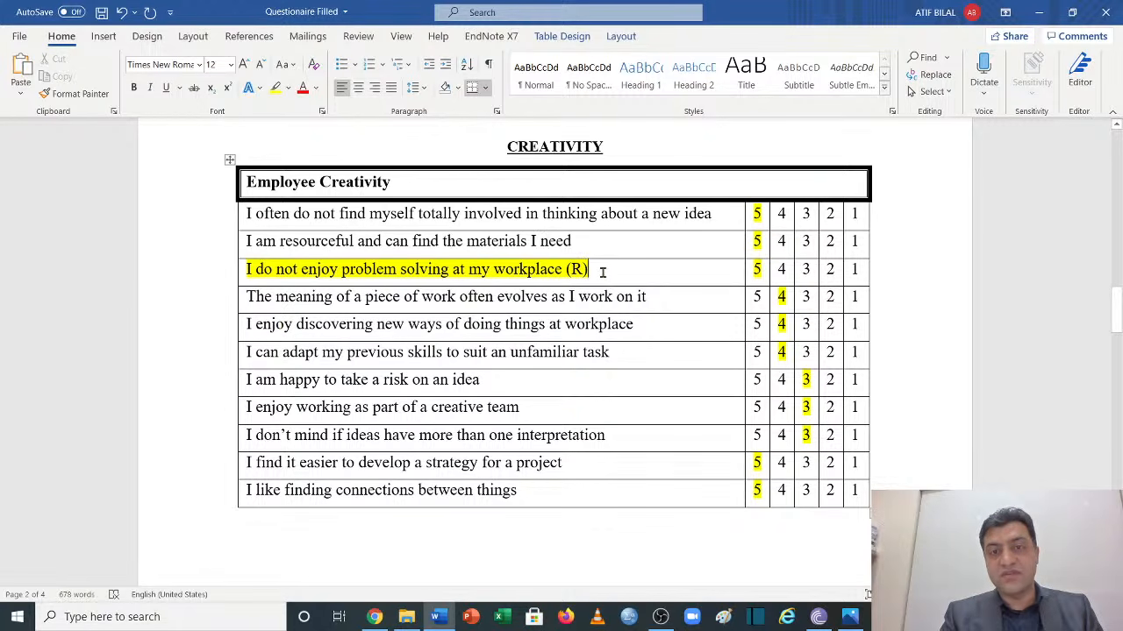
Examine the reverse-coded Employee Creativity statement "I do not enjoy problem solving at my workplace (R)" and its 5-to-1 responses
left_click_drag(602, 272, 566, 270)
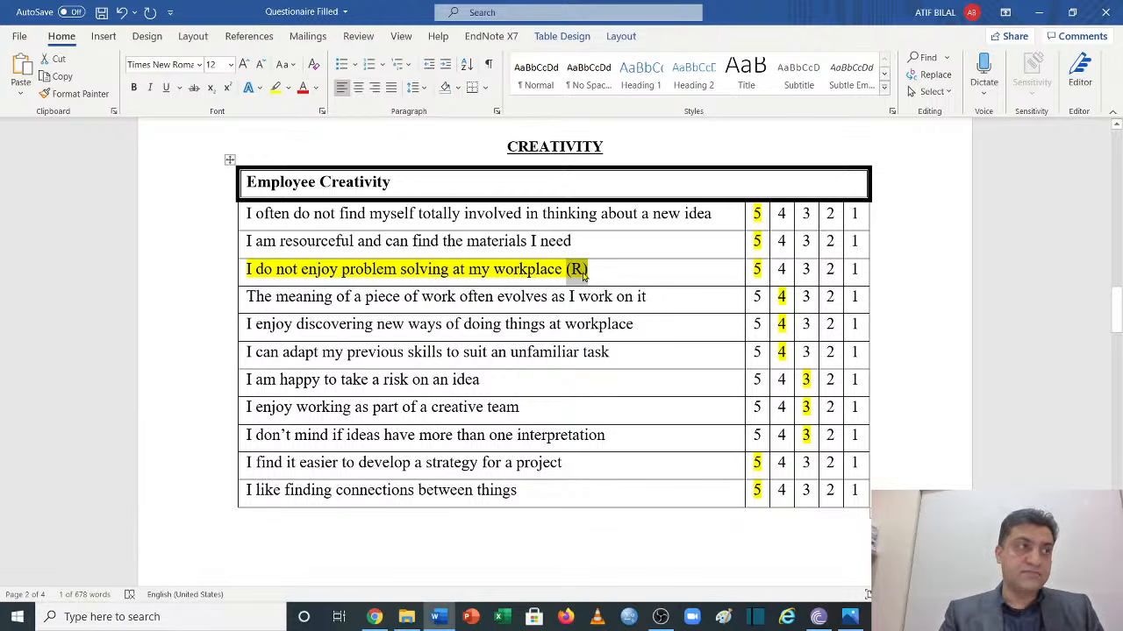
double_click(855, 270)
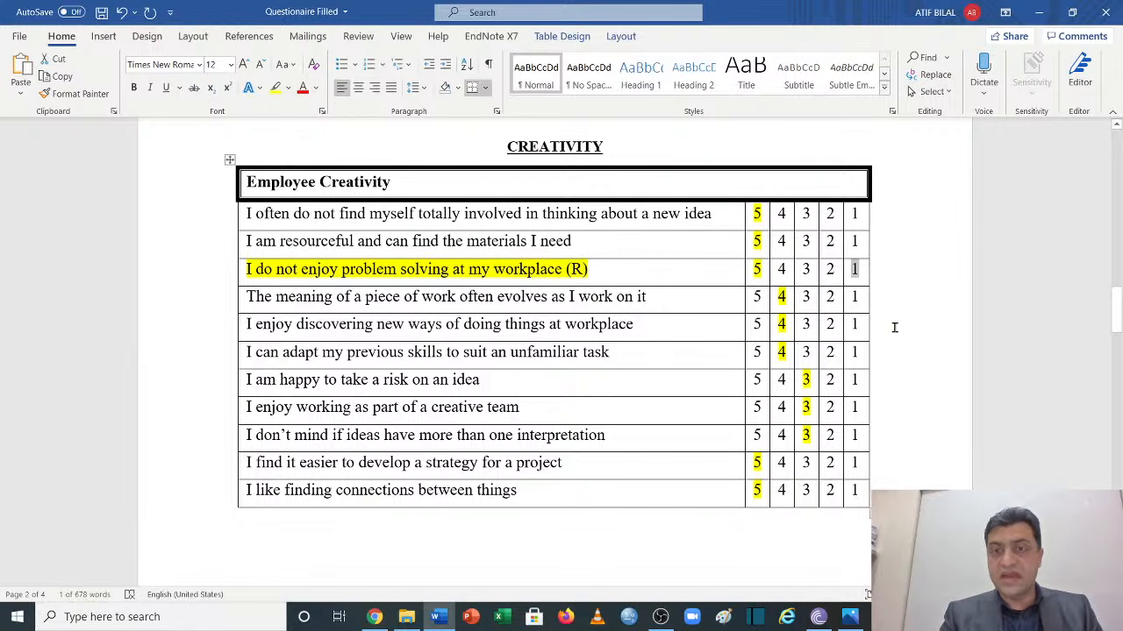
double_click(758, 269)
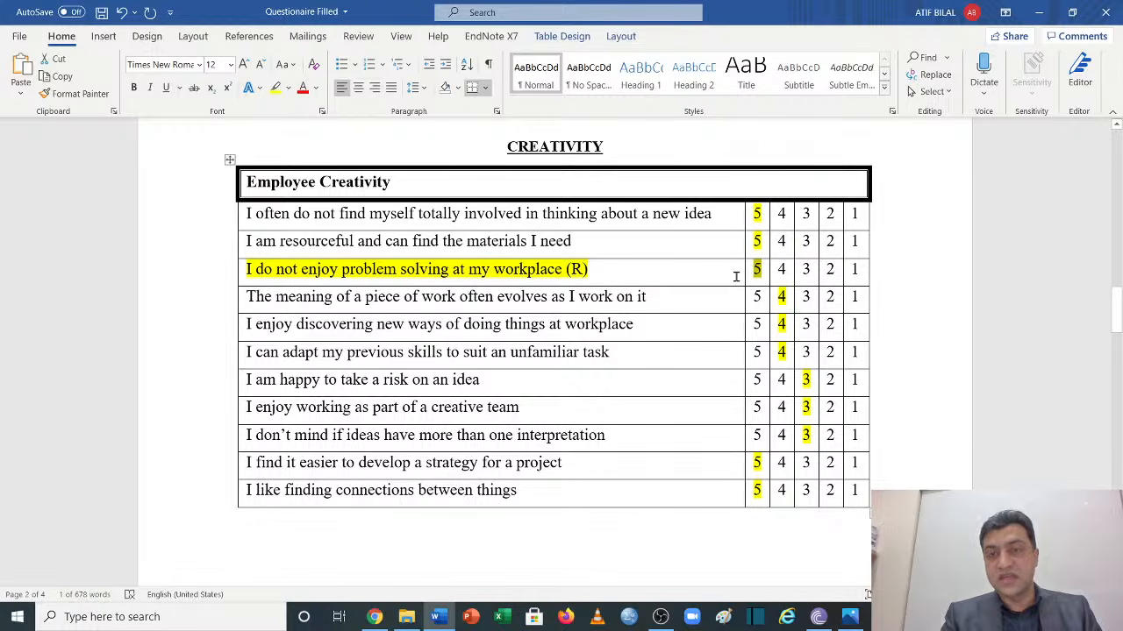
left_click_drag(846, 216, 862, 348)
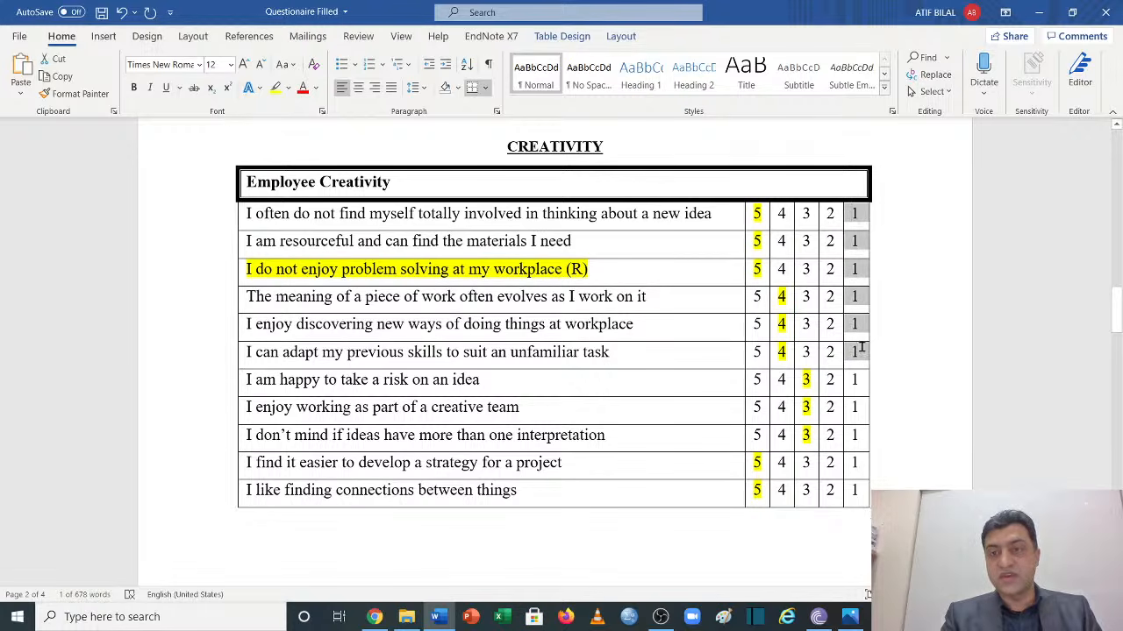
left_click(602, 276)
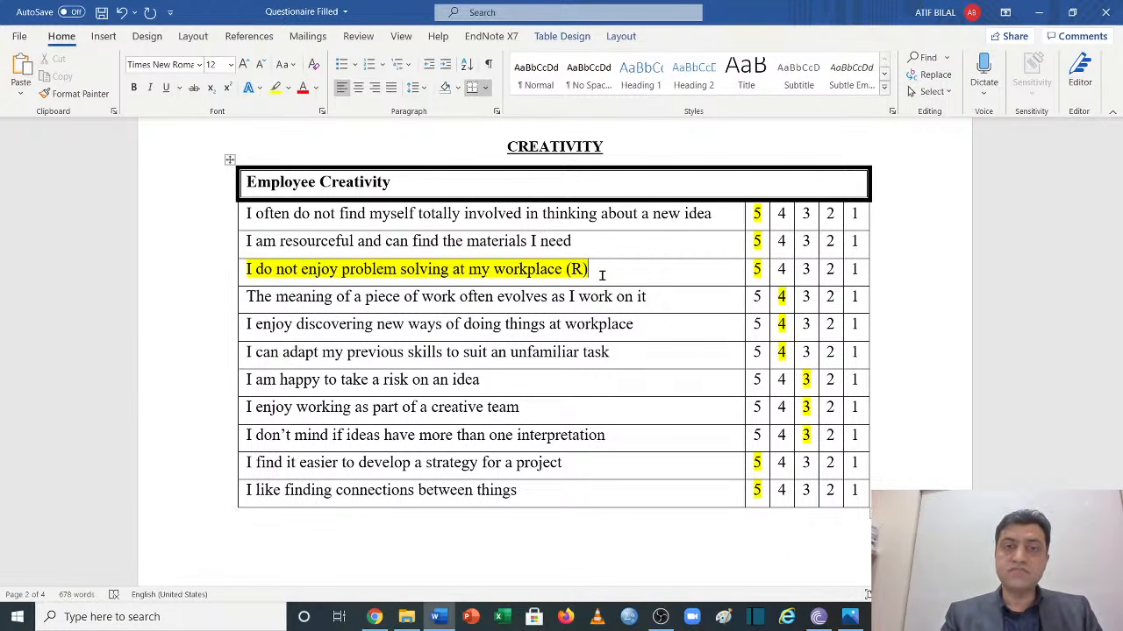
left_click_drag(858, 270, 747, 275)
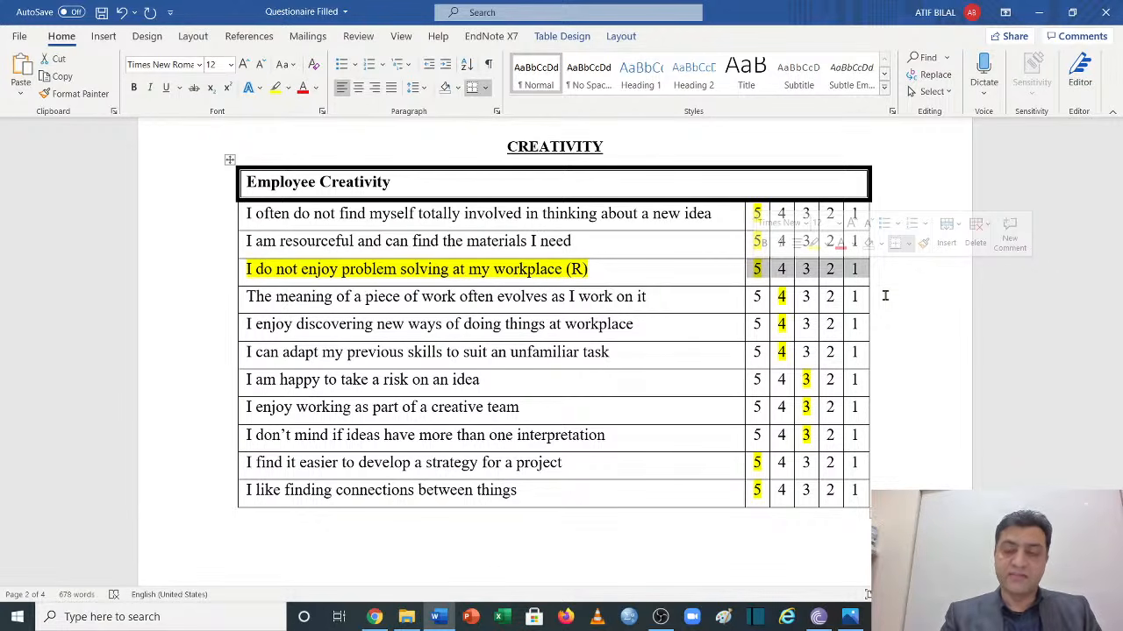
left_click(885, 295)
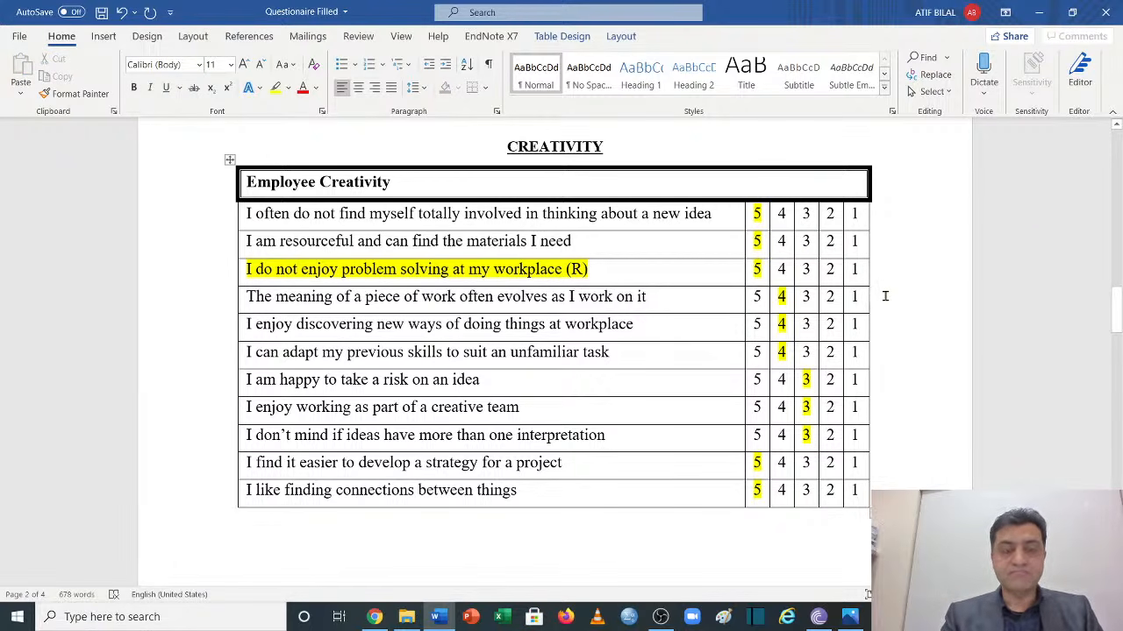
Look over the rest of the Employee Creativity table and the Organizational Innovation table up to the closing thanks
scroll(617, 300, "up", 3)
scroll(616, 300, "down", 5)
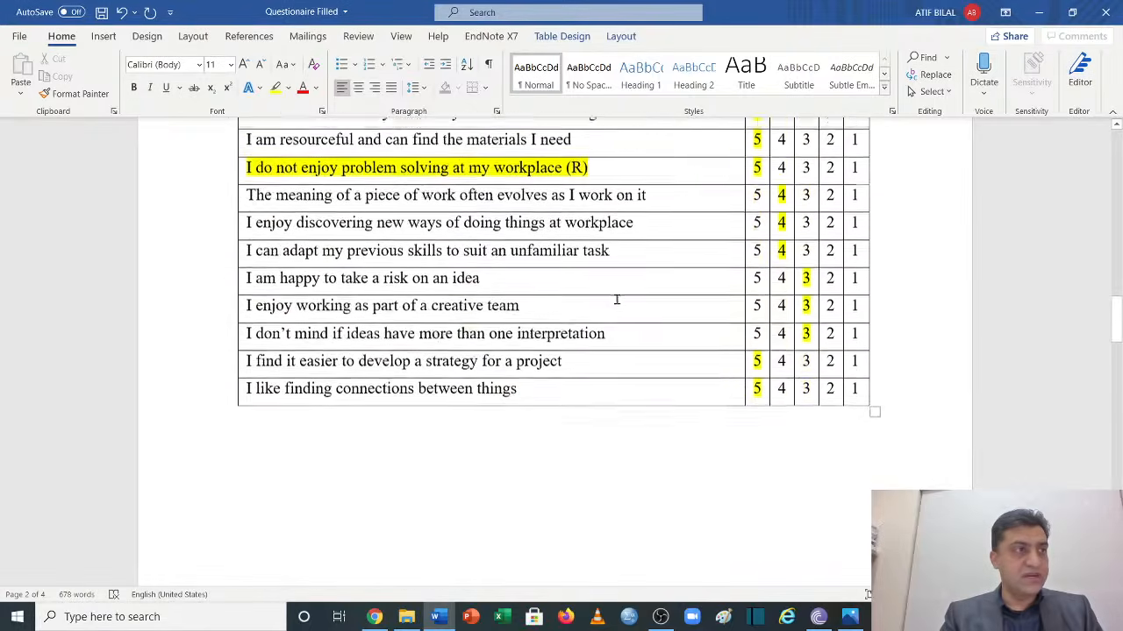
scroll(616, 300, "down", 10)
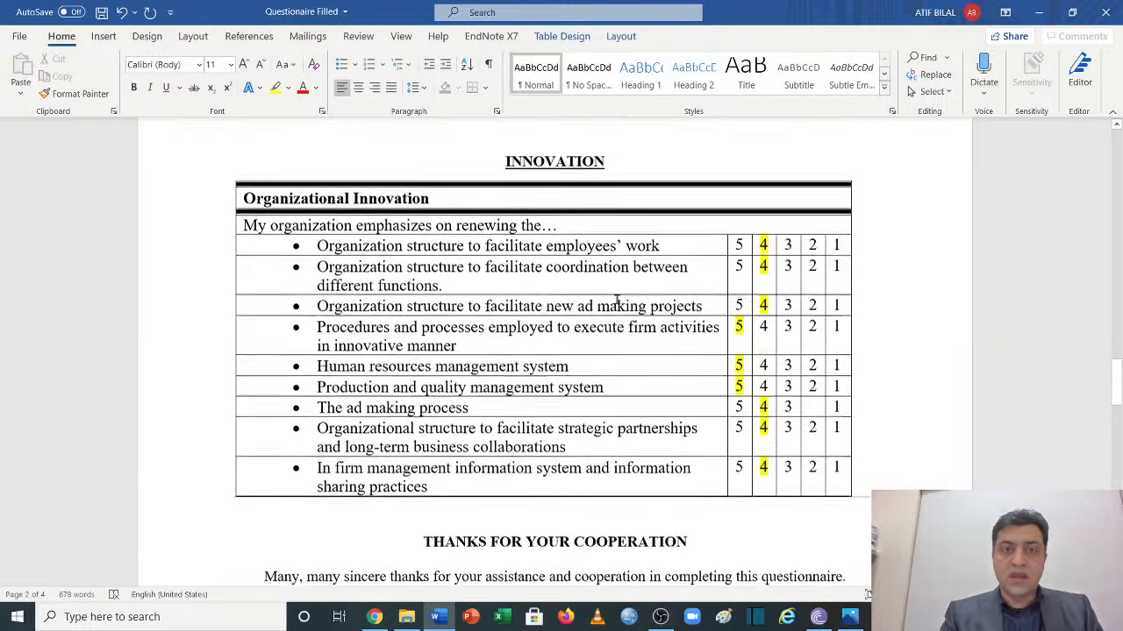
scroll(616, 300, "down", 1)
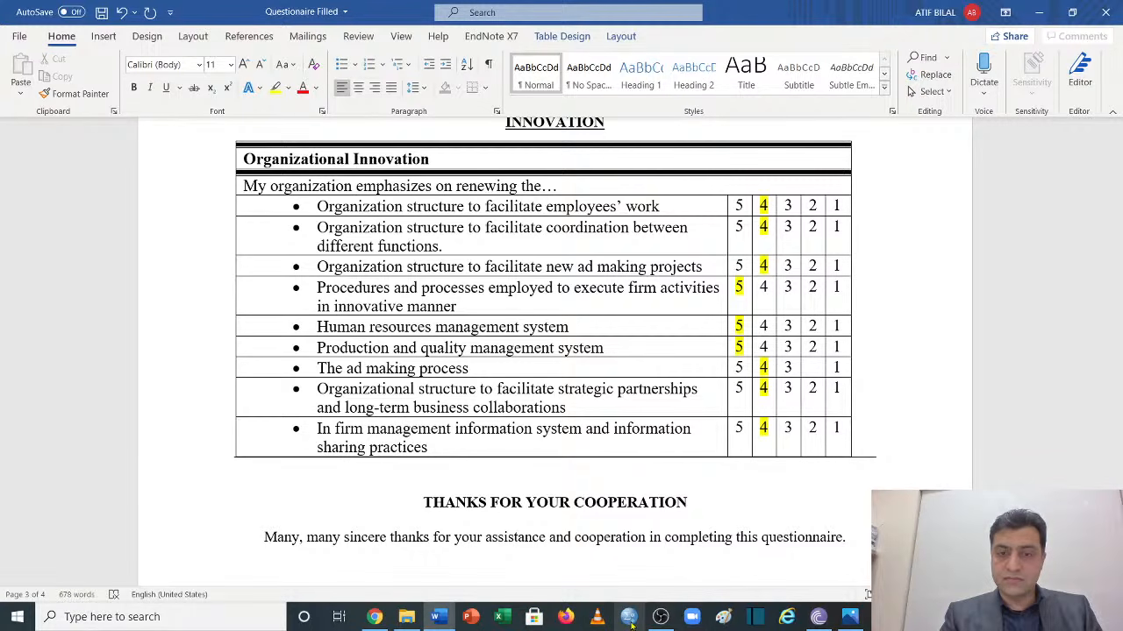
Open the Blank data file from the SPSS Training 2020 Live folder and switch to its SPSS Data Editor window
left_click(407, 617)
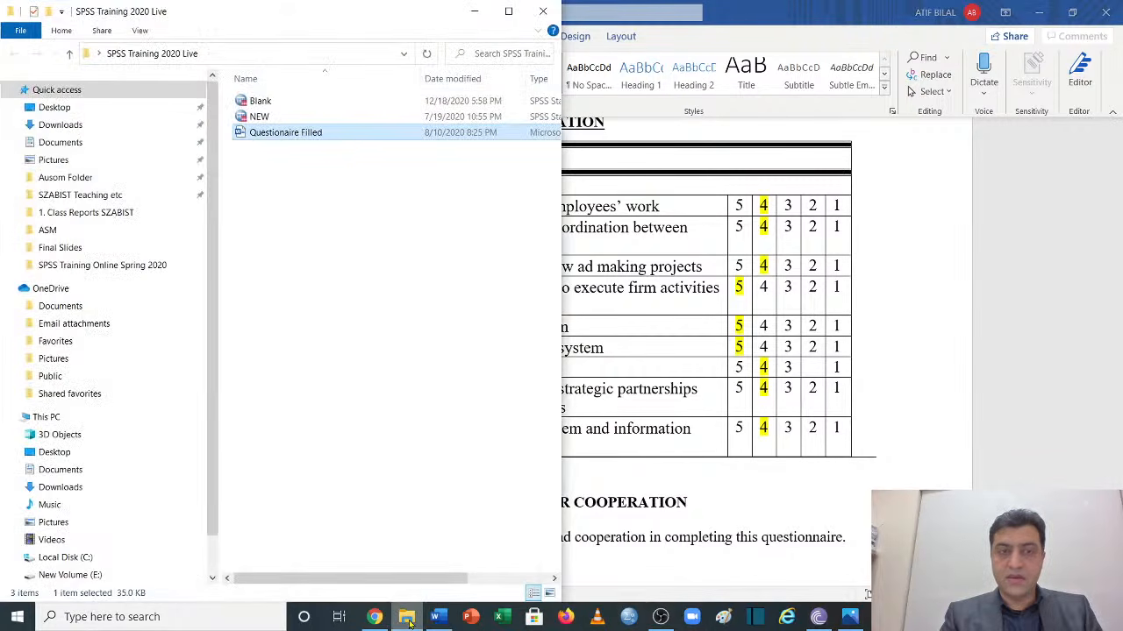
double_click(282, 103)
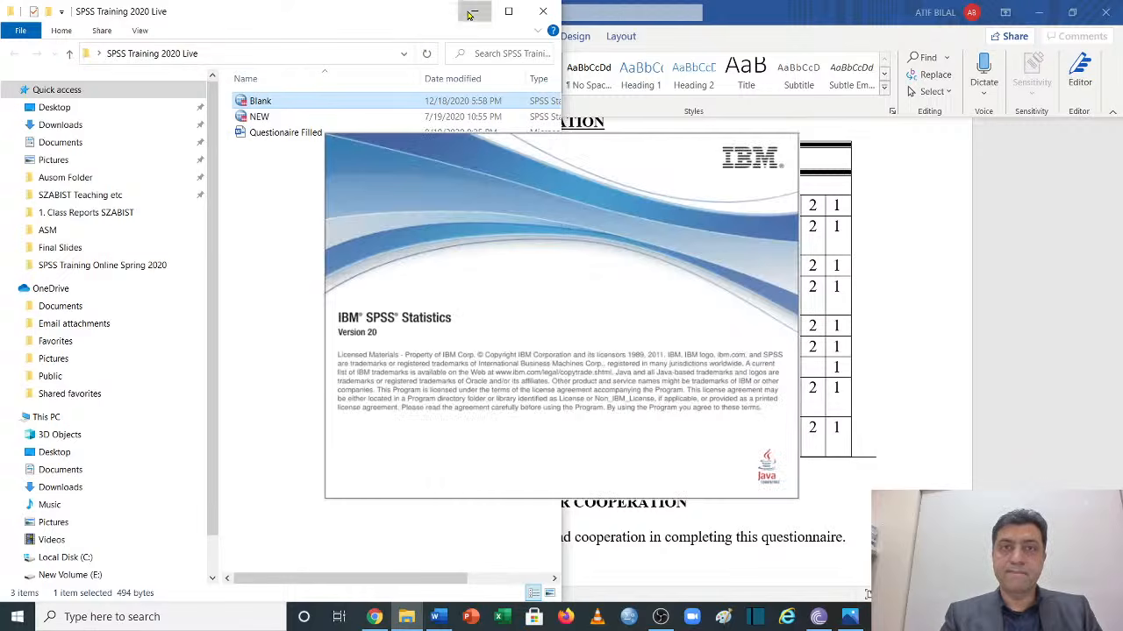
left_click(471, 11)
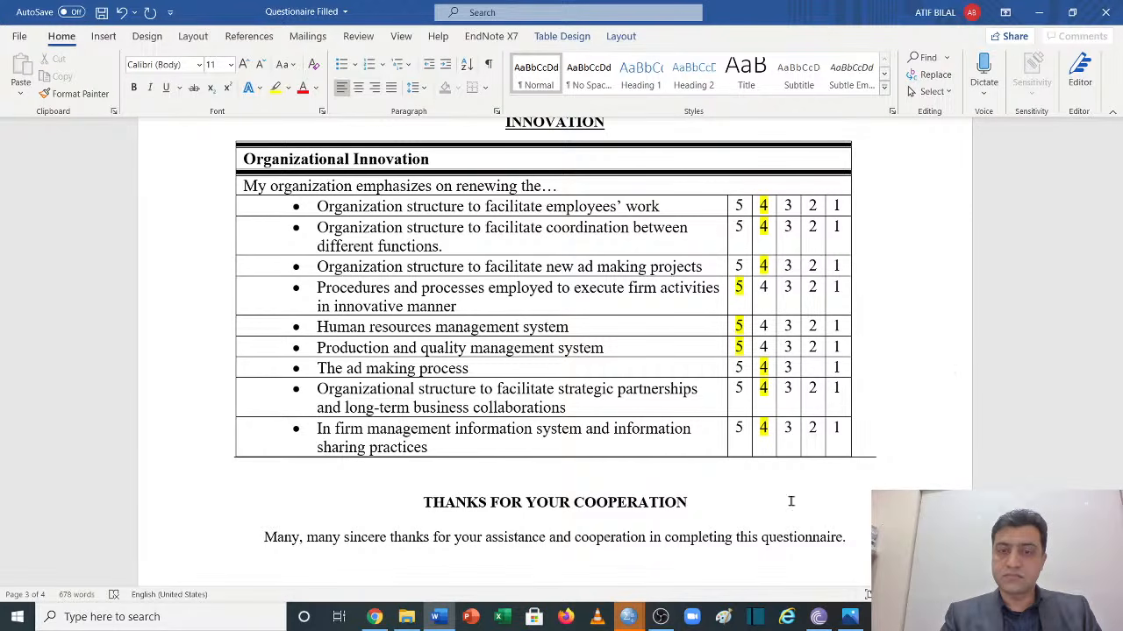
mouse_move(630, 616)
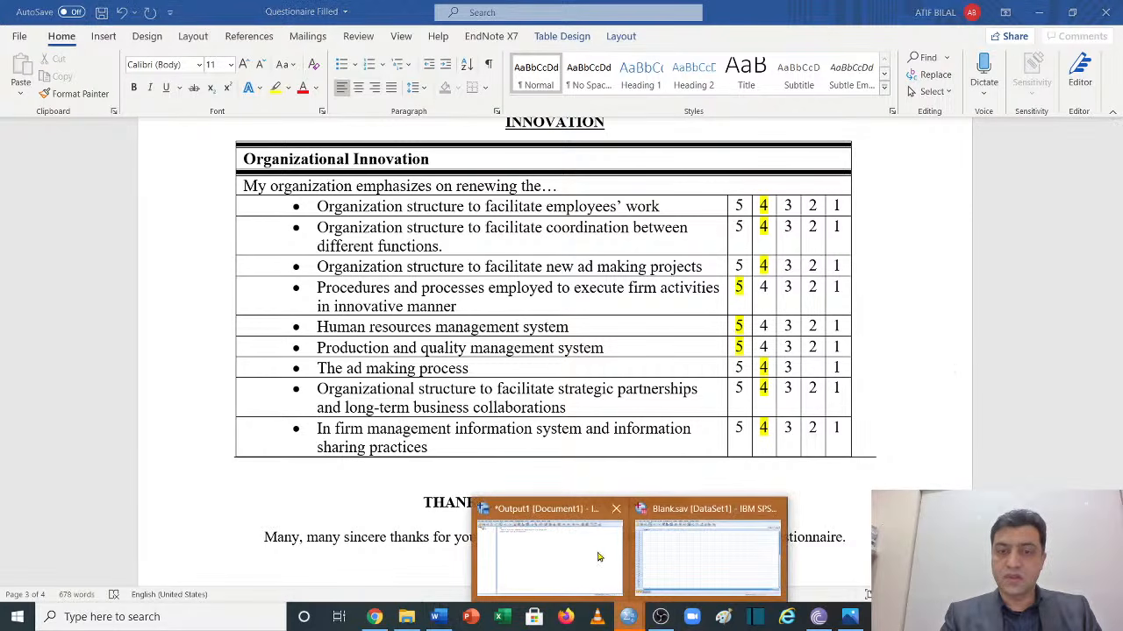
left_click(697, 557)
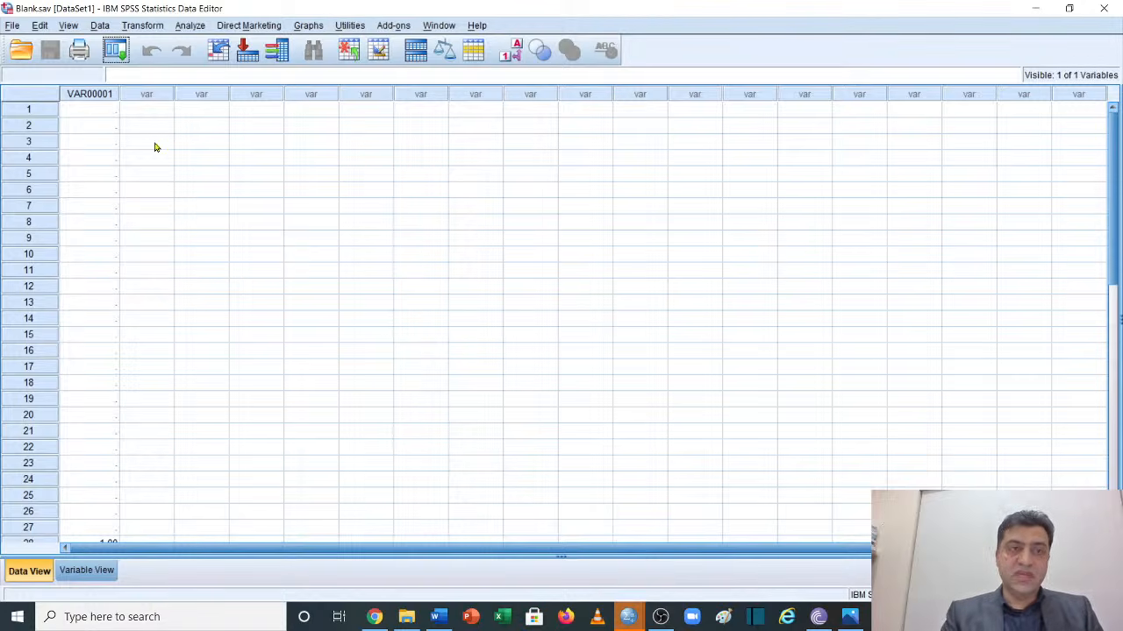
Clear the variable VAR00001 from the dataset and check the rows further down
right_click(91, 94)
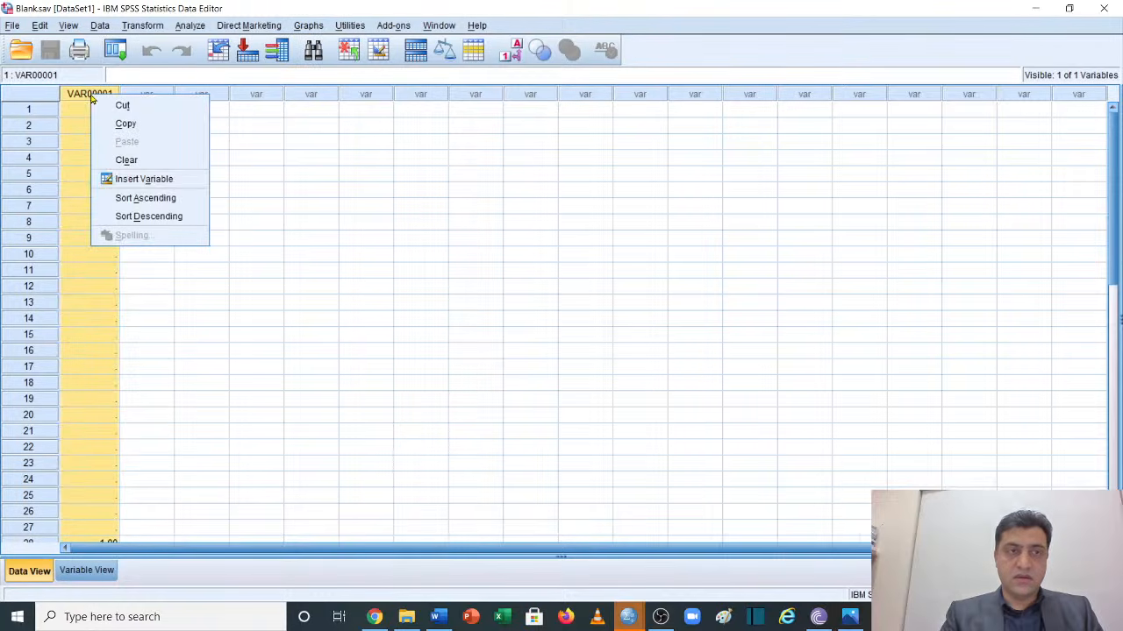
left_click(136, 162)
scroll(263, 380, "down", 6)
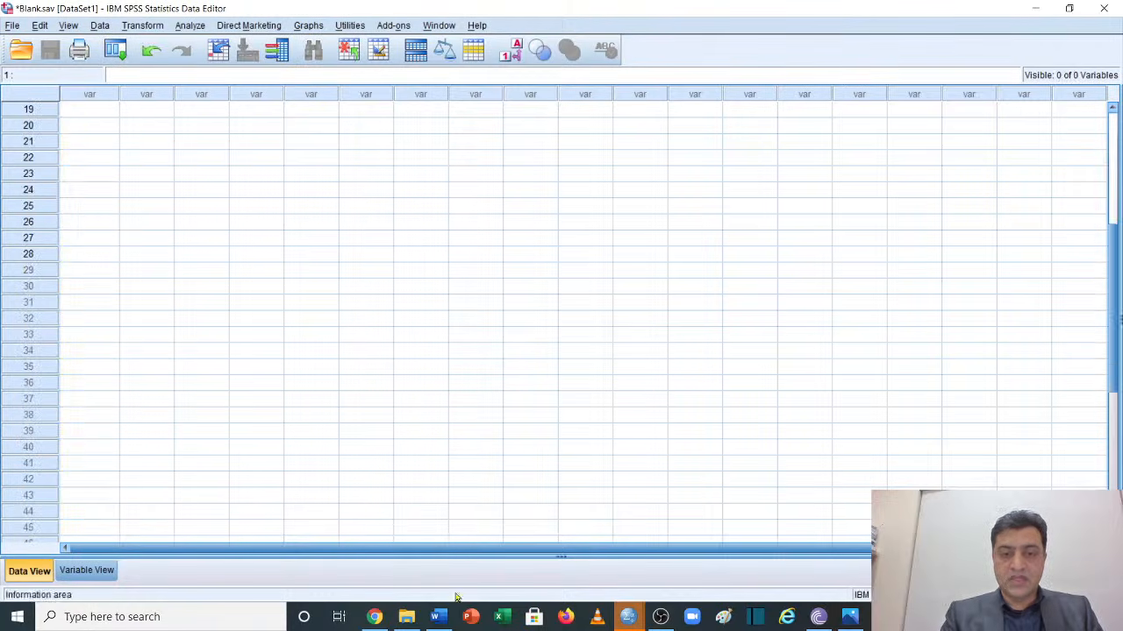
Glance back at the questionnaire in Word, return to SPSS and examine the cell grid of the Data View
left_click(439, 616)
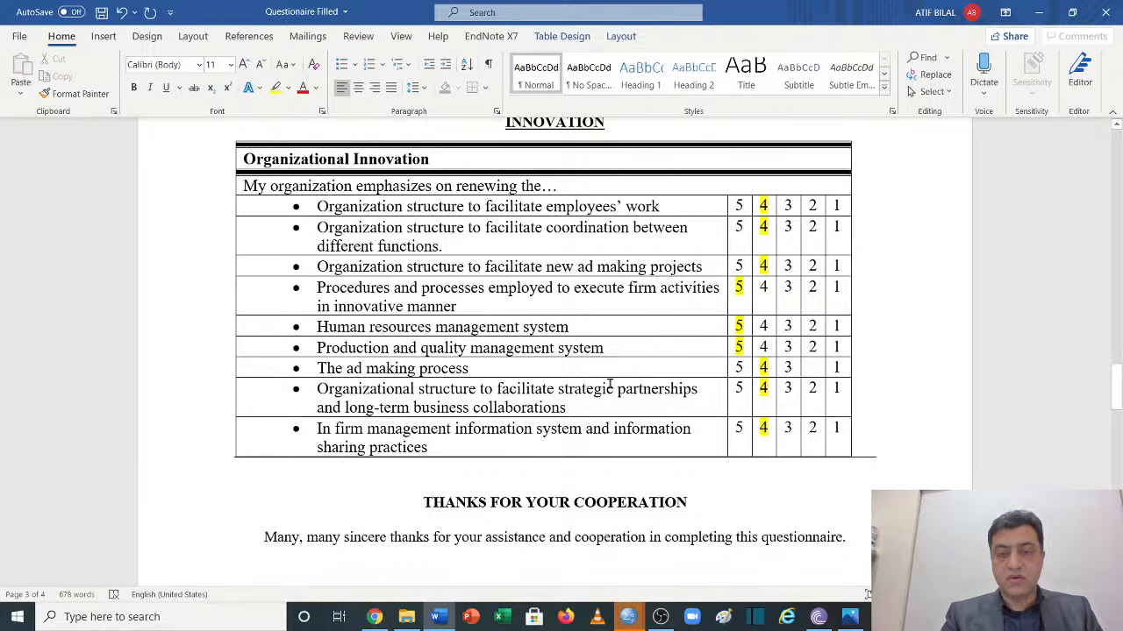
left_click(628, 618)
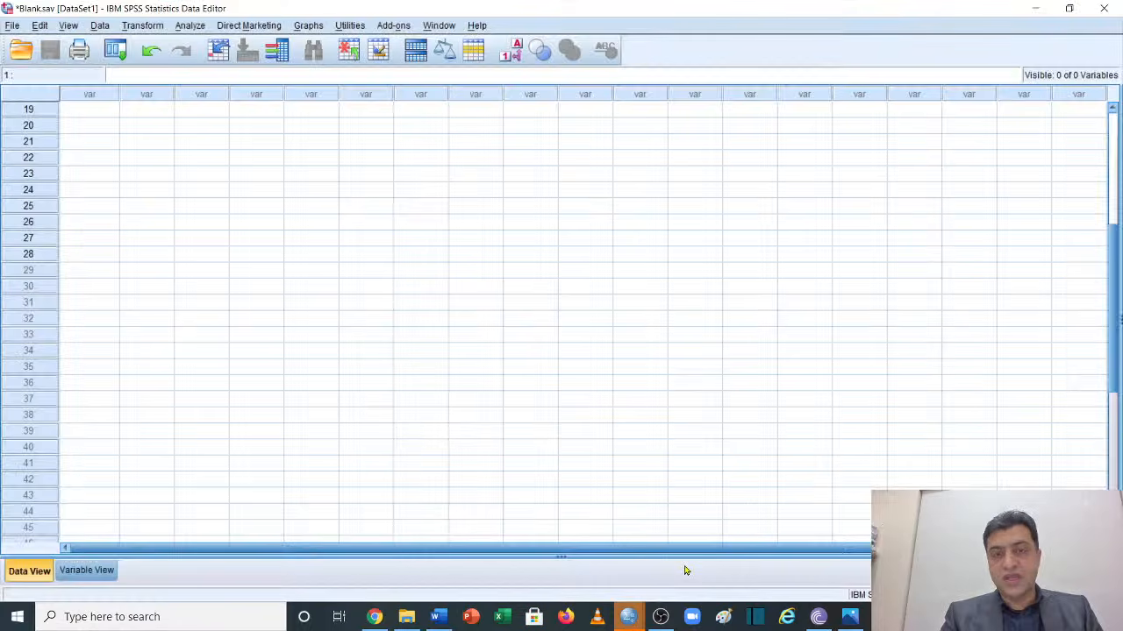
scroll(296, 214, "up", 6)
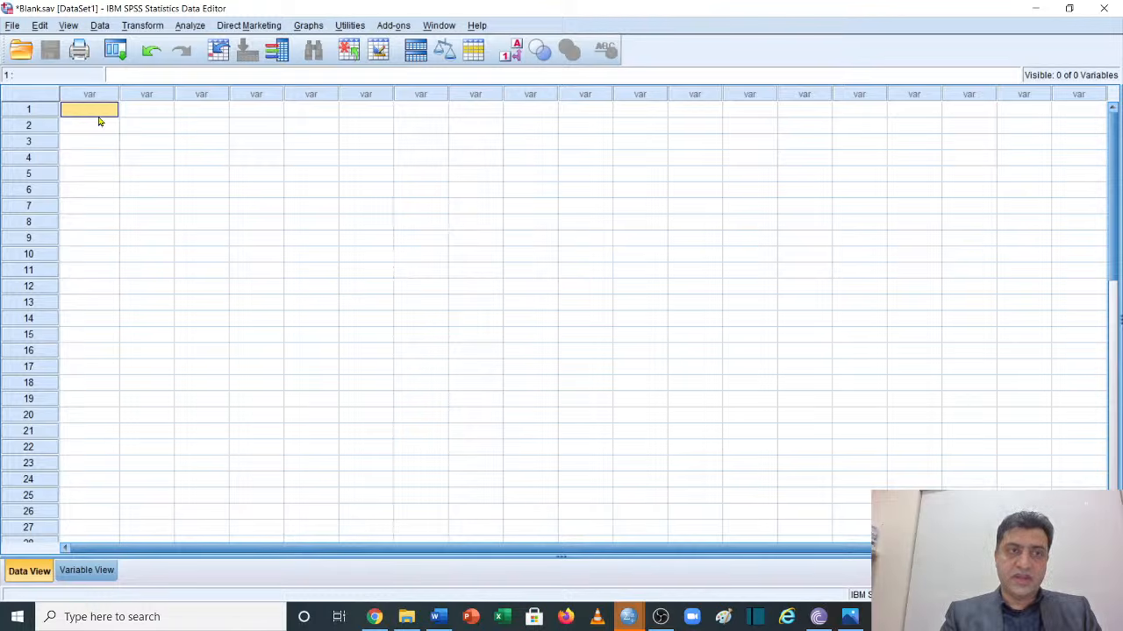
left_click_drag(98, 115, 867, 498)
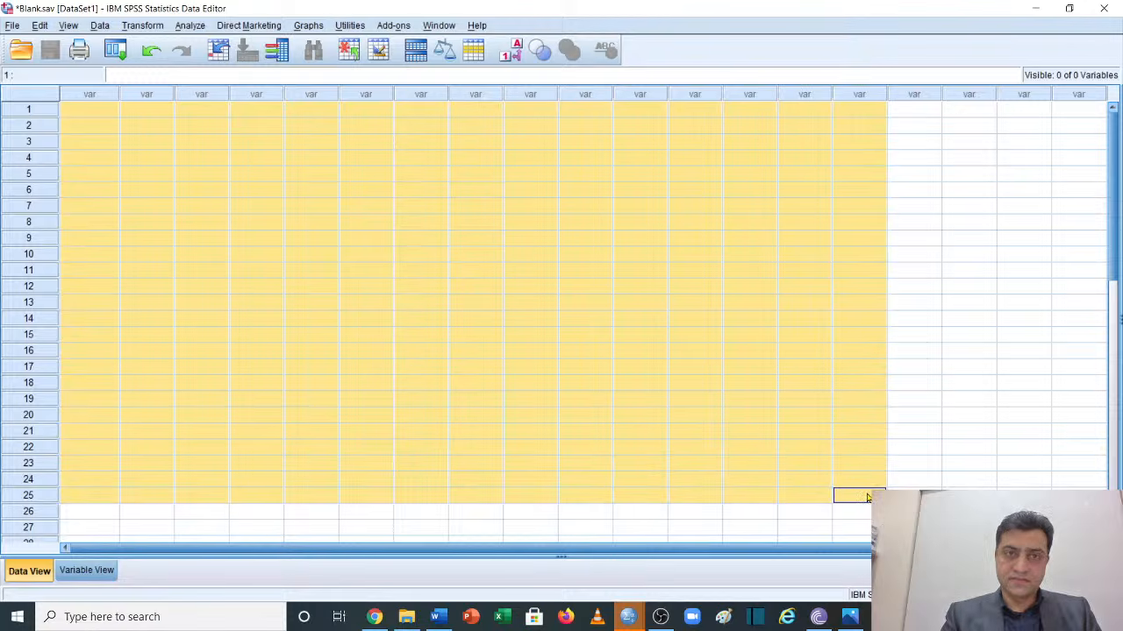
left_click(571, 334)
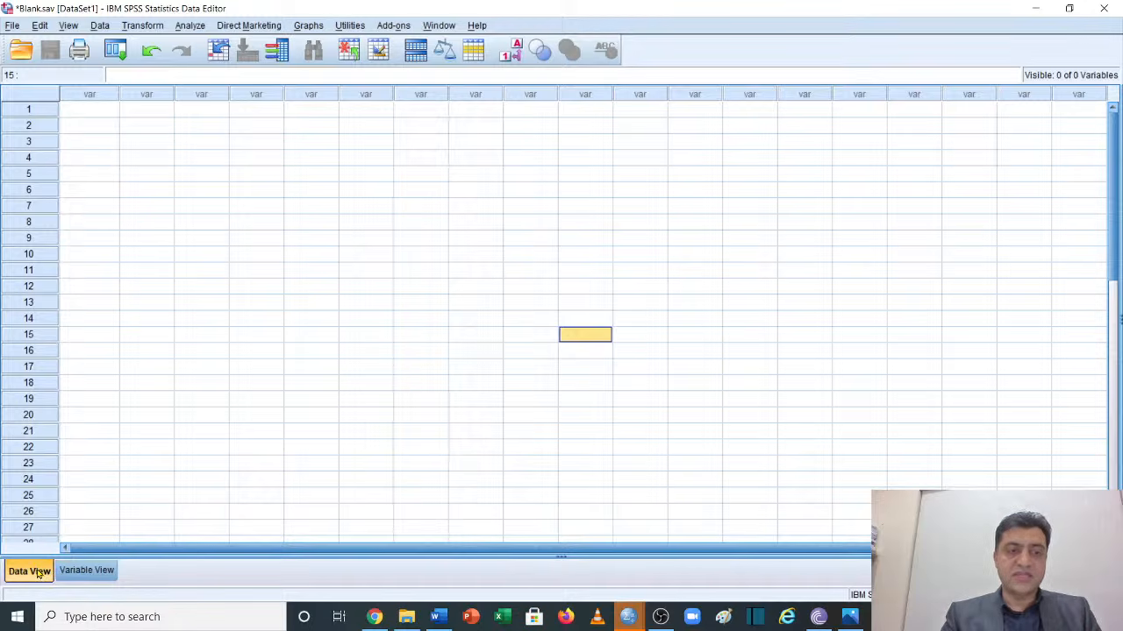
Compare the Data View with the Variable View and its attribute columns from Name to Role, finishing in the Variable View
left_click(91, 572)
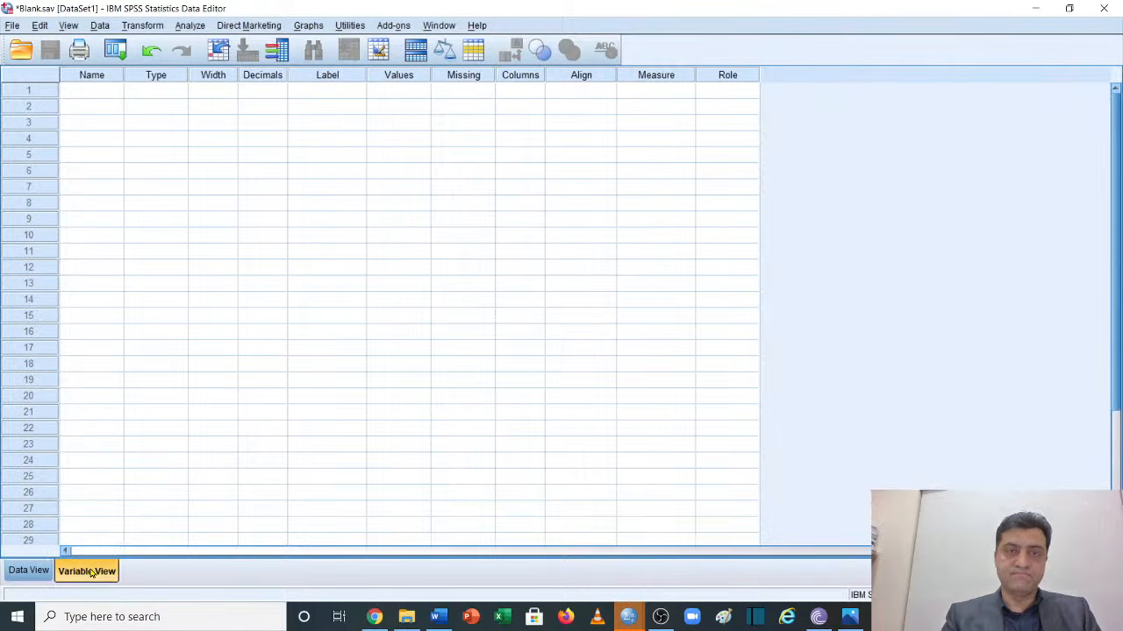
left_click(20, 571)
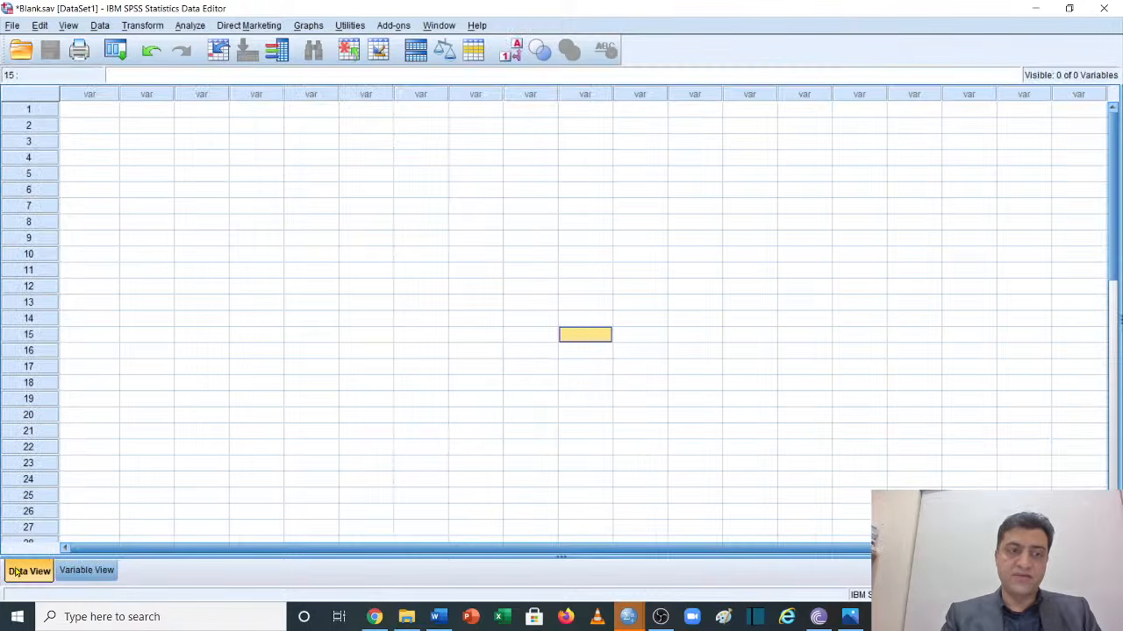
left_click(85, 570)
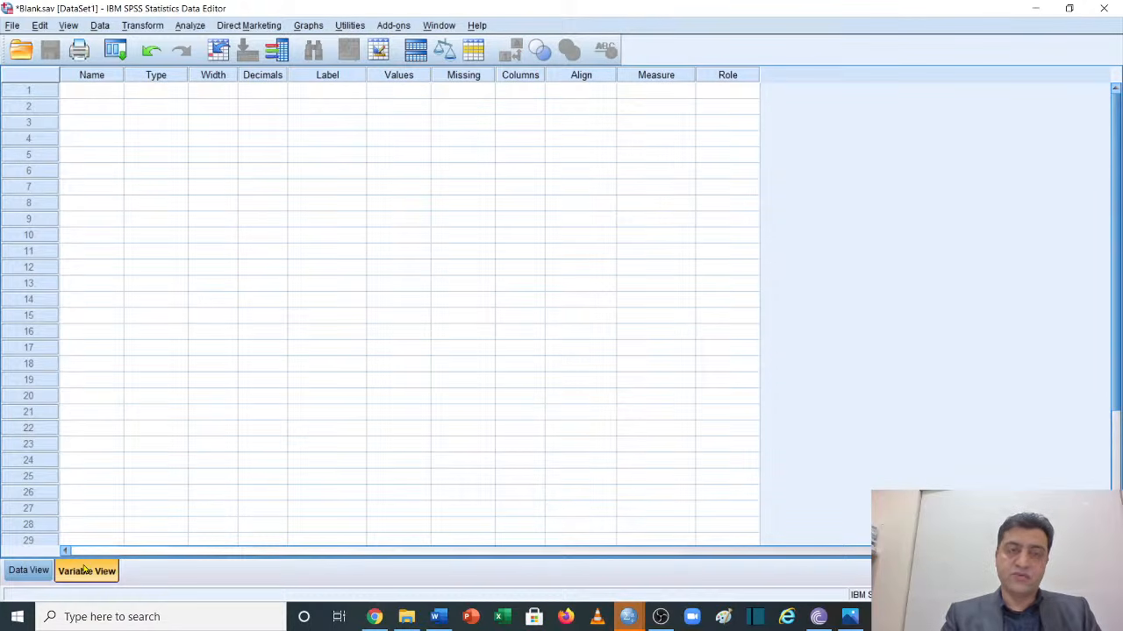
left_click(31, 572)
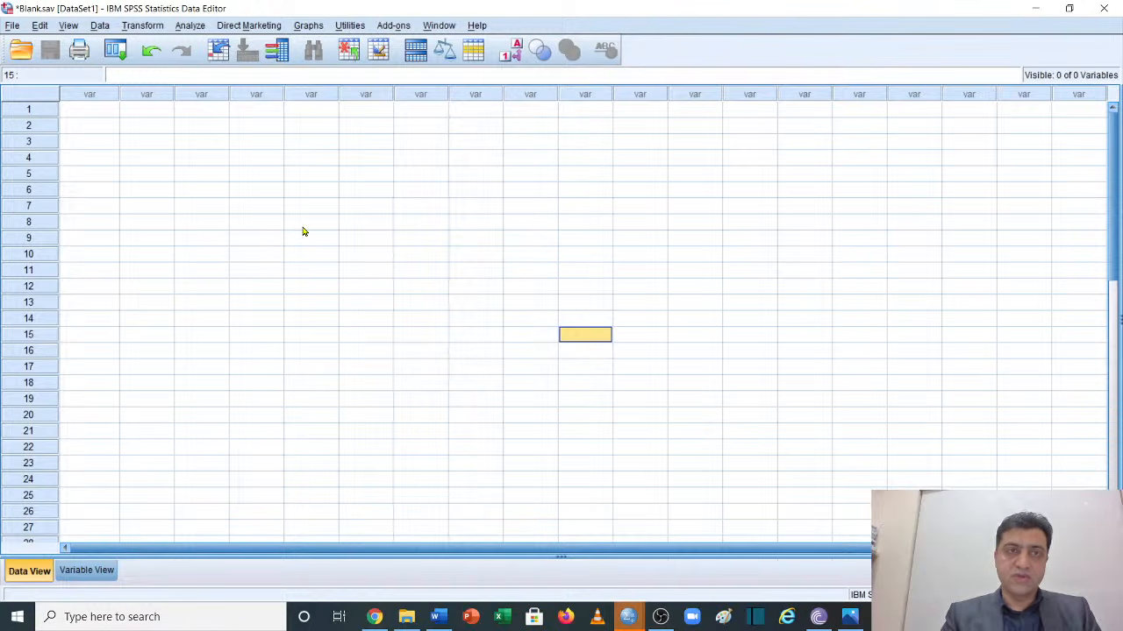
left_click(92, 571)
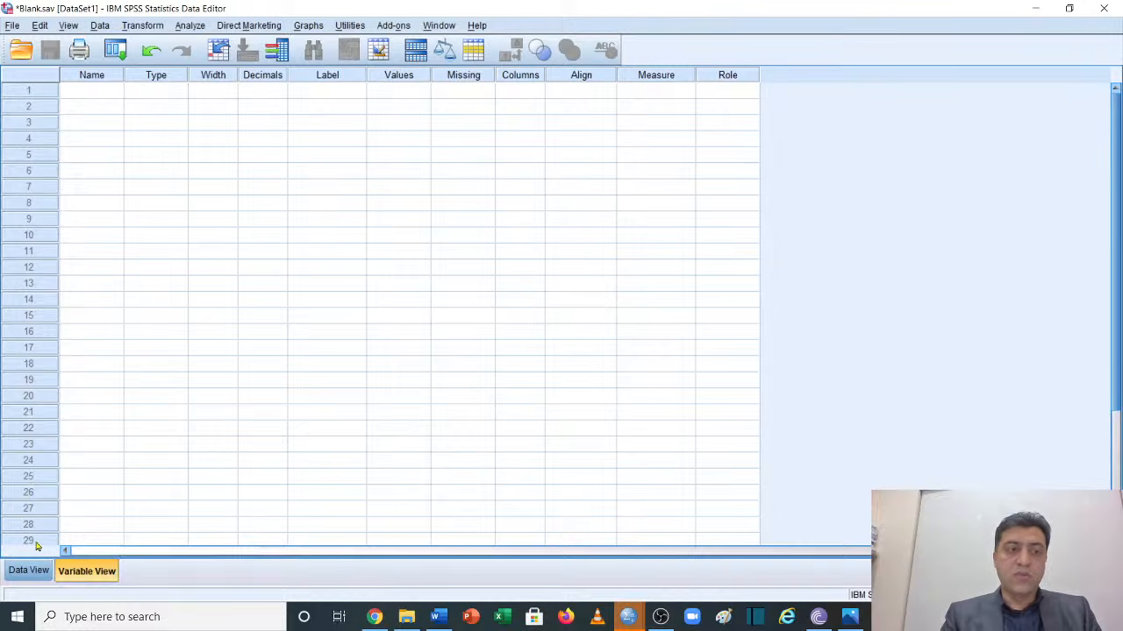
left_click(29, 571)
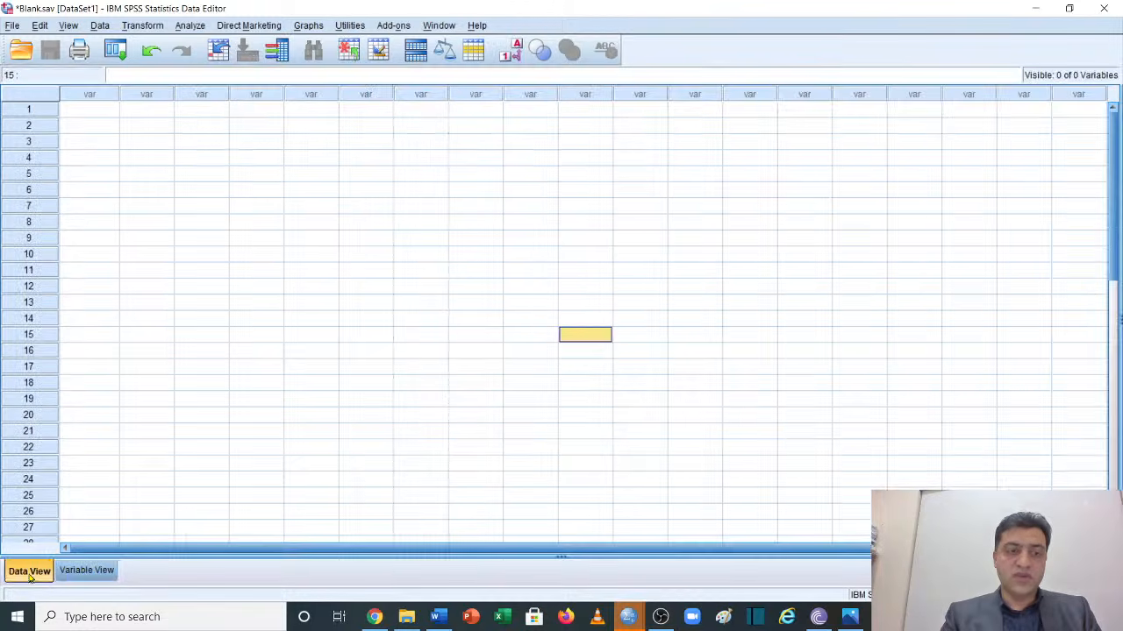
left_click(86, 571)
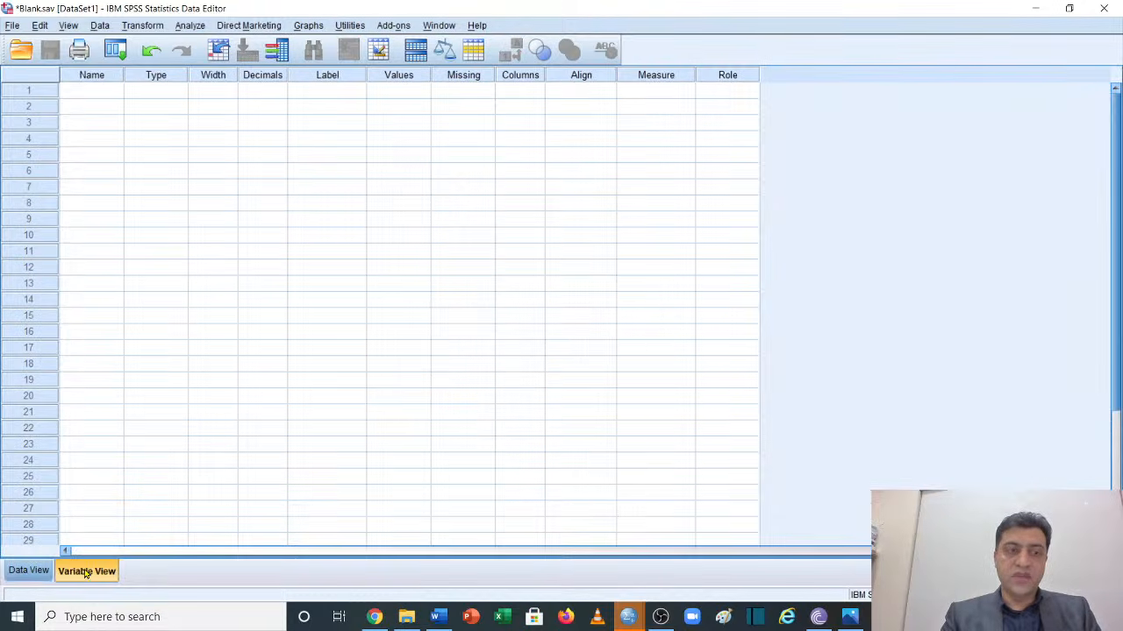
left_click(28, 571)
left_click(85, 572)
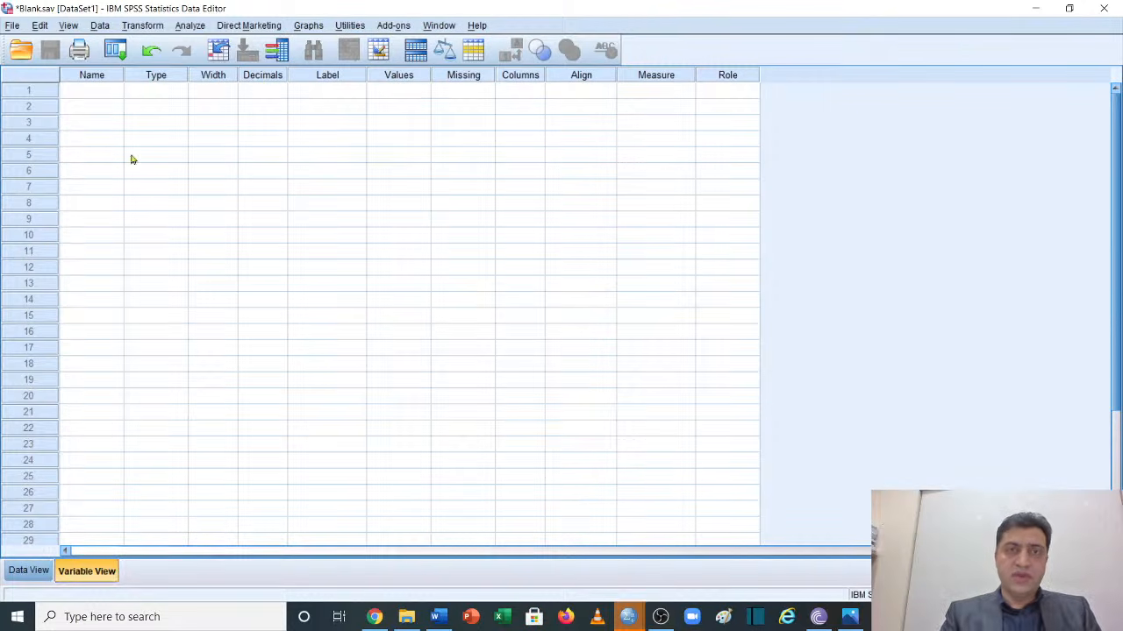
Glance at the Data View and return to the Variable View to examine the Name and Values columns
left_click(39, 572)
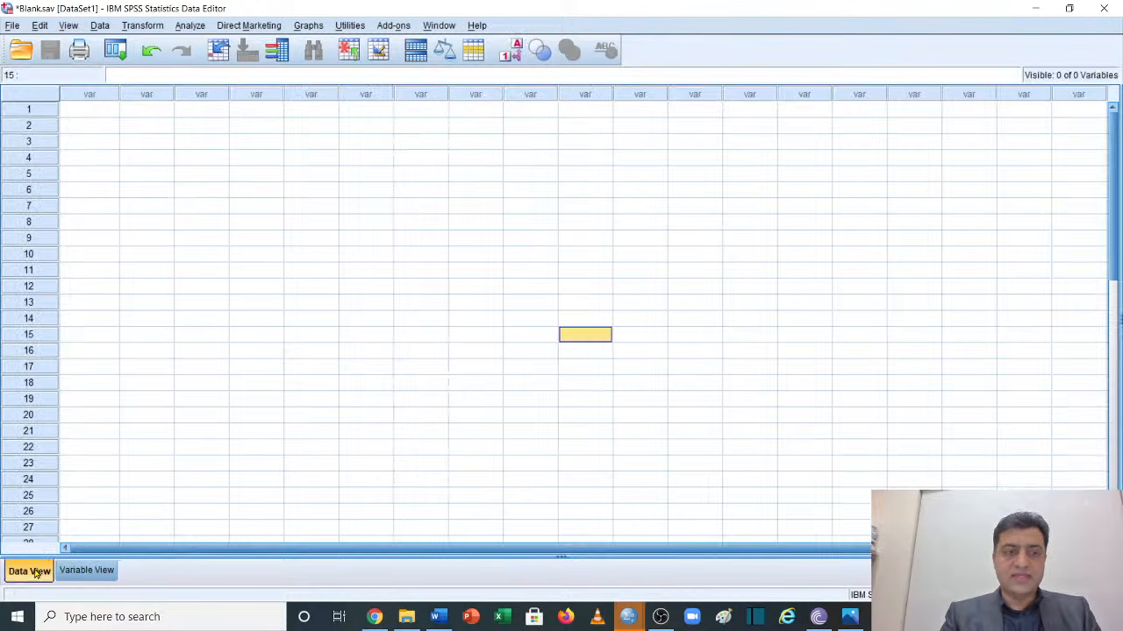
left_click(90, 571)
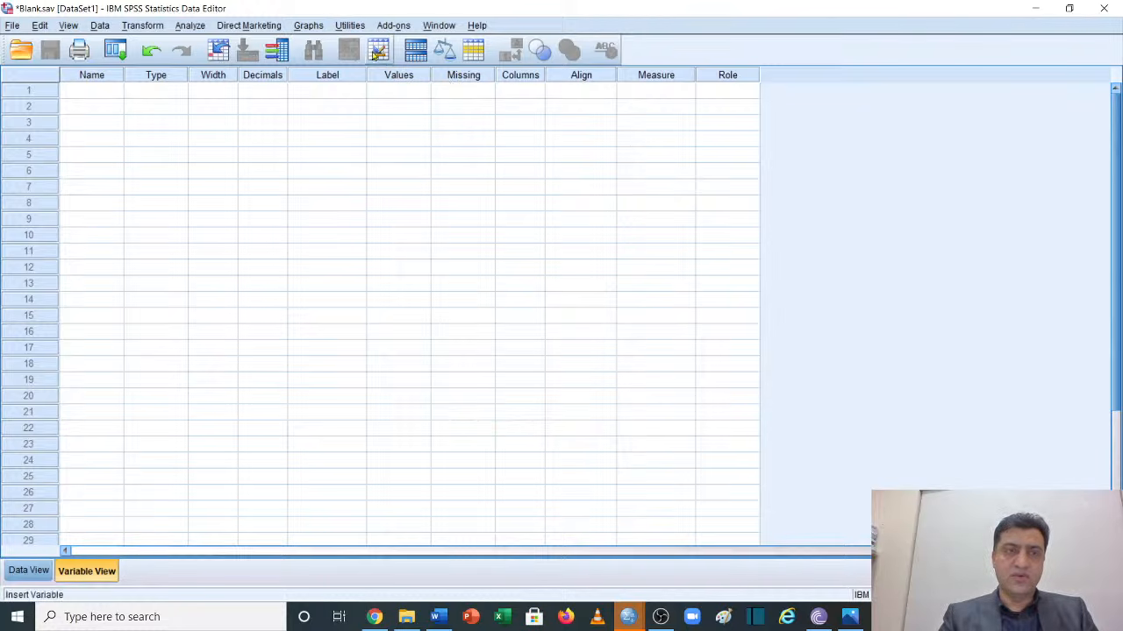
left_click(99, 77)
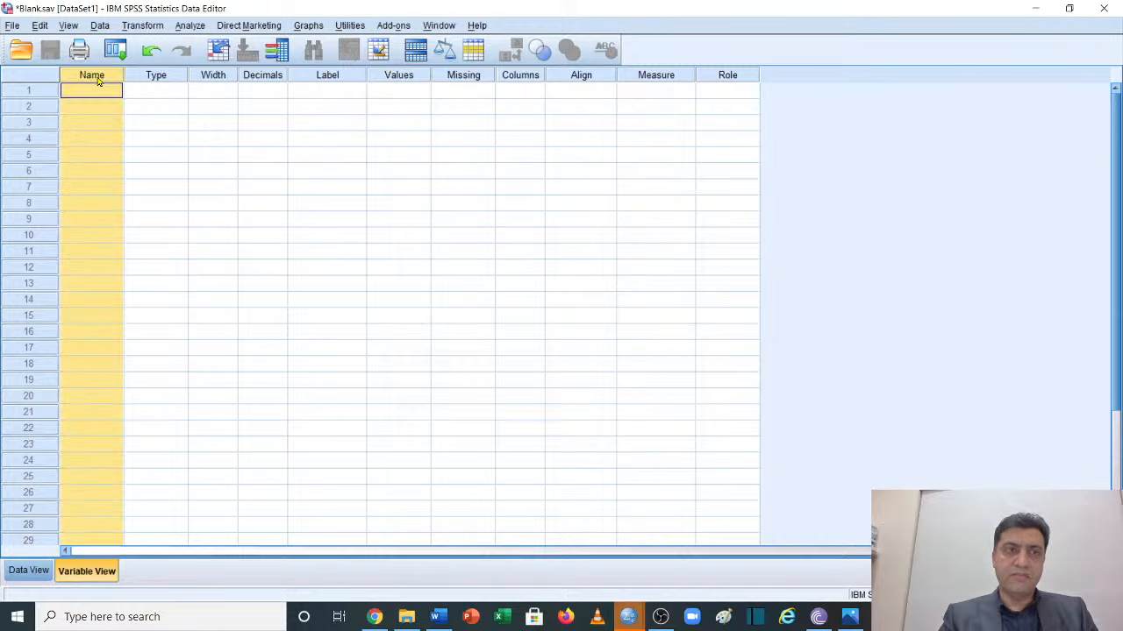
left_click(410, 78)
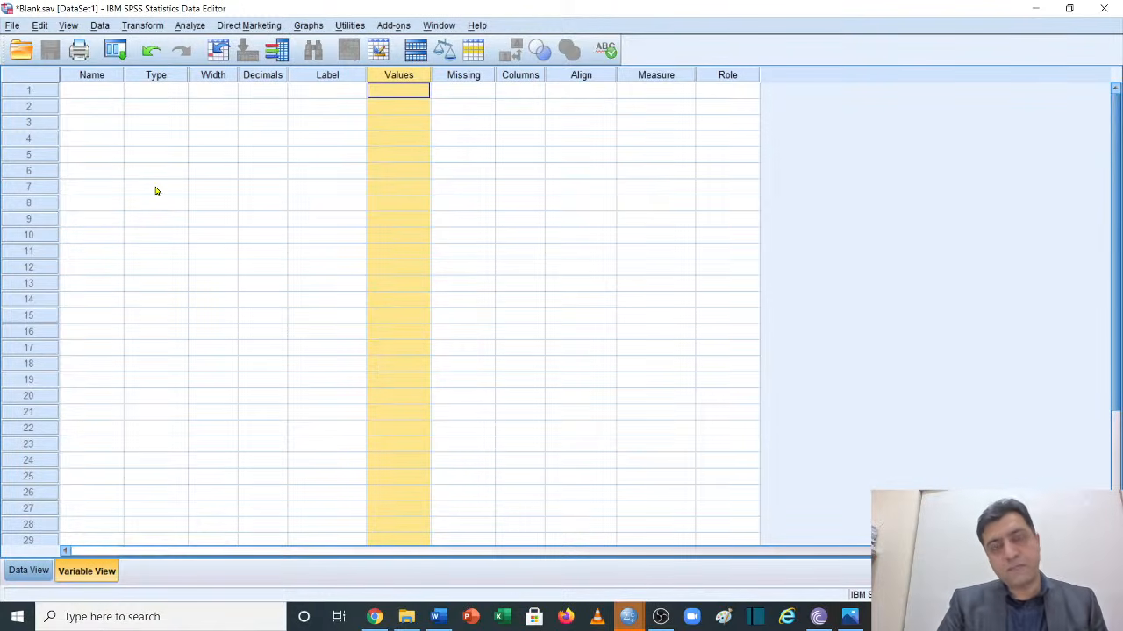
Arrange the SPSS Data Editor and the Word questionnaire side by side, with SPSS on the left half of the screen
left_click(1069, 9)
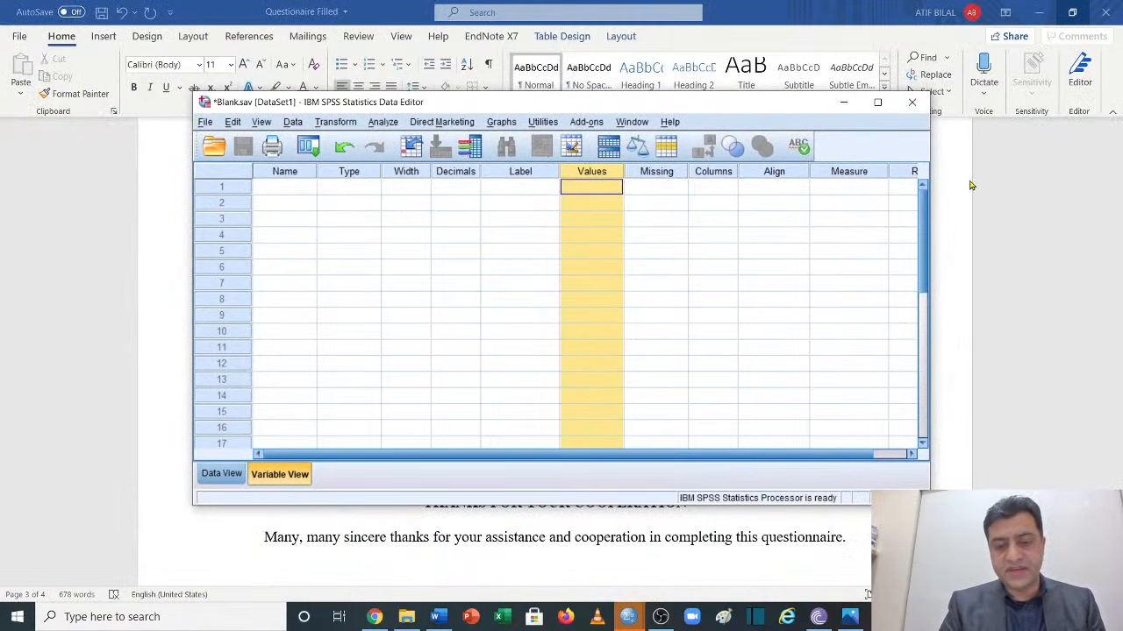
key("super+Left")
left_click(833, 197)
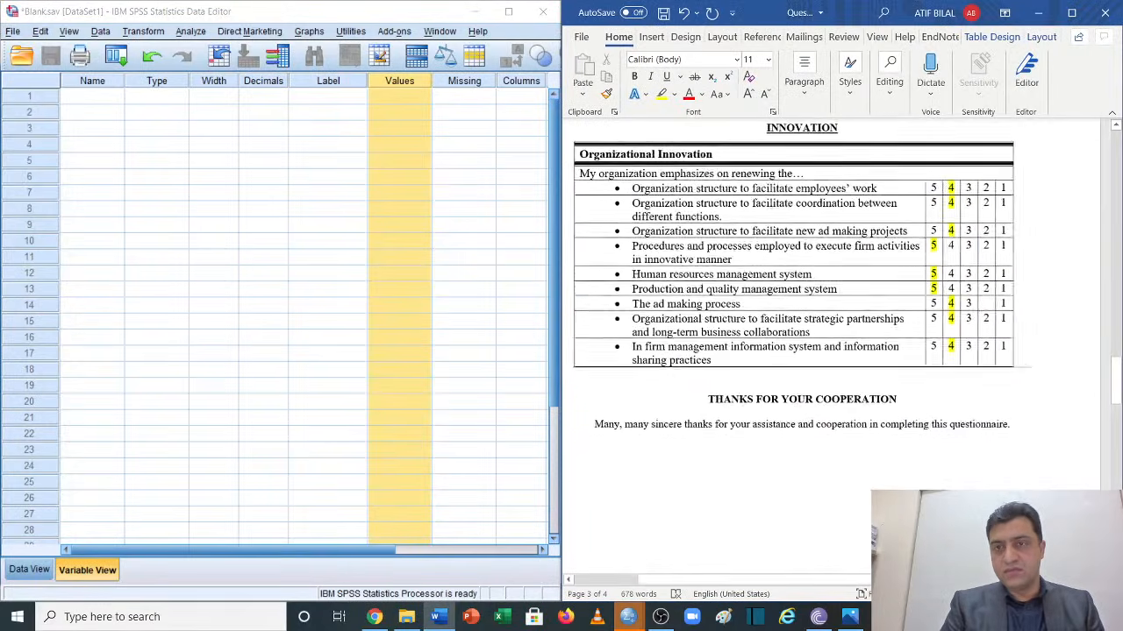
Read through the questionnaire from the Section I demographic questions to the Organizational Innovation items, ending back at Section I
scroll(907, 446, "up", 5)
scroll(907, 446, "up", 15)
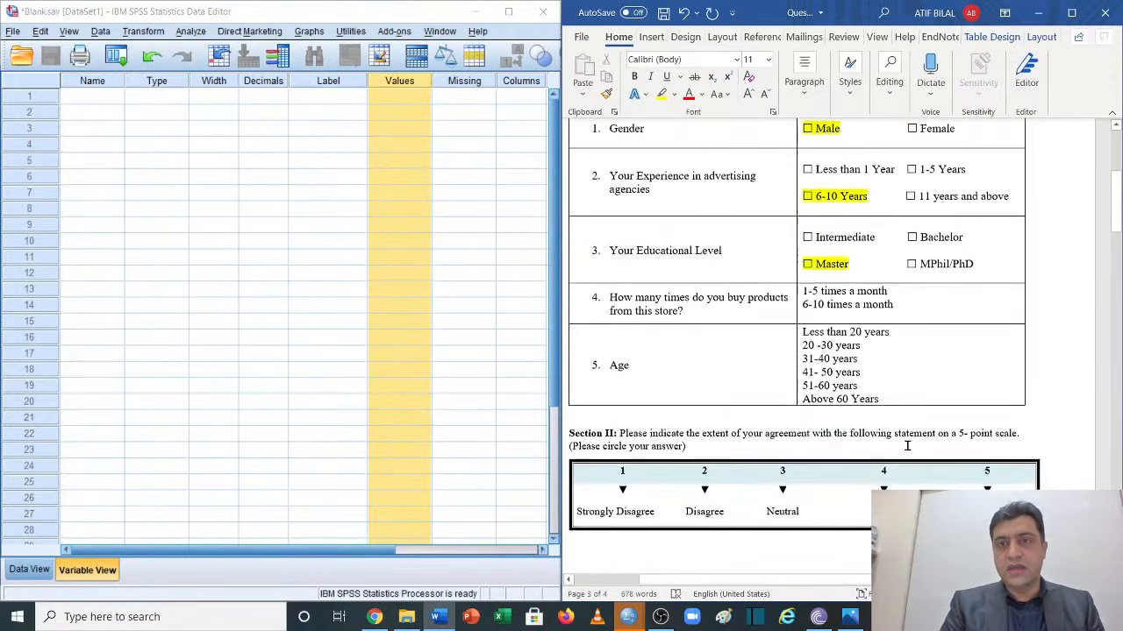
scroll(832, 375, "down", 5)
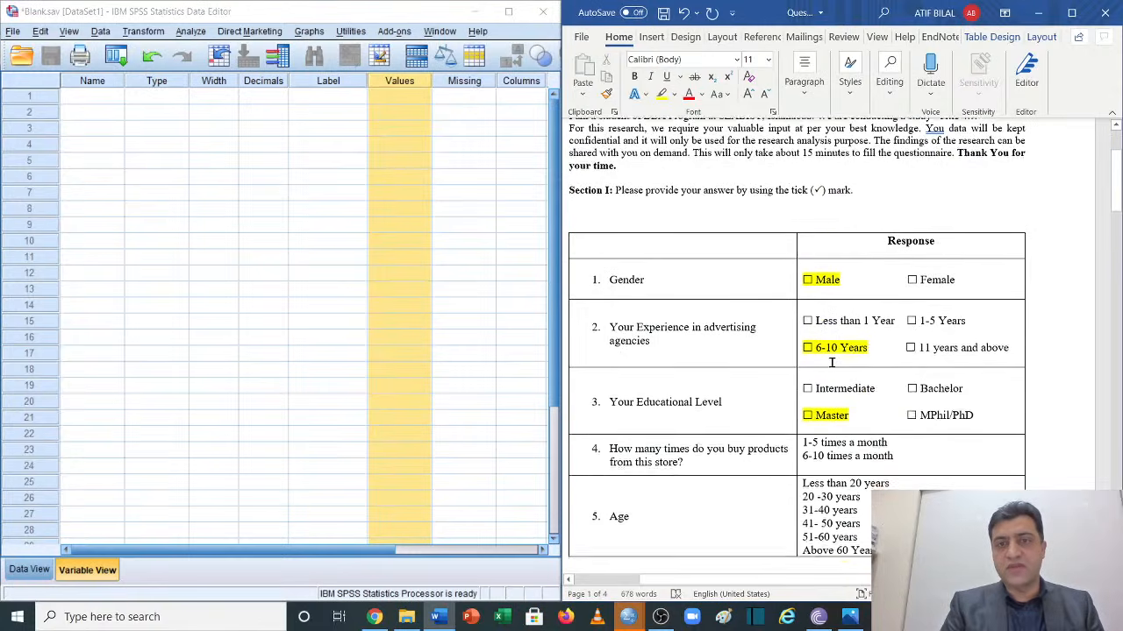
scroll(830, 363, "down", 1)
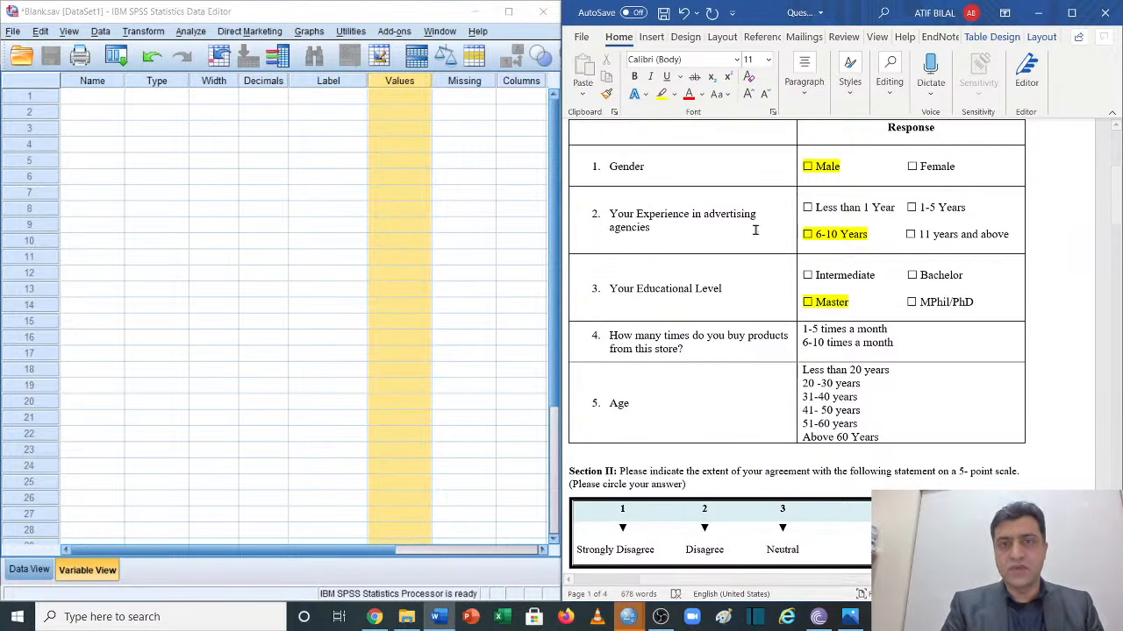
left_click(706, 172)
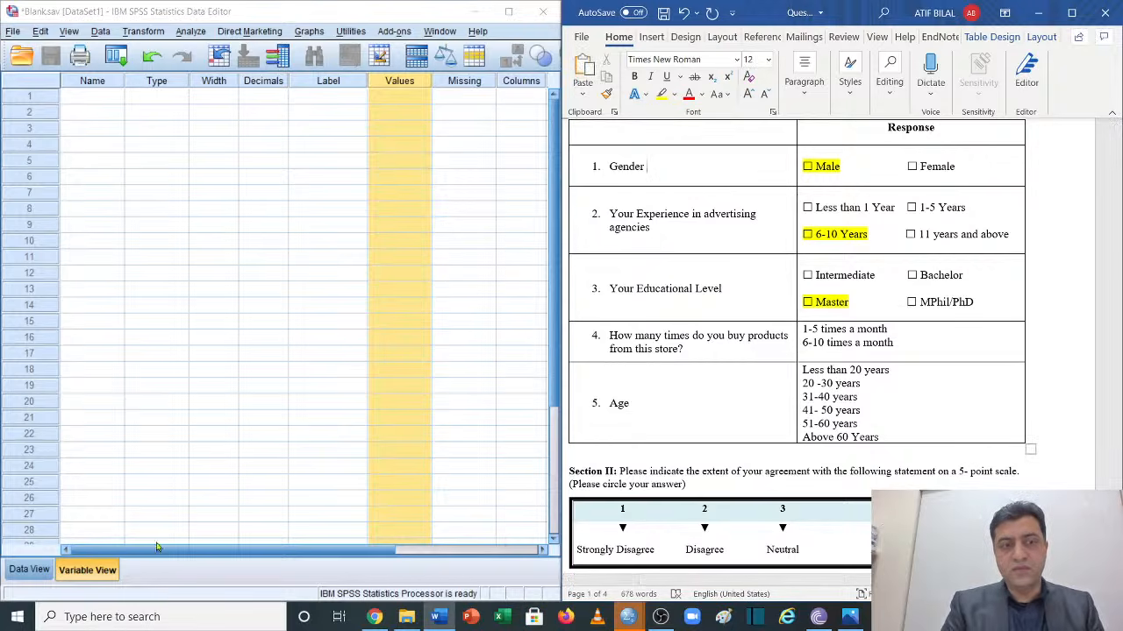
left_click(90, 98)
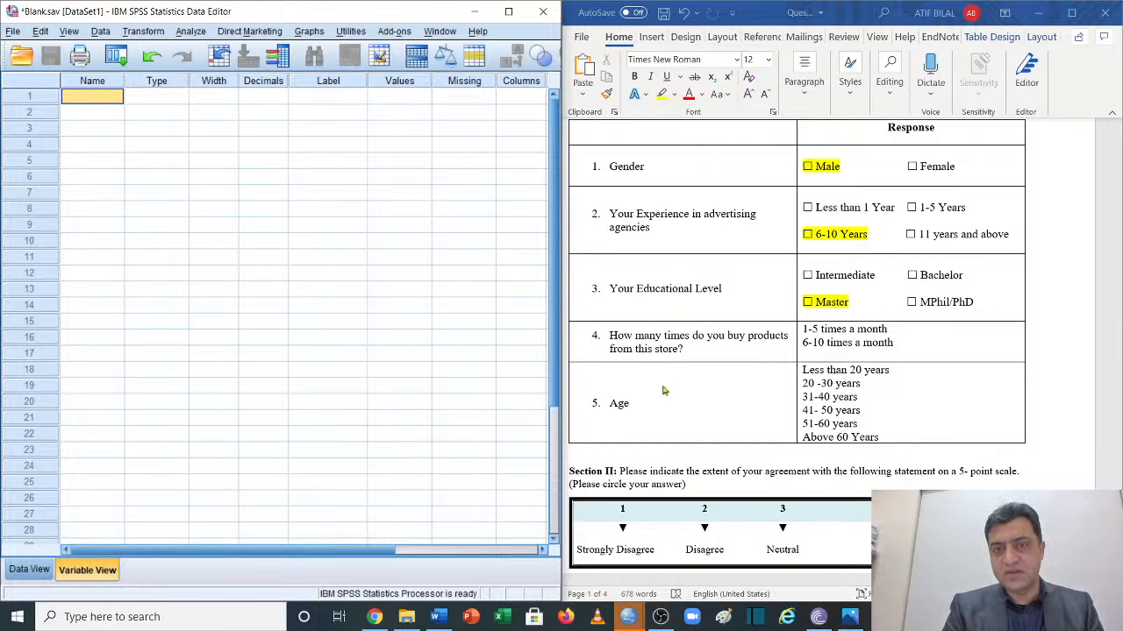
scroll(671, 416, "down", 8)
scroll(671, 415, "down", 12)
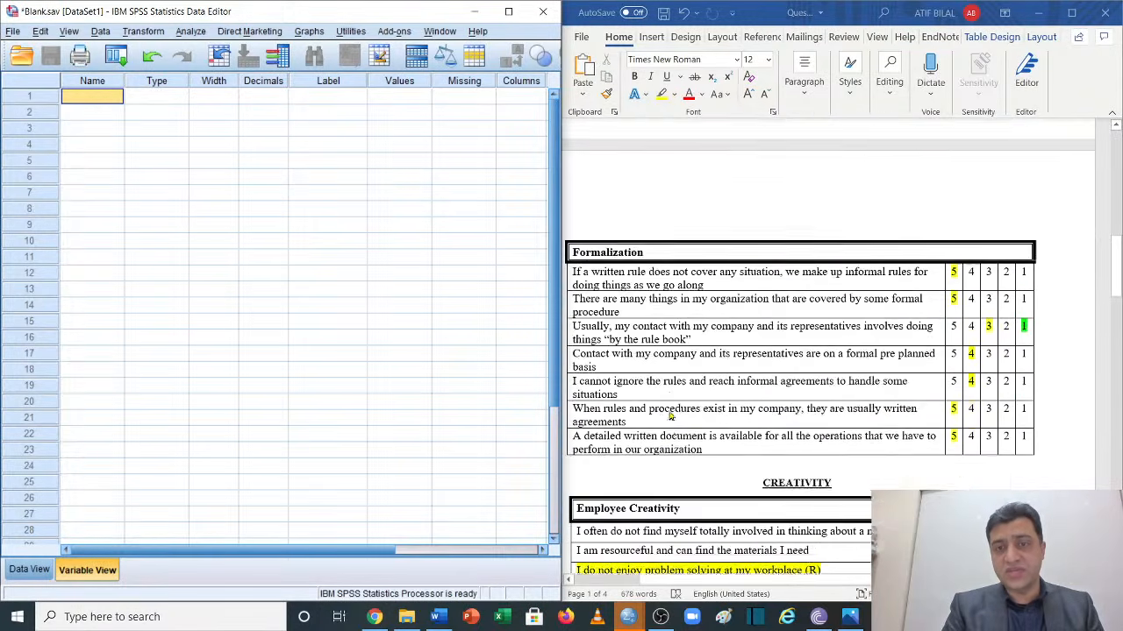
scroll(671, 415, "down", 3)
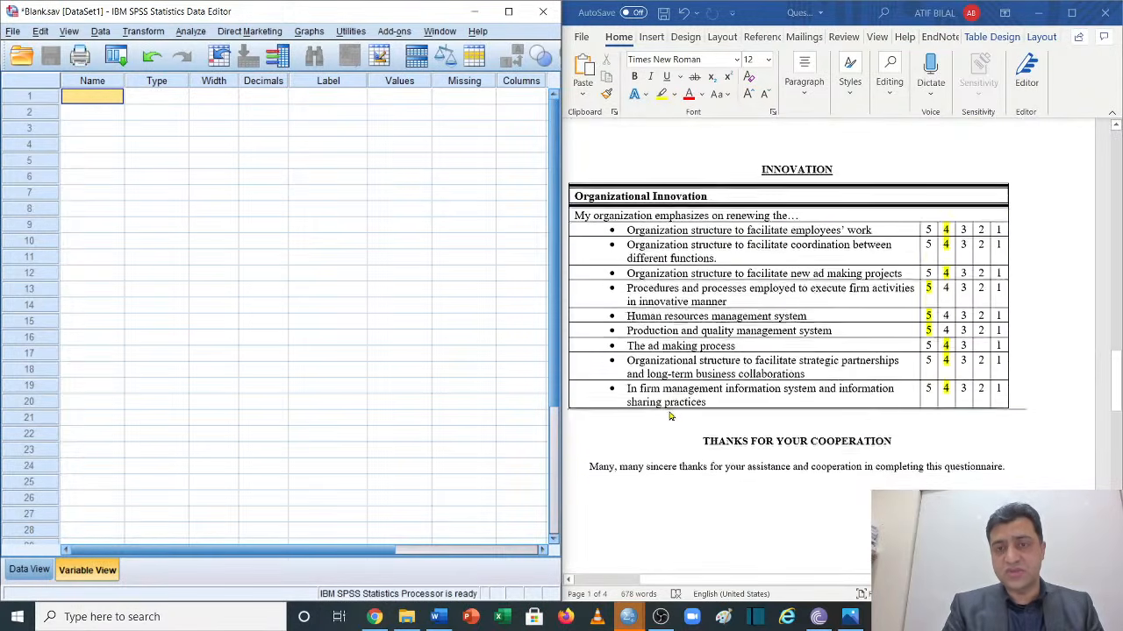
scroll(671, 416, "up", 20)
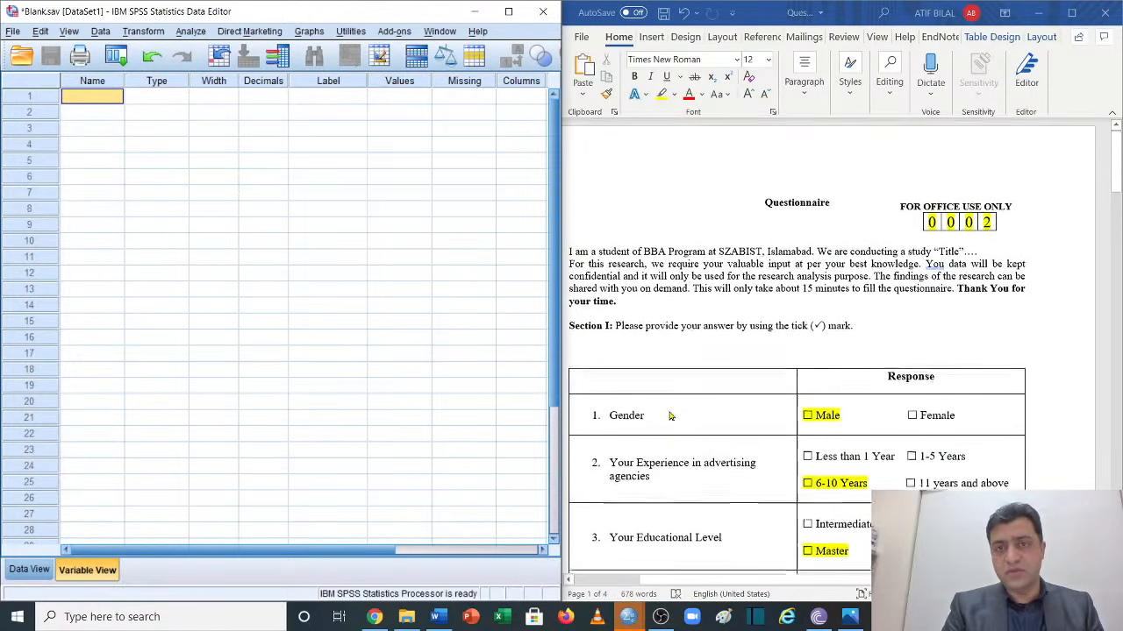
scroll(671, 416, "down", 5)
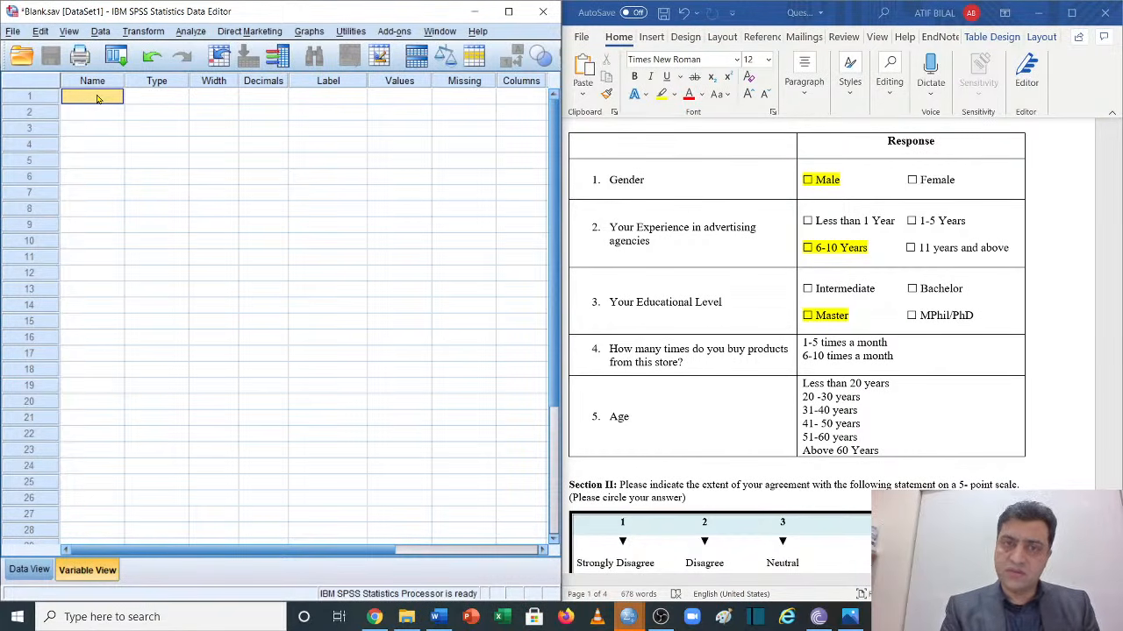
Compare the Data View with the Variable View and highlight the Gender question in the questionnaire as the first variable
left_click(27, 570)
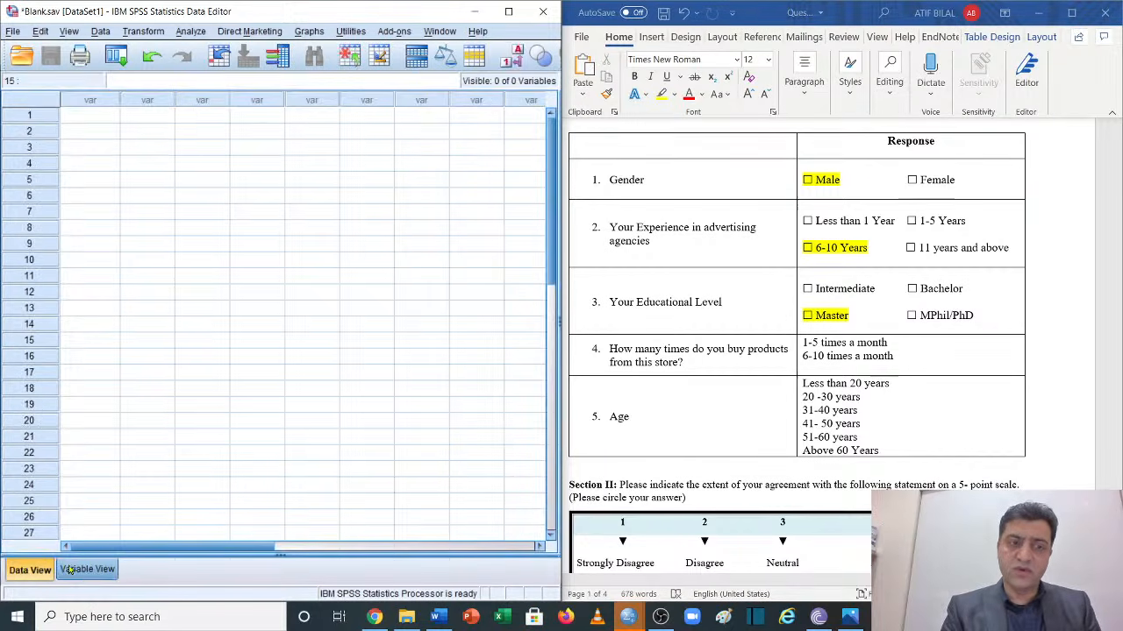
left_click(74, 569)
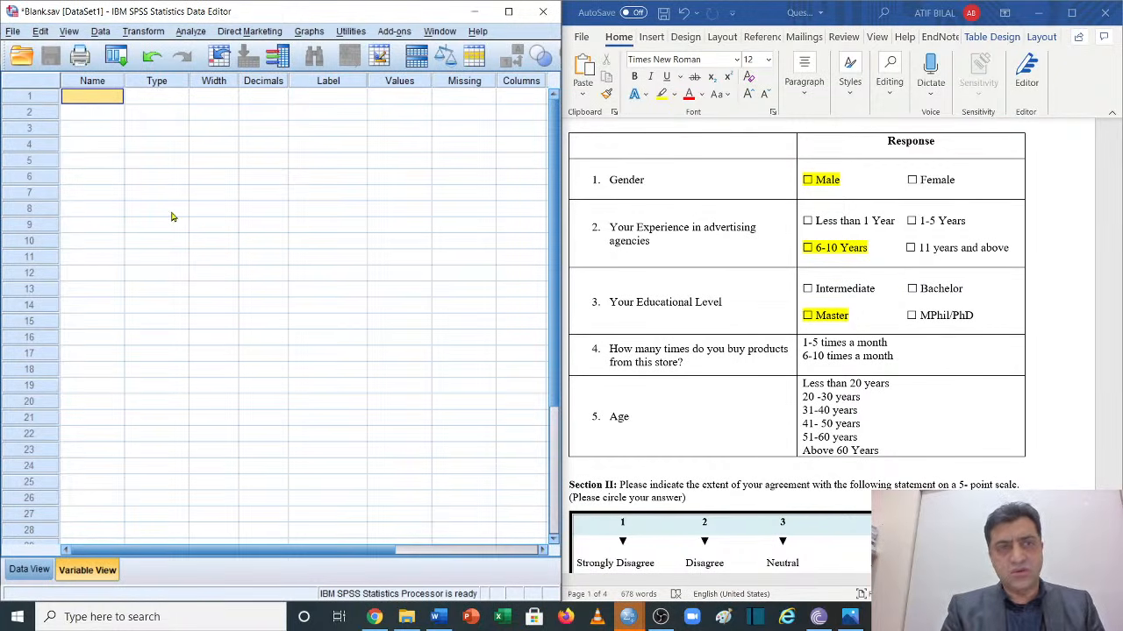
left_click(647, 180)
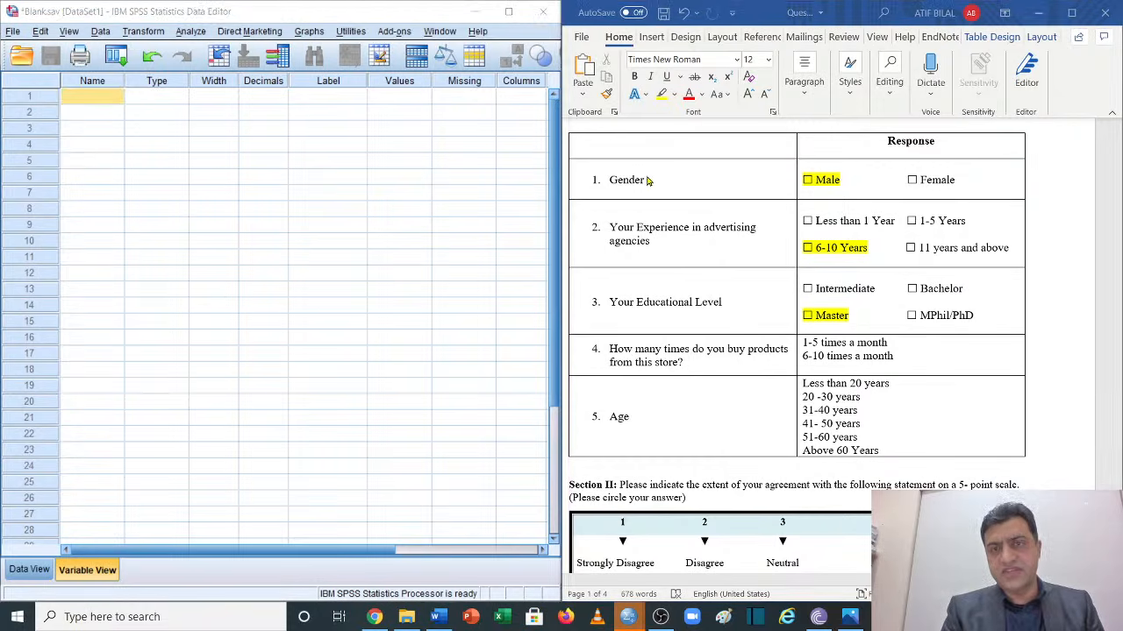
left_click_drag(608, 177, 653, 180)
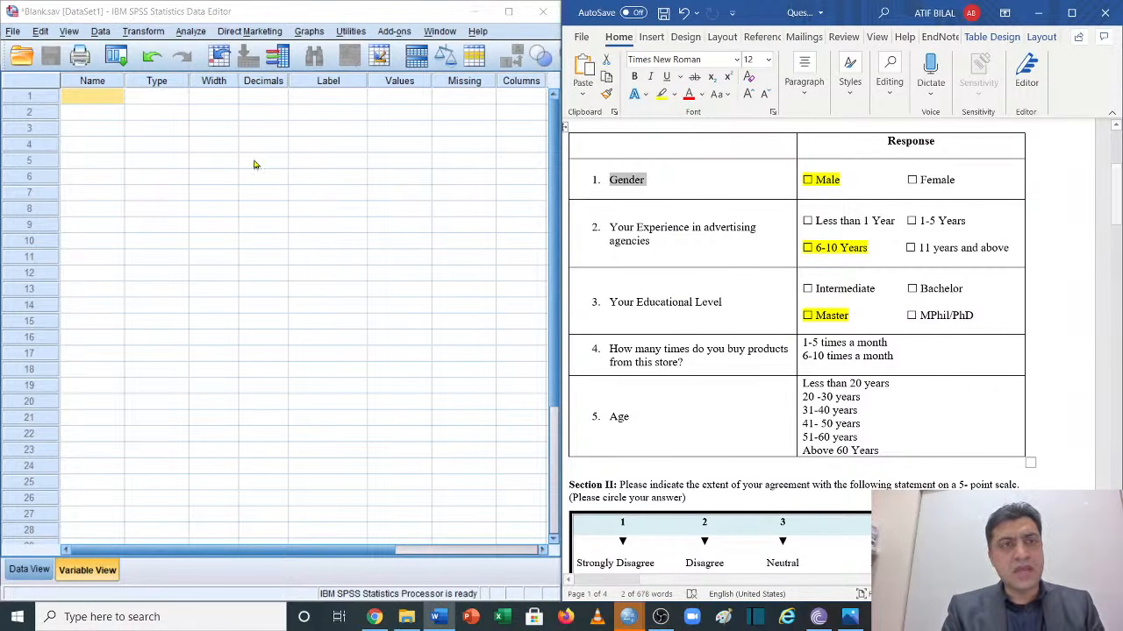
Try to name the first variable "Gender of responde", with spaces between the words, in the Variable View
left_click(91, 98)
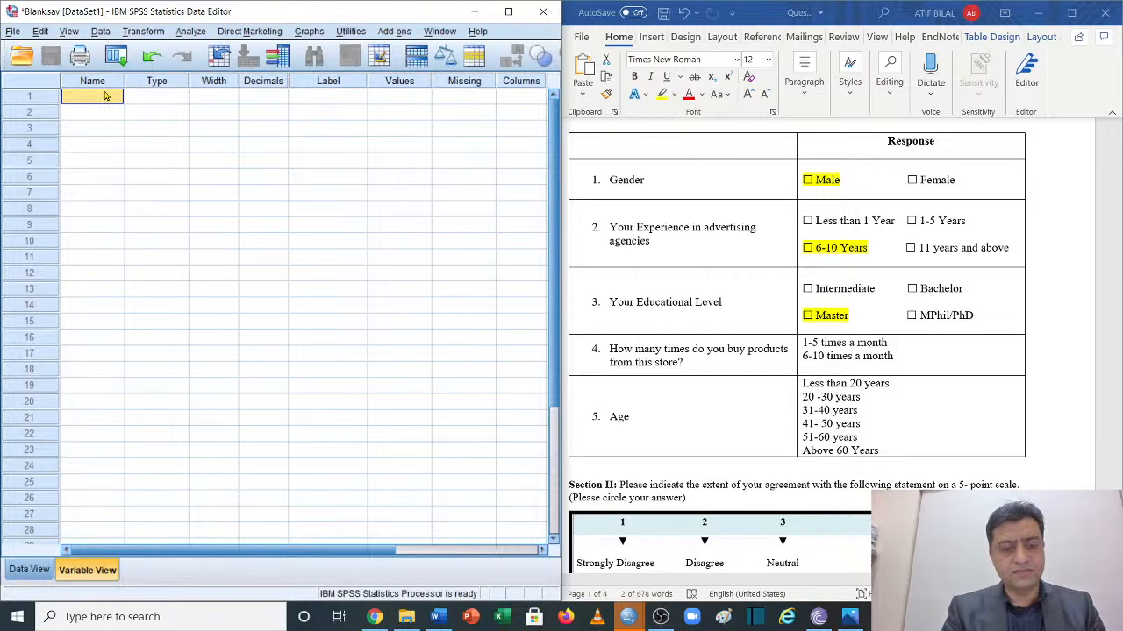
type("Gender")
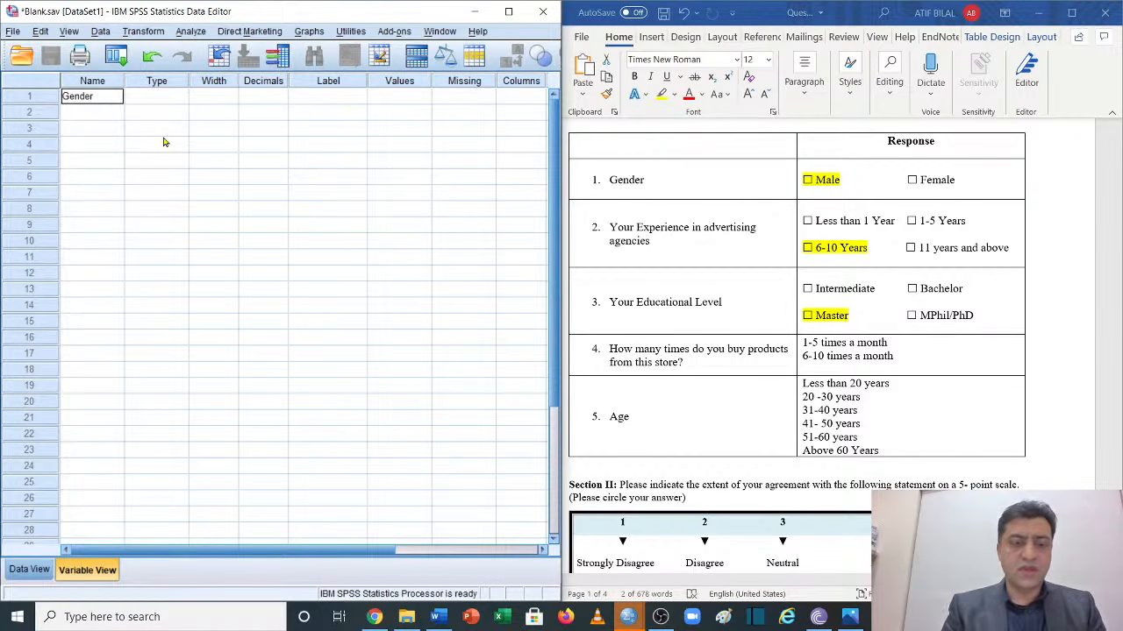
type("of")
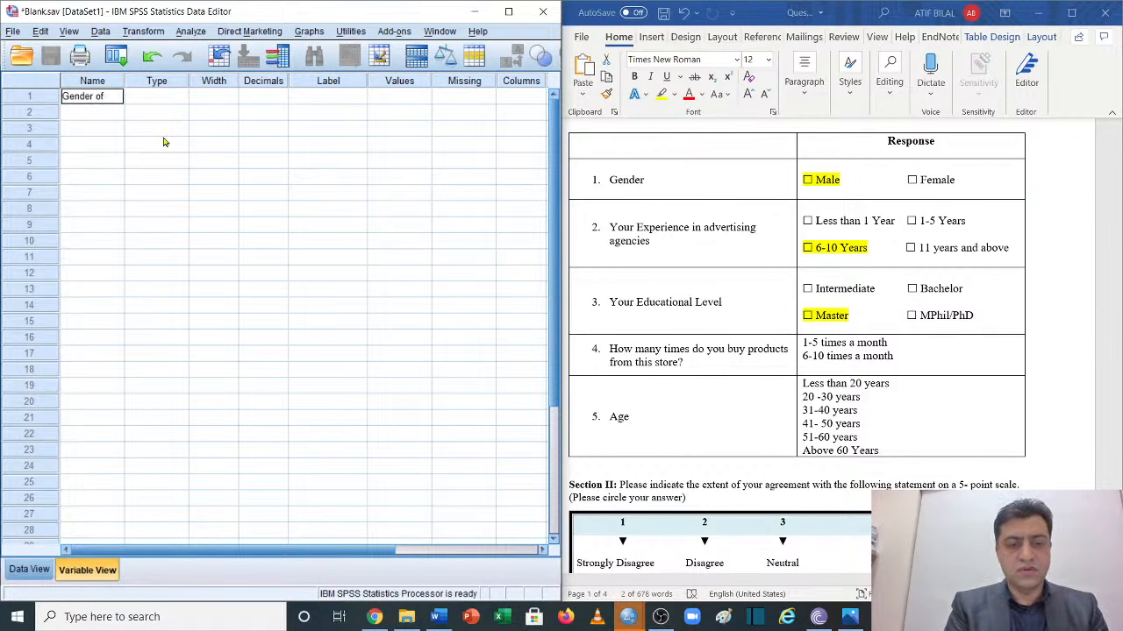
type(" respondenne")
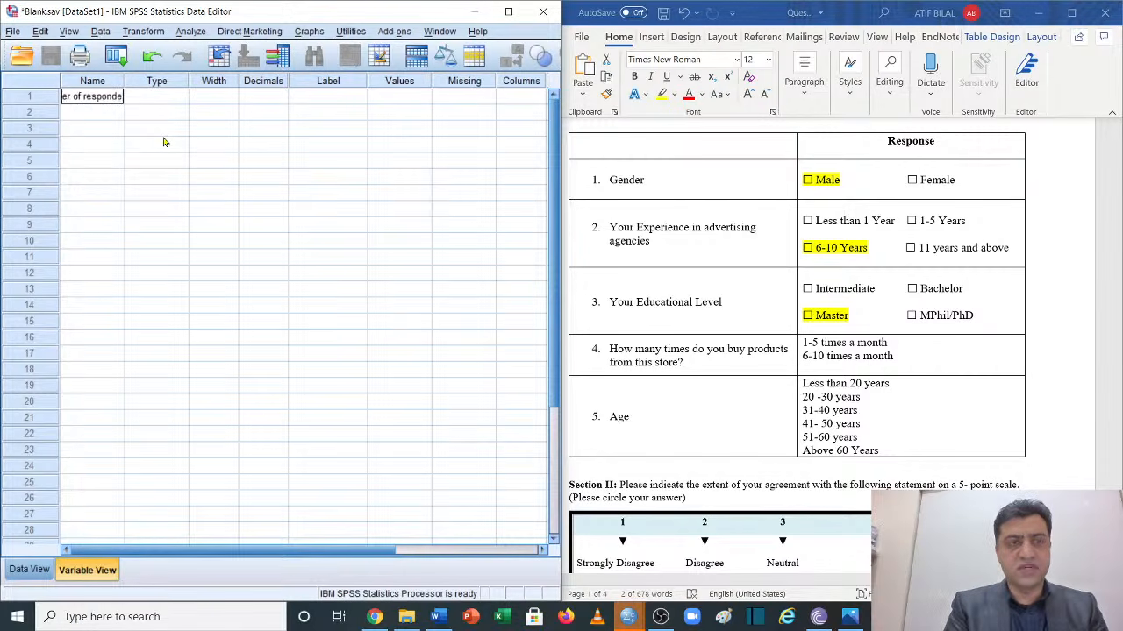
key("BackSpace")
key("BackSpace")
key("BackSpace")
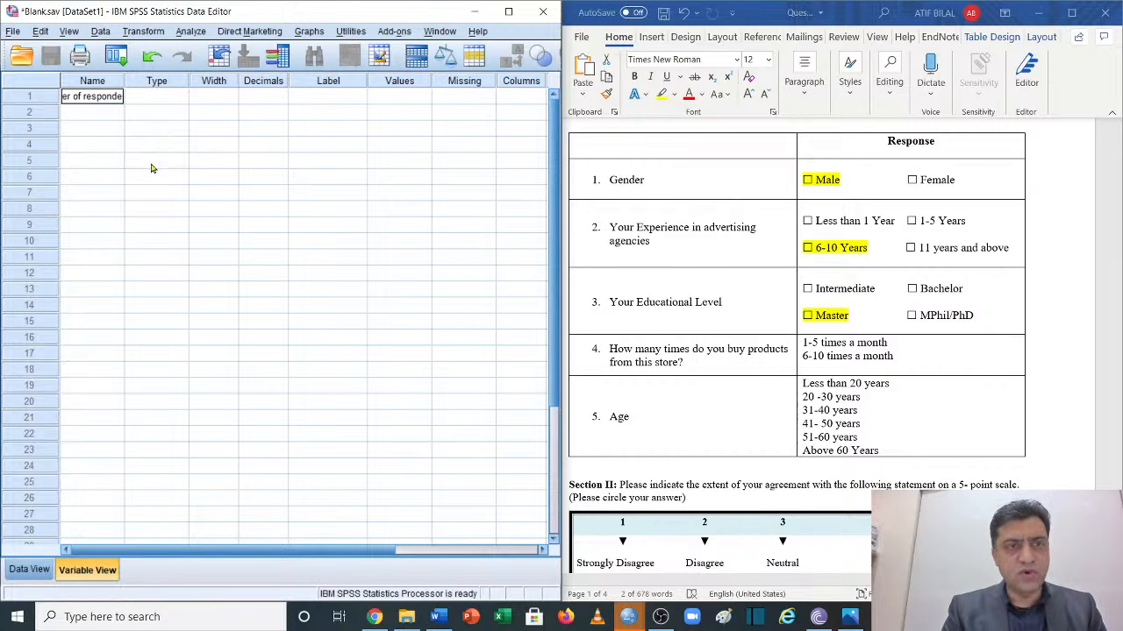
left_click(151, 167)
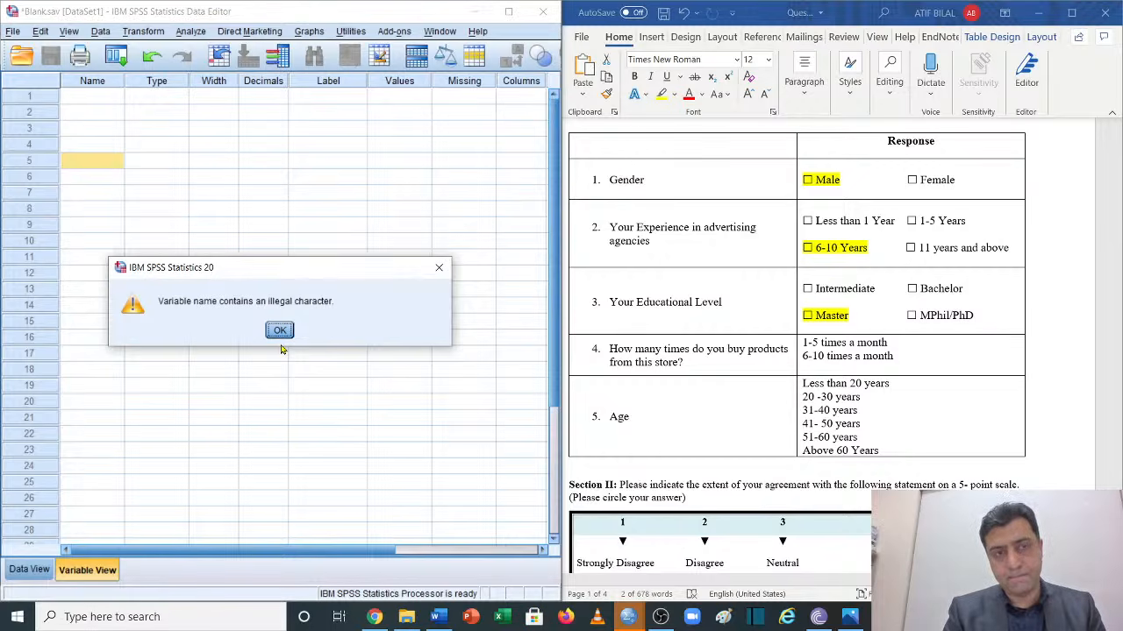
left_click(438, 267)
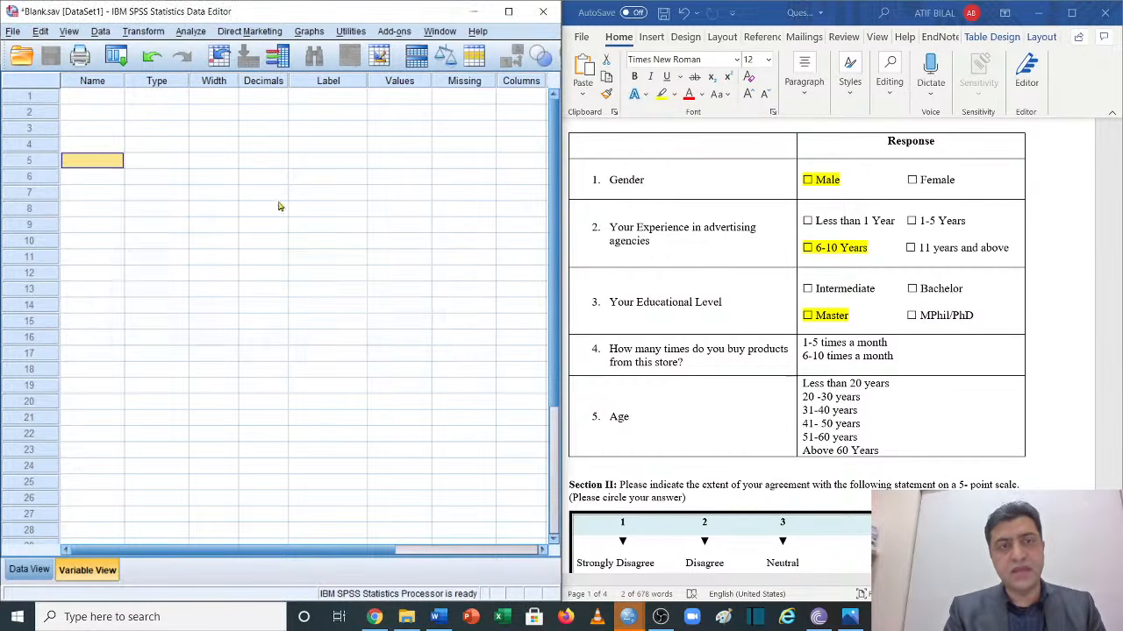
Create the first variable in row 1 with the name Gender_of_, using underscores instead of spaces
left_click(93, 99)
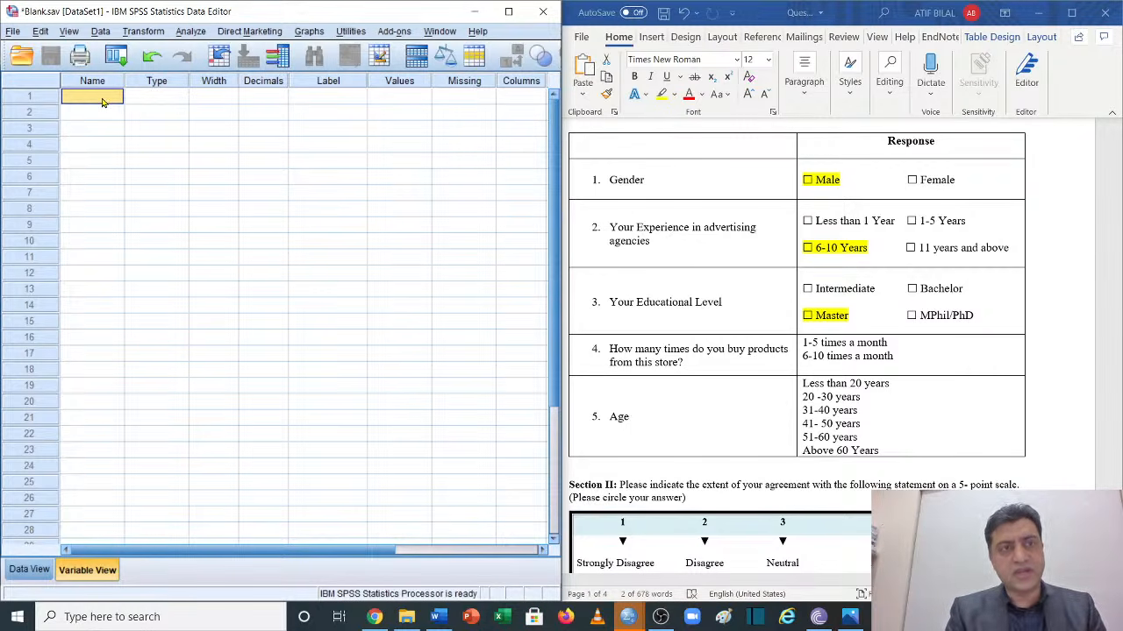
type("Gender_of_")
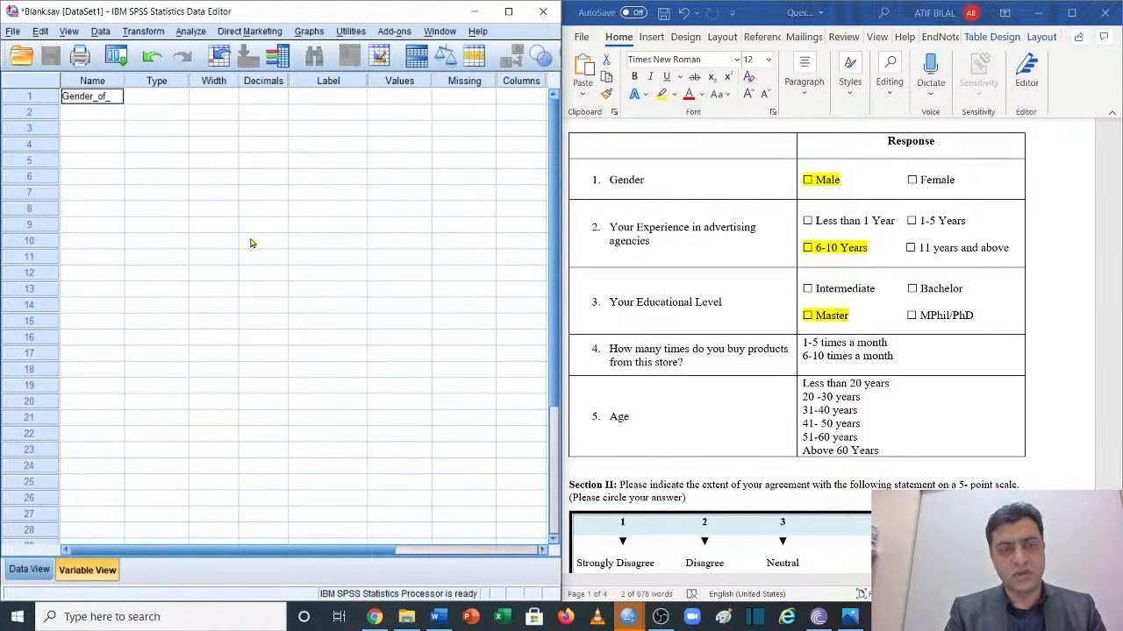
key("Return")
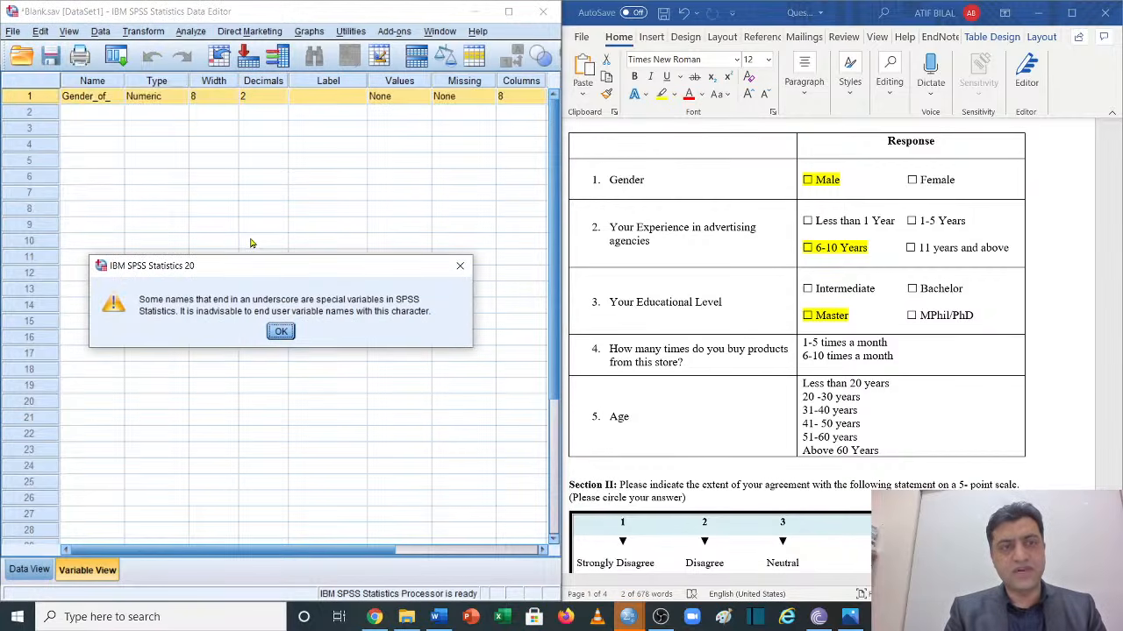
left_click(459, 268)
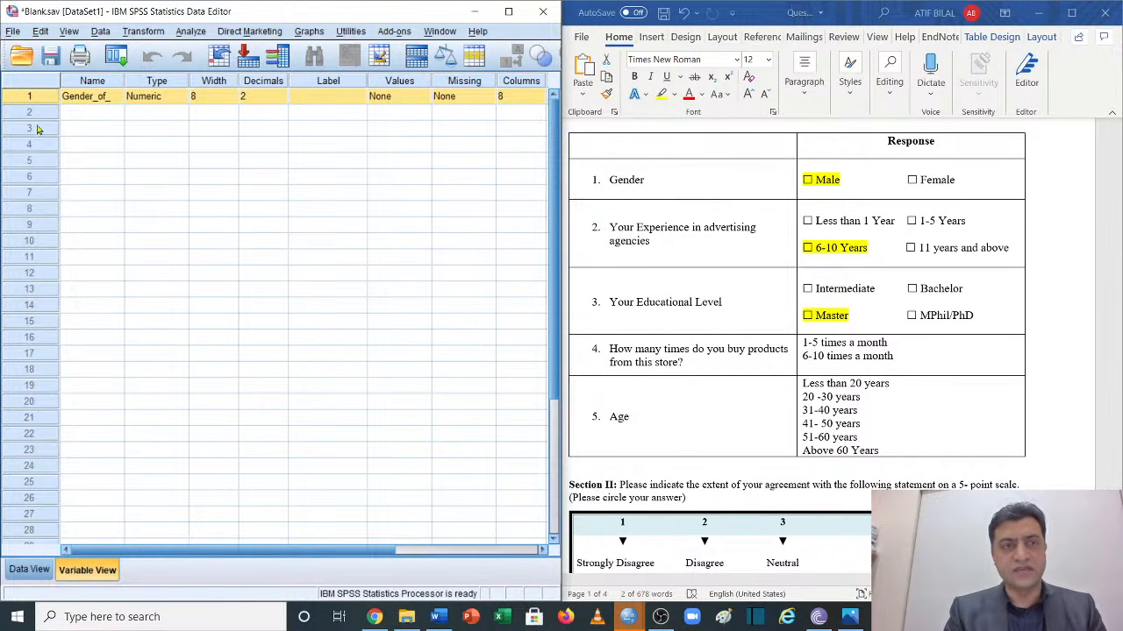
Shorten the name of the variable in row 1 to Gender
left_click(114, 98)
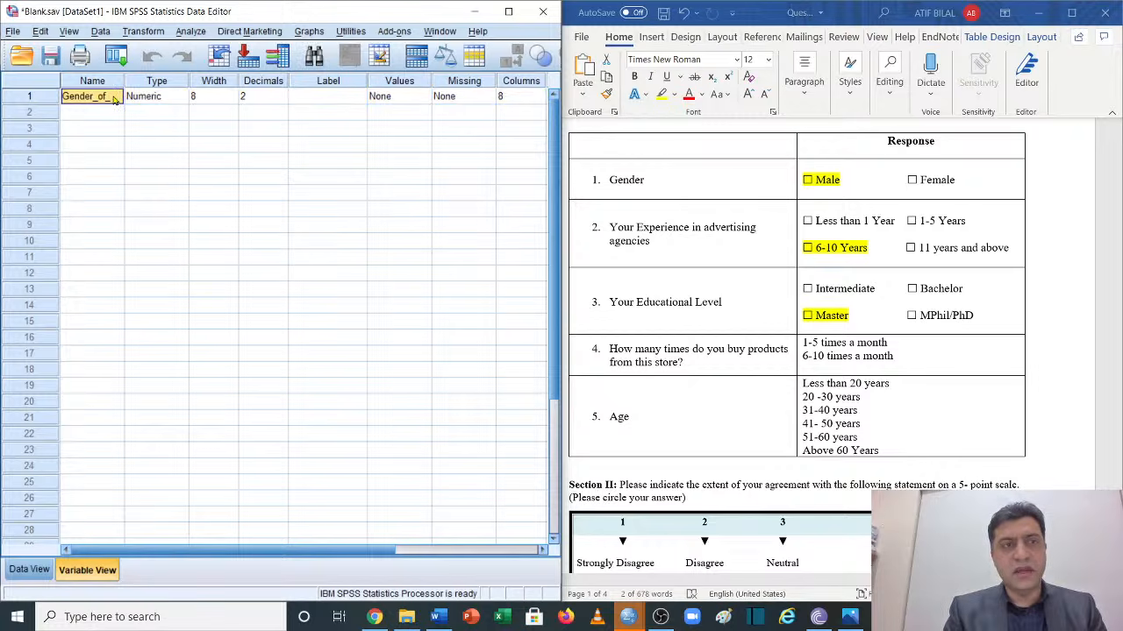
double_click(114, 98)
key("BackSpace")
key("BackSpace")
key("BackSpace")
key("BackSpace")
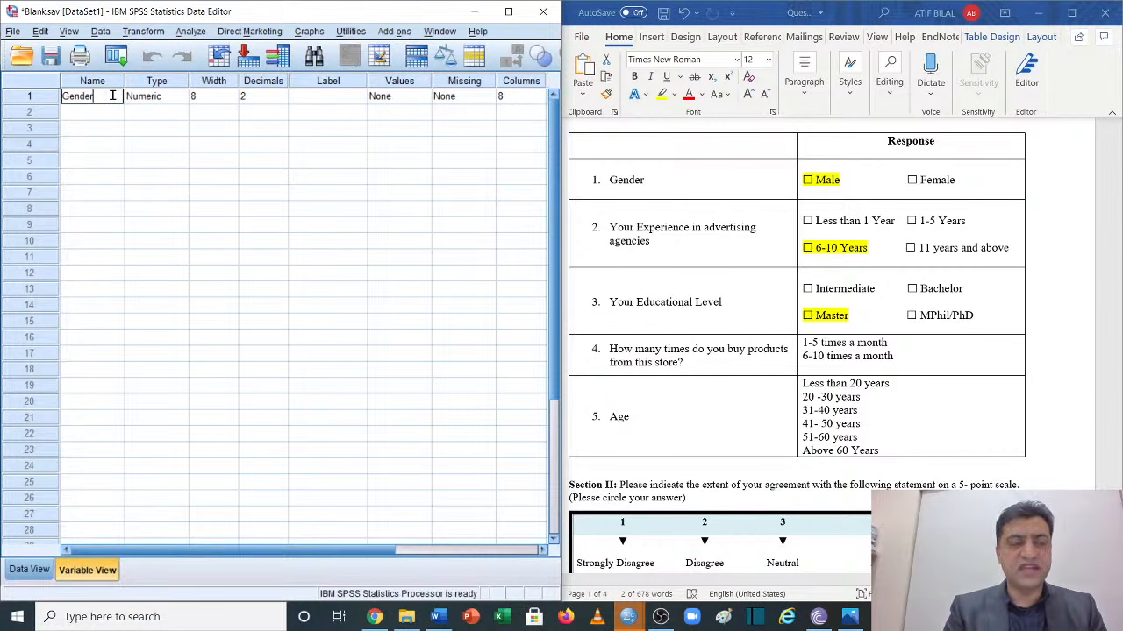
left_click(102, 148)
left_click(99, 99)
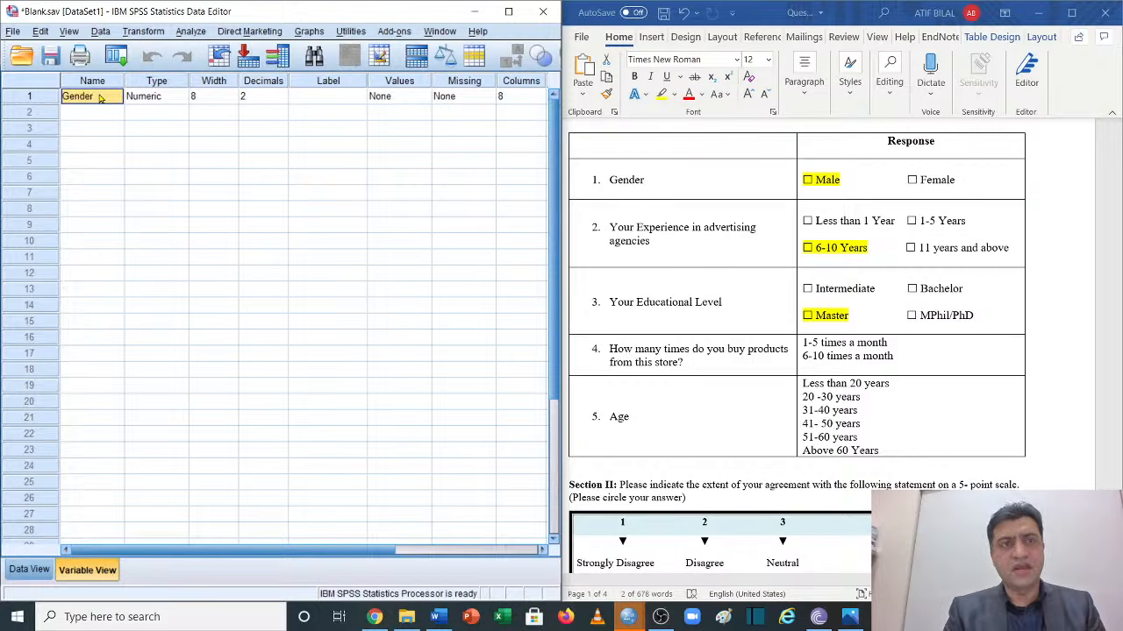
Maximize the Data Editor and try out a long label with spaces, beginning with "Gender of the", for the Gender variable in a widened Label column
left_click(508, 12)
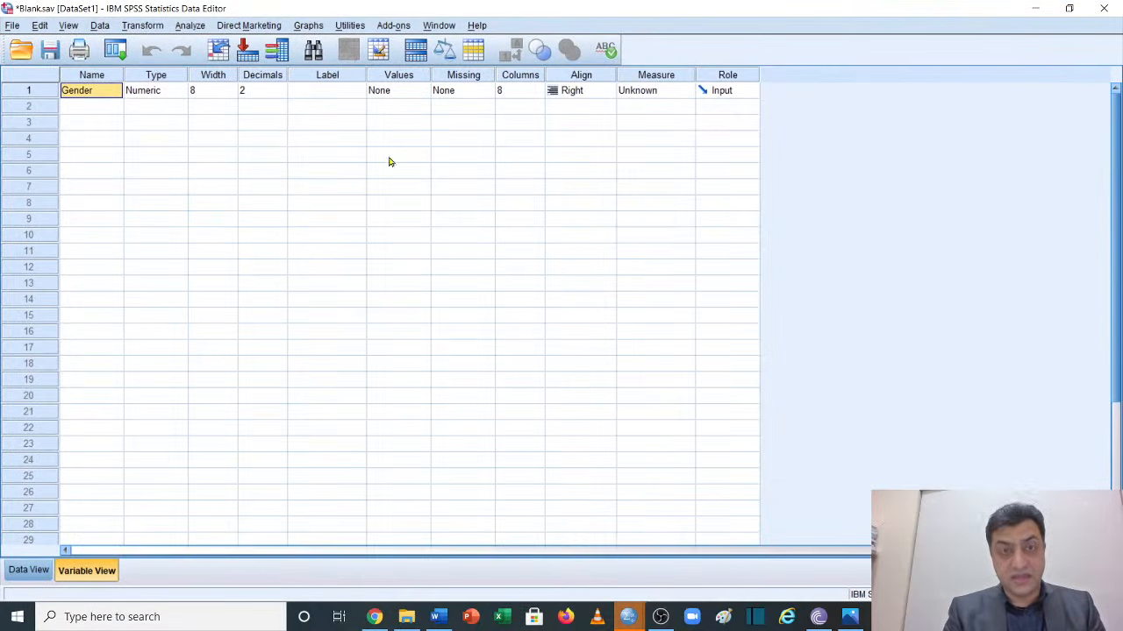
left_click_drag(367, 78, 641, 78)
left_click(485, 93)
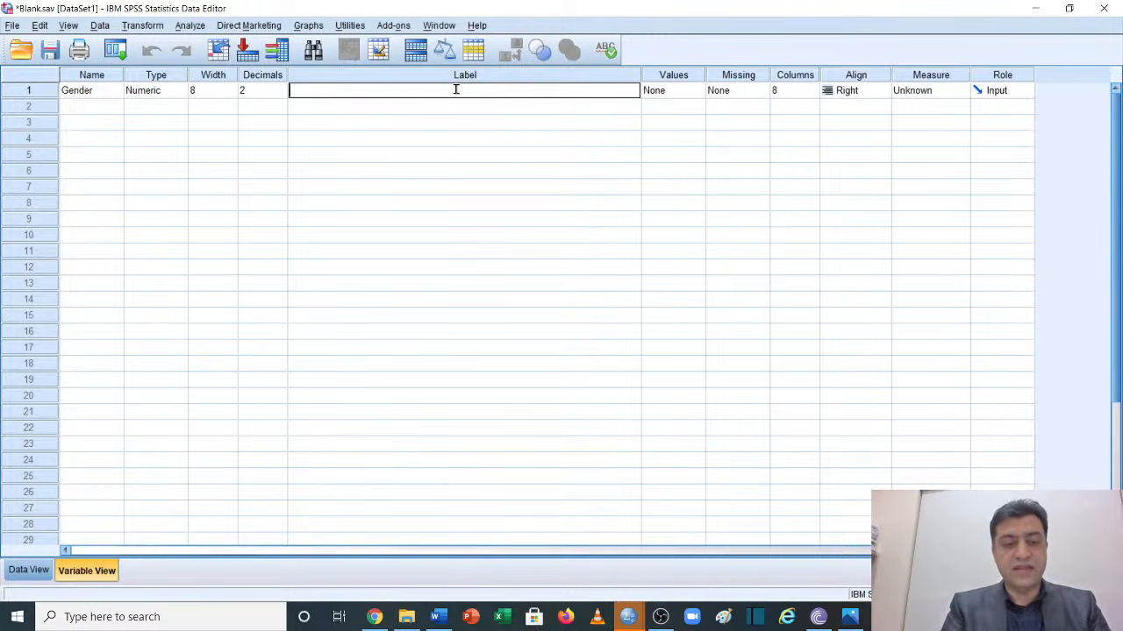
type("Gender of t")
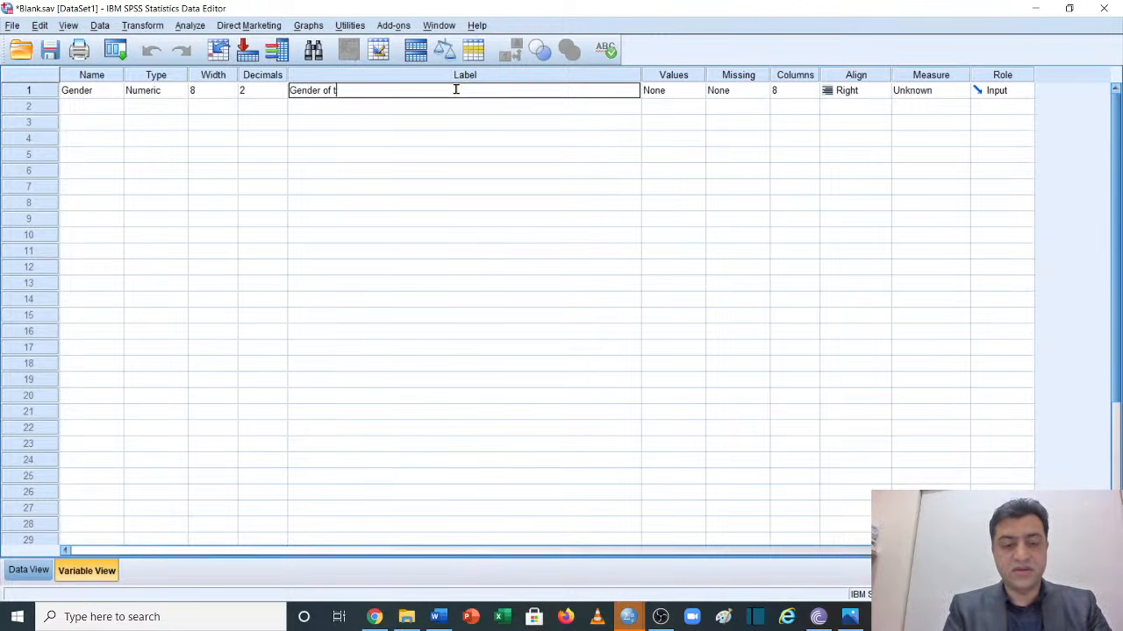
type("he respondent")
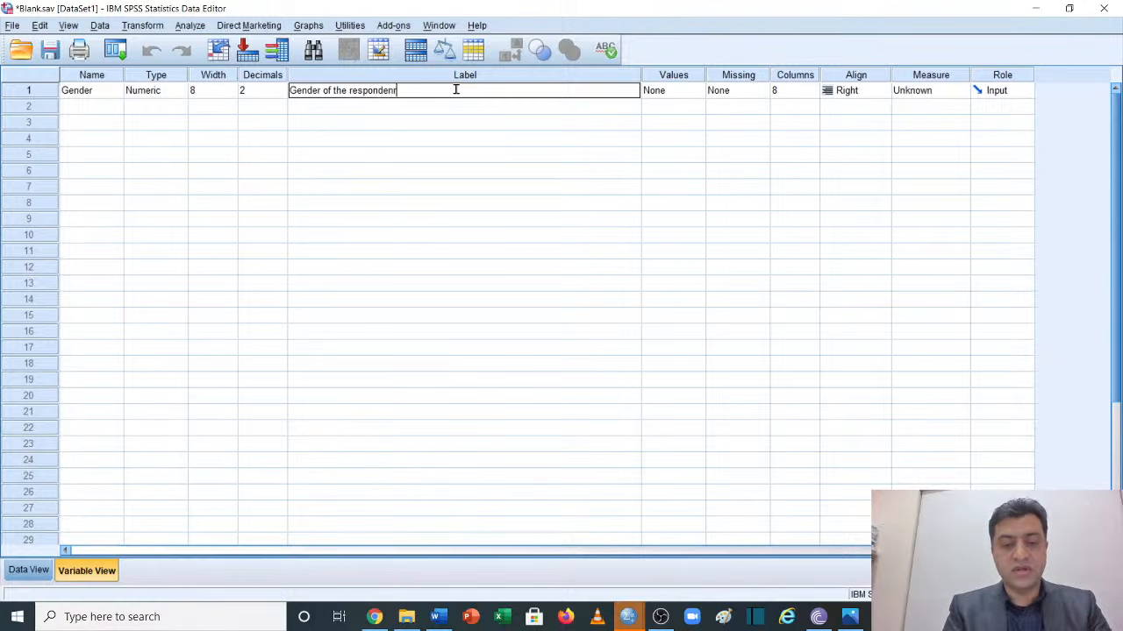
type("s lwklud oqwruowqi")
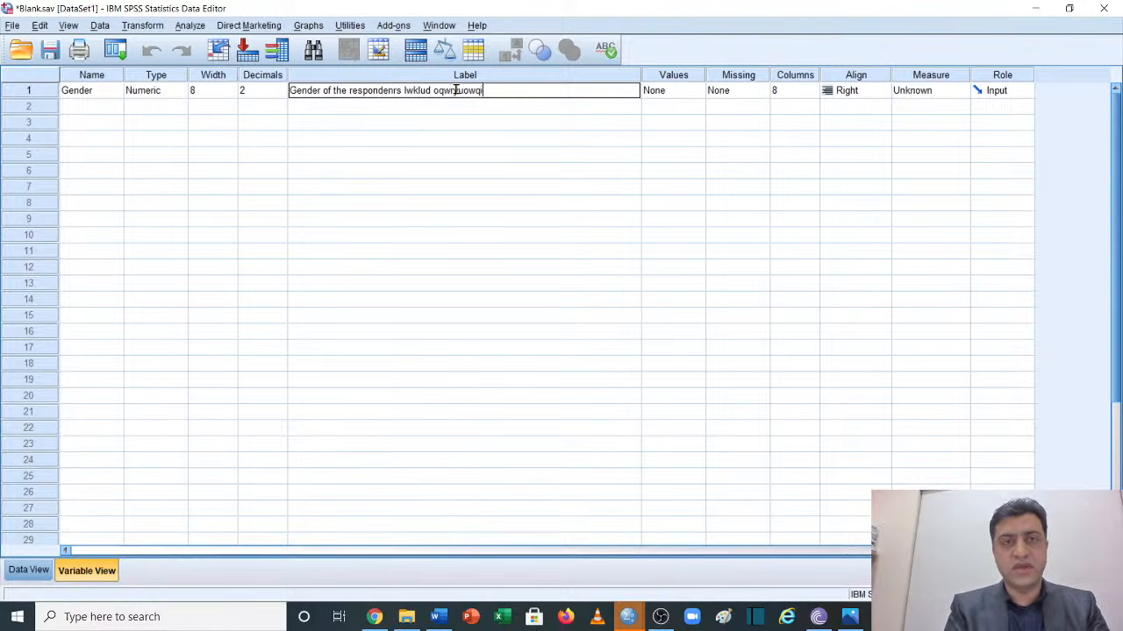
type("ry ry rhe k")
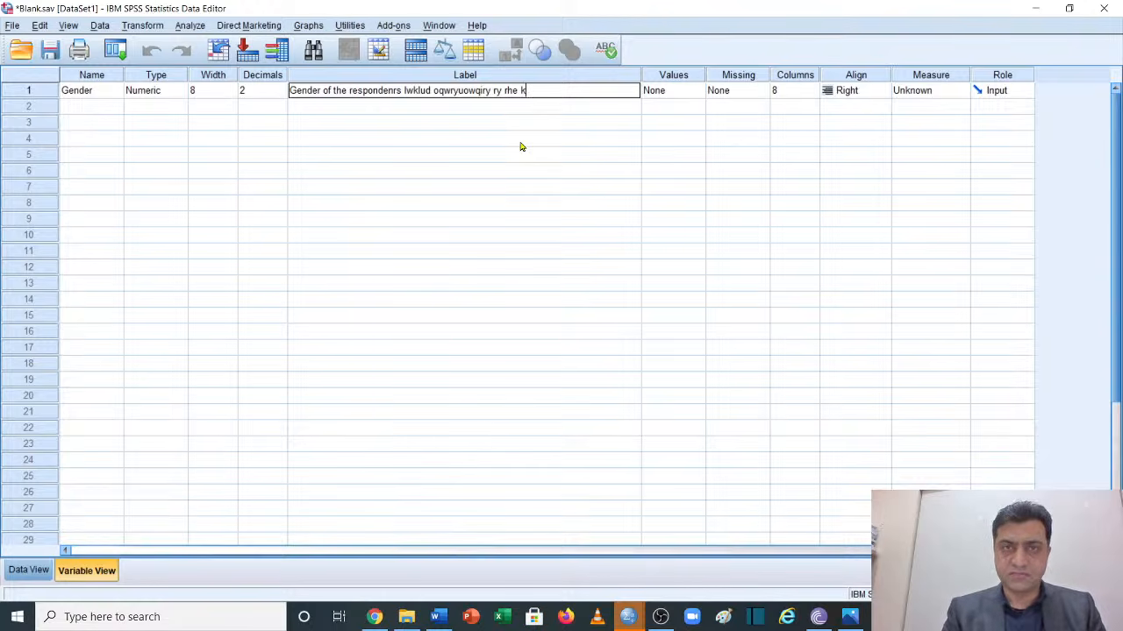
Clear the trial label of the Gender variable and narrow the Label column again
key("BackSpace")
key("BackSpace")
key("BackSpace")
key("BackSpace")
key("BackSpace")
key("BackSpace")
key("BackSpace")
key("BackSpace")
key("BackSpace")
key("BackSpace")
key("BackSpace")
key("BackSpace")
key("BackSpace")
key("BackSpace")
key("BackSpace")
key("BackSpace")
key("BackSpace")
key("BackSpace")
key("BackSpace")
key("BackSpace")
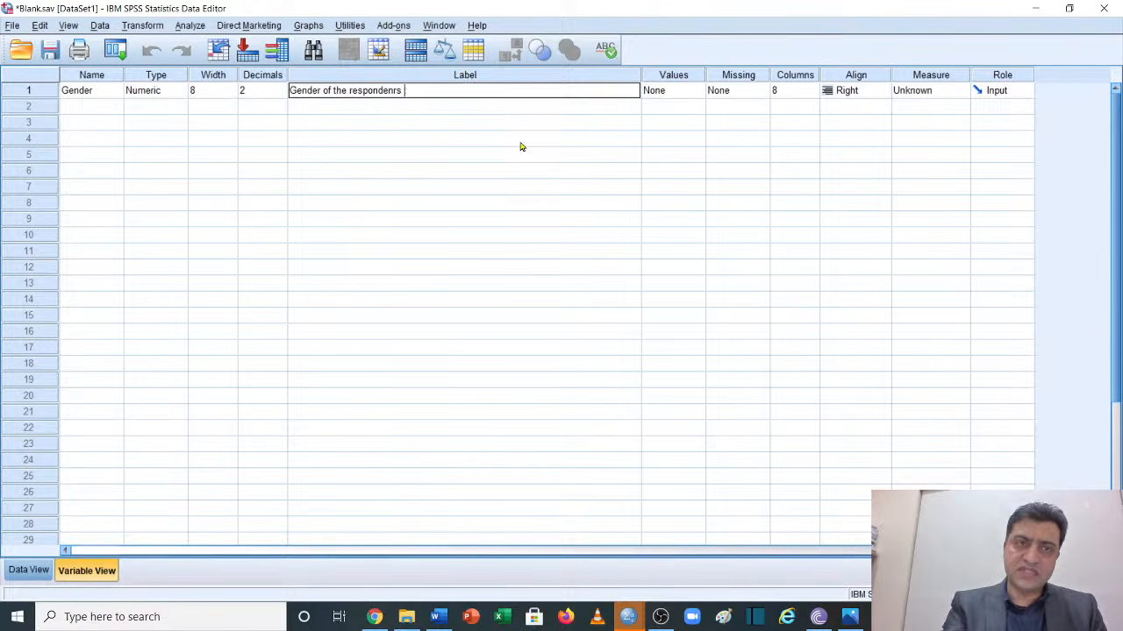
key("BackSpace")
key("BackSpace")
key("BackSpace")
key("BackSpace")
key("BackSpace")
key("BackSpace")
key("BackSpace")
key("BackSpace")
key("BackSpace")
key("BackSpace")
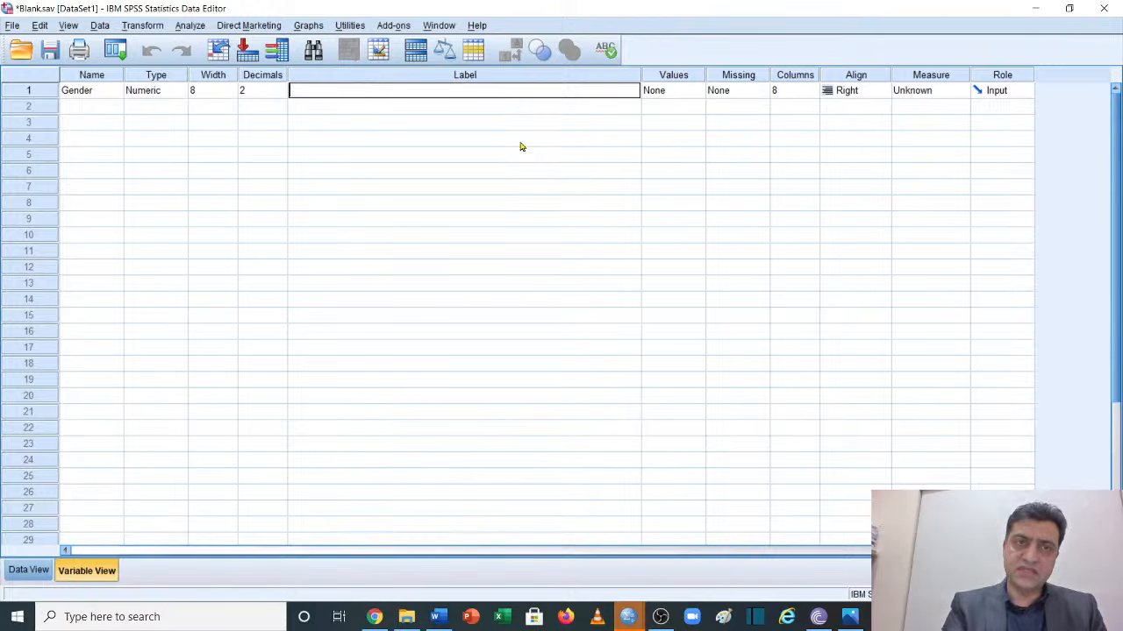
left_click(640, 71)
left_click_drag(640, 71, 368, 75)
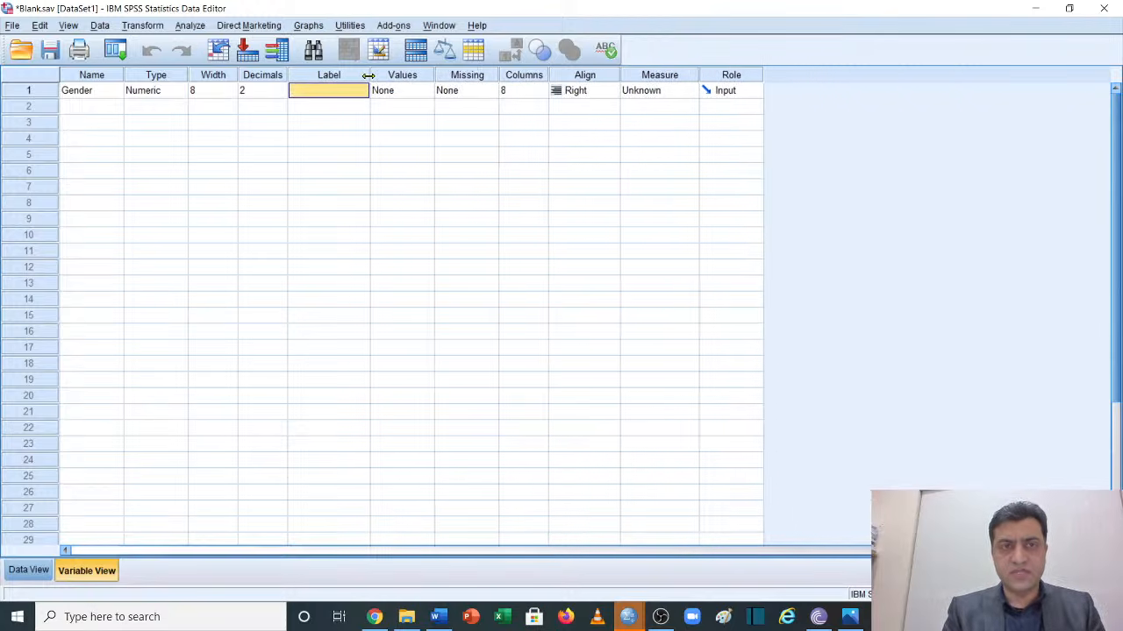
Restore the Data Editor from full screen and dock it beside the questionnaire document
left_click(101, 94)
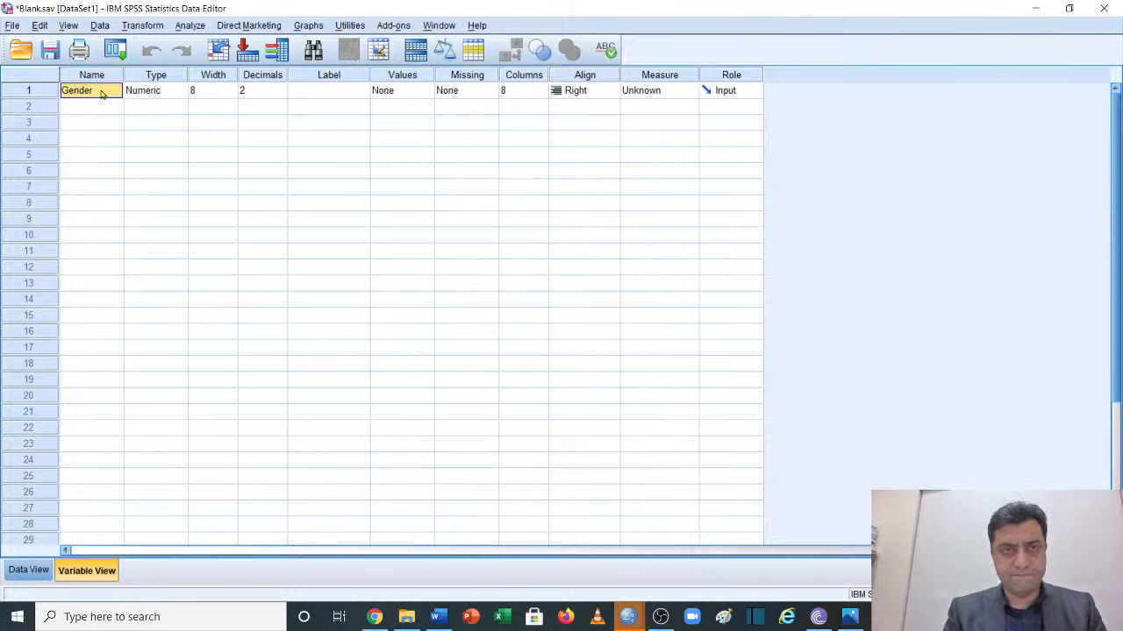
left_click(1069, 8)
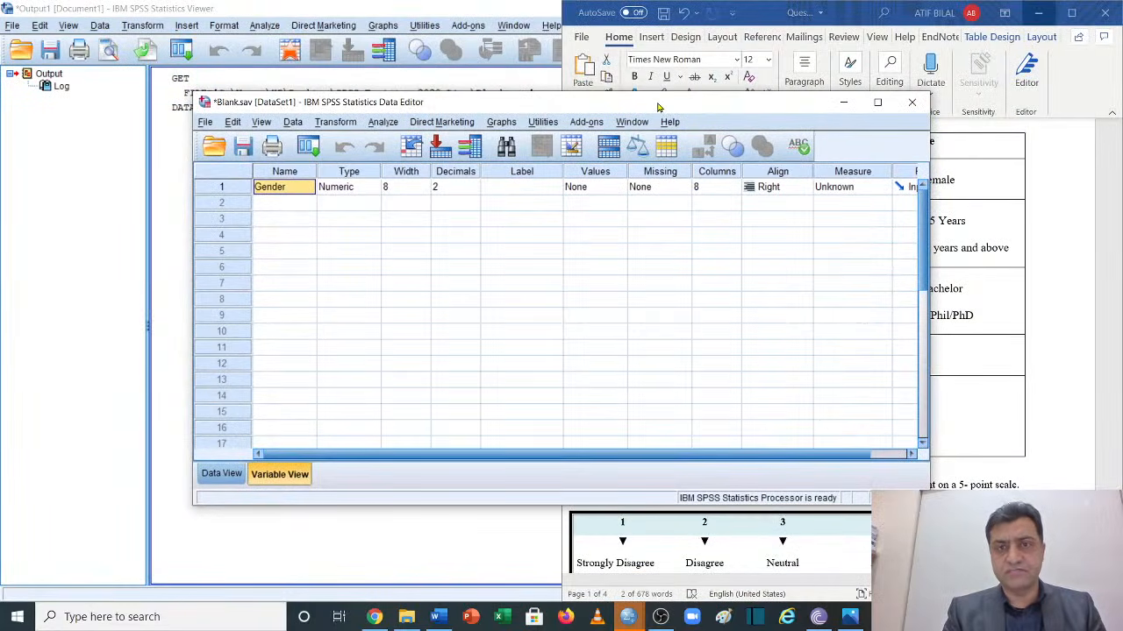
key("super+Left")
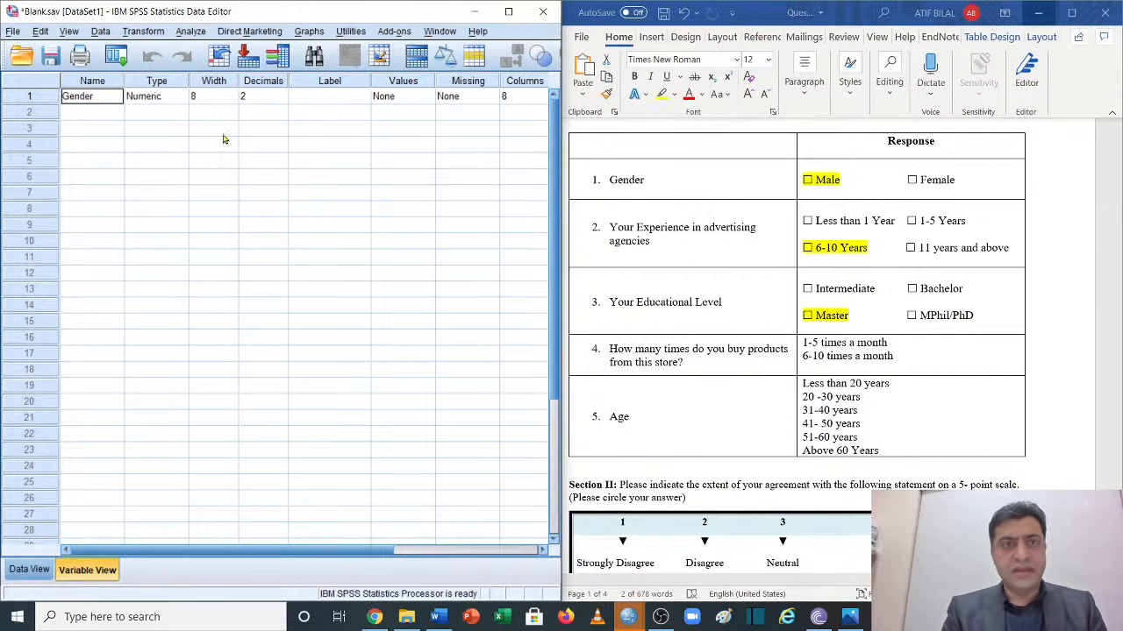
left_click(406, 82)
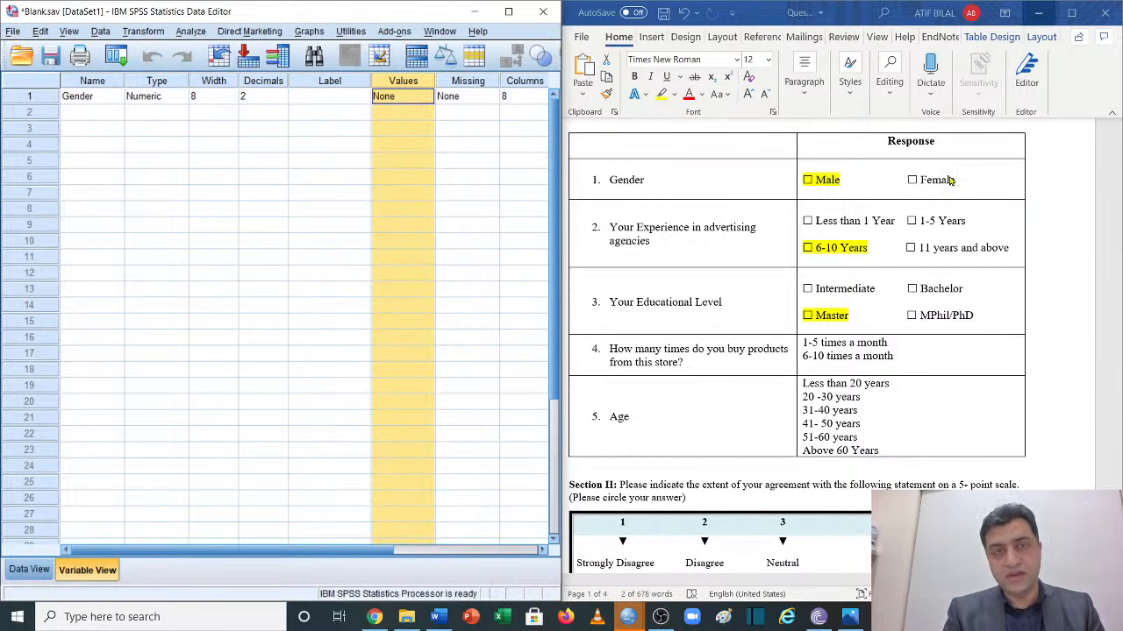
left_click(418, 103)
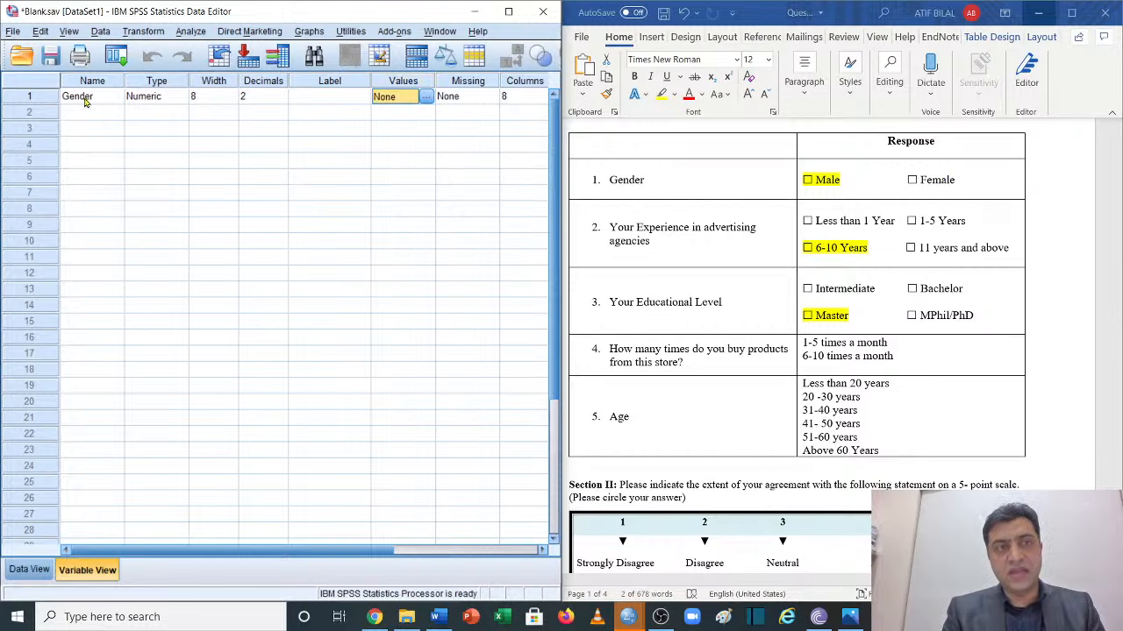
left_click(427, 99)
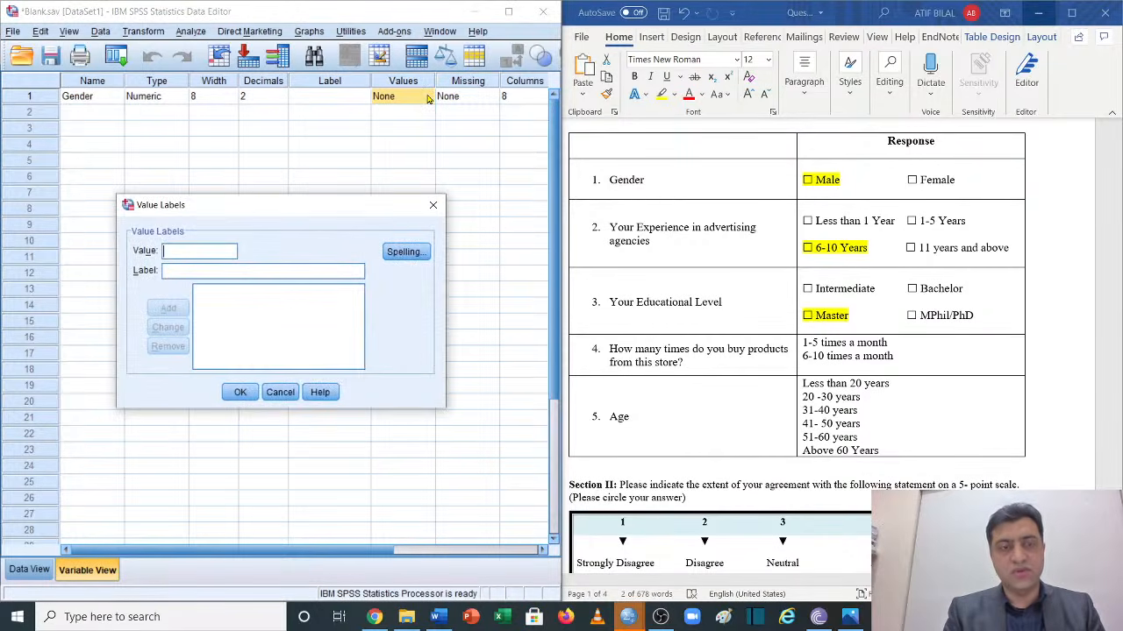
left_click_drag(341, 206, 384, 145)
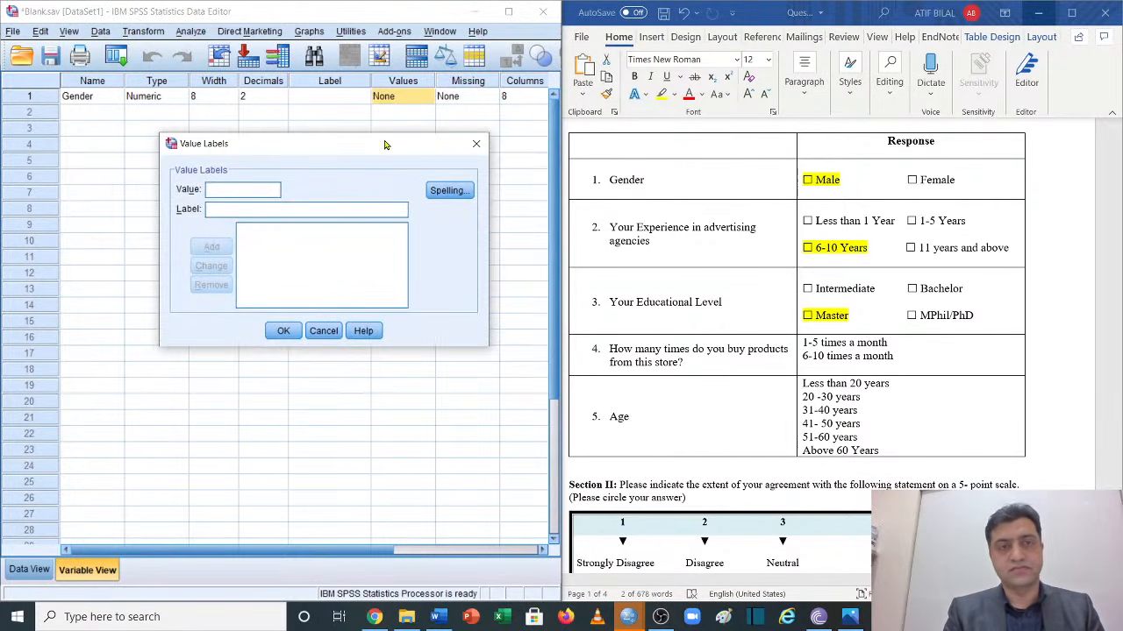
left_click(476, 145)
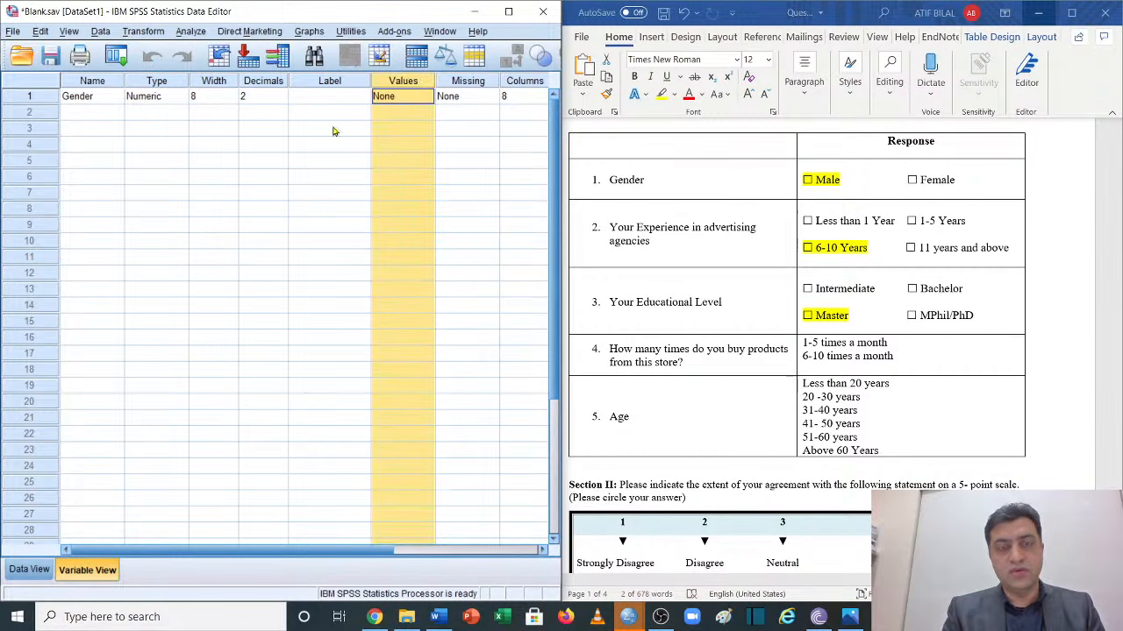
Open the value labels of the Gender variable and enlarge the dialog vertically
left_click(93, 112)
left_click(95, 96)
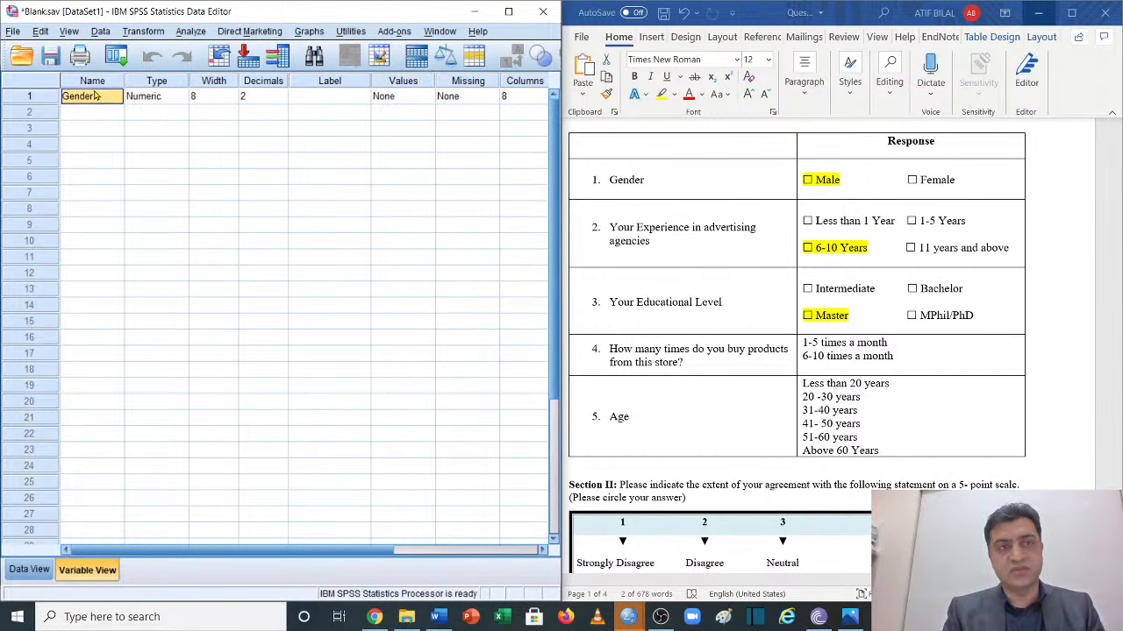
double_click(421, 98)
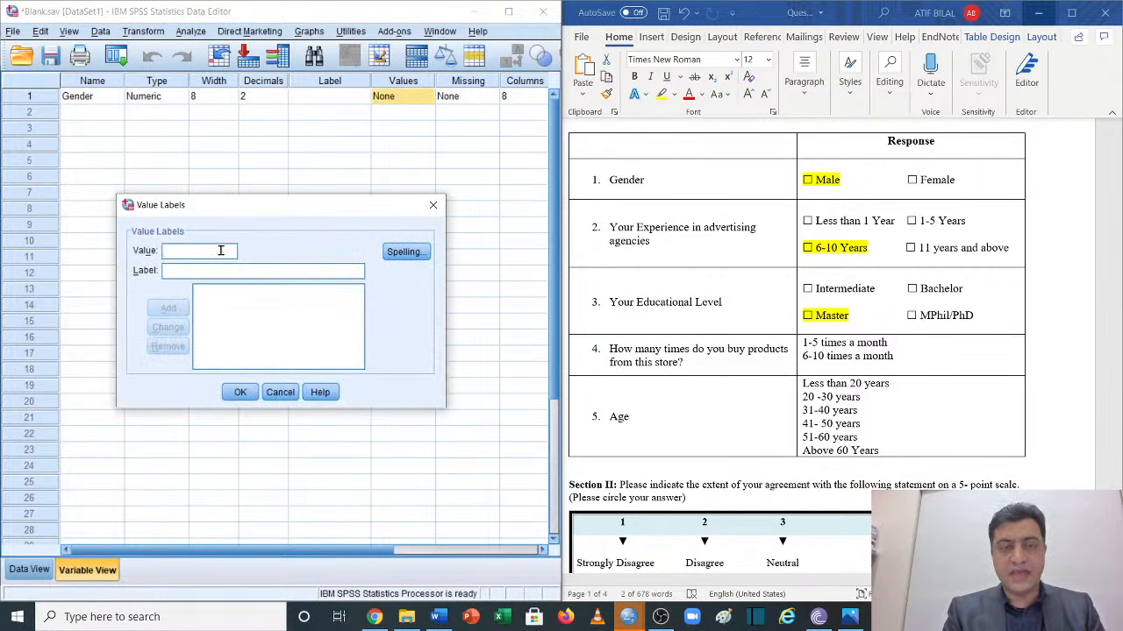
left_click_drag(290, 195, 288, 63)
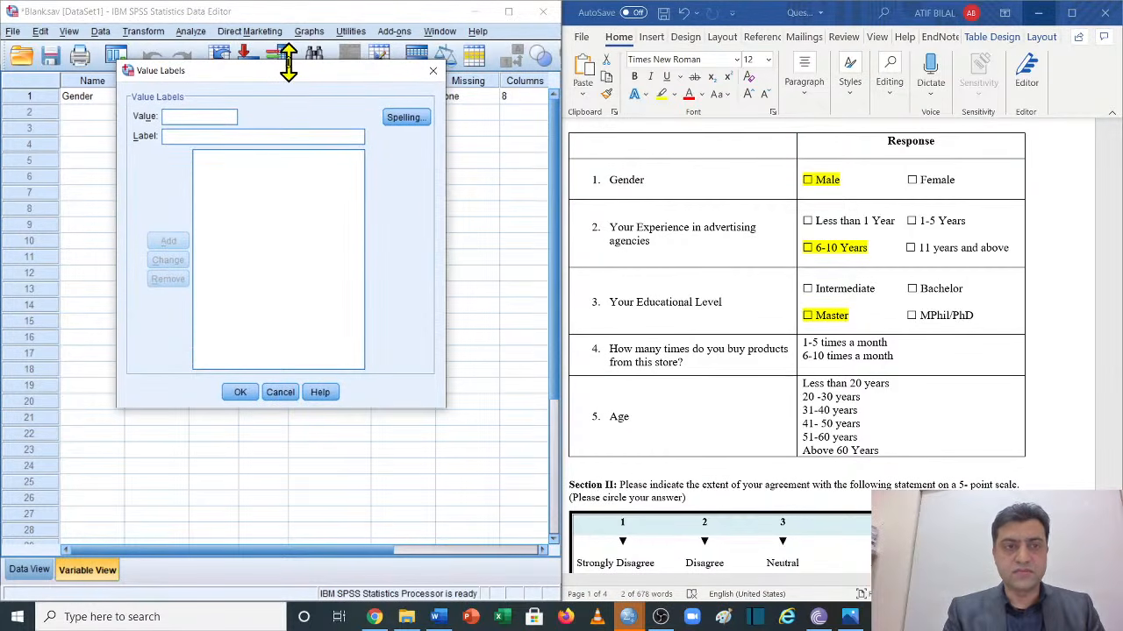
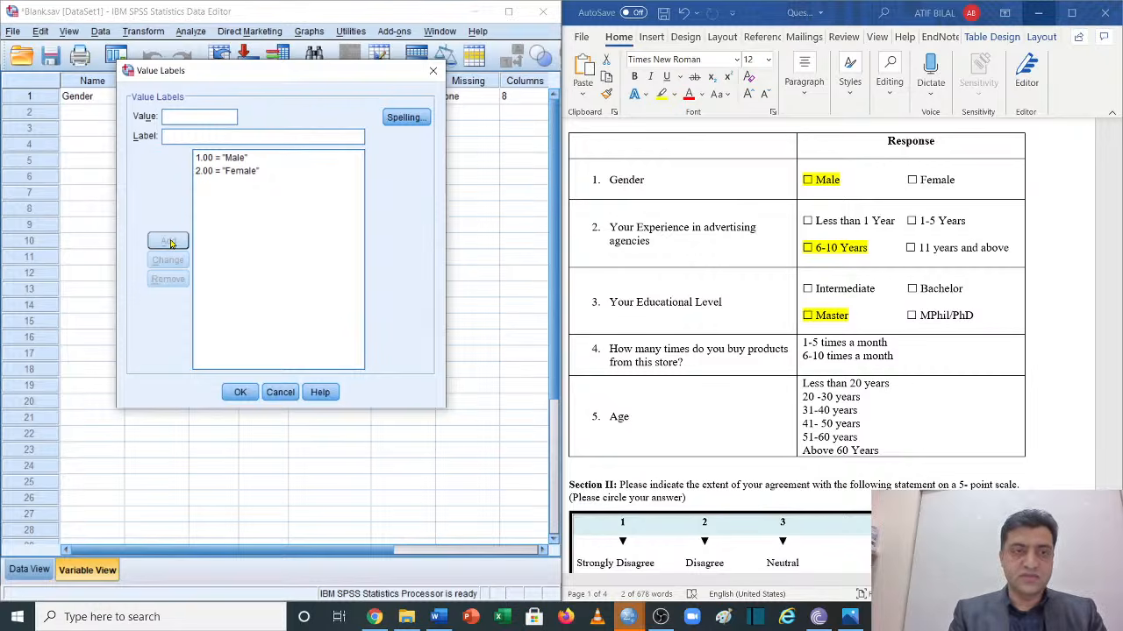
Change the label of value 2.00 to Females in Gender's value labels
left_click(233, 172)
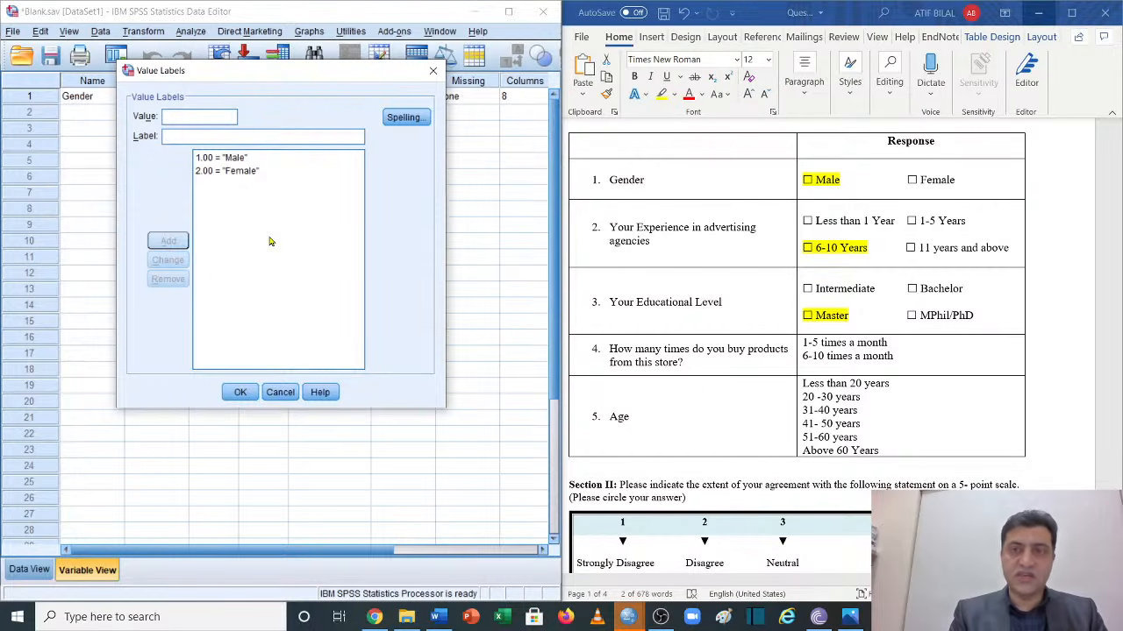
left_click(243, 172)
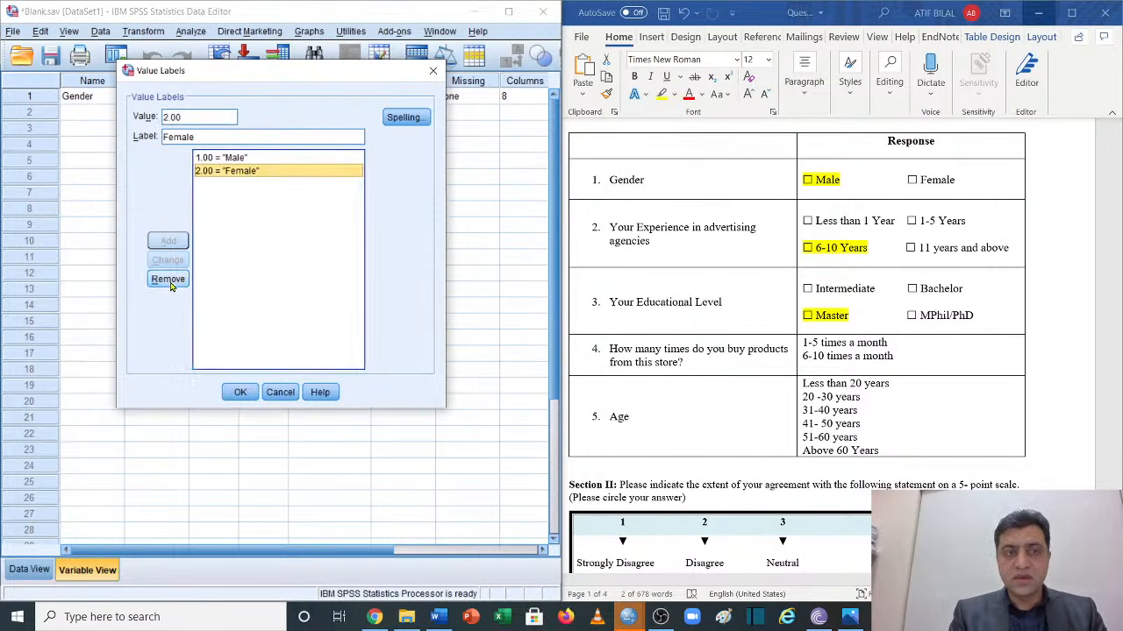
left_click(202, 135)
key("BackSpace")
key("BackSpace")
key("BackSpace")
key("BackSpace")
key("BackSpace")
key("BackSpace")
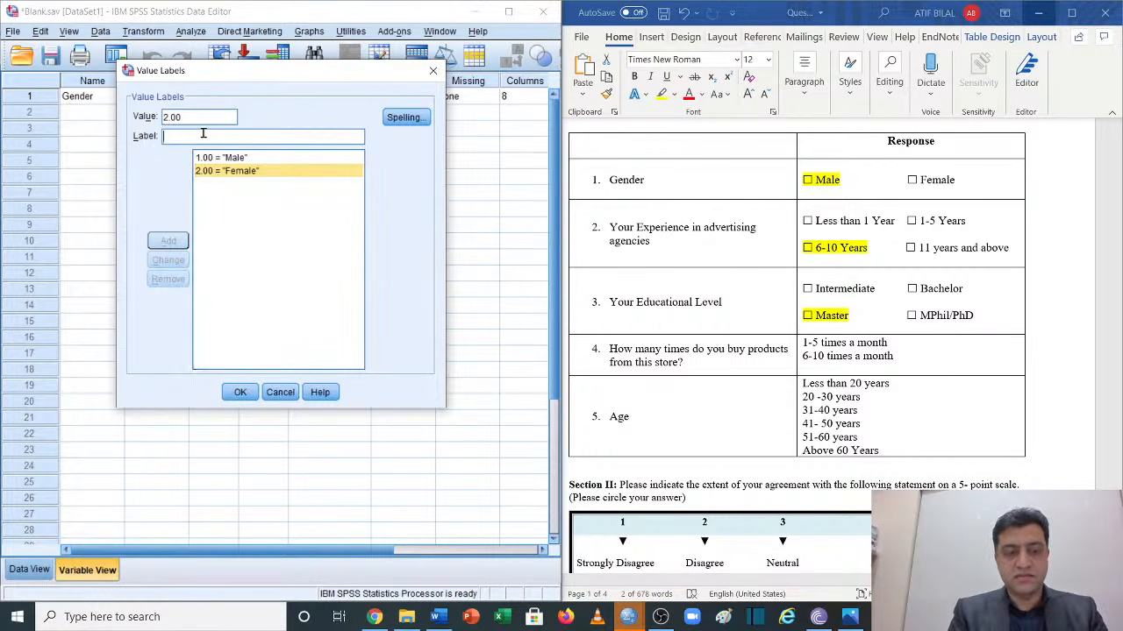
type("Female")
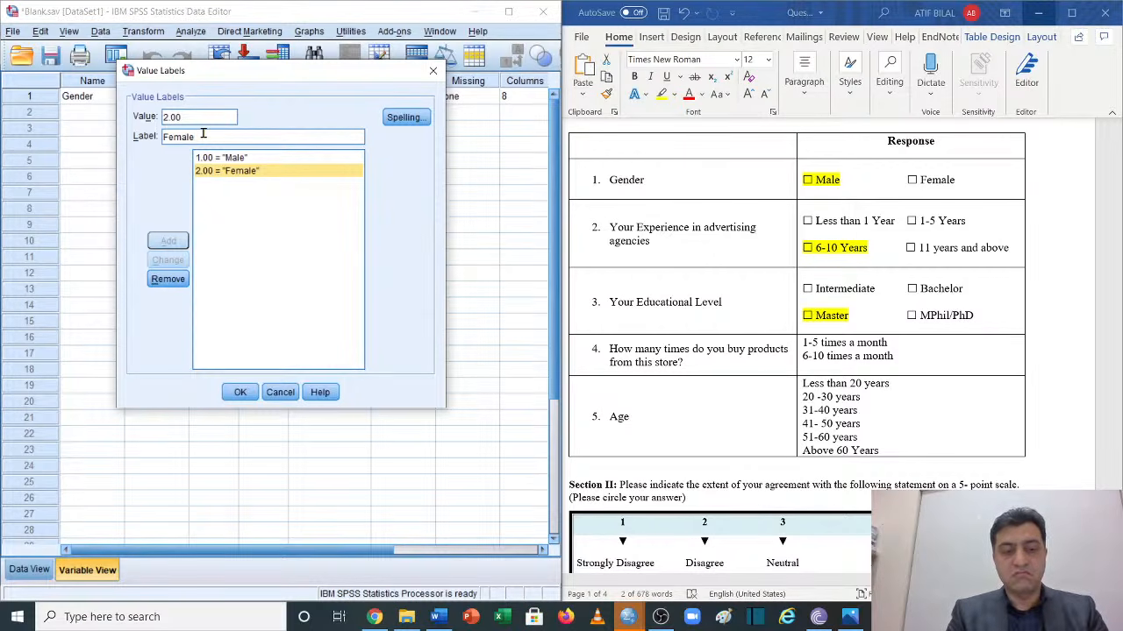
type("s")
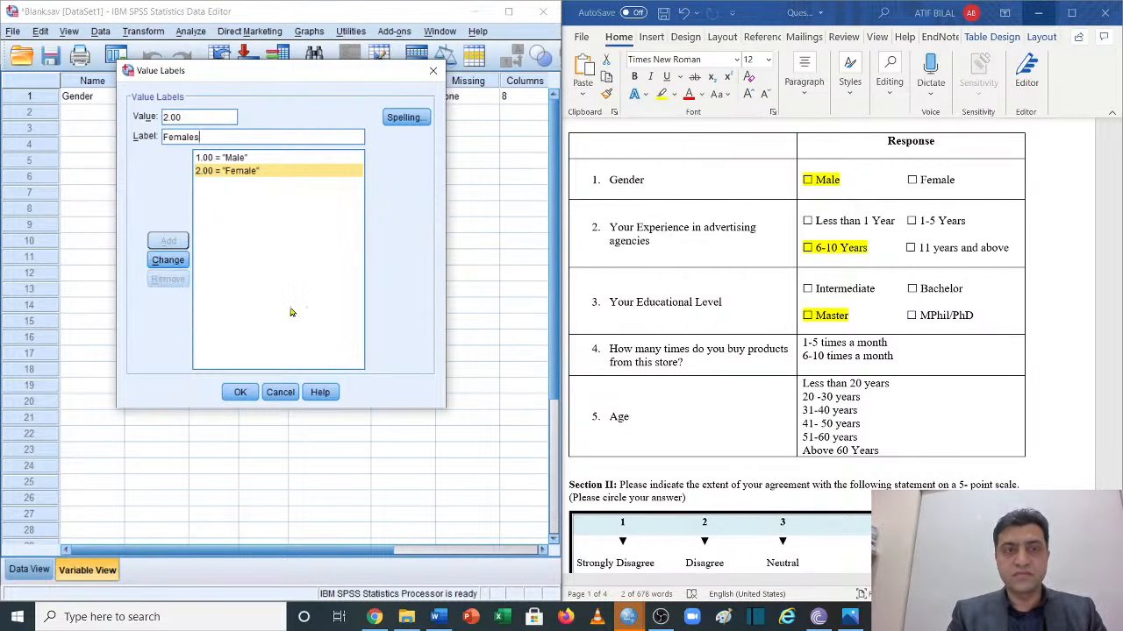
left_click(168, 259)
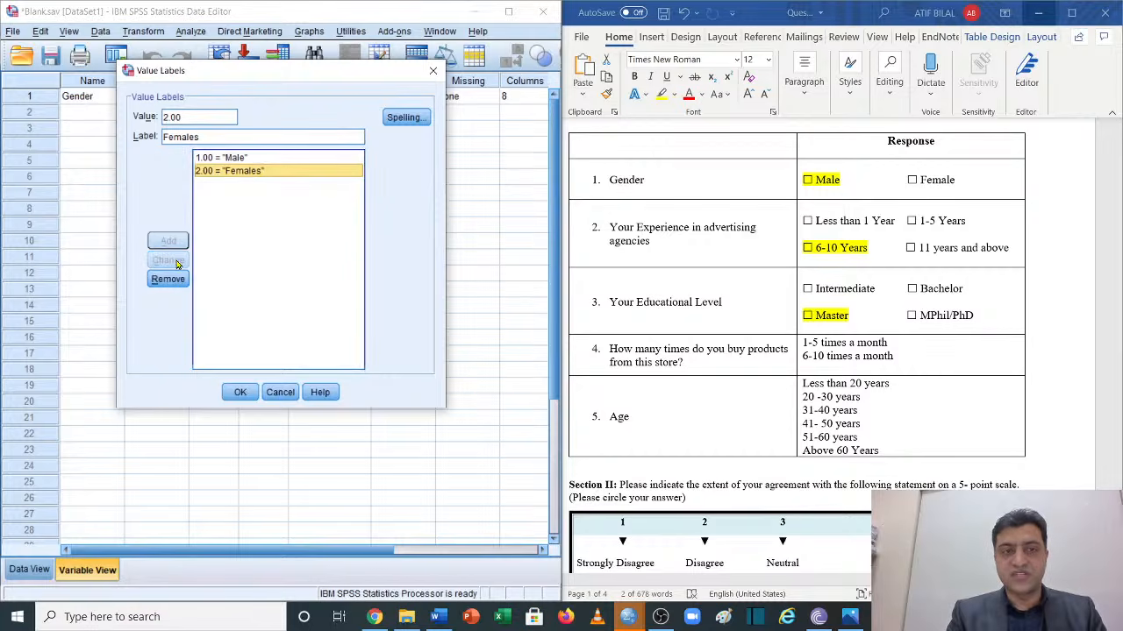
Relabel value 2.00 as Female and apply the value labels to Gender, reopening them once for a check
left_click(212, 137)
key("BackSpace")
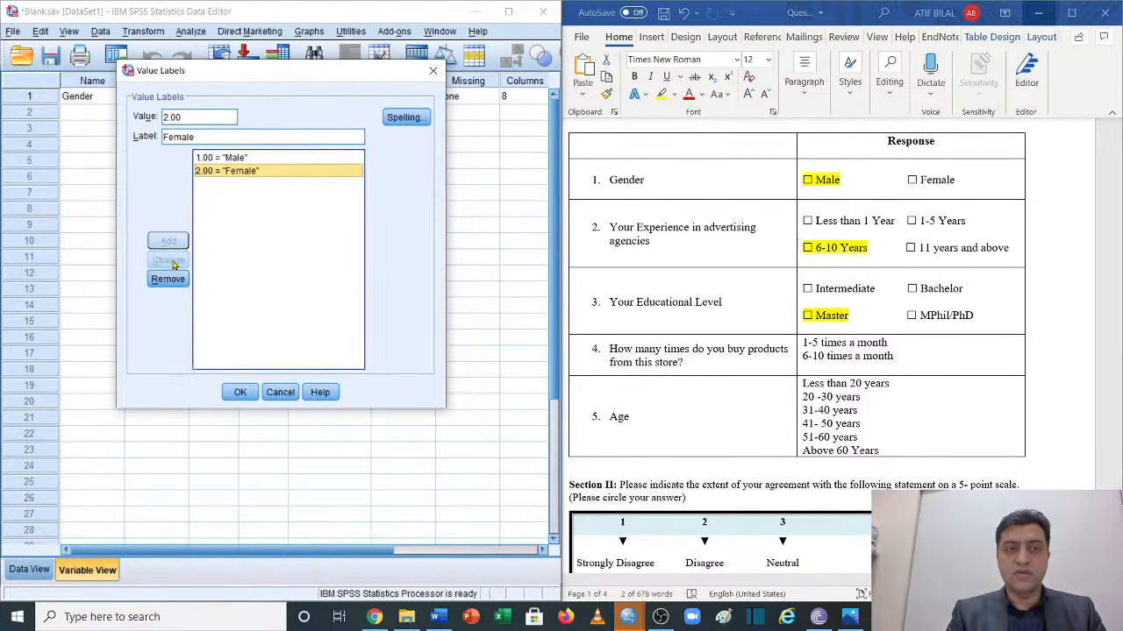
left_click(175, 262)
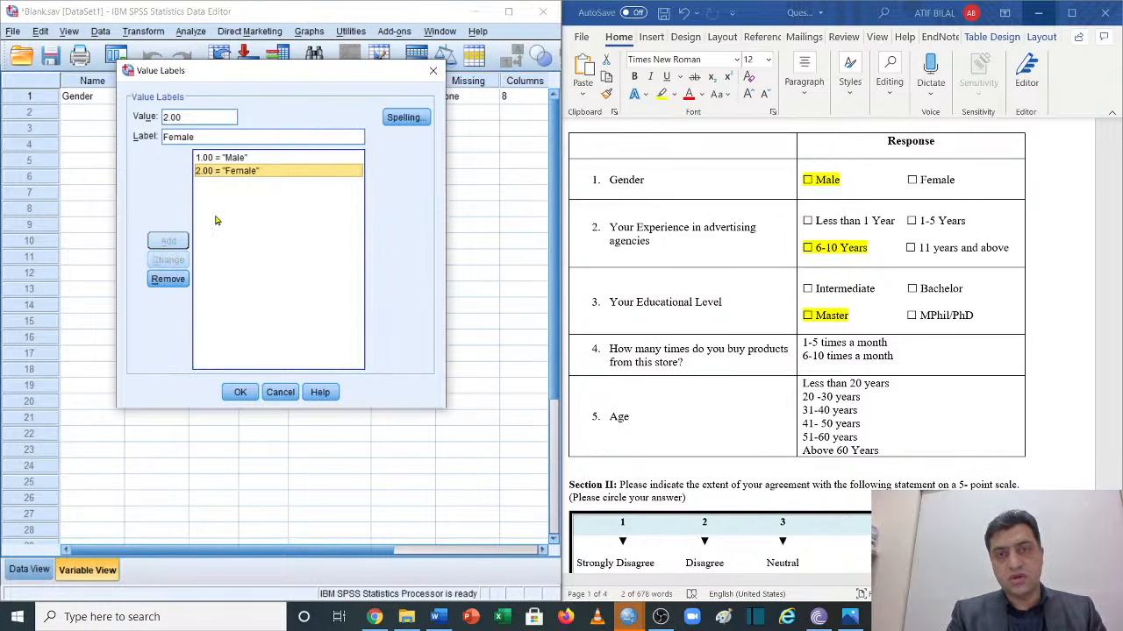
left_click(250, 395)
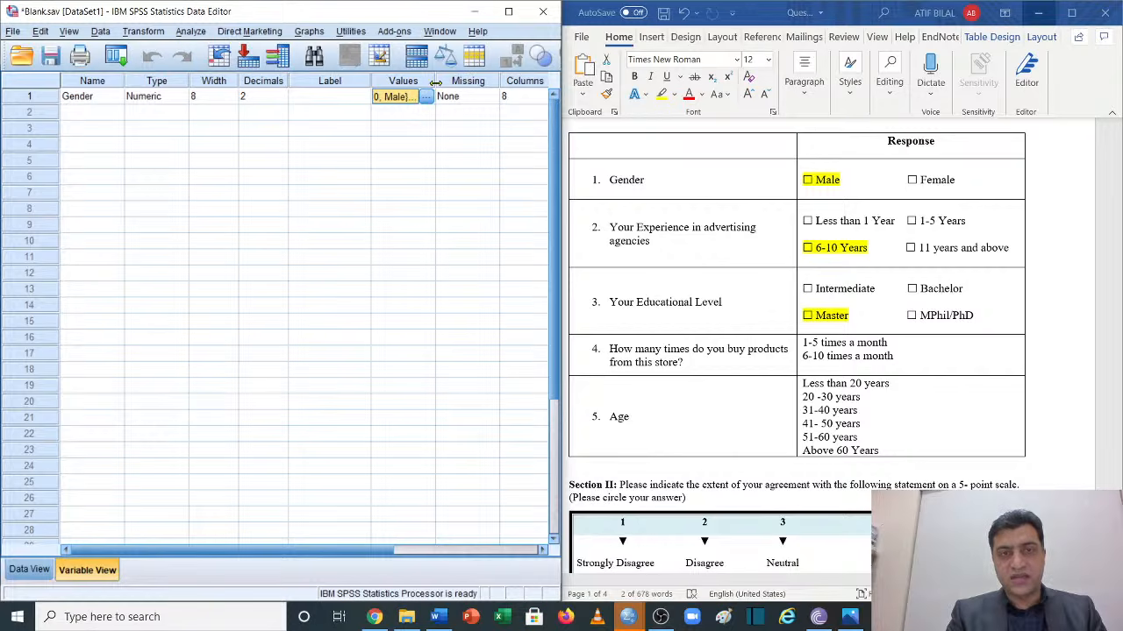
left_click(426, 96)
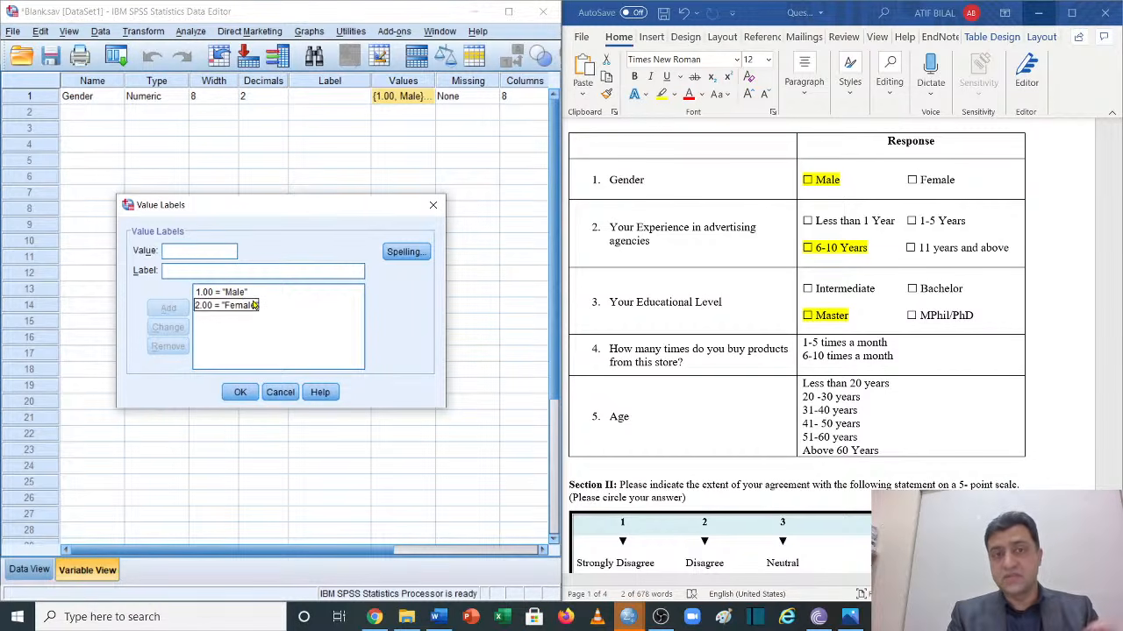
left_click(433, 206)
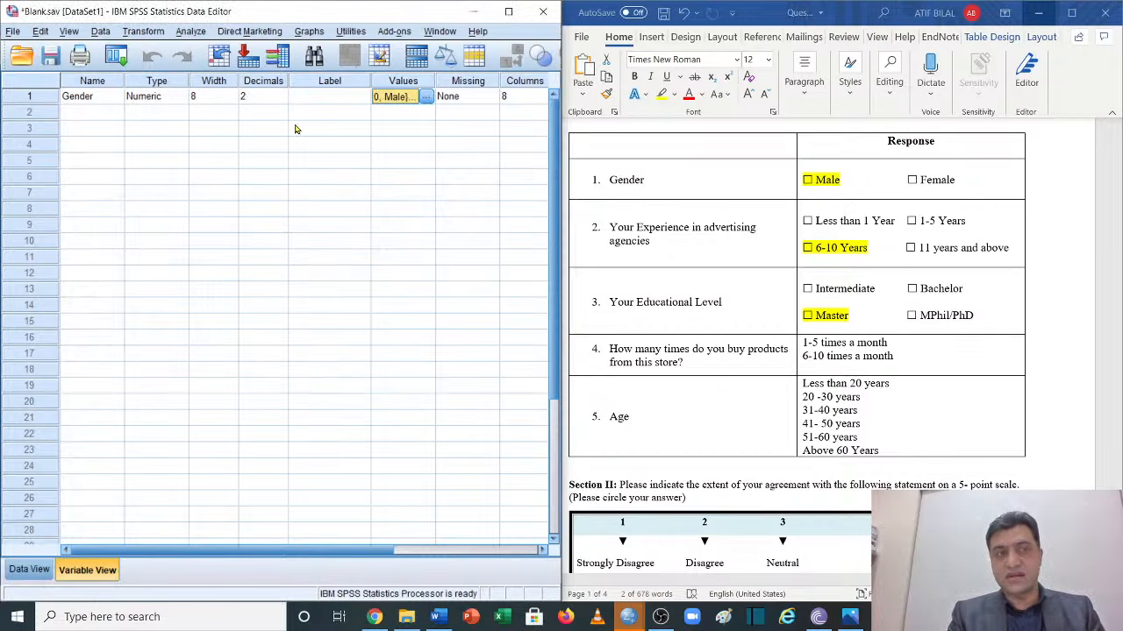
Add a second variable named Expe and define its value 1 as "Less than 1 year" in its value labels
left_click(99, 114)
type("Expe")
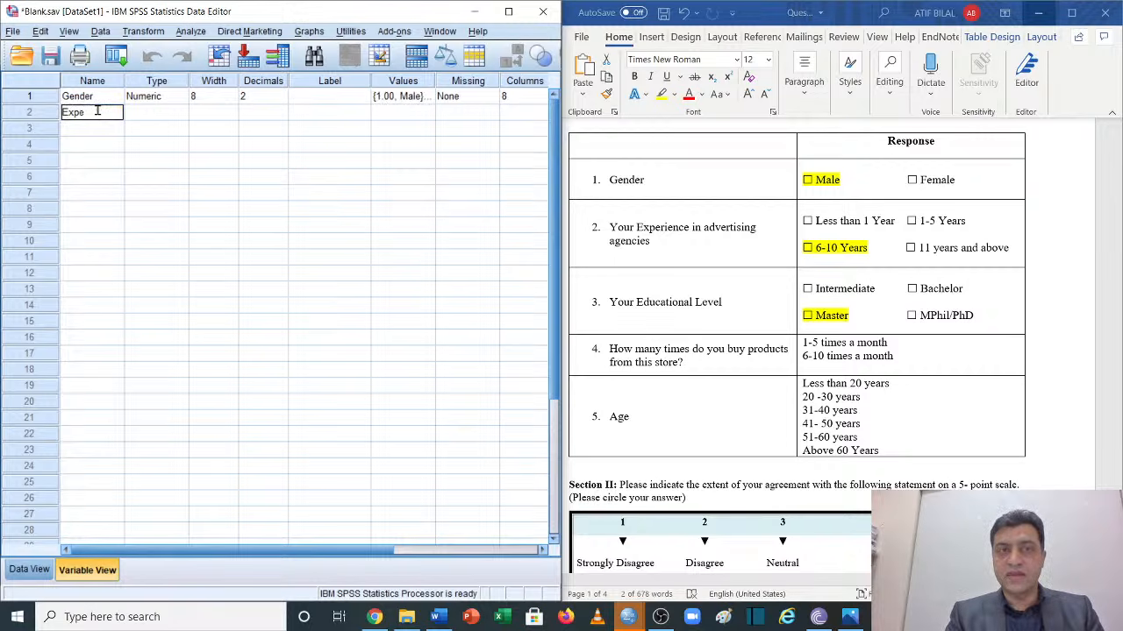
left_click(416, 113)
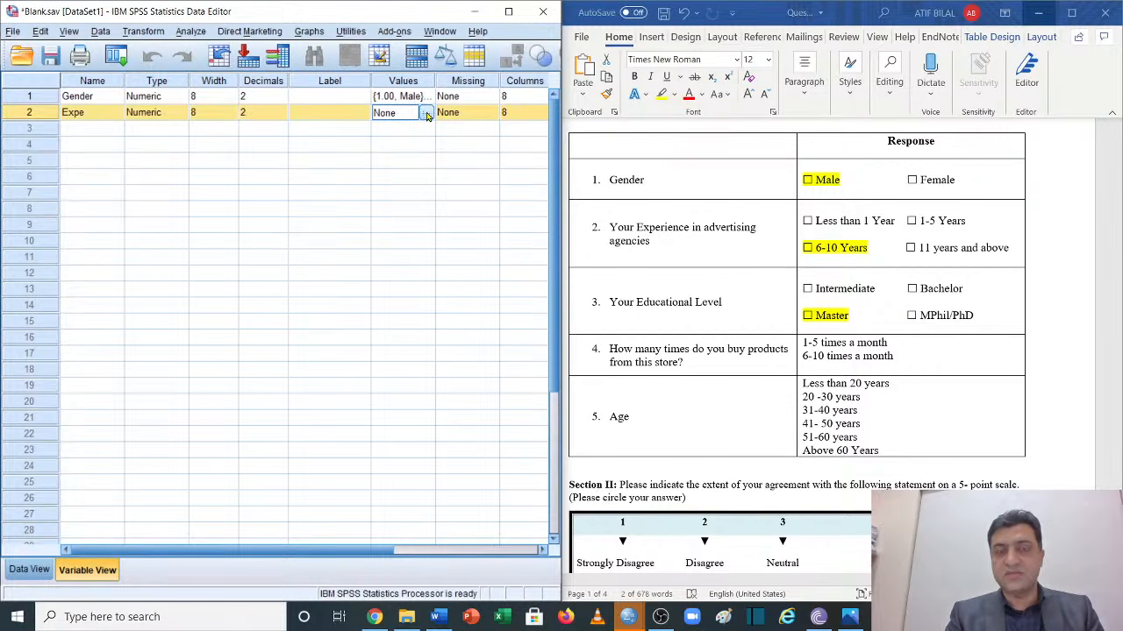
left_click(425, 114)
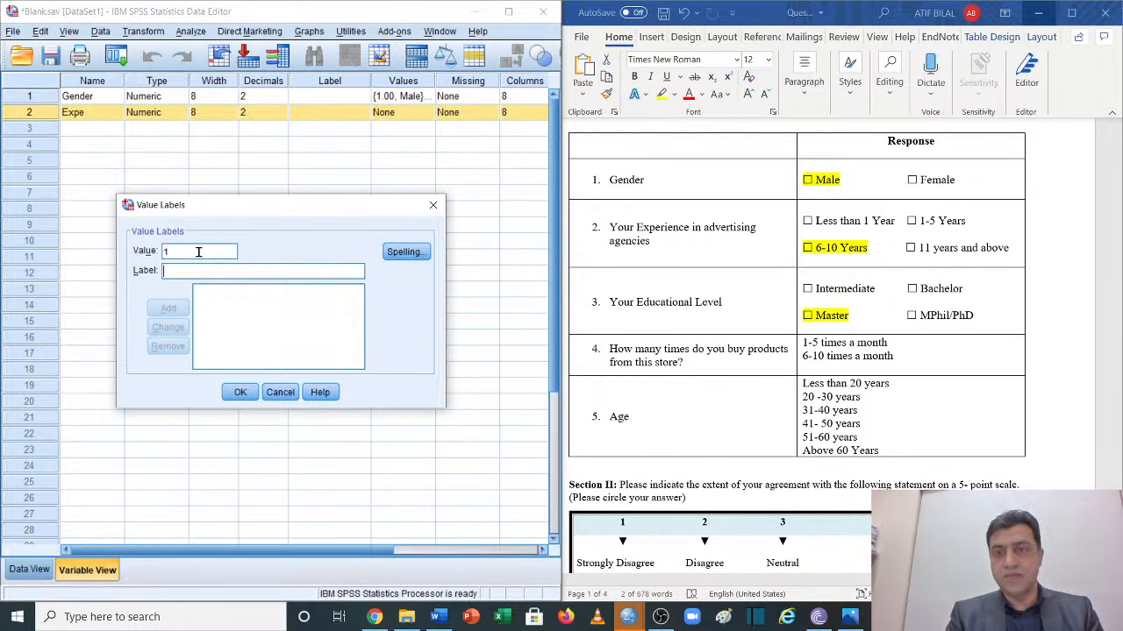
type("L")
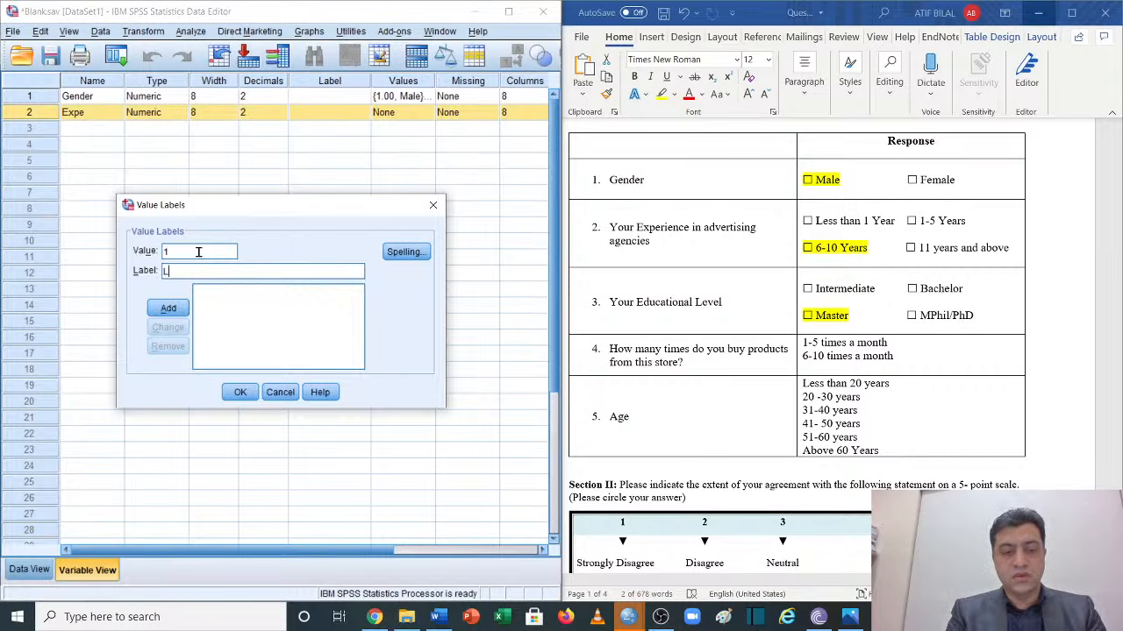
type("ess than 1")
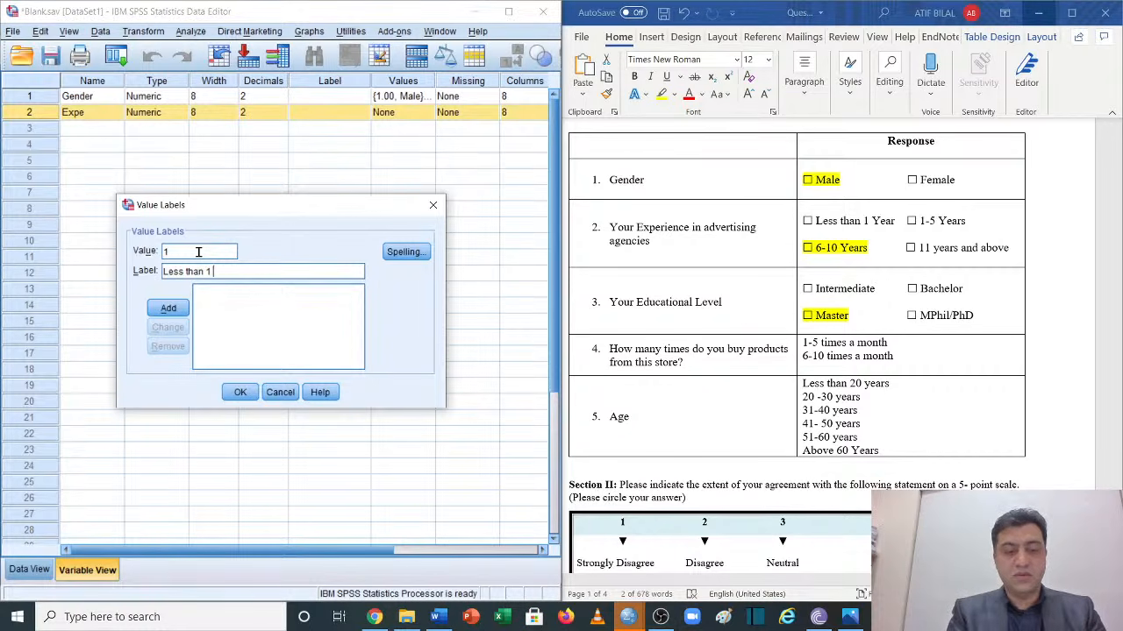
type(" year")
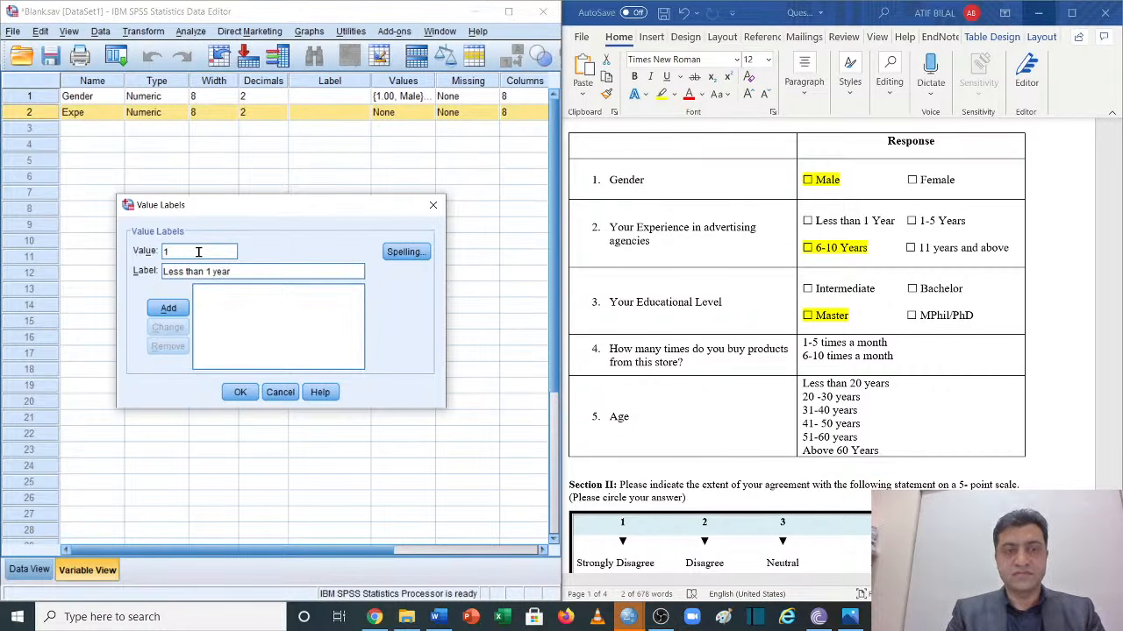
left_click(167, 308)
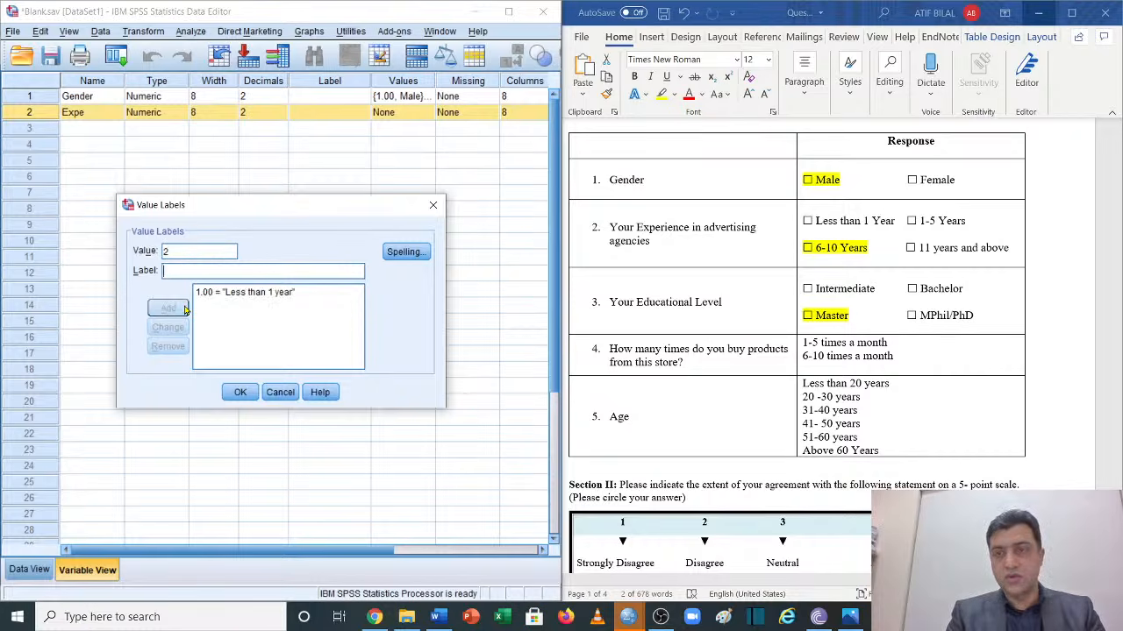
Add the value labels 2 = "1-5 Years" and 3 = "6-10 years" to the Expe variable
type("1")
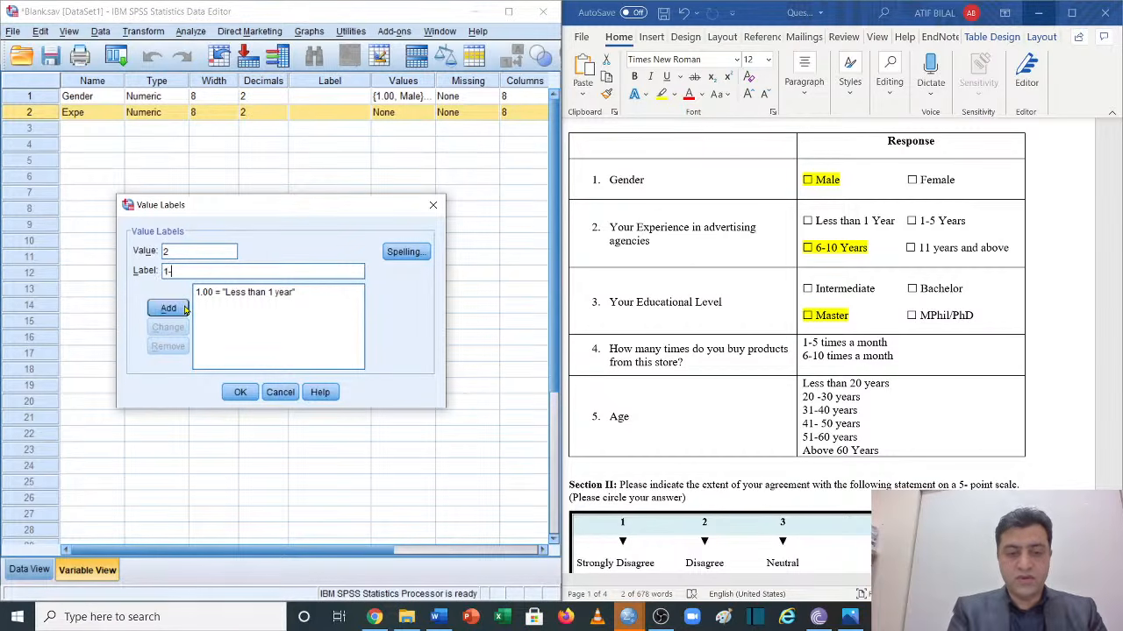
type("-5 Years")
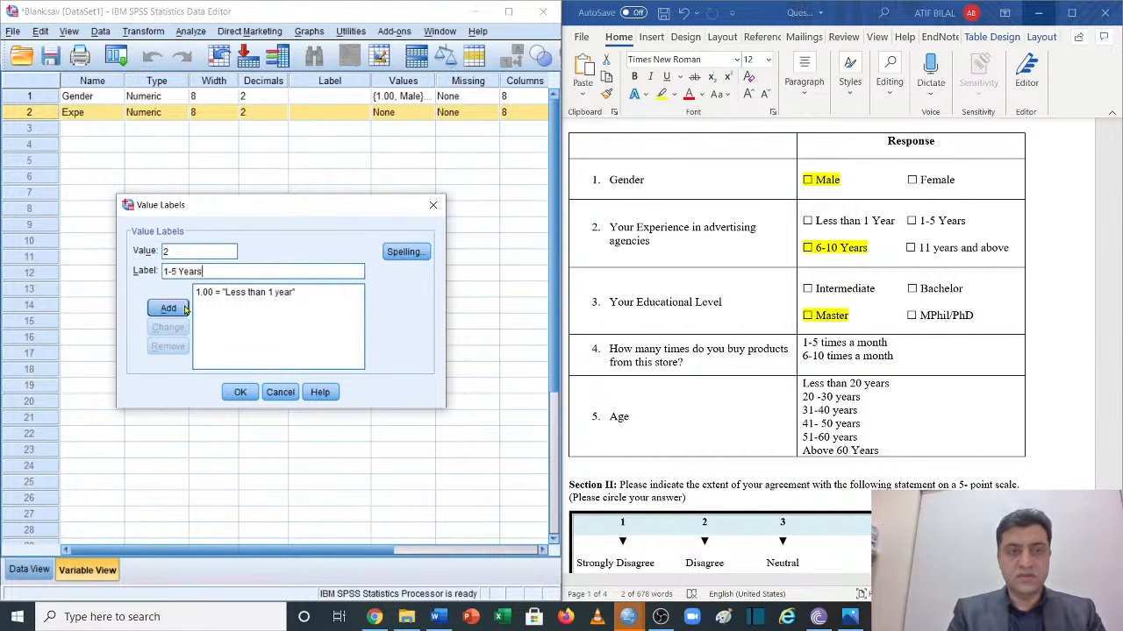
left_click(184, 309)
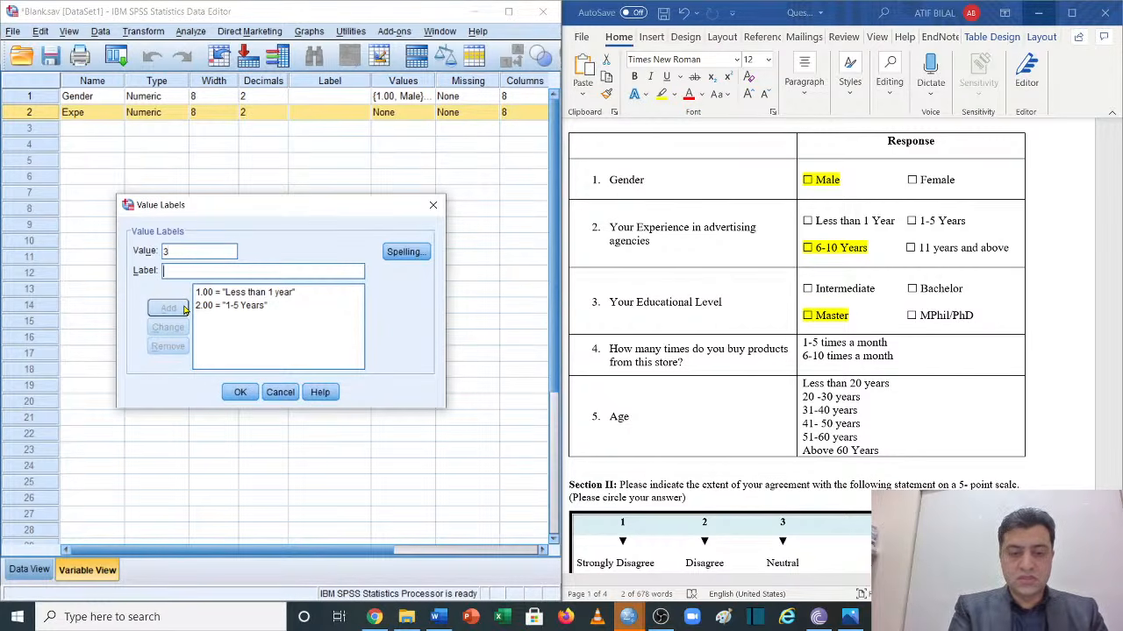
type("6-10 years")
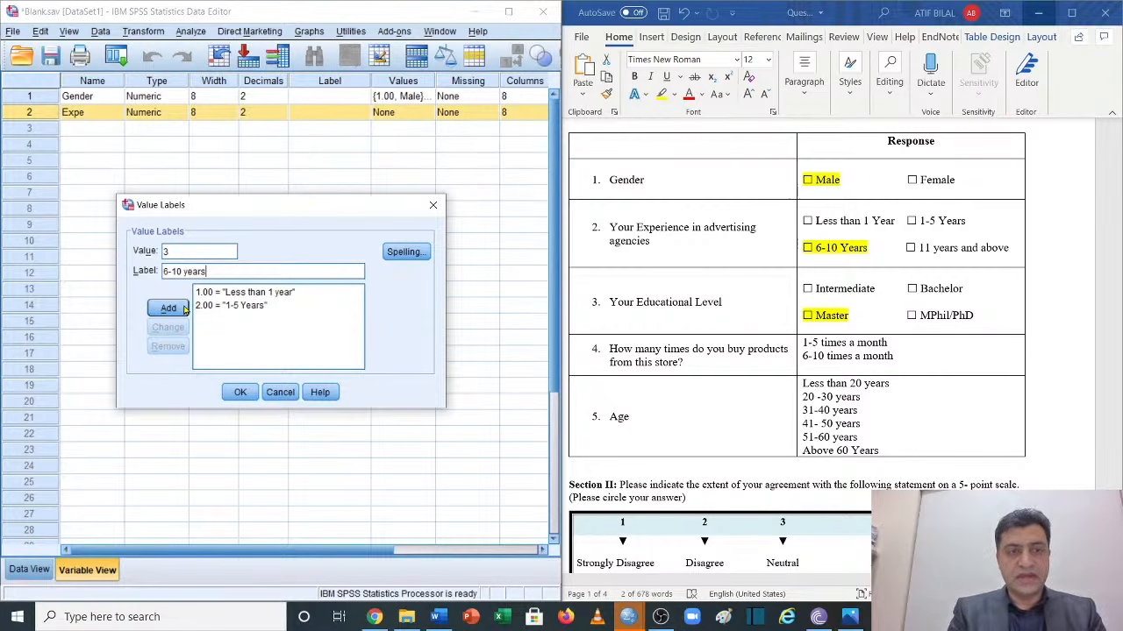
left_click(185, 308)
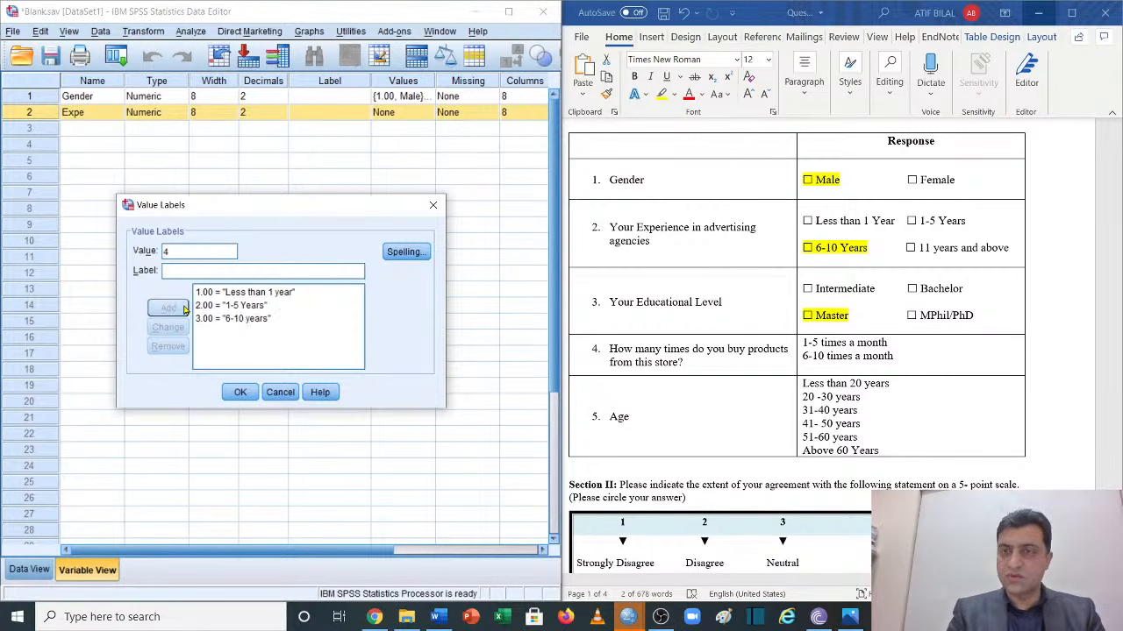
Label value 4 of Expe as "11 yeras or Baove" and apply its value labels
type("11 y")
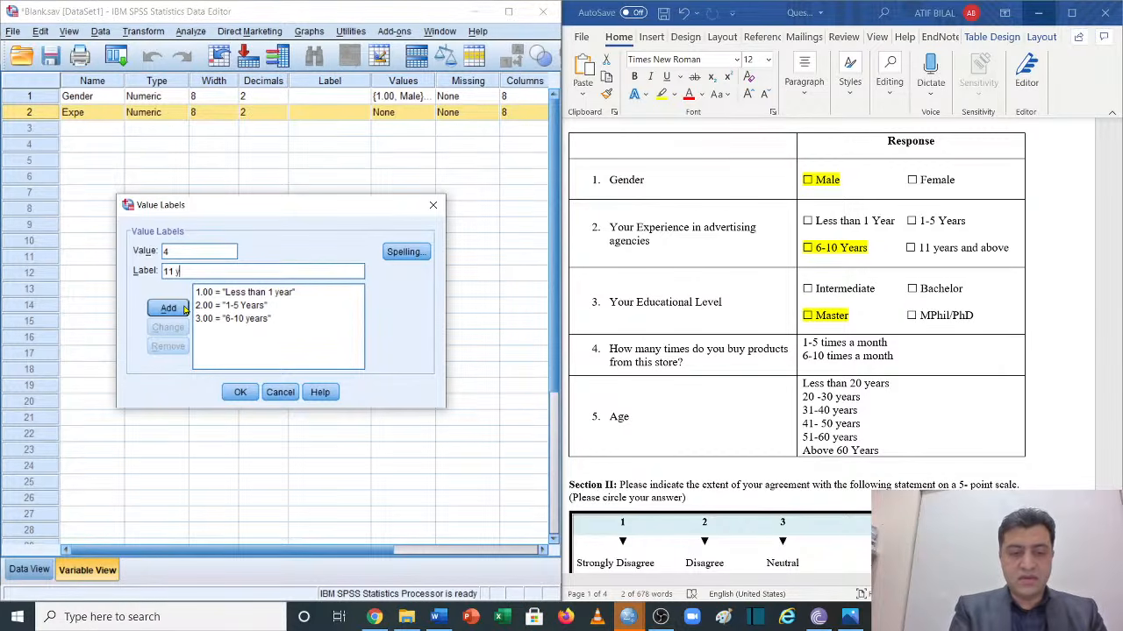
type("eras or ")
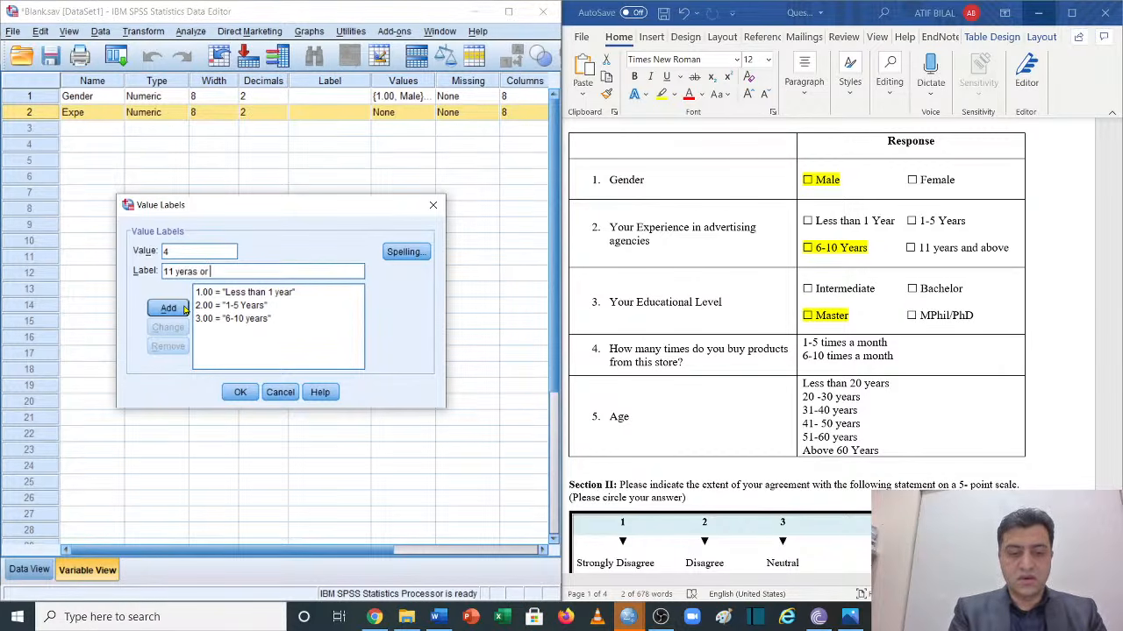
type("Baove")
left_click(183, 310)
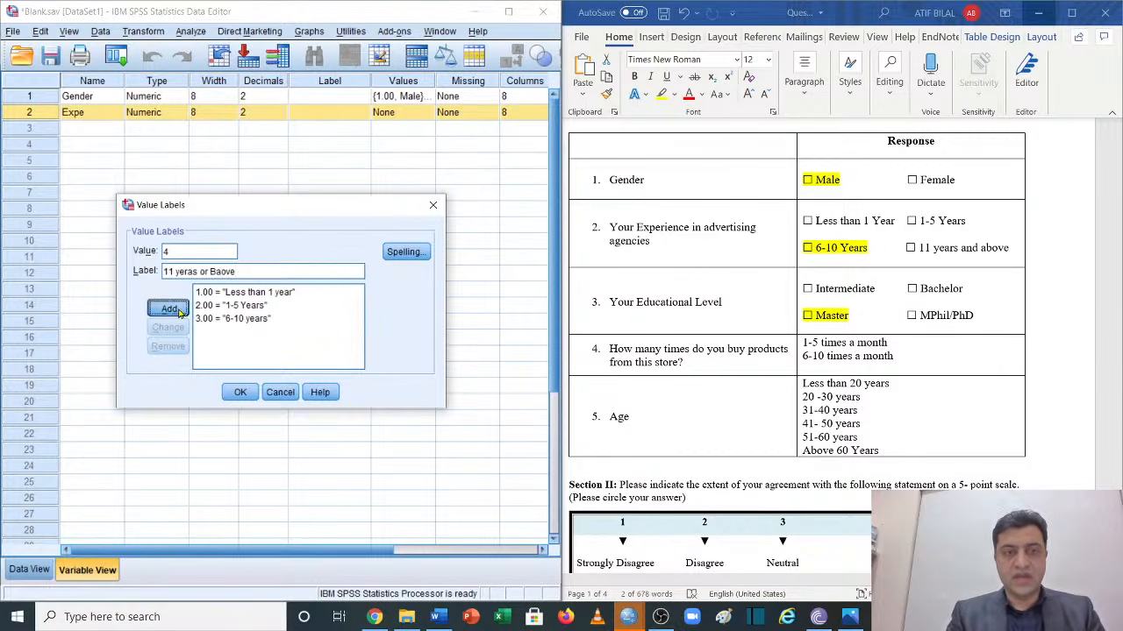
left_click(240, 392)
Add a third variable named Education, then open its value labels and close them without defining any
left_click(97, 131)
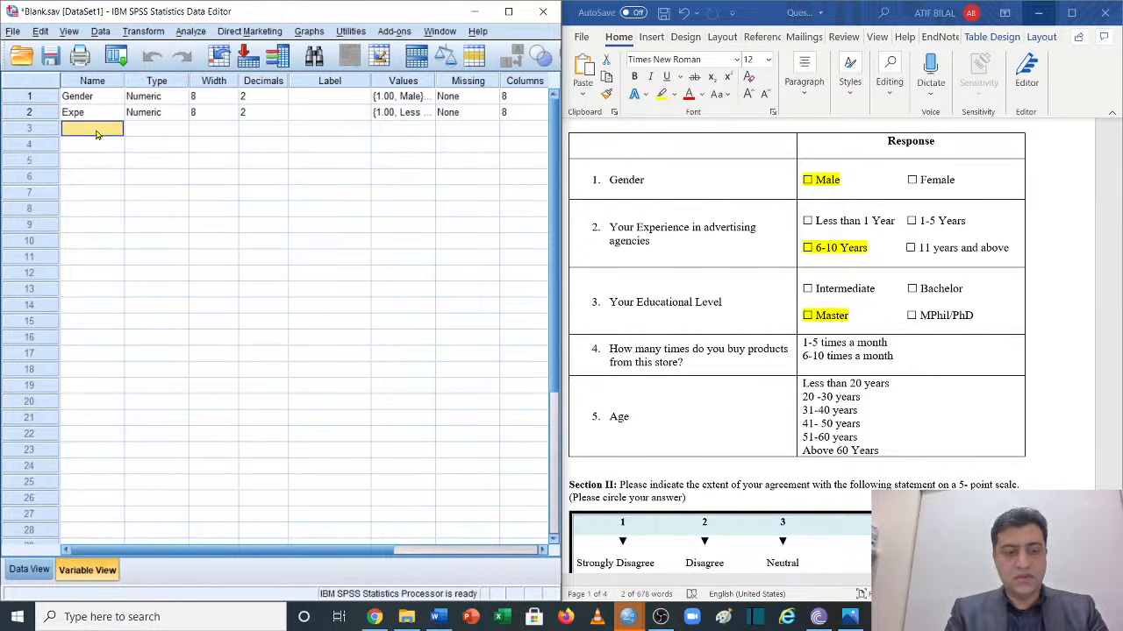
type("Education")
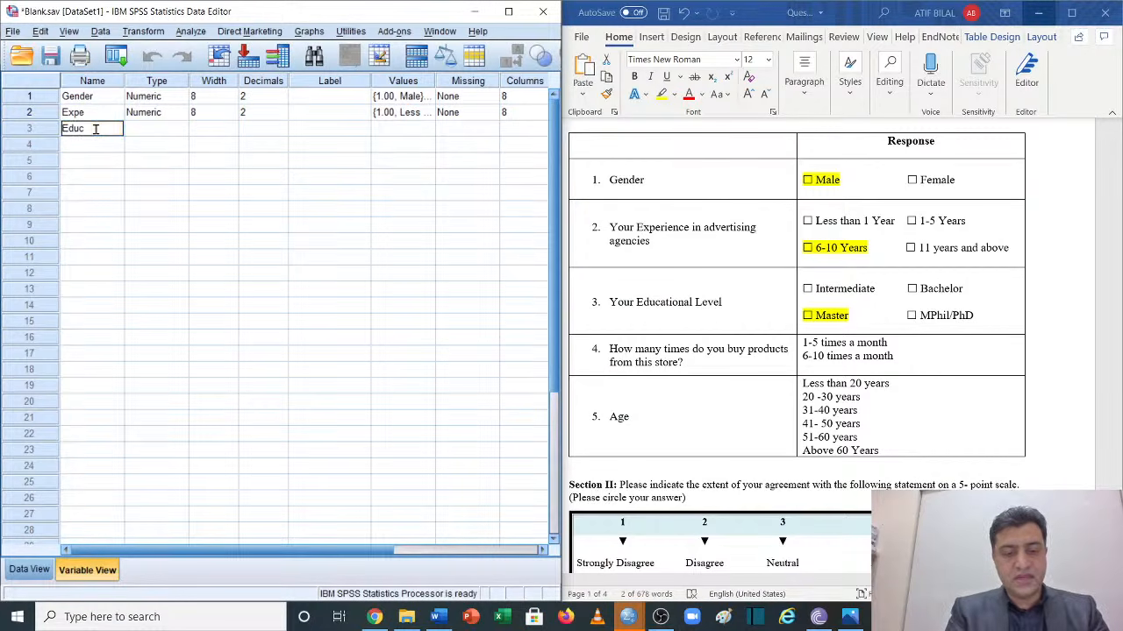
left_click(427, 129)
left_click(424, 130)
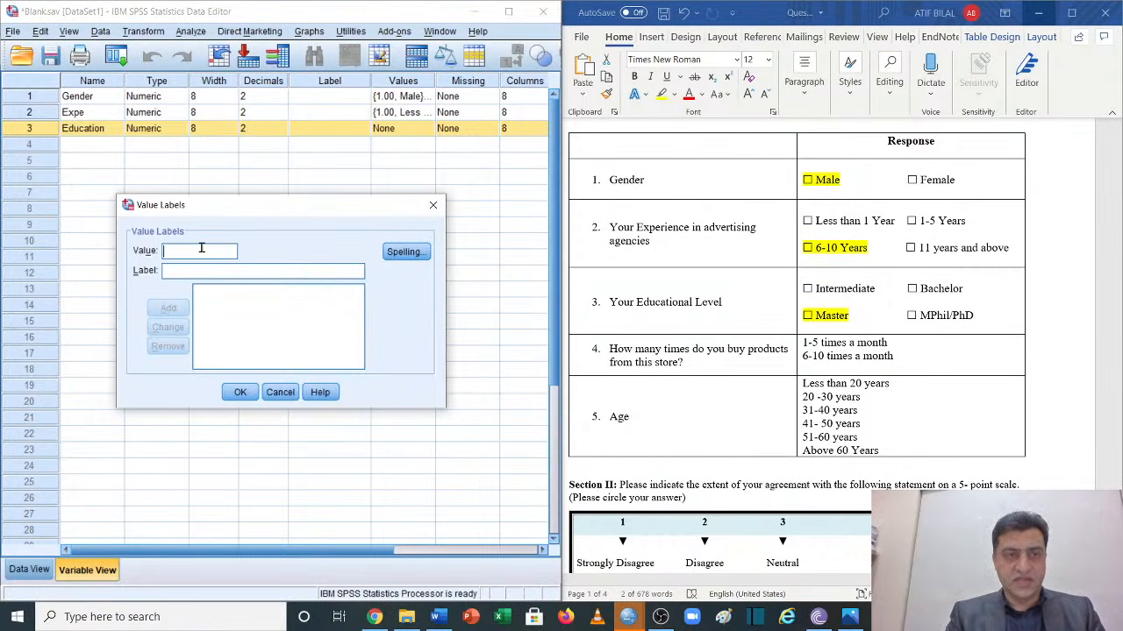
left_click(433, 204)
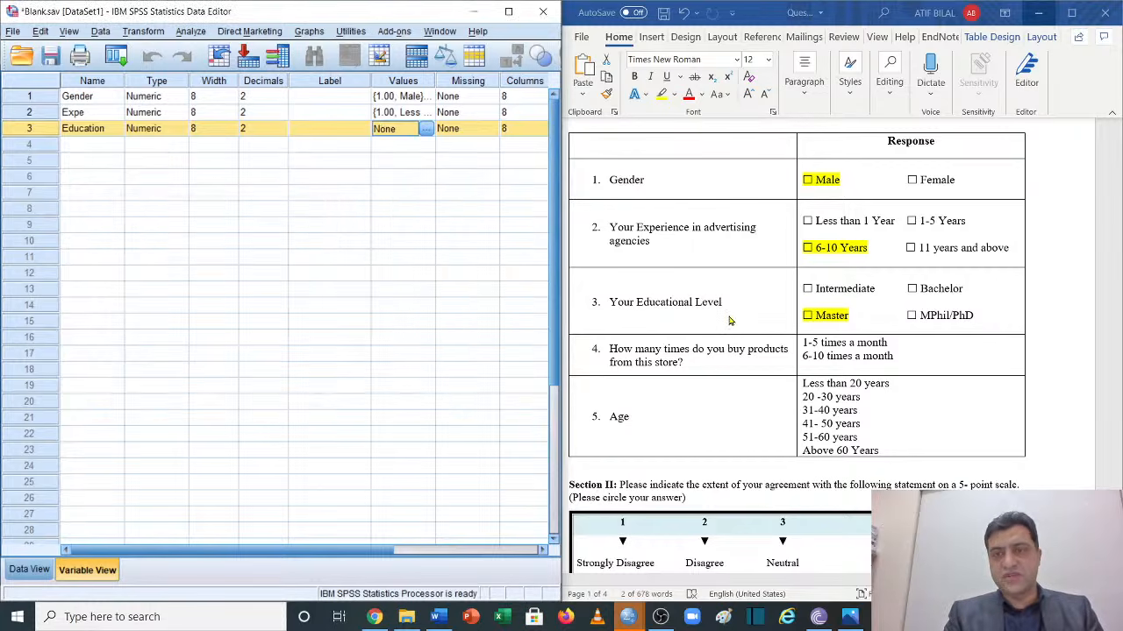
Review the questionnaire from the demographic items to the Formalization scale and highlight that scale's first statement
scroll(729, 321, "up", 5)
scroll(728, 321, "down", 8)
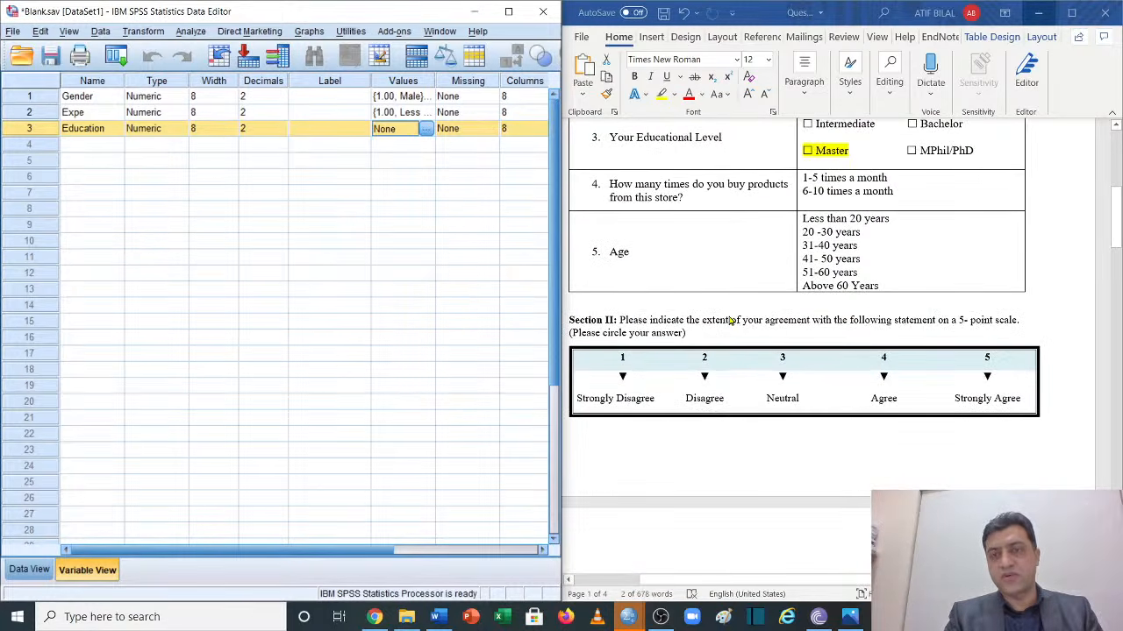
scroll(729, 321, "down", 10)
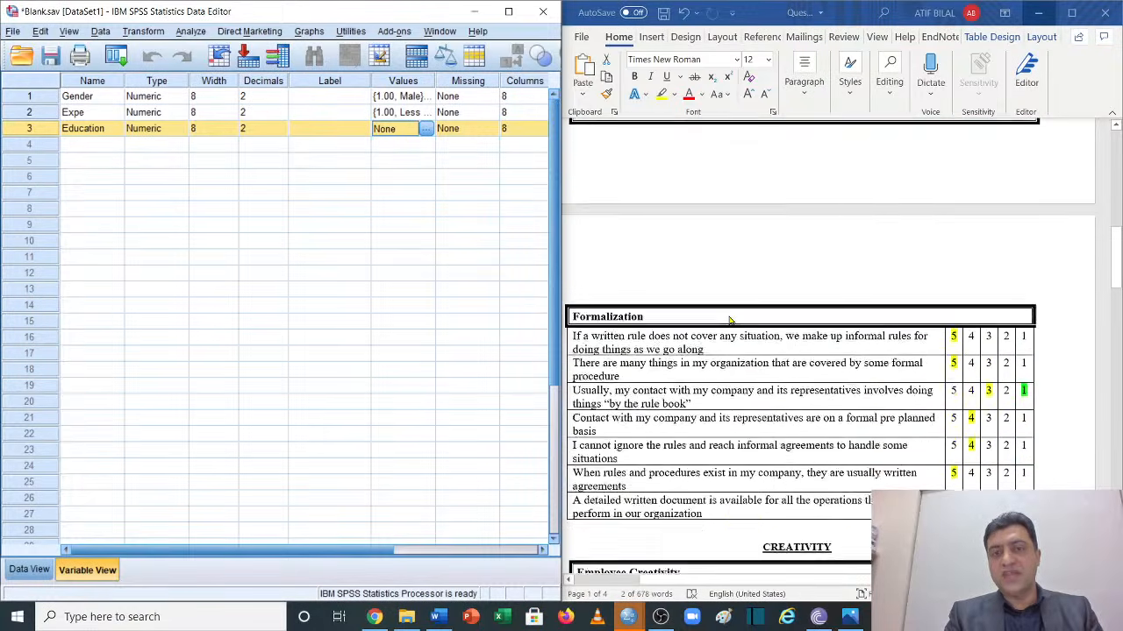
scroll(729, 321, "down", 1)
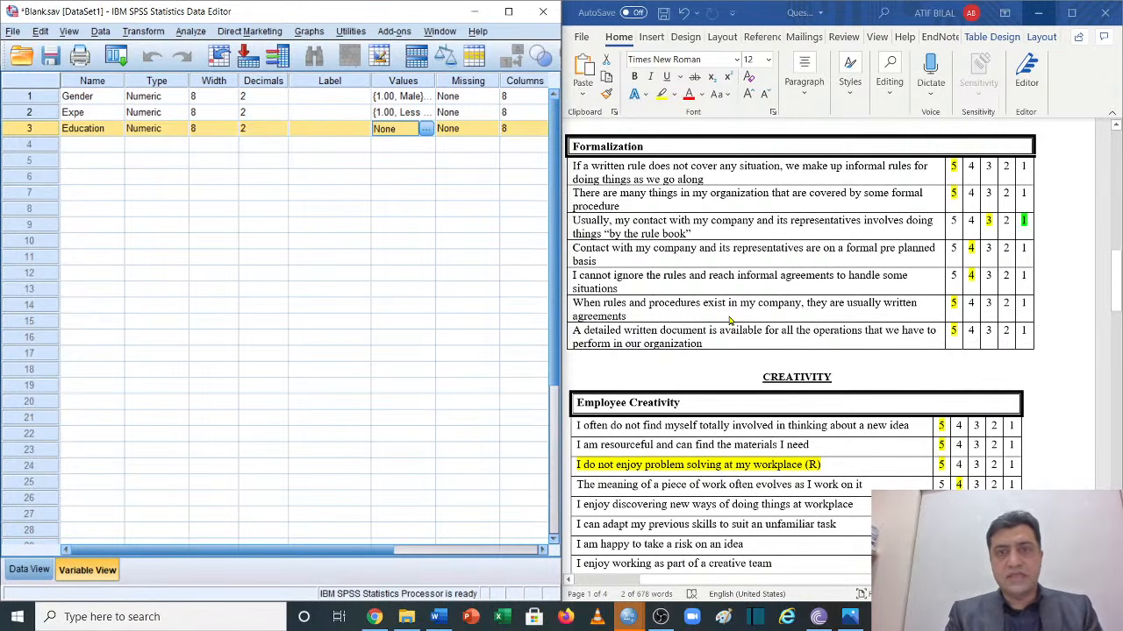
scroll(728, 320, "up", 10)
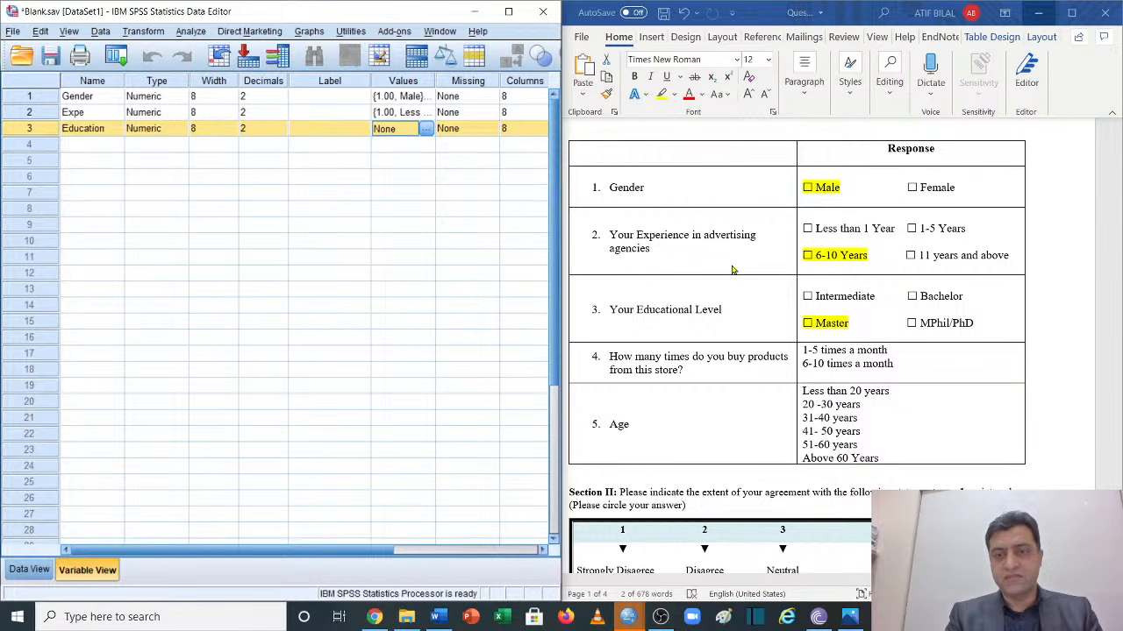
scroll(732, 269, "down", 10)
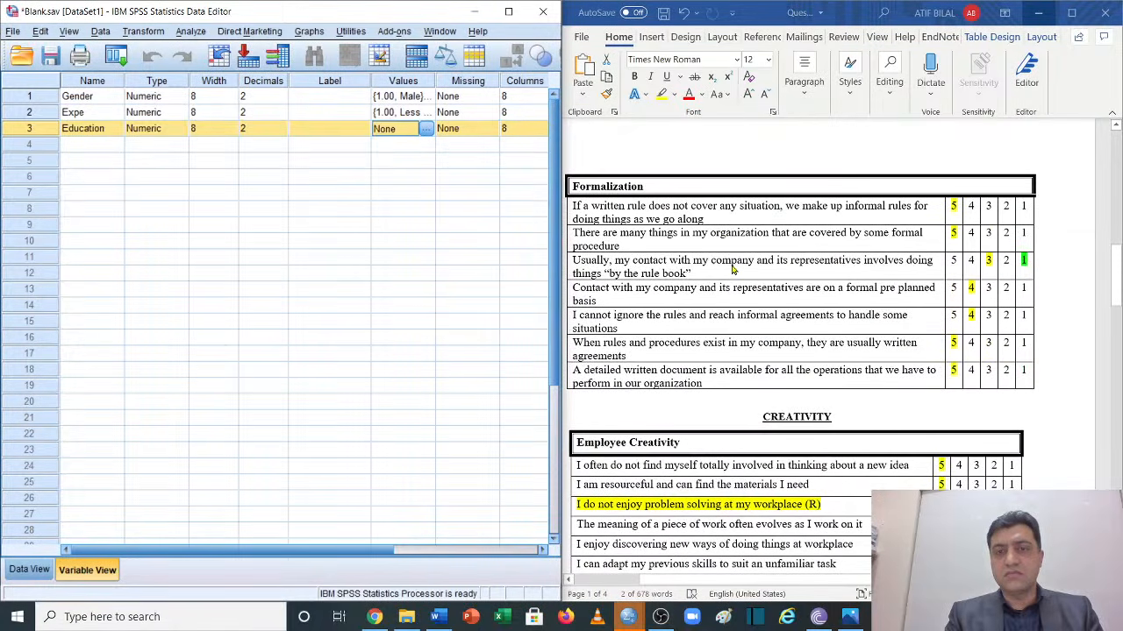
left_click(707, 219)
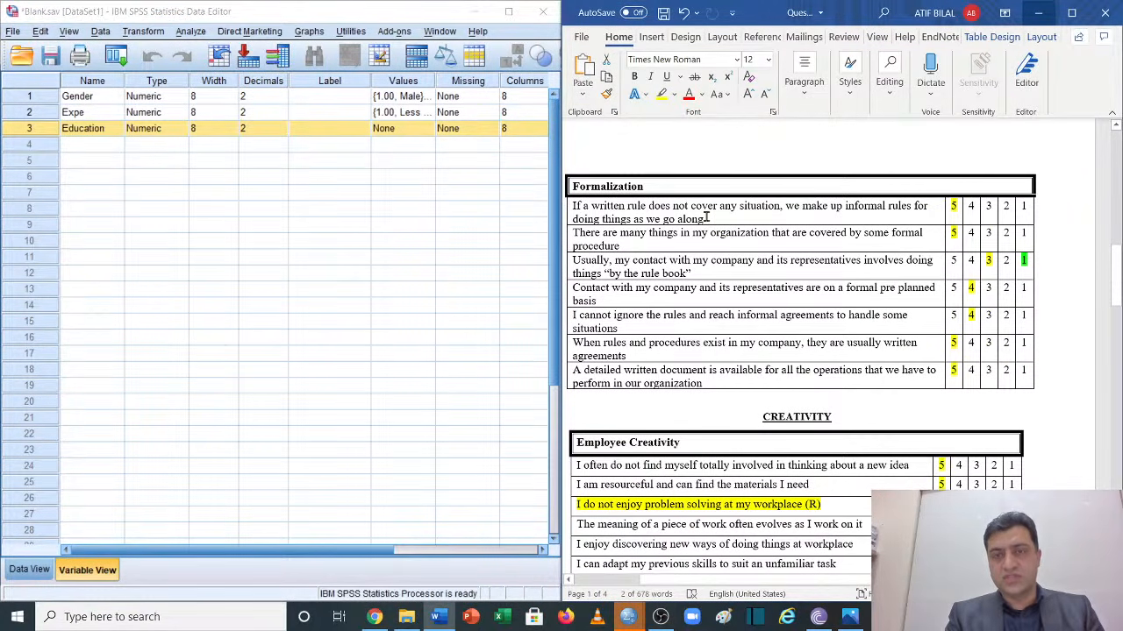
triple_click(707, 220)
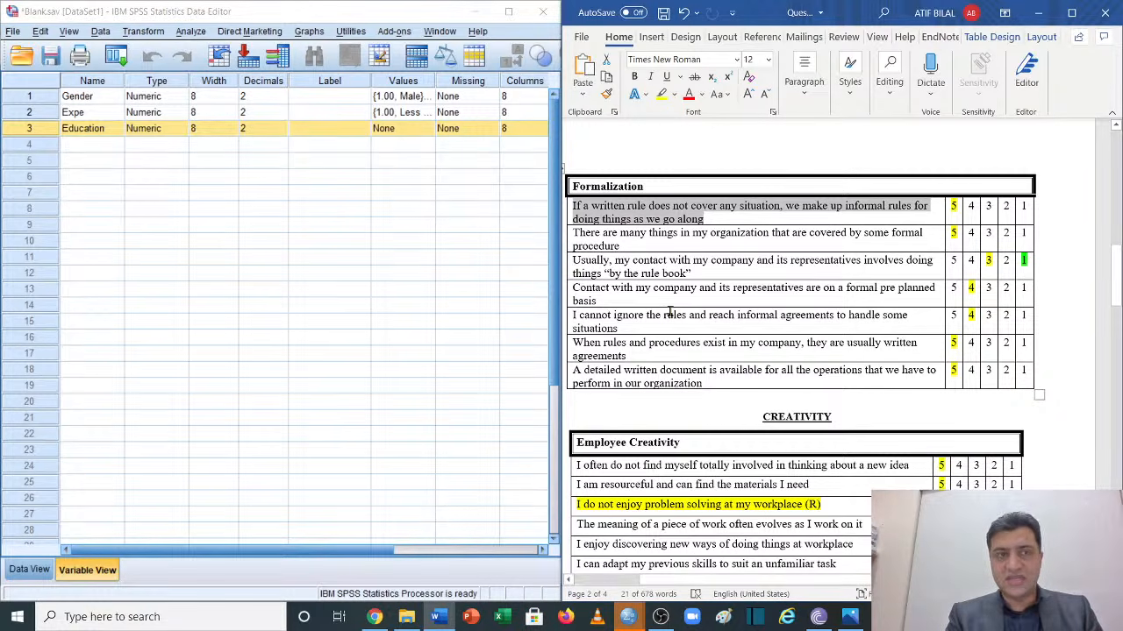
Select the empty name cell of the fourth variable, and highlight all Formalization statements under their heading in the questionnaire
left_click(94, 149)
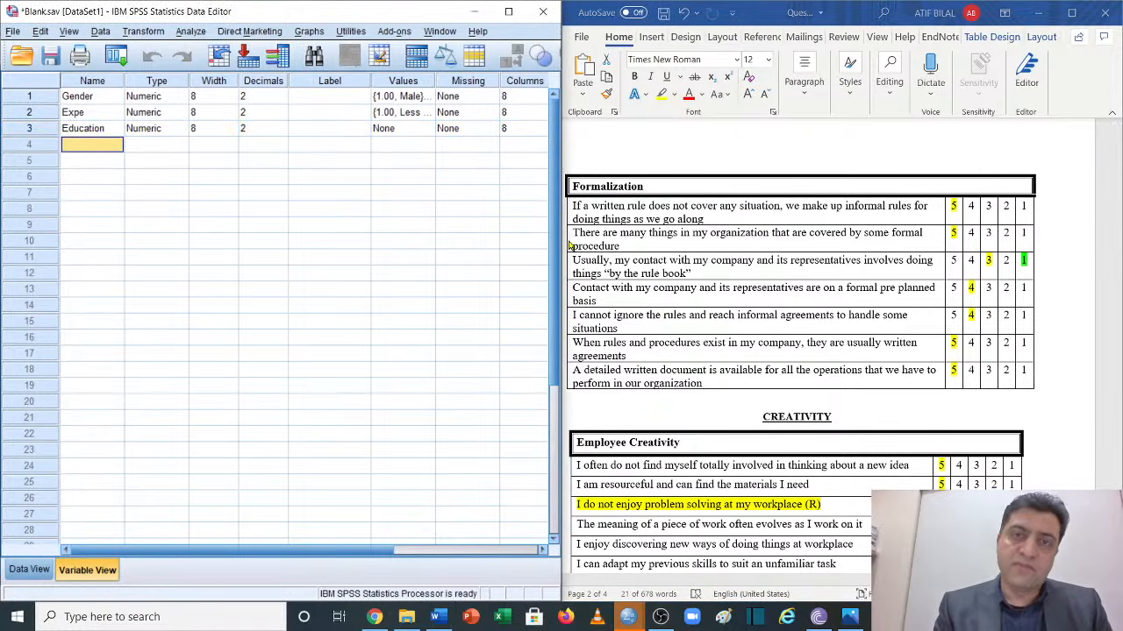
left_click(649, 187)
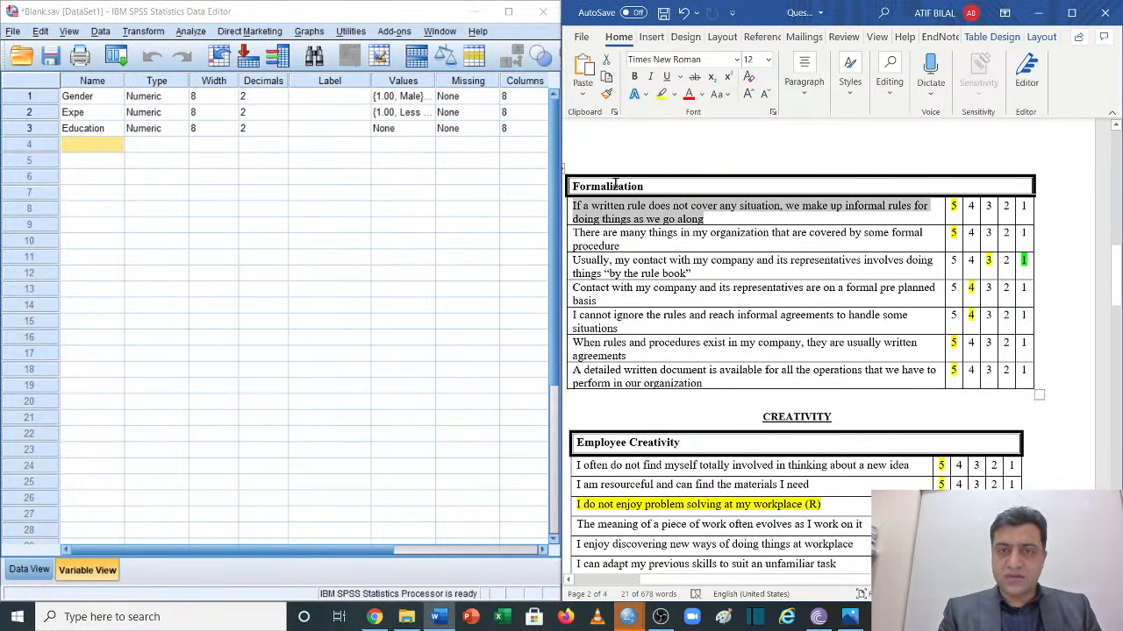
left_click_drag(647, 186, 703, 375)
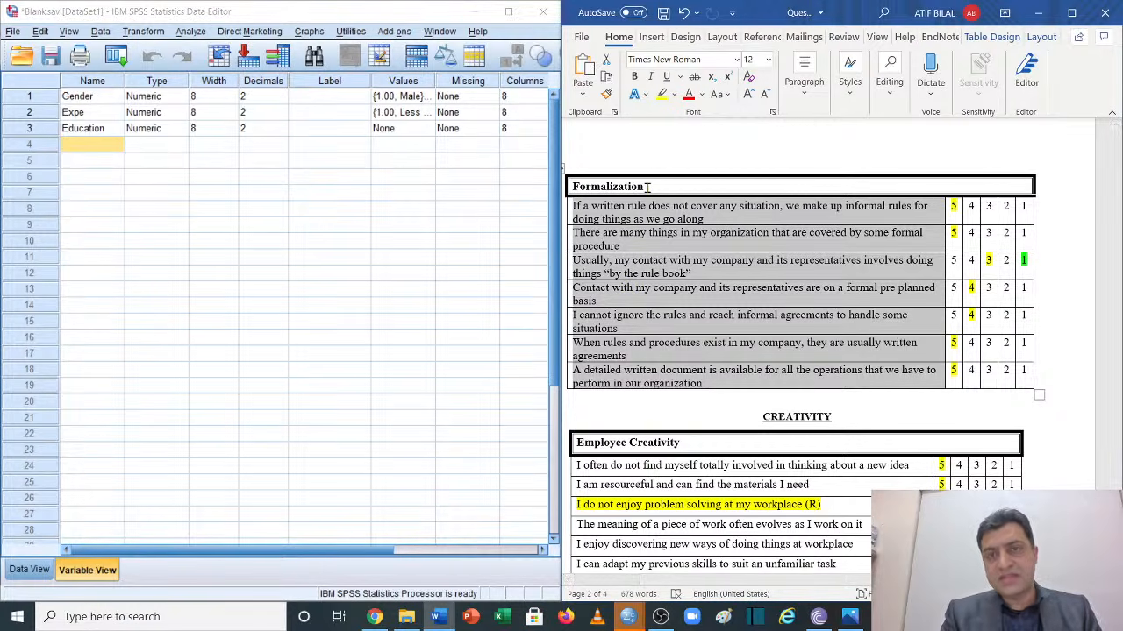
left_click(649, 187)
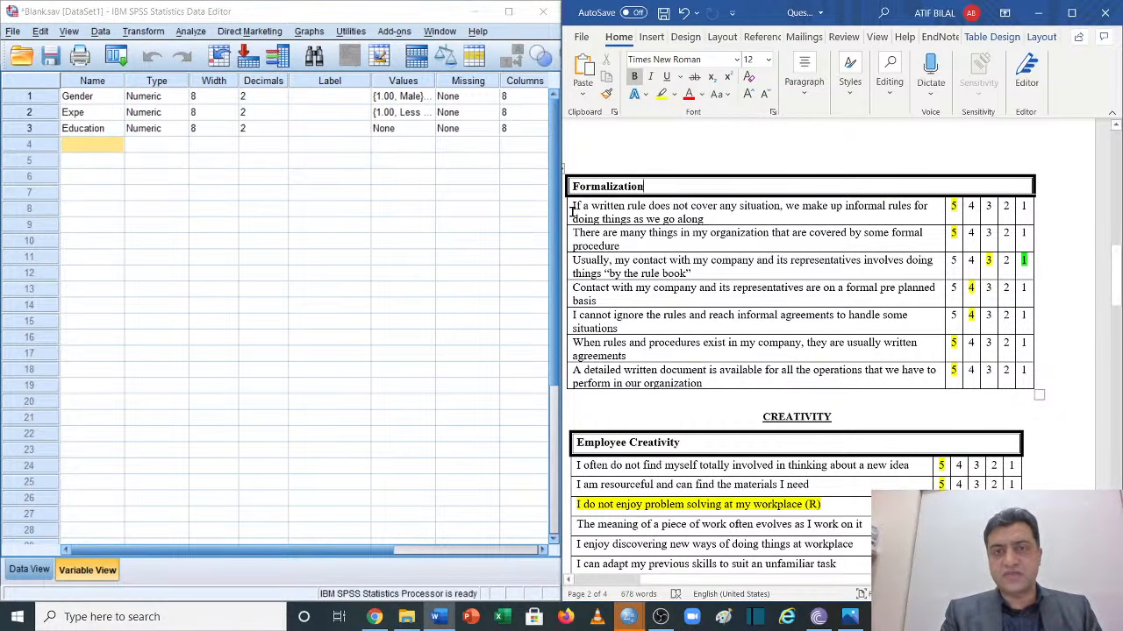
Highlight the first five Formalization statements one after another to examine them as separate items
left_click_drag(571, 211, 929, 219)
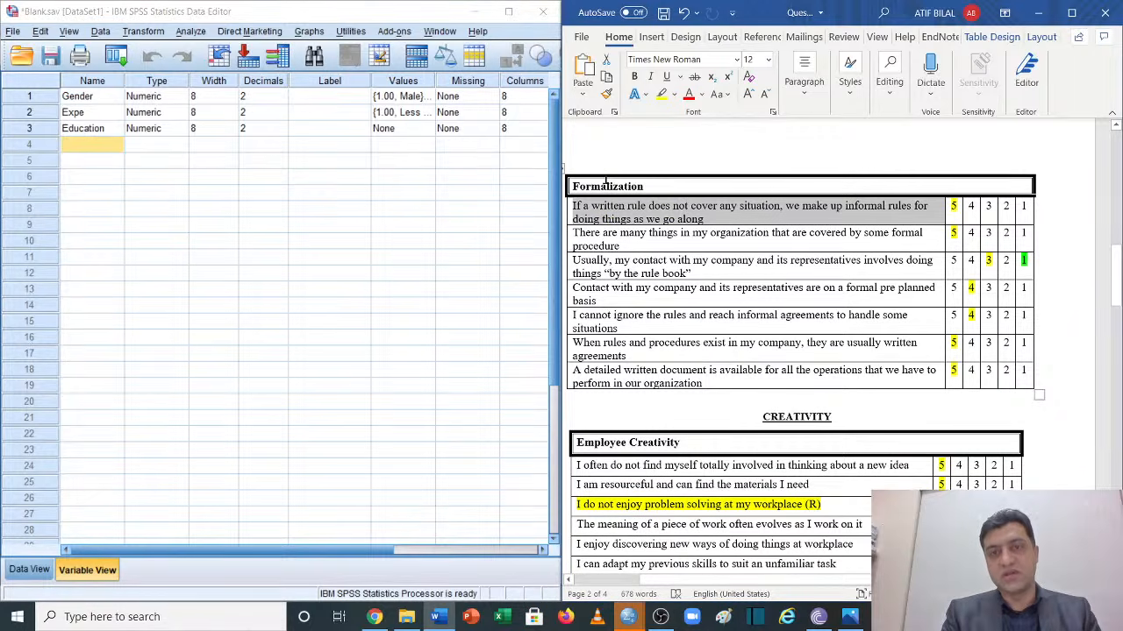
left_click_drag(621, 246, 576, 233)
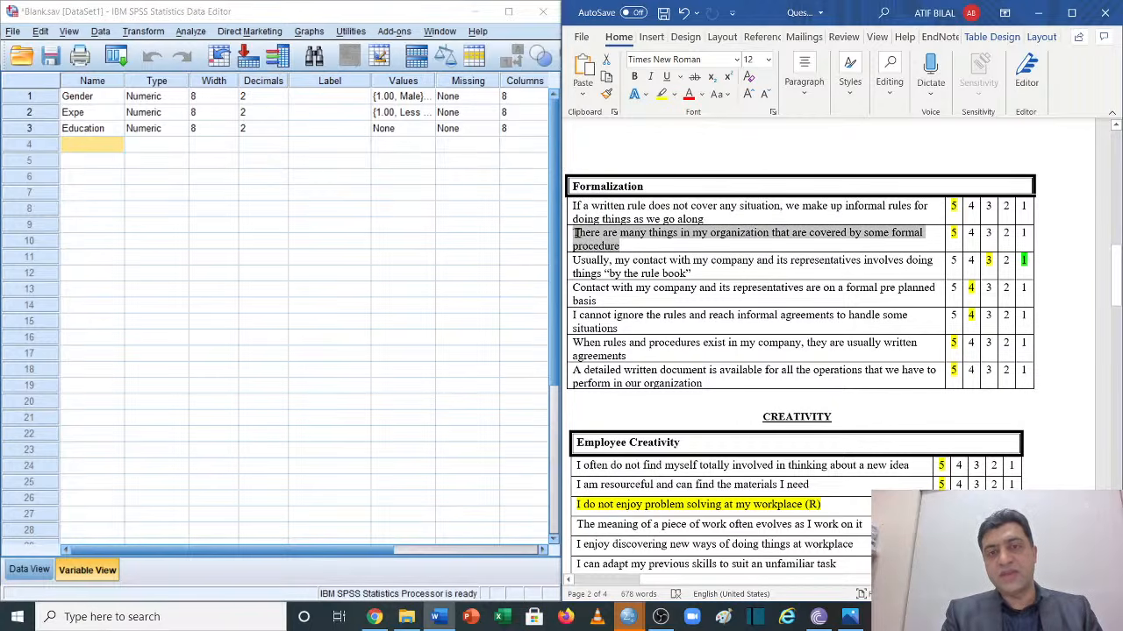
left_click_drag(690, 275, 599, 261)
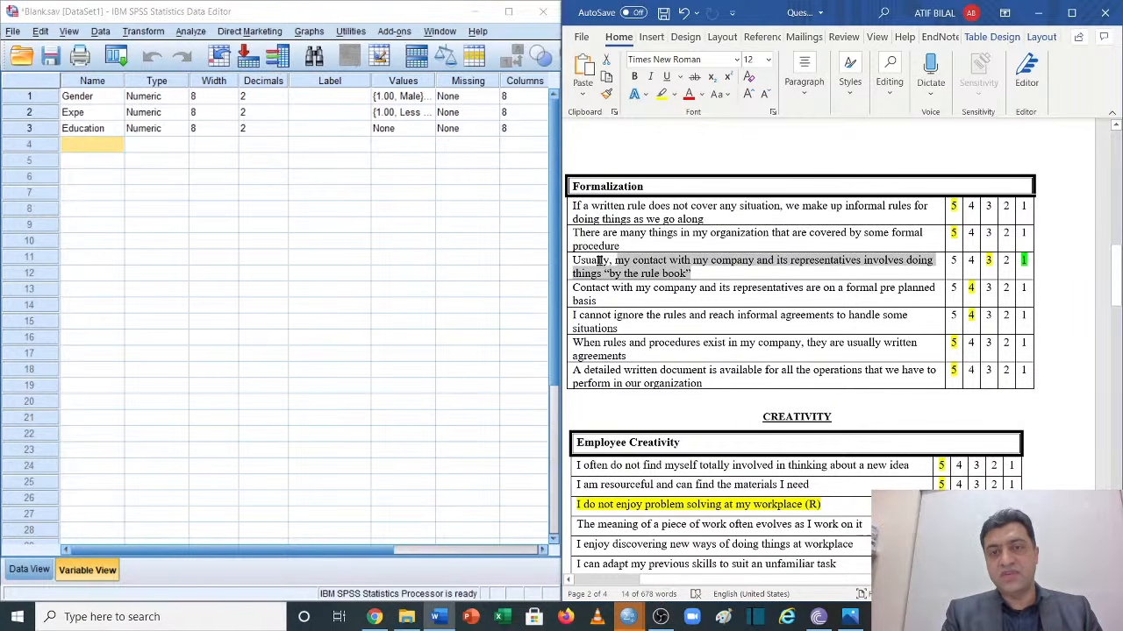
left_click_drag(596, 302, 574, 288)
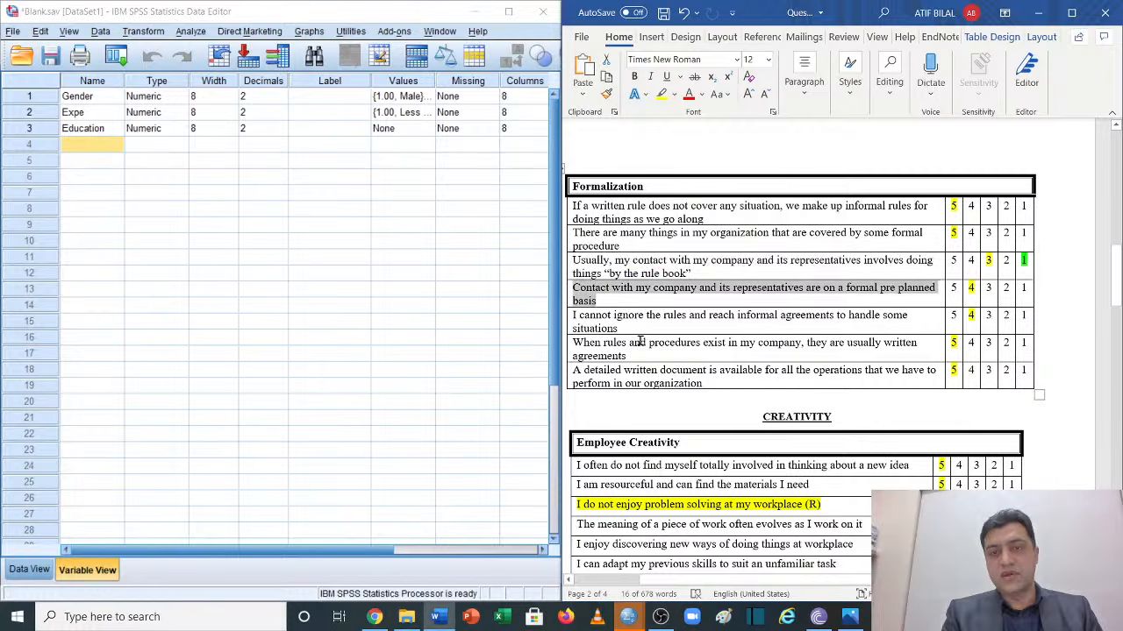
left_click_drag(619, 330, 575, 315)
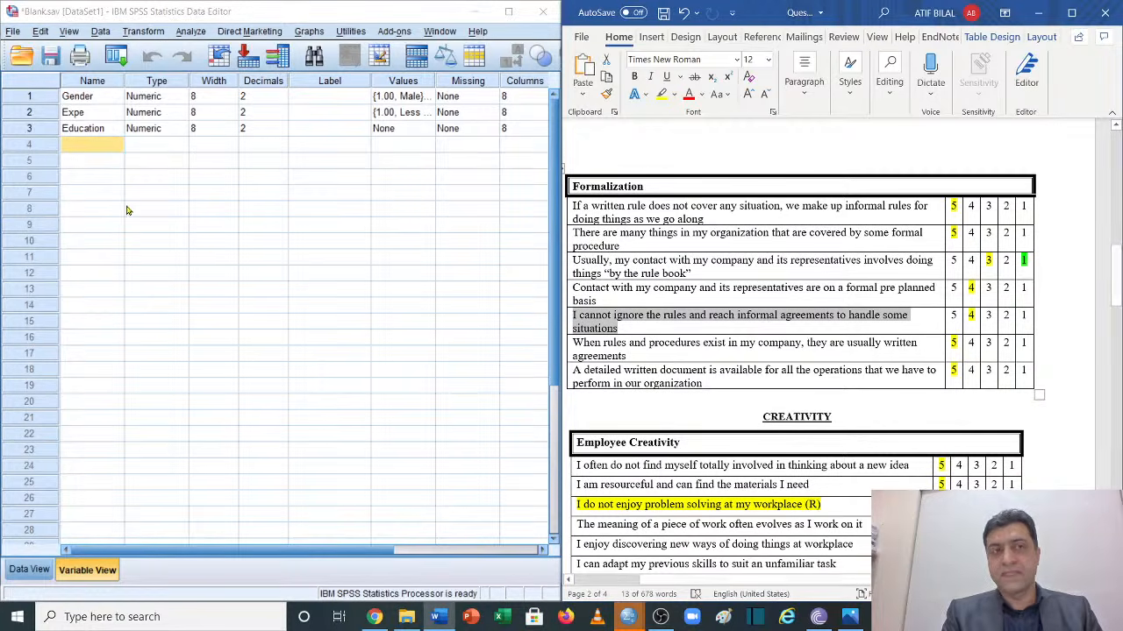
Add a fourth variable named F1 for the first Formalization statement
left_click(99, 149)
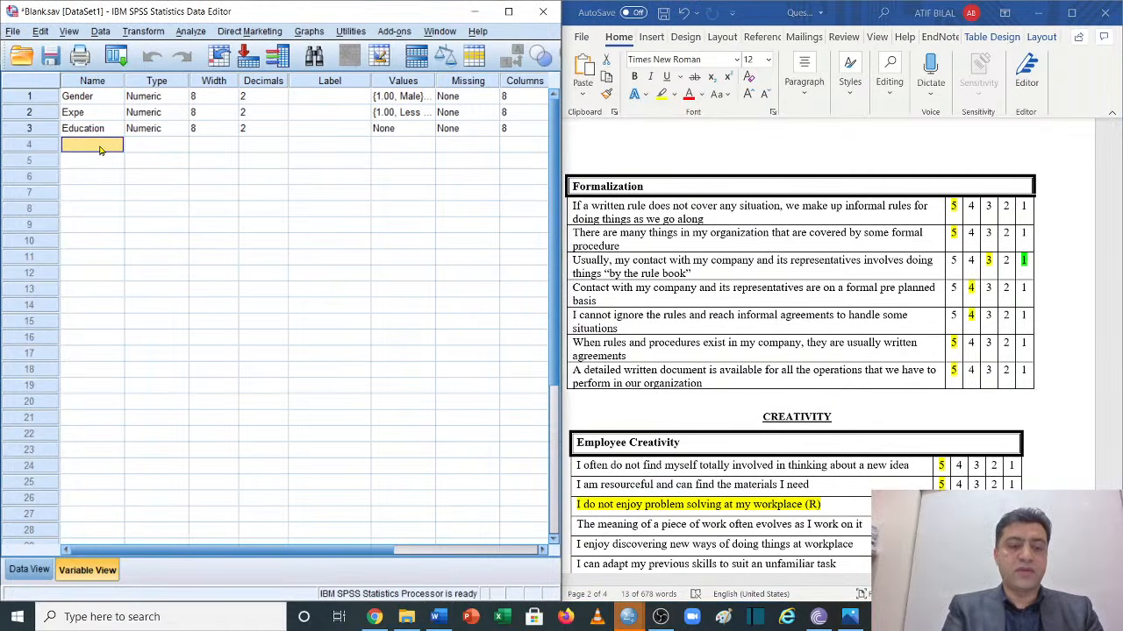
type("F1")
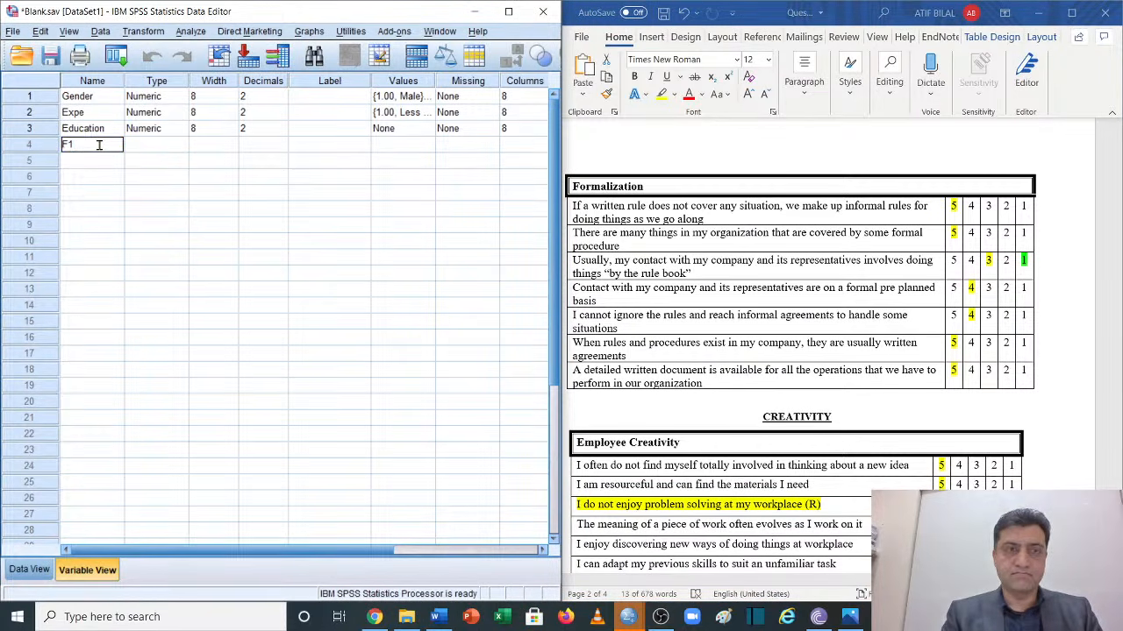
left_click(100, 163)
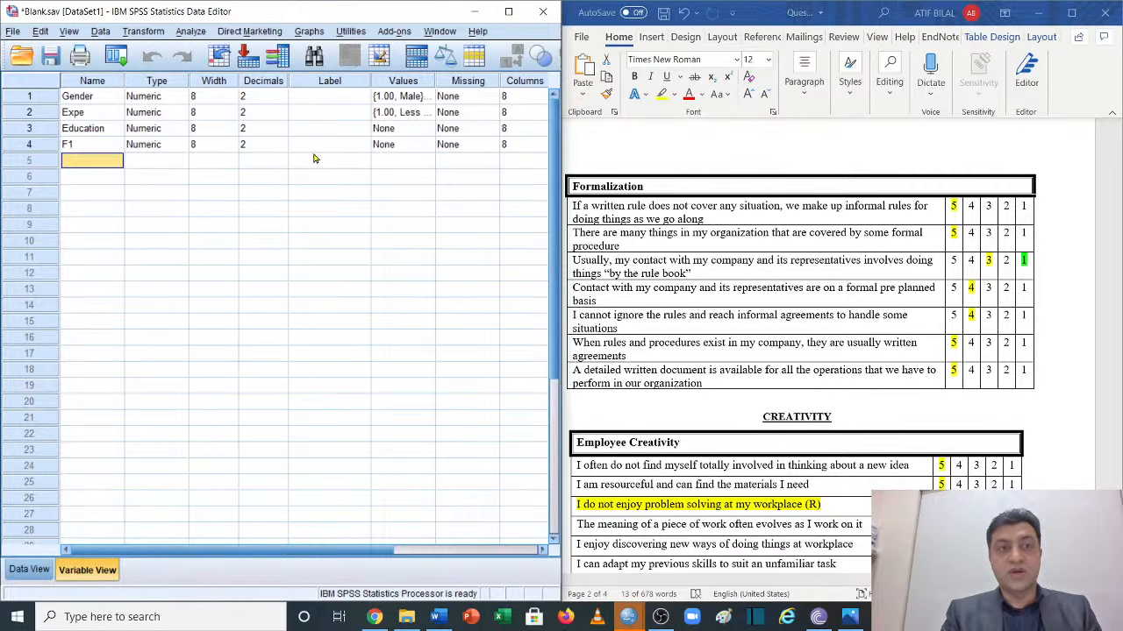
left_click(104, 147)
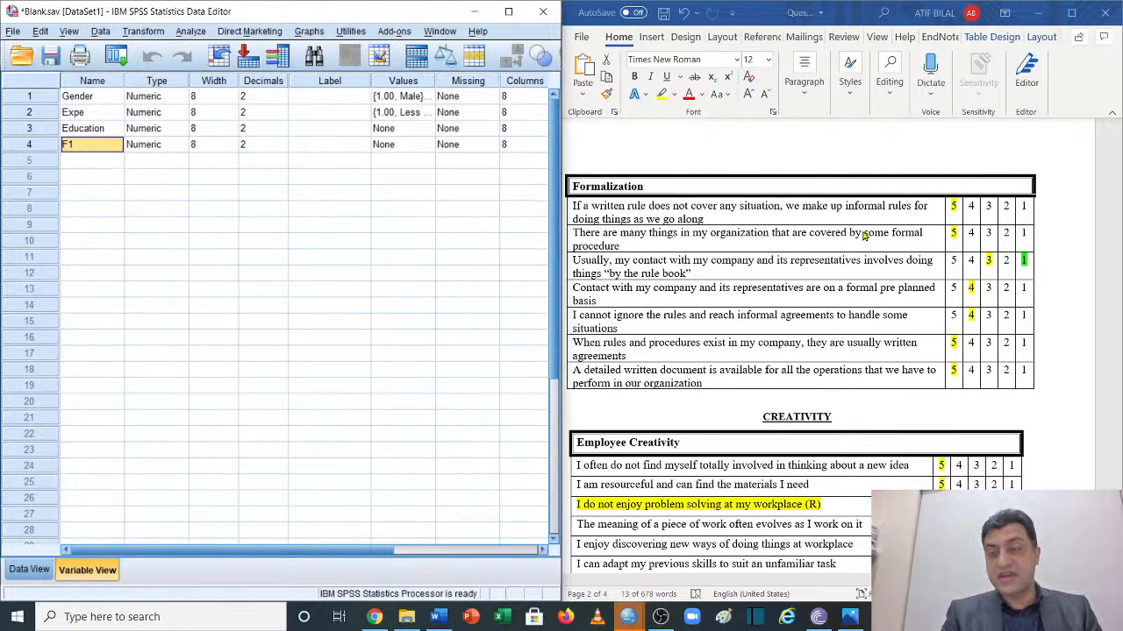
Check the questionnaire's 5-point agreement scale, and add the value labels 1 = SD and 2 = D to variable F1
scroll(864, 235, "up", 5)
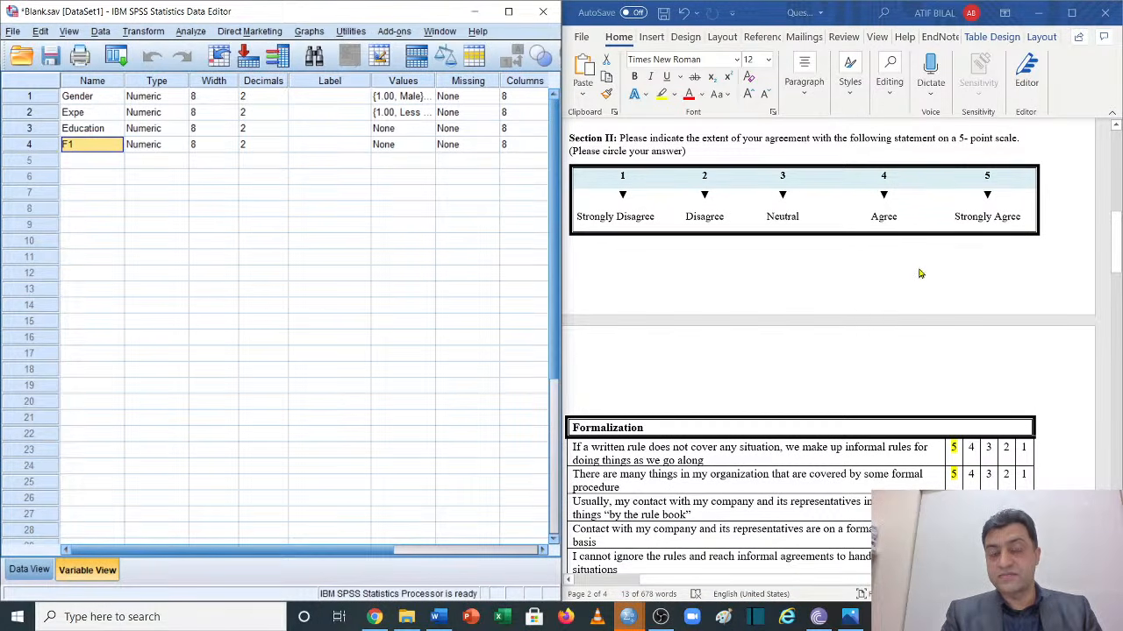
scroll(919, 274, "down", 4)
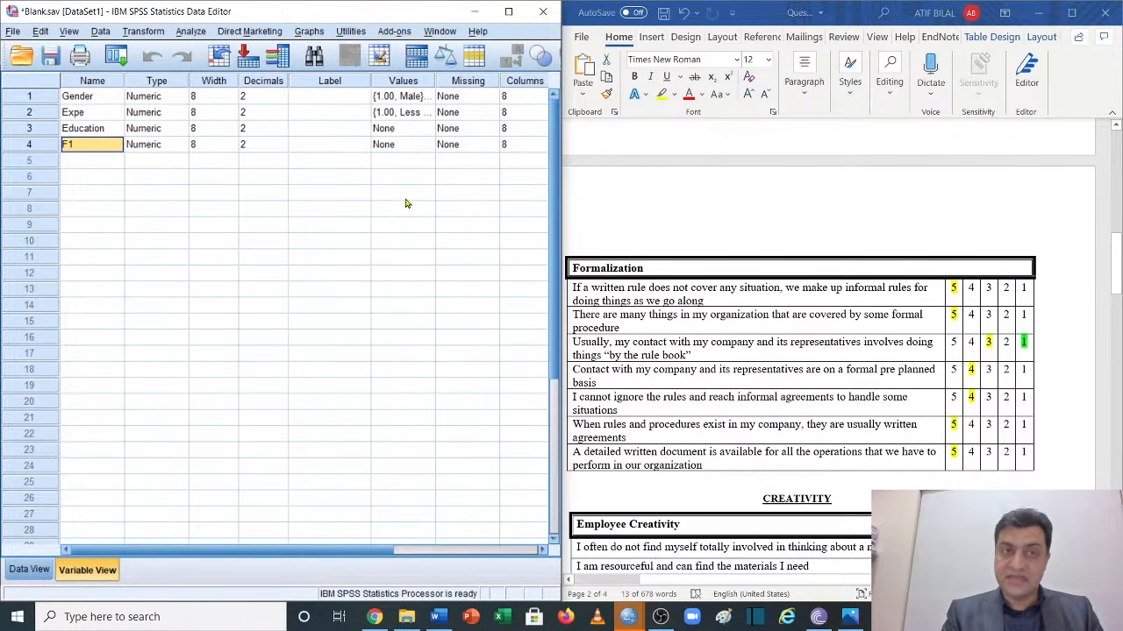
left_click(428, 145)
left_click(431, 145)
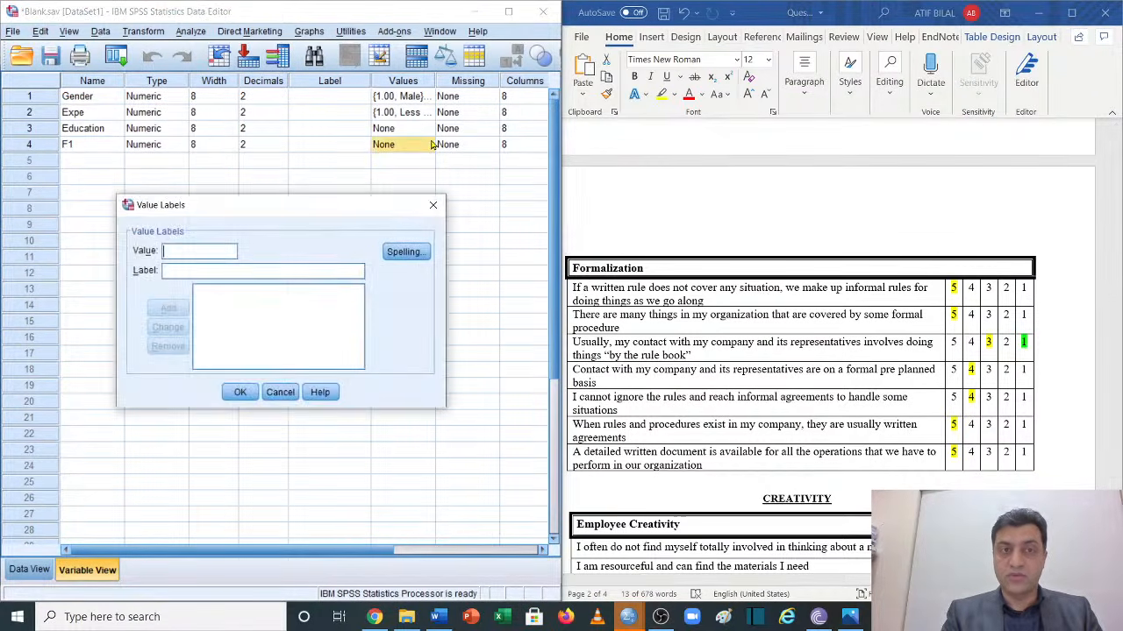
type("1")
key("Tab")
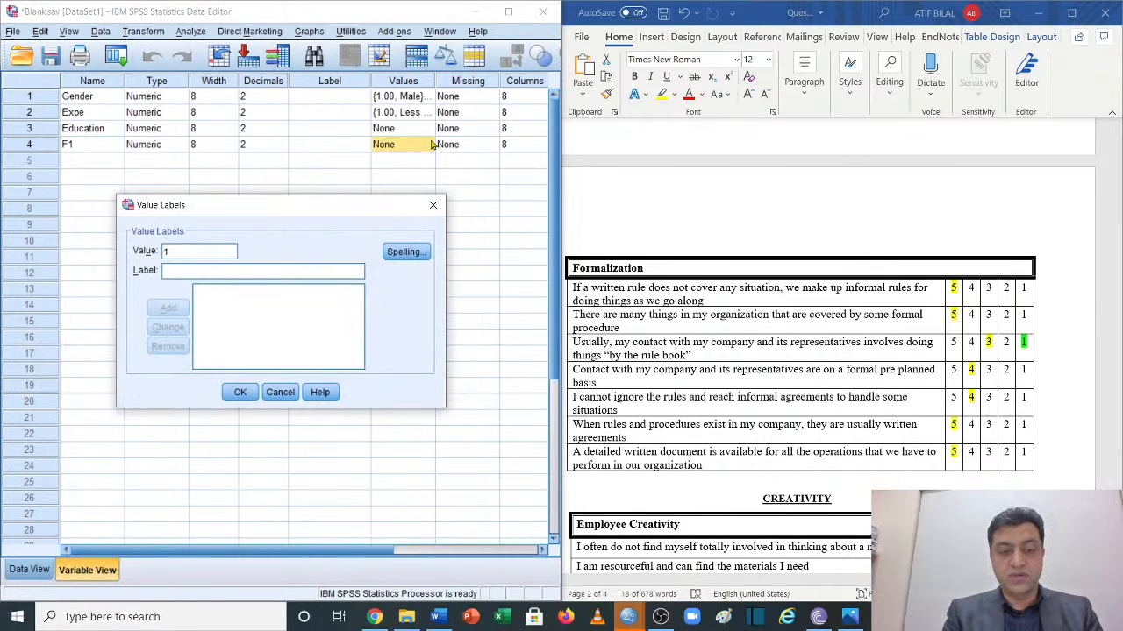
type("SD")
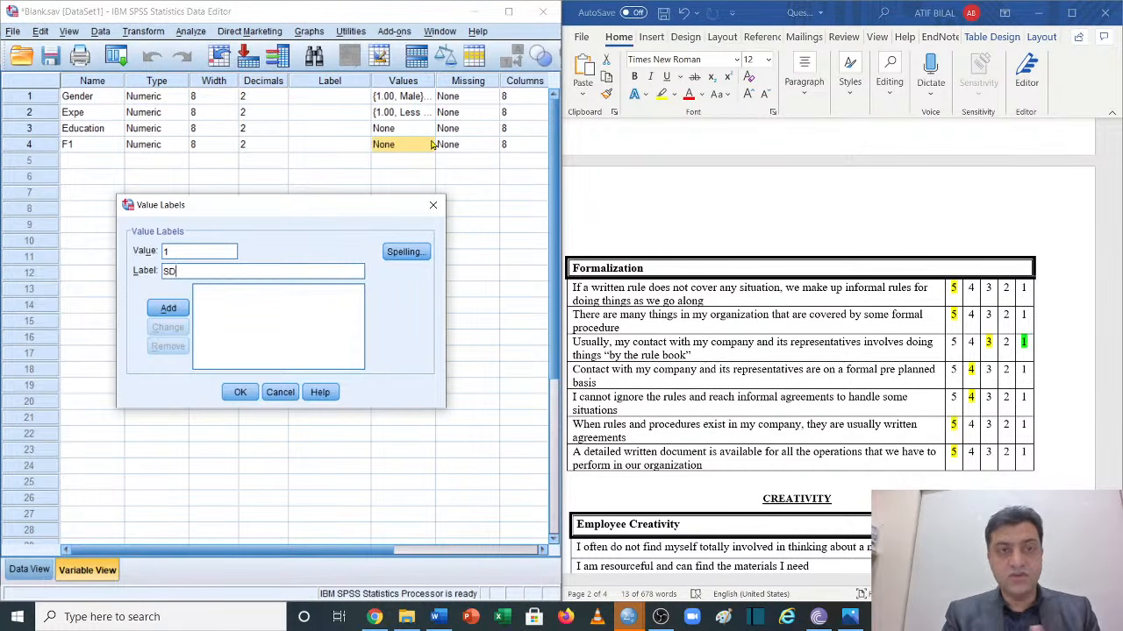
left_click(168, 309)
type("2")
key("Tab")
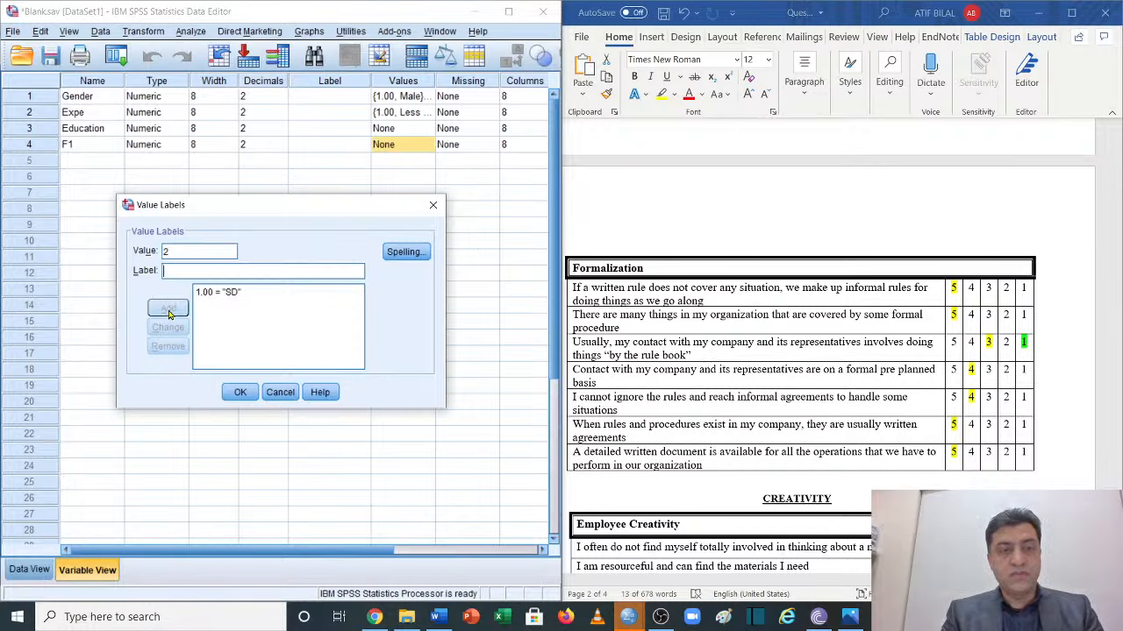
type("D")
left_click(169, 311)
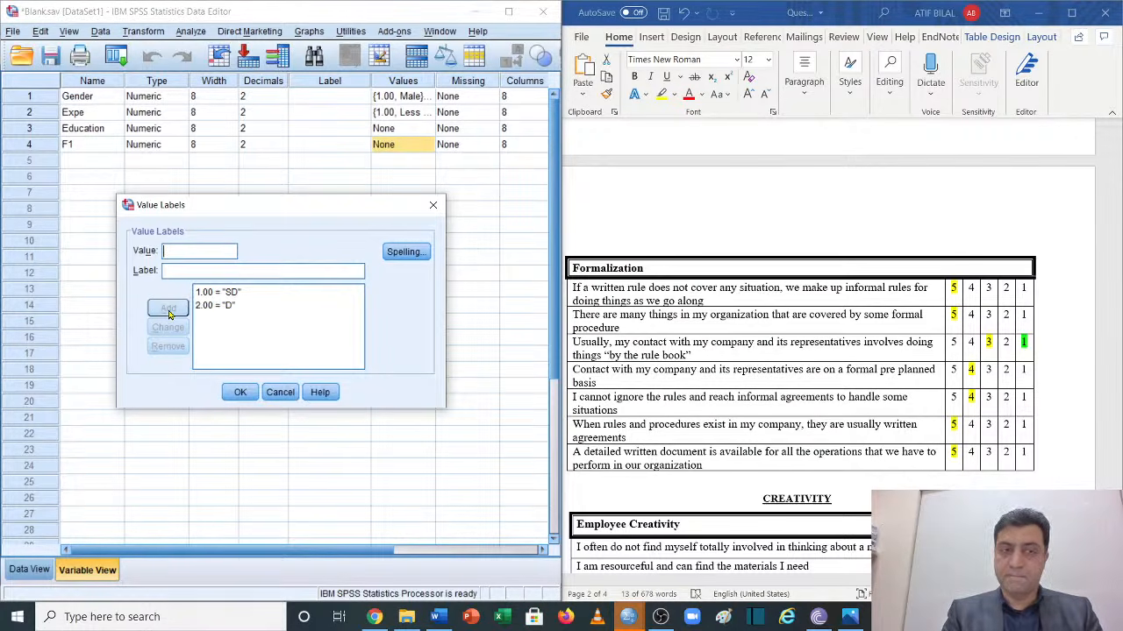
Add the value labels 3 = N, 4 = A and 5 = SA to F1 and accept the full set
type("3")
key("Tab")
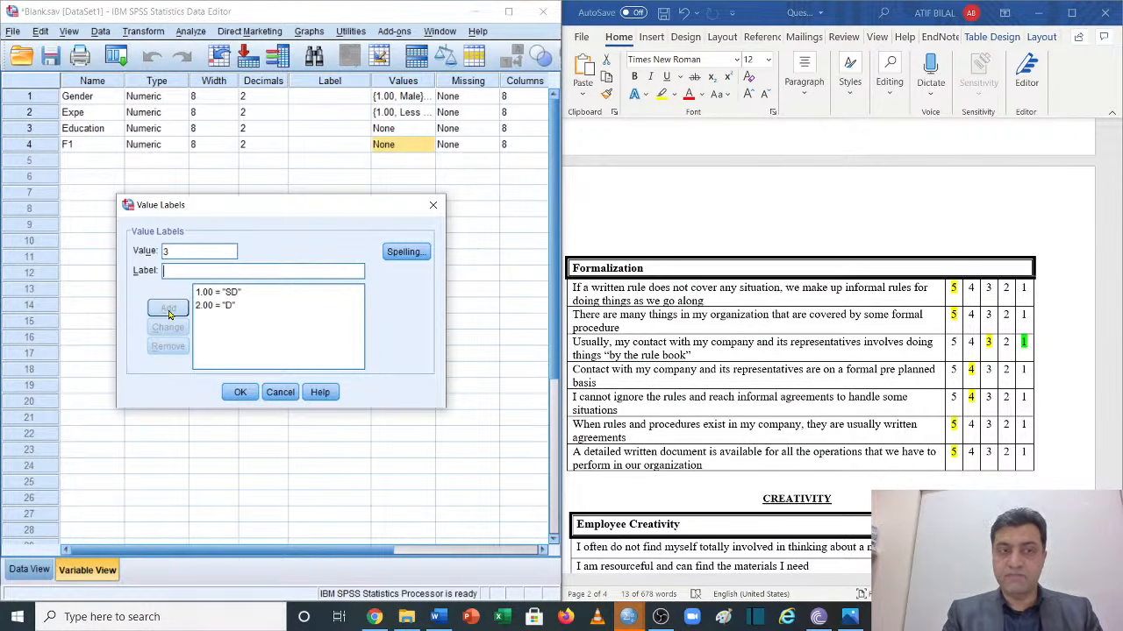
type("N")
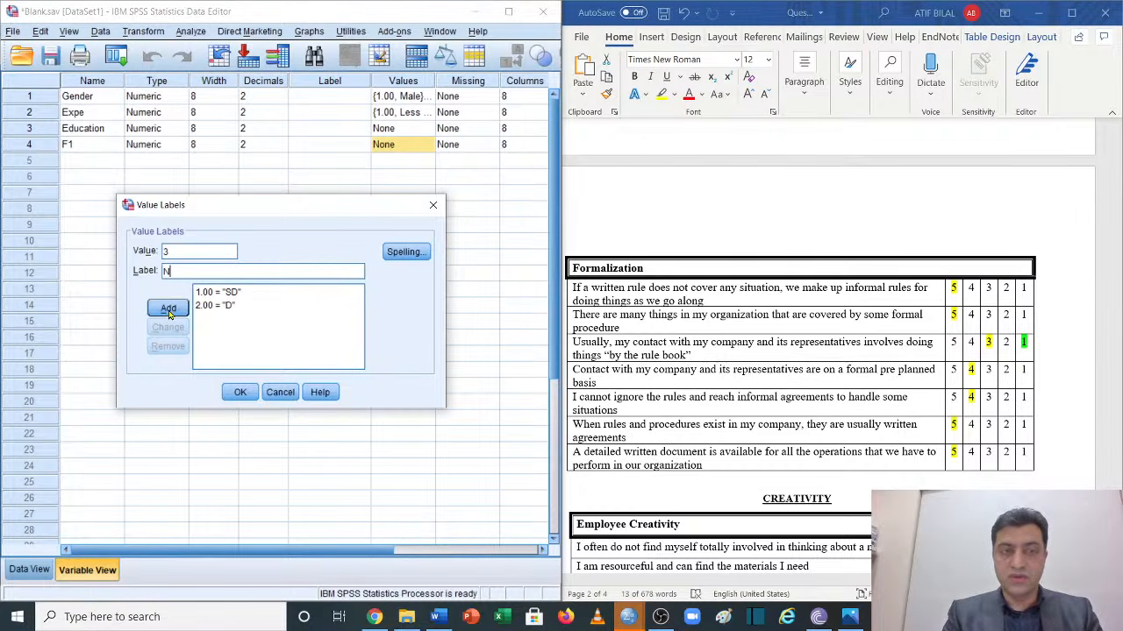
left_click(170, 311)
type("4")
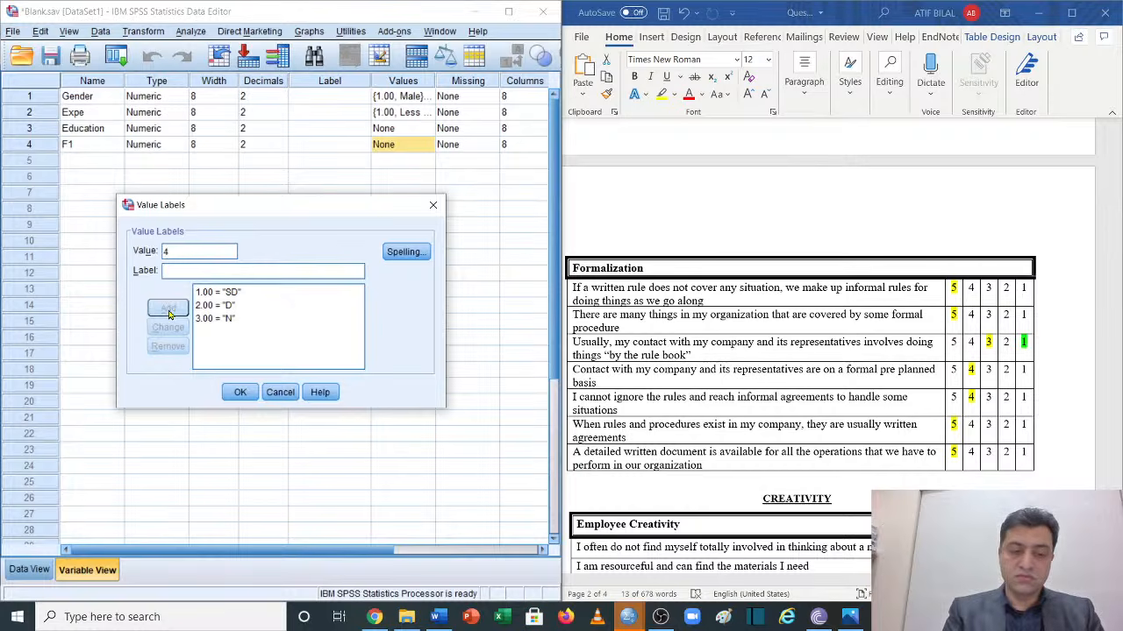
type("A")
left_click(169, 311)
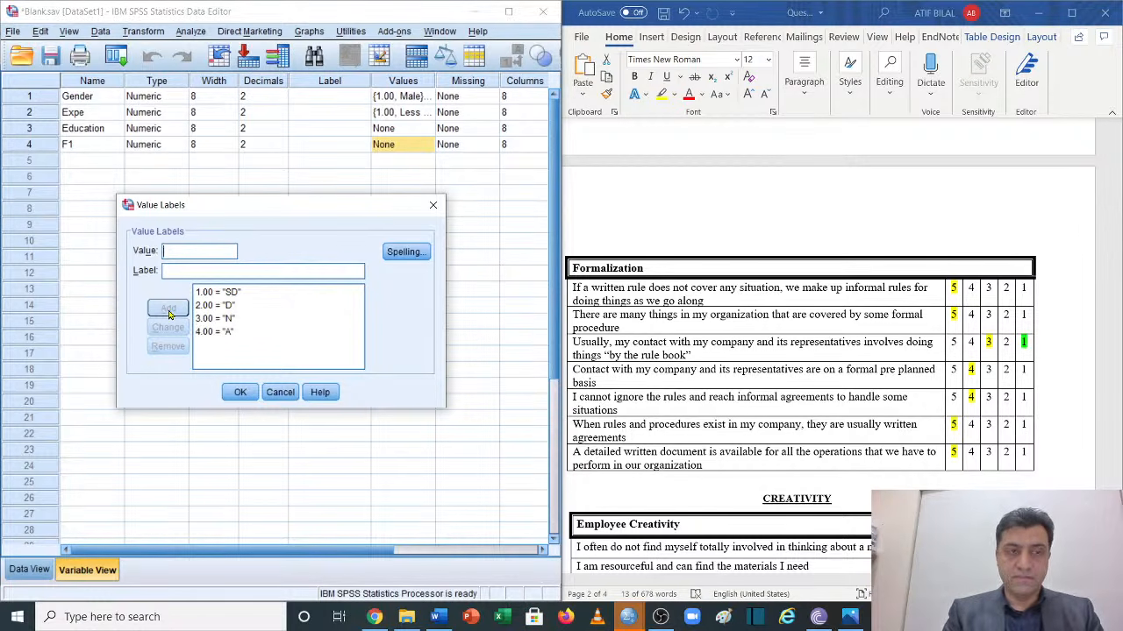
type("5")
key("Tab")
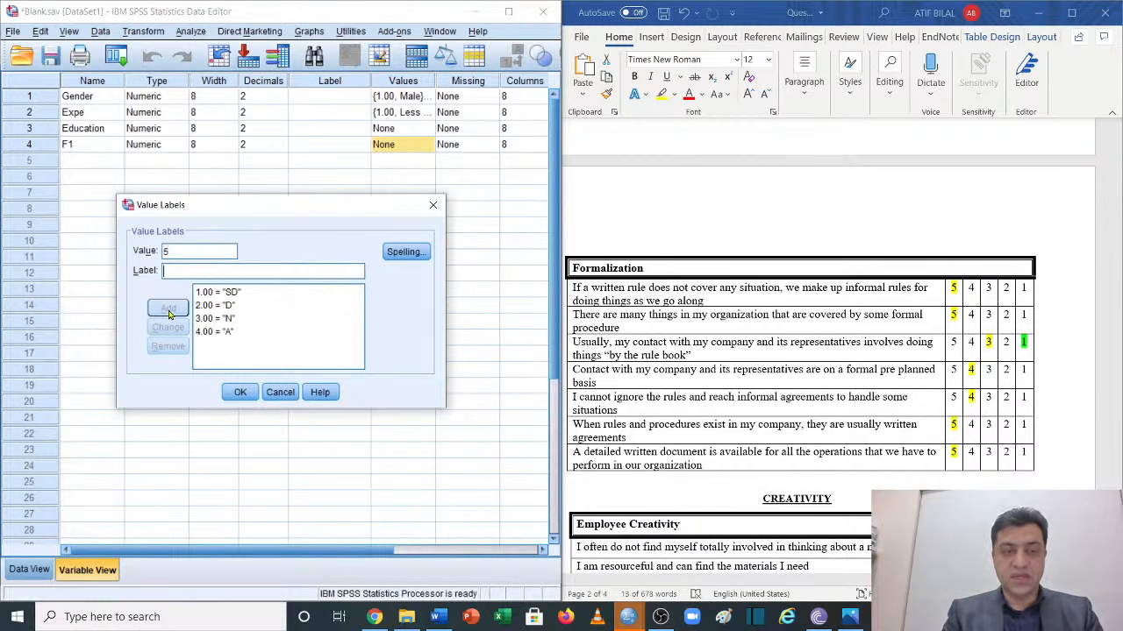
type("SA")
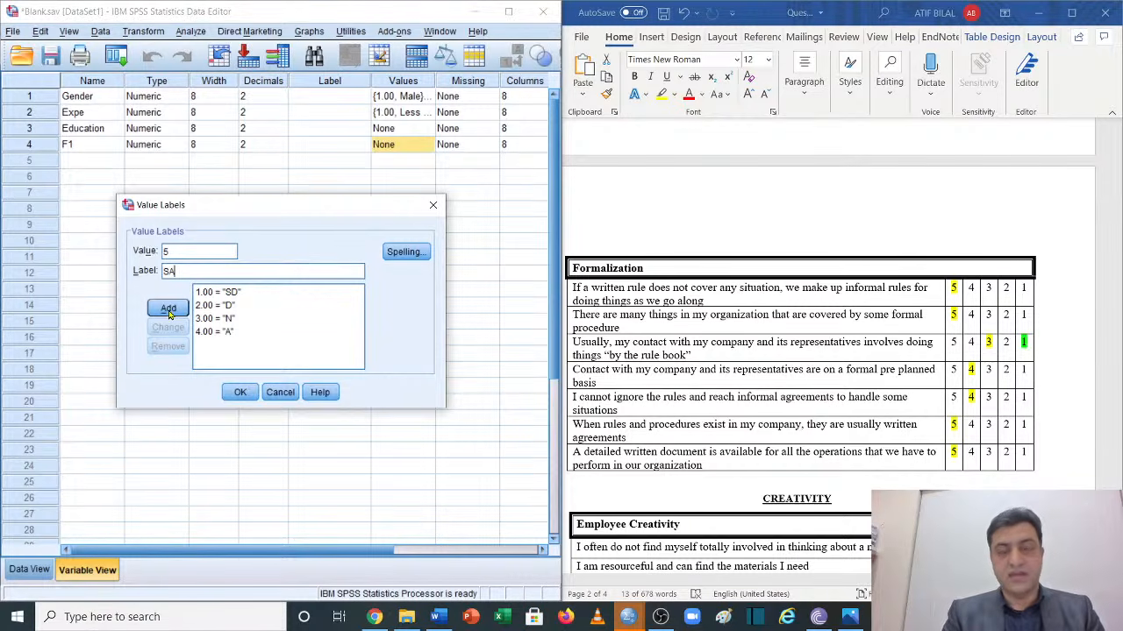
left_click(170, 311)
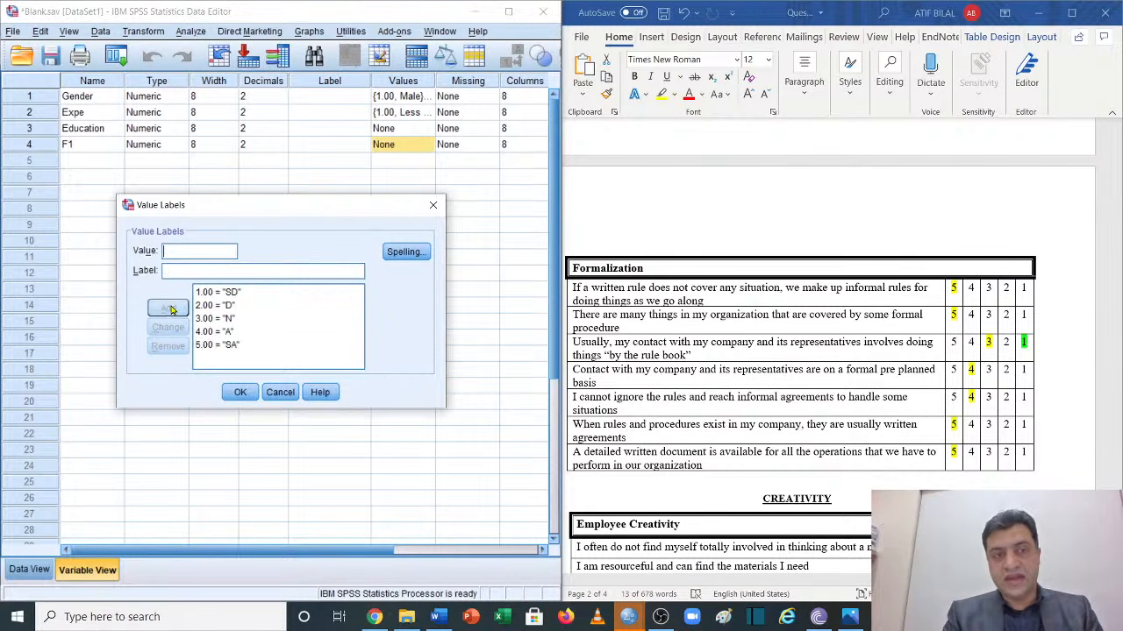
left_click(240, 392)
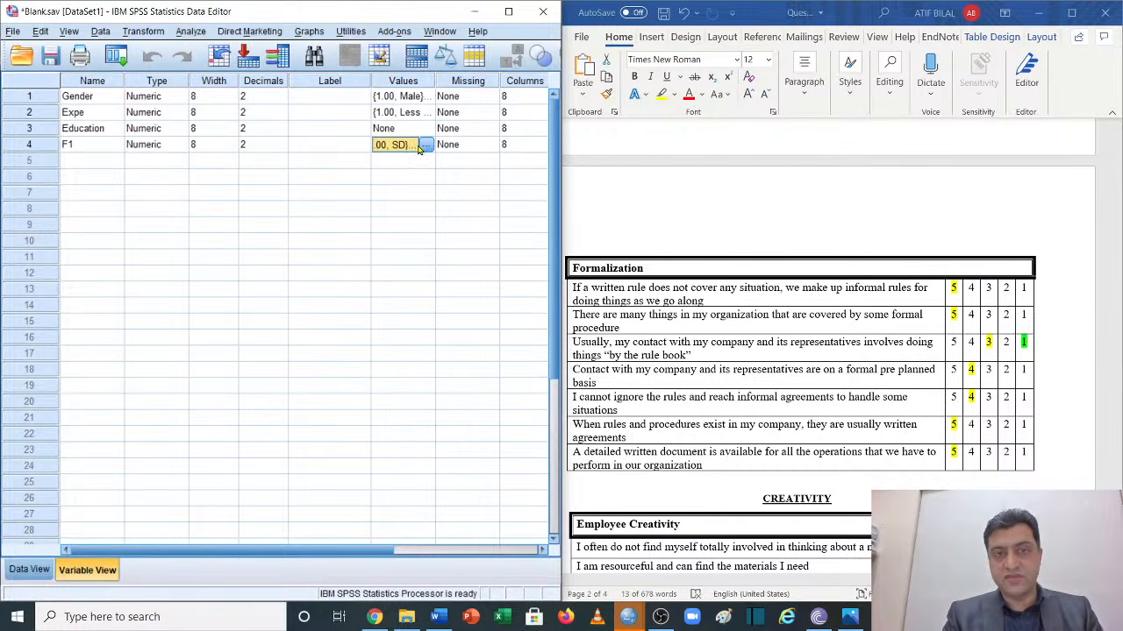
Add three variables named F2, F3 and F4 below F1 for the second to fourth Formalization statements
left_click(76, 166)
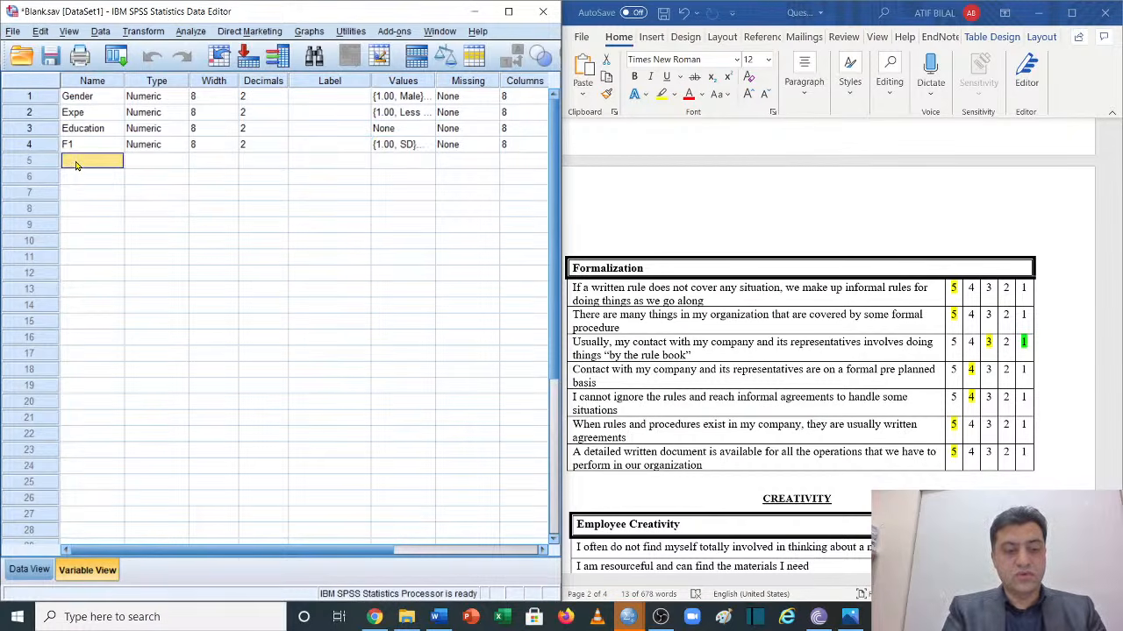
type("F2")
left_click(75, 181)
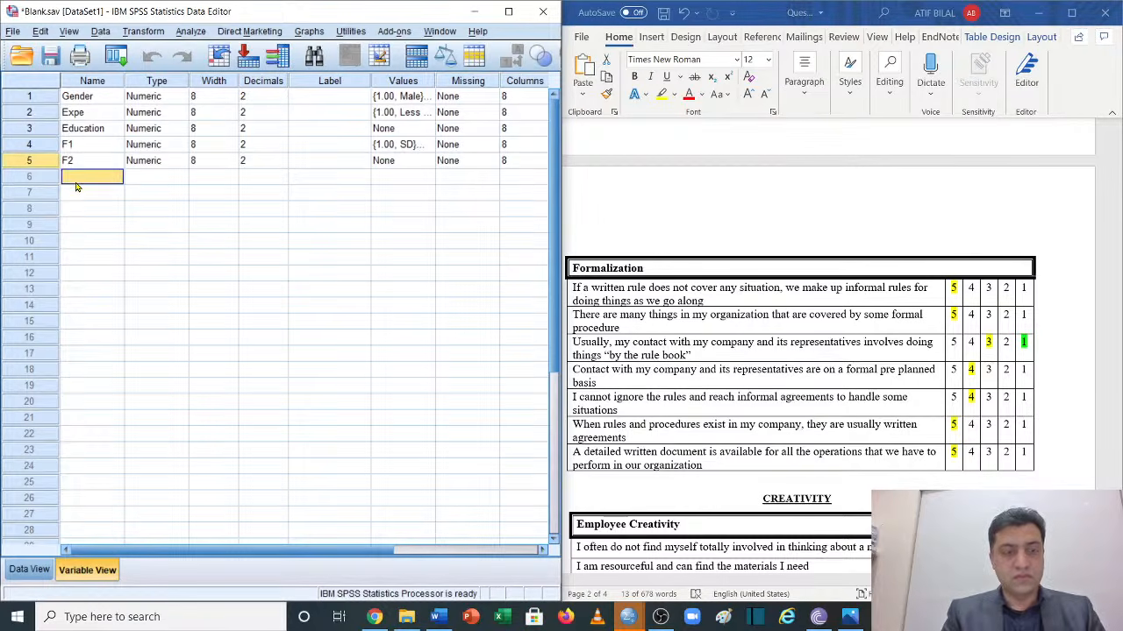
type("F3")
left_click(82, 194)
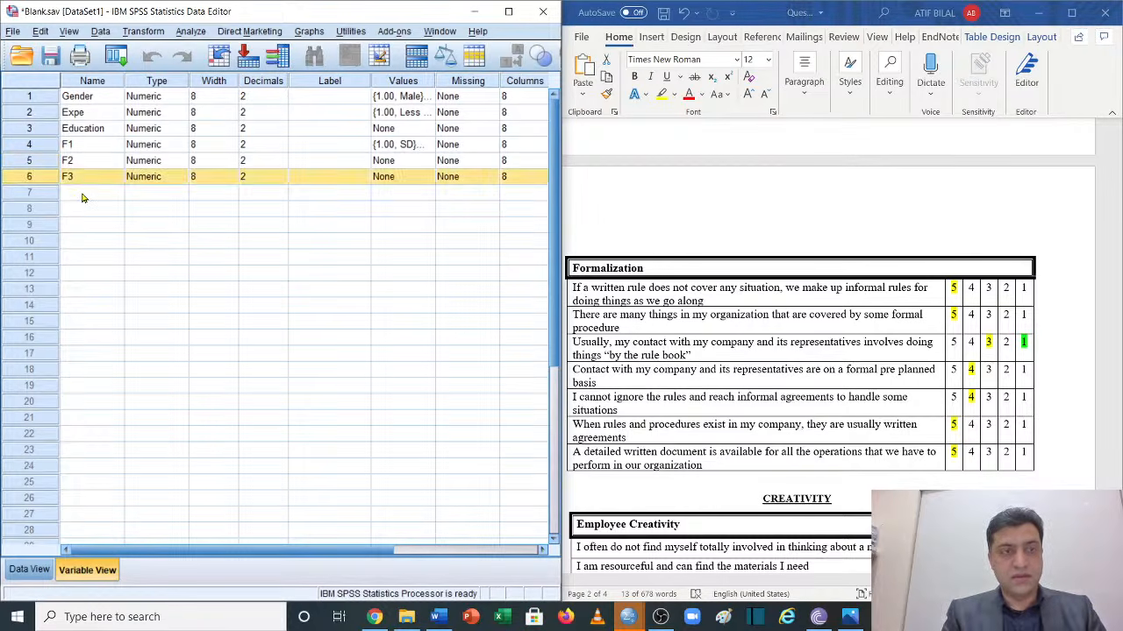
left_click(83, 196)
type("F")
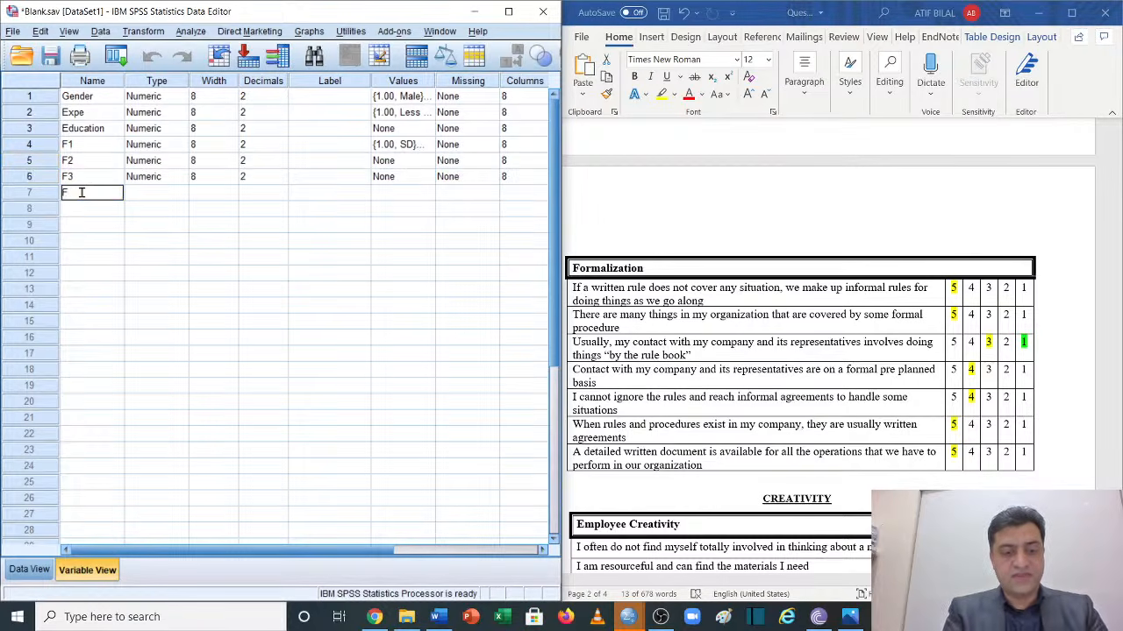
type("4")
left_click(98, 211)
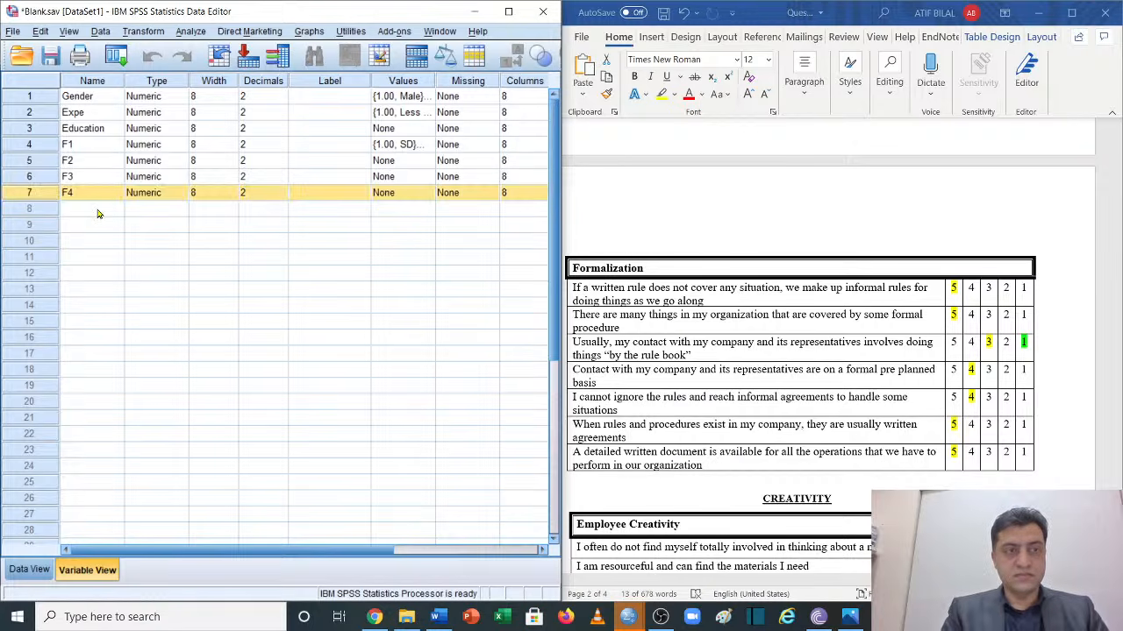
Add variables named F5, F6 and F7 for the remaining three Formalization statements
left_click(98, 212)
type("F5")
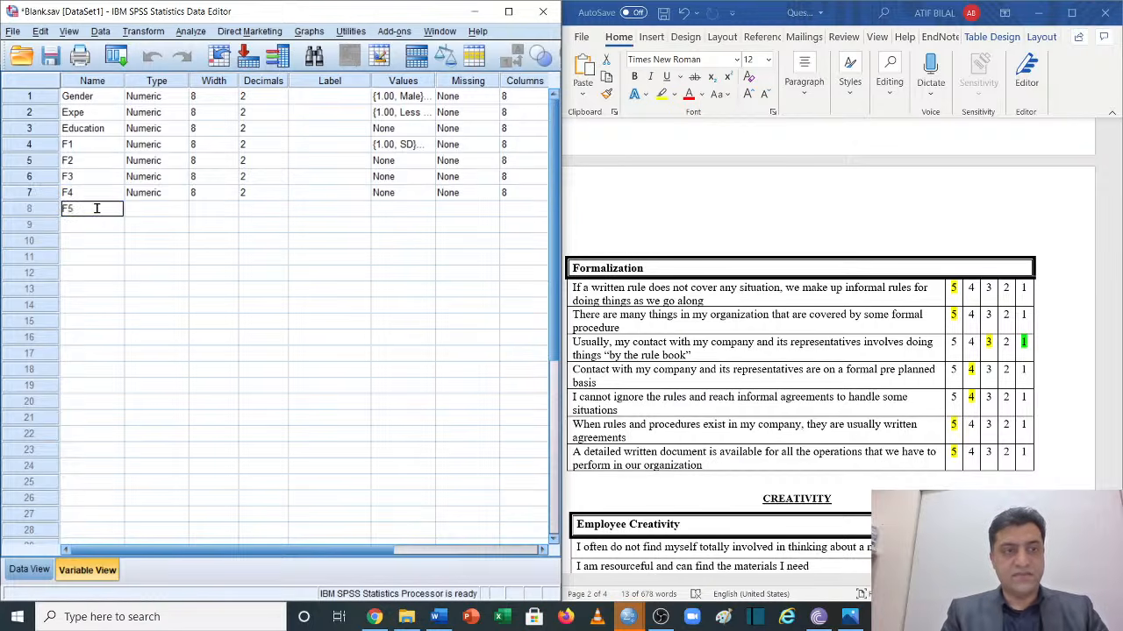
left_click(98, 224)
type("F")
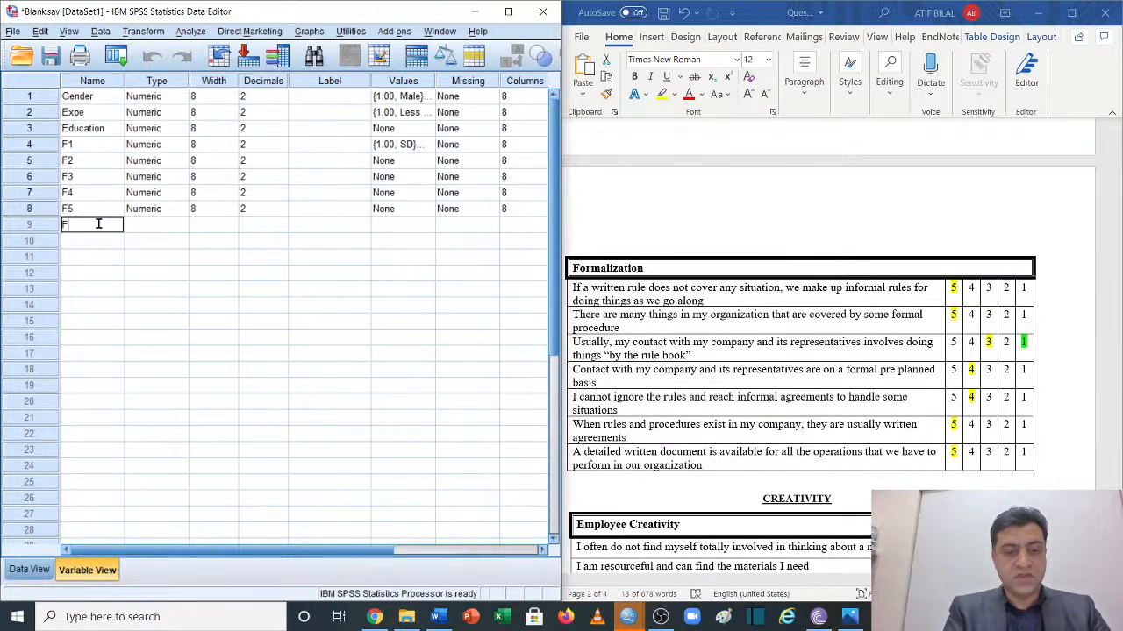
type("6")
left_click(100, 242)
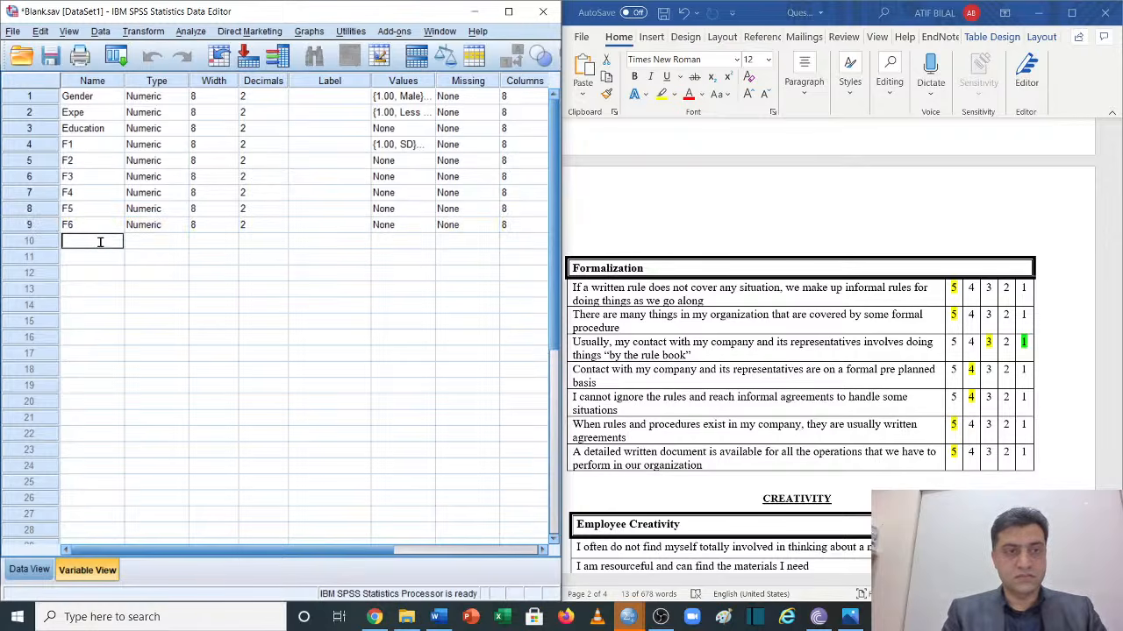
type("F7")
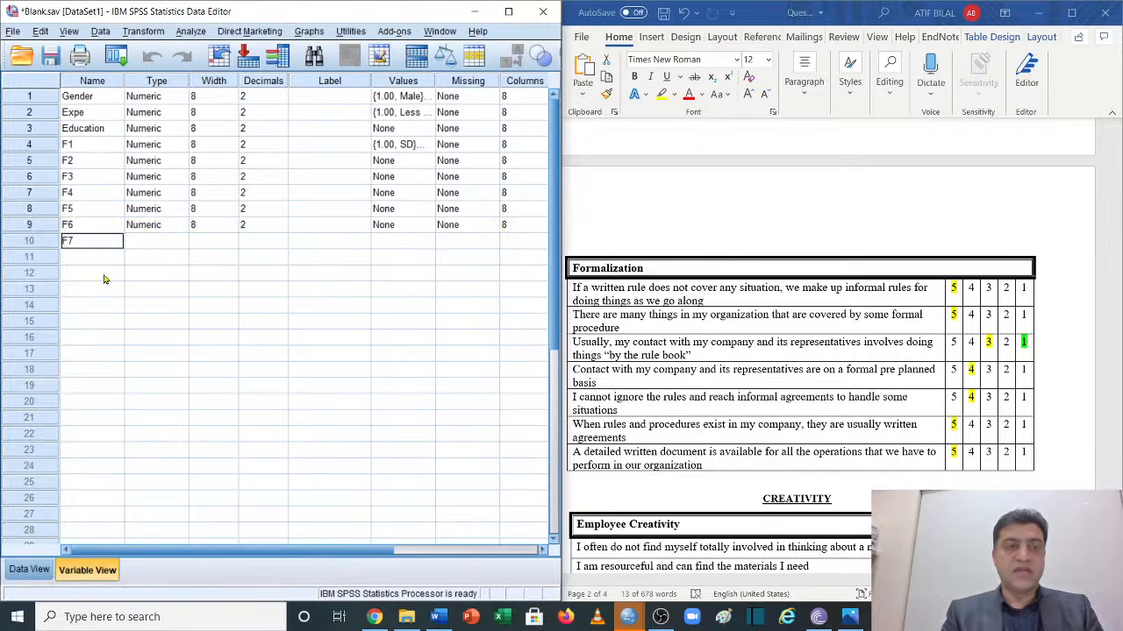
left_click(132, 309)
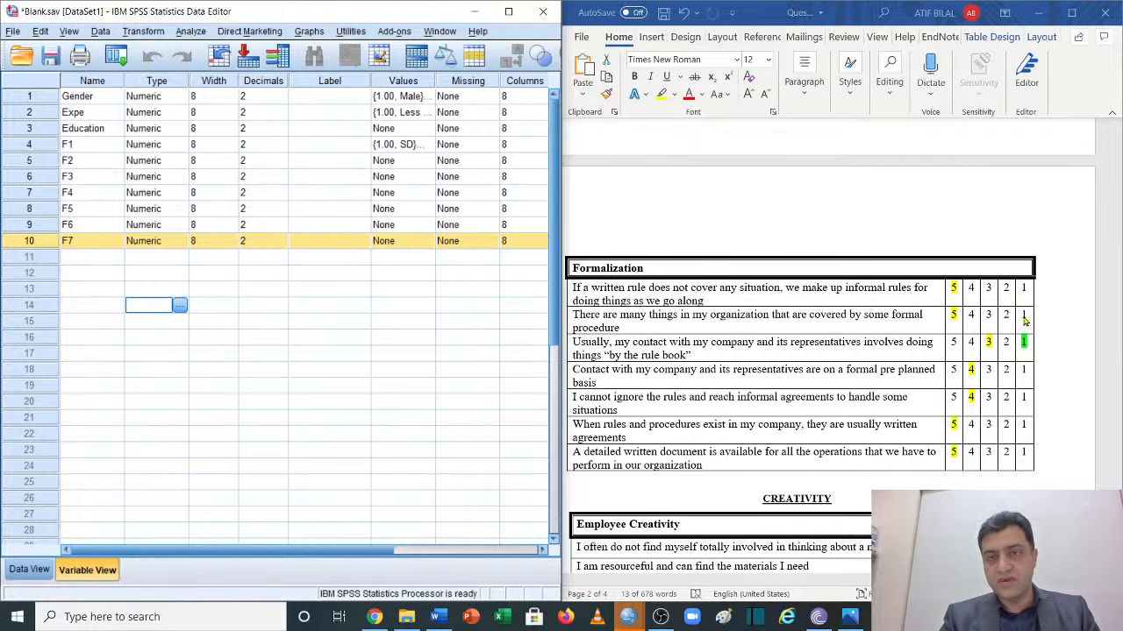
Copy the value labels of F1 and paste them onto variables F2 through F7
scroll(835, 217, "up", 4)
scroll(835, 217, "down", 3)
scroll(835, 217, "up", 2)
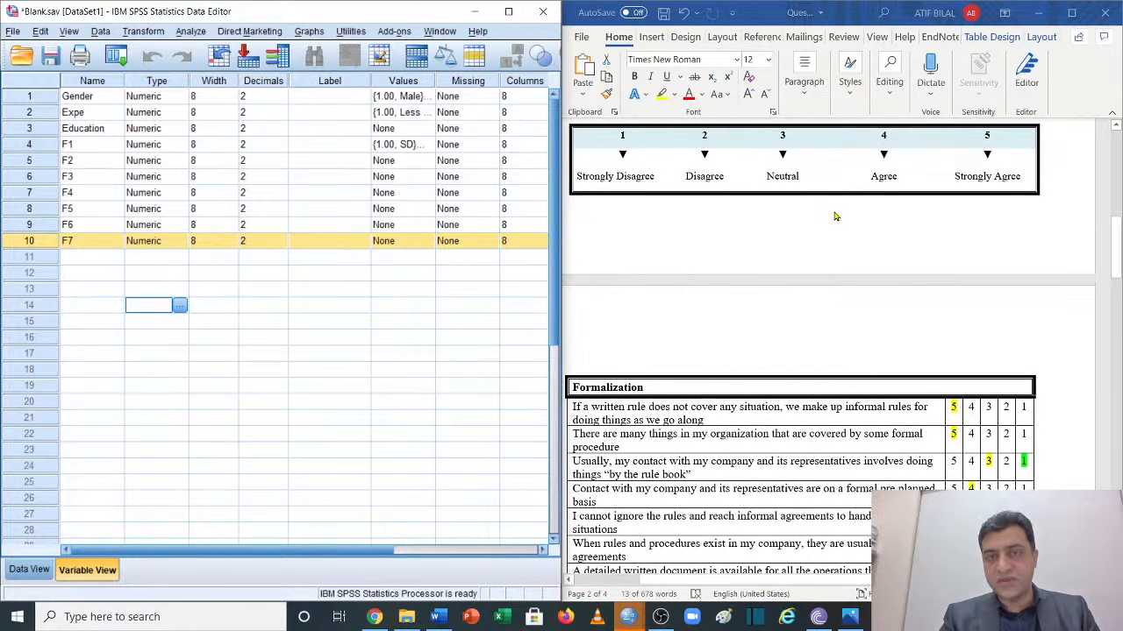
scroll(835, 217, "down", 2)
scroll(835, 217, "down", 1)
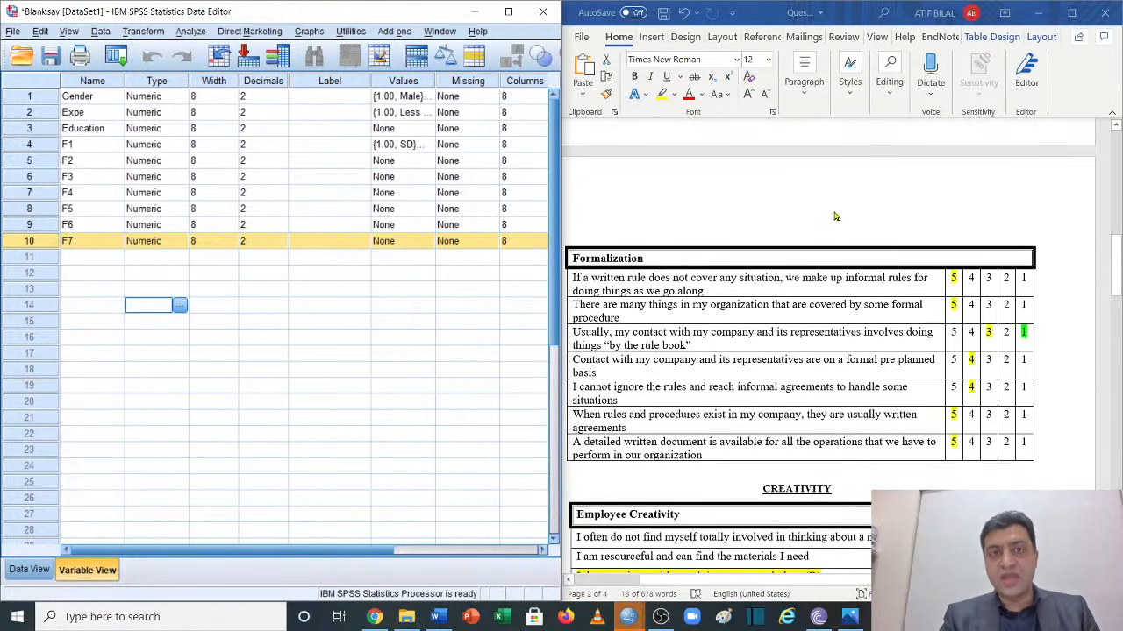
left_click(387, 146)
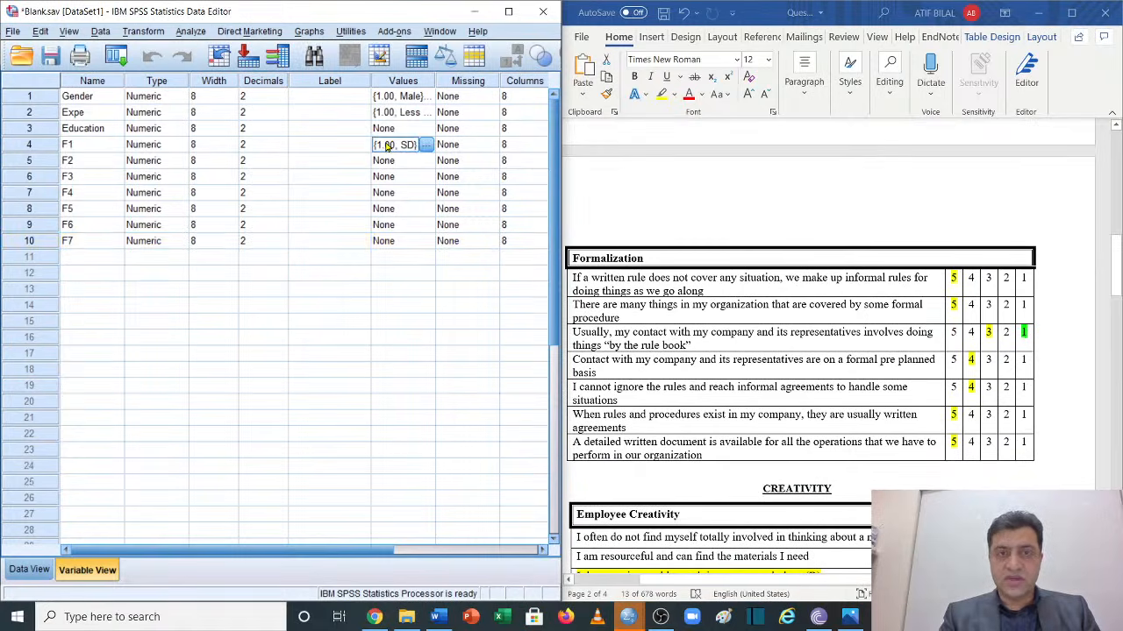
right_click(387, 147)
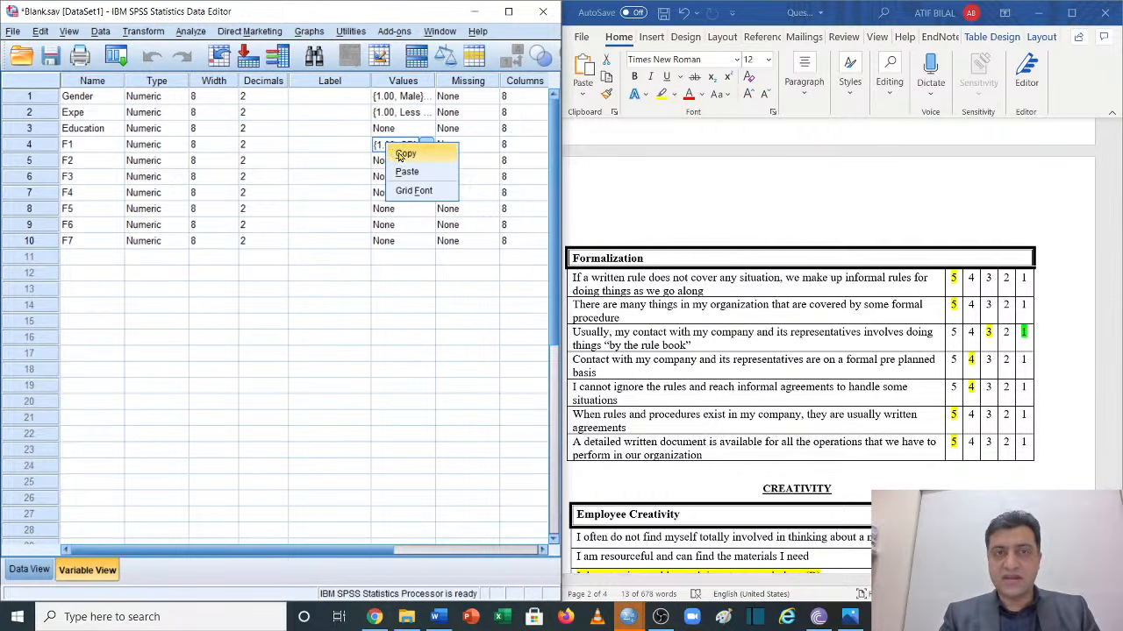
left_click(403, 154)
left_click_drag(399, 160, 392, 243)
right_click(392, 242)
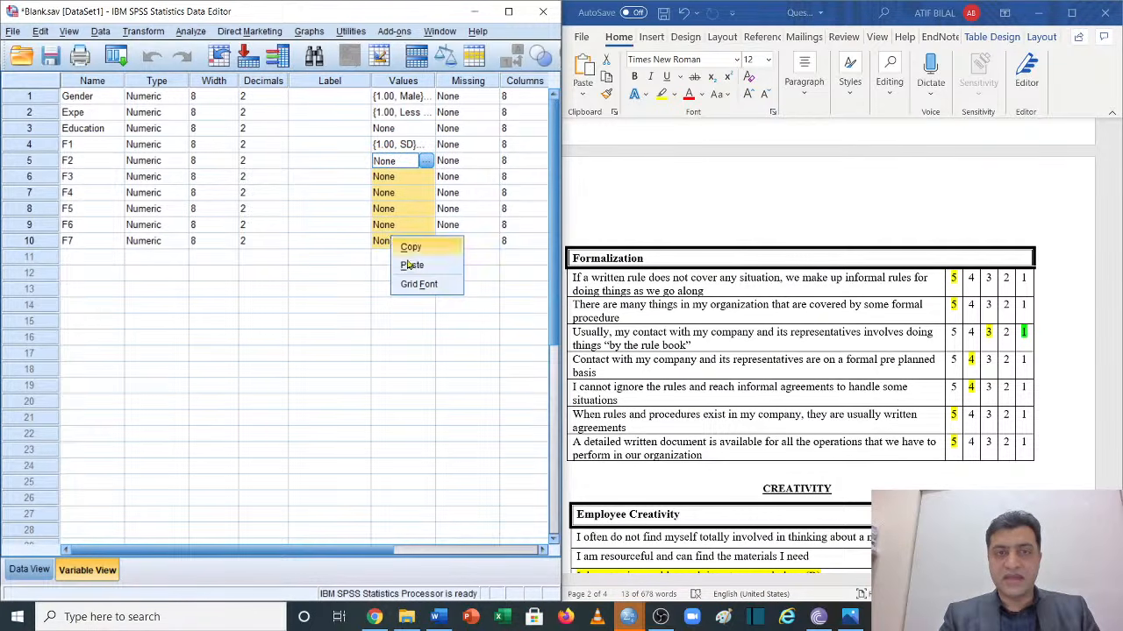
left_click(409, 265)
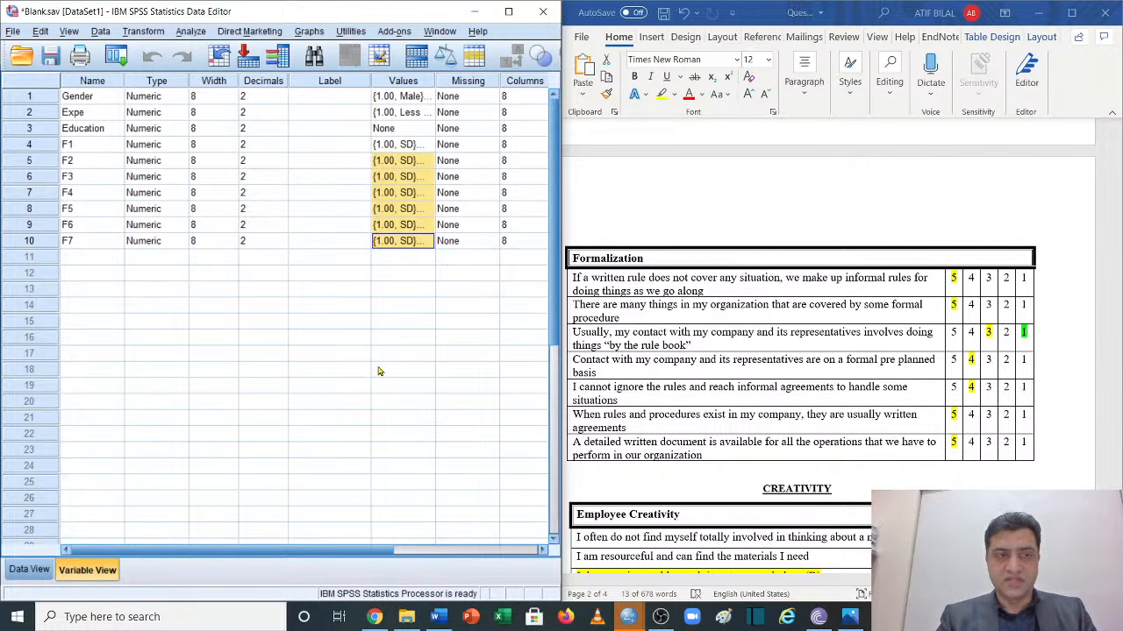
Add three variables named EC1, EC2 and EC3 below F7 for the first three Employee Creativity statements of the questionnaire
left_click(739, 409)
scroll(737, 409, "down", 6)
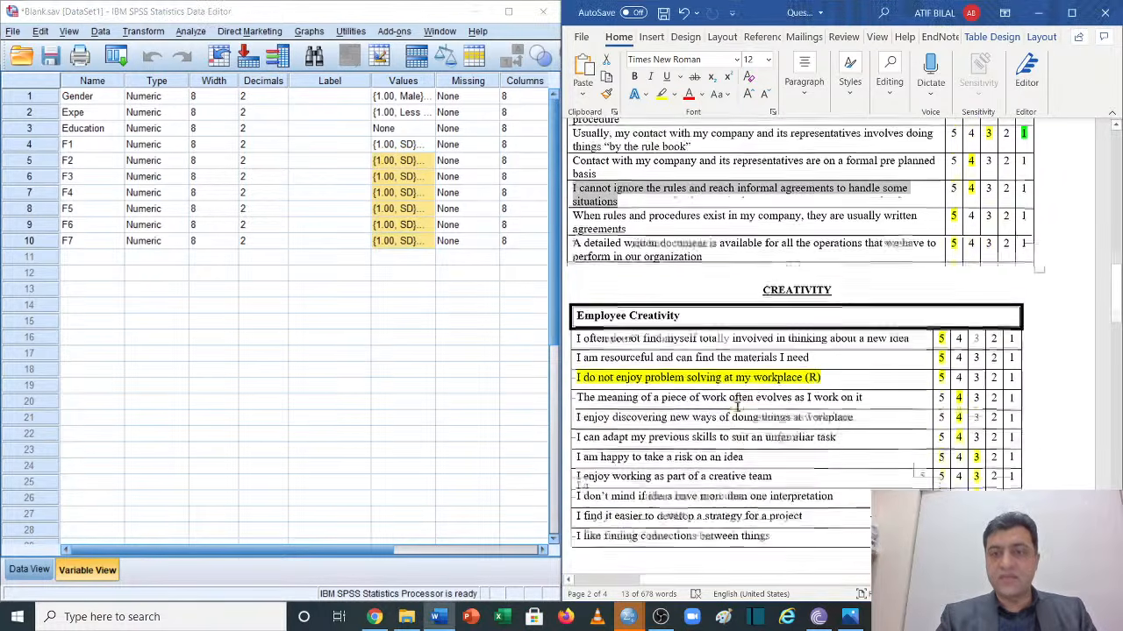
scroll(737, 409, "down", 1)
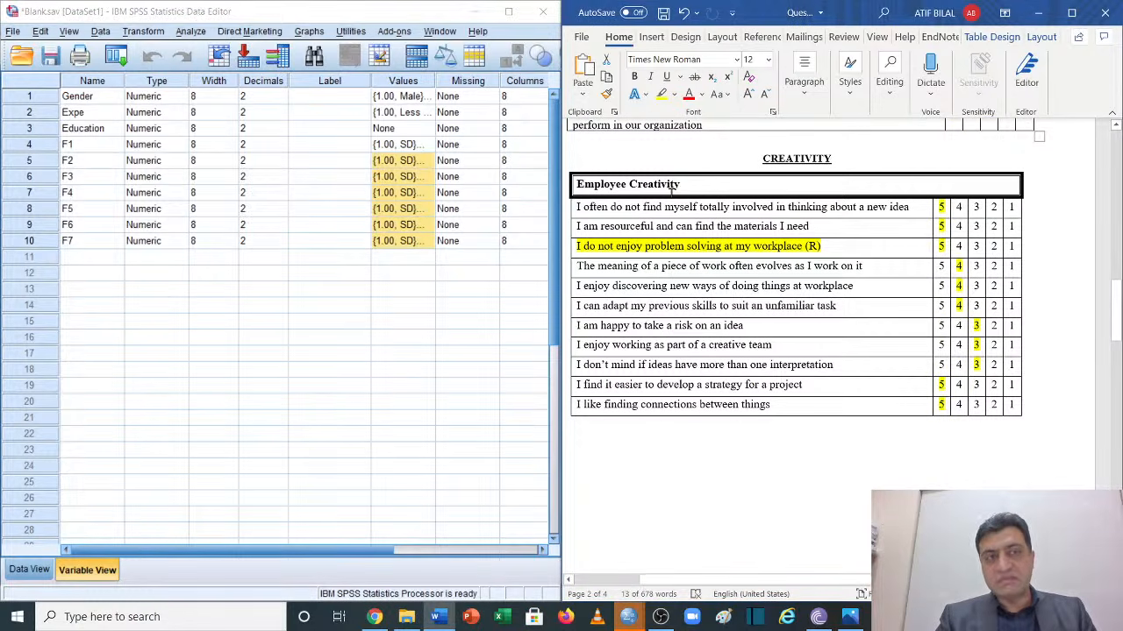
left_click(92, 263)
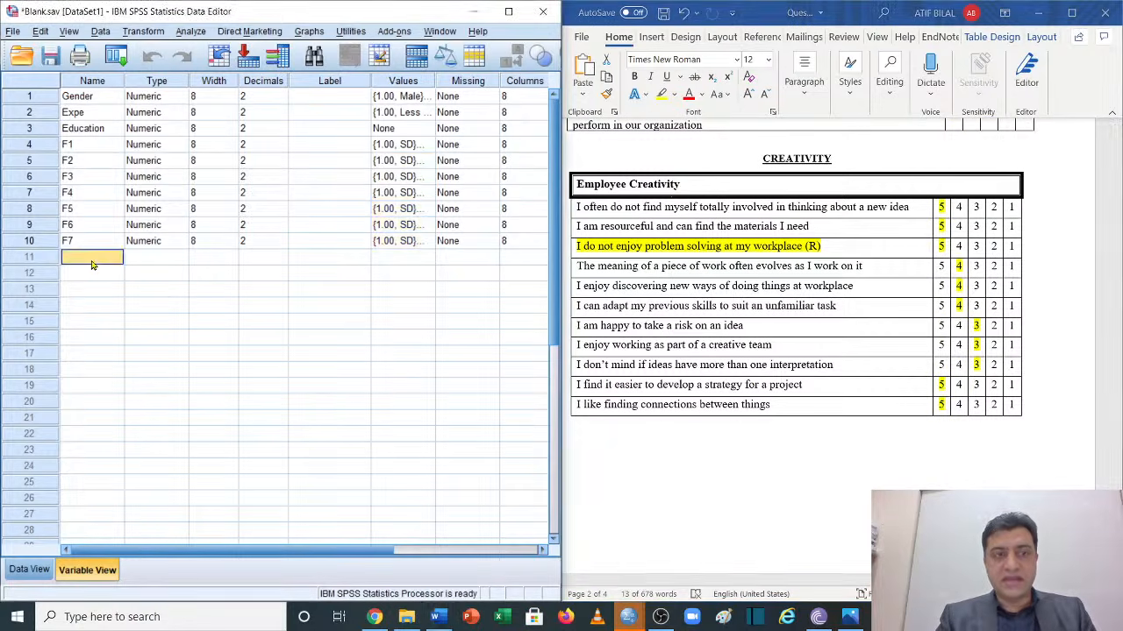
type("EC")
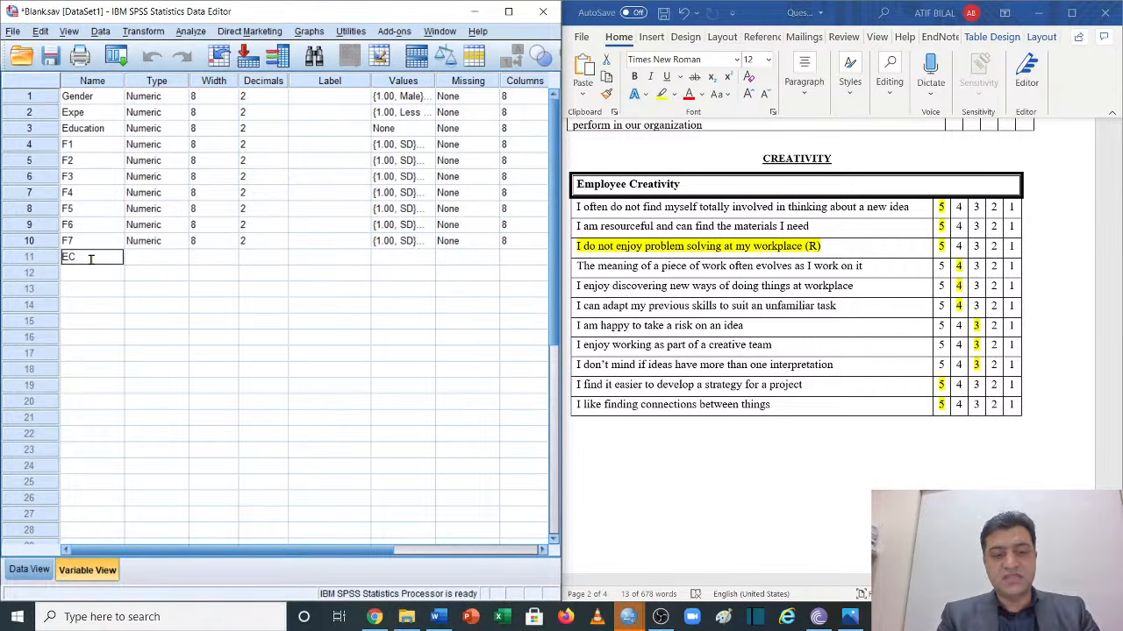
type("1")
left_click(90, 270)
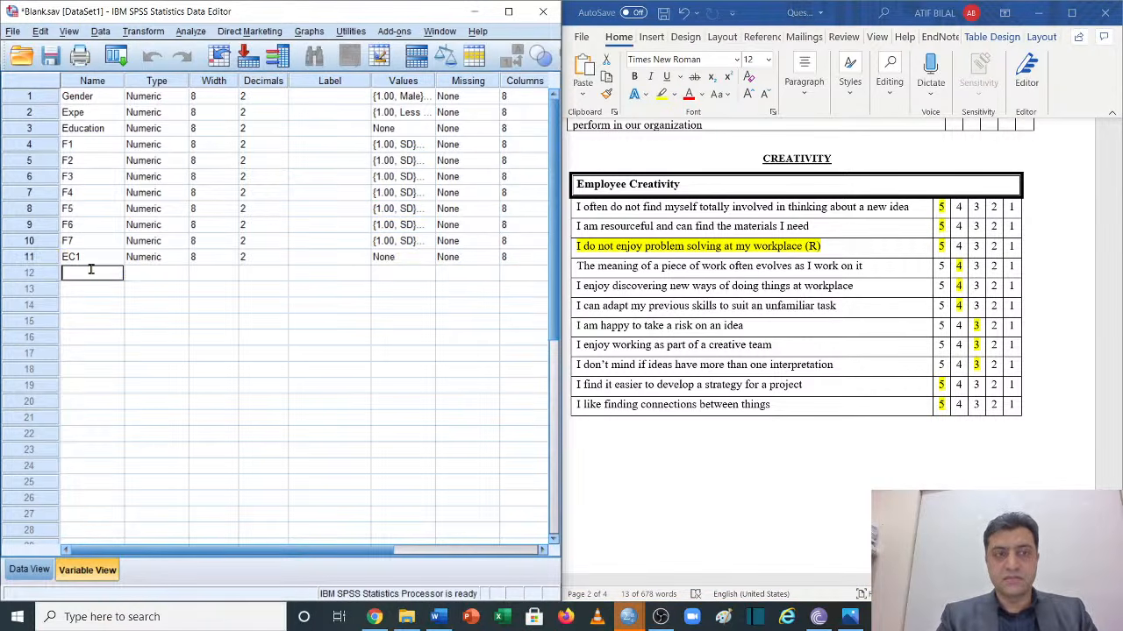
type("EC2")
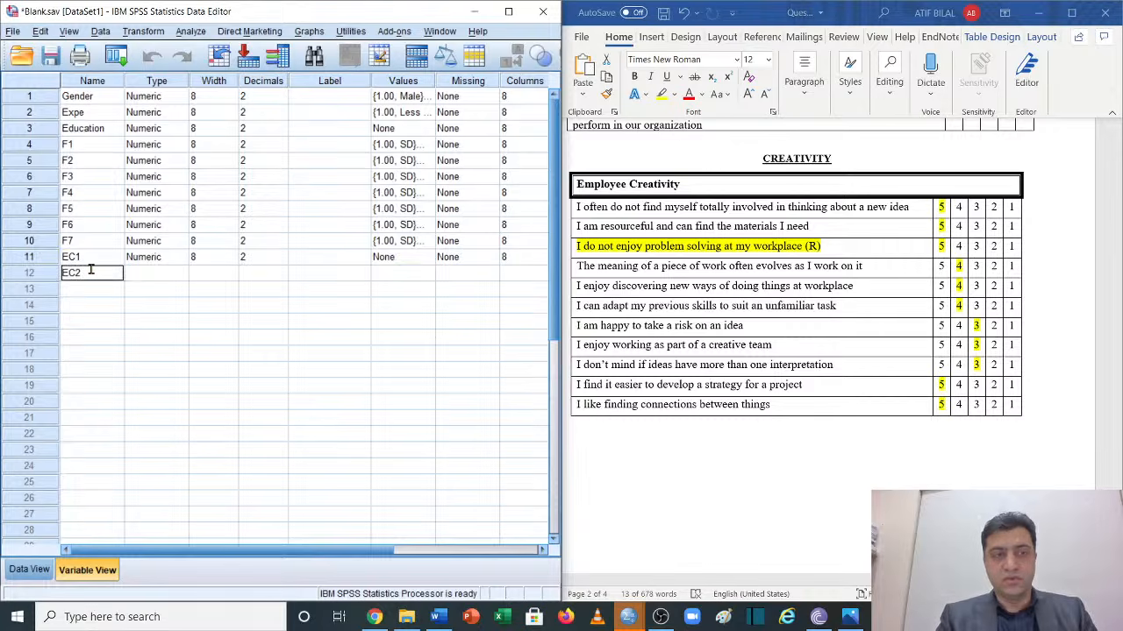
left_click(97, 292)
type("E")
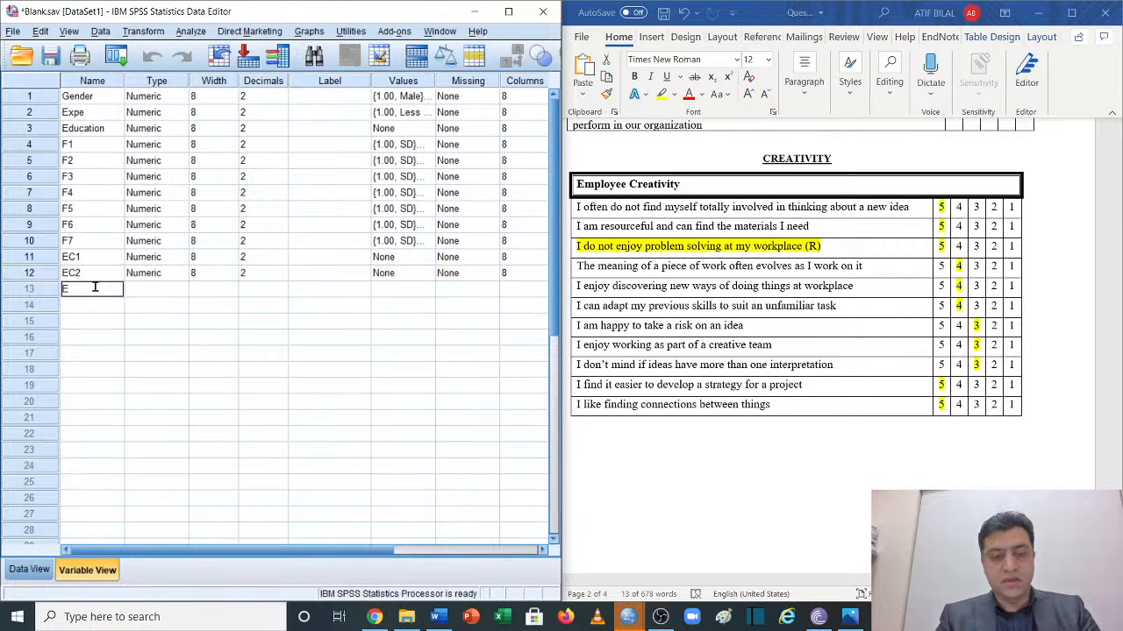
type("C3")
Add variables named EC4, EC5 and EC6 for the fourth to sixth Employee Creativity statements
left_click(94, 307)
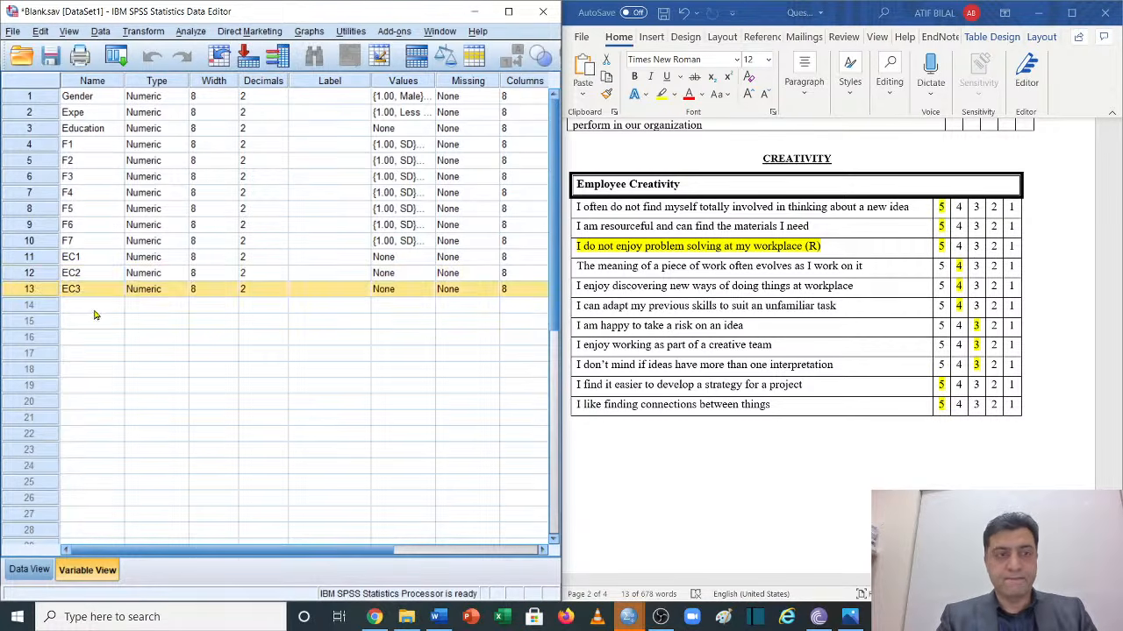
type("EC4")
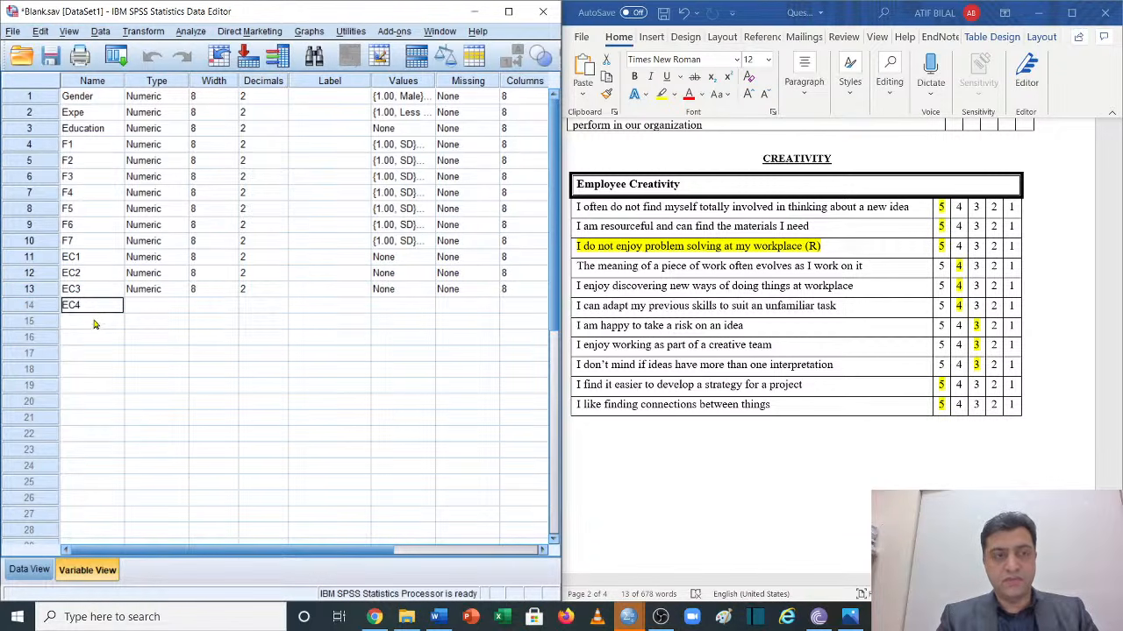
left_click(94, 325)
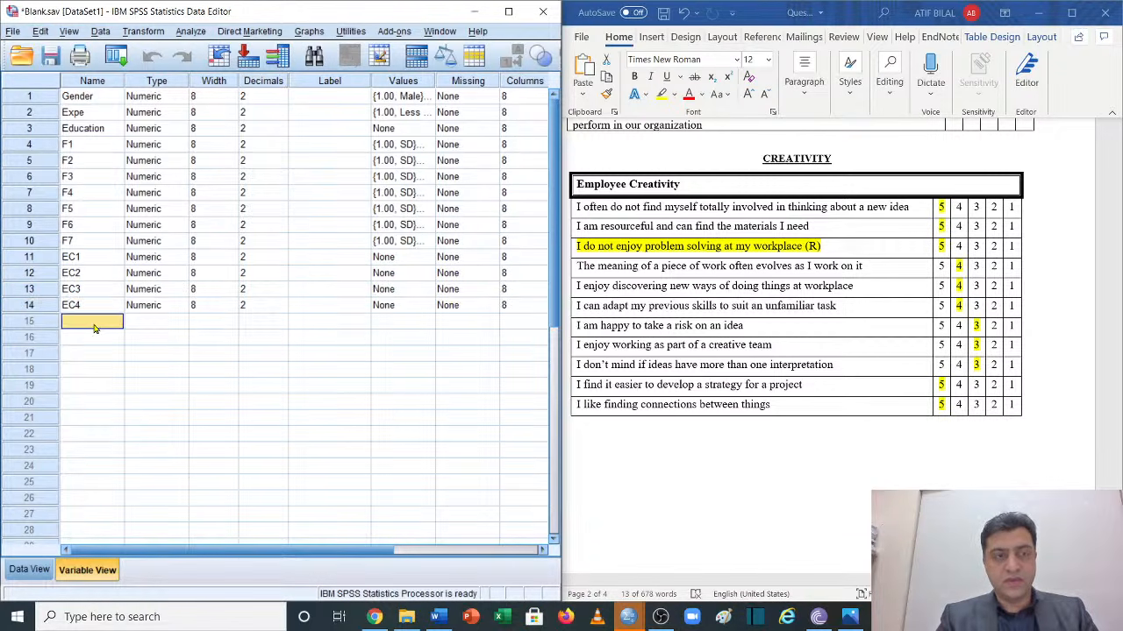
type("EC5")
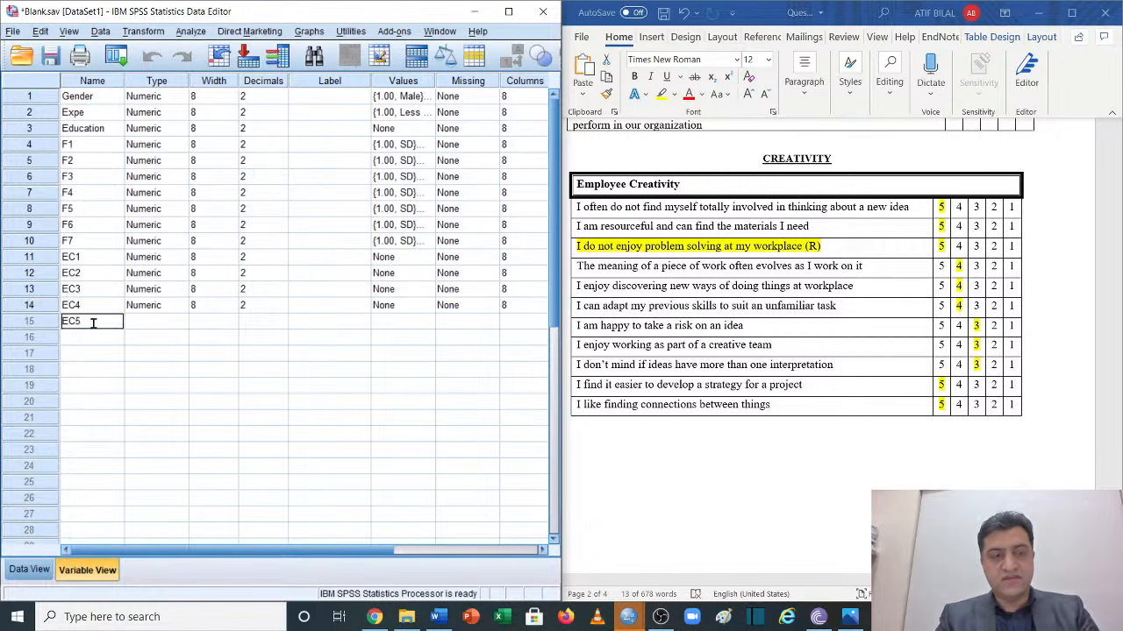
left_click(93, 338)
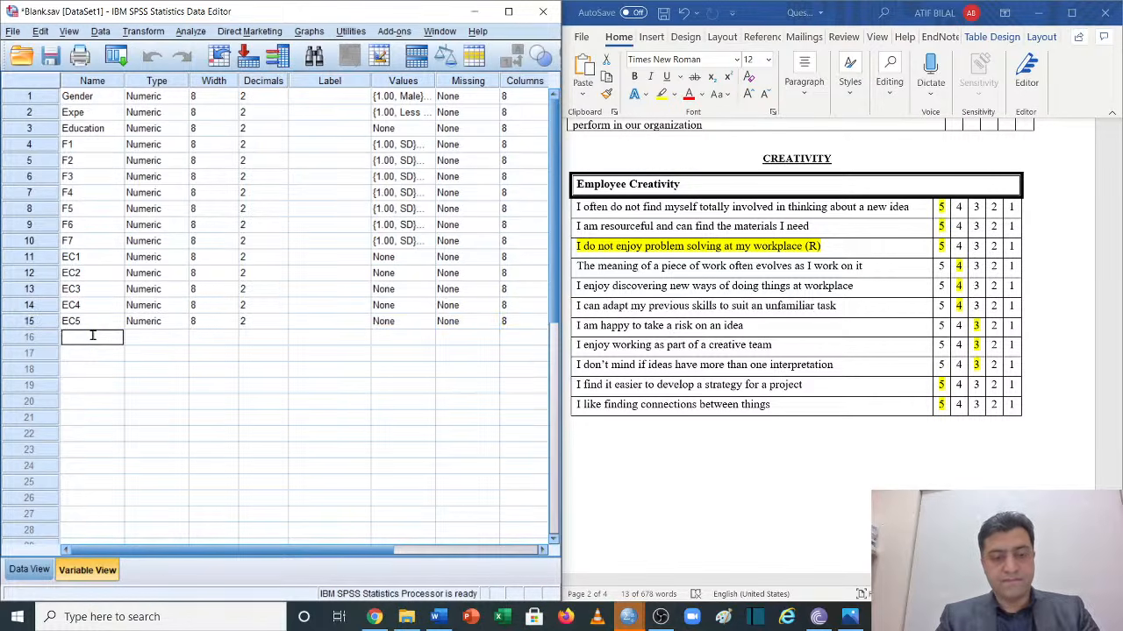
type("EC6")
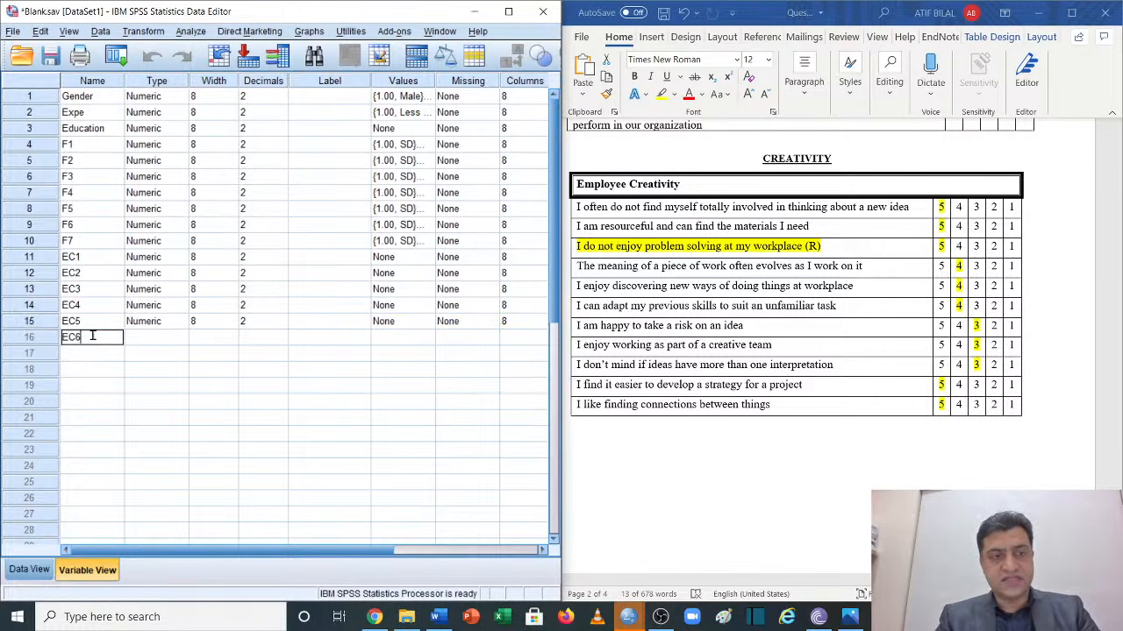
Add a variable named EC11 directly below EC6 for the last Employee Creativity statement and bring the questionnaire's Organizational Innovation section into view
left_click(93, 362)
scroll(92, 362, "down", 1)
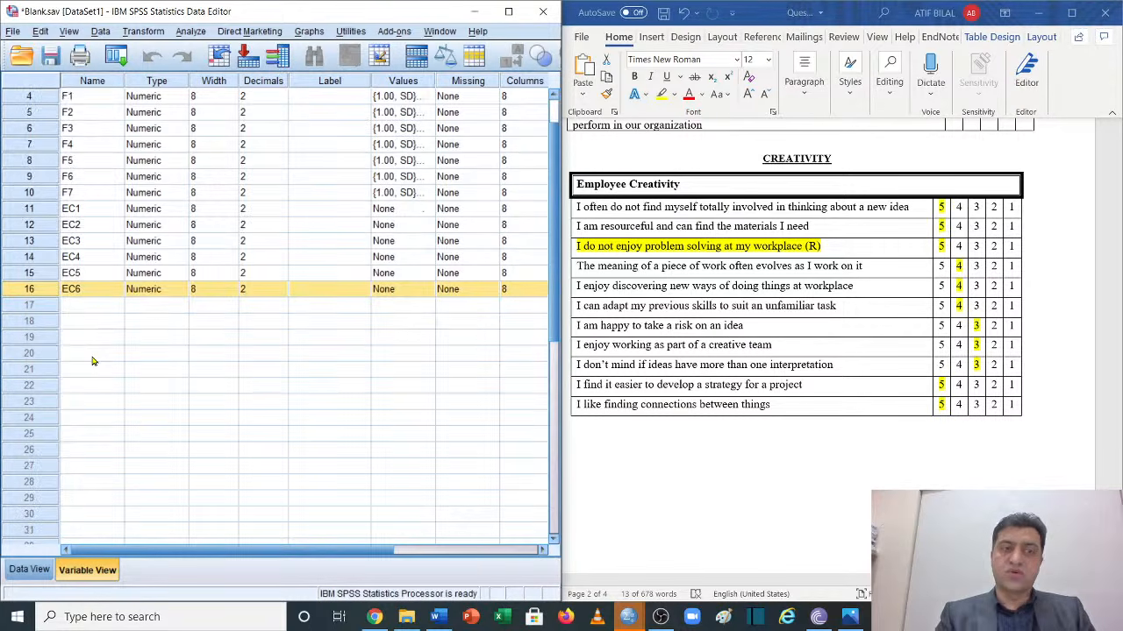
left_click(93, 308)
type("EC11")
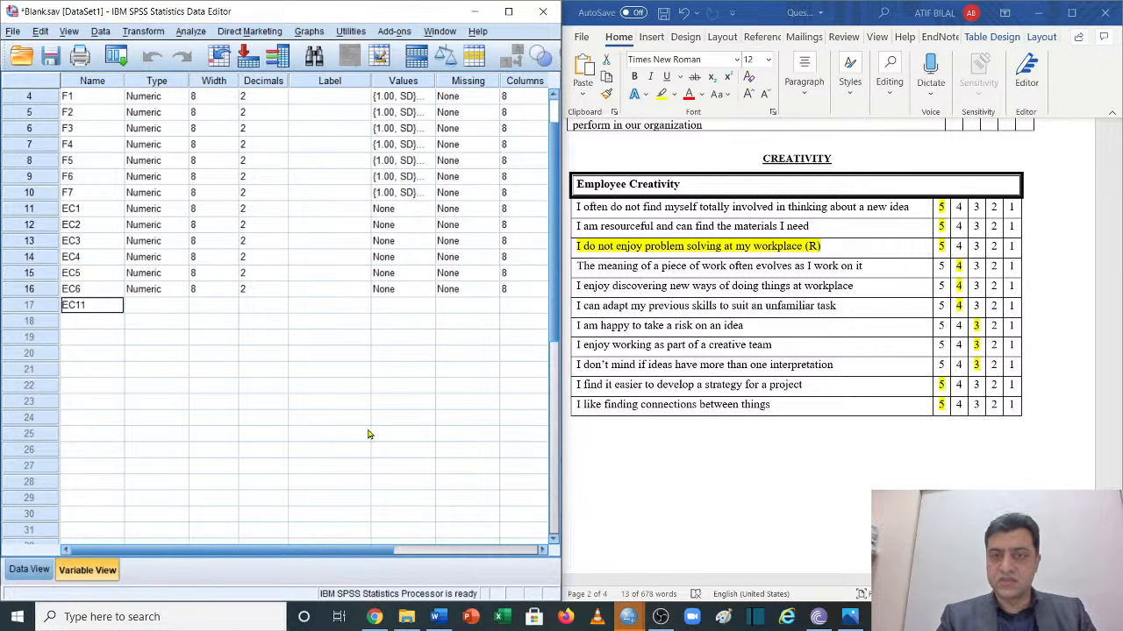
scroll(743, 519, "down", 6)
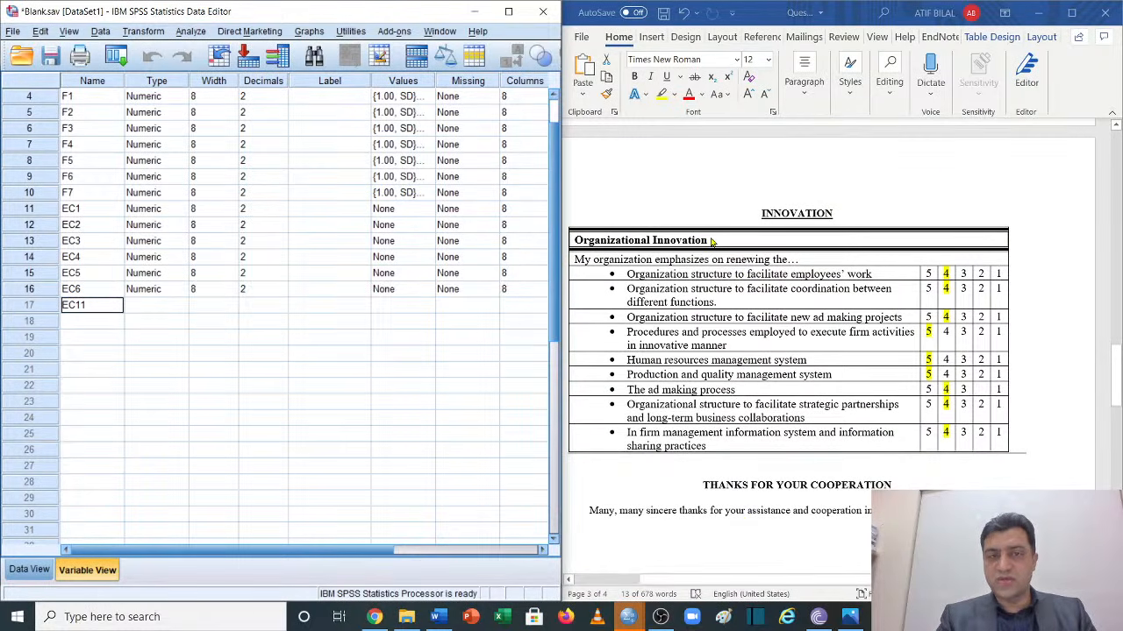
type("11")
Add variables named OI1, OI2 and OI3 below EC11 for the first three Organizational Innovation items
left_click(88, 327)
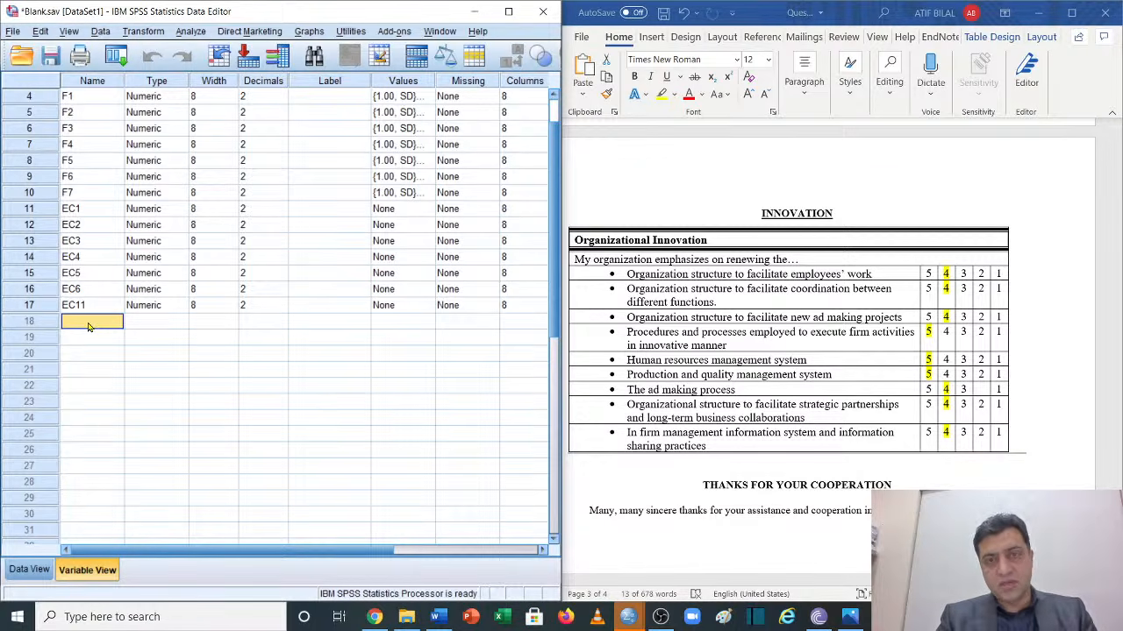
type("OI1")
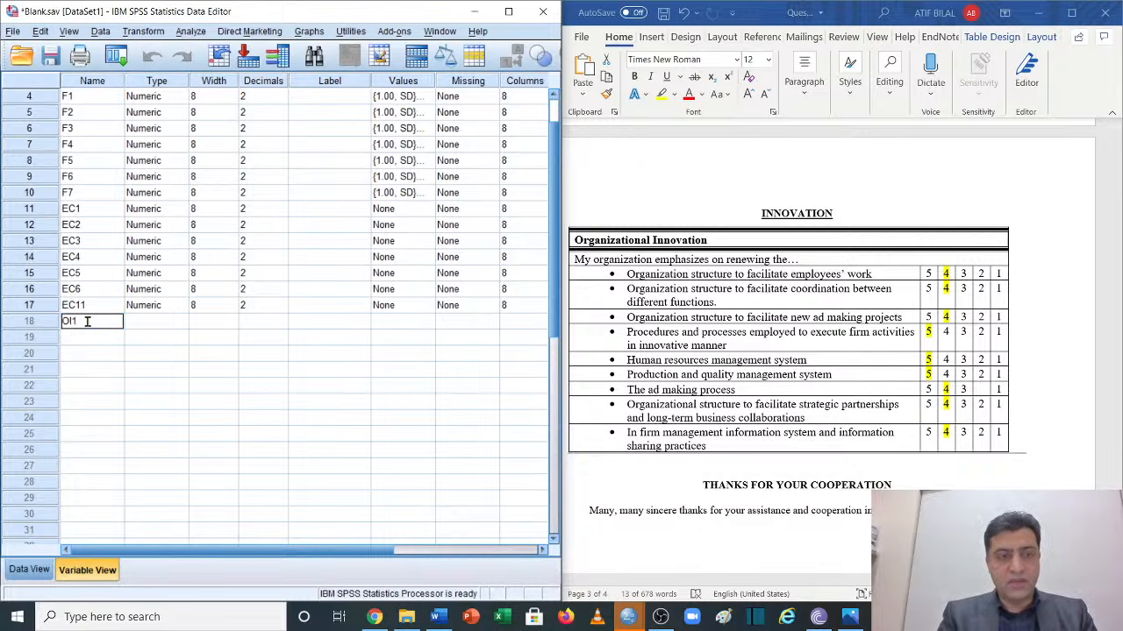
key("Return")
left_click(89, 337)
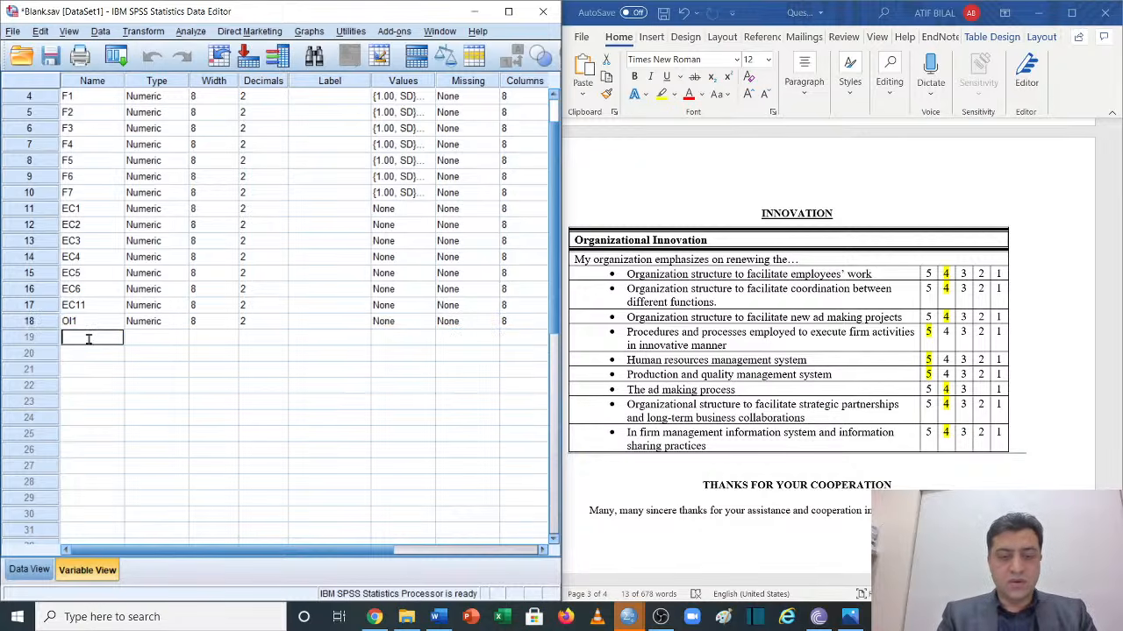
type("OI2")
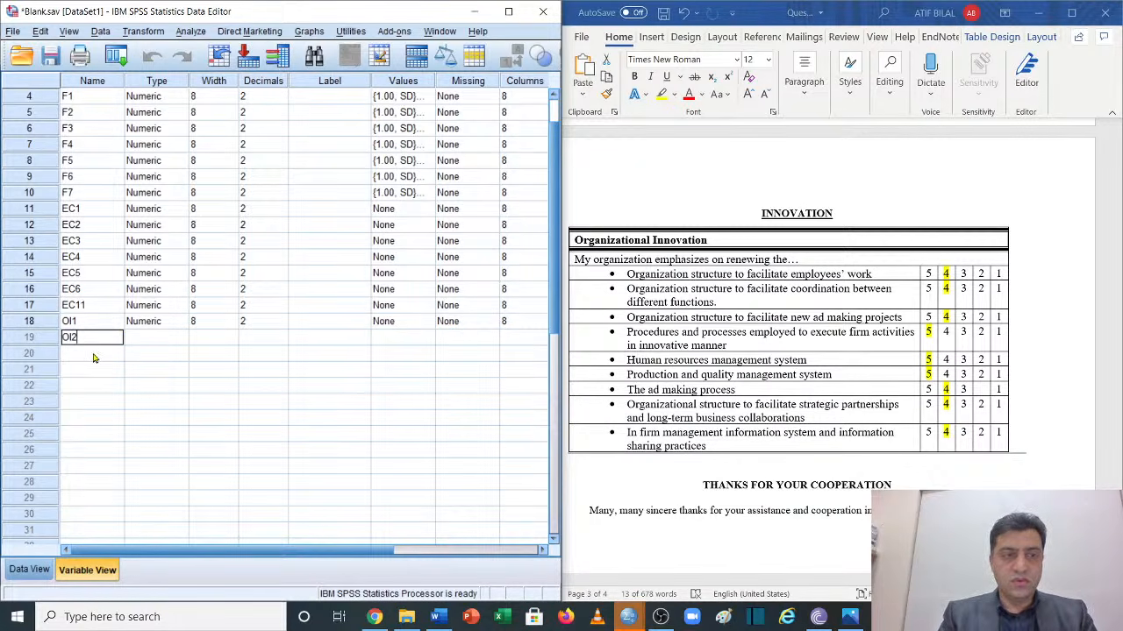
left_click(92, 352)
type("OI3")
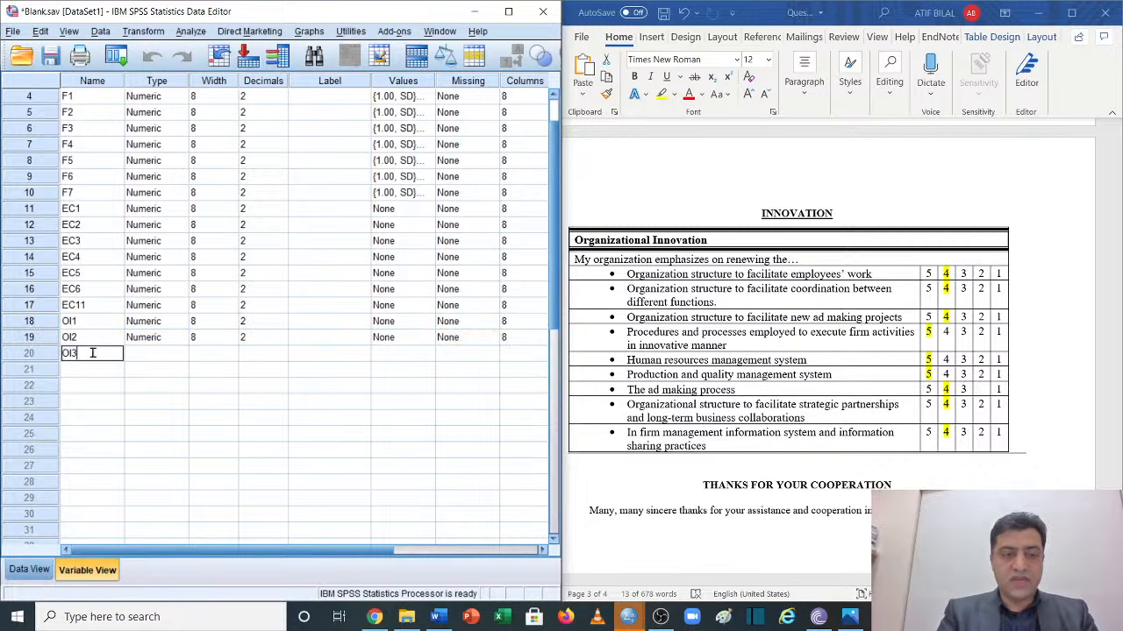
Add a variable named OI10 below OI3 to close the Organizational Innovation set
left_click(93, 368)
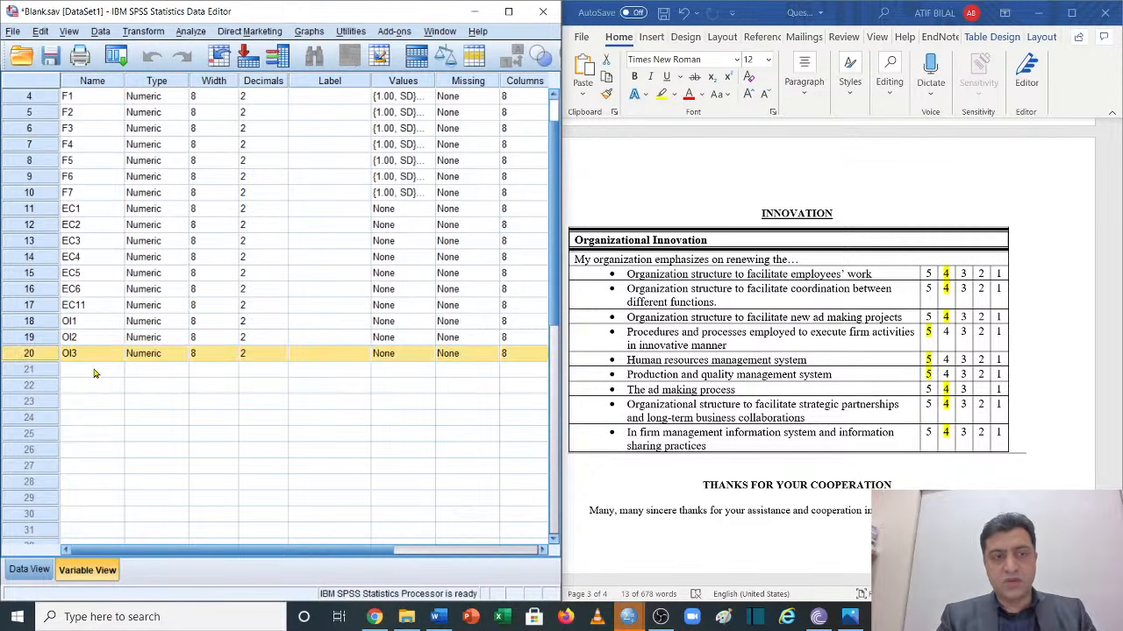
type("OI")
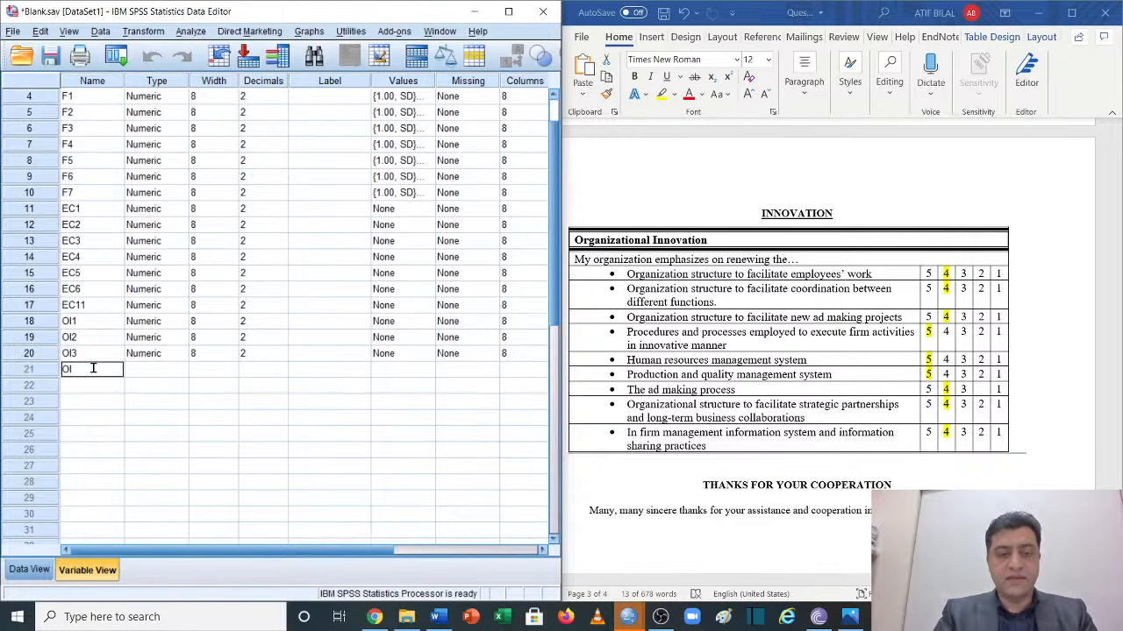
type("10")
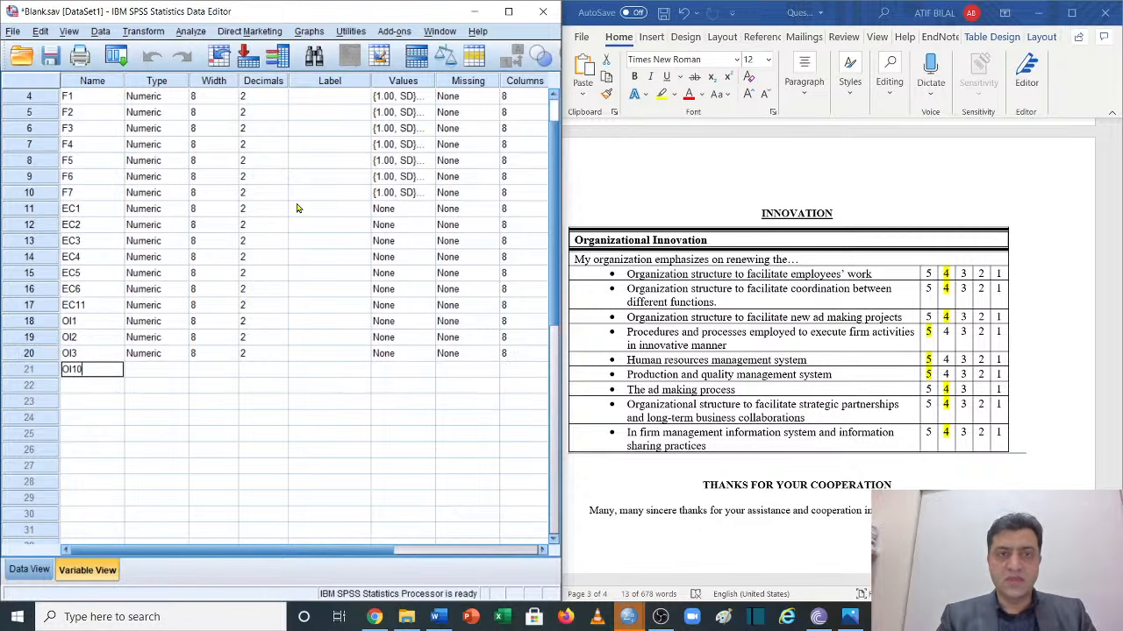
Paste the copied F1 value labels onto all variables from EC1 through OI10
left_click_drag(399, 209, 403, 370)
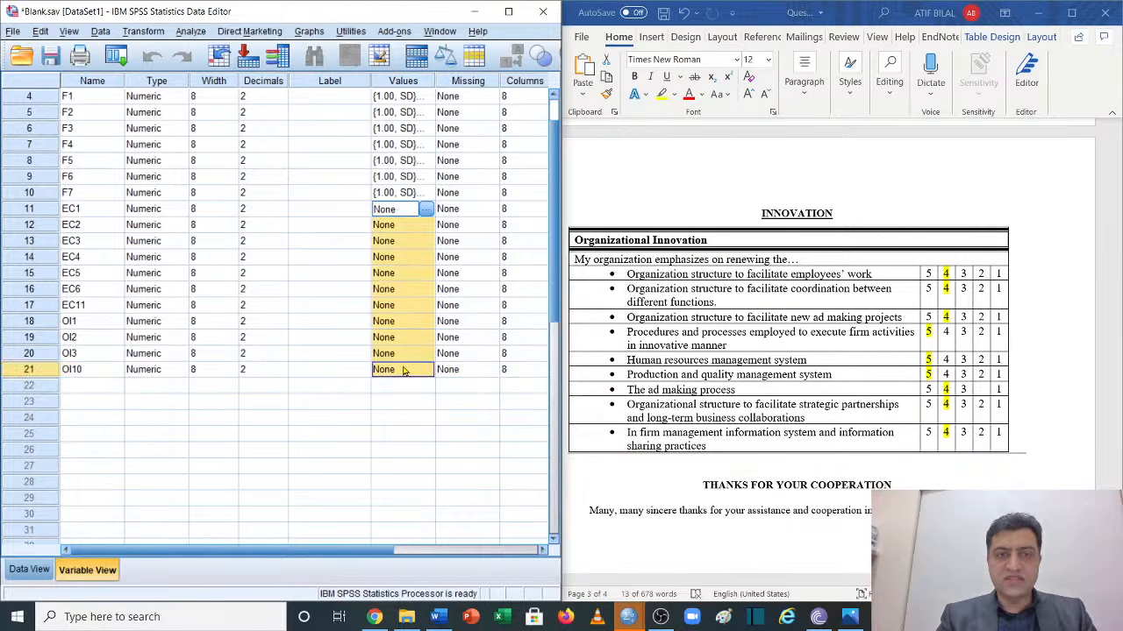
right_click(404, 369)
left_click(421, 394)
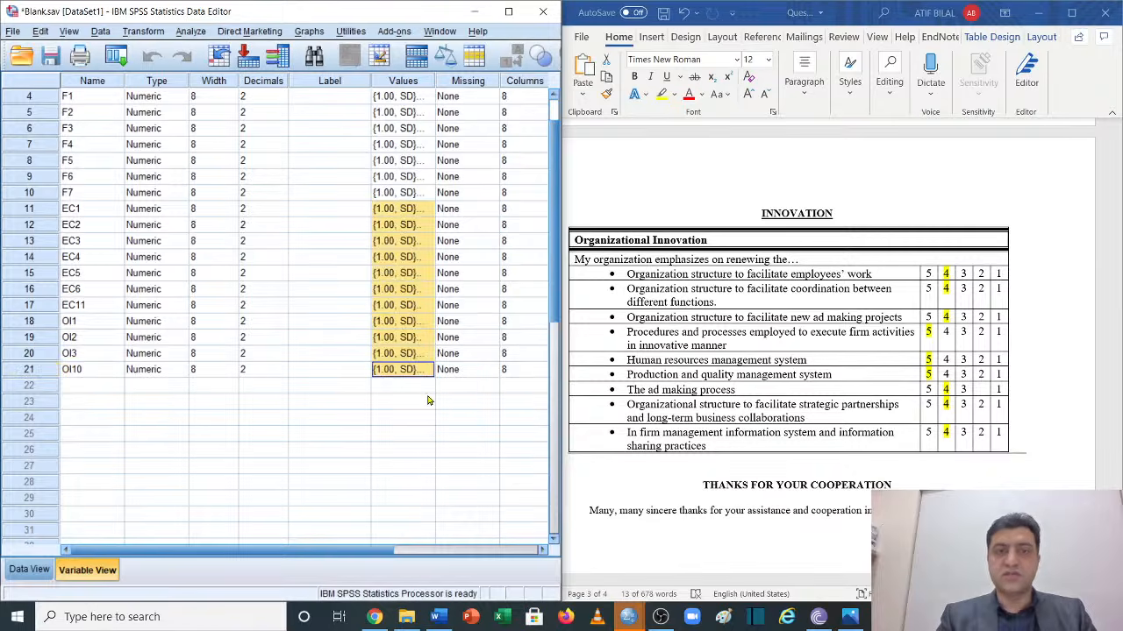
scroll(402, 250, "up", 1)
scroll(402, 250, "down", 1)
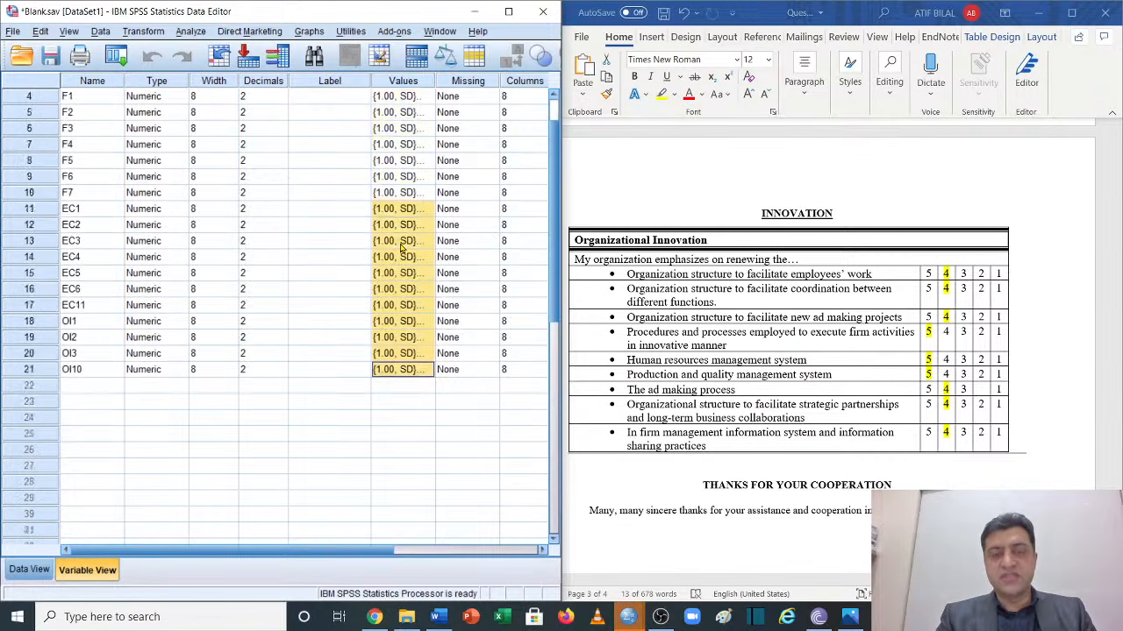
scroll(402, 250, "up", 1)
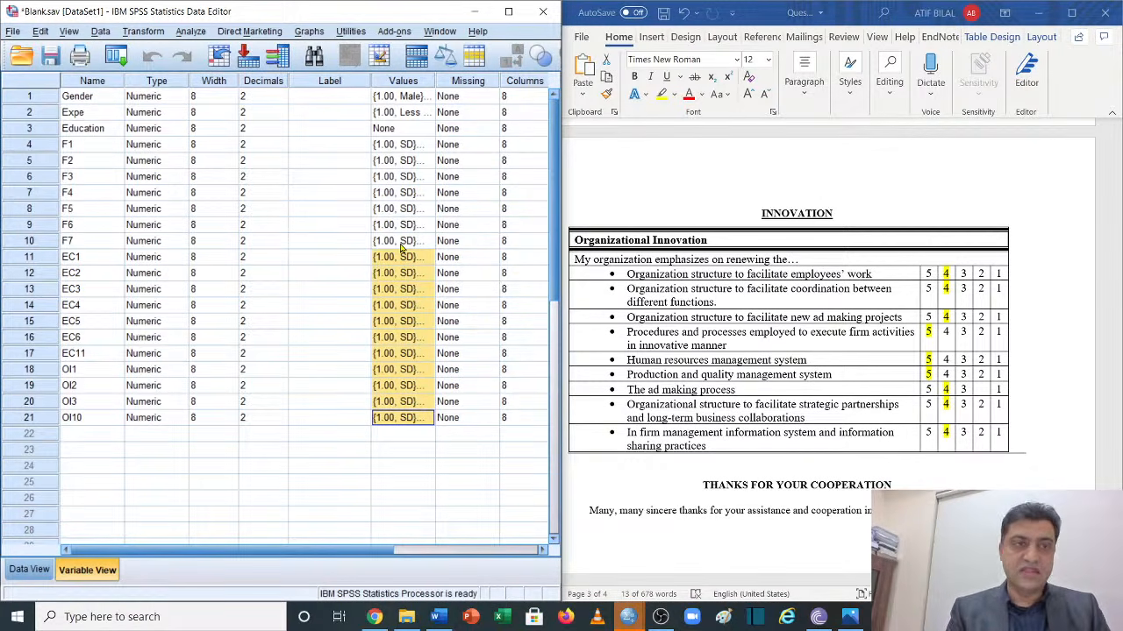
left_click(333, 337)
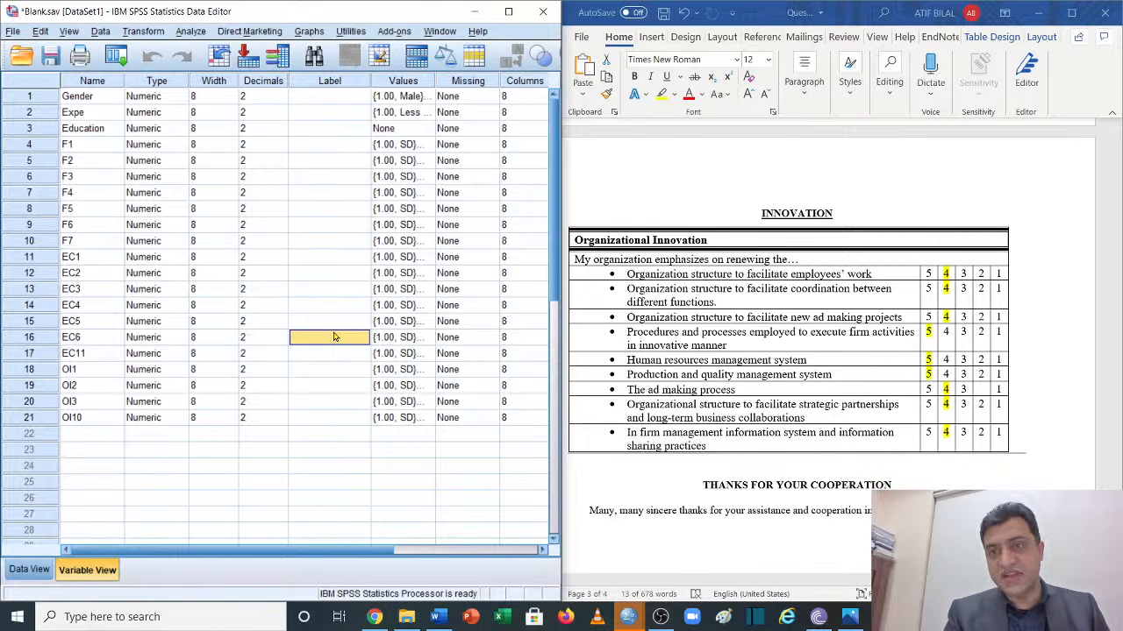
left_click(334, 423)
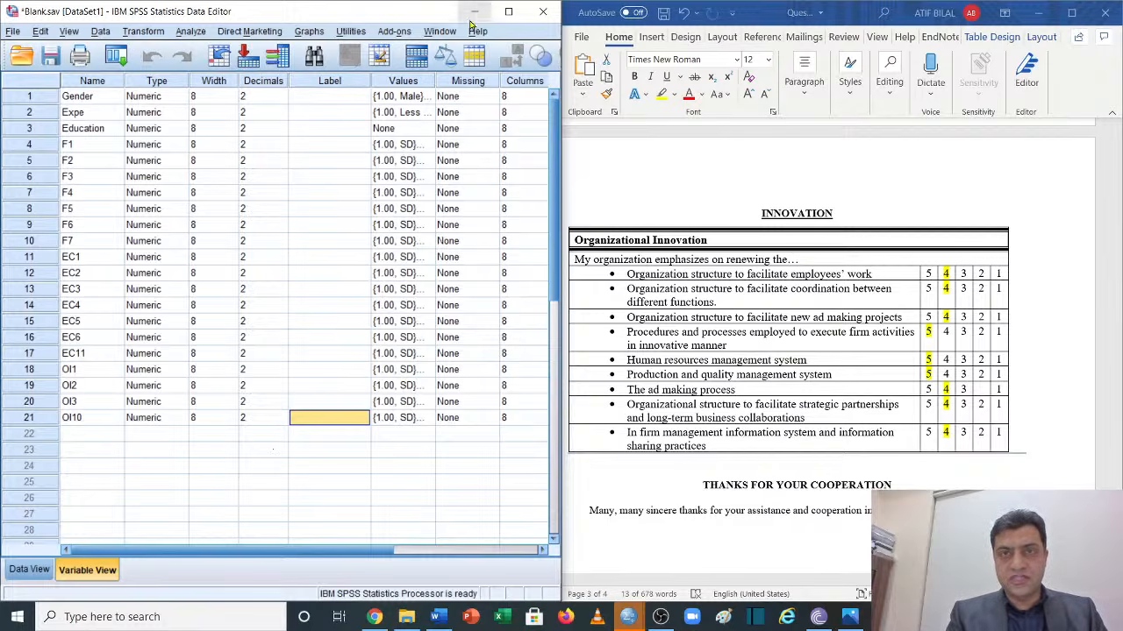
Maximize the Data Editor window and switch from the variable definitions to the data sheet
left_click(510, 12)
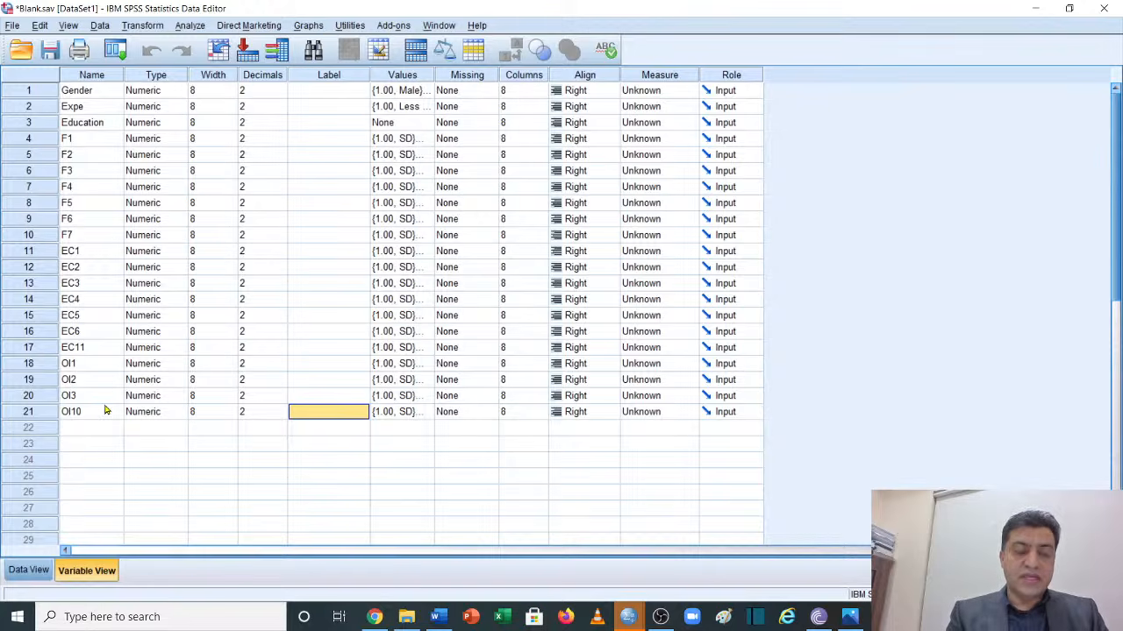
left_click(29, 571)
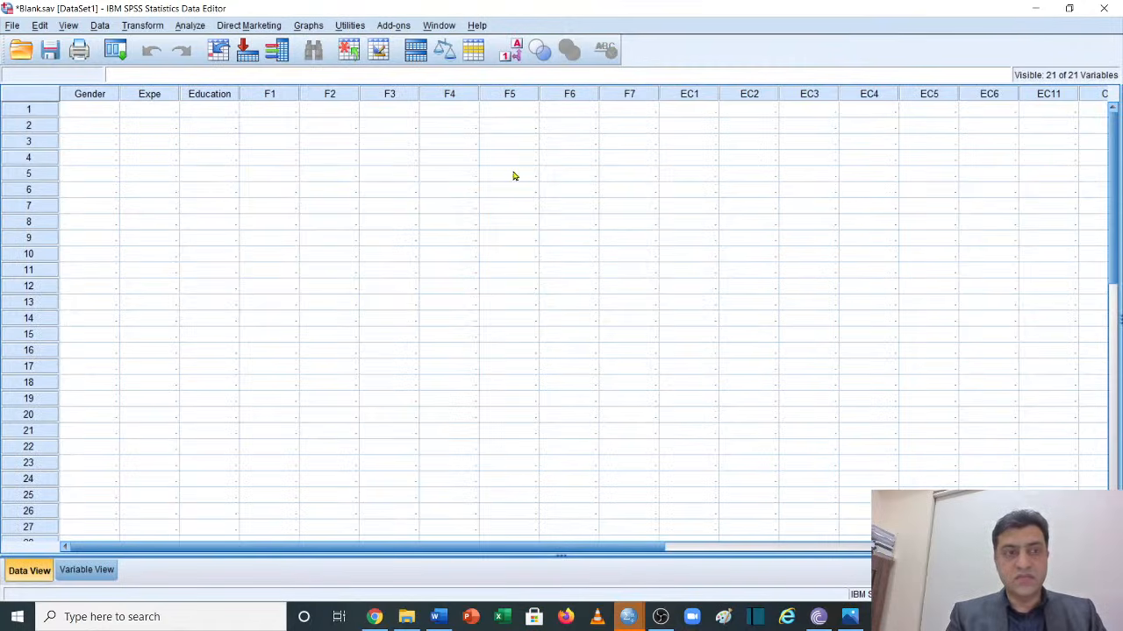
scroll(422, 376, "down", 12)
scroll(422, 375, "up", 12)
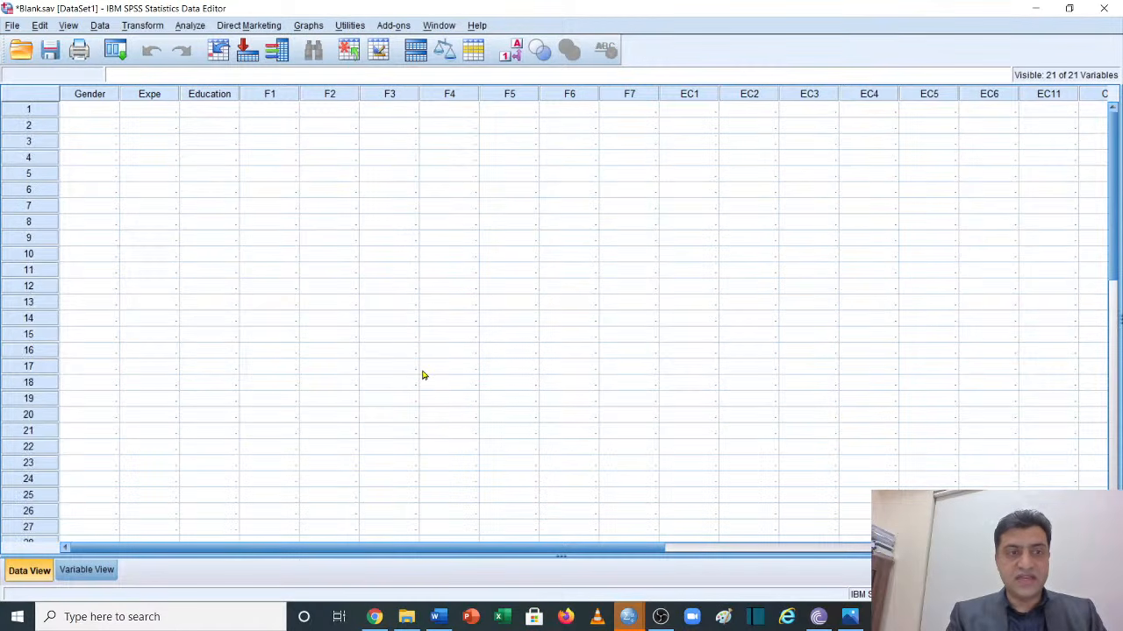
Clear the empty cases in rows 1 through 28 from the data sheet
left_click_drag(40, 110, 47, 424)
right_click(48, 423)
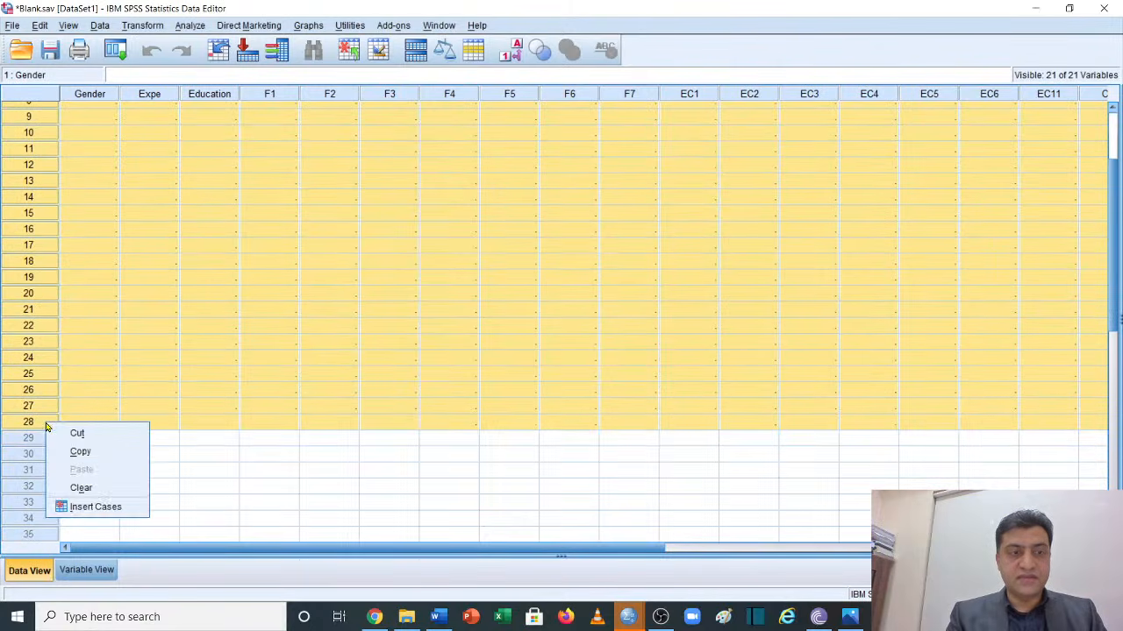
left_click(100, 489)
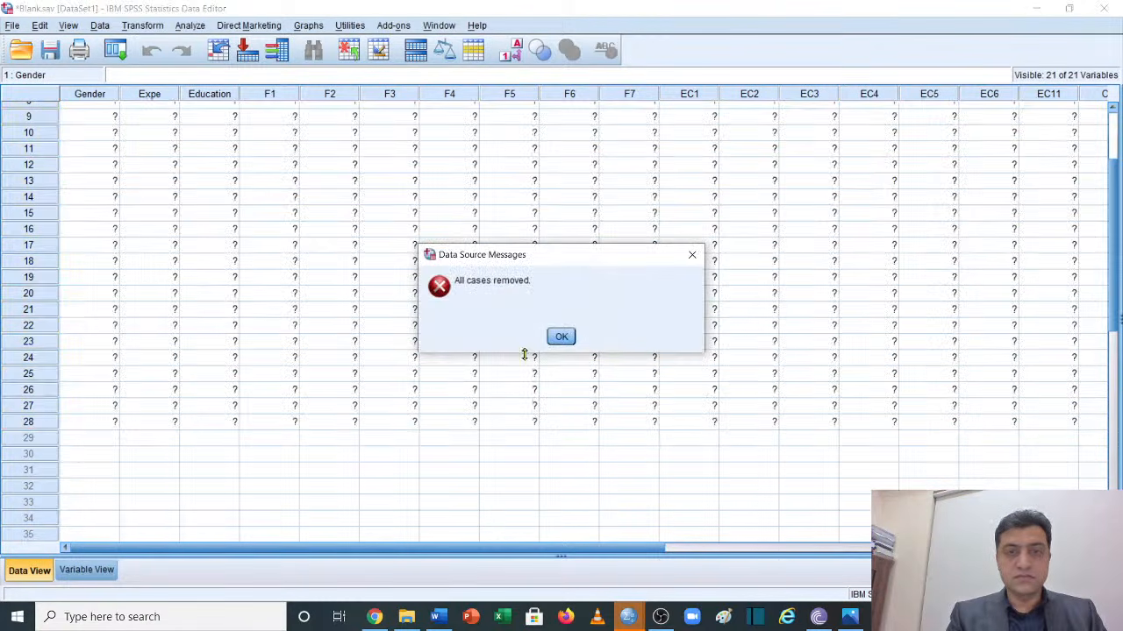
left_click(562, 338)
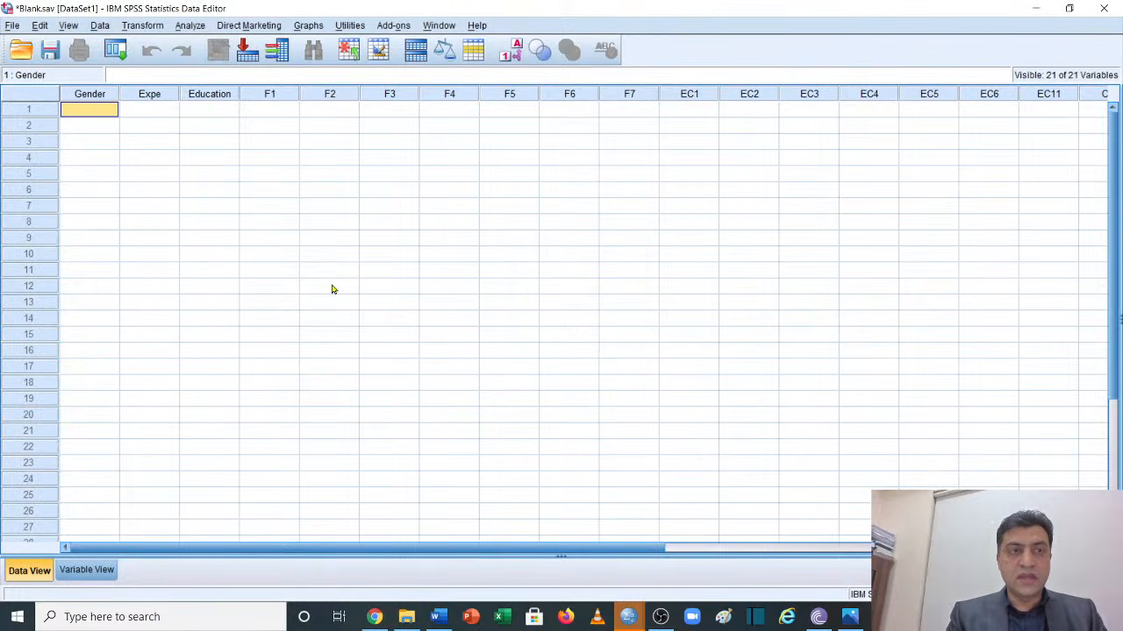
Compare the variable names in the variable definitions with the column headings of the data sheet
left_click(96, 572)
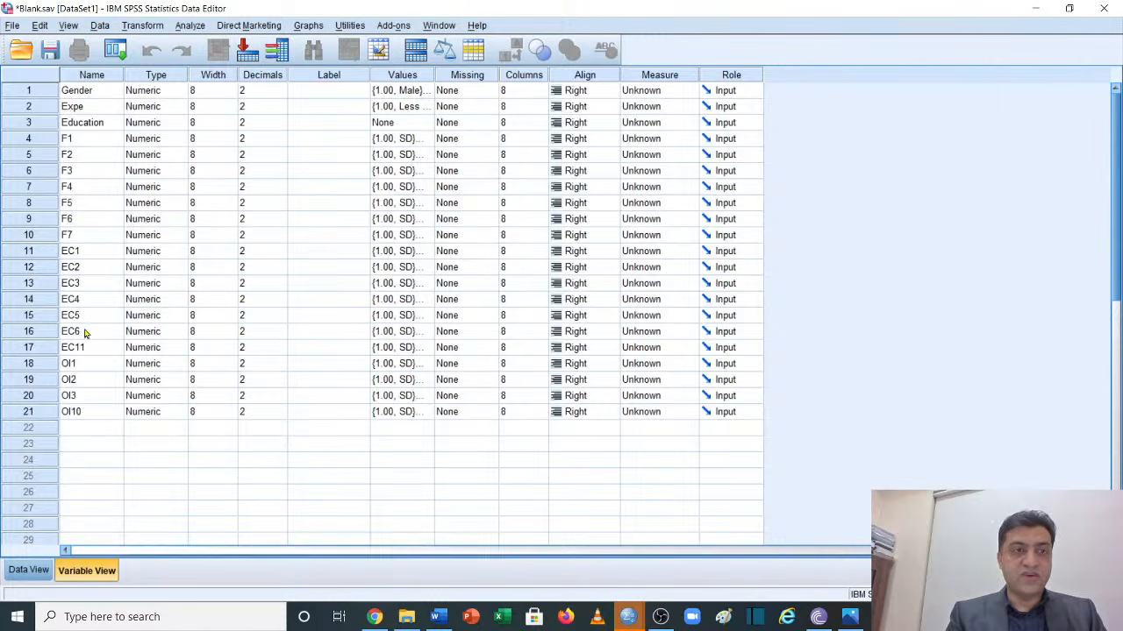
left_click(29, 571)
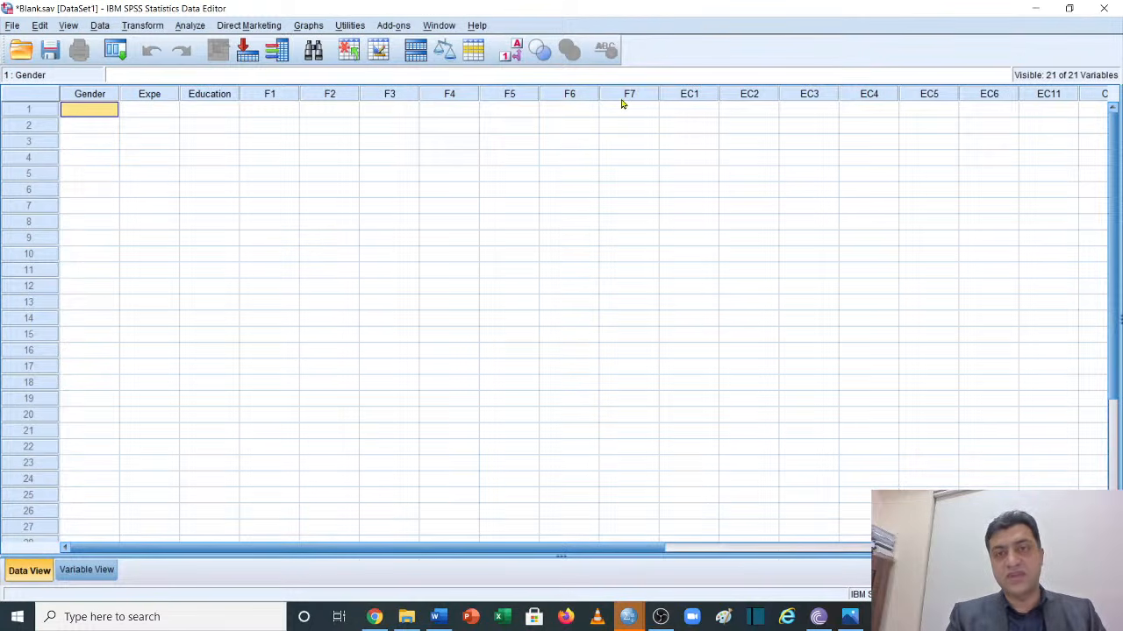
left_click(584, 334)
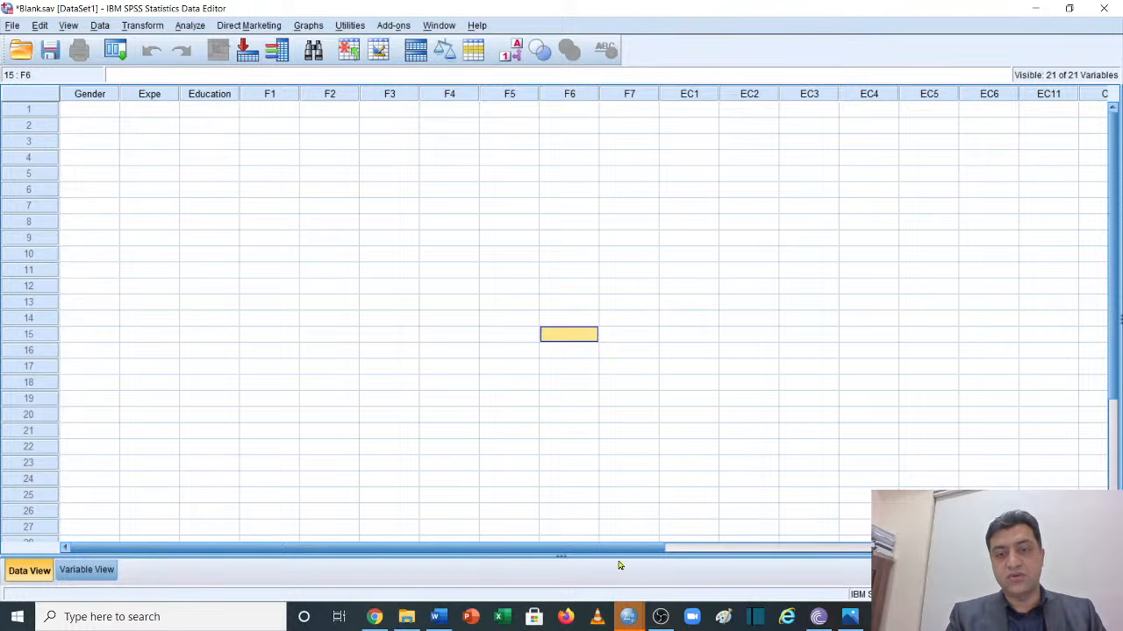
left_click_drag(618, 551, 481, 488)
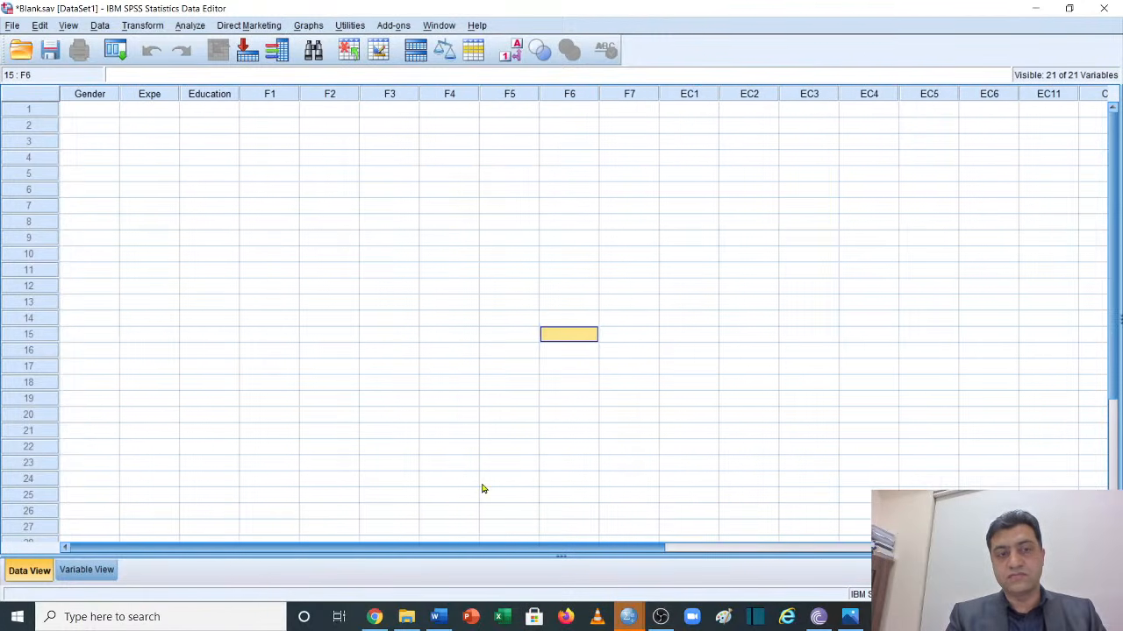
left_click(103, 575)
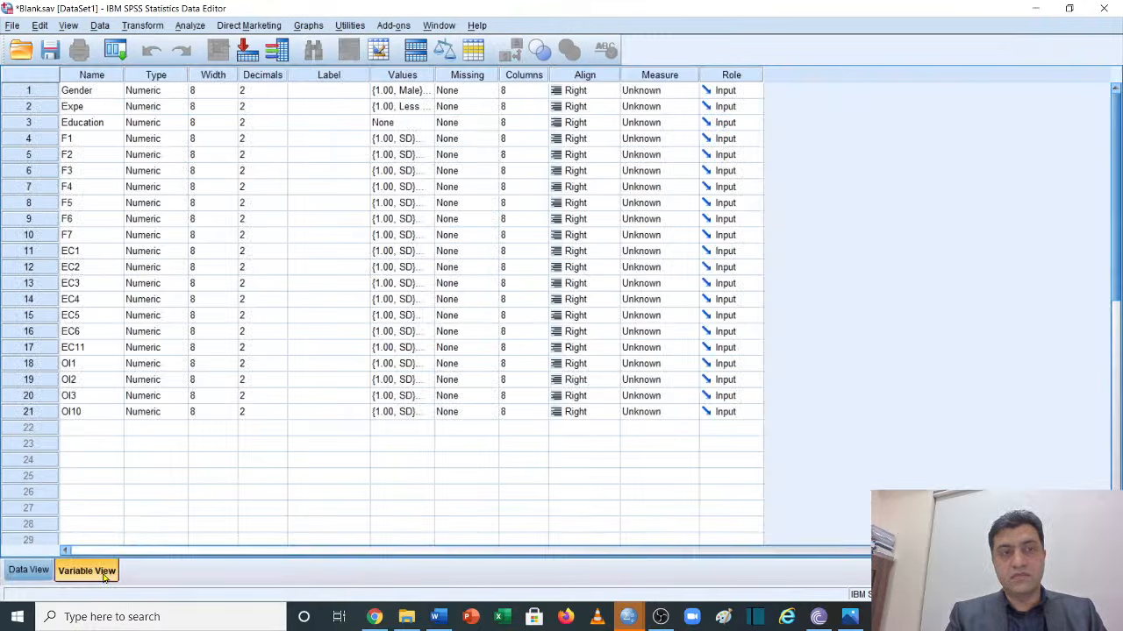
left_click(88, 91)
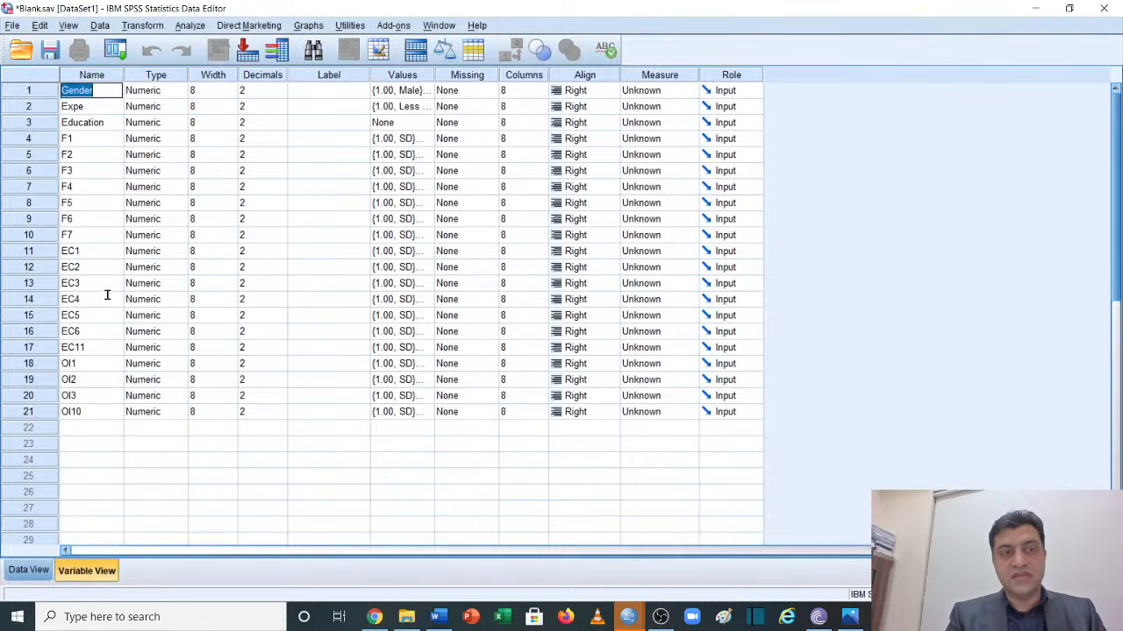
left_click(33, 571)
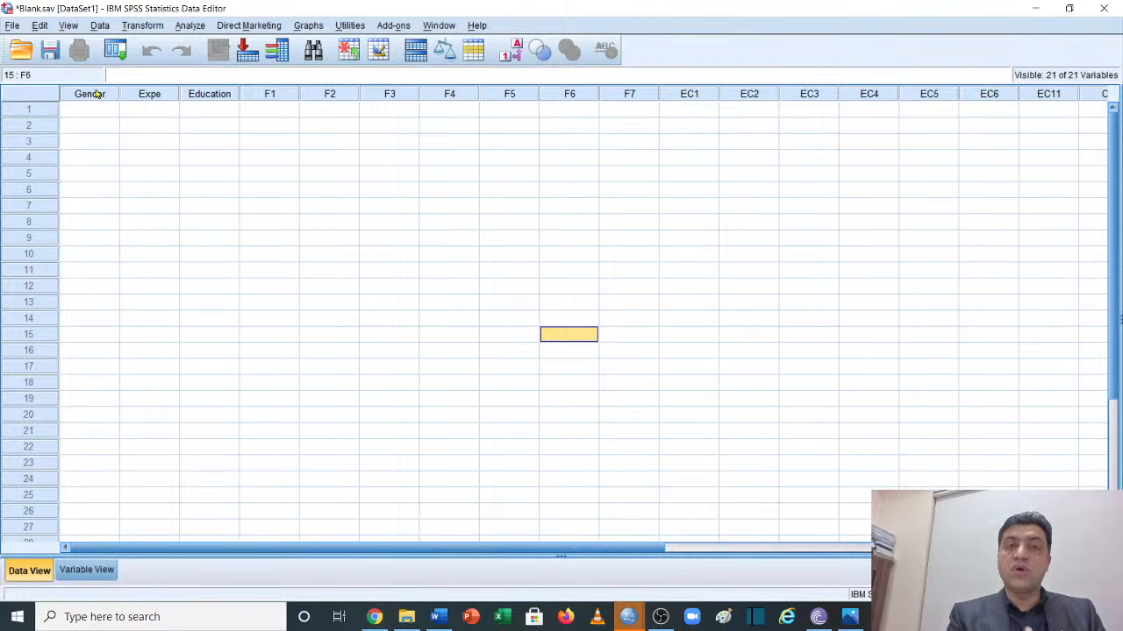
left_click(91, 572)
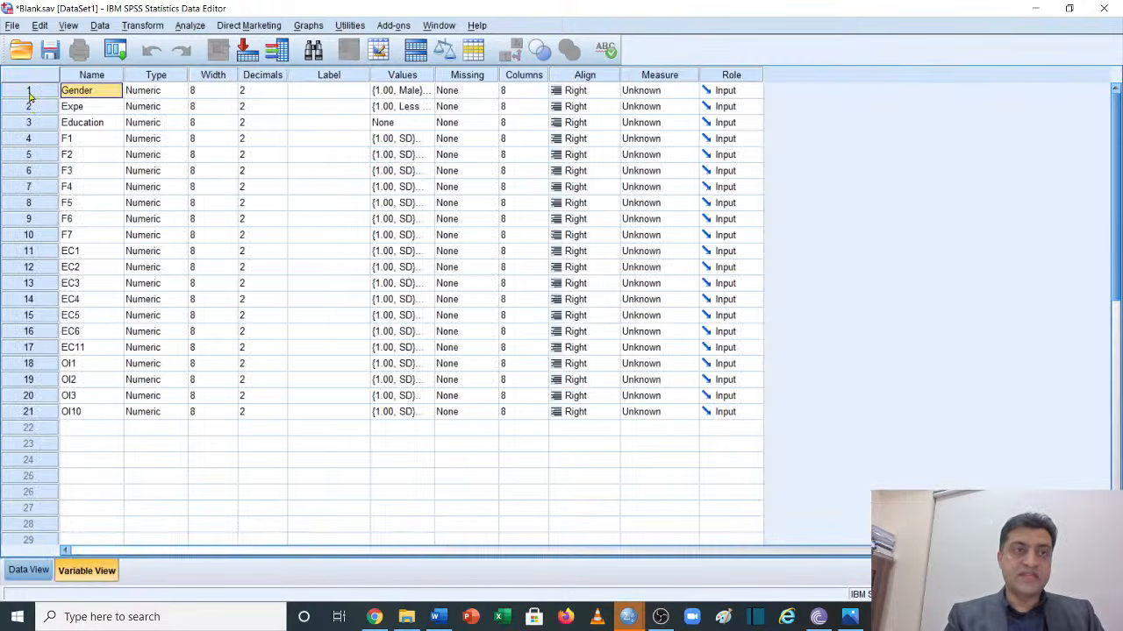
Highlight all variable rows from Gender to OI10 and case rows 1 through 22 to compare the roles of rows in both views
left_click_drag(29, 91, 40, 411)
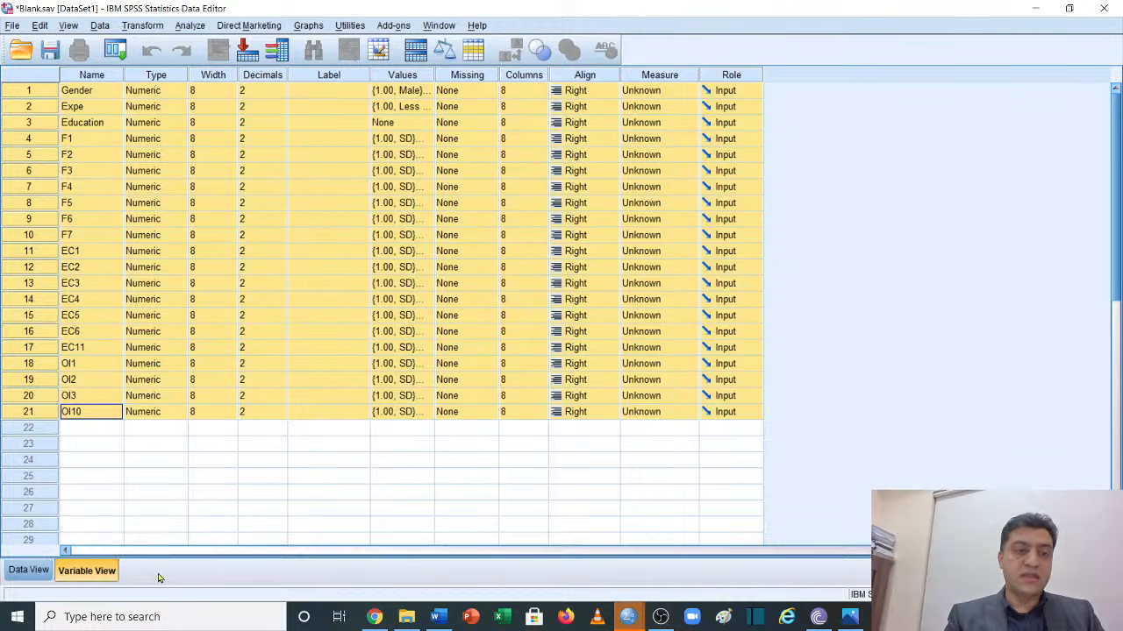
left_click(28, 570)
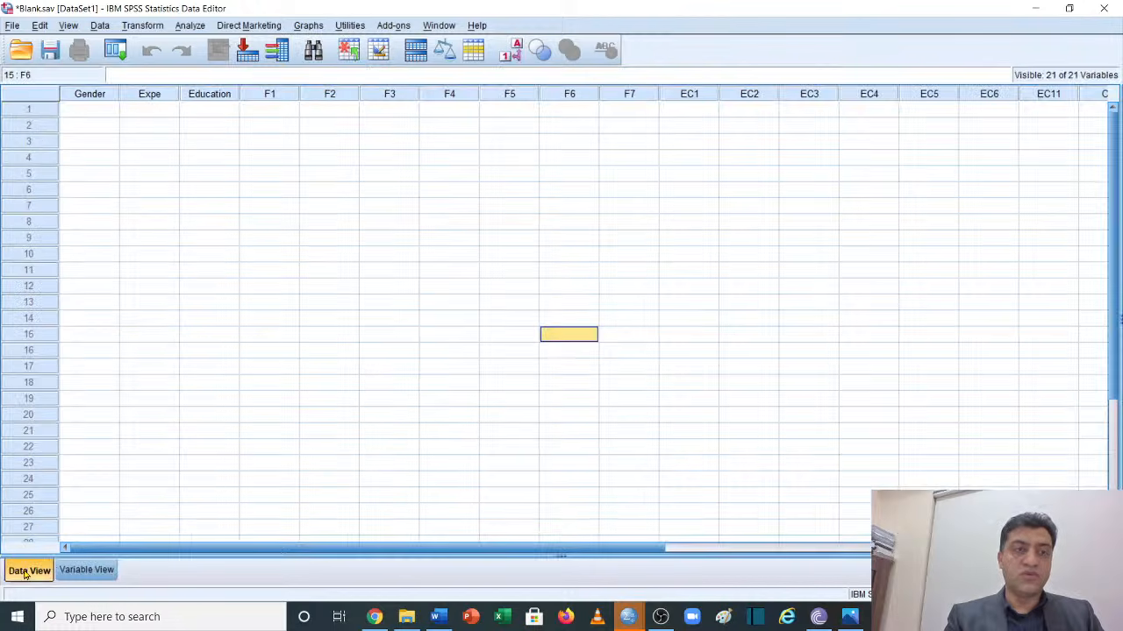
left_click_drag(35, 113, 42, 451)
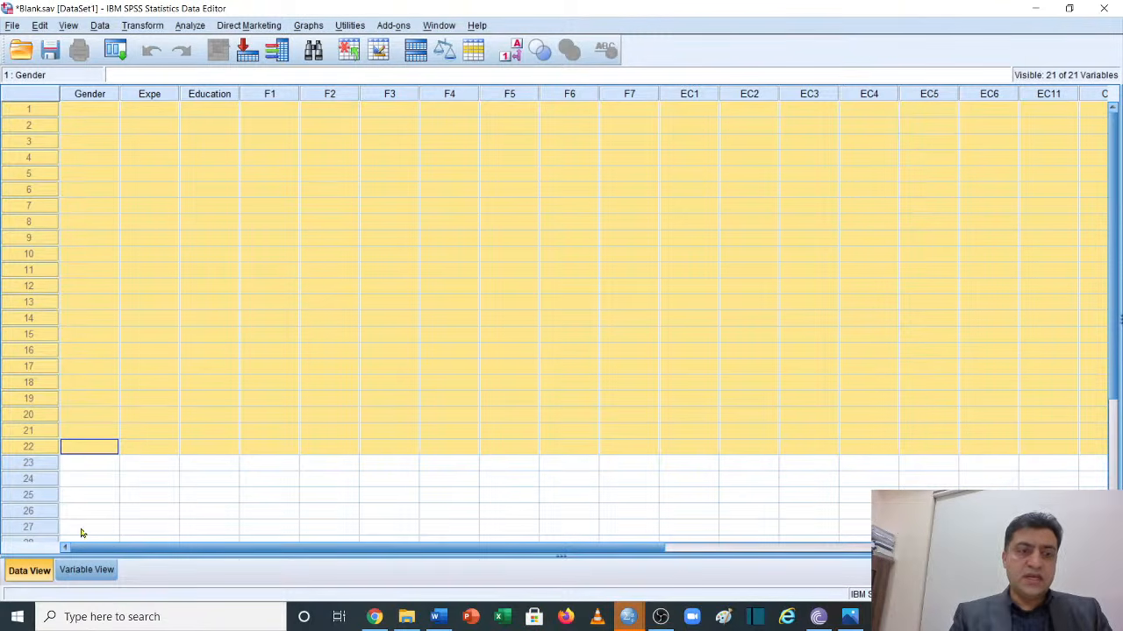
left_click(81, 569)
left_click(35, 572)
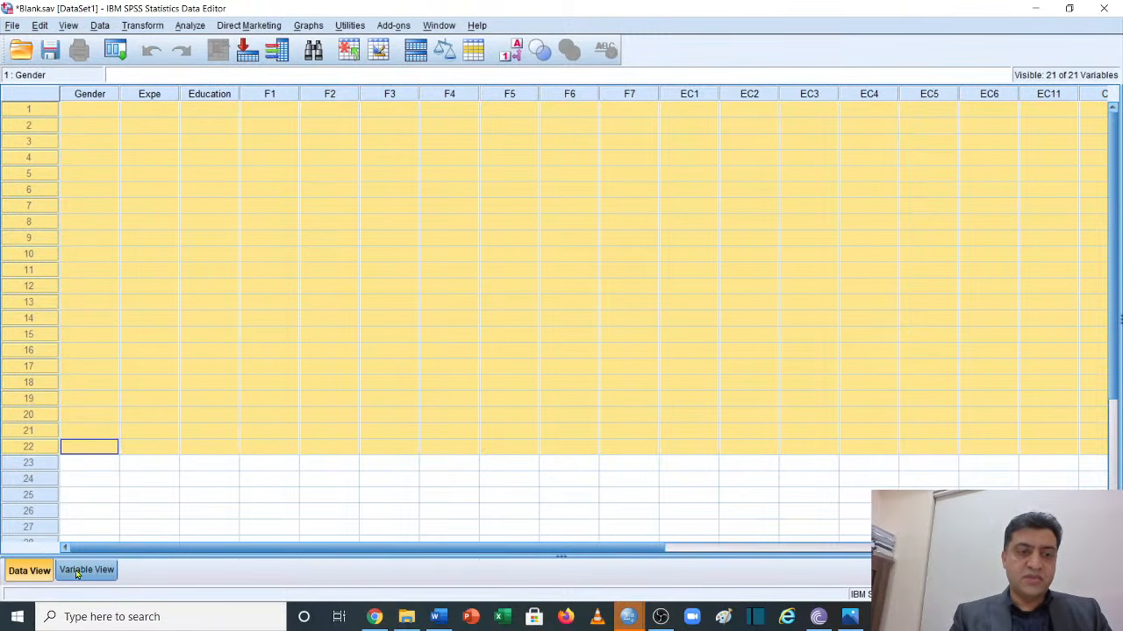
left_click(81, 572)
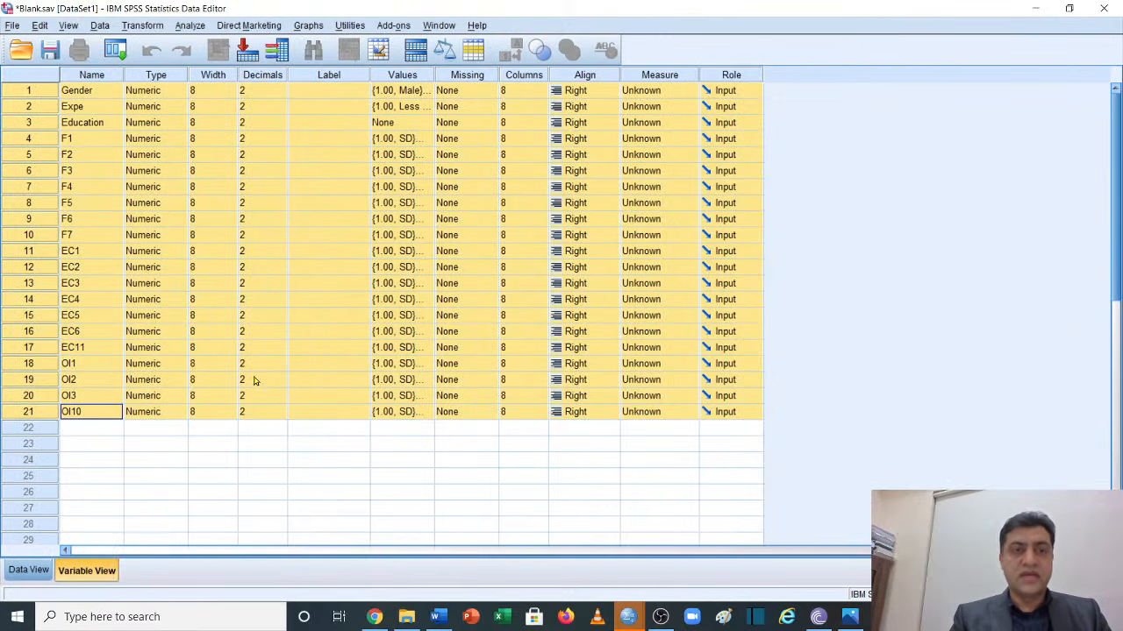
Deselect the variable rows and save the Blank.sav dataset
left_click(221, 430)
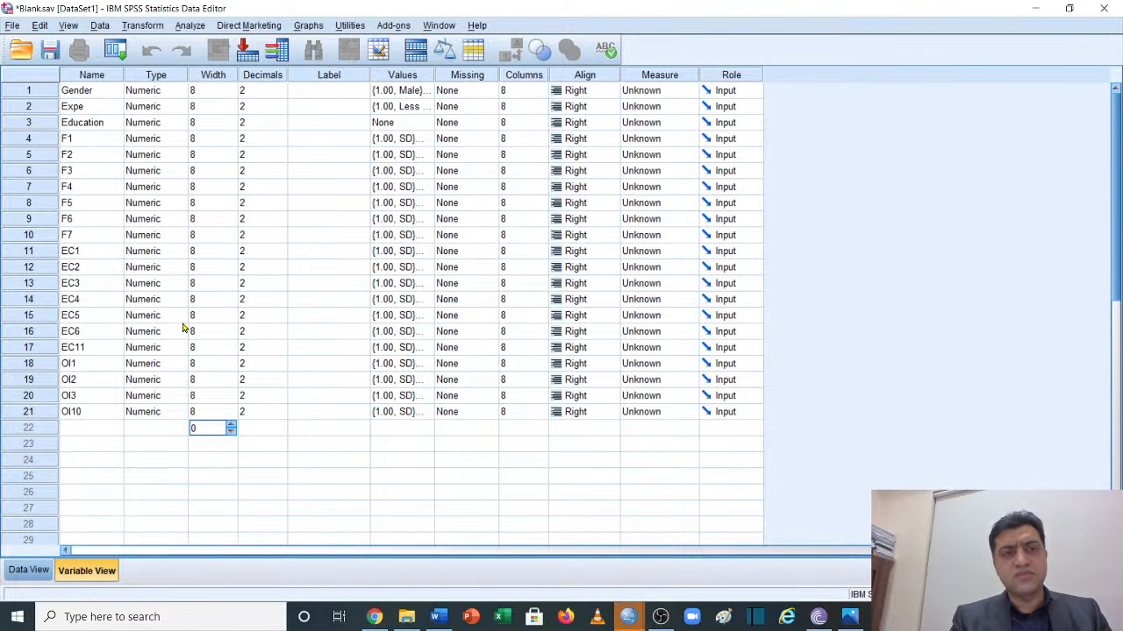
left_click(243, 460)
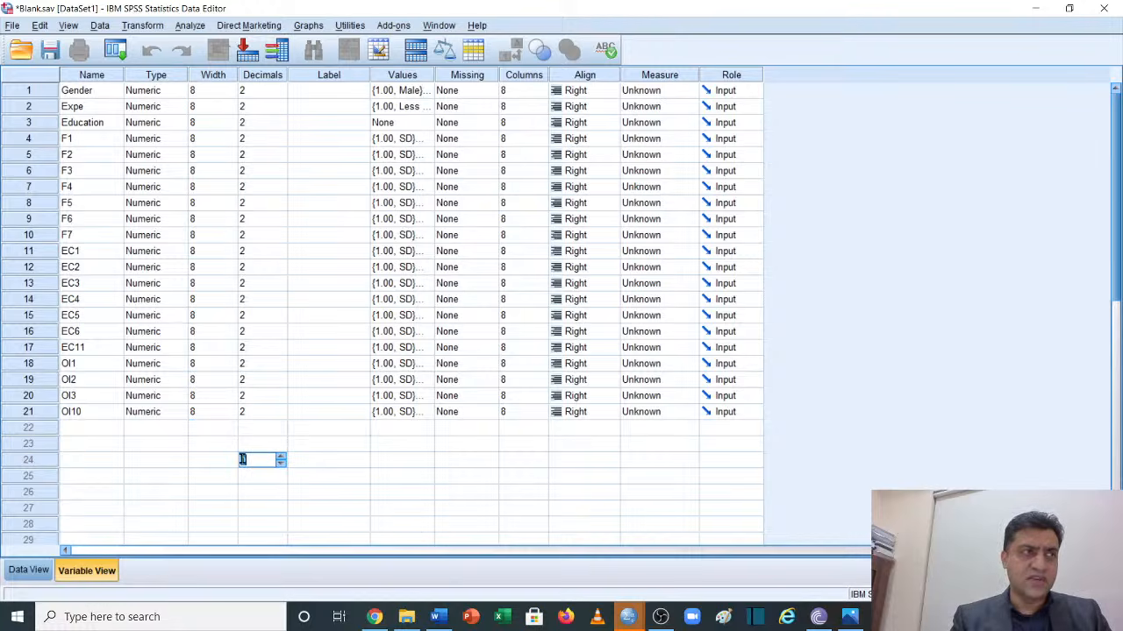
left_click(49, 51)
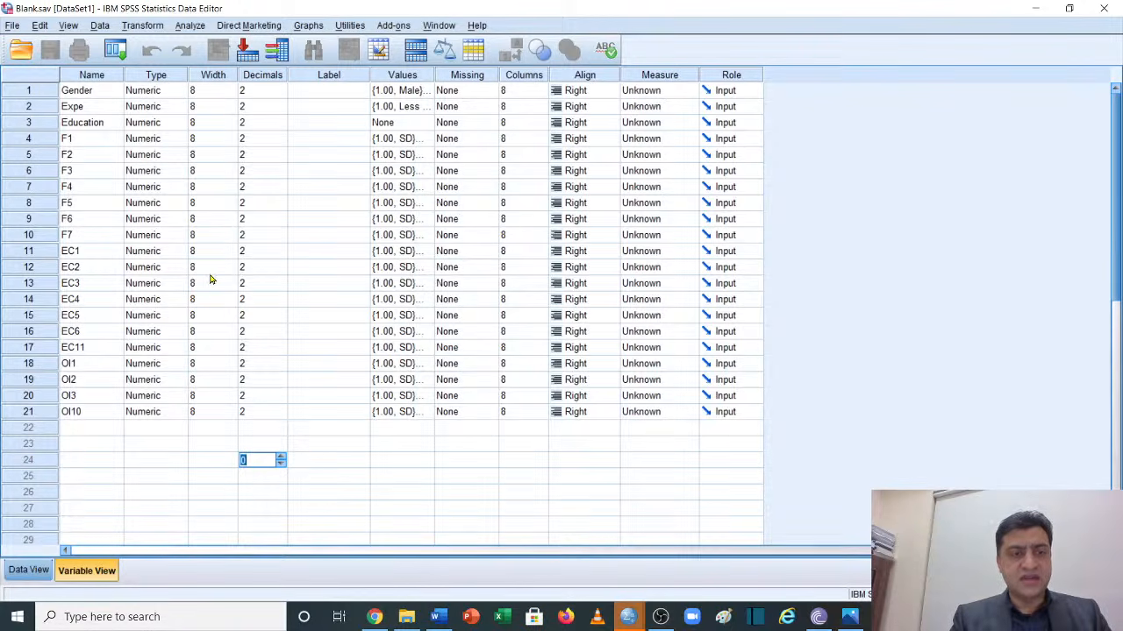
Return to the data sheet and dock the restored Data Editor window beside the questionnaire document
left_click(29, 571)
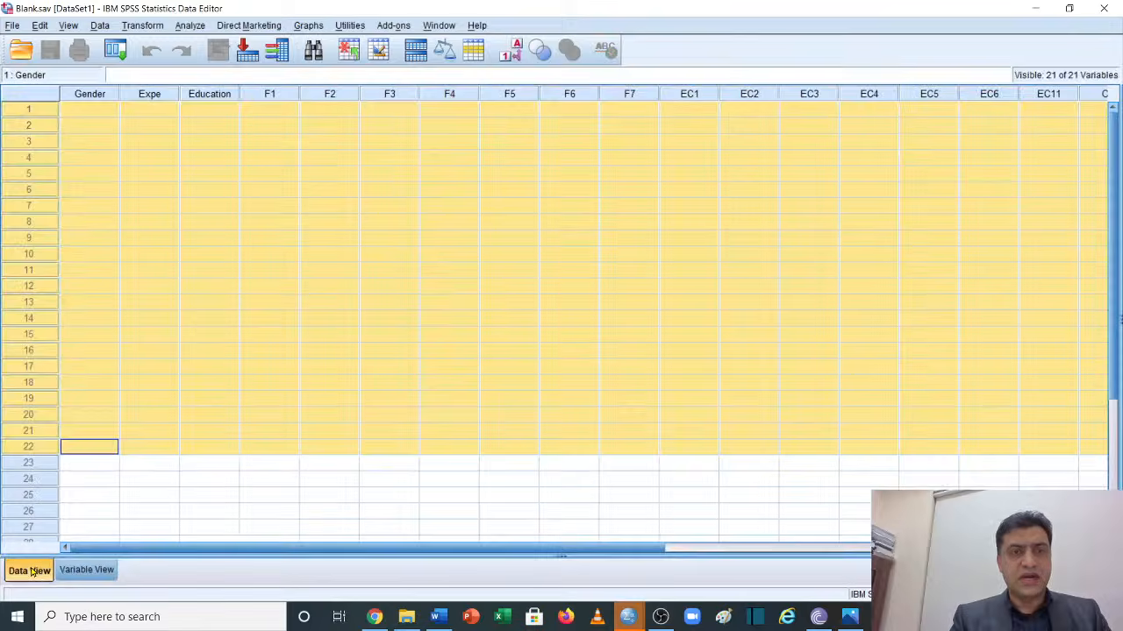
left_click(312, 321)
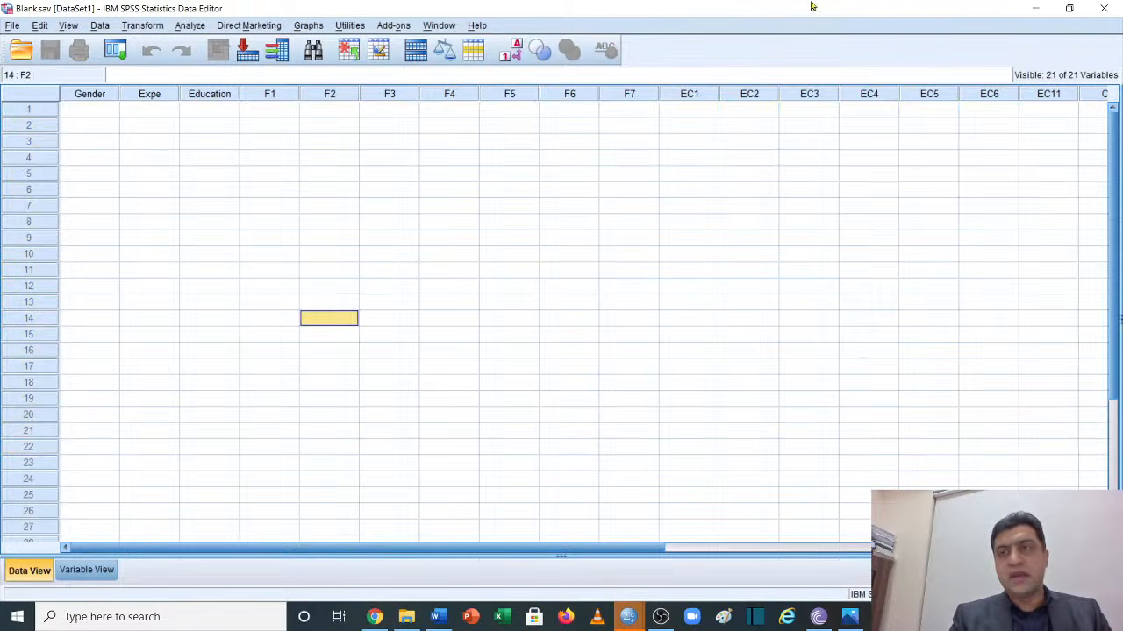
left_click(1069, 8)
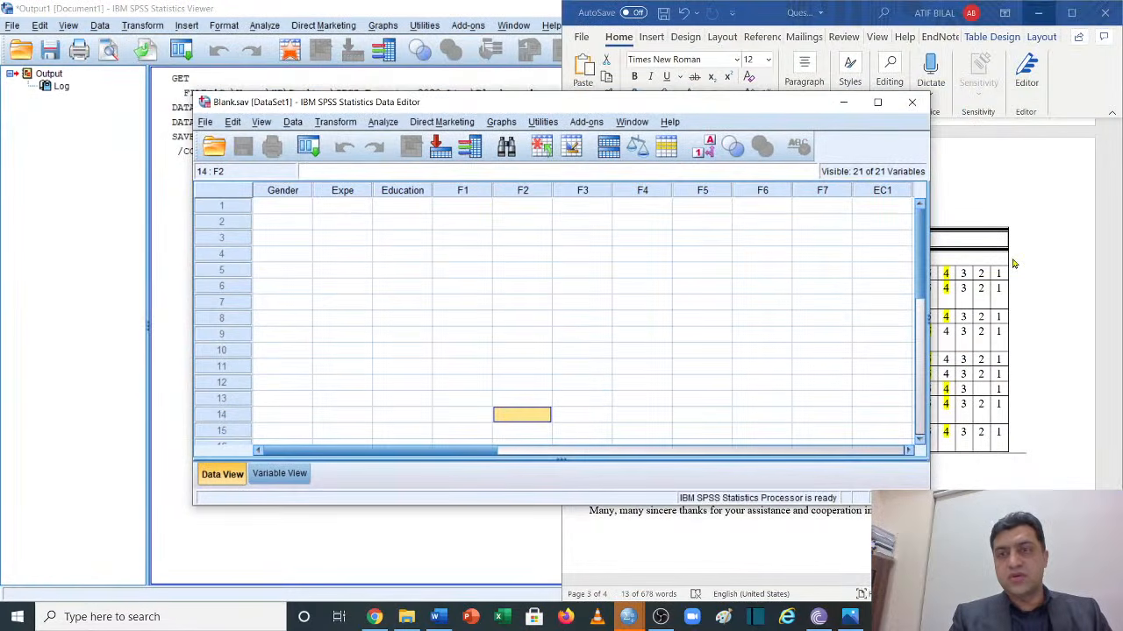
key("super+Left")
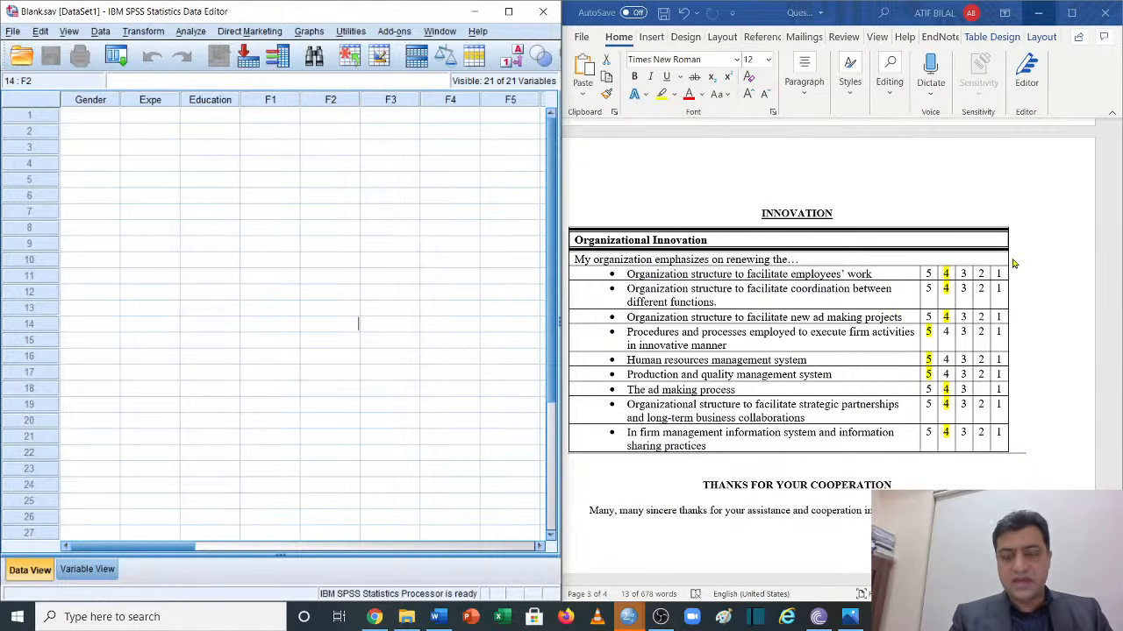
Switch to the filled questionnaire in Word, maximize its window and go to the top of the first page
scroll(897, 328, "up", 8)
scroll(896, 328, "up", 5)
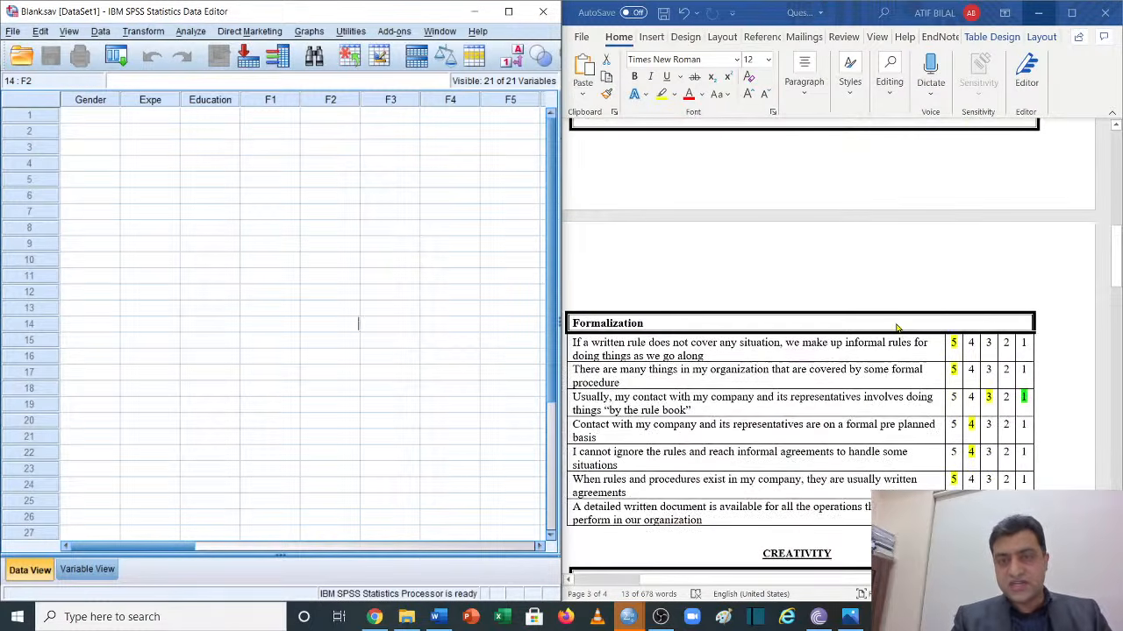
left_click(1072, 12)
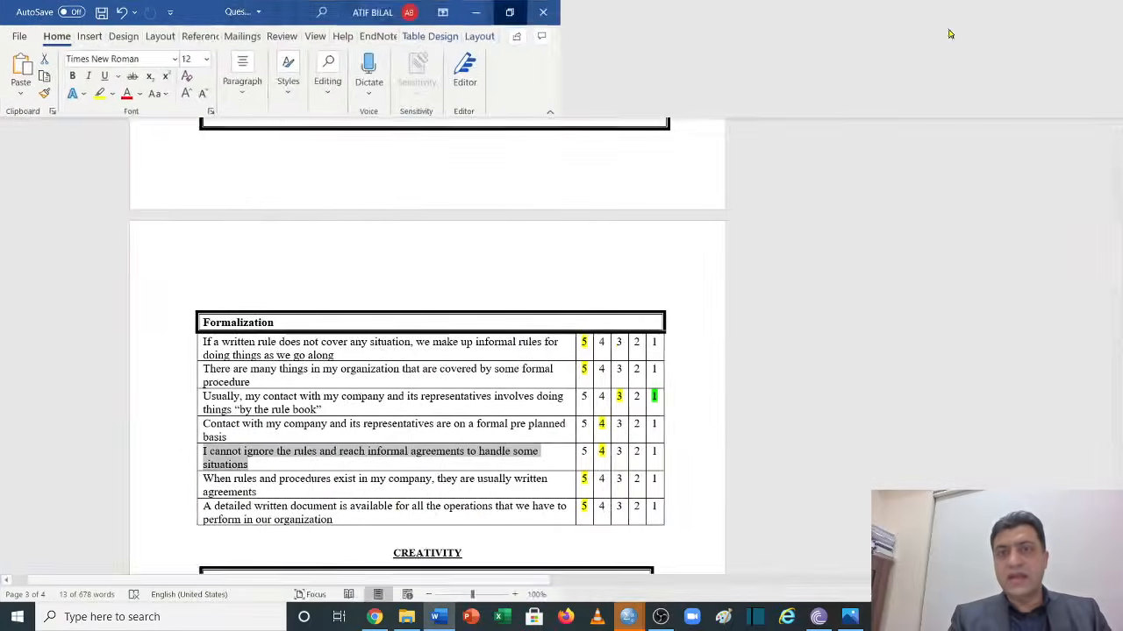
scroll(633, 336, "up", 2, "ctrl")
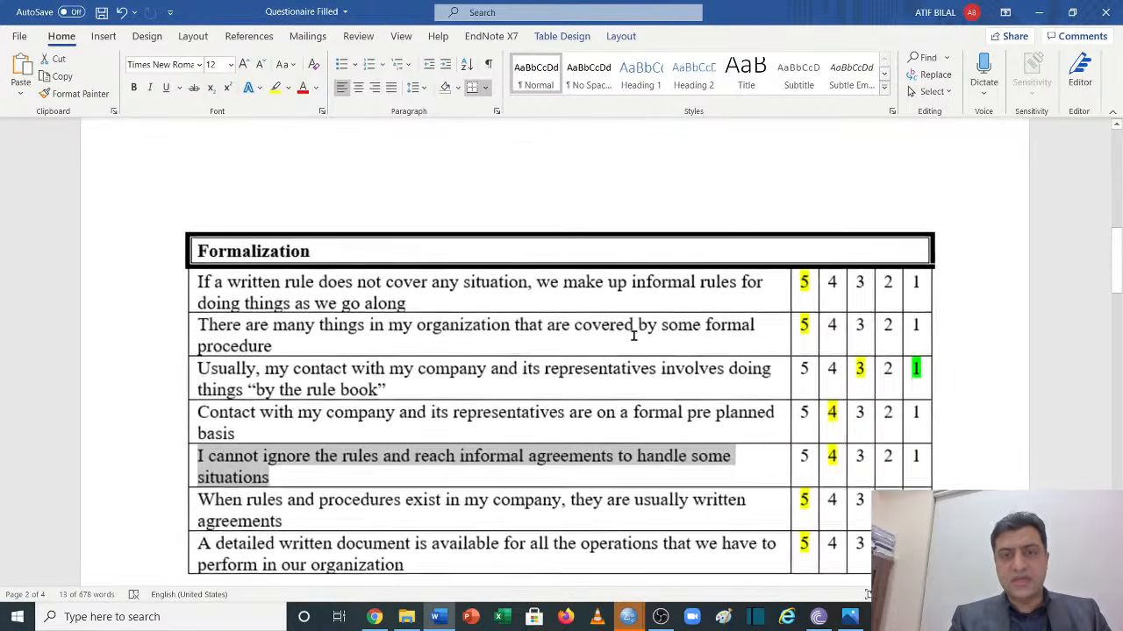
scroll(633, 336, "up", 12)
scroll(633, 336, "down", 4)
scroll(633, 336, "up", 5)
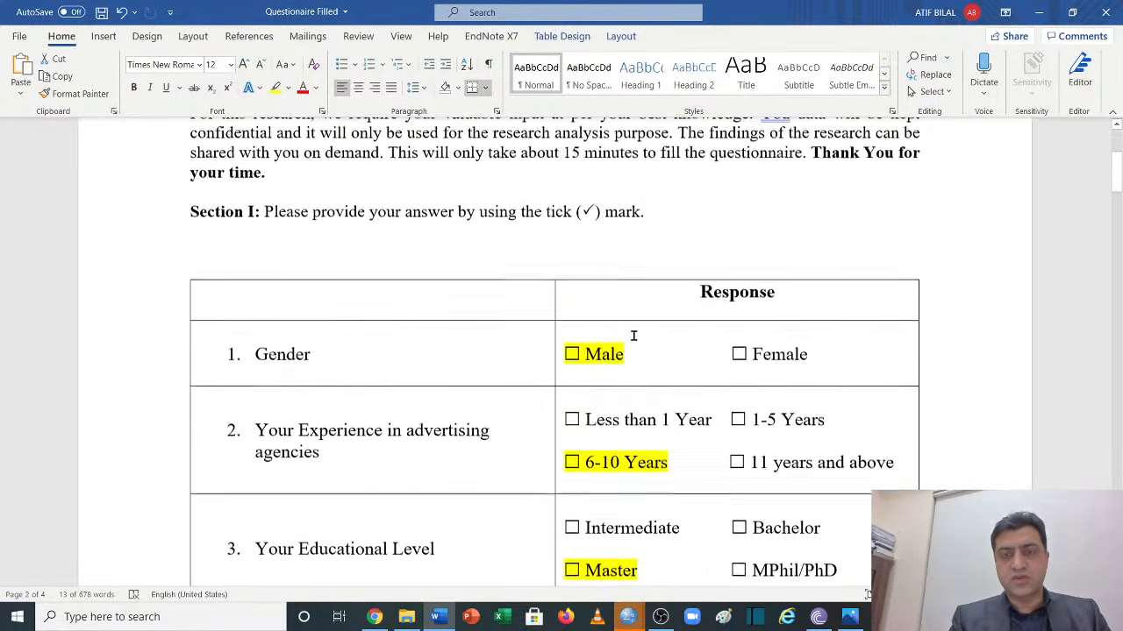
scroll(633, 336, "up", 2, "ctrl")
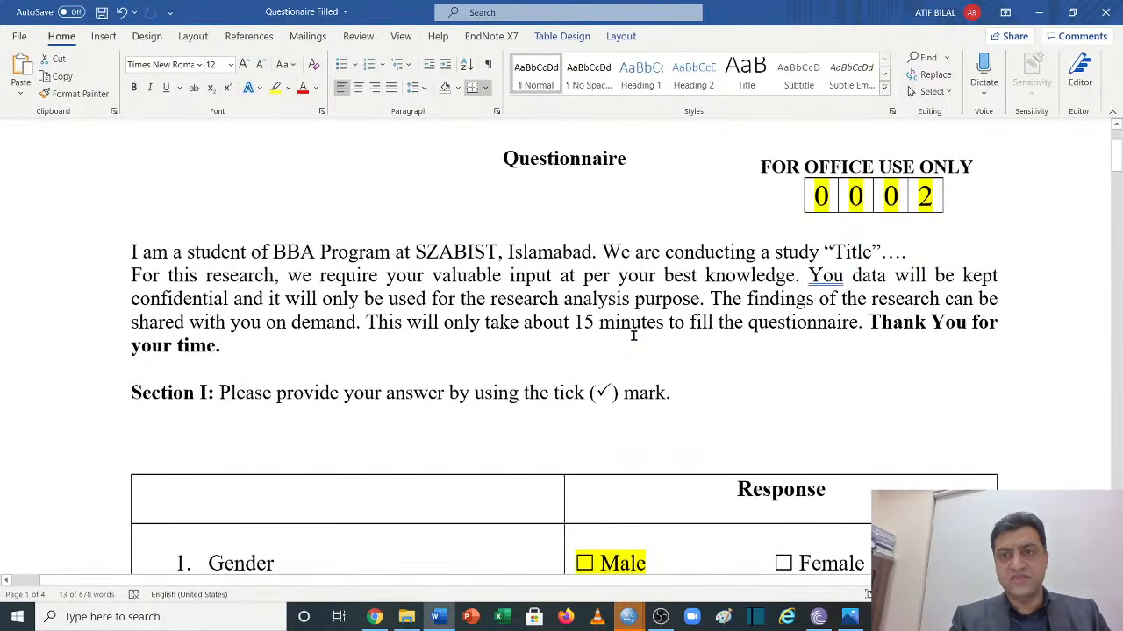
scroll(633, 336, "down", 2, "ctrl")
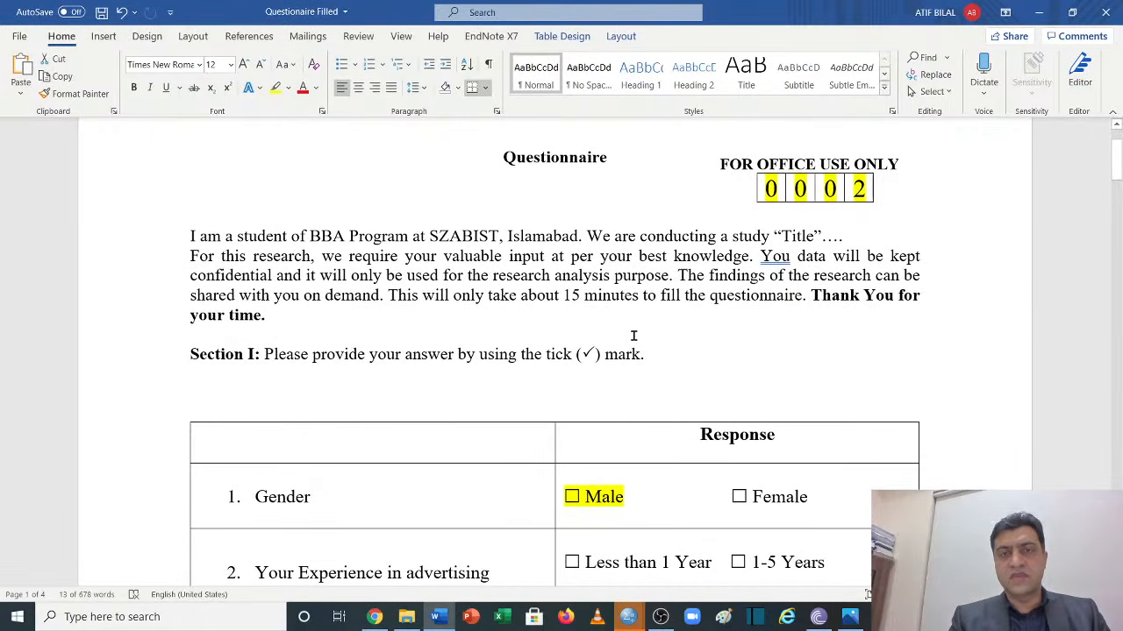
scroll(633, 336, "up", 2)
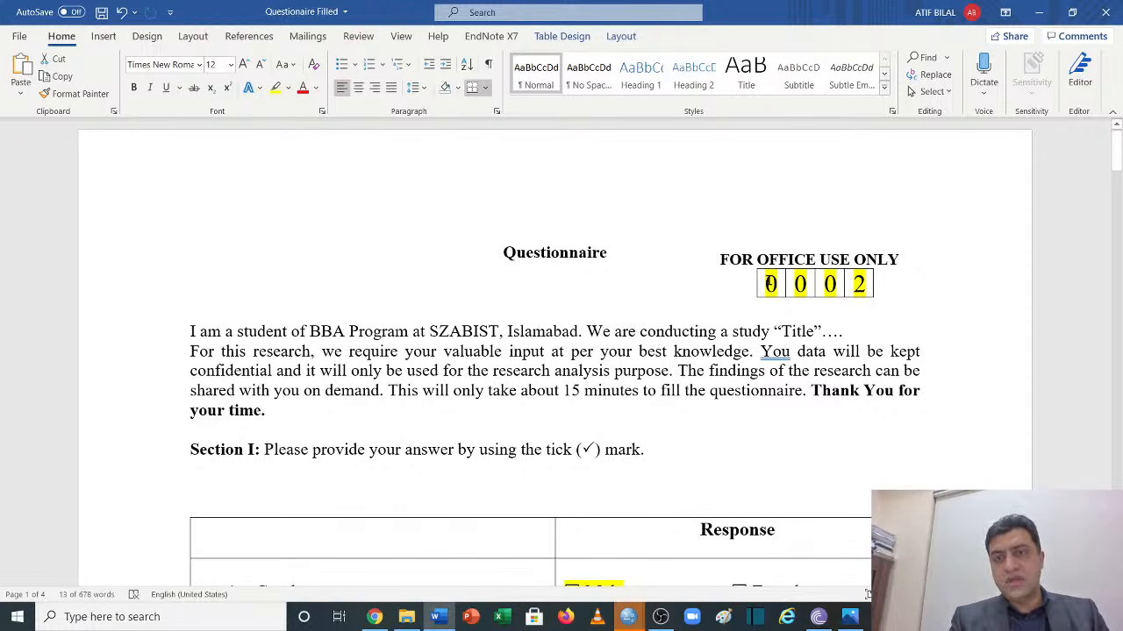
Examine the four-digit serial number in the questionnaire's FOR OFFICE USE ONLY box
left_click_drag(770, 283, 862, 280)
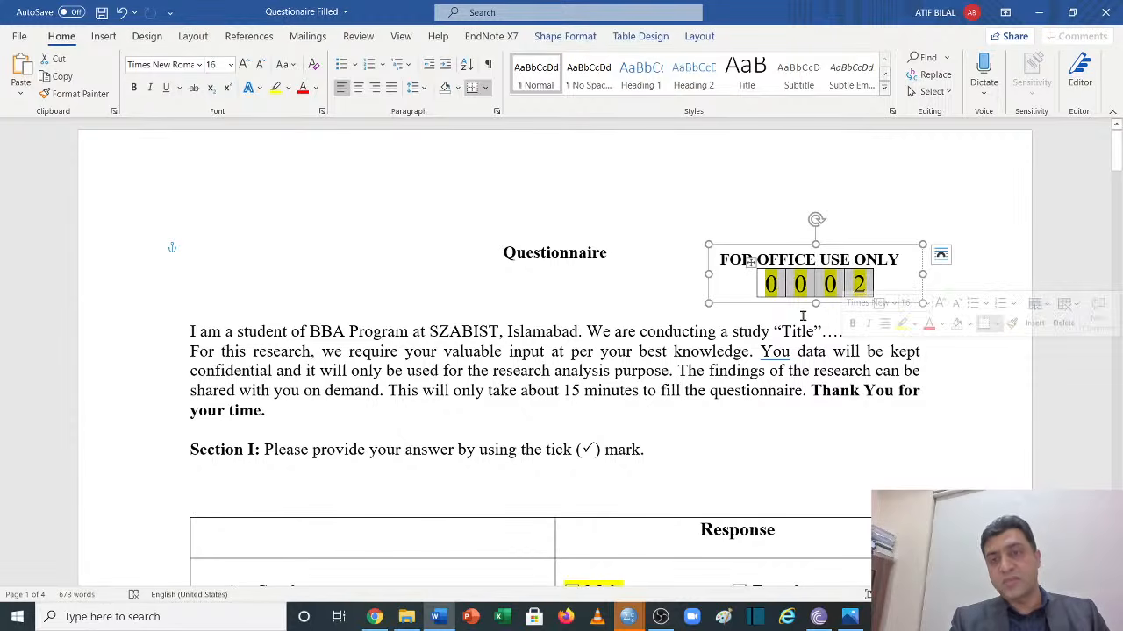
left_click(660, 264)
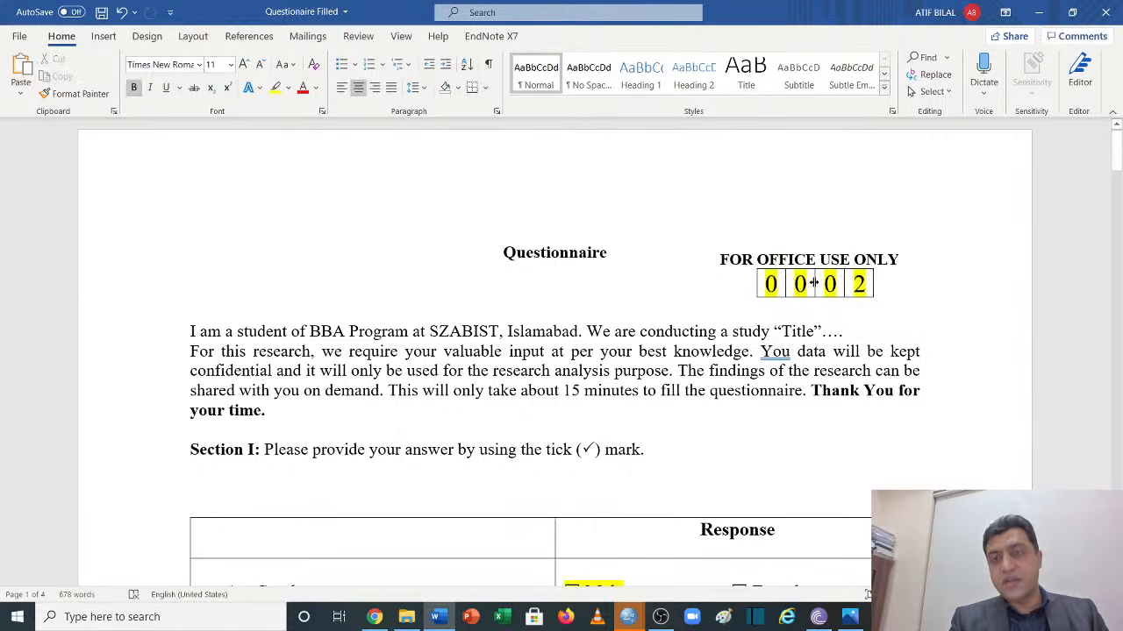
left_click_drag(770, 282, 859, 283)
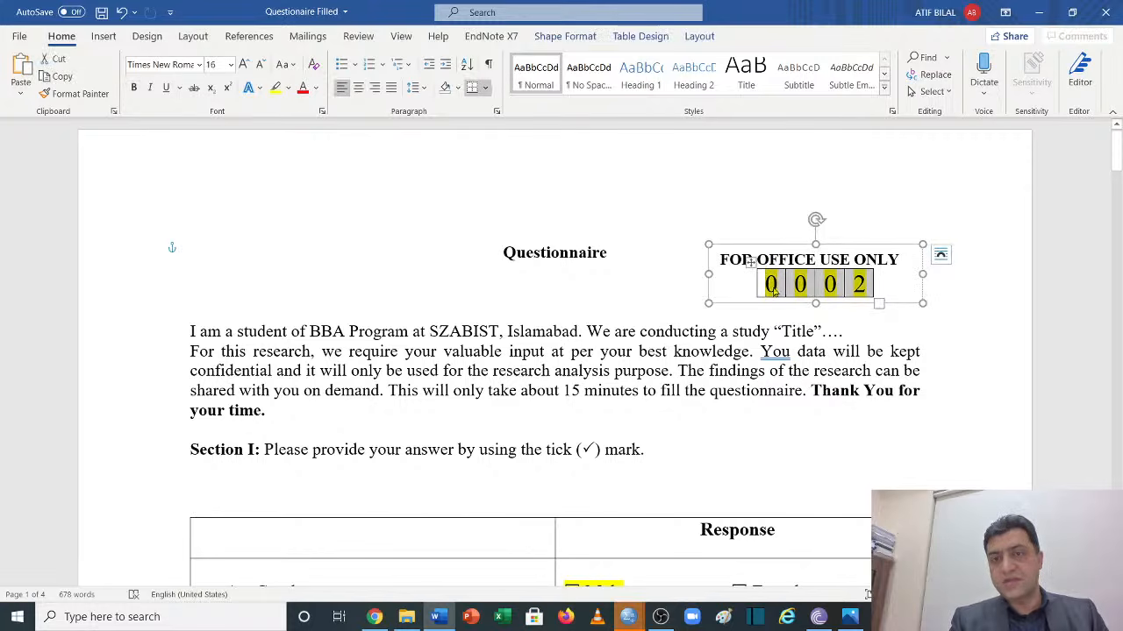
double_click(938, 380)
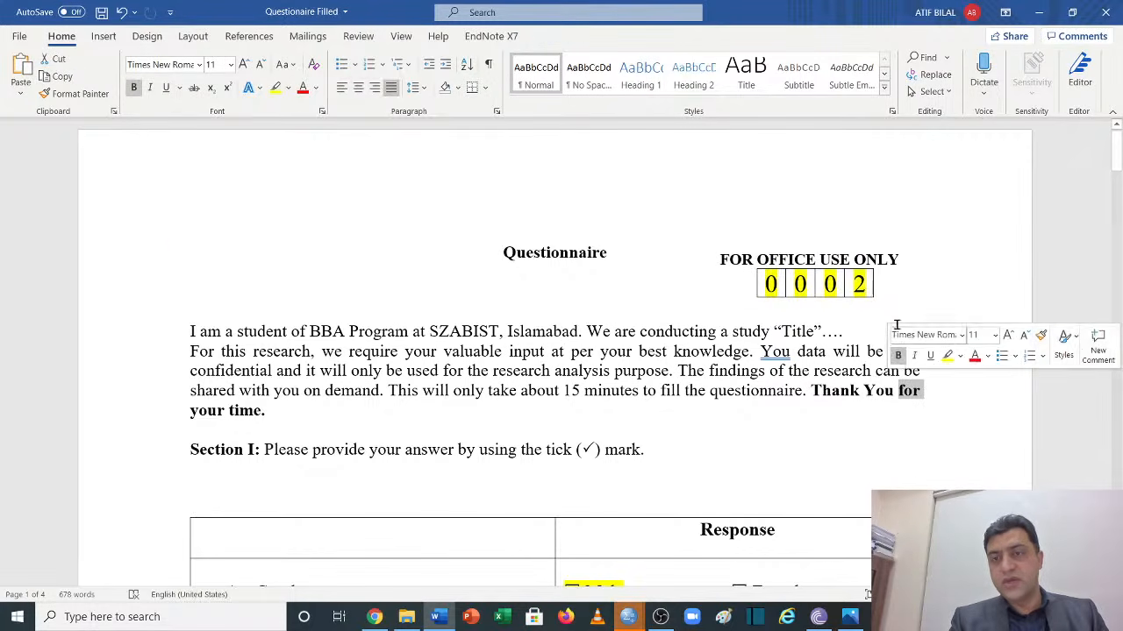
left_click(869, 286)
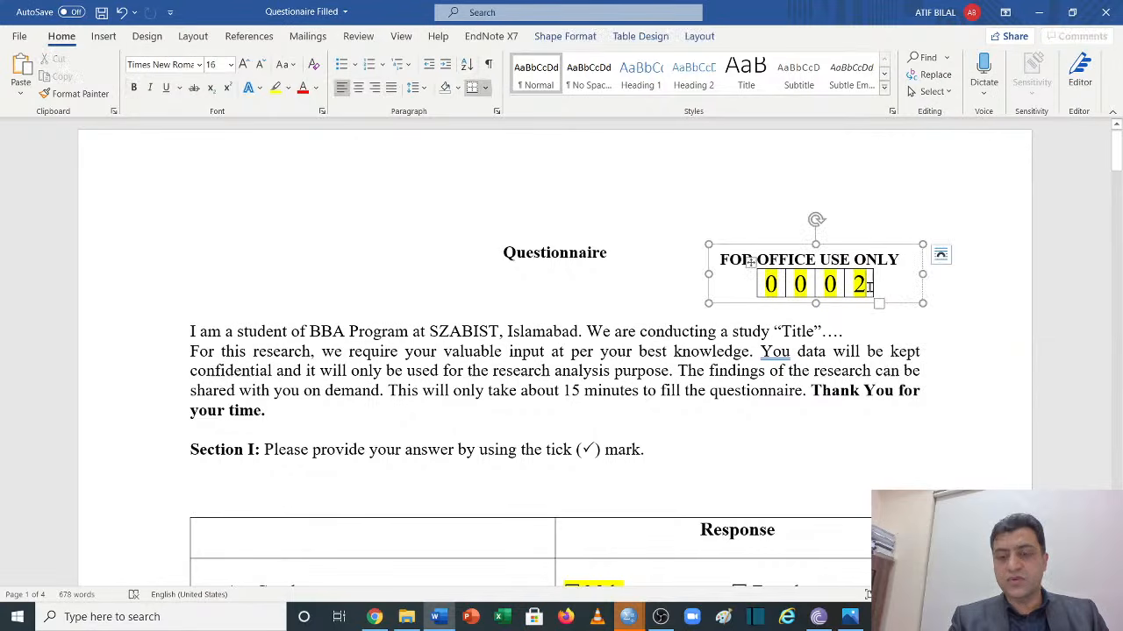
Undo the last change to the questionnaire's serial number and examine the highlighted Gender answer in Section I
key("ctrl+z")
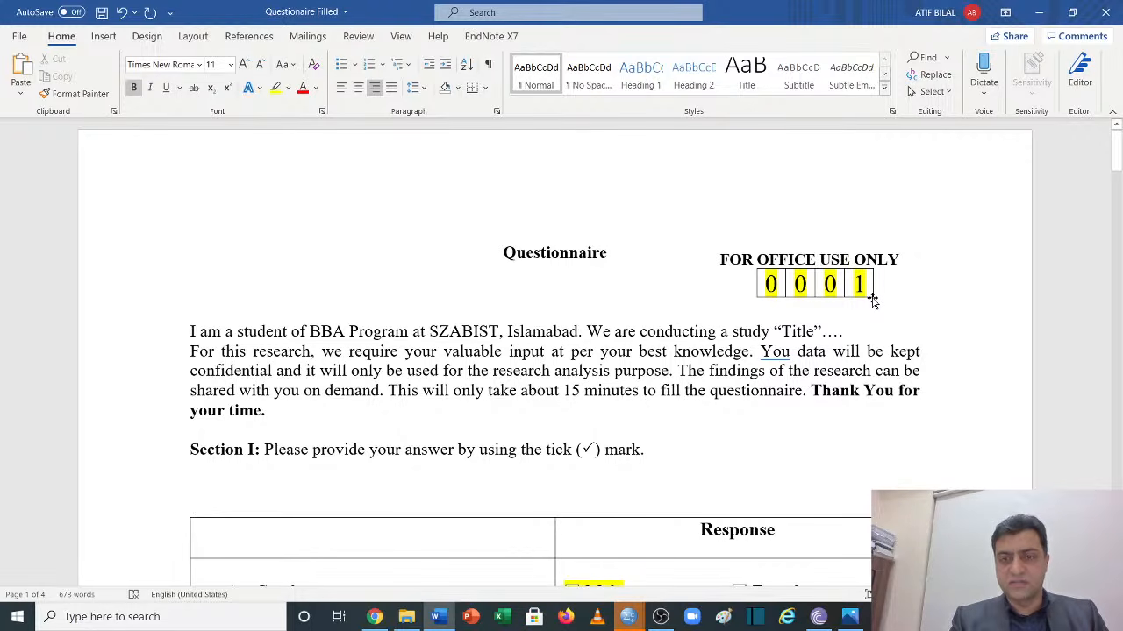
scroll(872, 300, "down", 5)
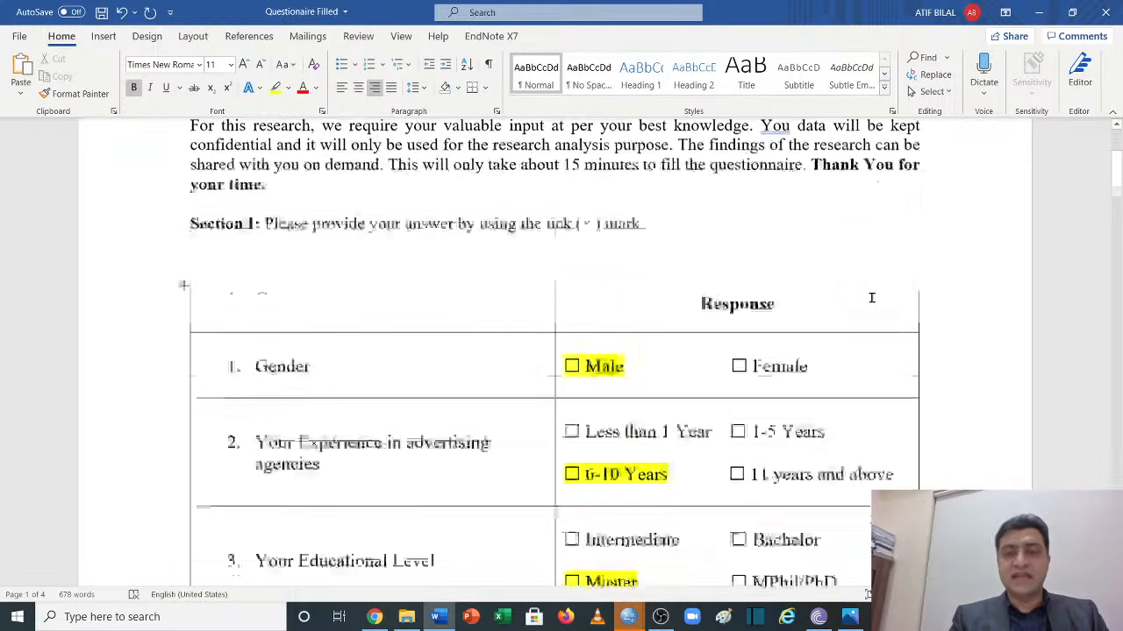
scroll(871, 298, "up", 1)
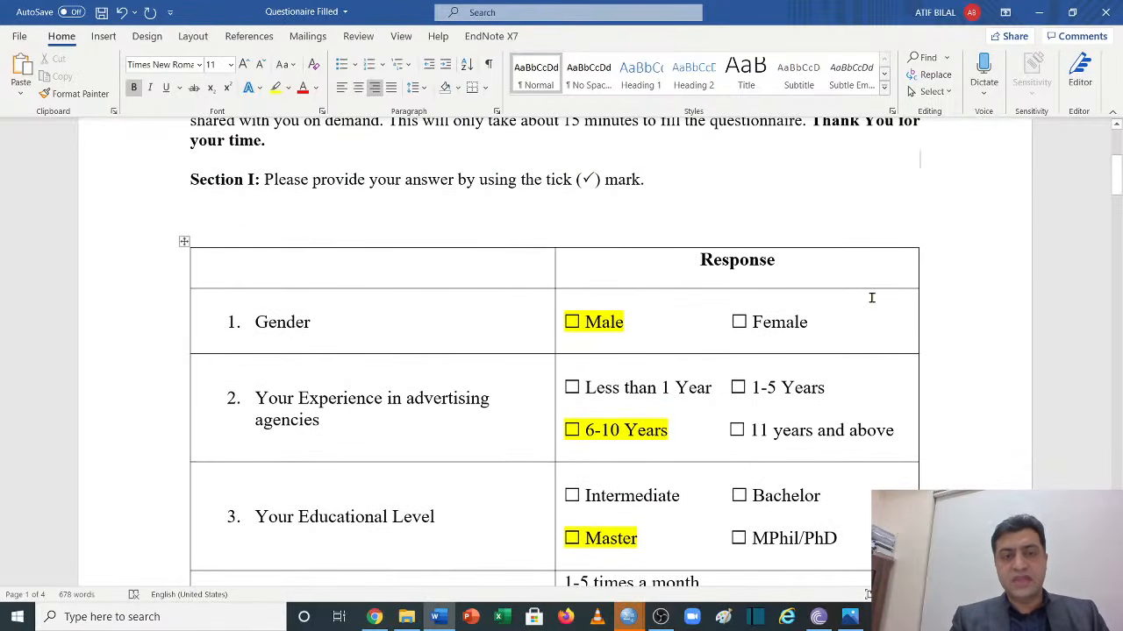
scroll(872, 298, "up", 2, "ctrl")
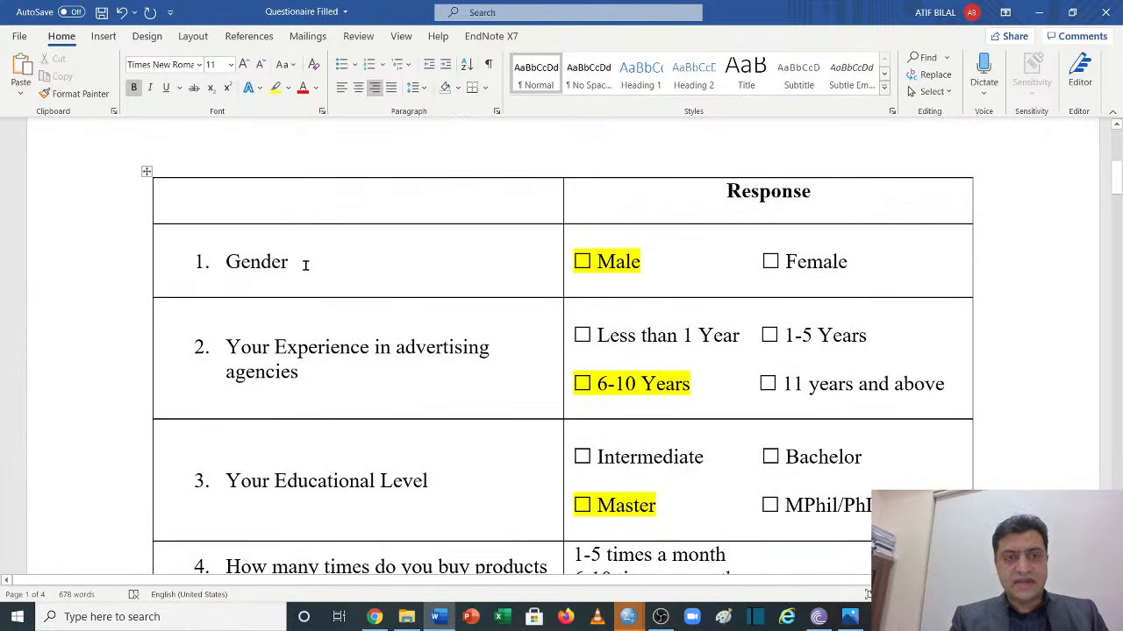
left_click_drag(302, 262, 223, 264)
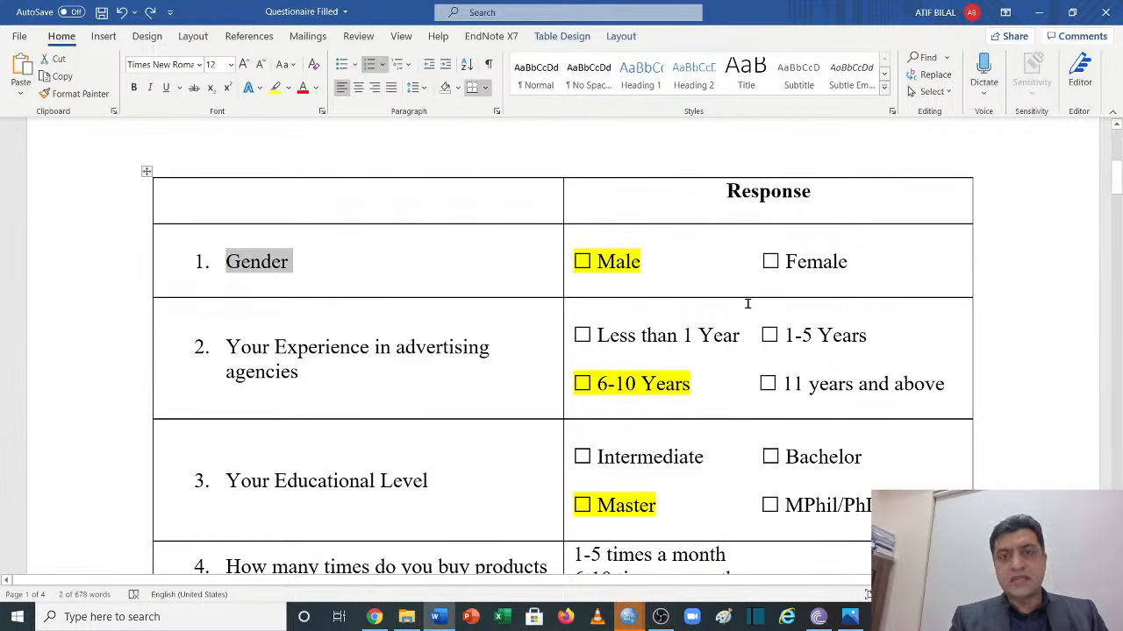
scroll(772, 246, "up", 3)
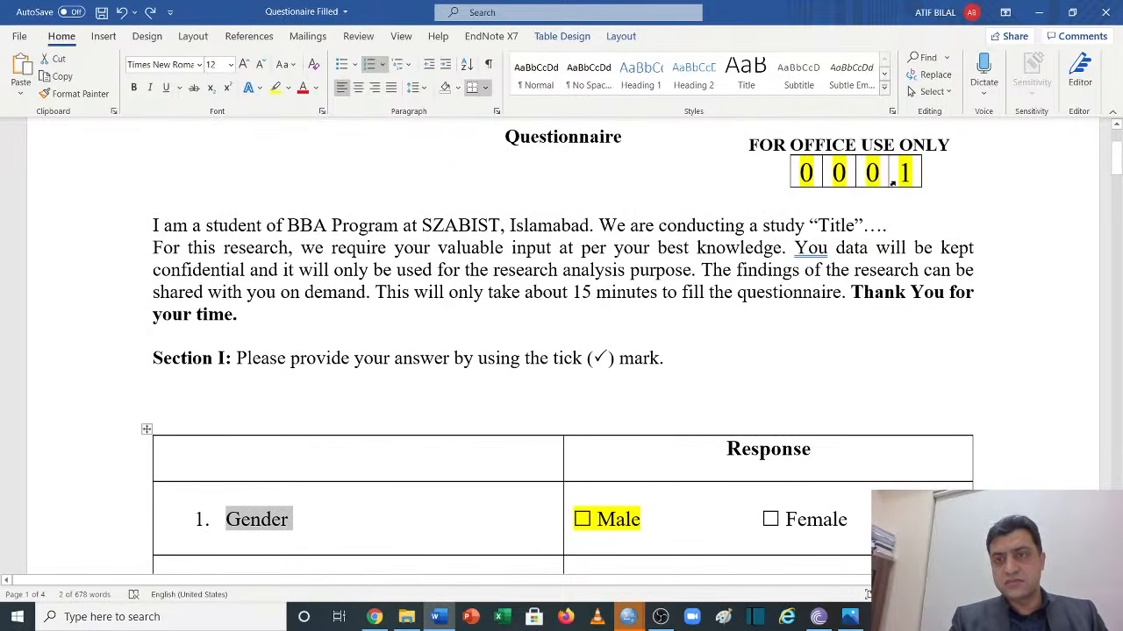
scroll(784, 390, "down", 5)
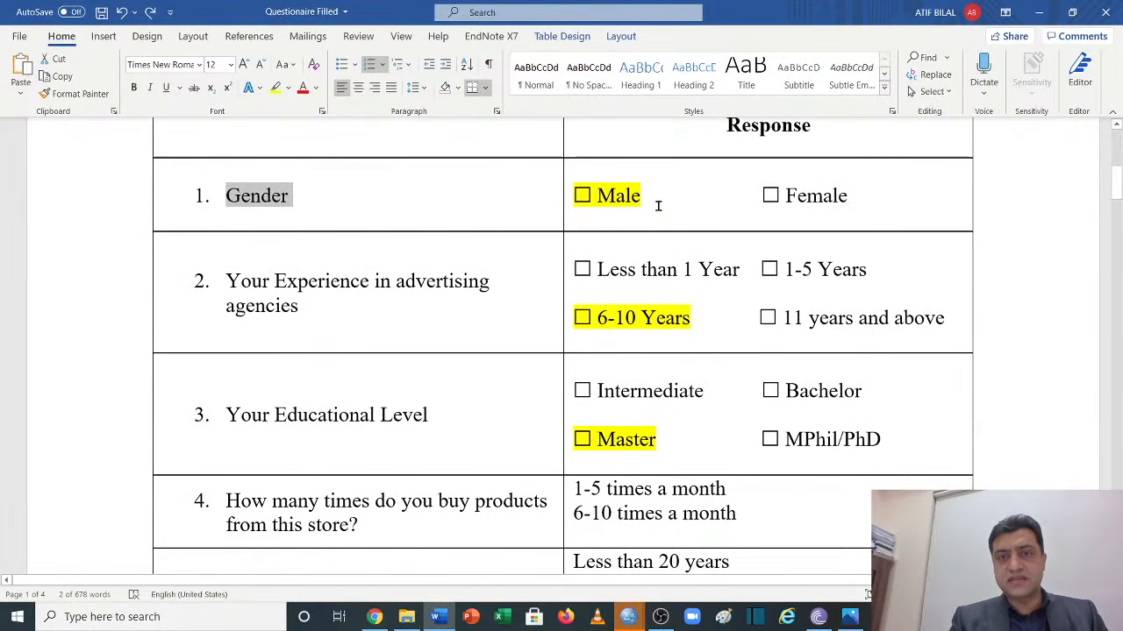
triple_click(628, 196)
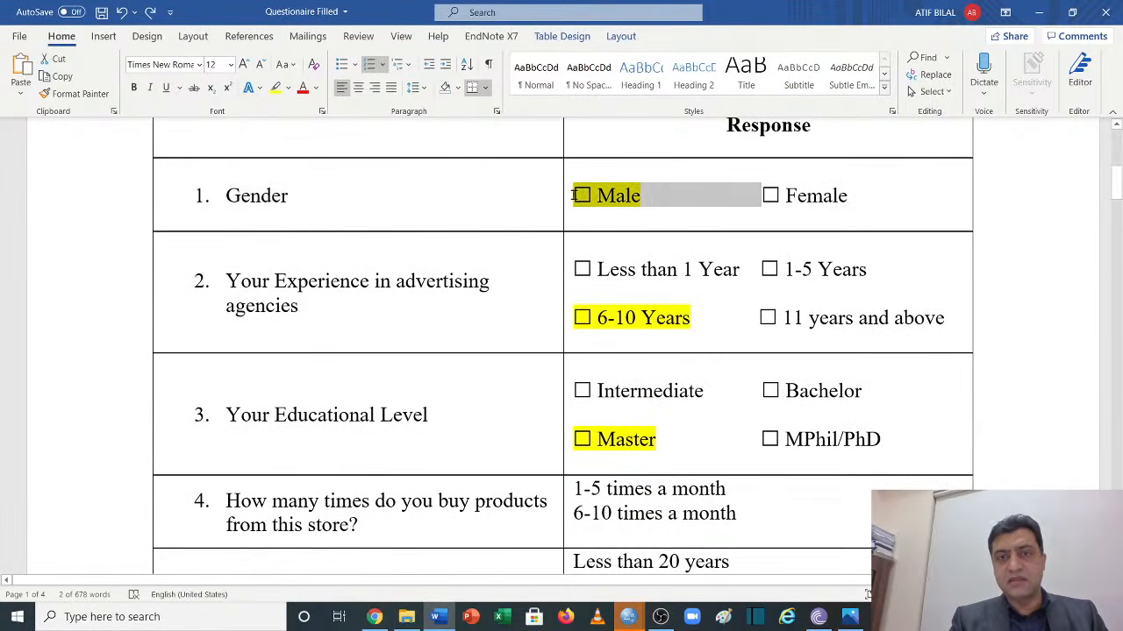
Examine the highlighted answers to the advertising experience and educational level questions in Section I
left_click(623, 266)
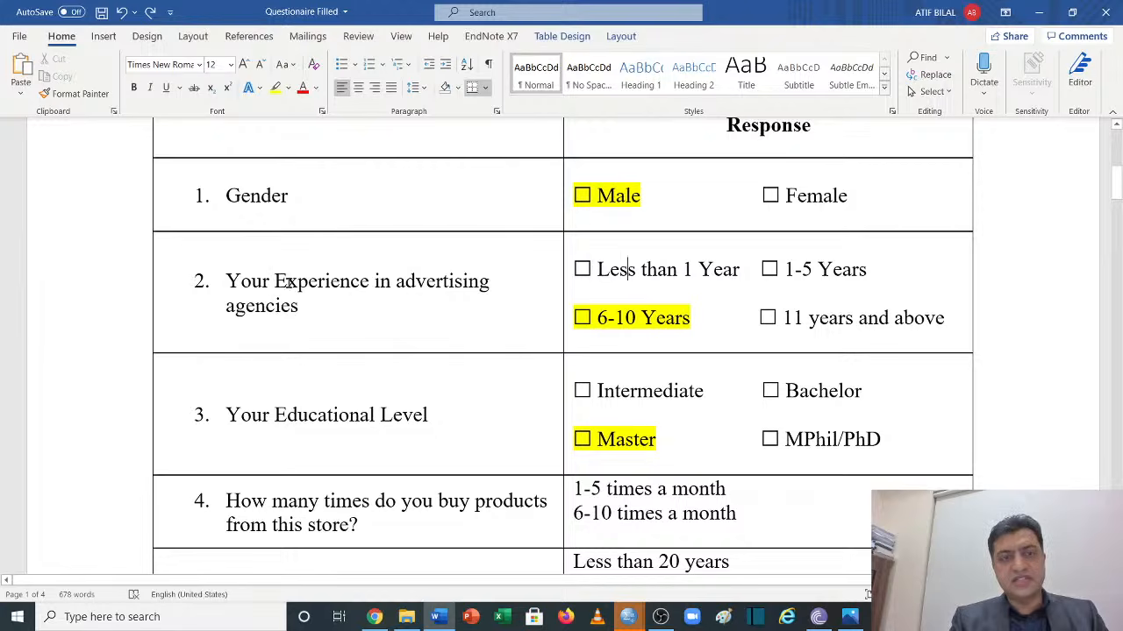
left_click_drag(276, 281, 303, 307)
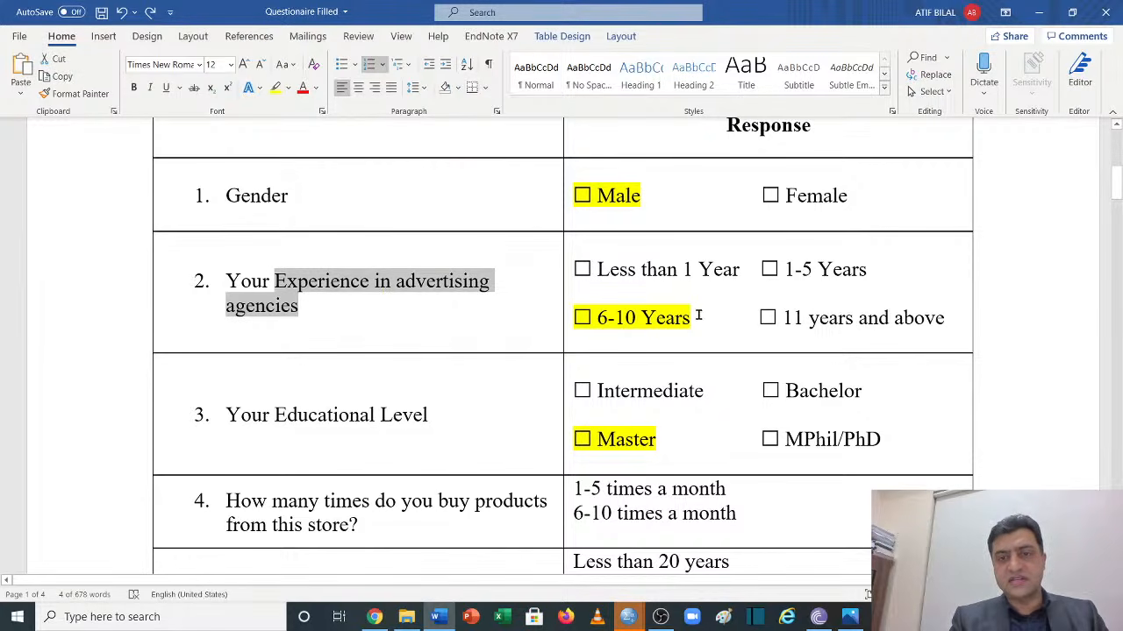
left_click_drag(699, 315, 580, 314)
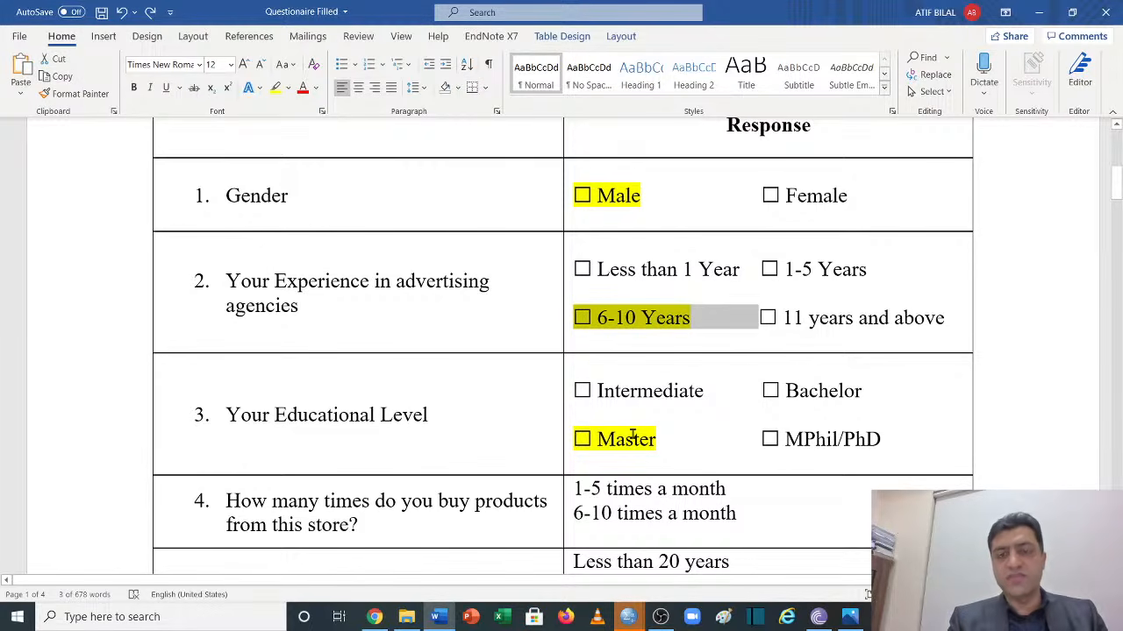
scroll(632, 436, "down", 2)
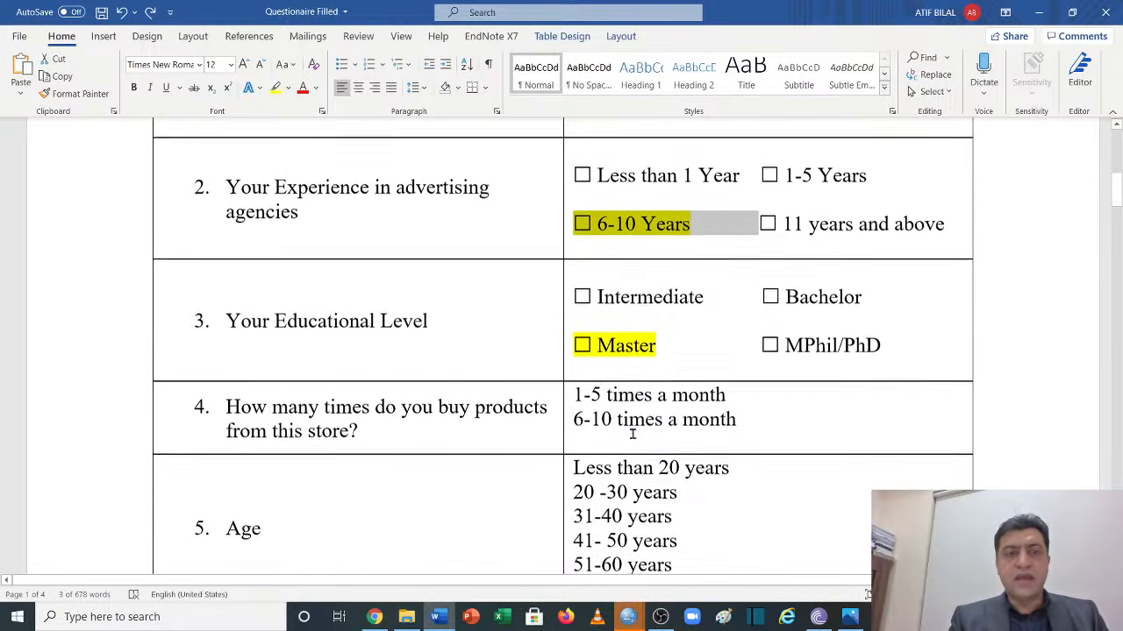
left_click_drag(448, 317, 239, 319)
left_click_drag(661, 348, 582, 345)
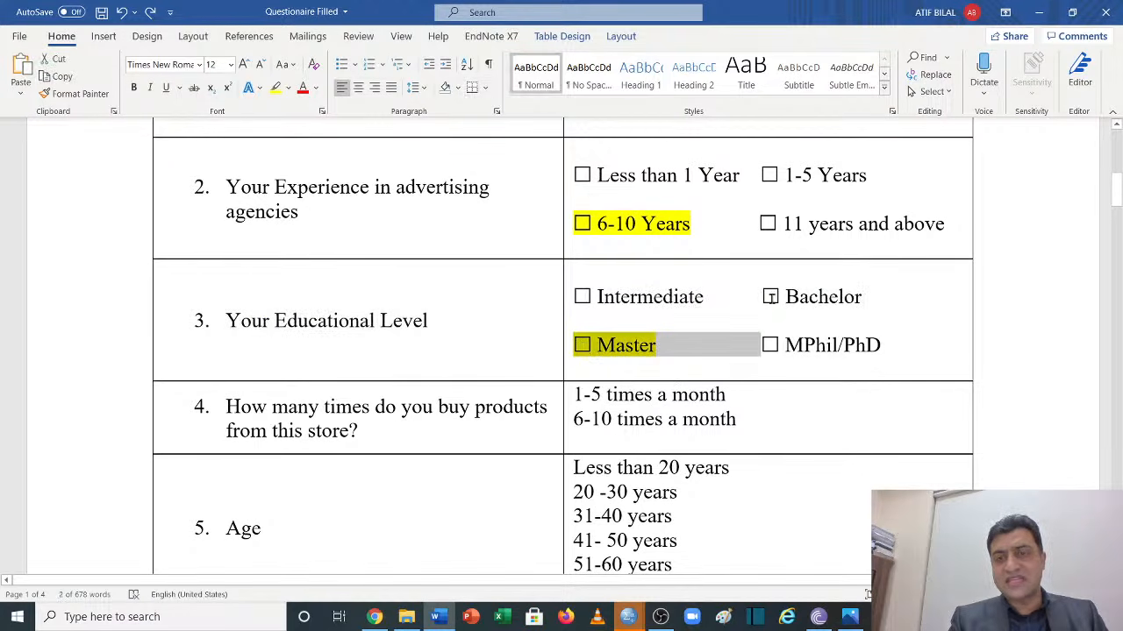
scroll(769, 297, "up", 10)
scroll(620, 301, "down", 11)
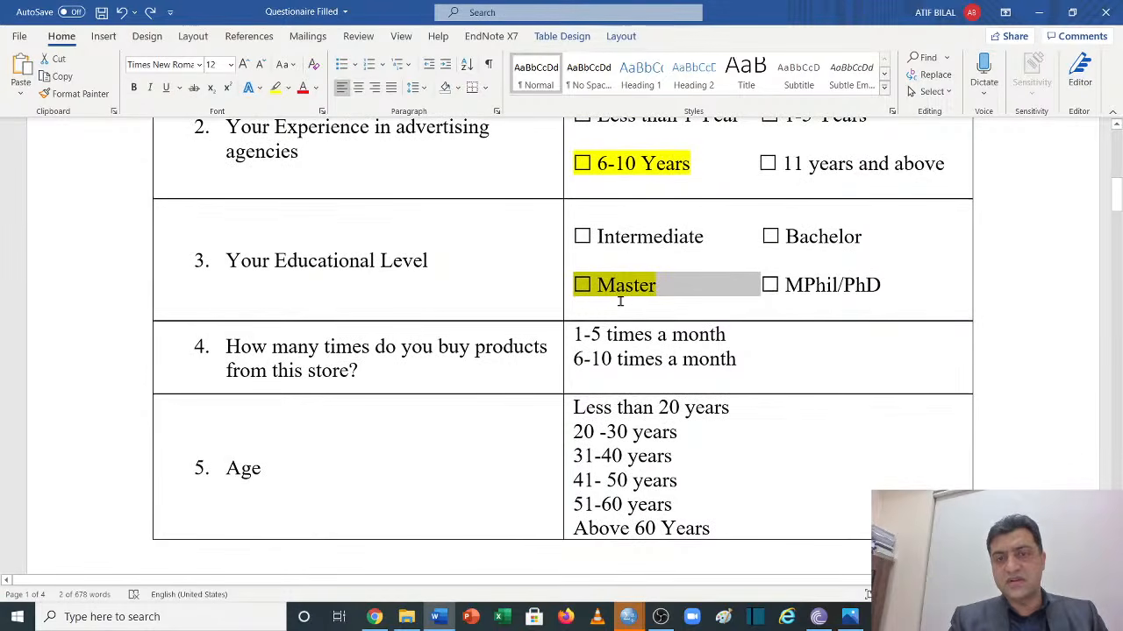
left_click(620, 299)
left_click_drag(668, 284, 583, 285)
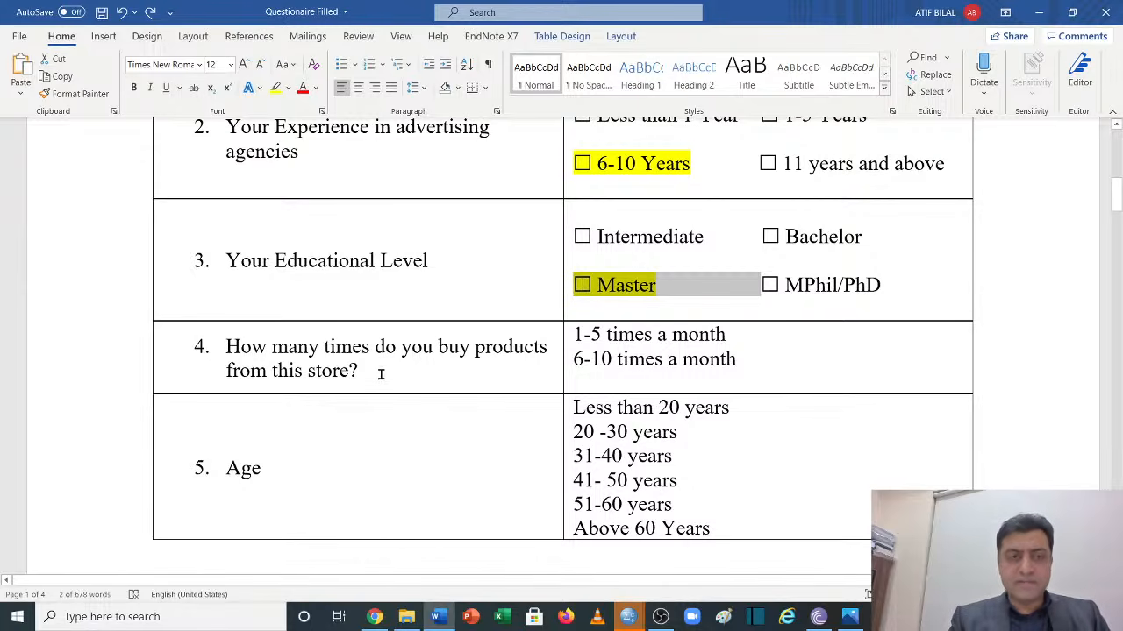
Examine the highlighted ratings in the Formalization, Employee Creativity and Organizational Innovation tables
scroll(381, 375, "down", 3)
scroll(715, 237, "down", 6)
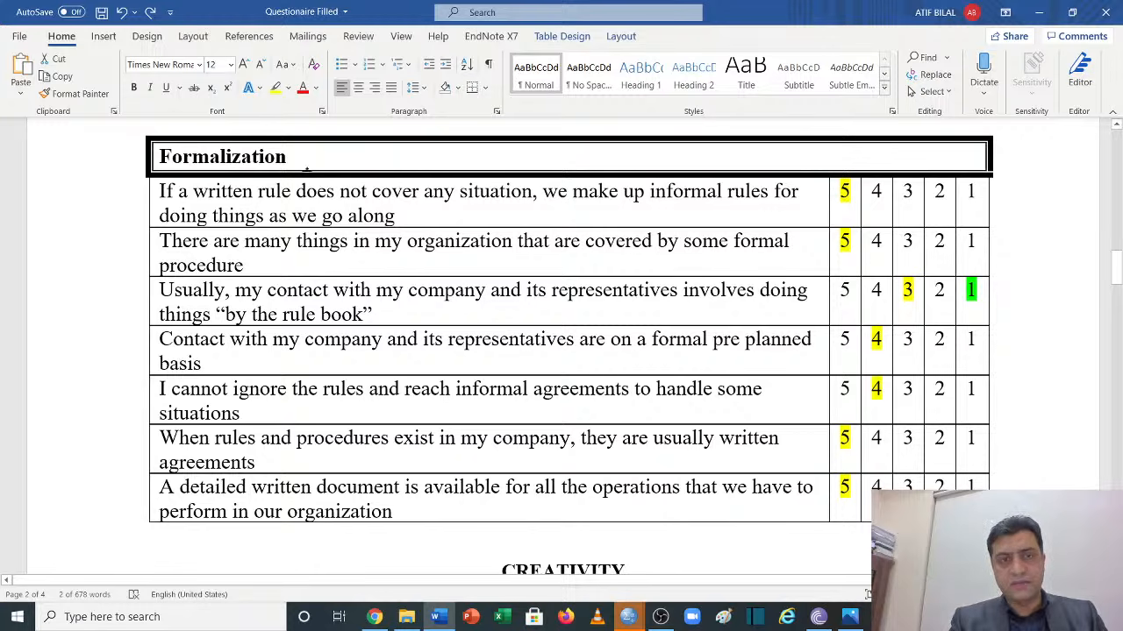
double_click(846, 192)
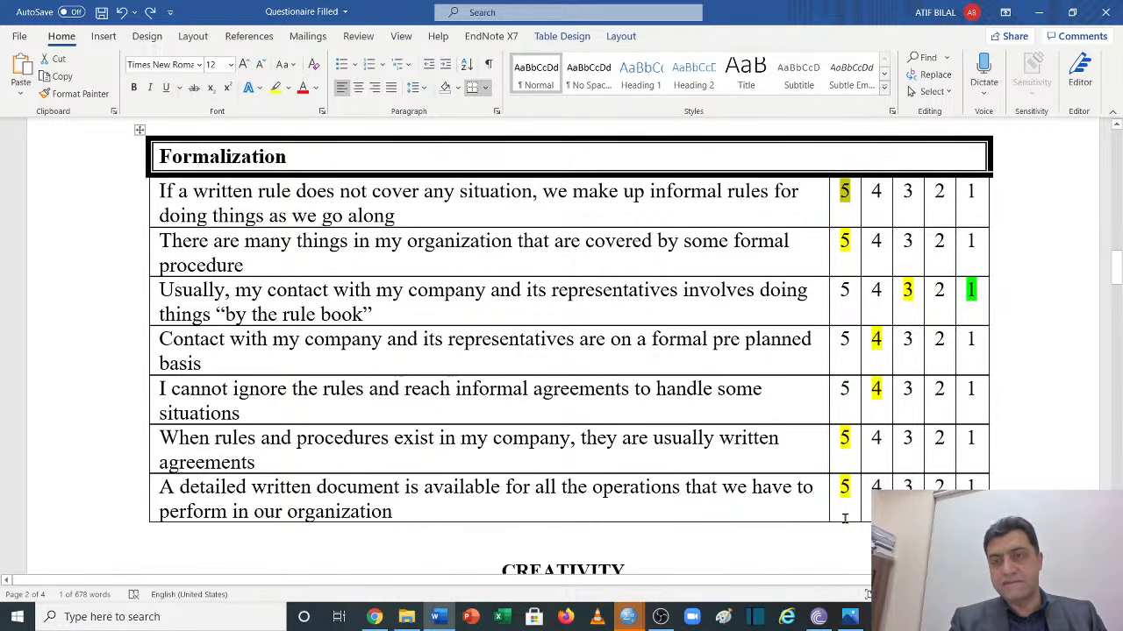
scroll(845, 519, "down", 5)
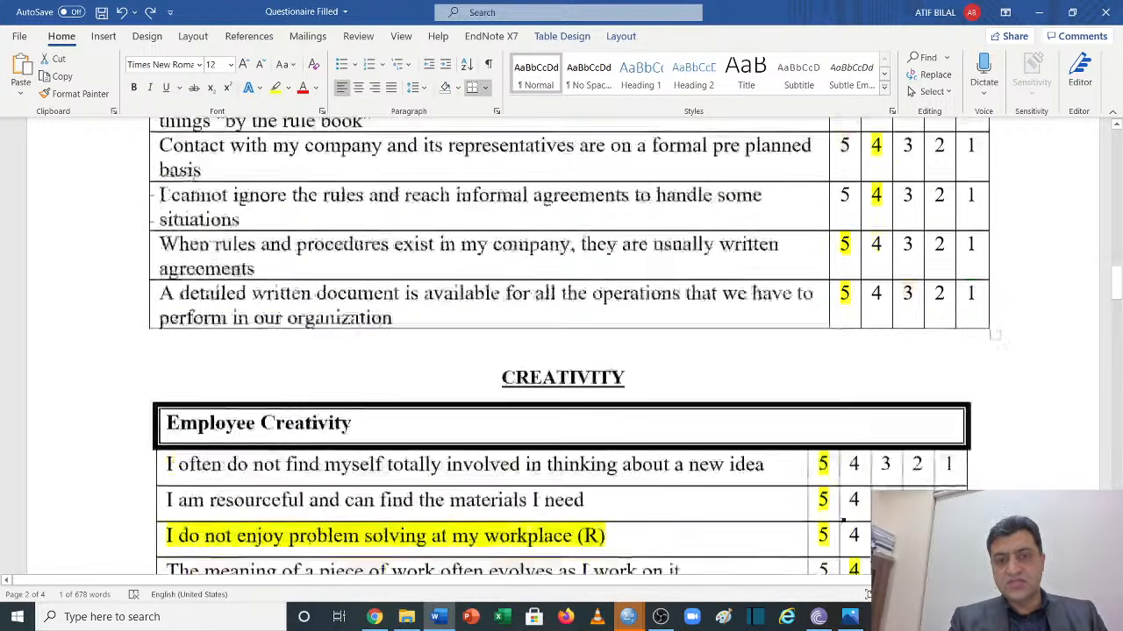
scroll(845, 521, "down", 1)
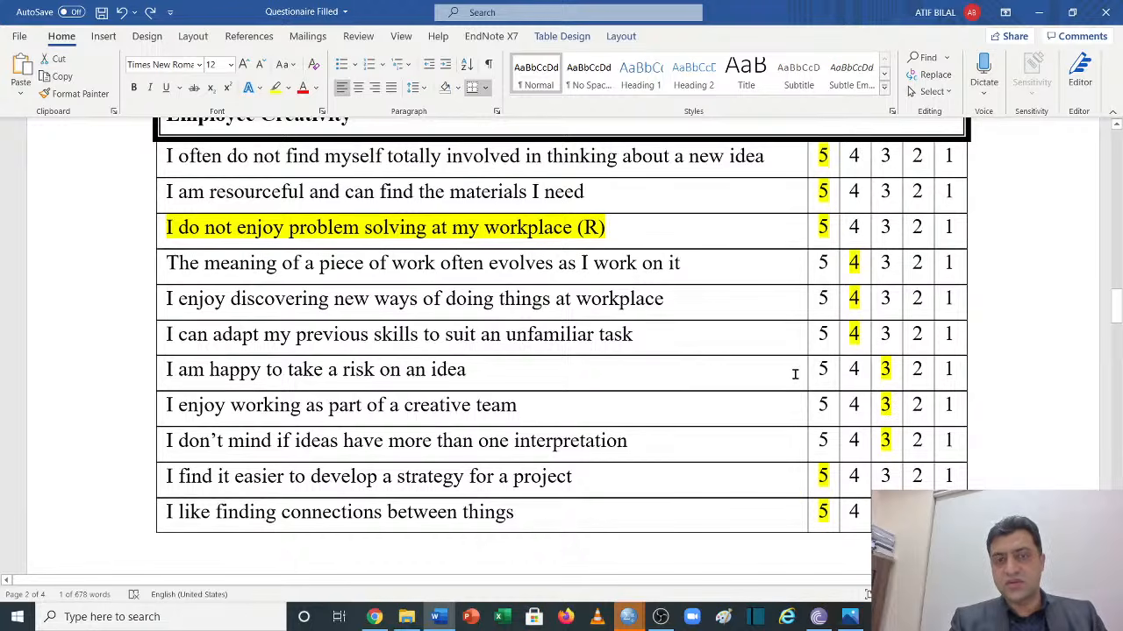
scroll(795, 374, "down", 20)
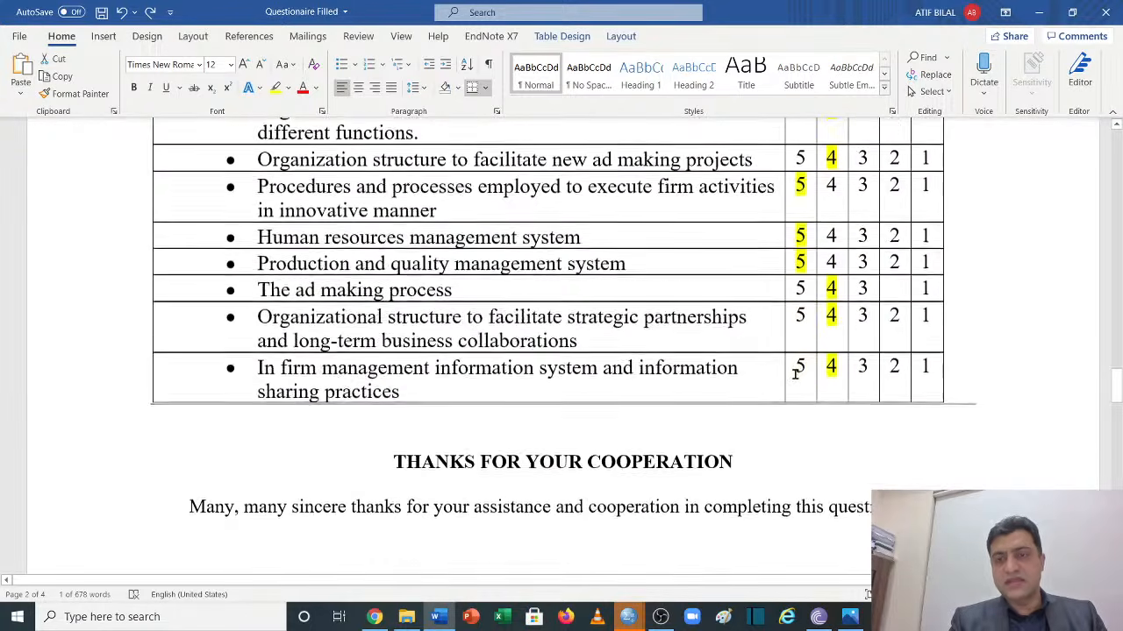
scroll(794, 374, "up", 5)
scroll(795, 375, "down", 2)
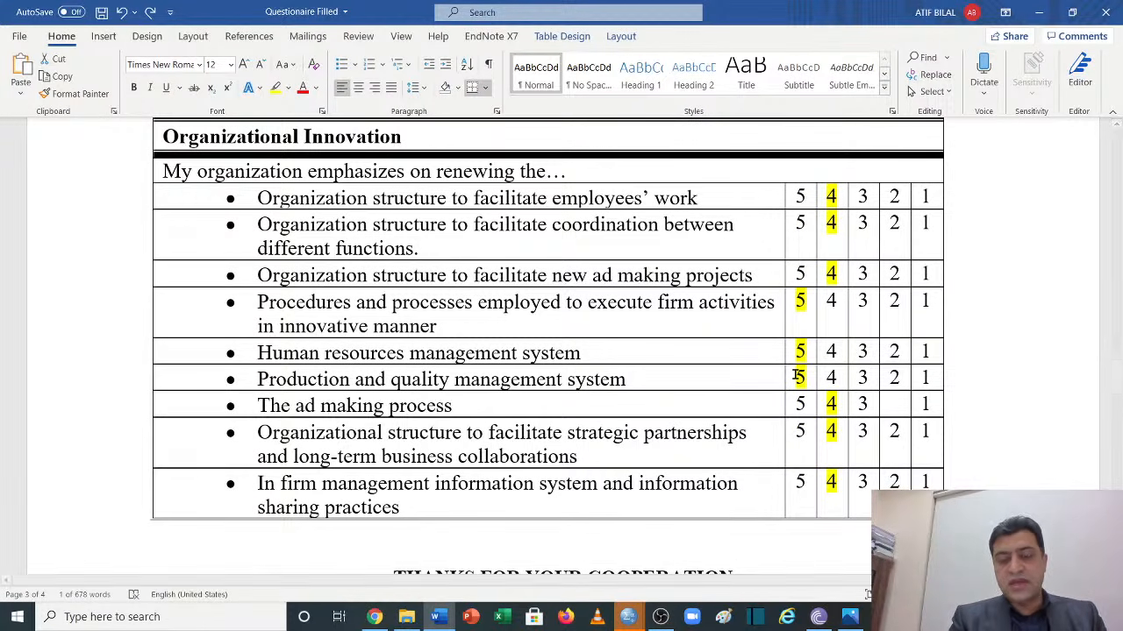
Return to the Section I table, restore the Word window and dock it beside the SPSS Data Editor
scroll(796, 375, "up", 20)
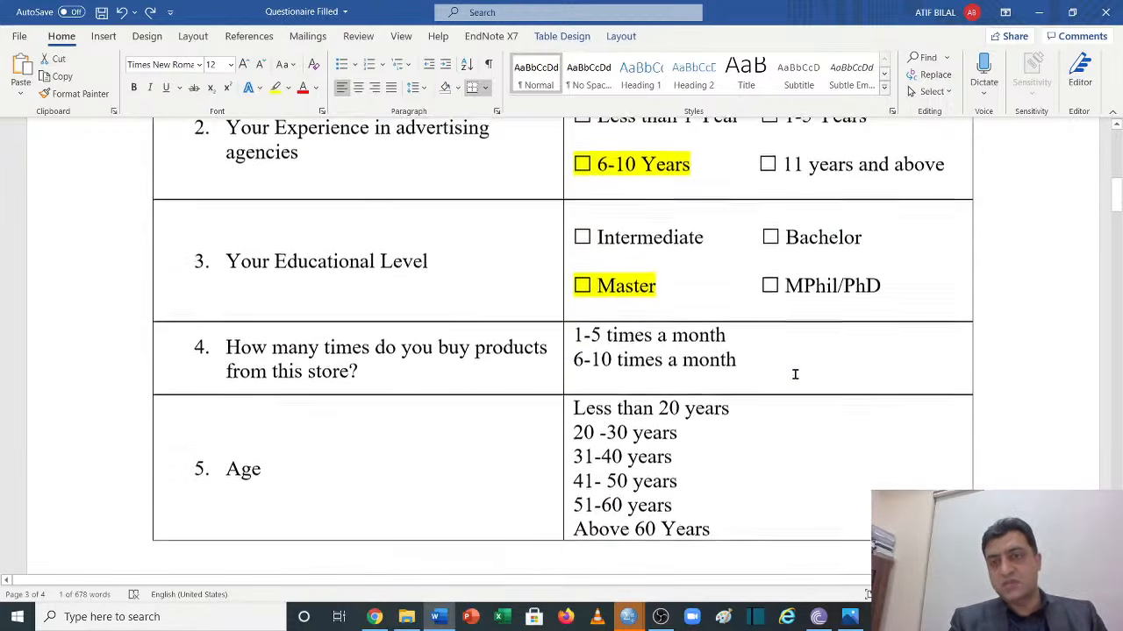
scroll(795, 376, "up", 6)
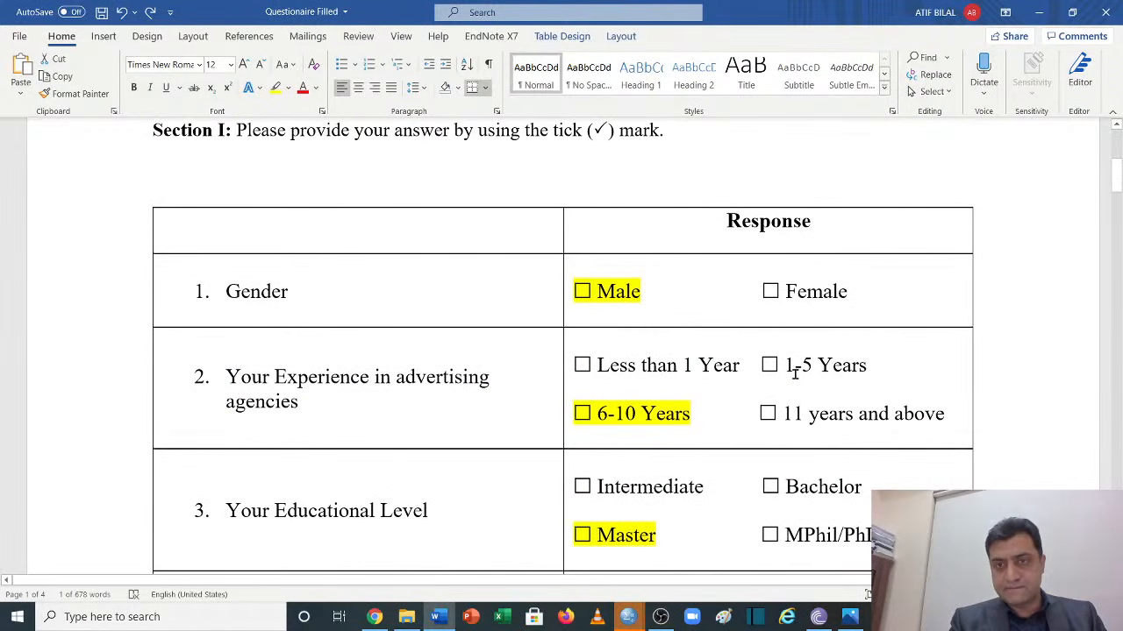
scroll(796, 372, "up", 6)
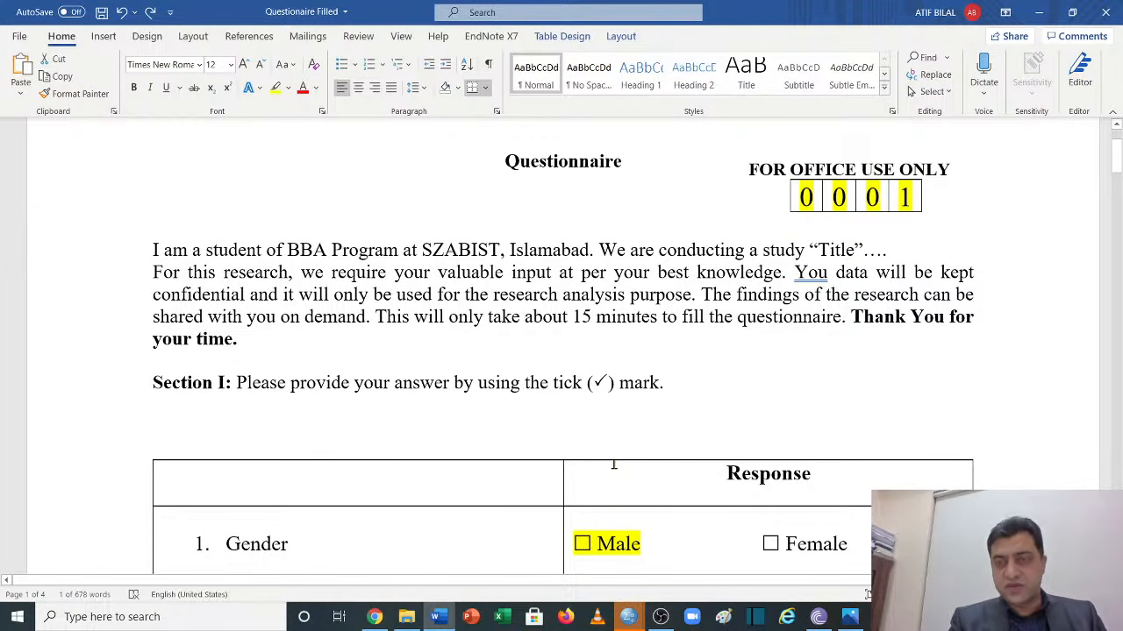
scroll(659, 451, "down", 6)
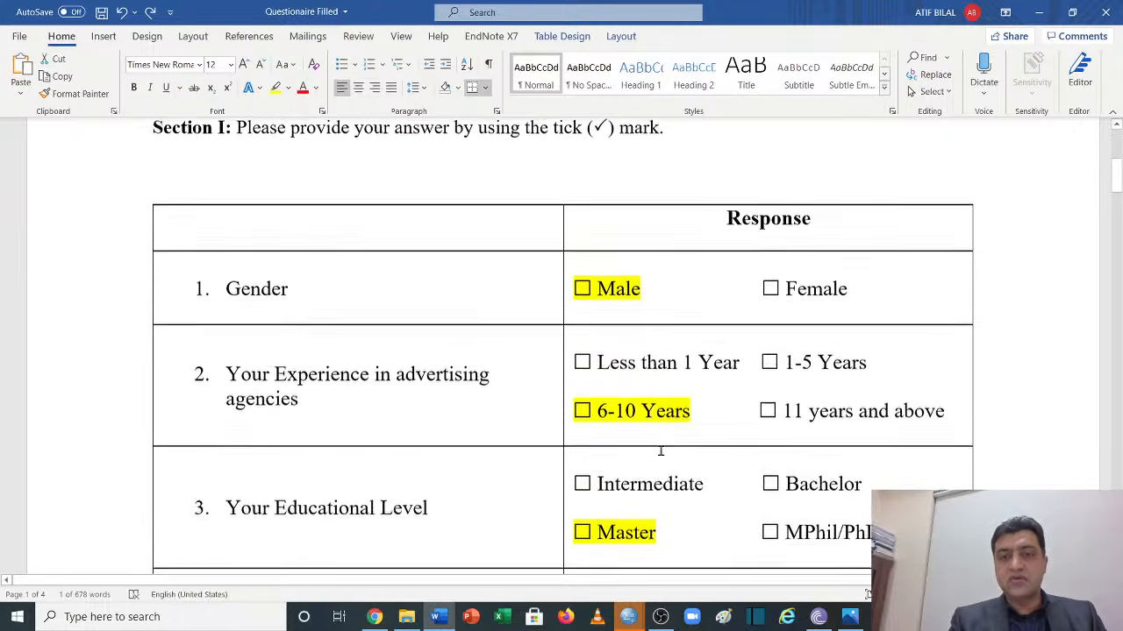
scroll(660, 447, "up", 1)
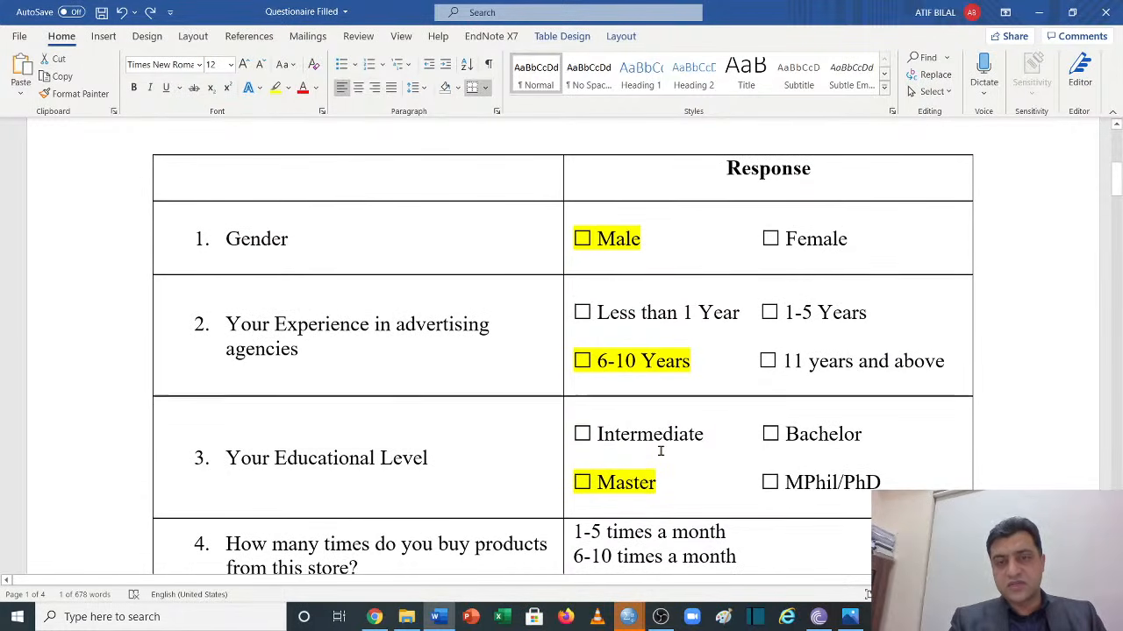
left_click(1072, 13)
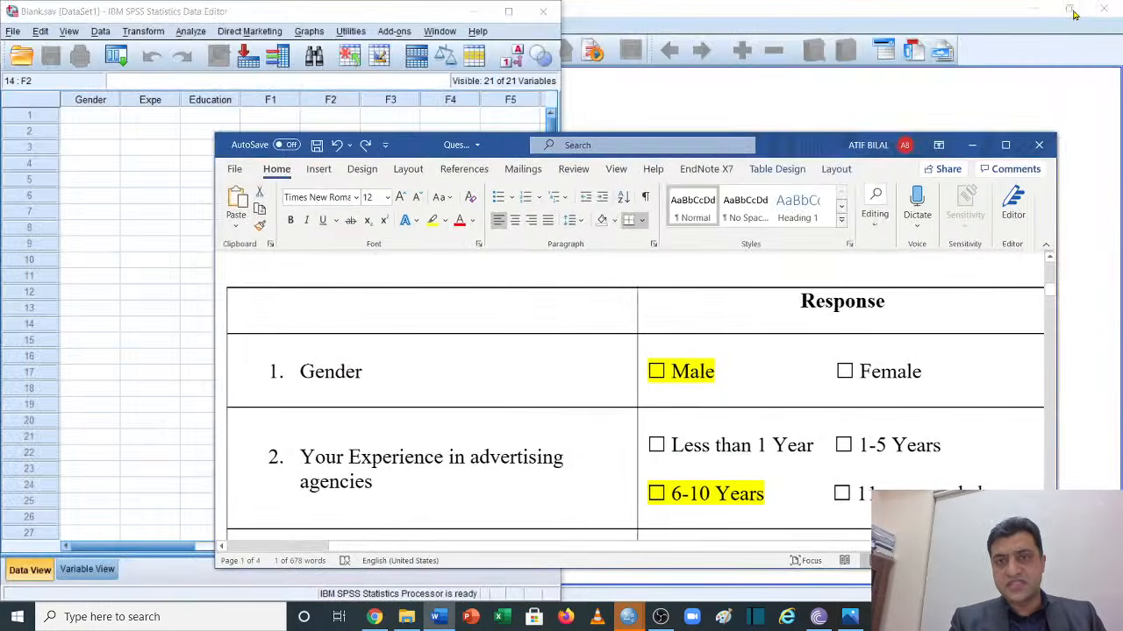
key("super+Right")
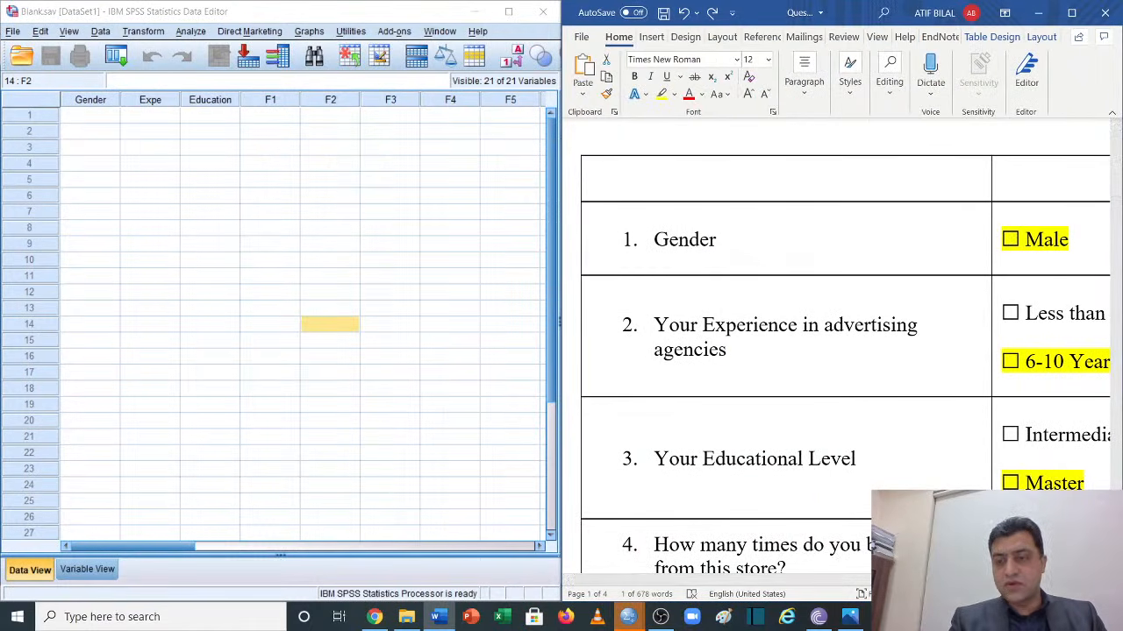
scroll(845, 351, "down", 3)
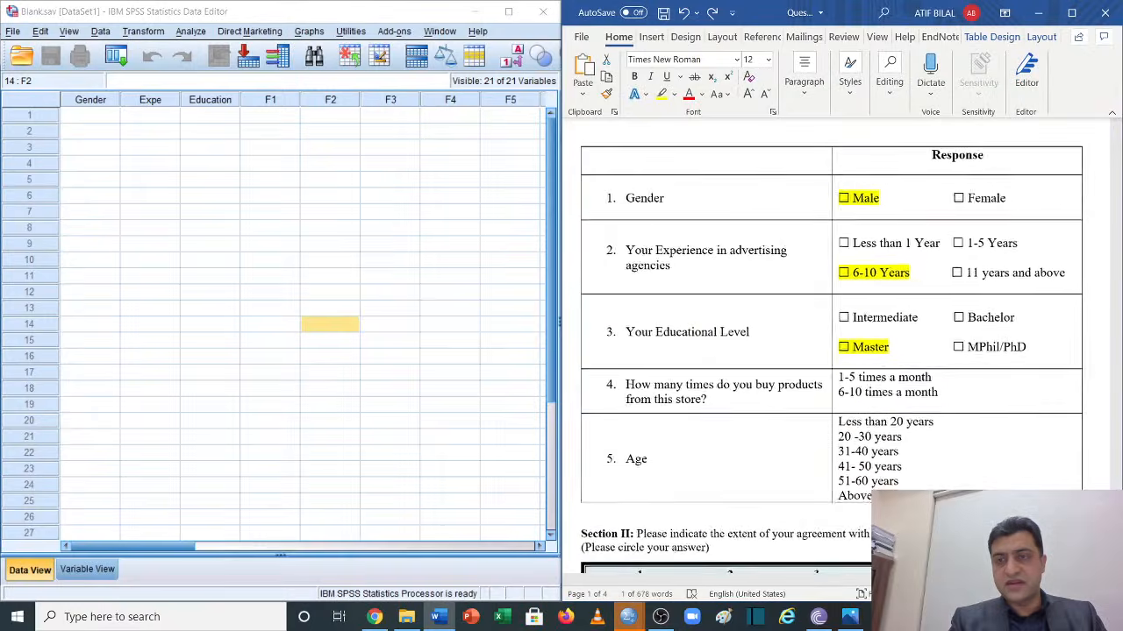
Enter the first respondent's demographic codes in row 1: Gender 1, Expe 3 and Education 3
left_click(88, 570)
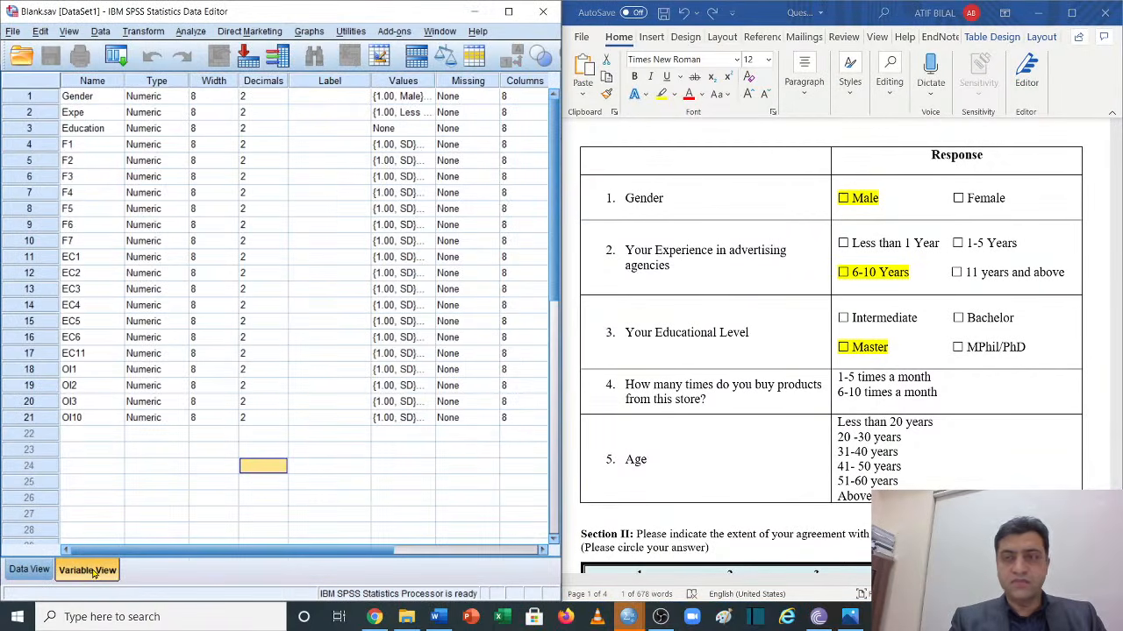
left_click(29, 570)
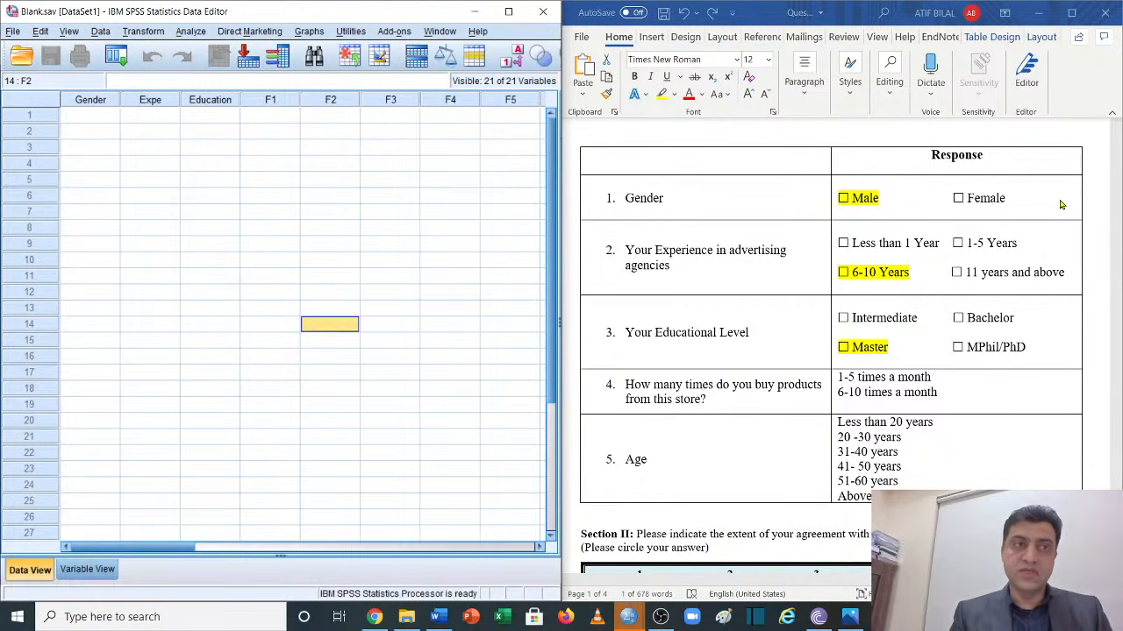
left_click(107, 123)
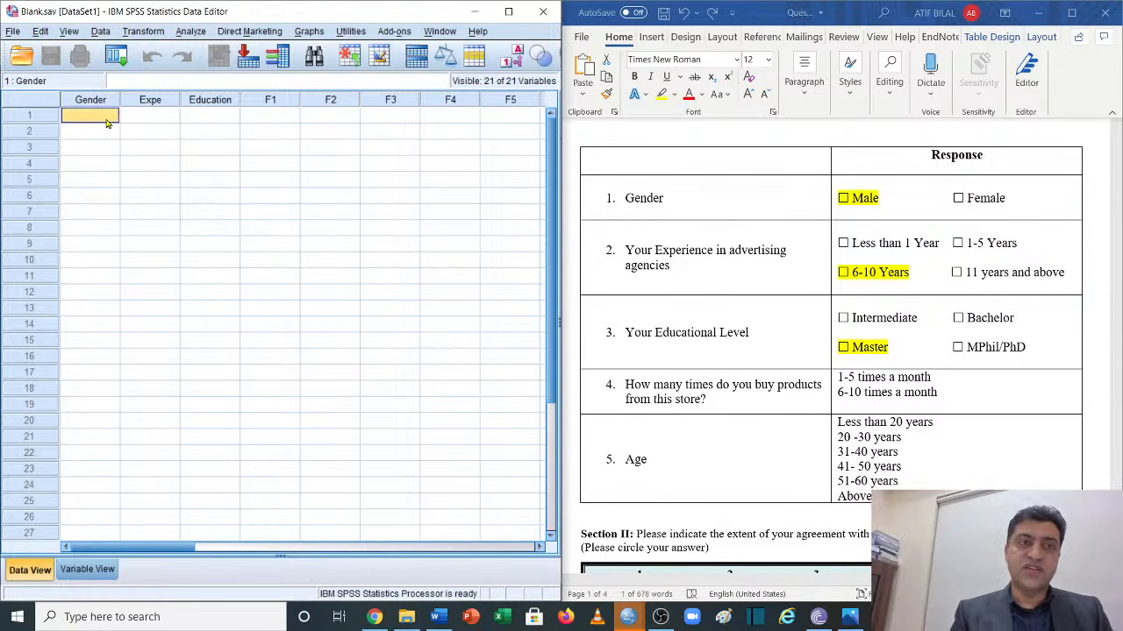
left_click(28, 118)
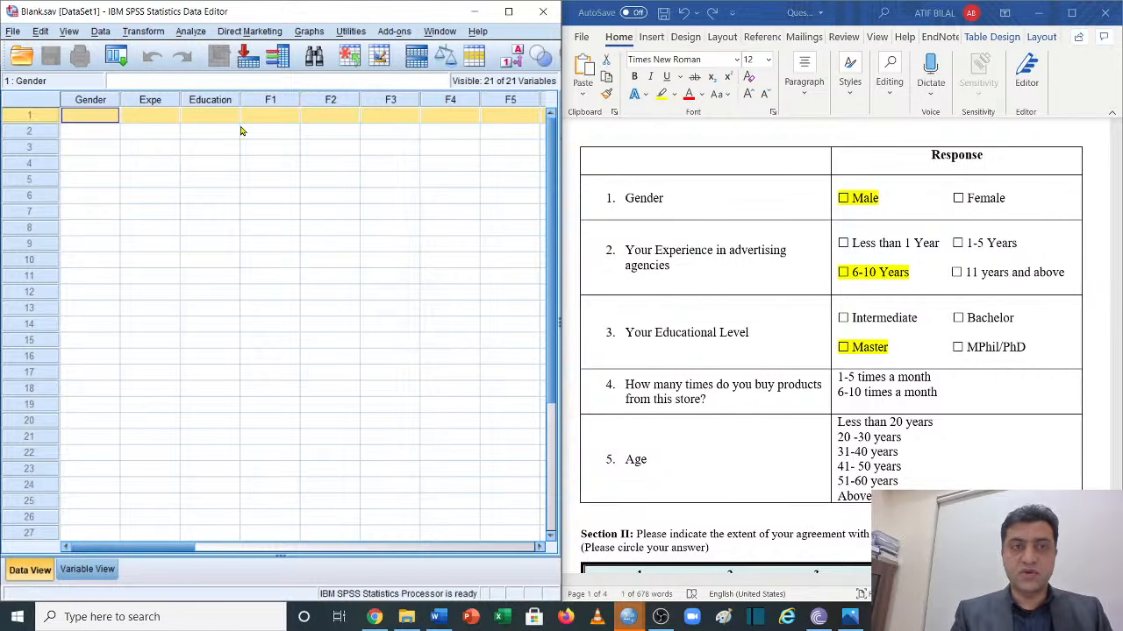
left_click(89, 117)
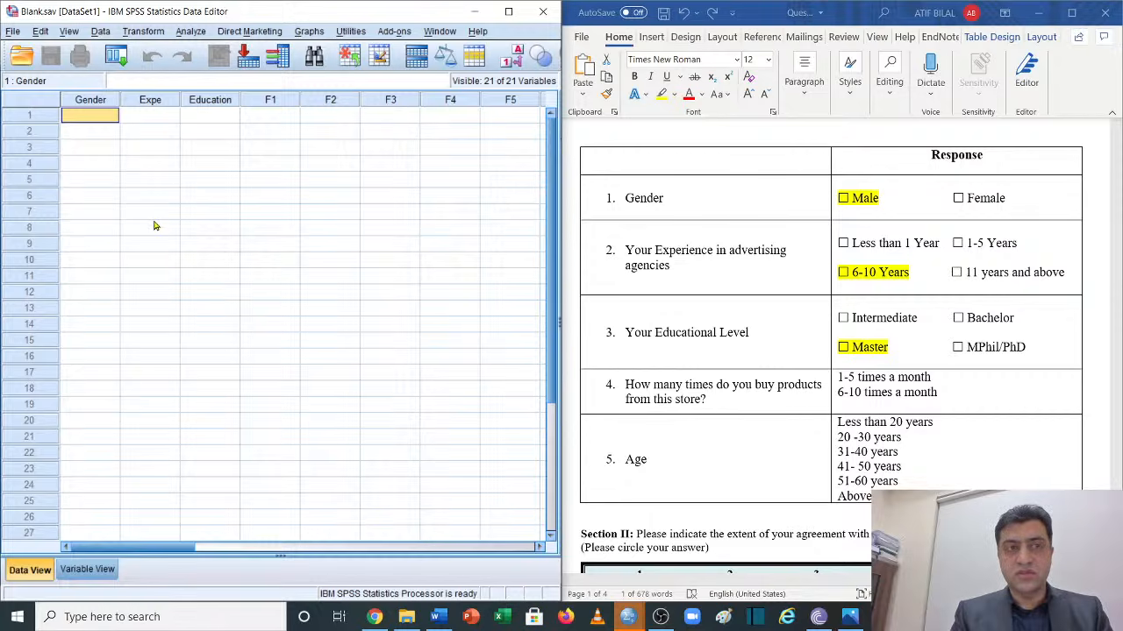
type("1")
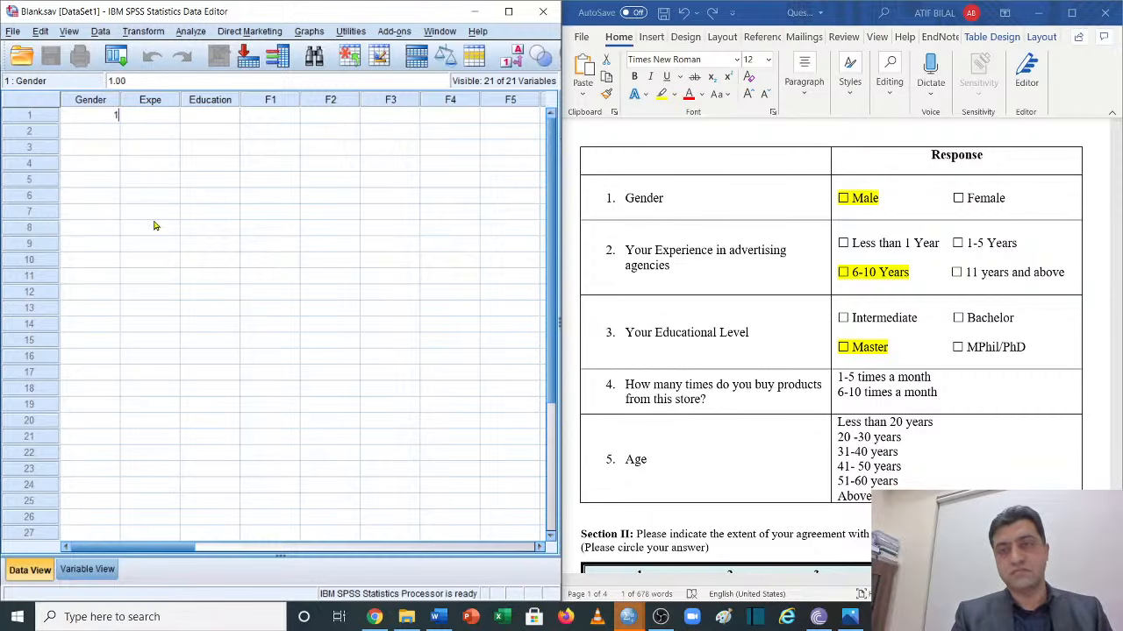
left_click(163, 121)
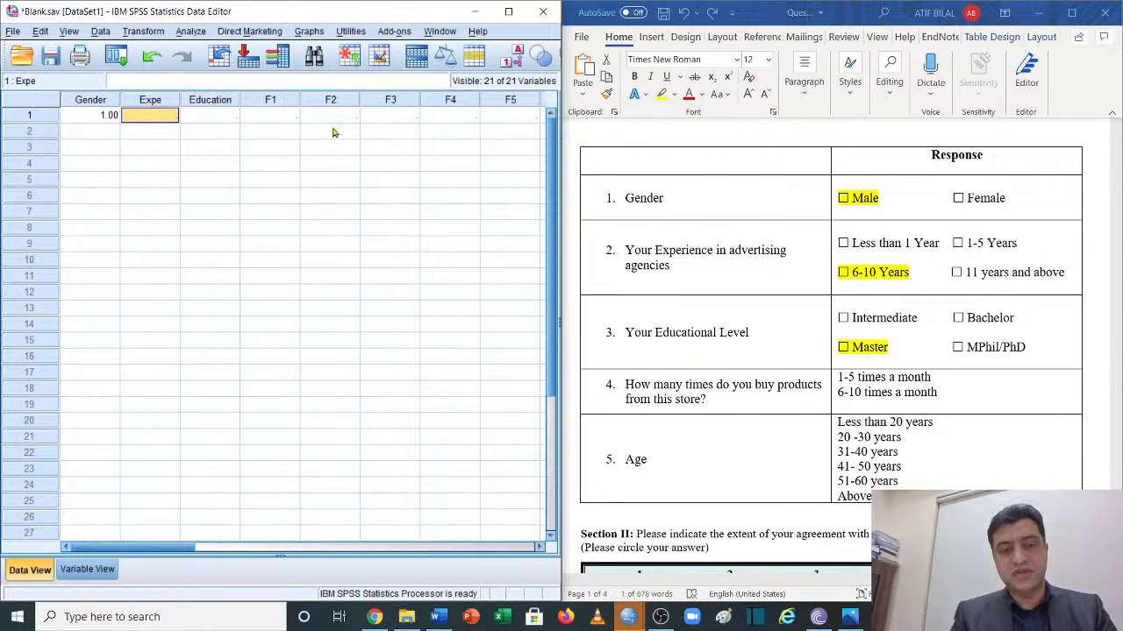
type("3")
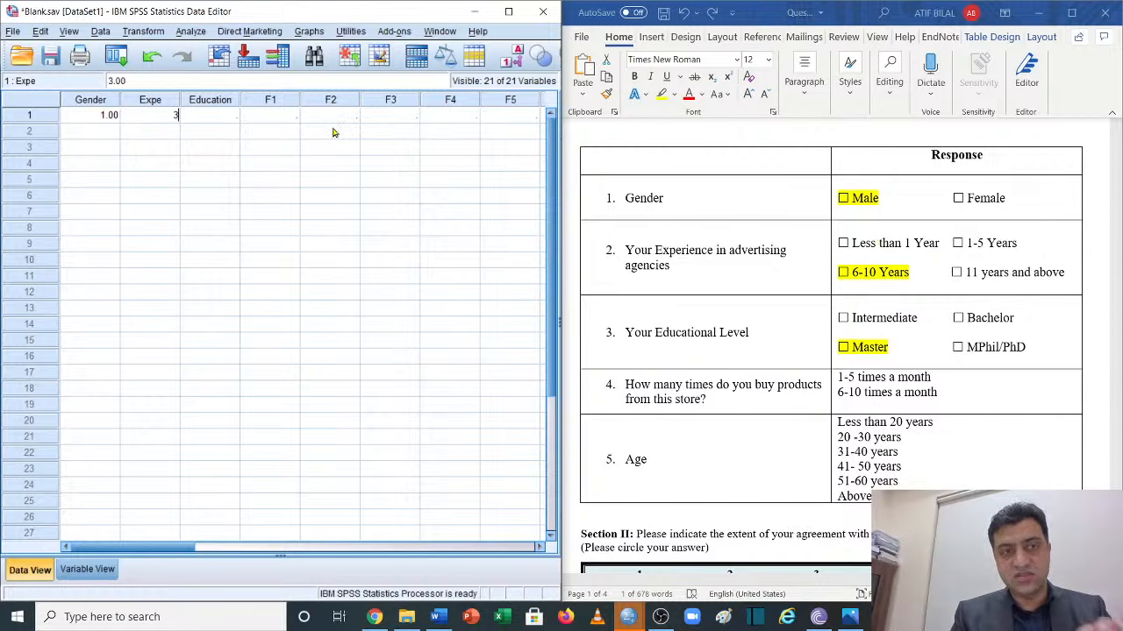
key("Tab")
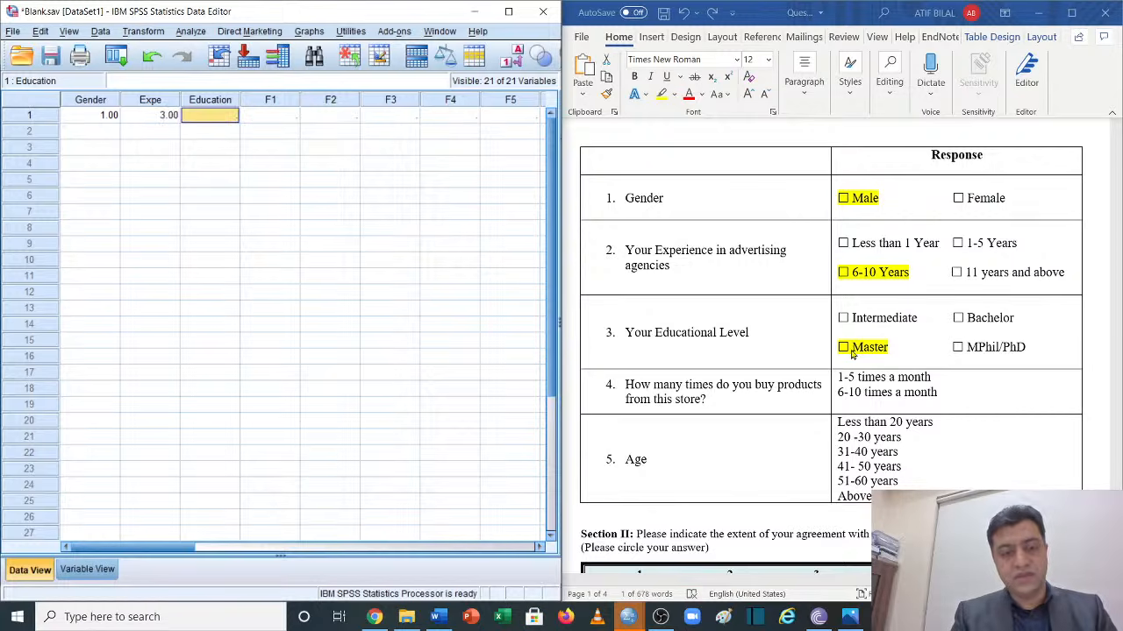
type("3")
Enter the first three Formalization ratings from the questionnaire in row 1: F1 5, F2 5 and F3 3
scroll(851, 354, "down", 10)
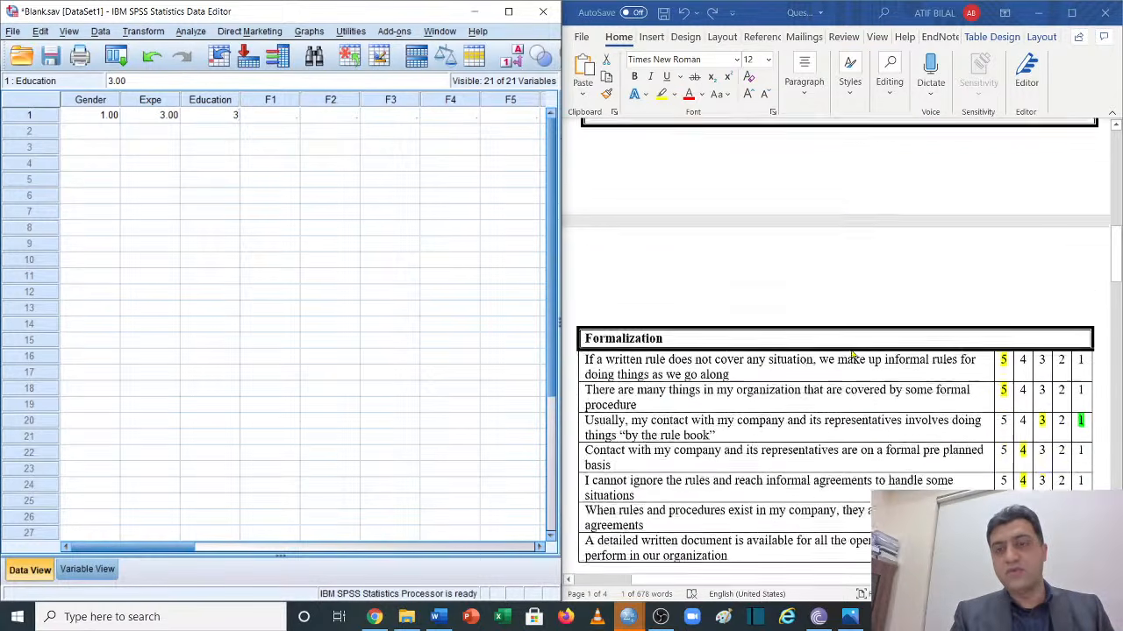
scroll(851, 353, "down", 3)
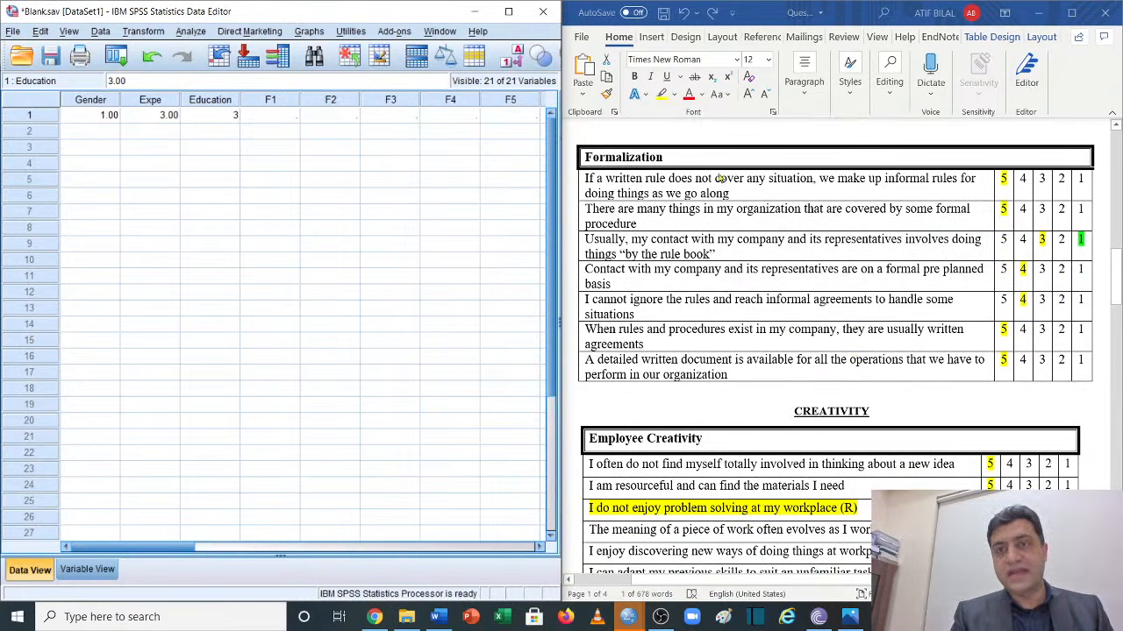
left_click(277, 117)
type("5")
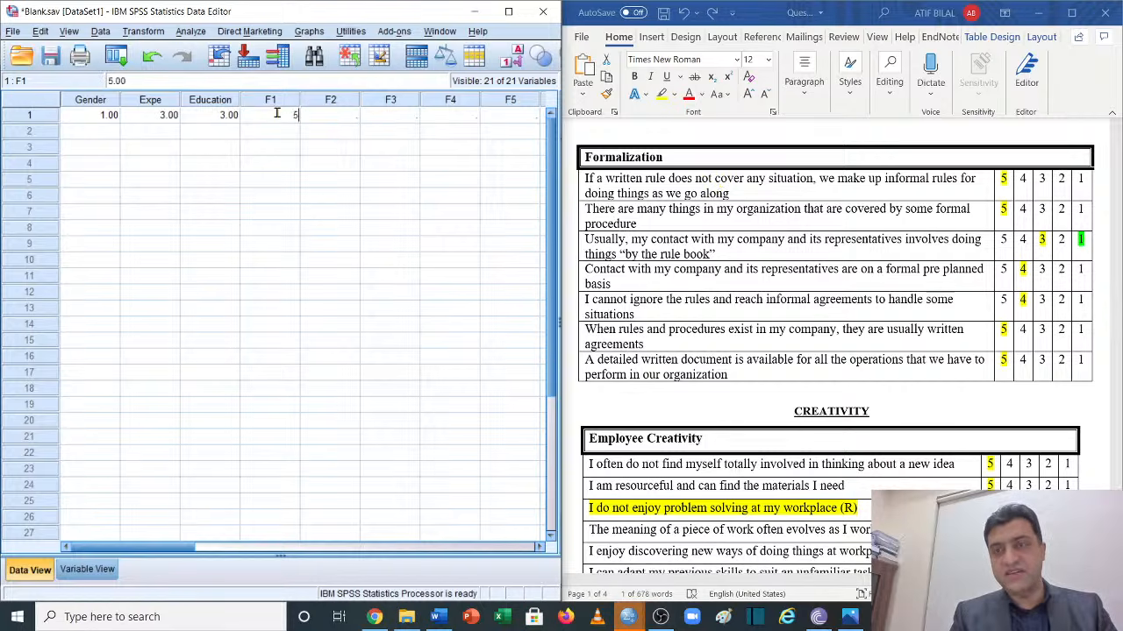
left_click(331, 124)
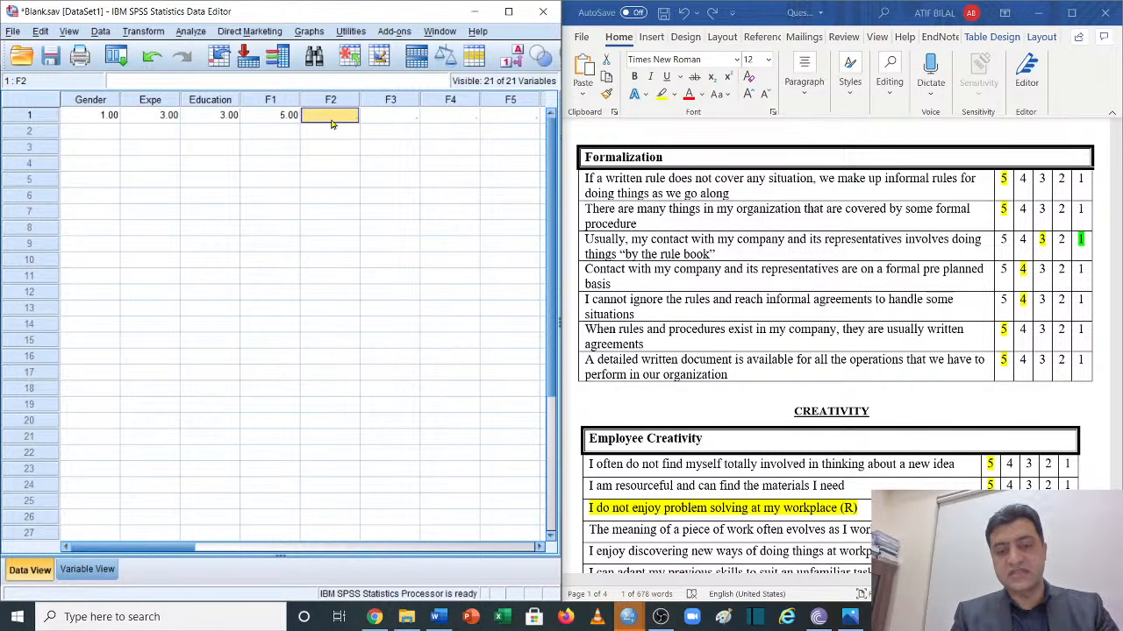
type("5")
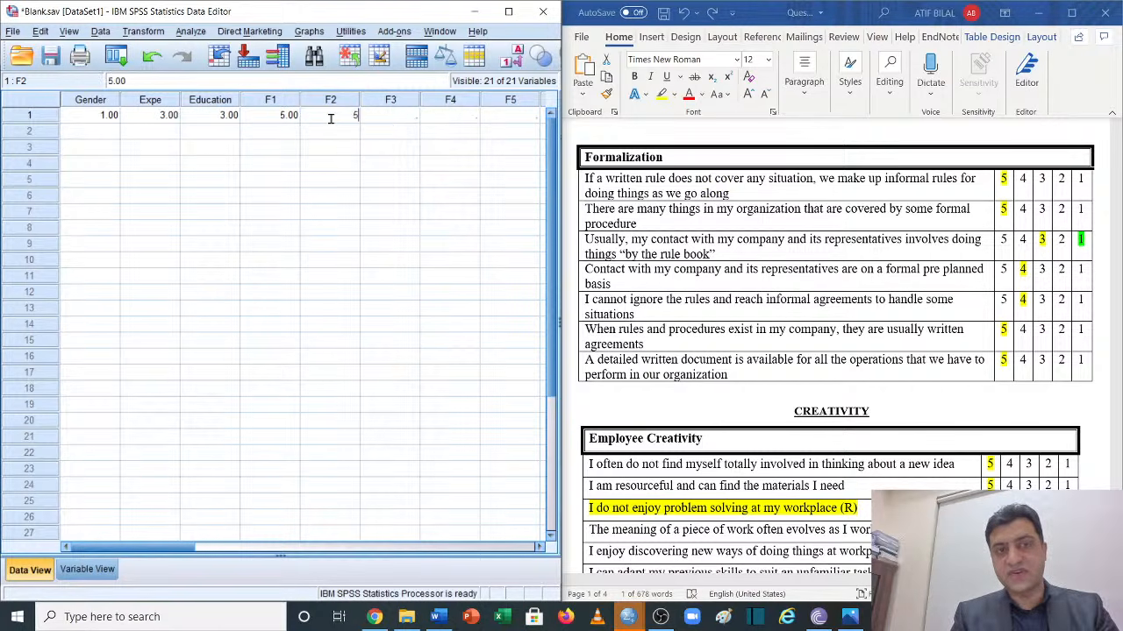
left_click(387, 118)
type("3")
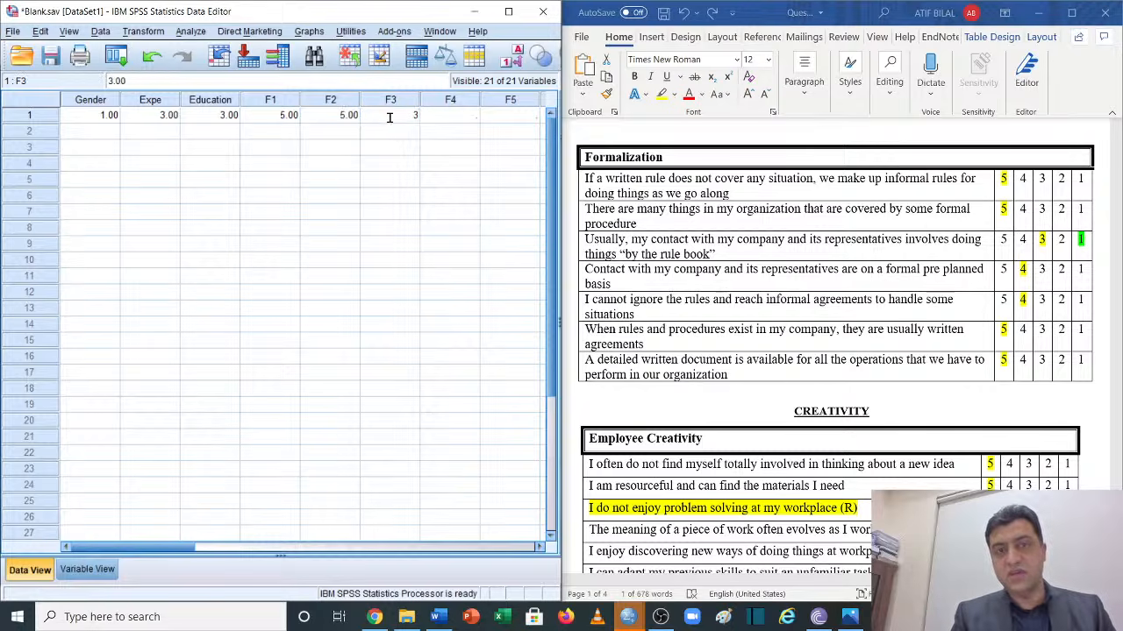
Enter the remaining Formalization ratings in row 1: F4 4, F5 4, F6 5 and F7 5
left_click(441, 123)
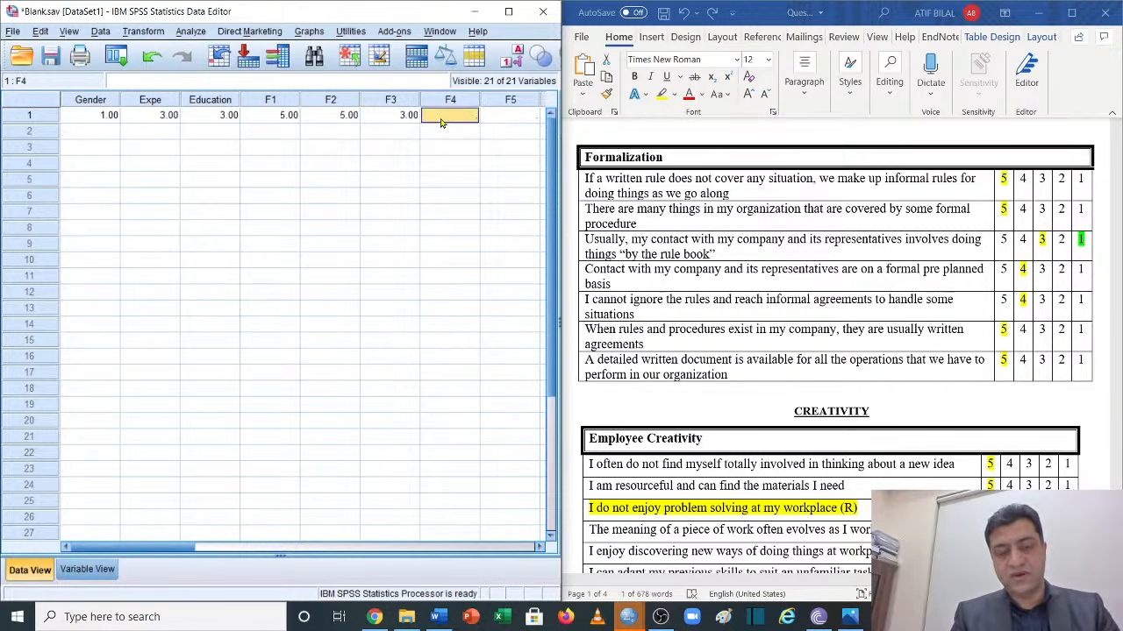
type("4")
key("Tab")
type("4")
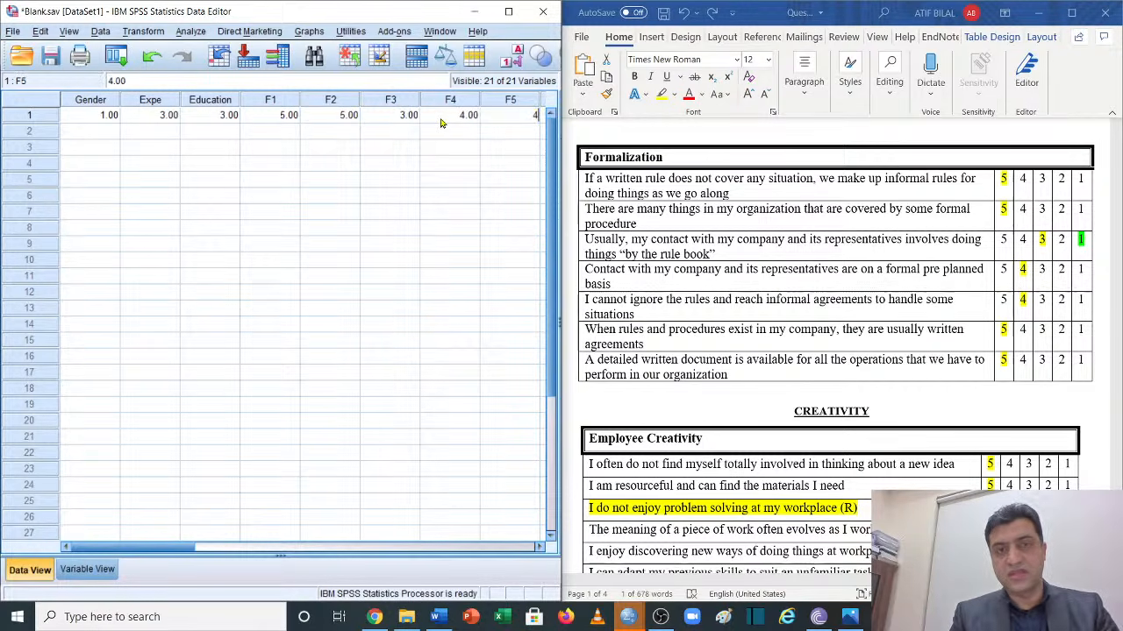
key("Tab")
type("5")
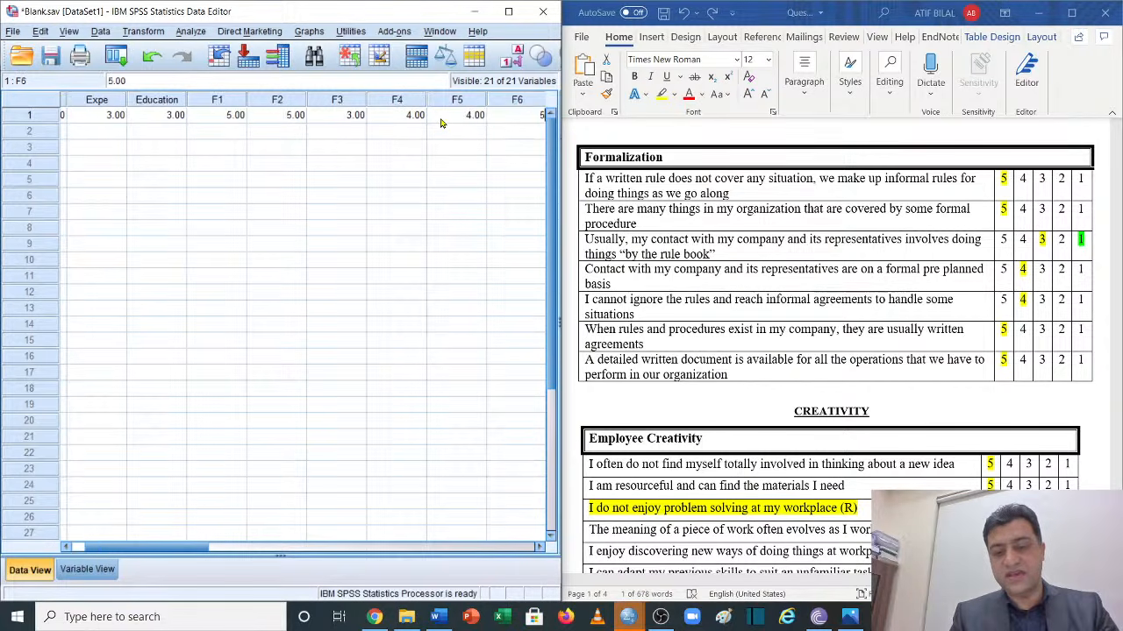
key("Tab")
type("5")
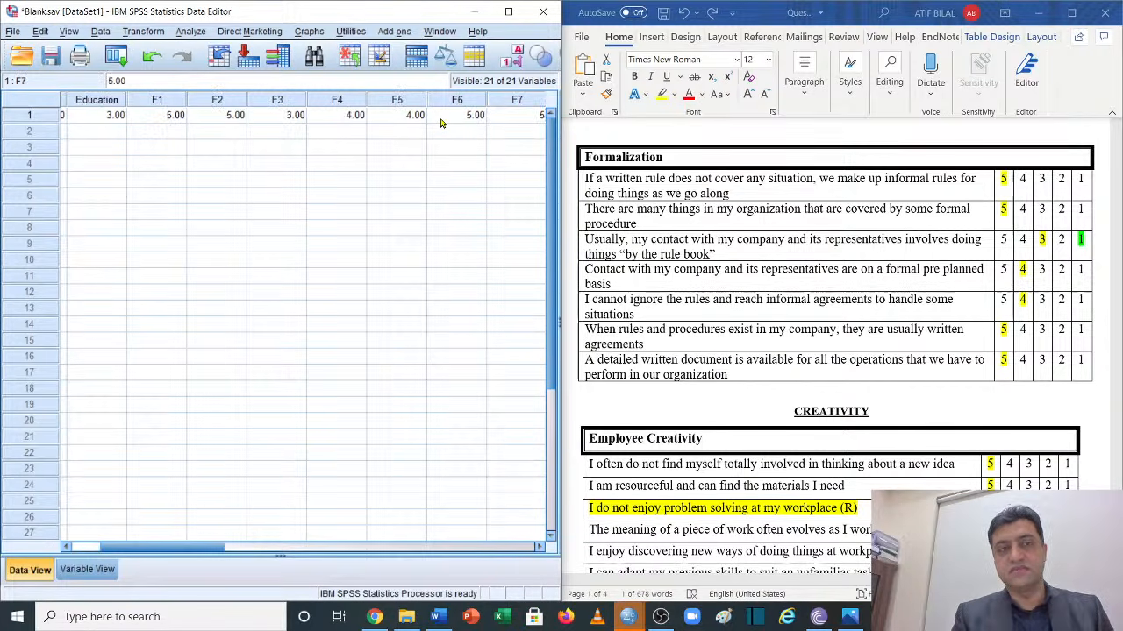
key("Tab")
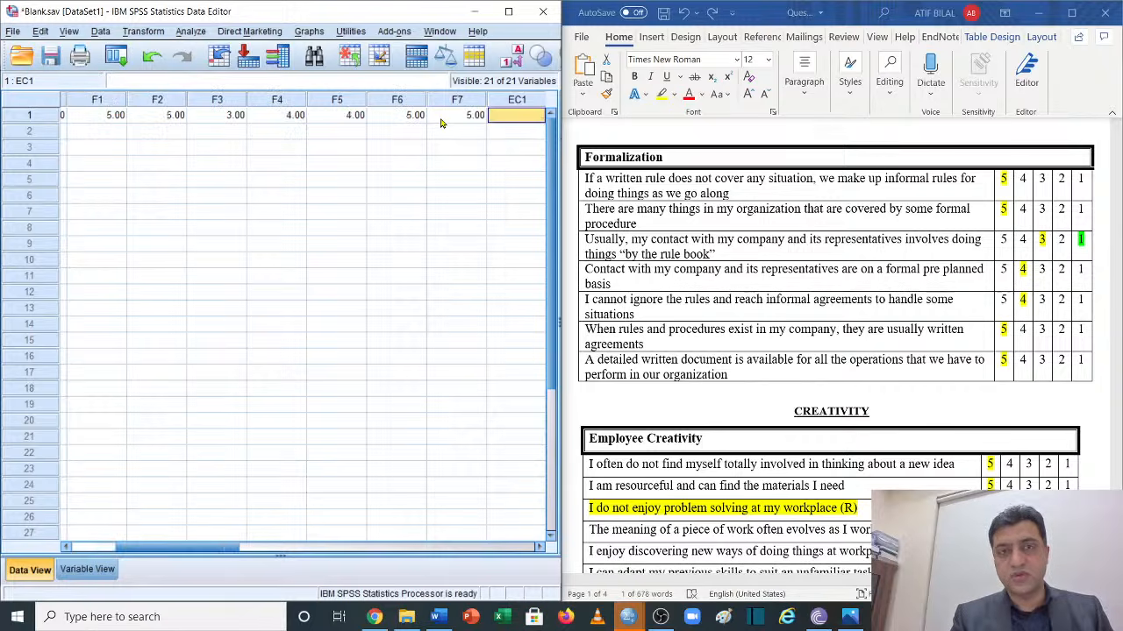
Enter the first three Employee Creativity ratings in row 1, with 5 for each of EC1, EC2 and EC3
left_click(741, 364)
scroll(741, 364, "down", 4)
scroll(741, 364, "down", 2)
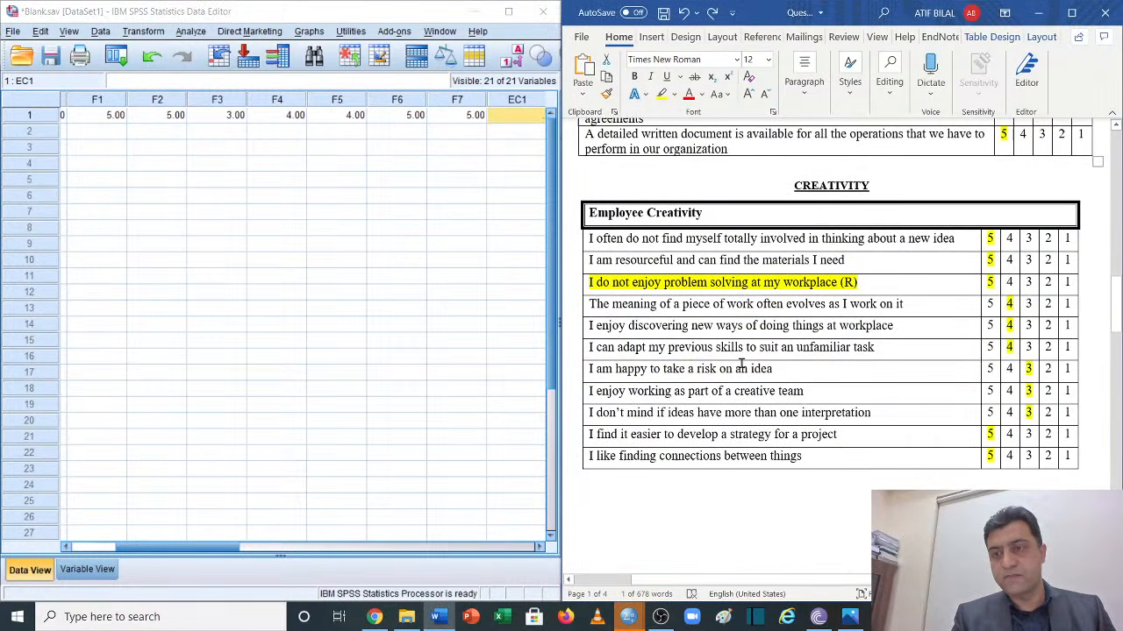
scroll(741, 364, "up", 5)
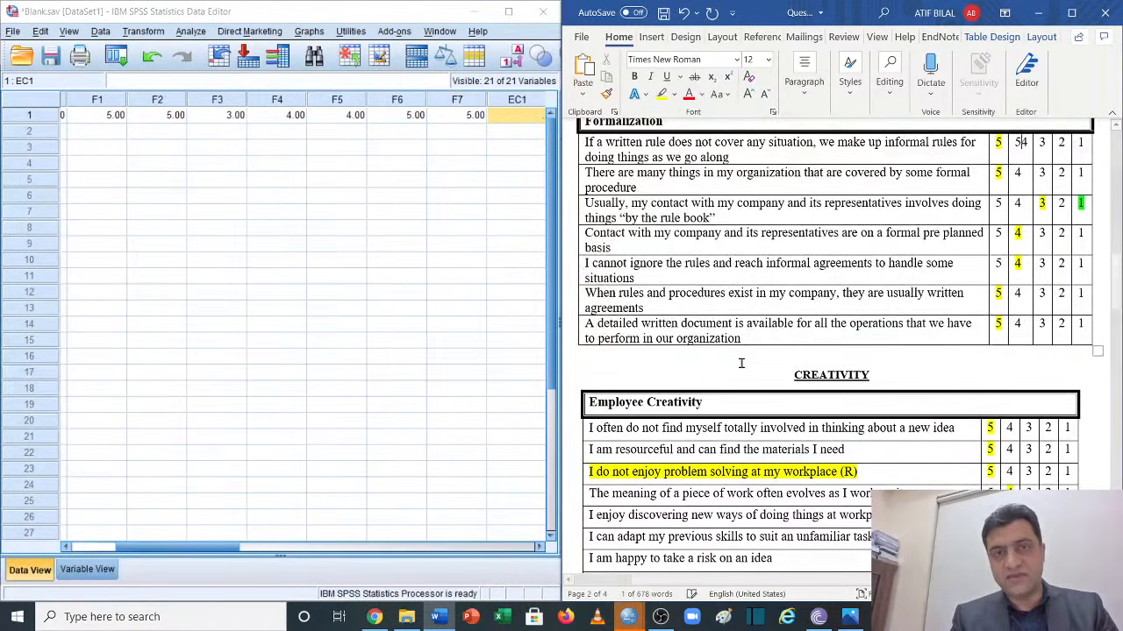
scroll(741, 364, "down", 5)
scroll(741, 364, "down", 1)
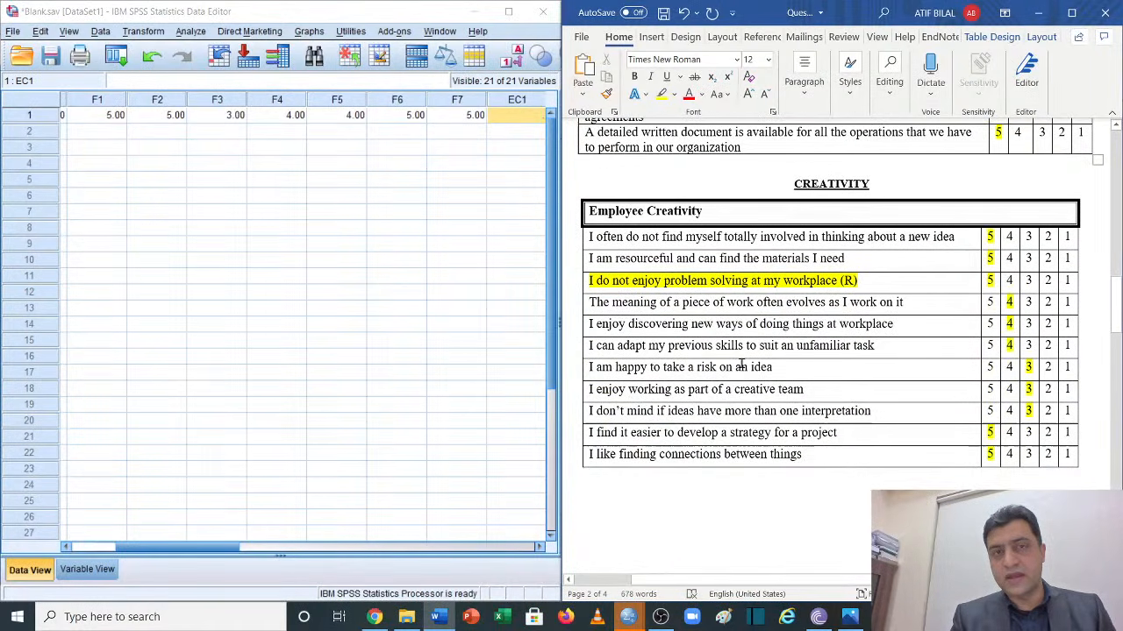
left_click(515, 115)
type("5")
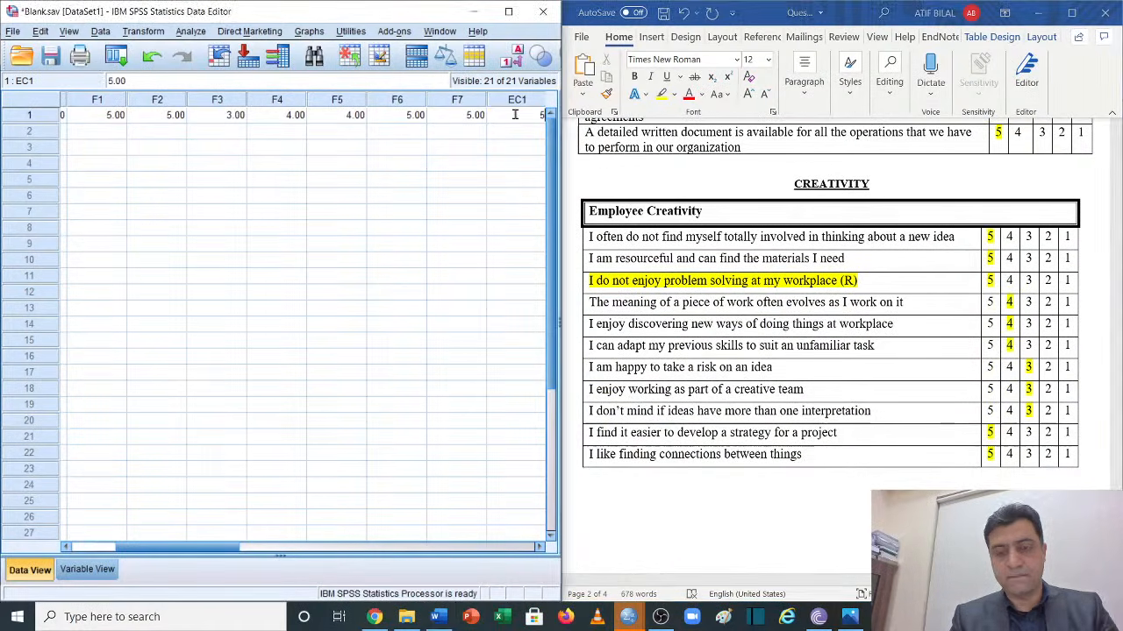
key("Right")
key("Right")
key("Right")
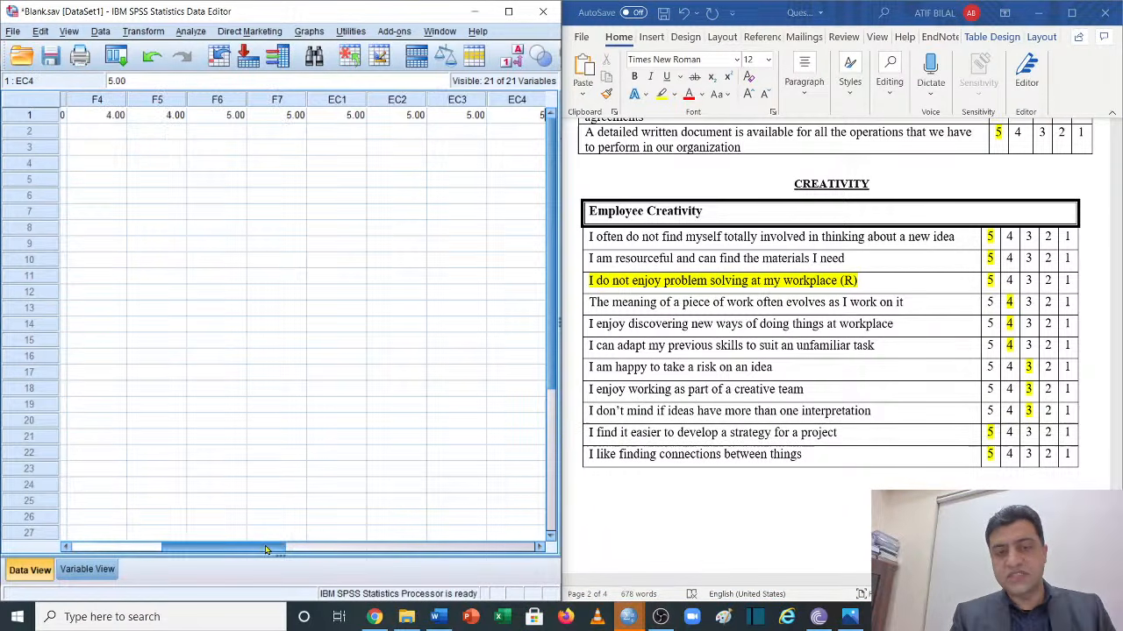
Highlight the Female option of the questionnaire's Gender question in bright green as the second respondent's answer
left_click_drag(266, 550, 175, 550)
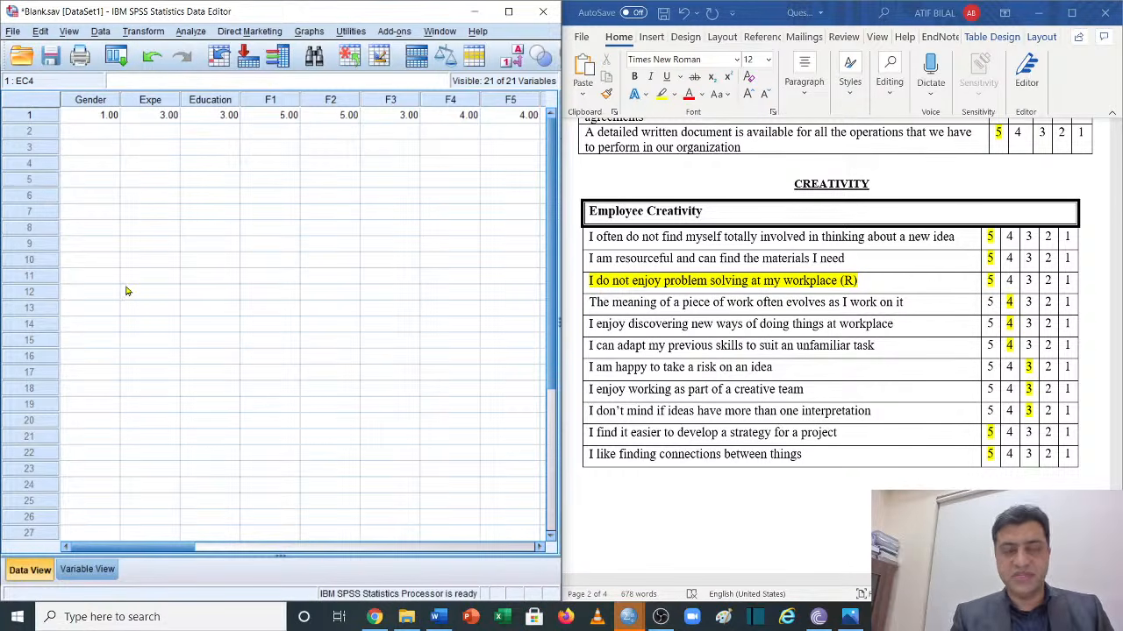
left_click(90, 131)
scroll(864, 331, "up", 15)
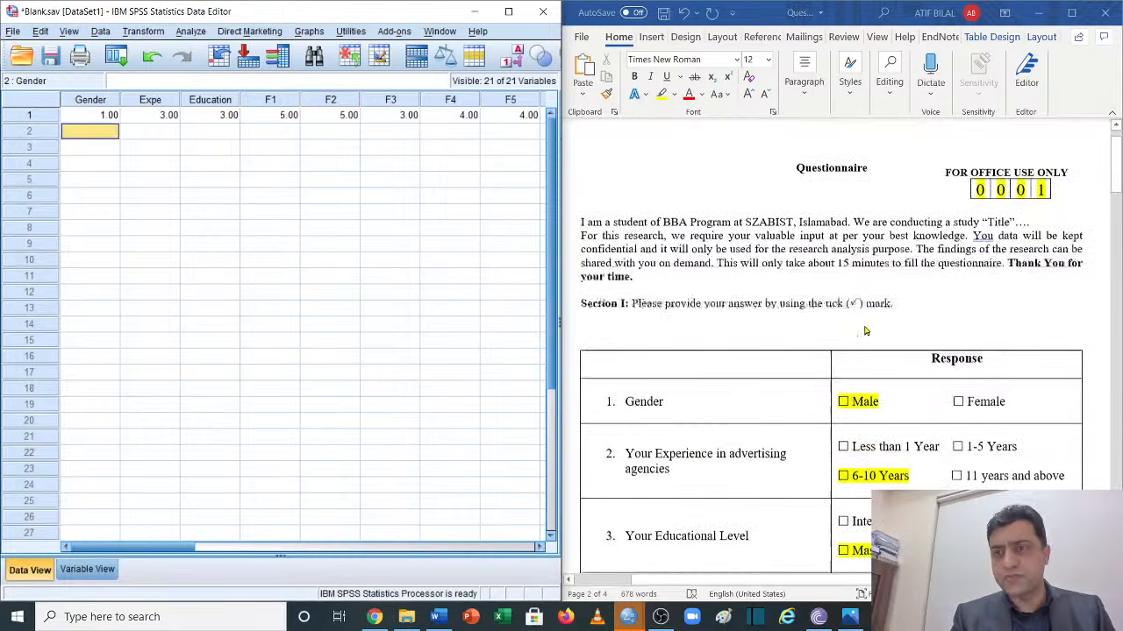
scroll(864, 331, "down", 2)
left_click(864, 330)
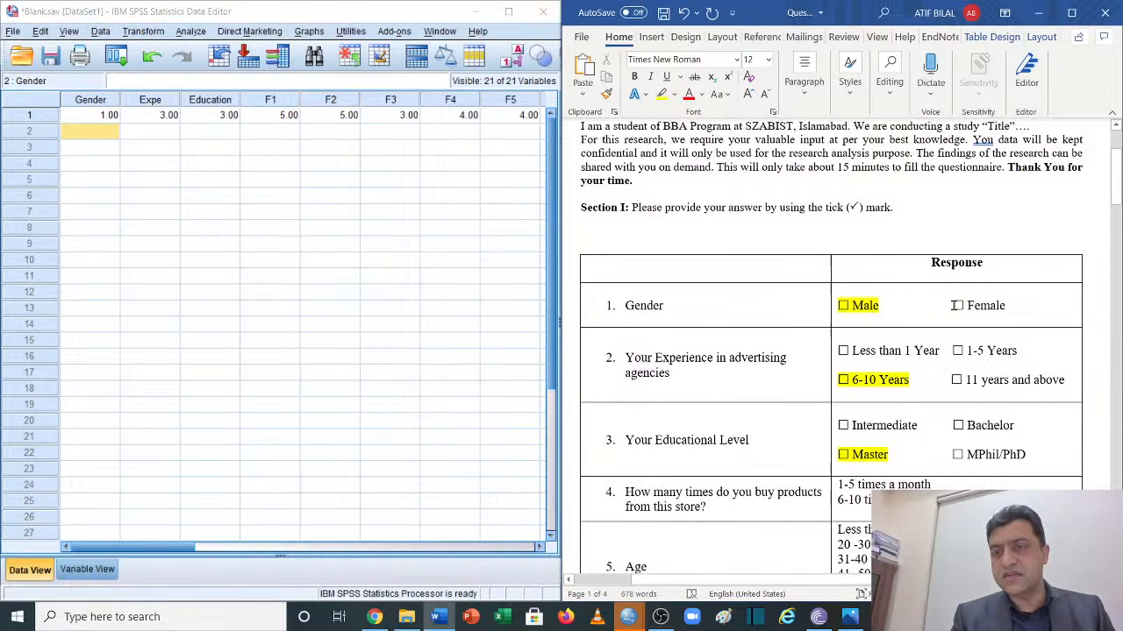
left_click_drag(955, 306, 1006, 305)
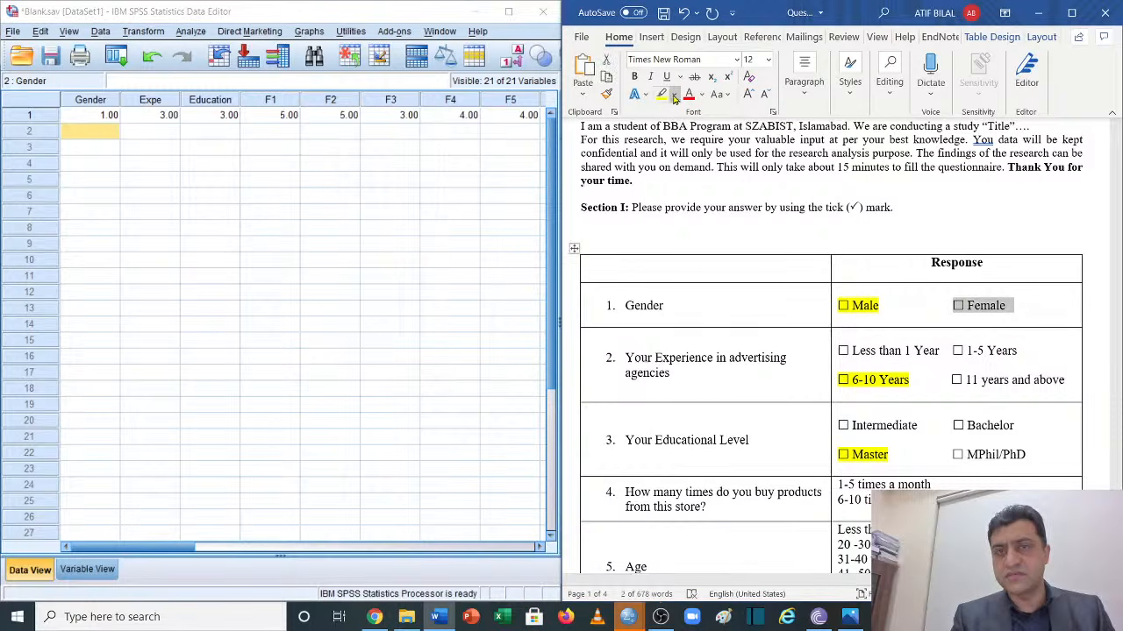
left_click(672, 94)
left_click(672, 114)
left_click(972, 309)
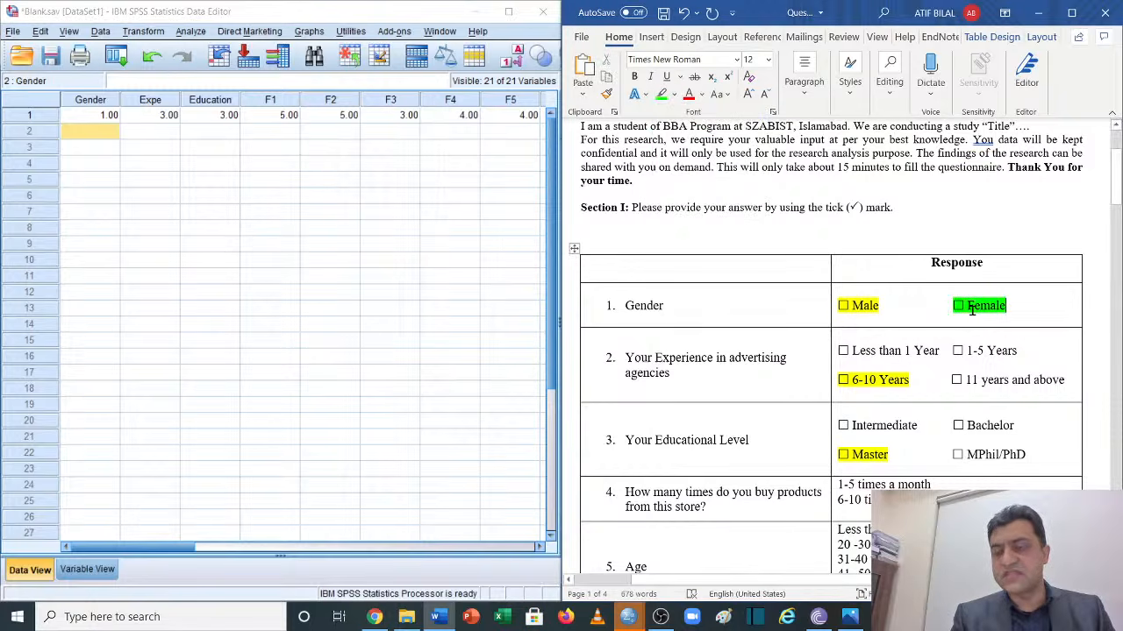
Enter 2 as the second respondent's Gender in row 2 of the data sheet
left_click(98, 135)
type("2")
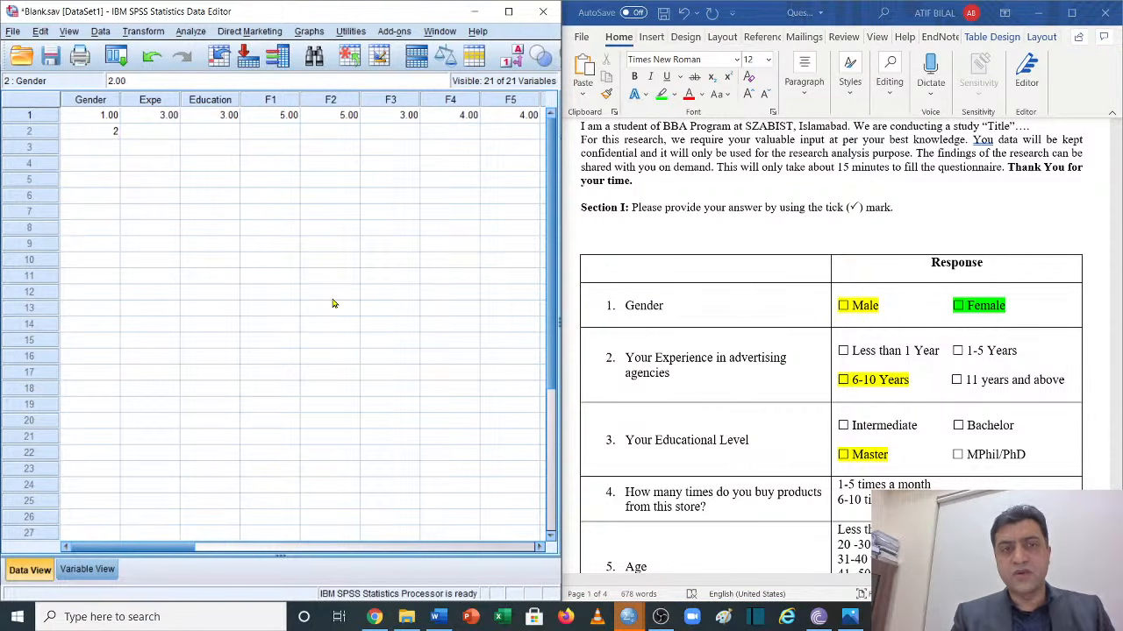
scroll(334, 304, "down", 1)
scroll(333, 303, "up", 1)
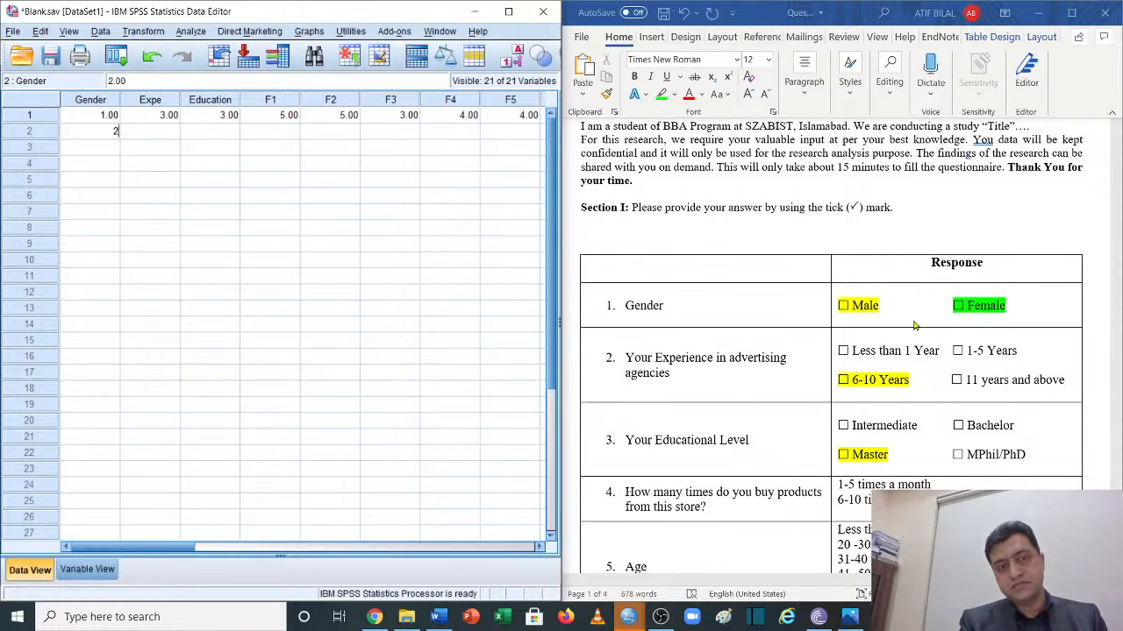
Review the variable definitions against the Gender code entered for the second respondent
left_click(89, 571)
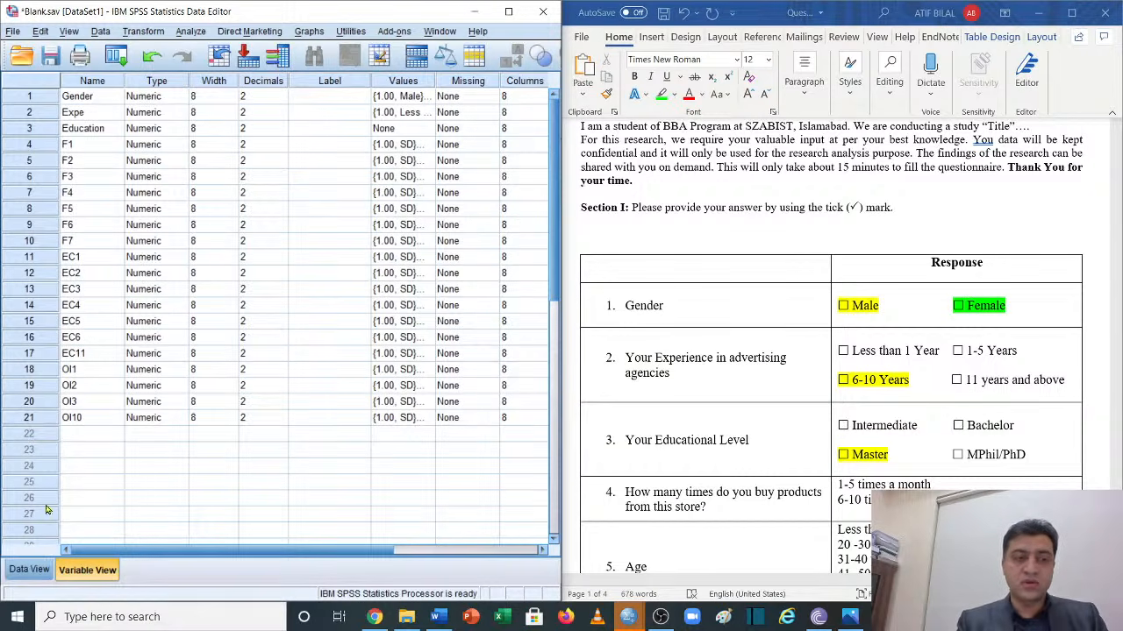
left_click(29, 570)
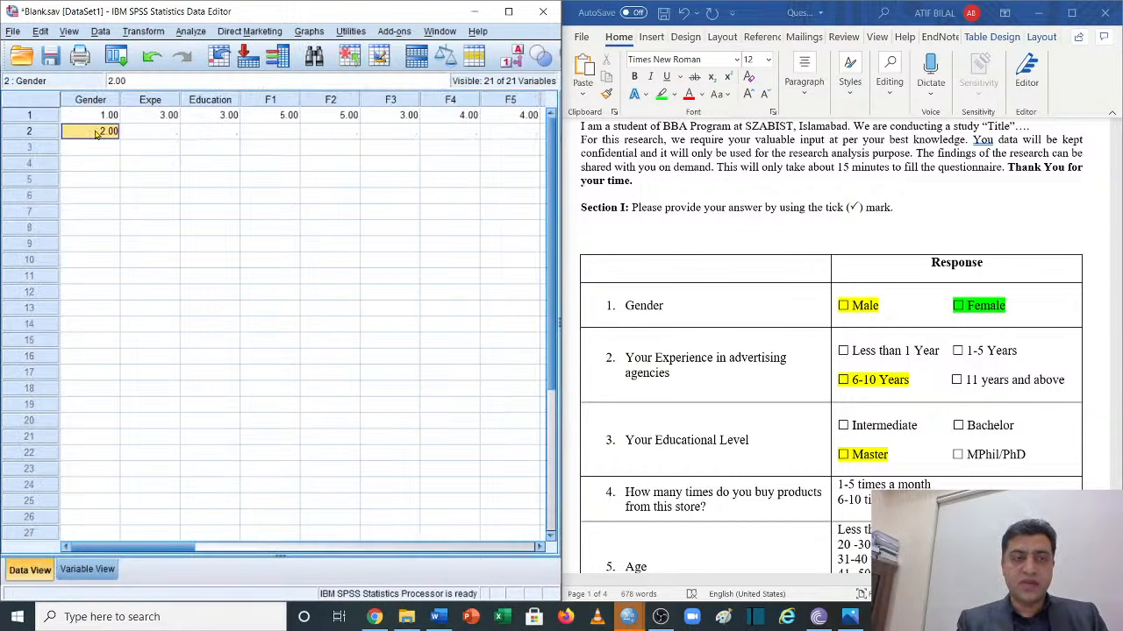
left_click(102, 570)
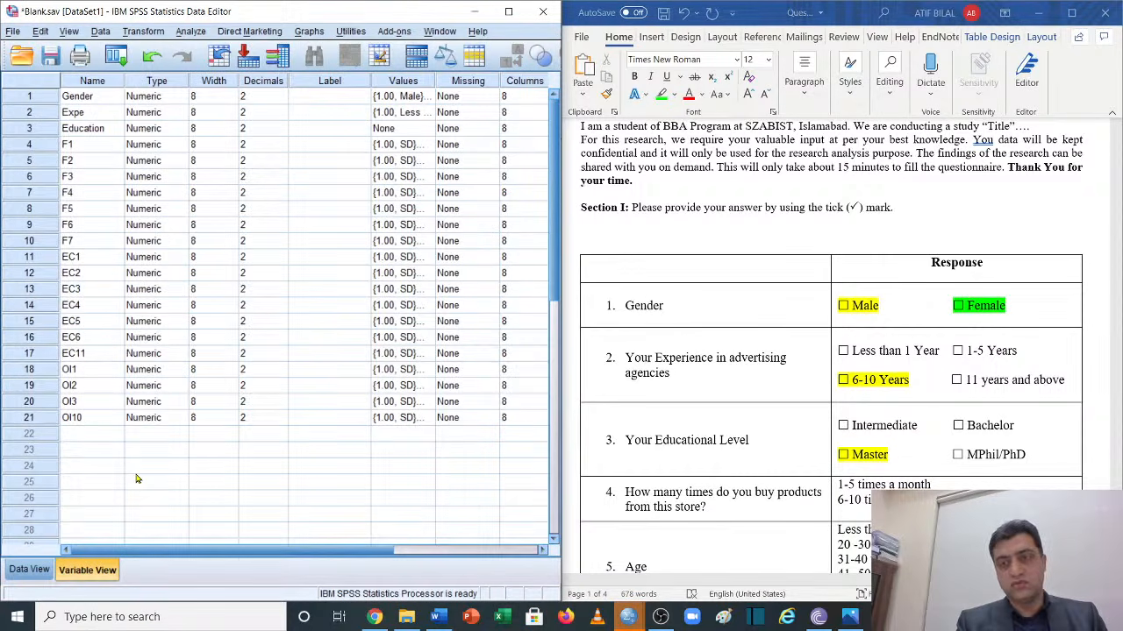
Examine the Gender, Expe and Education columns of the data sheet down their respondent rows
left_click(39, 571)
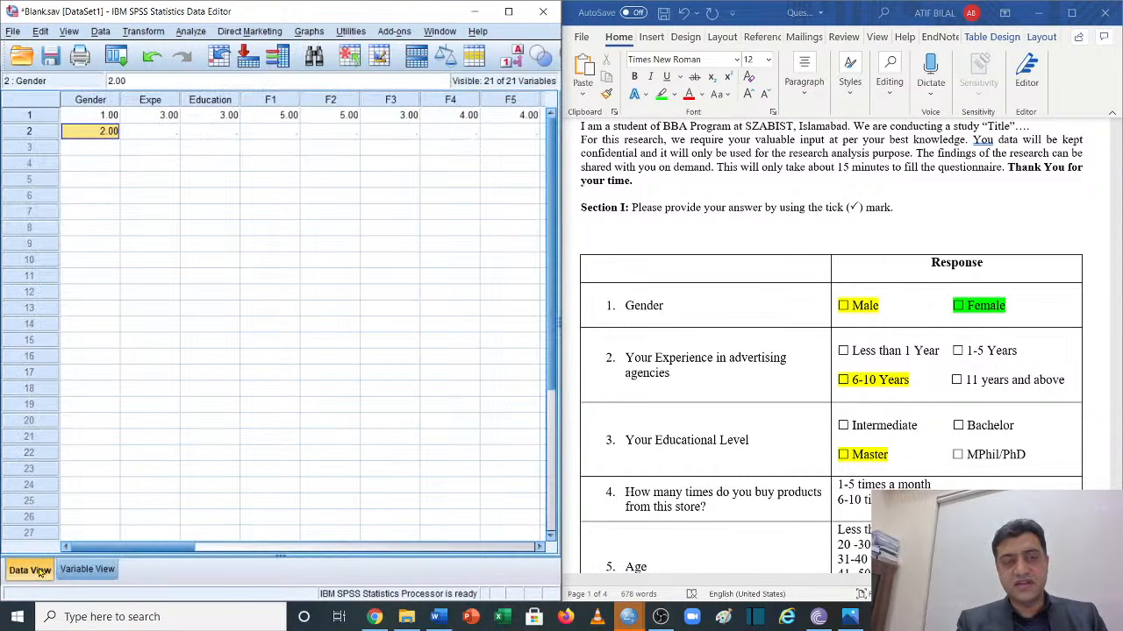
left_click_drag(88, 118, 93, 461)
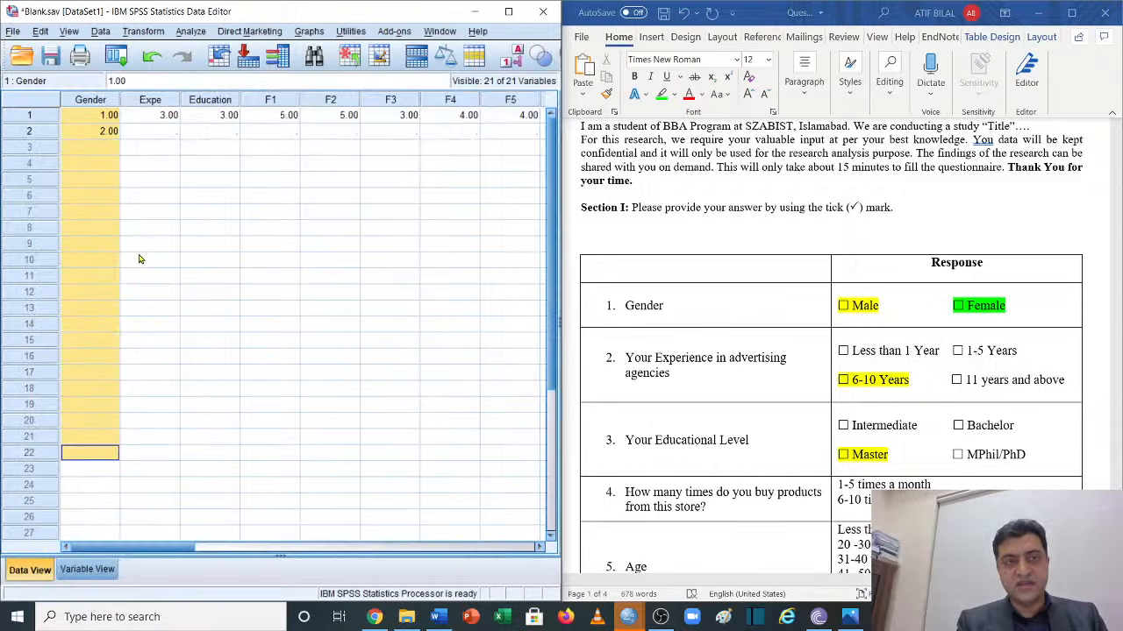
left_click_drag(154, 118, 126, 404)
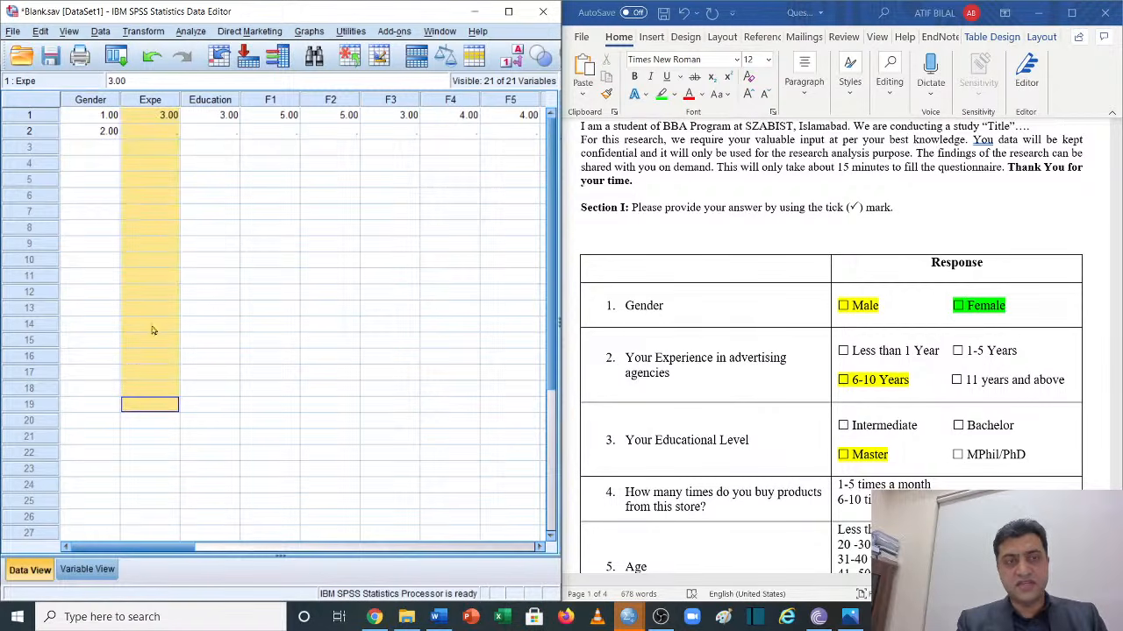
left_click_drag(215, 117, 208, 347)
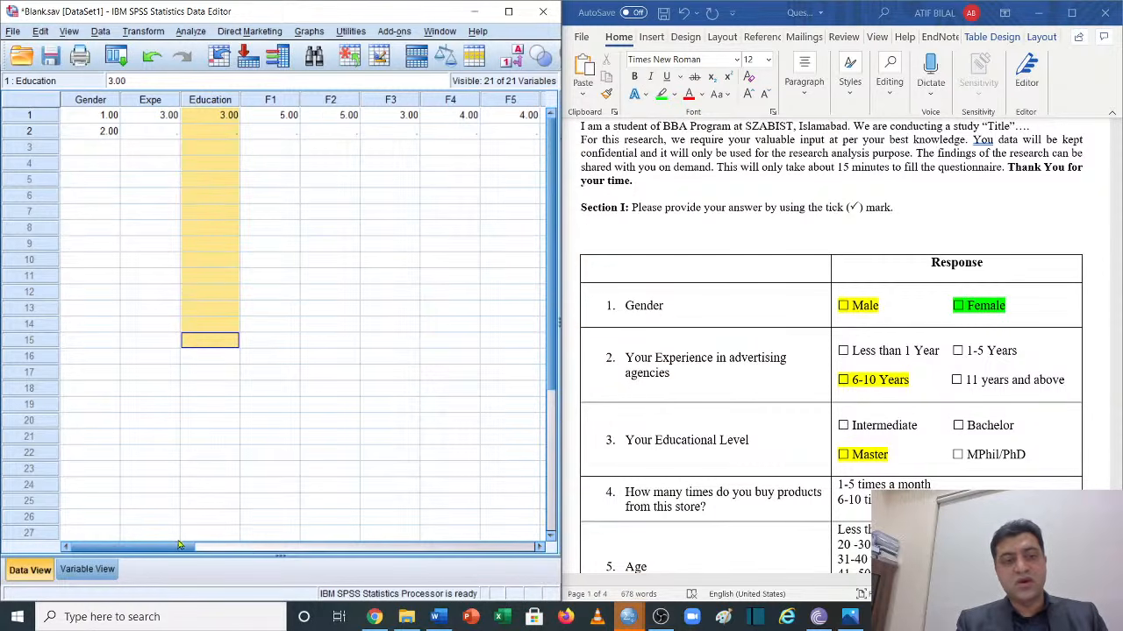
left_click_drag(179, 546, 155, 521)
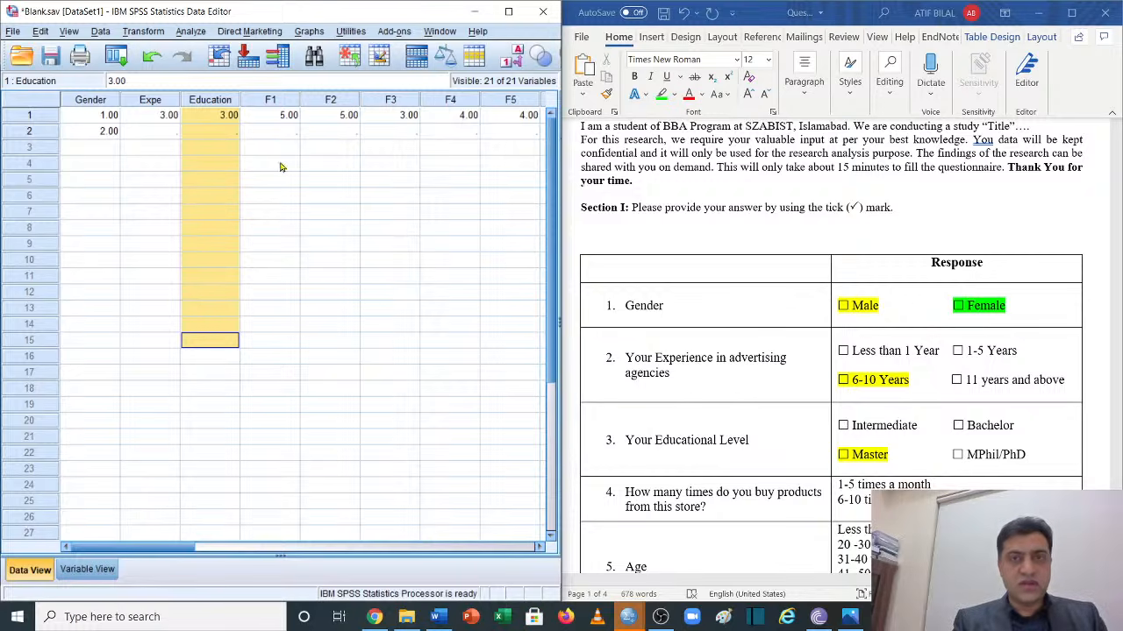
Maximize the data editor window and set the Gender variable's decimals to 0
left_click(508, 11)
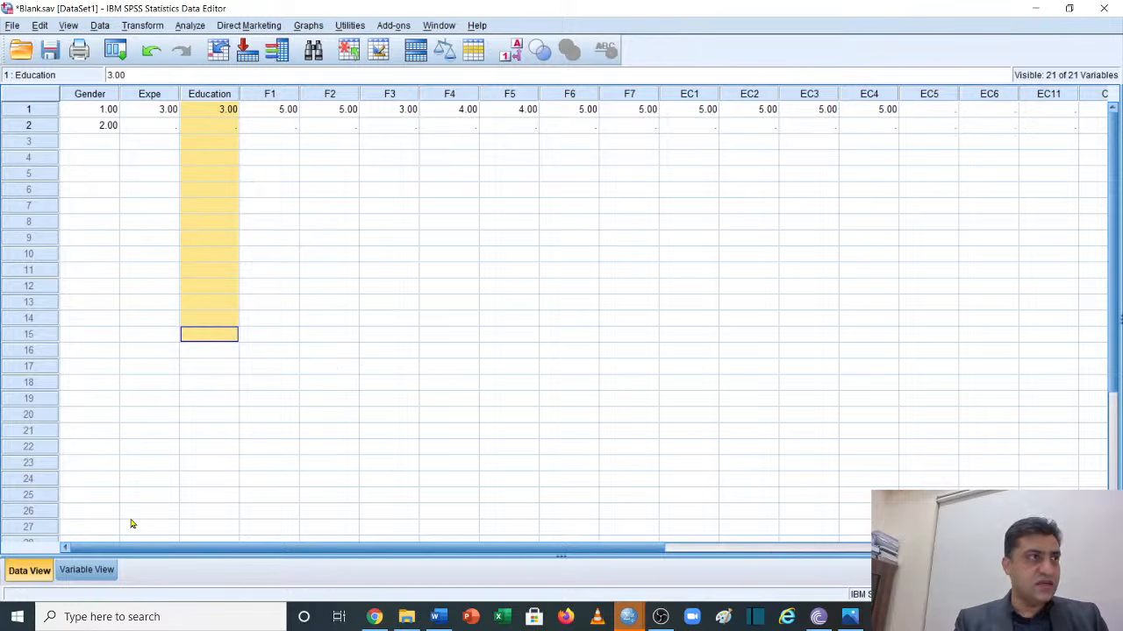
left_click(308, 192)
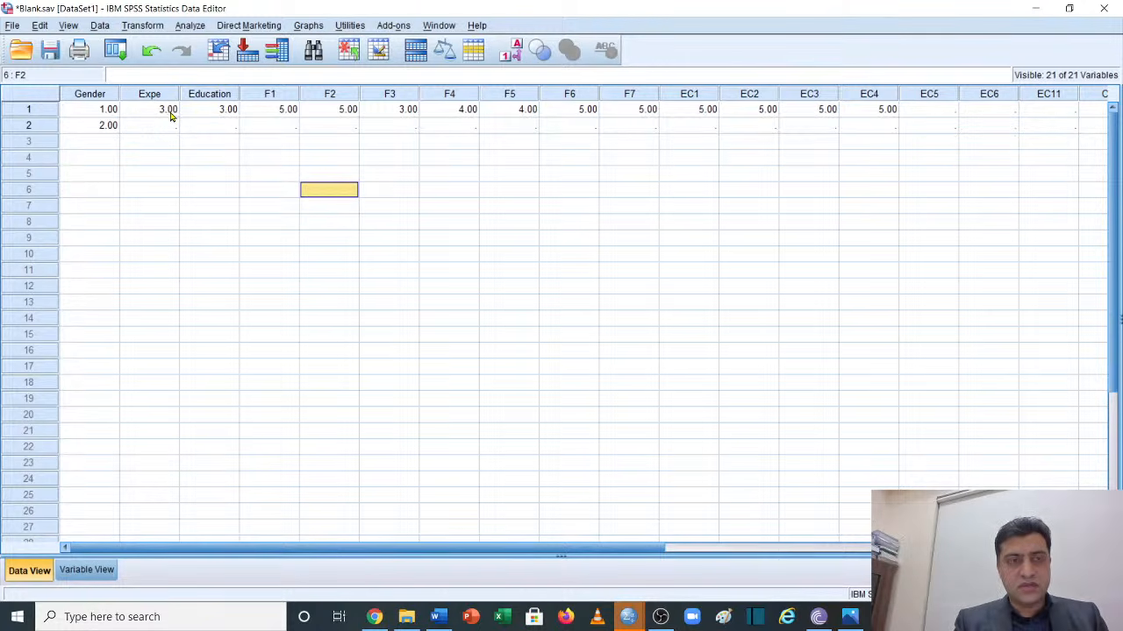
left_click(98, 570)
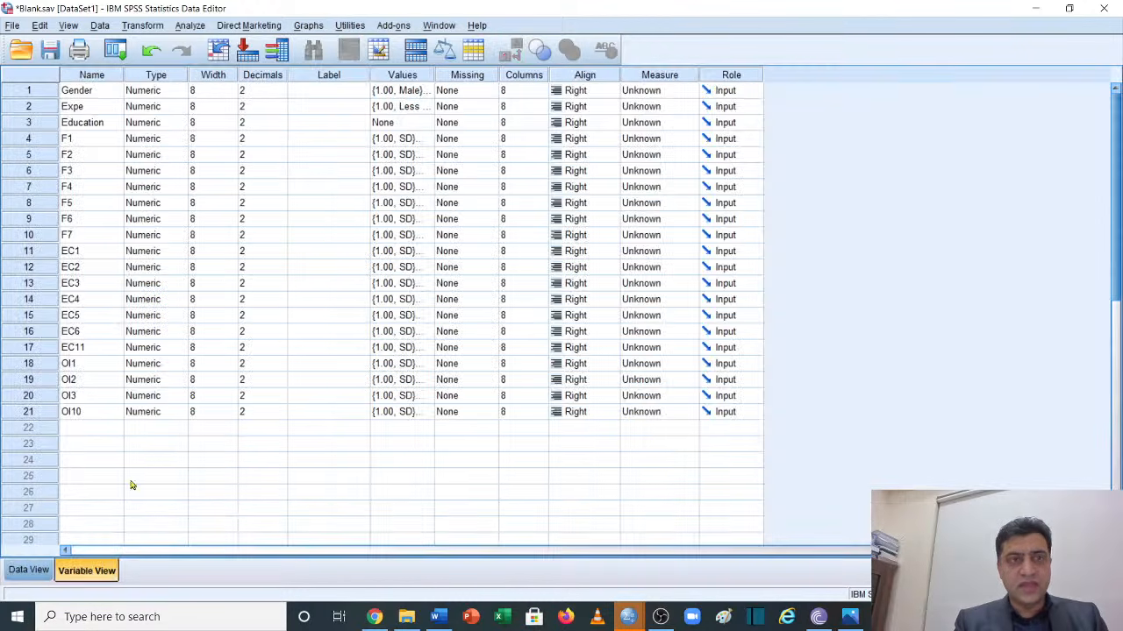
left_click(262, 93)
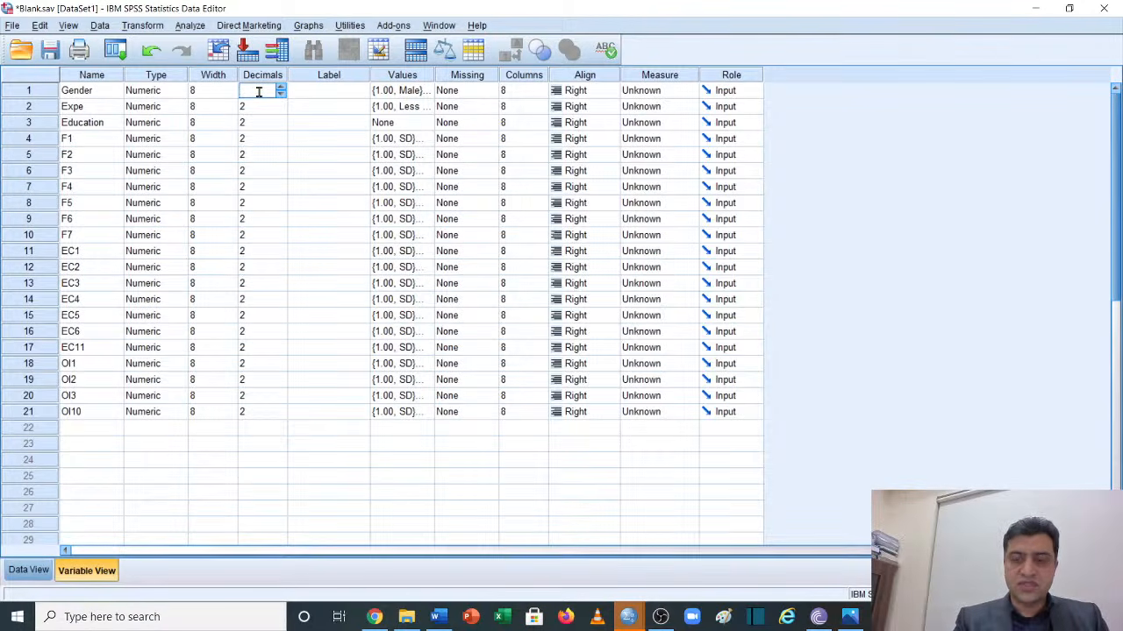
type("0")
left_click(265, 122)
Copy Gender's decimals setting to all the other variables, from Expe through OI10, and check the data sheet
right_click(257, 93)
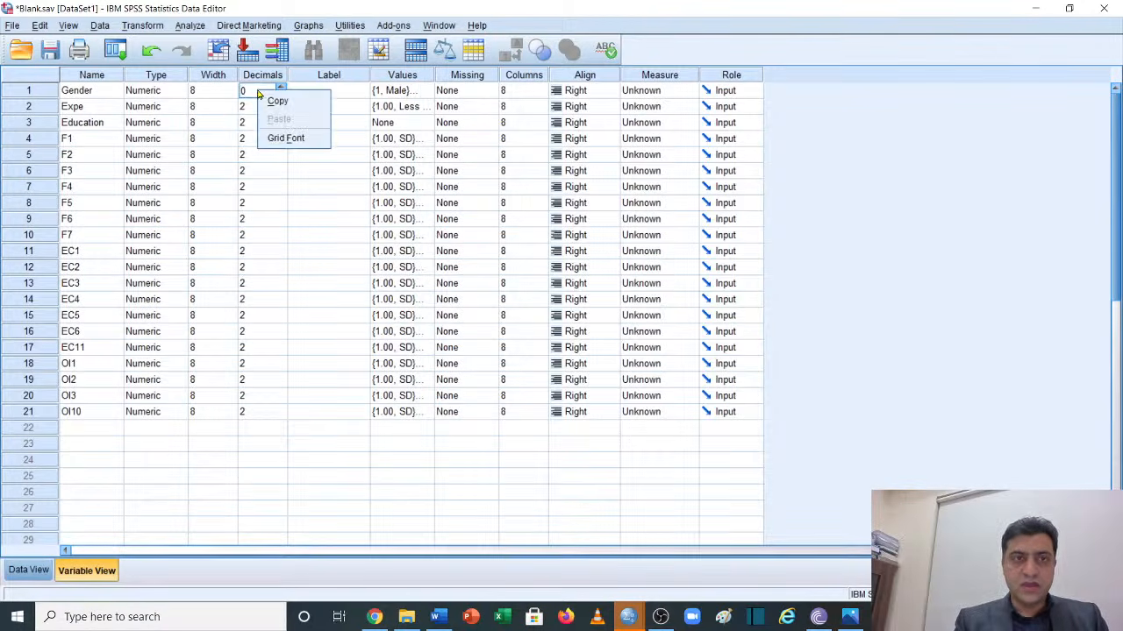
left_click(276, 104)
left_click_drag(276, 105, 273, 420)
right_click(274, 419)
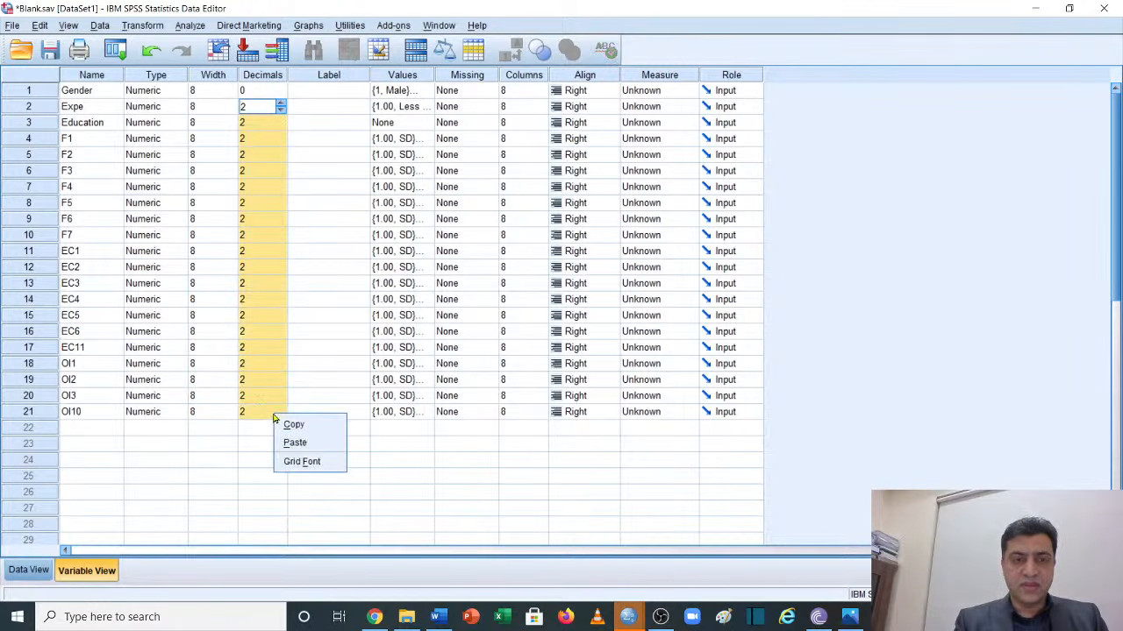
left_click(296, 445)
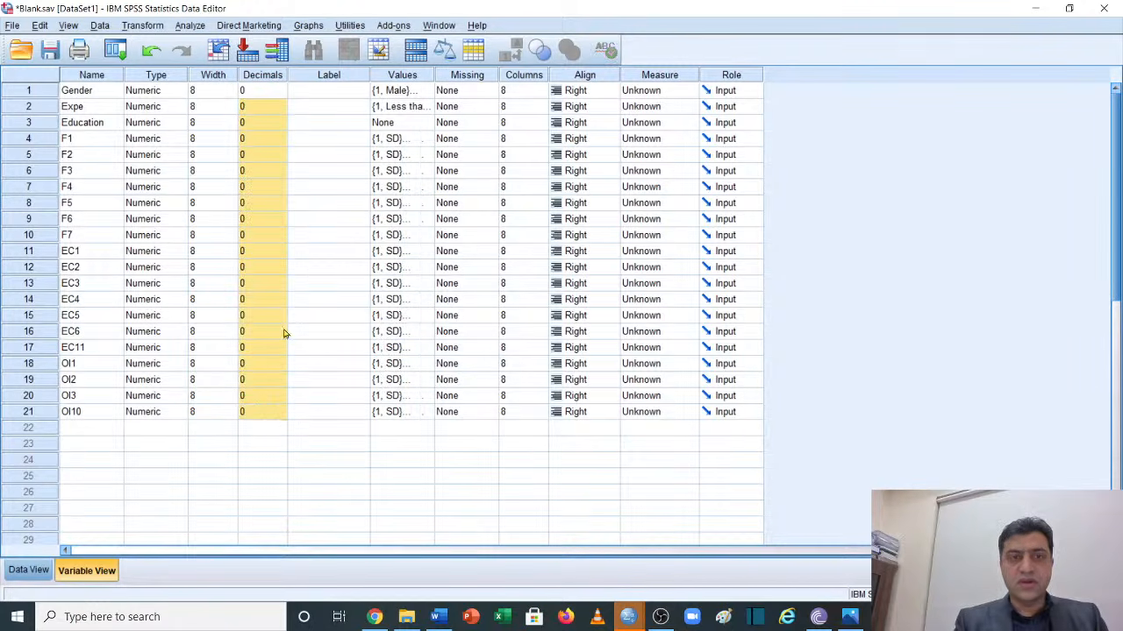
left_click(32, 570)
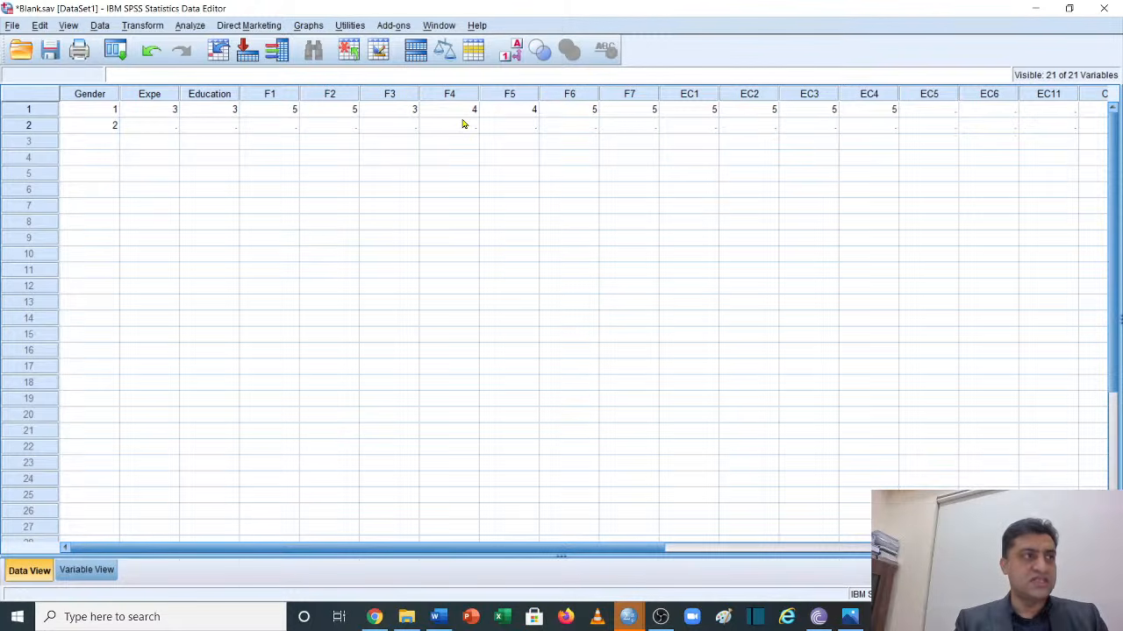
Set the measurement level of the Gender variable to Scale
left_click(96, 575)
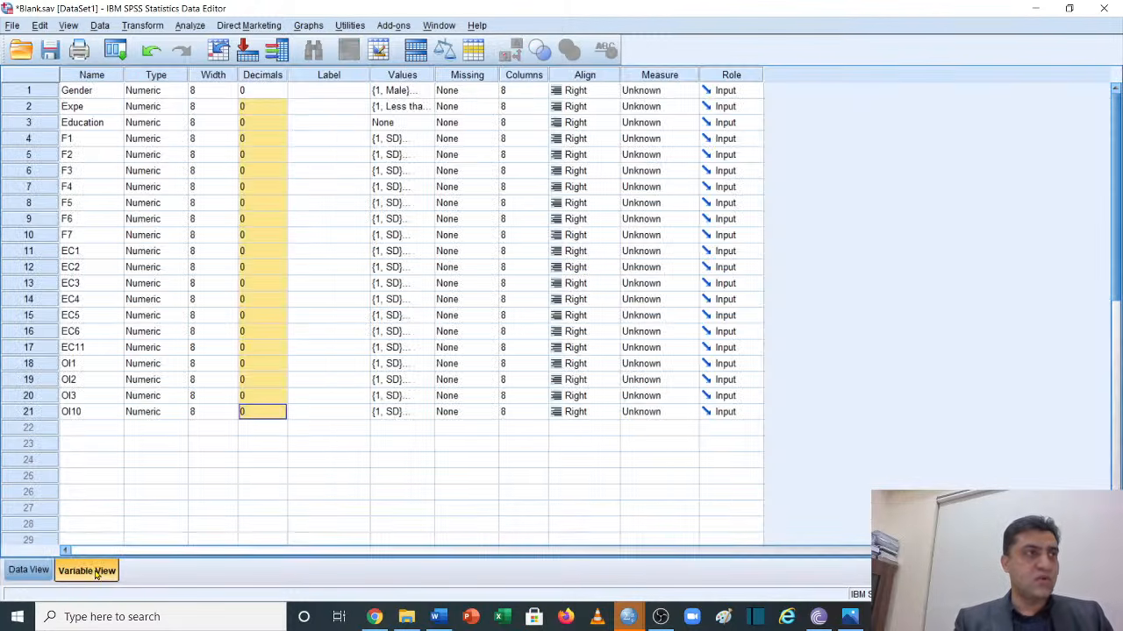
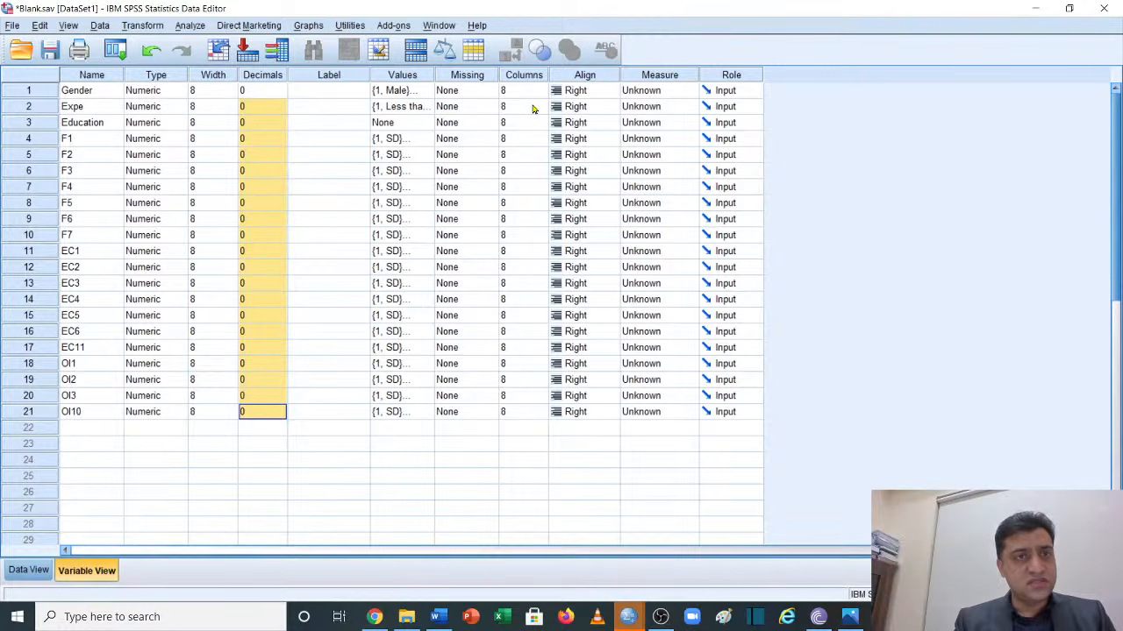
left_click(751, 90)
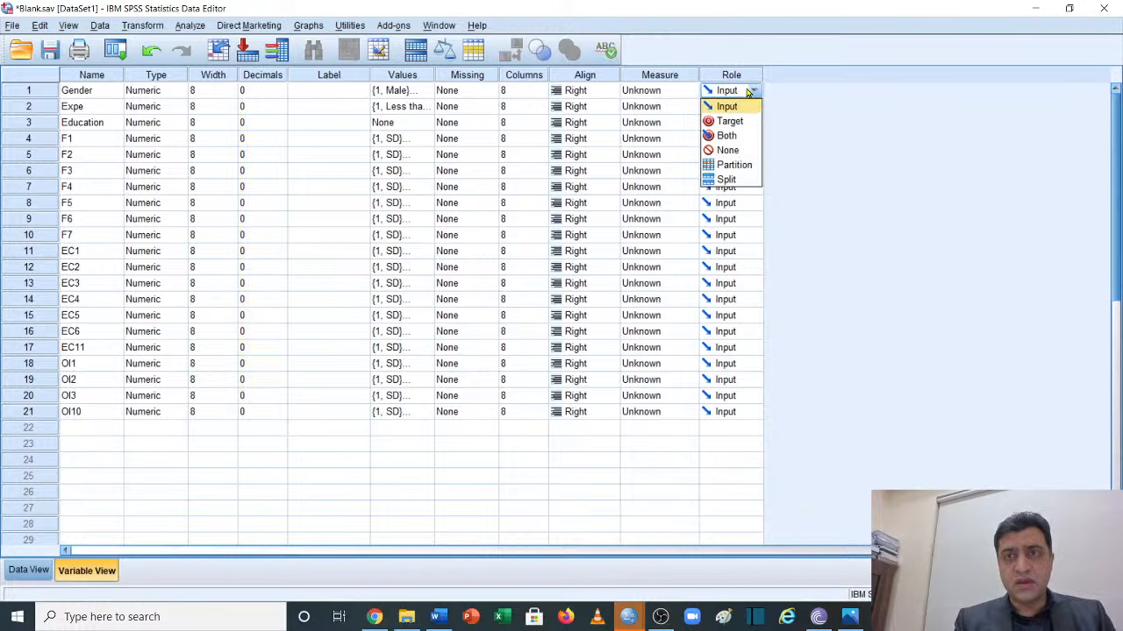
left_click(689, 91)
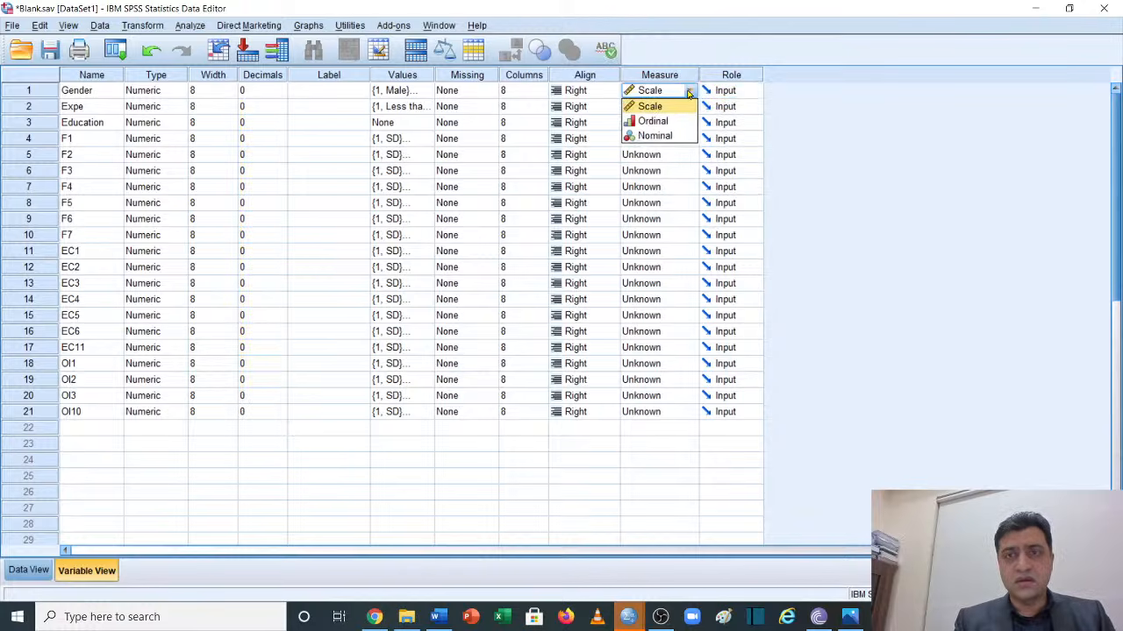
left_click(675, 127)
left_click(691, 92)
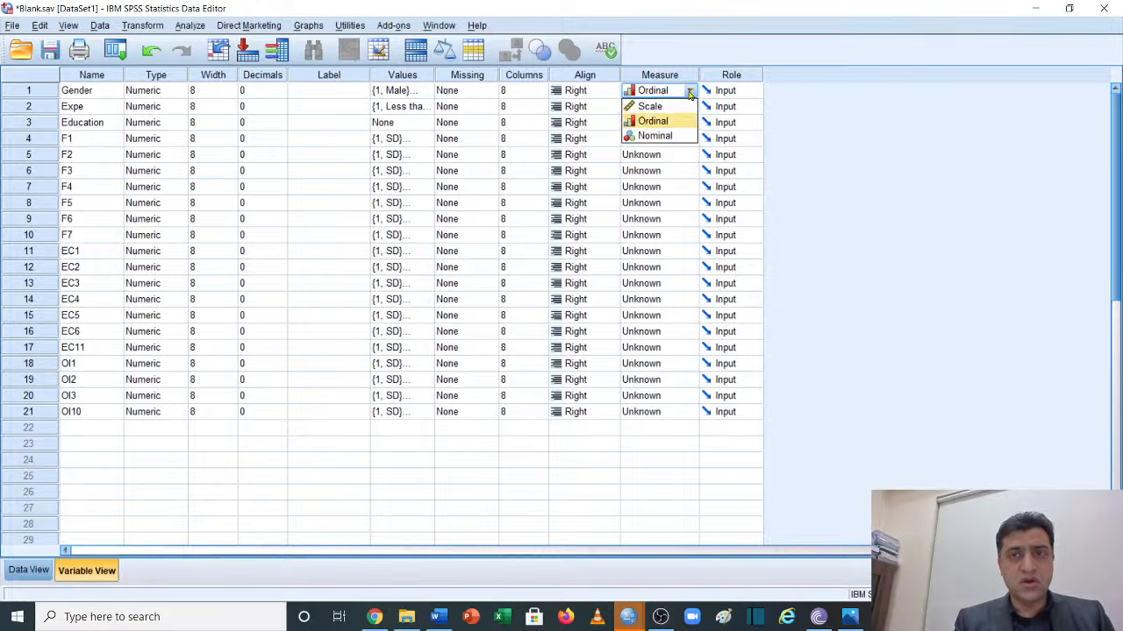
left_click(668, 107)
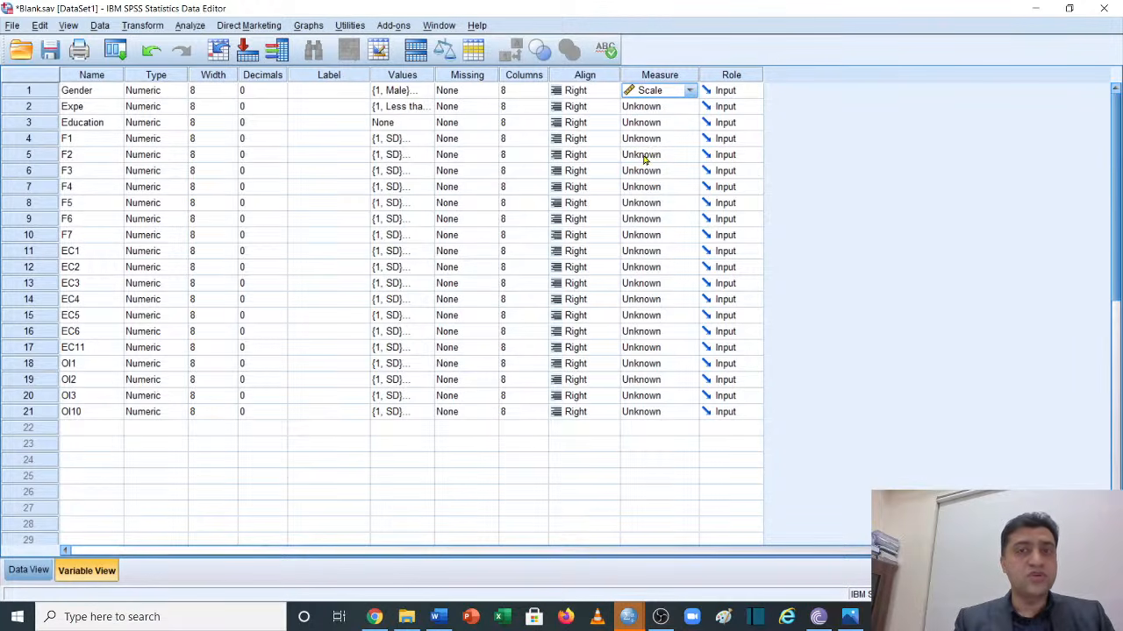
Set the measurement level of the Expe and Education variables to Scale
left_click(690, 107)
left_click(657, 110)
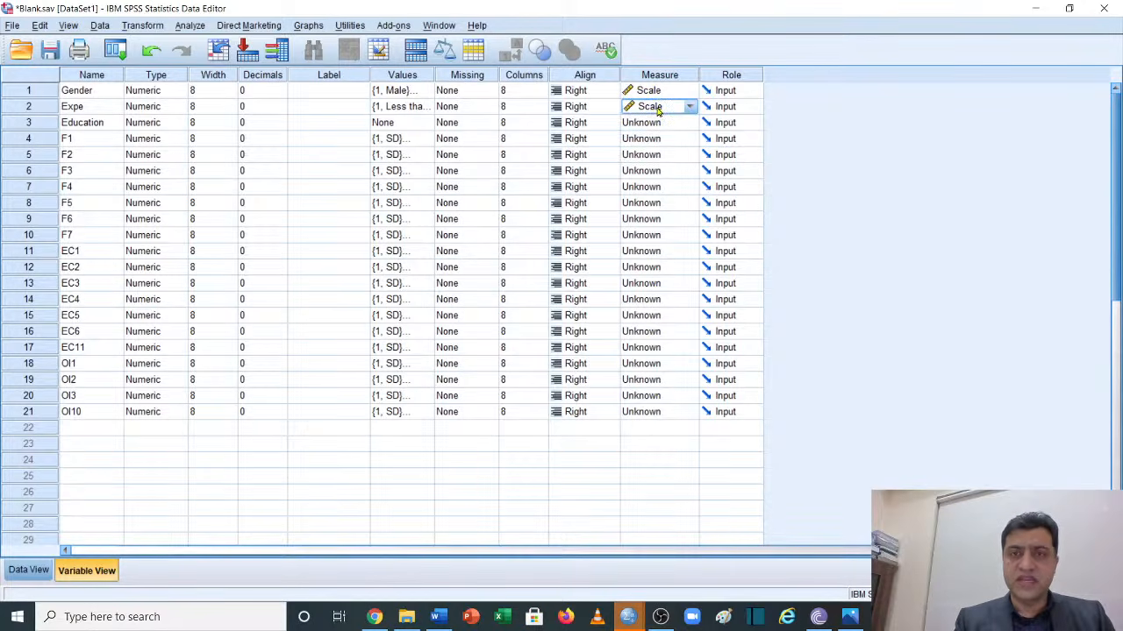
left_click(689, 122)
left_click(689, 123)
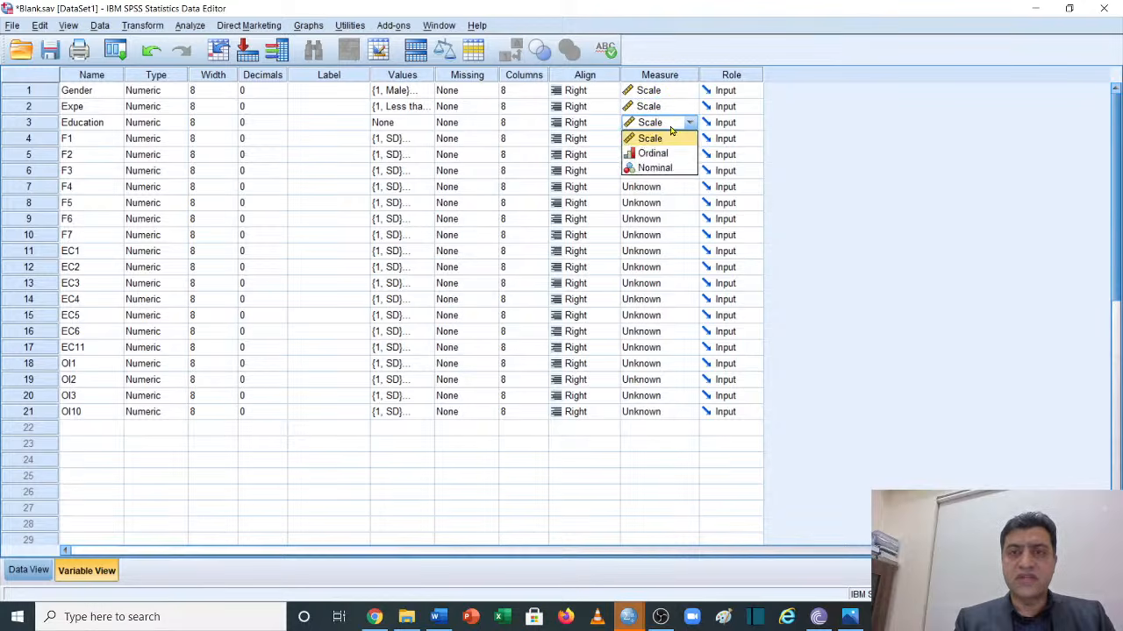
left_click(668, 133)
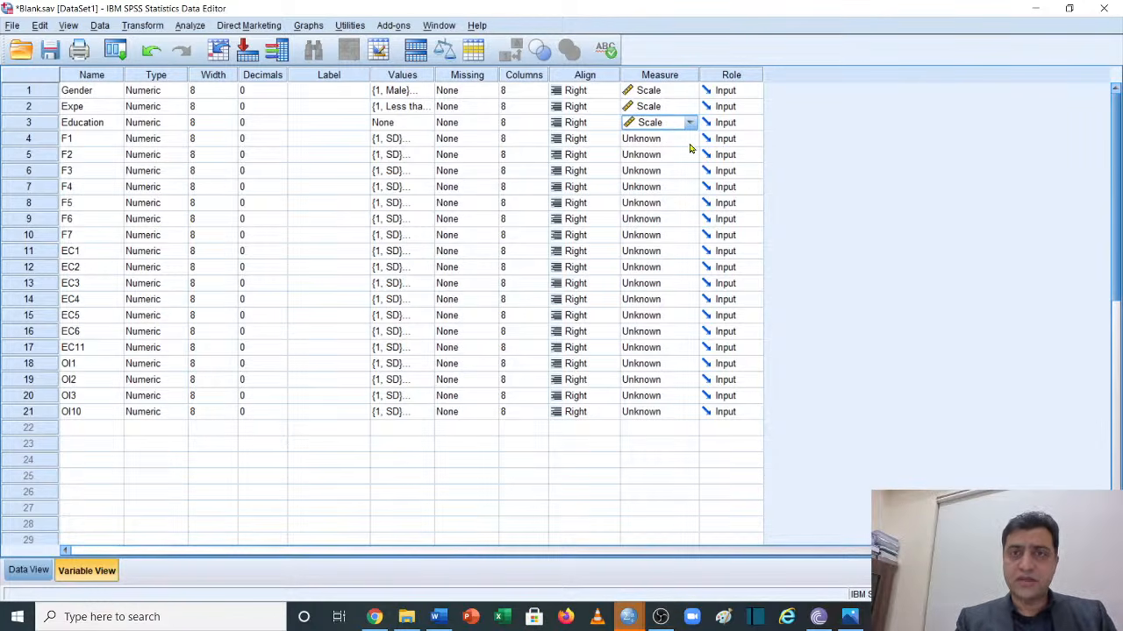
Set the measurement level of the F1 and F2 variables to Ordinal
left_click(690, 142)
left_click(671, 167)
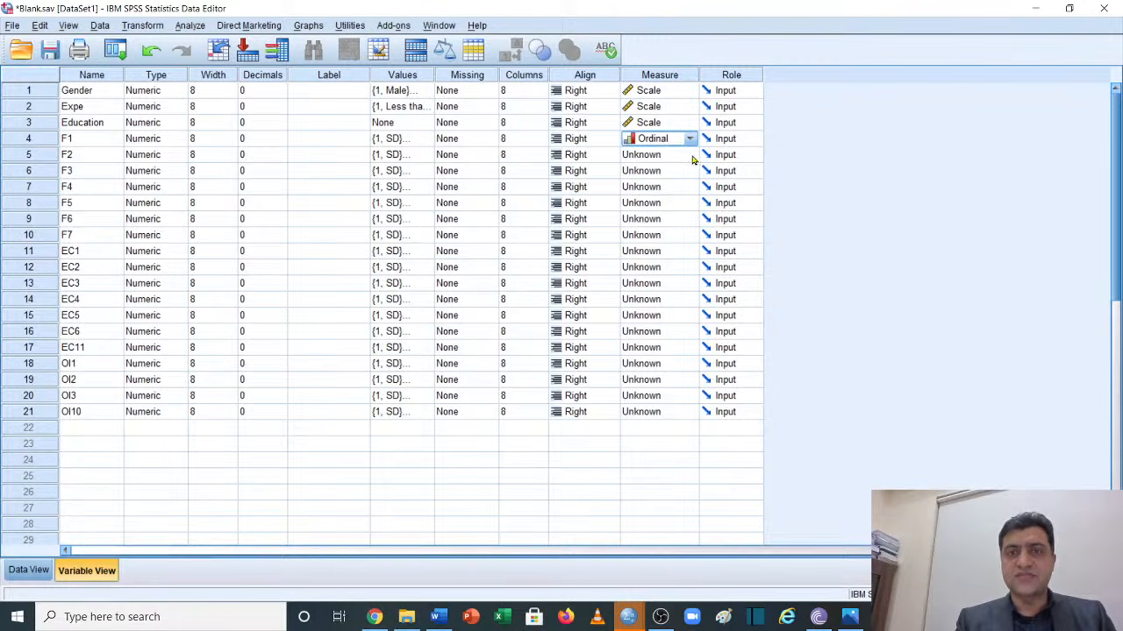
left_click(690, 156)
left_click(676, 184)
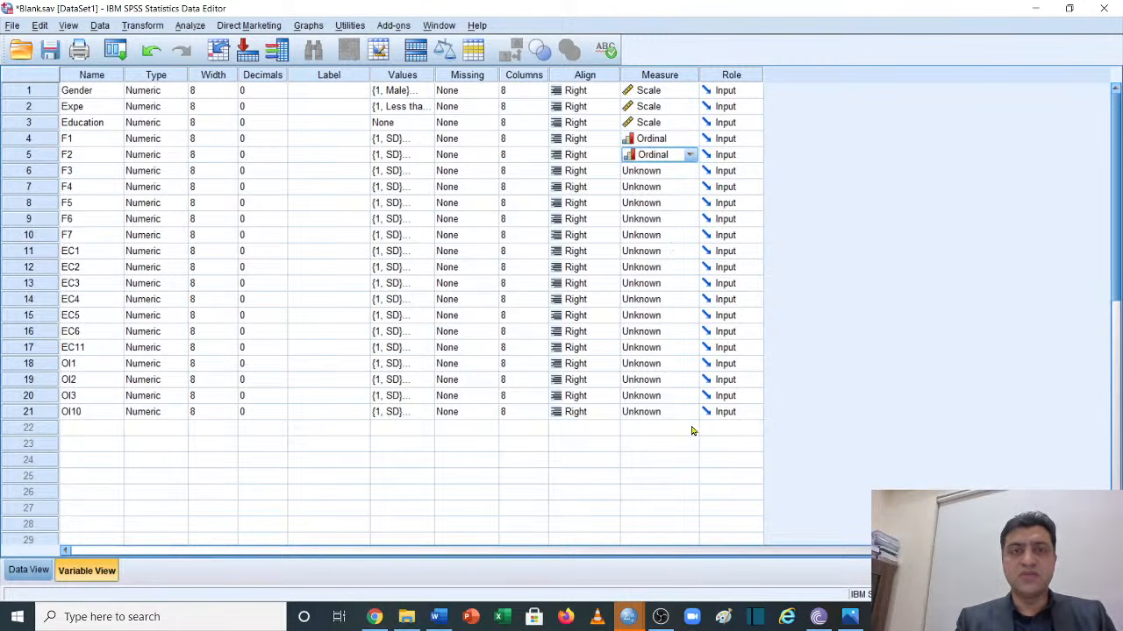
Show the data sheet and place its window side by side with the questionnaire
left_click(29, 571)
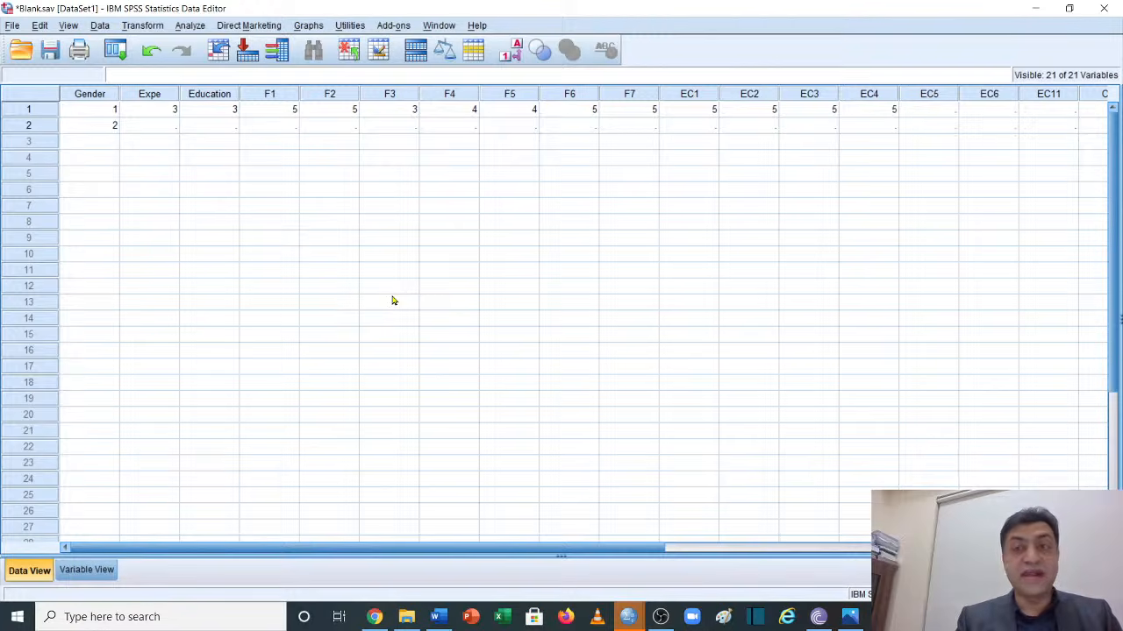
left_click(1069, 8)
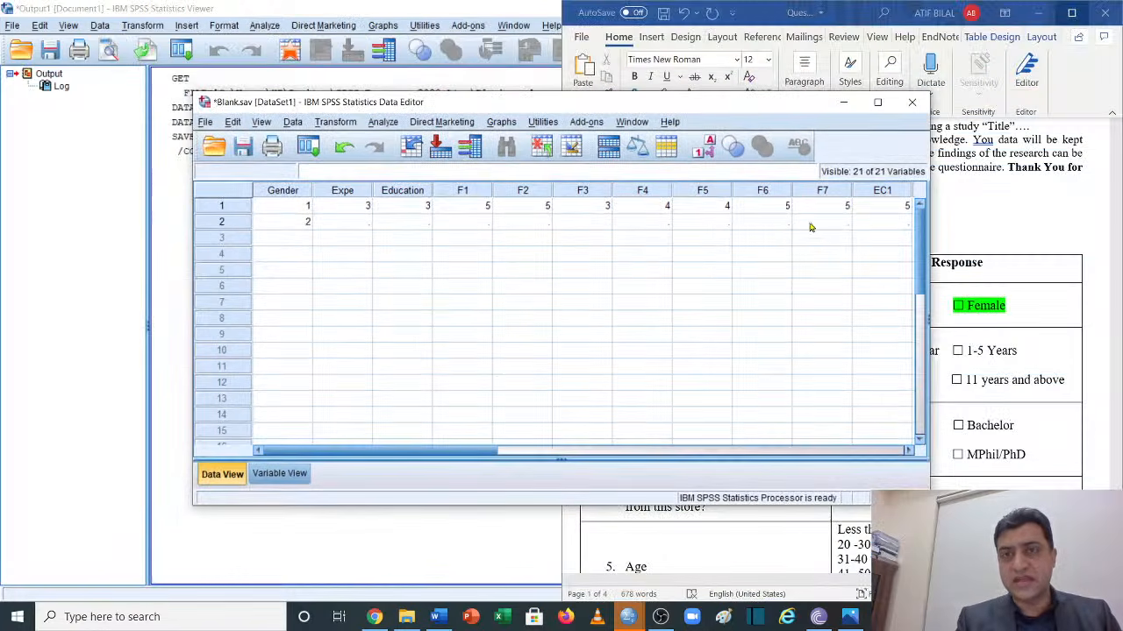
key("super+Left")
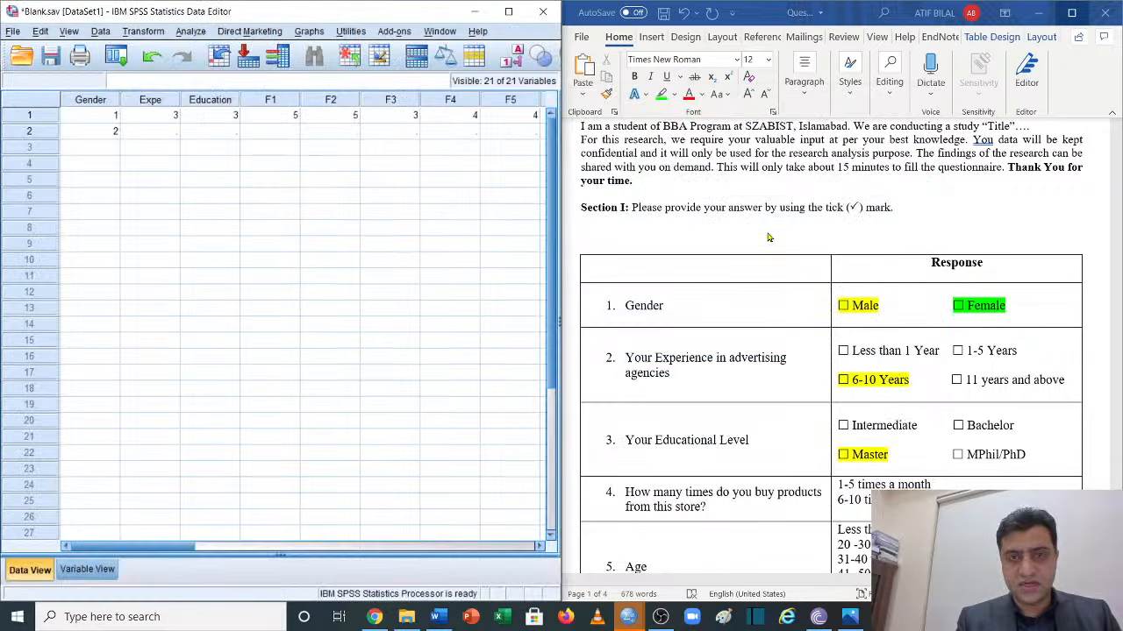
Replace the first respondent's EC3 rating in row 1 with 1, reverse-coding the item marked (R) in the Employee Creativity section
scroll(817, 377, "down", 20)
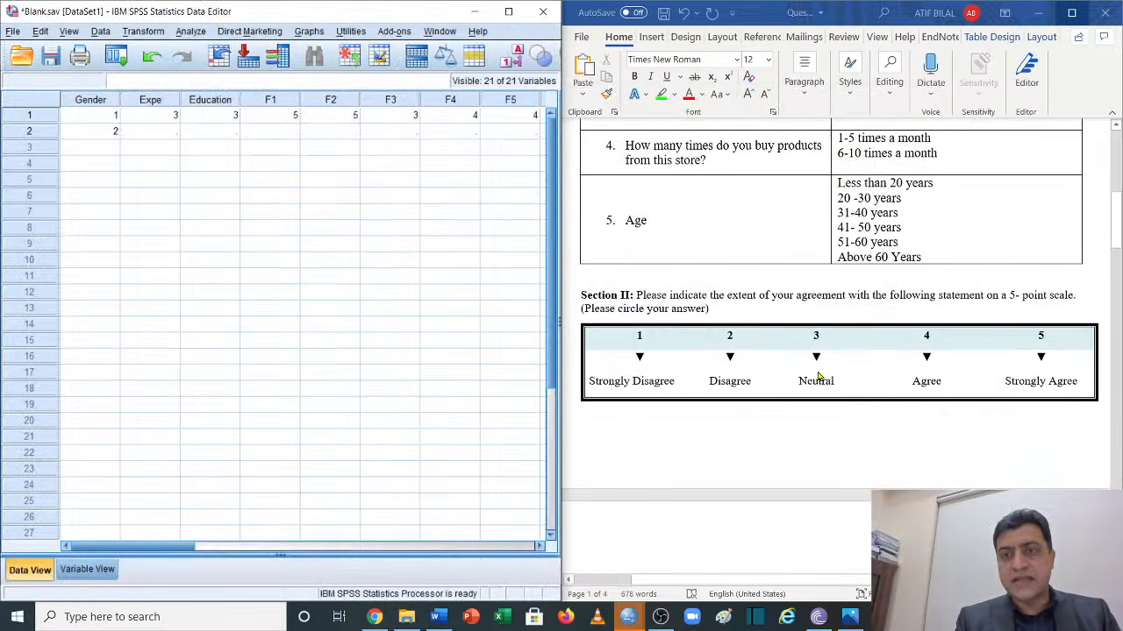
scroll(817, 377, "down", 2)
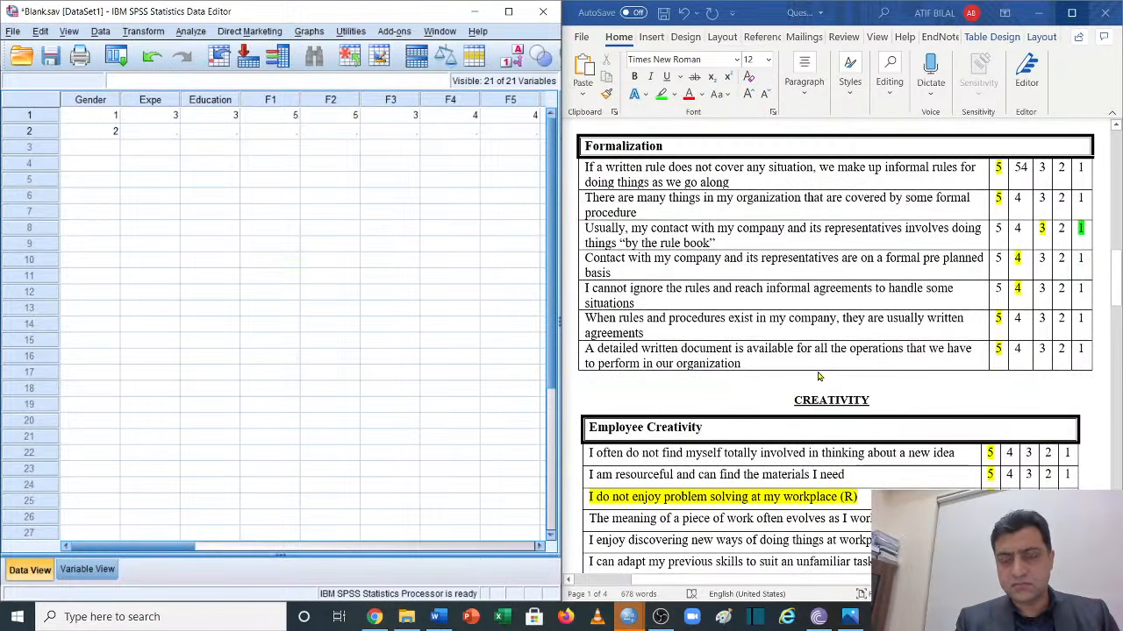
scroll(817, 377, "down", 5)
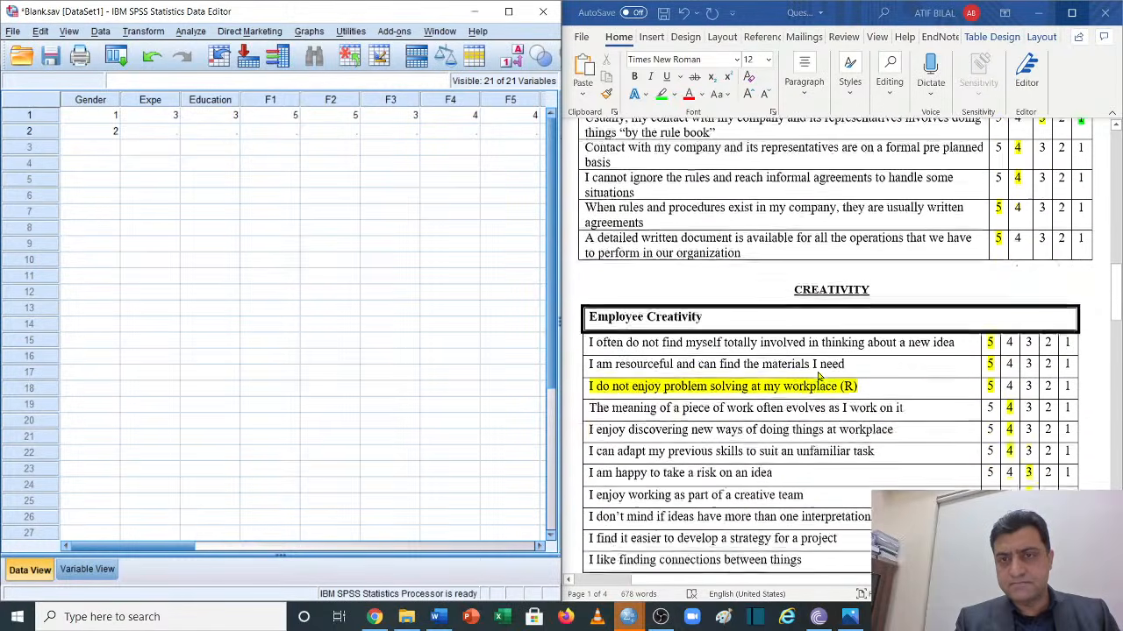
scroll(818, 377, "up", 4)
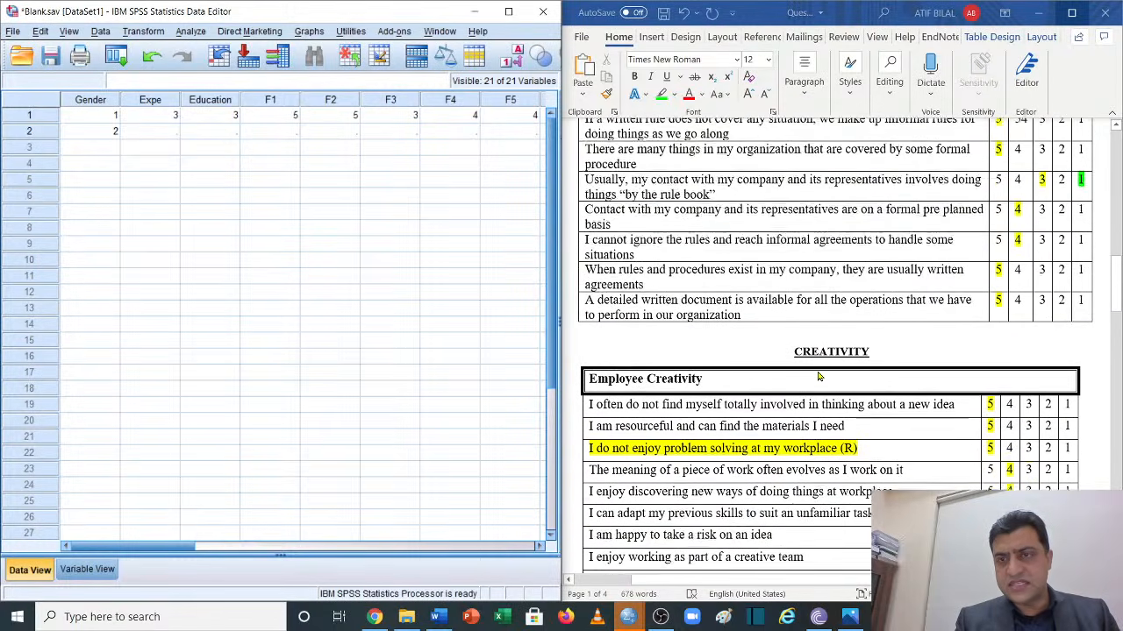
scroll(817, 377, "down", 9)
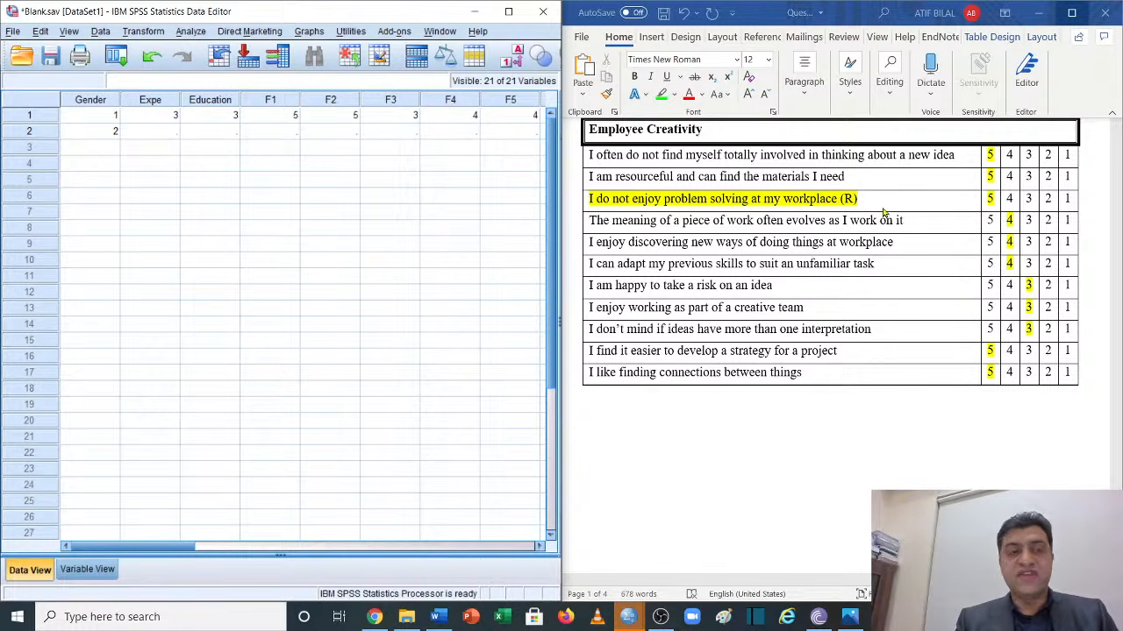
left_click(331, 123)
left_click(276, 119)
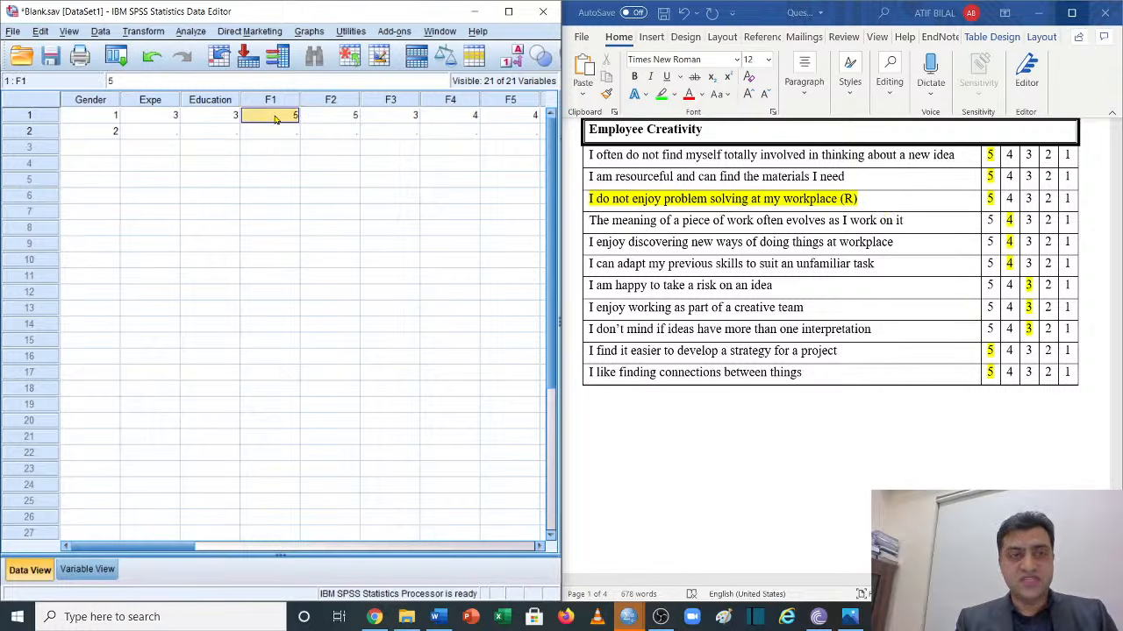
key("Right")
key("Right")
key("Right")
key("Right")
key("Right")
key("Right")
key("Right")
key("Right")
key("Right")
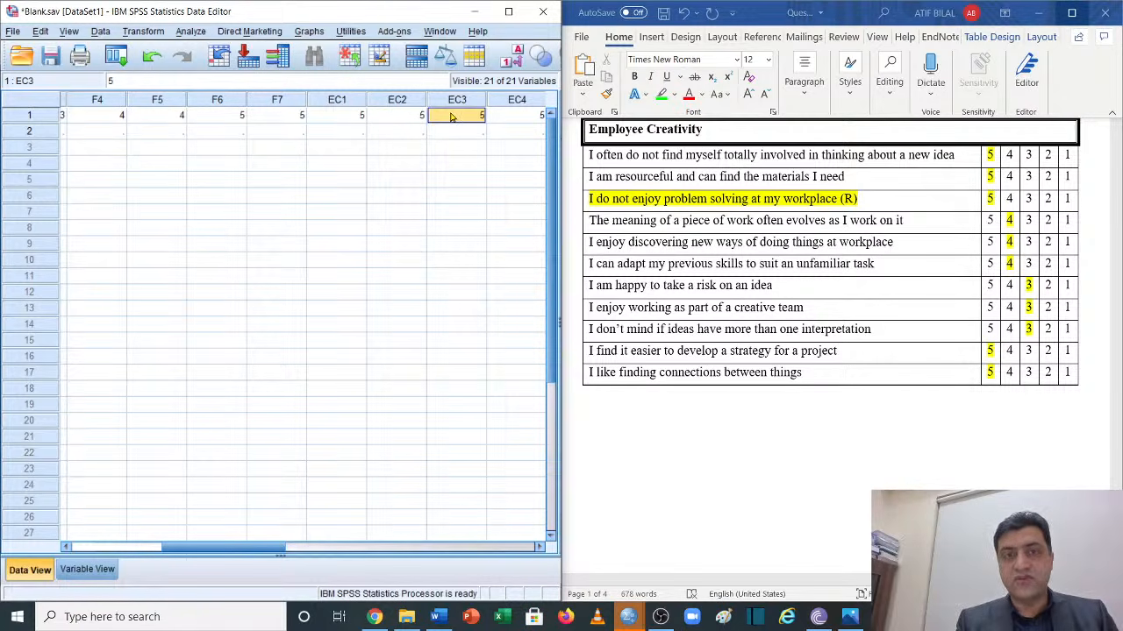
type("1")
left_click(472, 165)
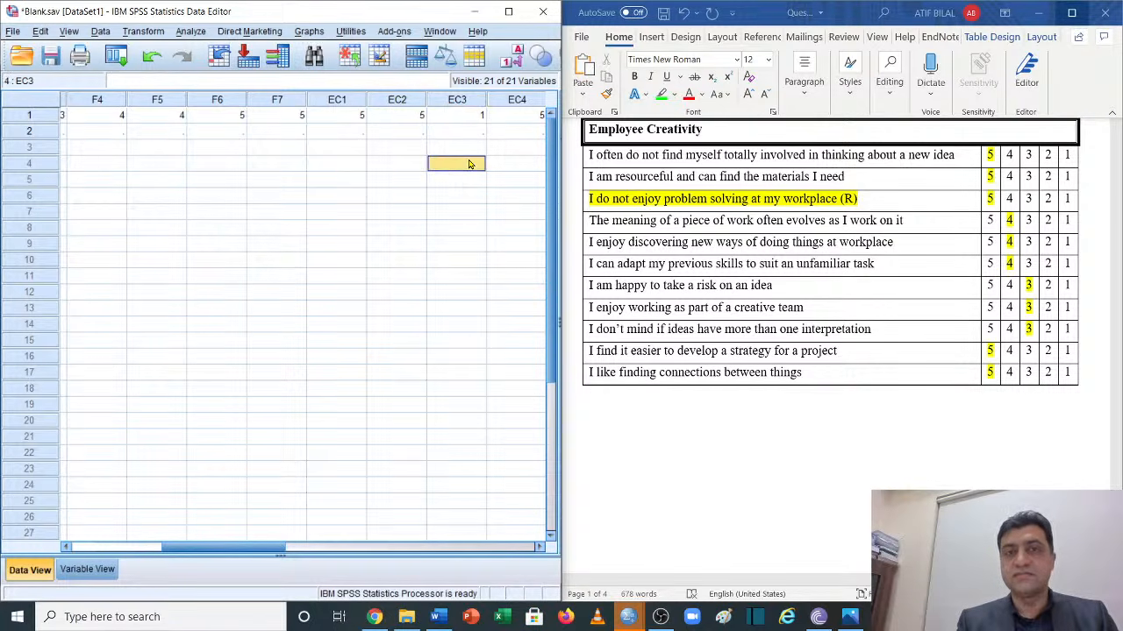
Compare the first respondent's EC3 and EC4 entries with the Formalization and Employee Creativity ratings in the questionnaire
left_click(469, 119)
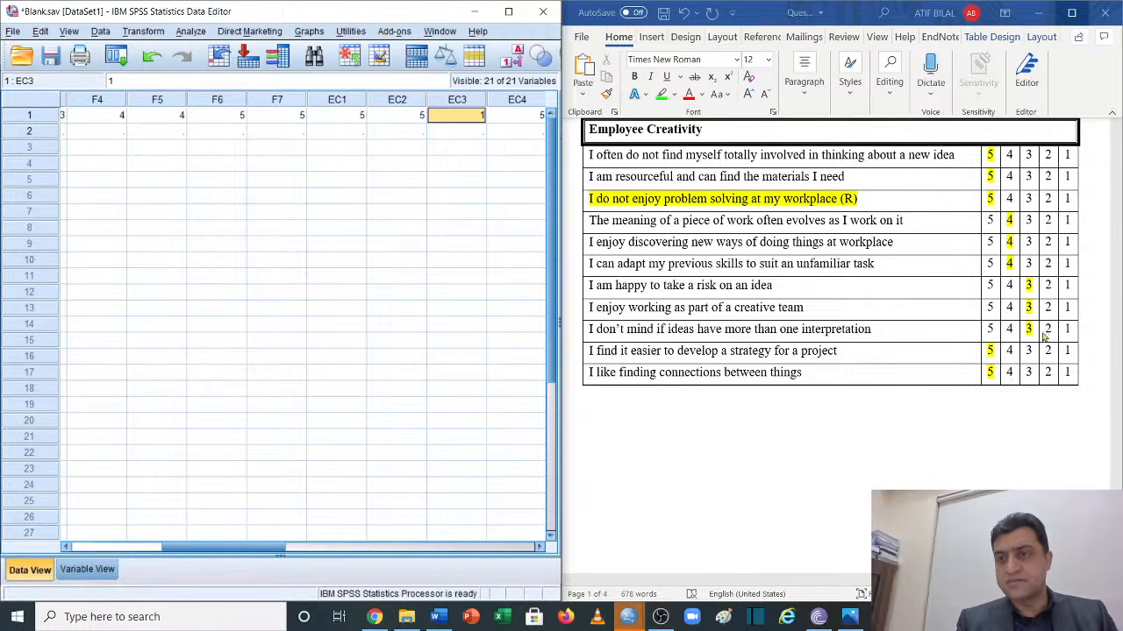
scroll(994, 327, "down", 12)
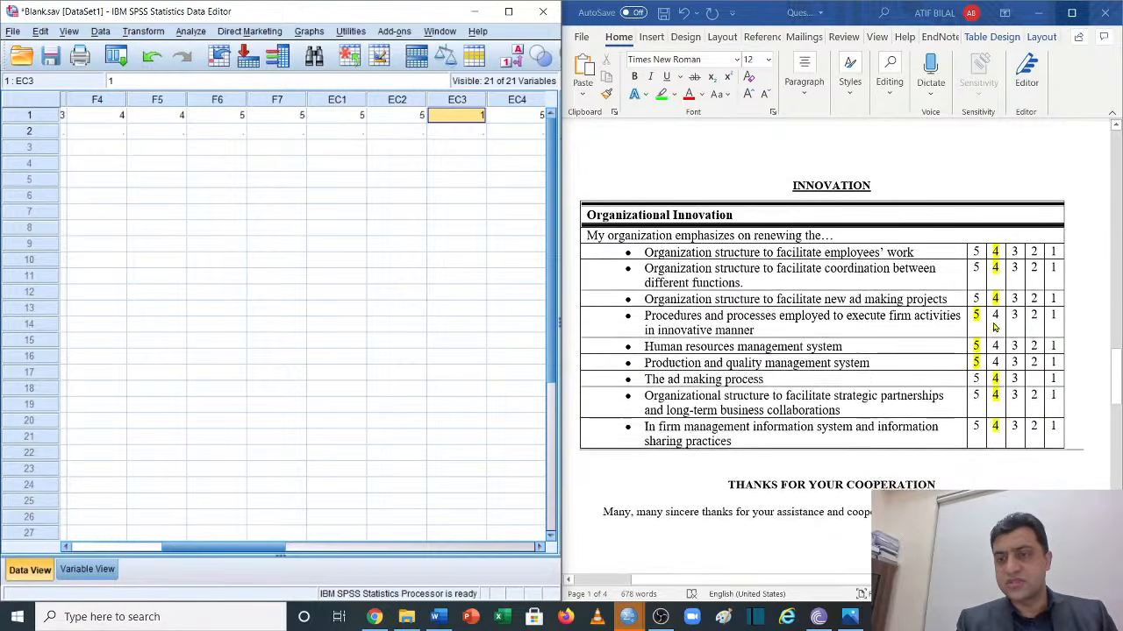
scroll(993, 328, "up", 15)
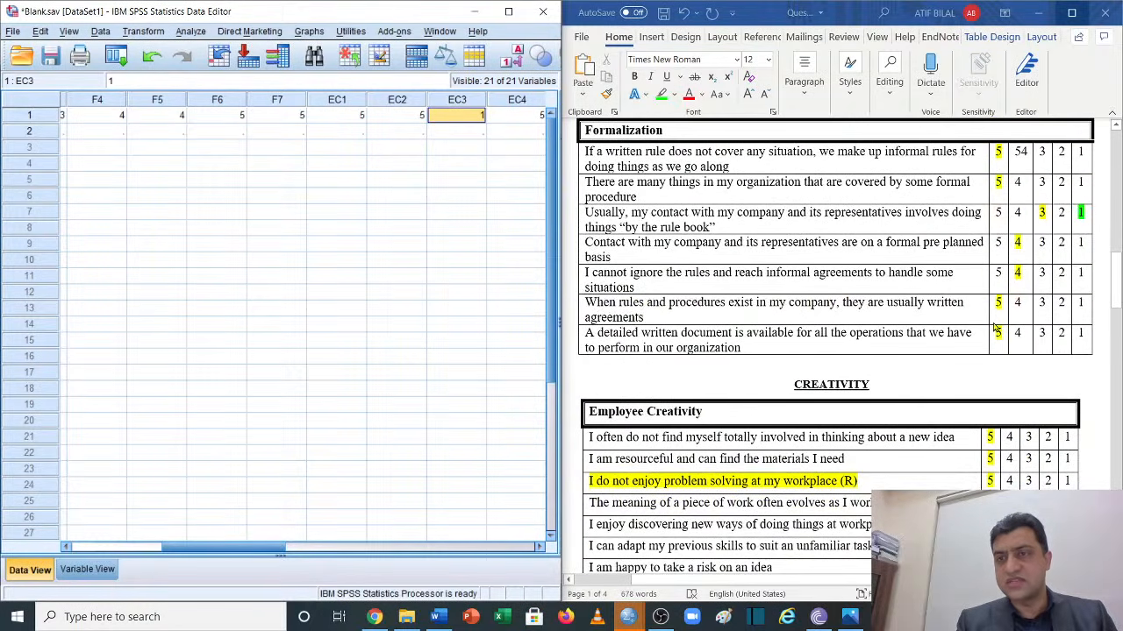
scroll(993, 327, "down", 1)
left_click(1077, 200)
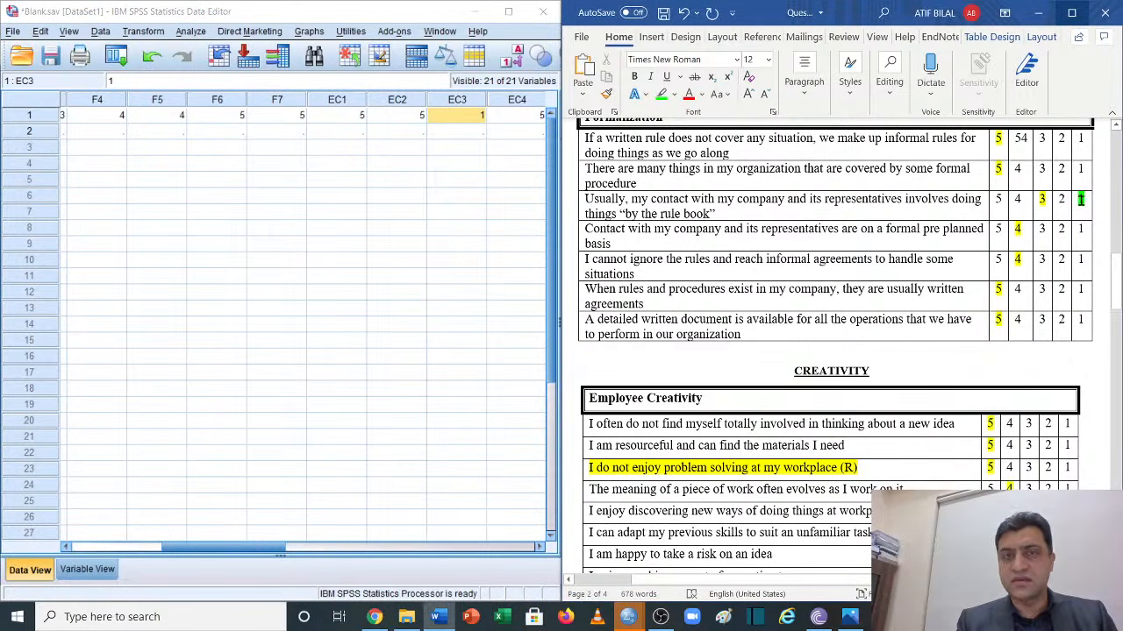
left_click(514, 115)
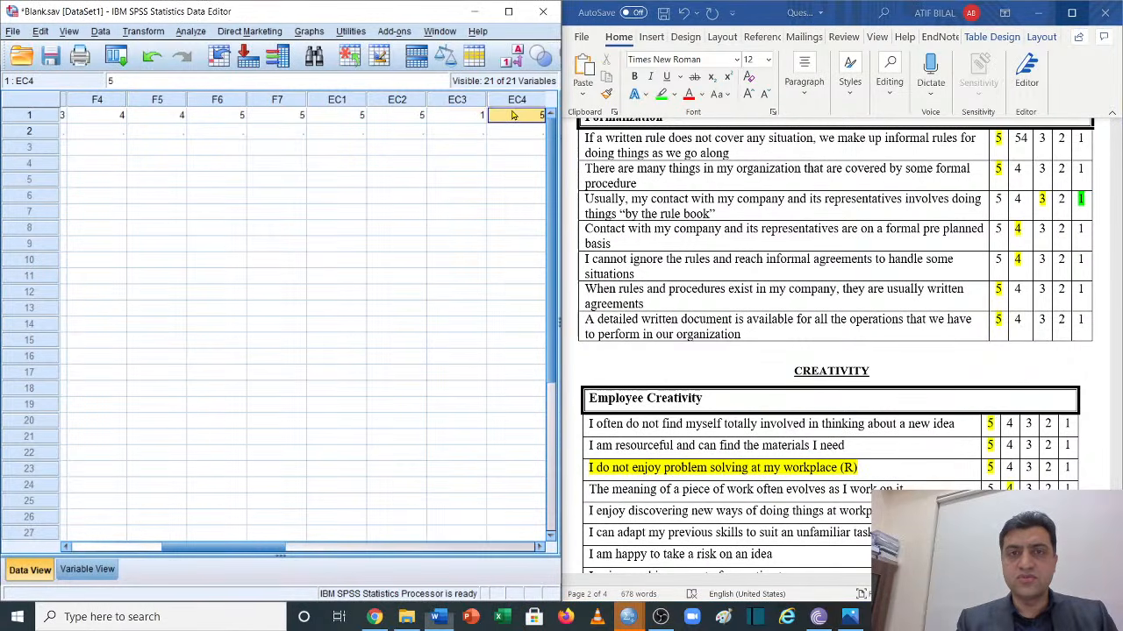
left_click(500, 195)
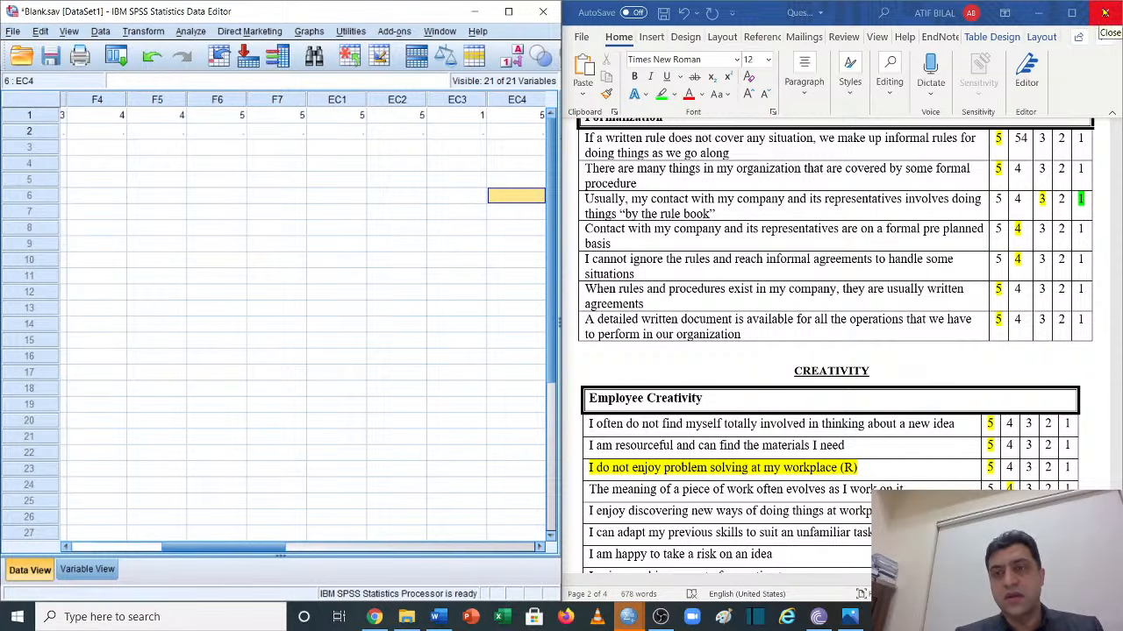
Examine the Research Model diagram on the questionnaire's last page, bringing its full width into view
scroll(829, 314, "down", 12)
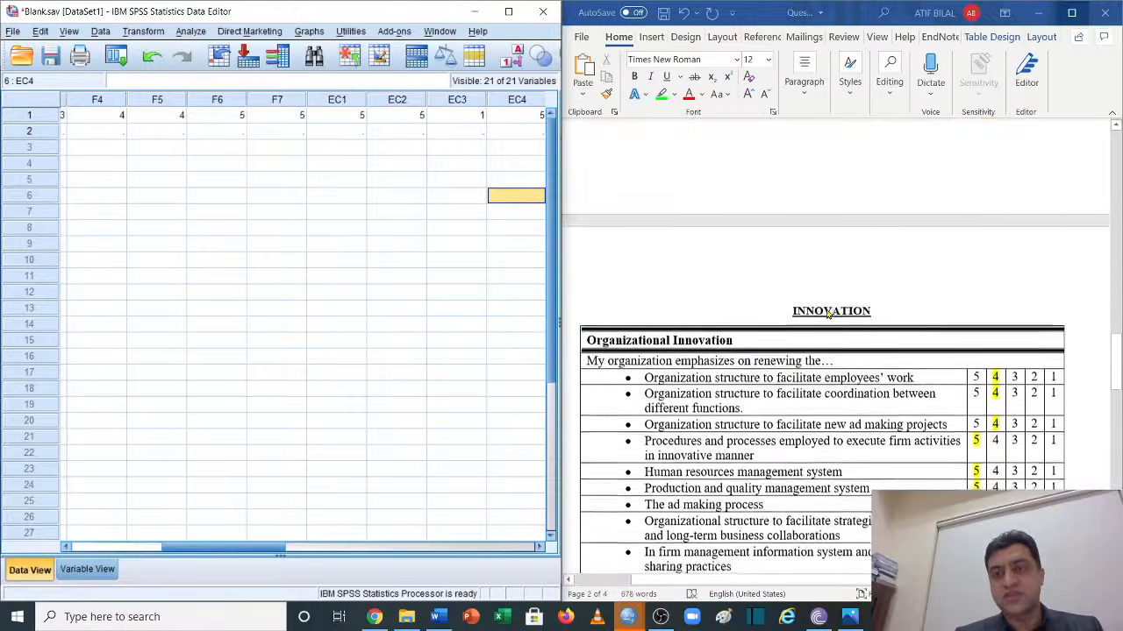
scroll(828, 314, "down", 12)
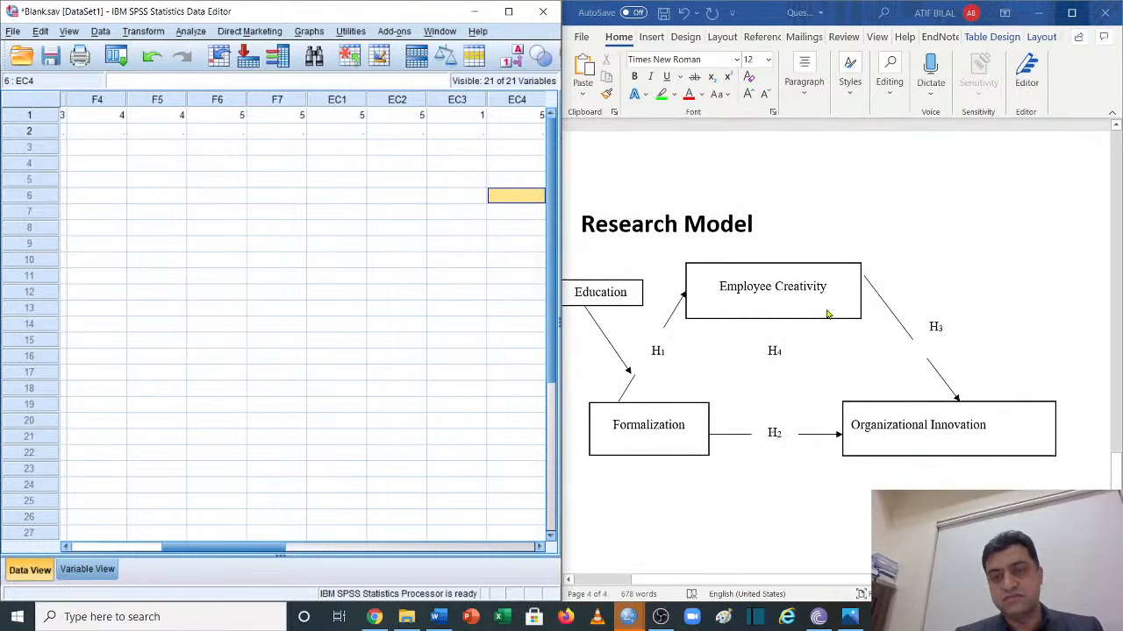
left_click_drag(728, 581, 679, 585)
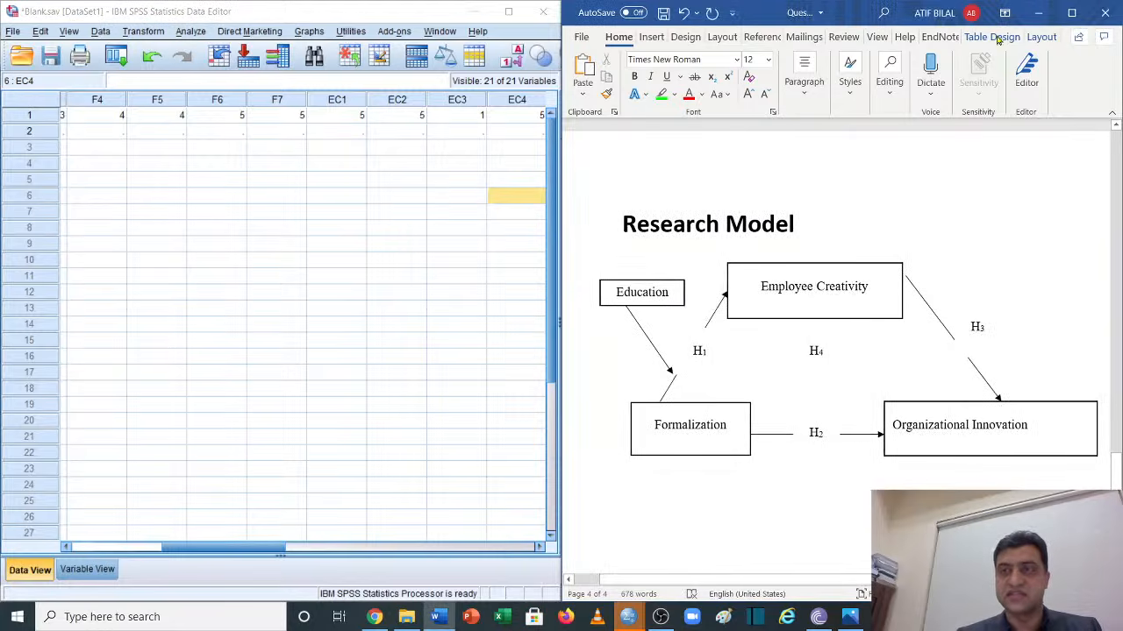
Minimize the questionnaire and close both the output viewer and the Blank dataset without saving
left_click(1038, 13)
left_click(759, 203)
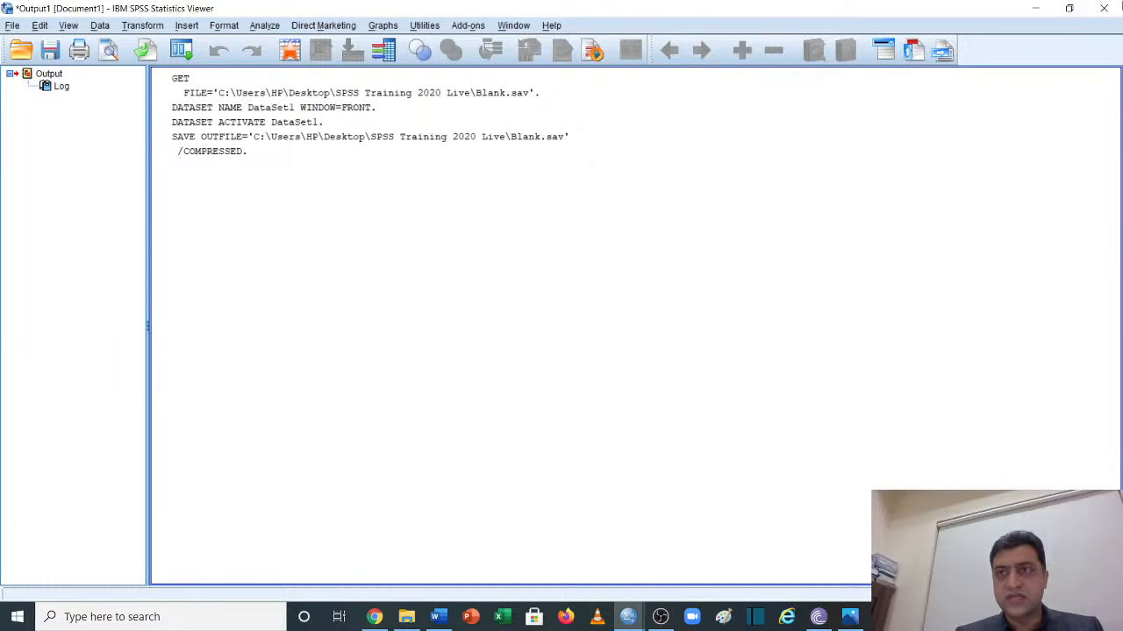
left_click(1103, 8)
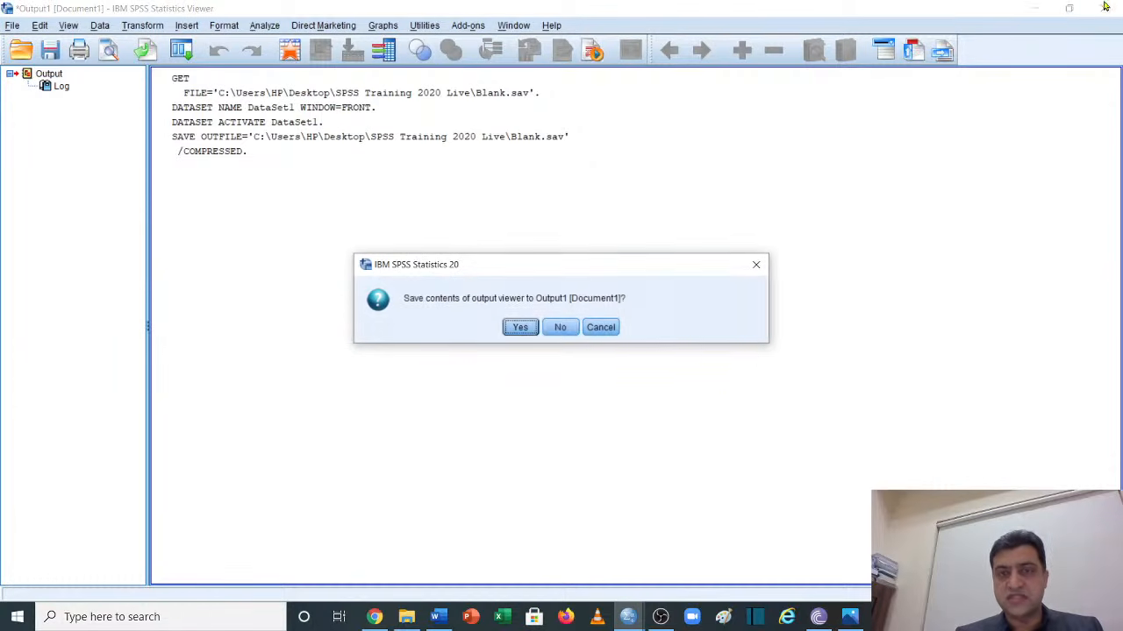
left_click(558, 331)
left_click(543, 12)
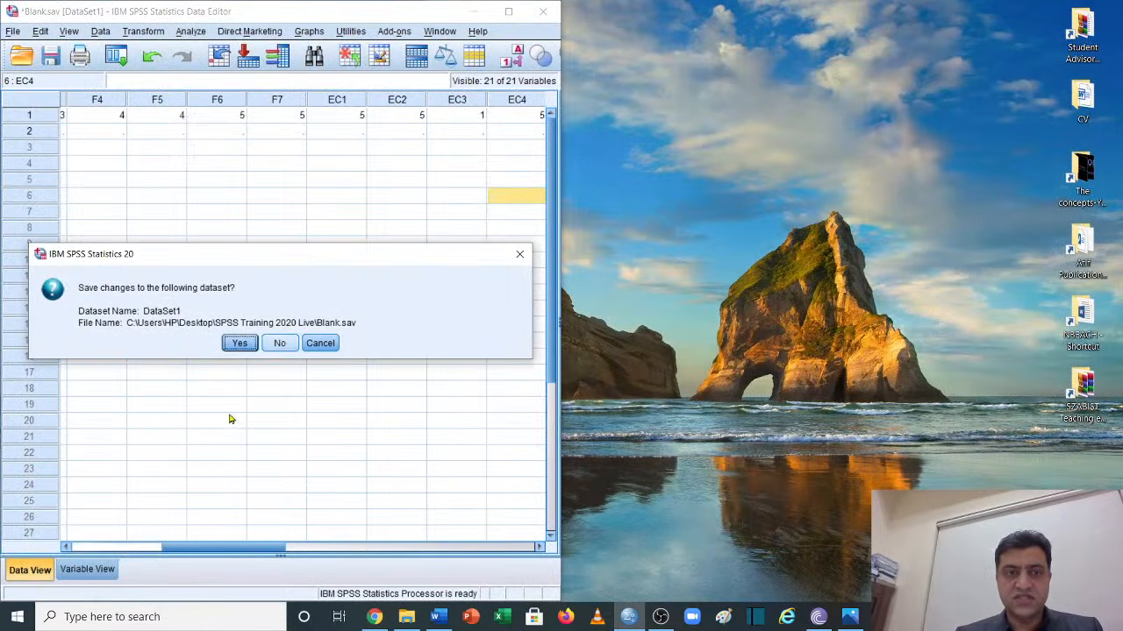
left_click(282, 343)
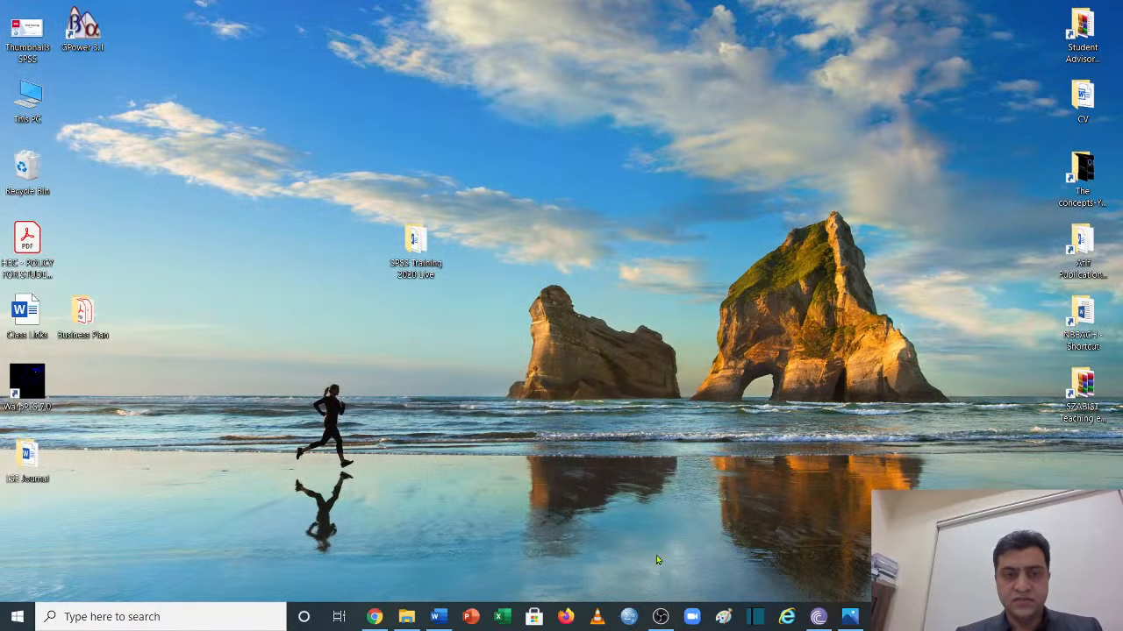
Open the NEW dataset from the SPSS Training 2020 Live folder in a maximized window and discard its output log
double_click(422, 272)
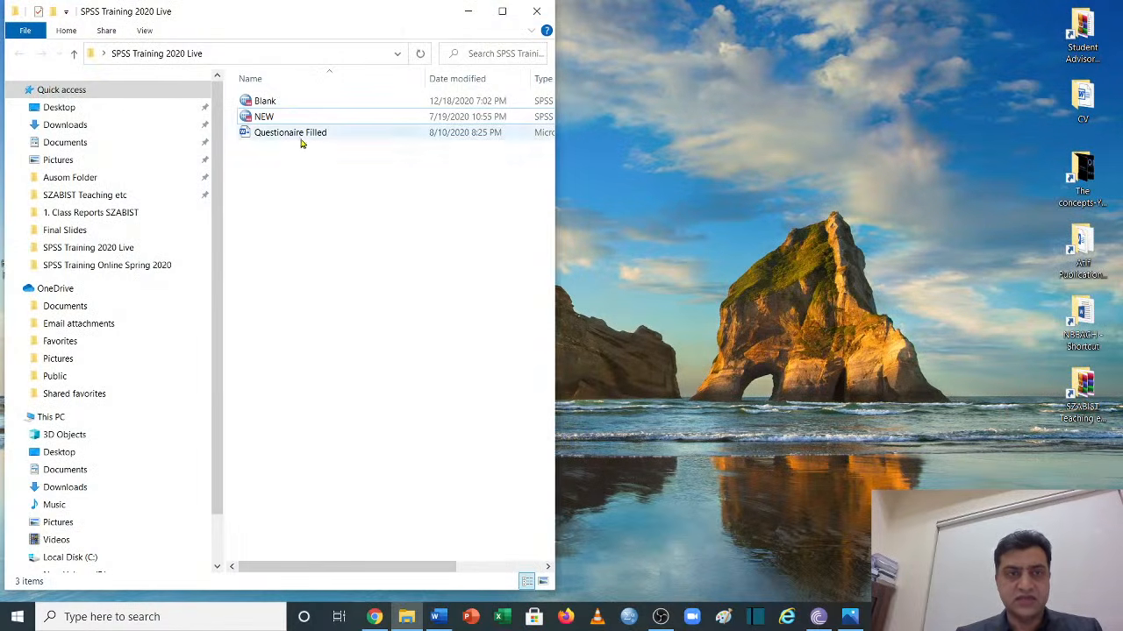
left_click(297, 118)
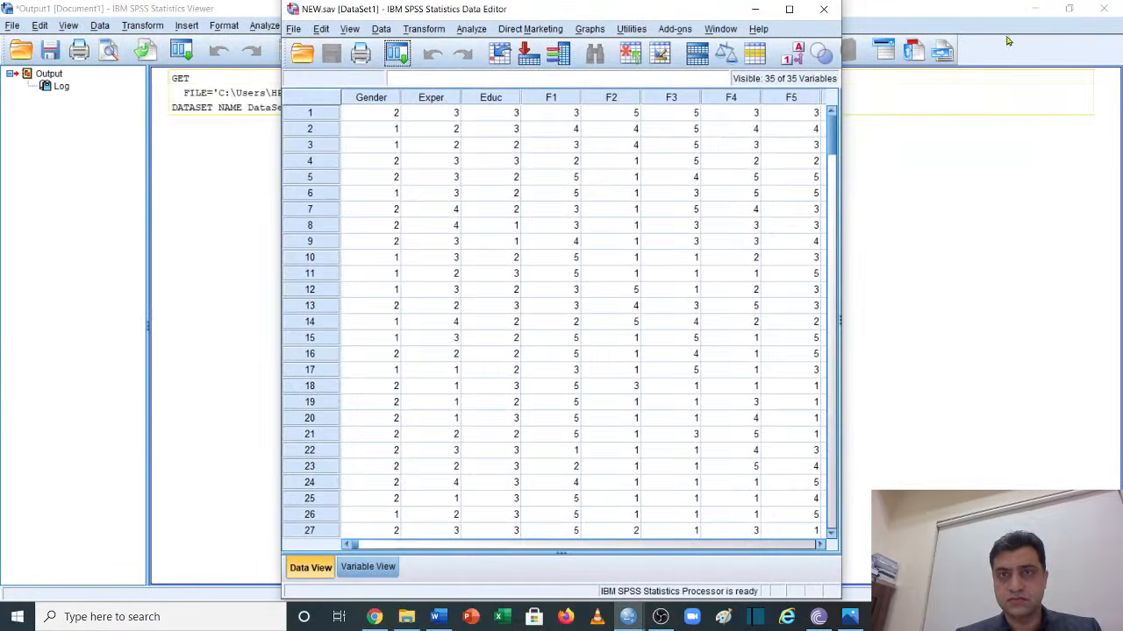
left_click(1104, 8)
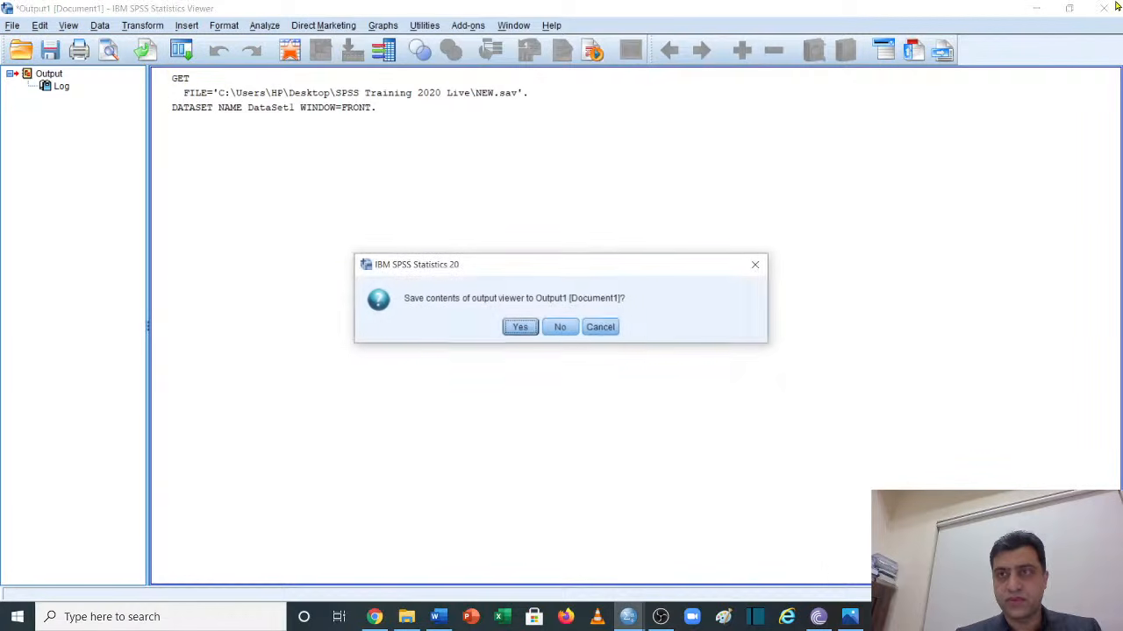
left_click(560, 328)
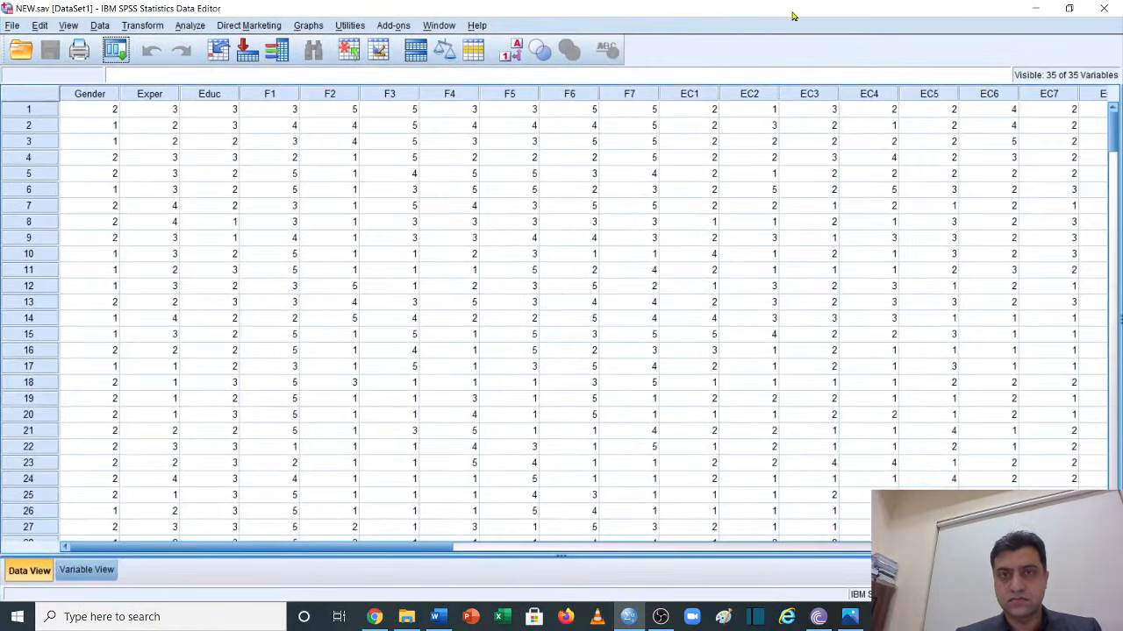
left_click(789, 9)
Look through the respondents' coded answers in the data sheet of the NEW dataset
scroll(614, 277, "down", 3)
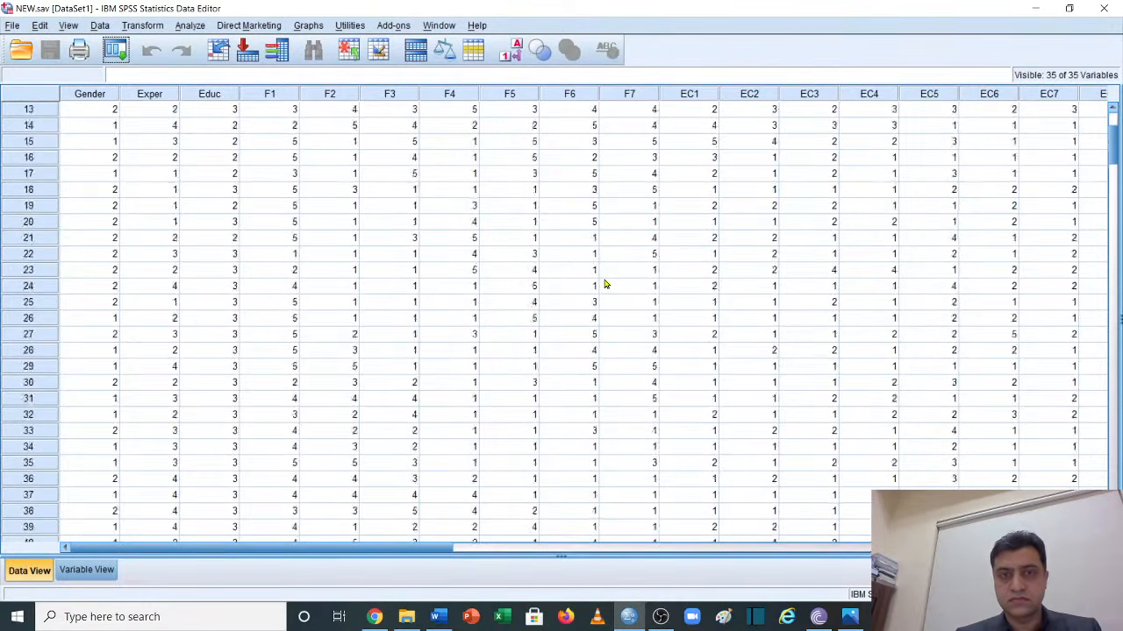
scroll(609, 284, "up", 3)
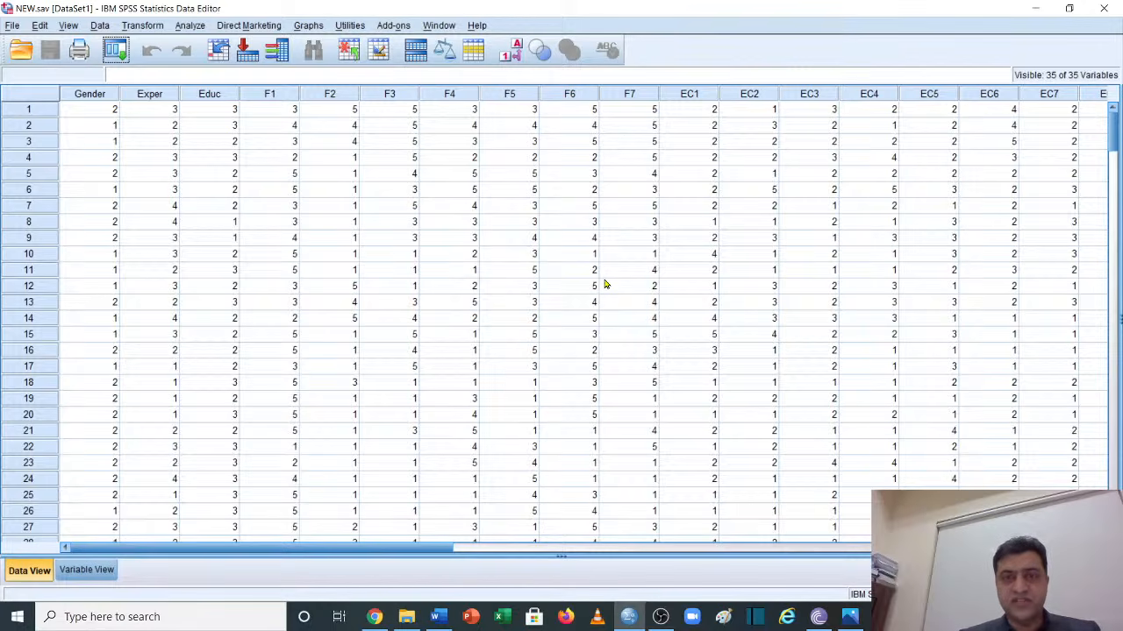
left_click(604, 284)
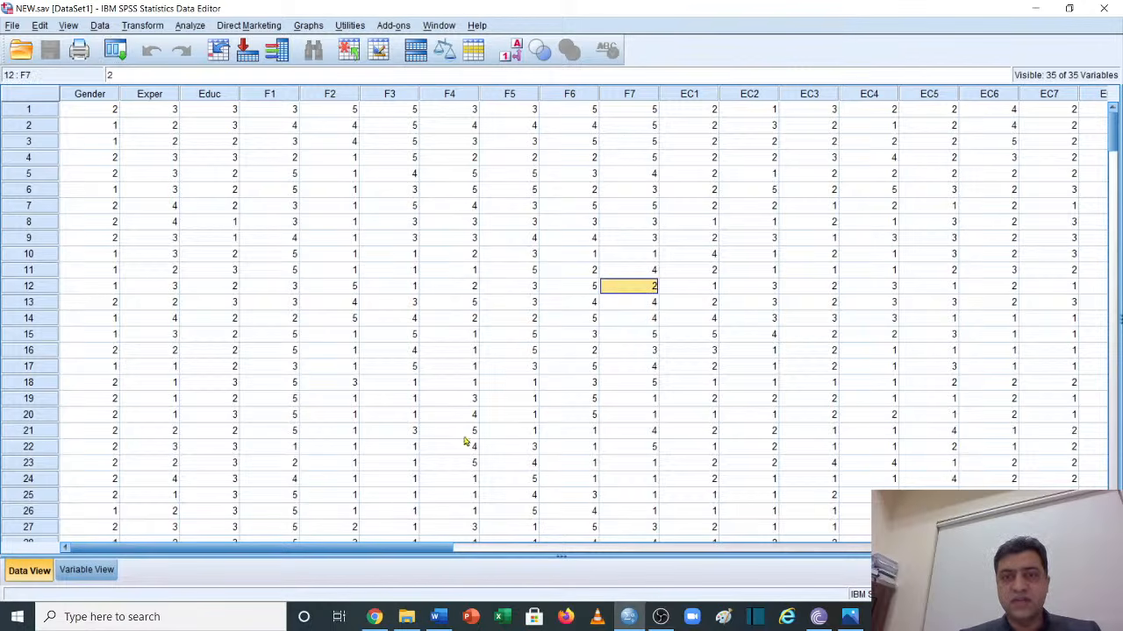
left_click_drag(401, 547, 207, 586)
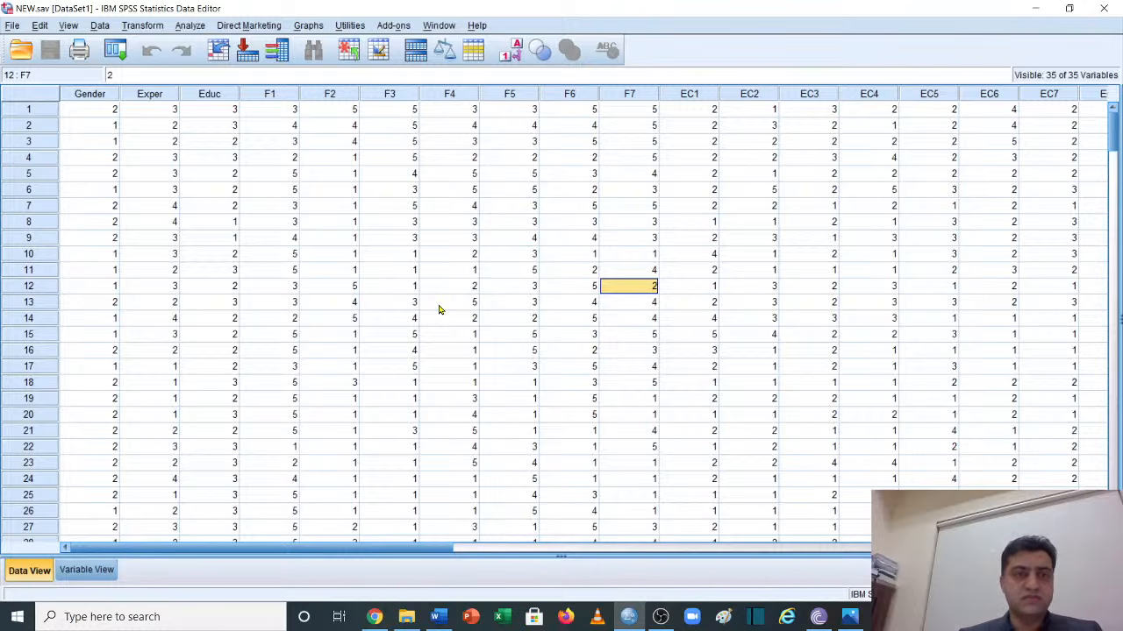
scroll(440, 309, "down", 20)
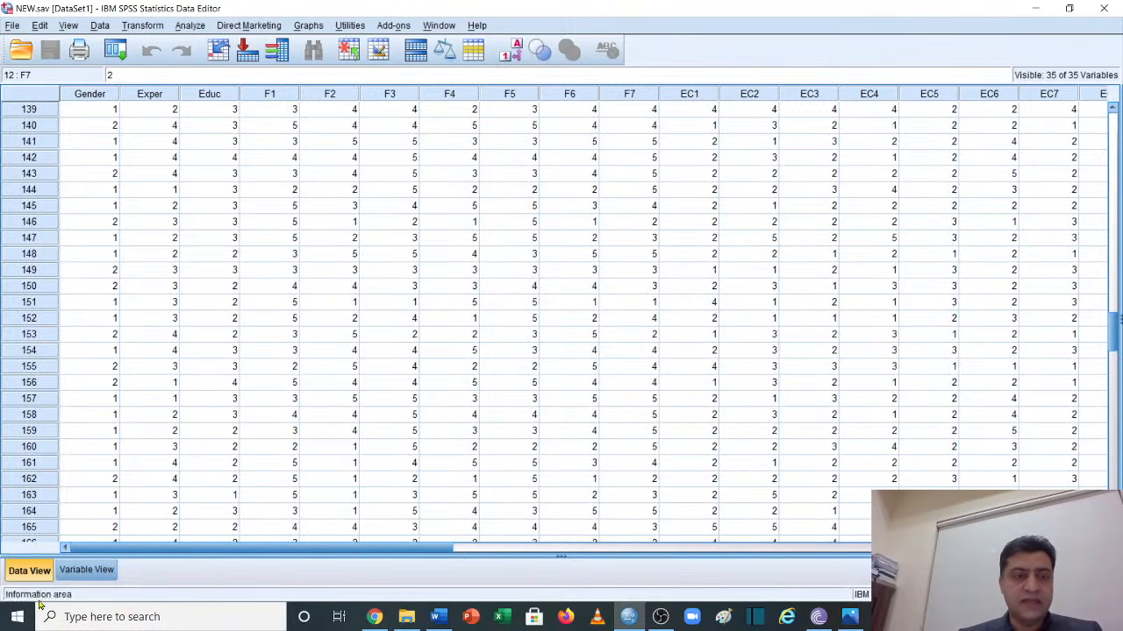
Examine the dataset's variable definitions, comparing the F, EC and IN questionnaire items with the computed variables from Forma to Perform
left_click(88, 571)
scroll(297, 367, "down", 8)
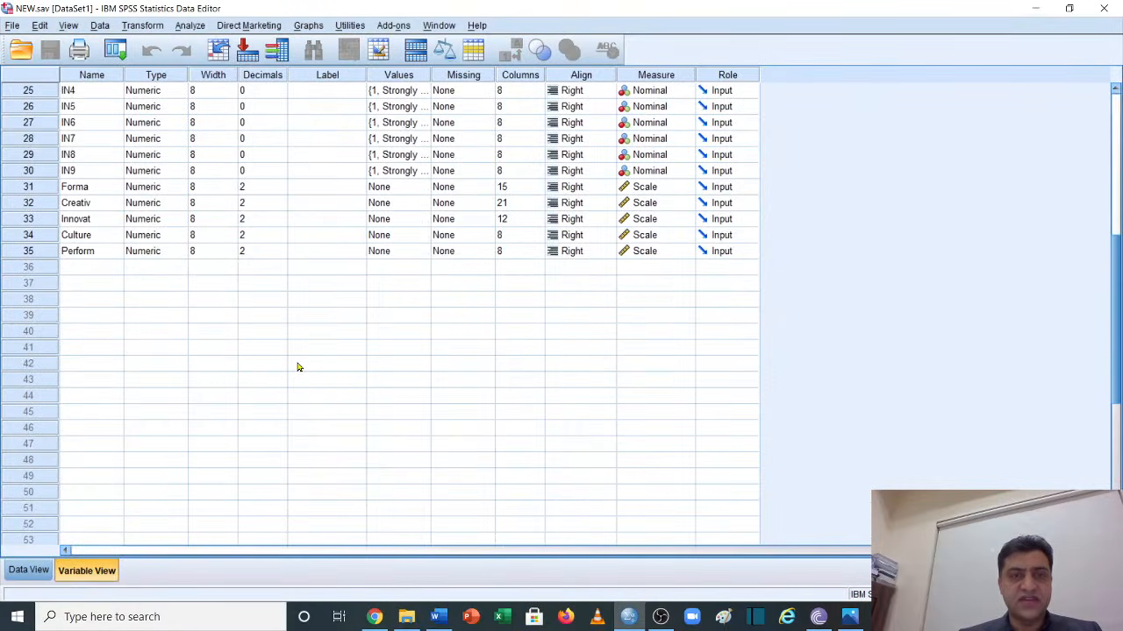
scroll(297, 366, "up", 2)
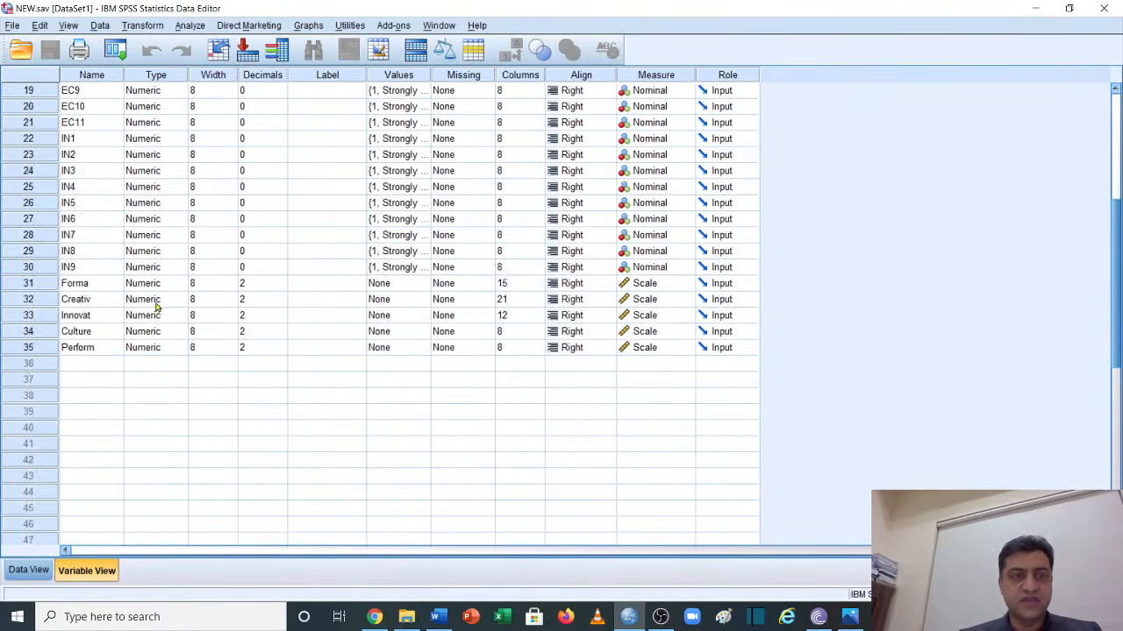
left_click(87, 285)
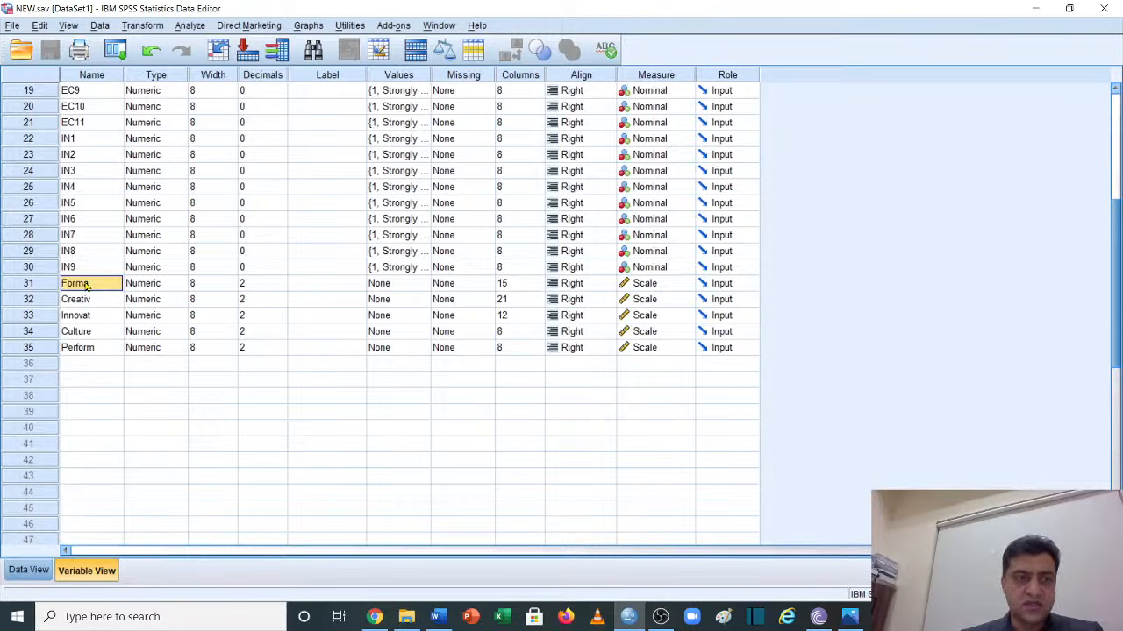
scroll(87, 285, "up", 6)
scroll(85, 285, "down", 7)
scroll(85, 285, "up", 6)
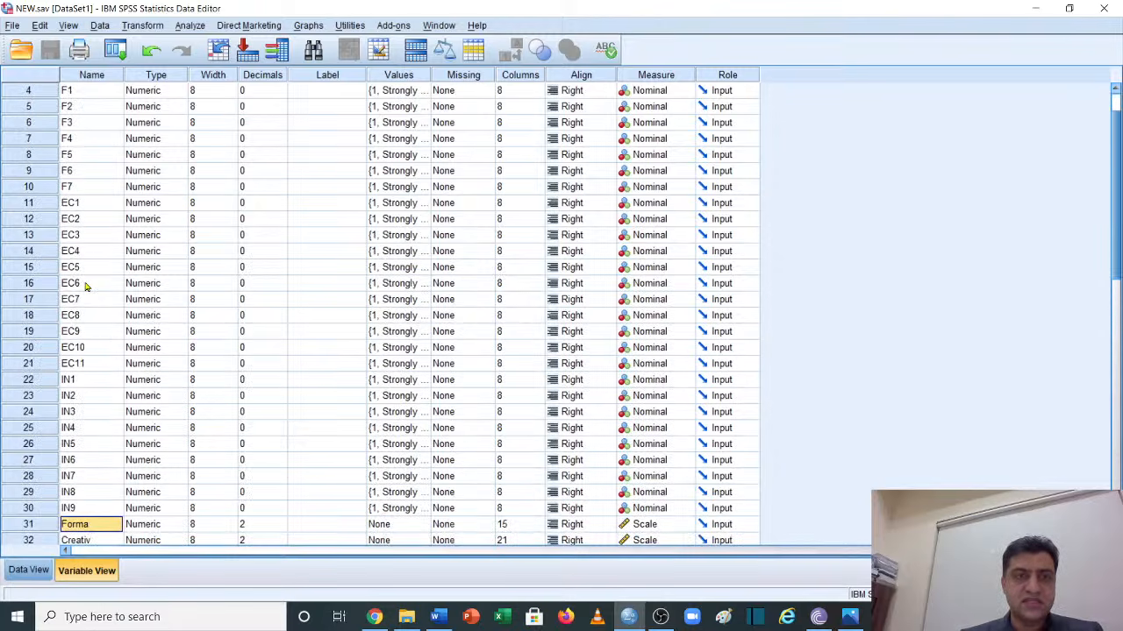
left_click(29, 267)
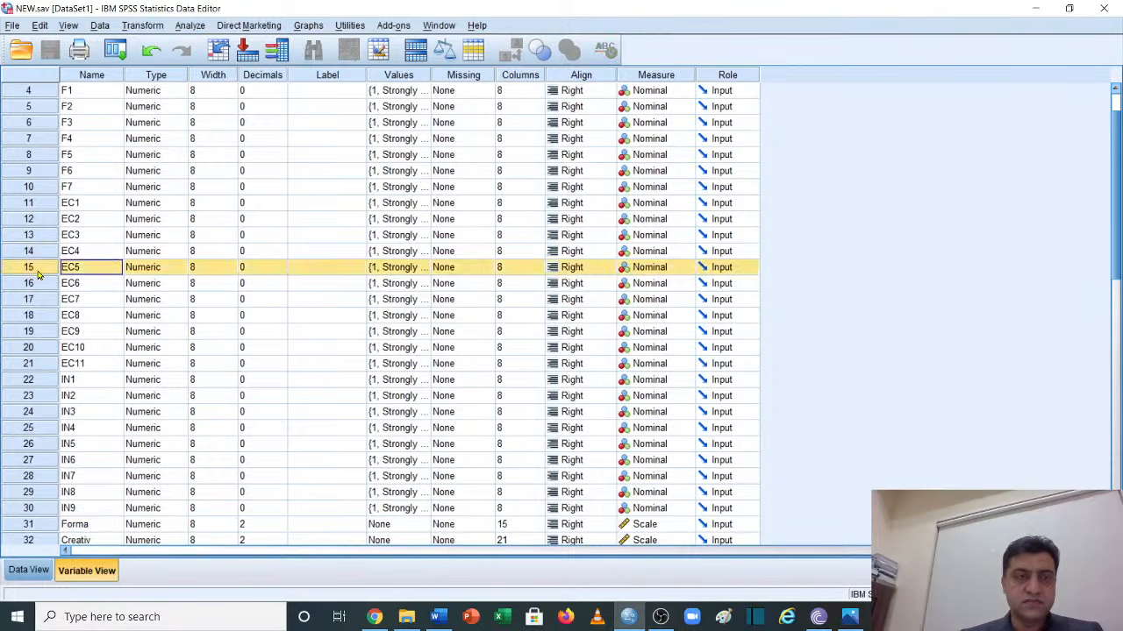
Delete the Forma variable in row 31 of the variable list
scroll(38, 274, "down", 2)
scroll(177, 342, "down", 3)
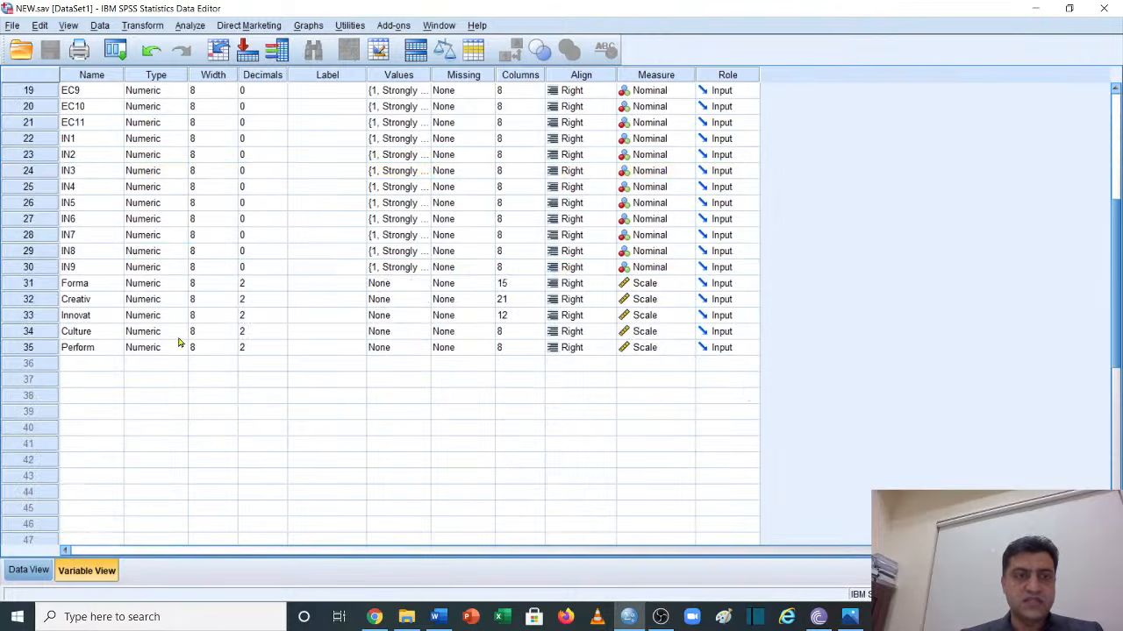
left_click(42, 282)
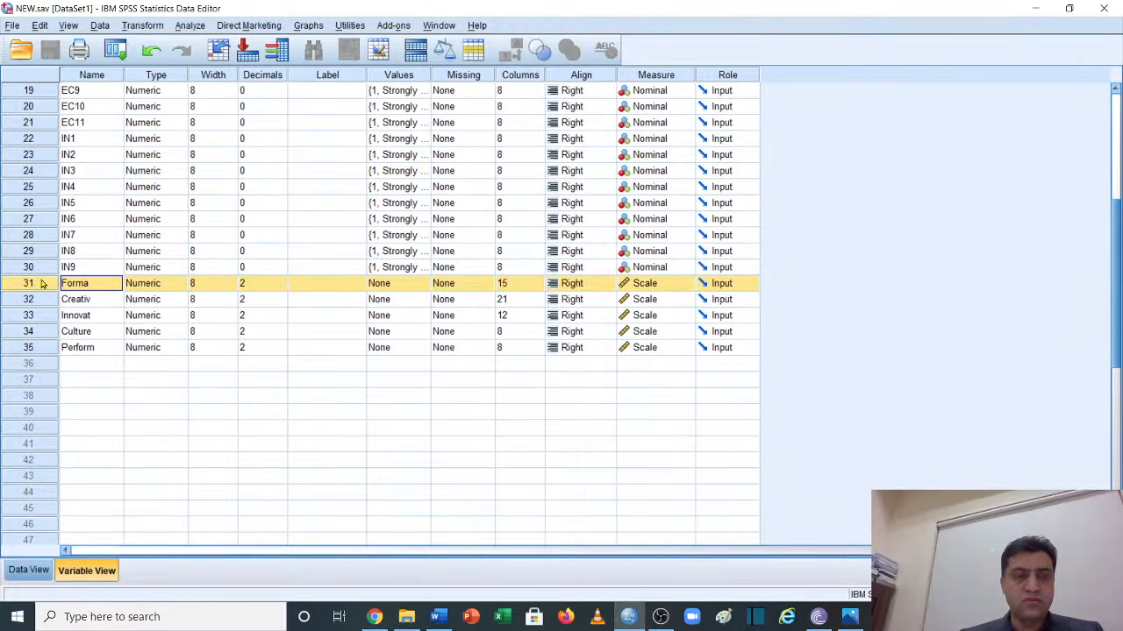
left_click(30, 571)
left_click(81, 571)
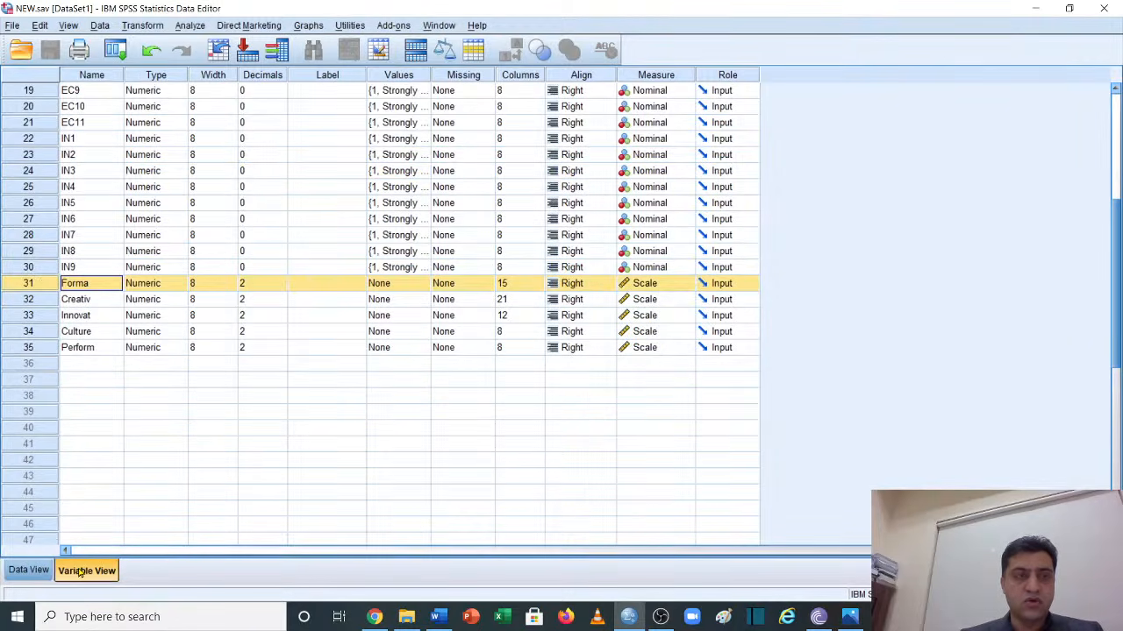
right_click(42, 286)
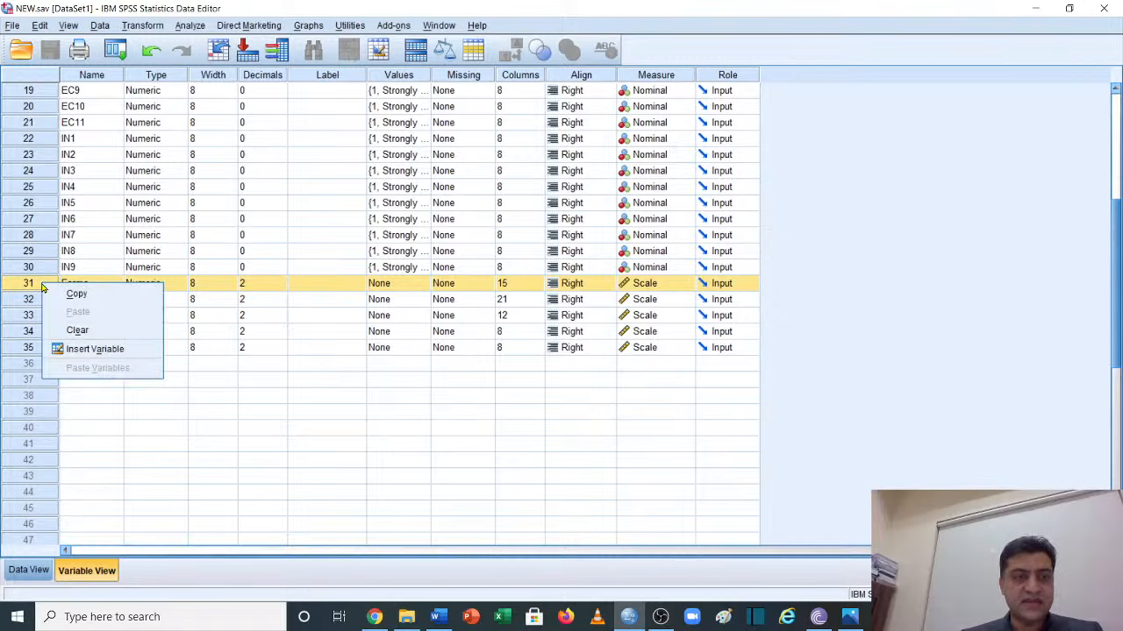
left_click(76, 329)
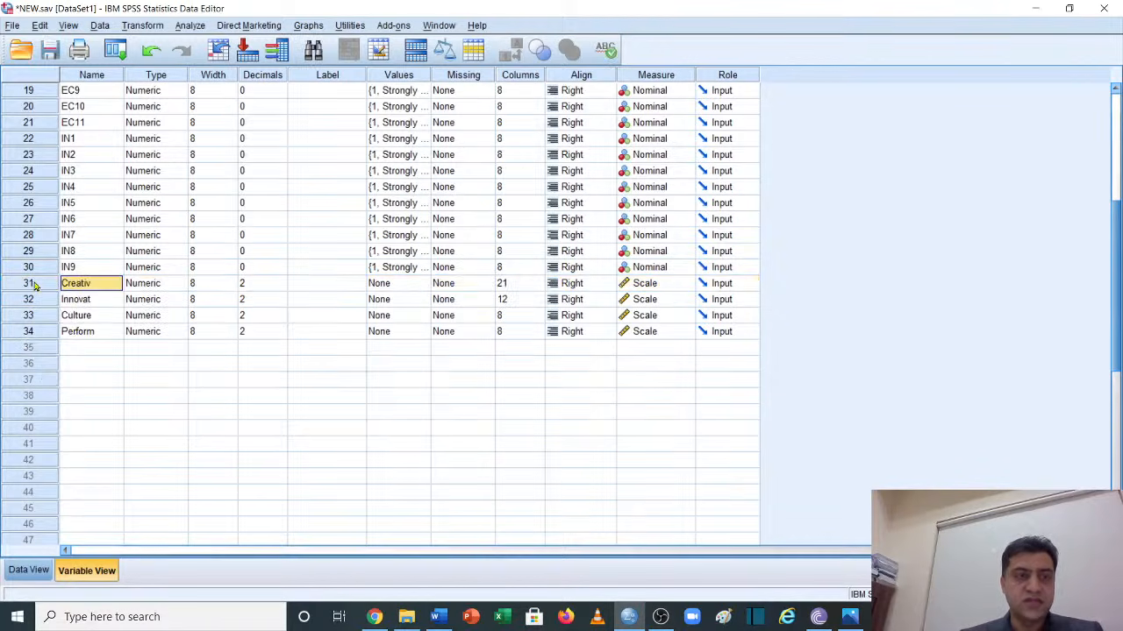
Delete the four remaining computed variables Creativ, Innovat, Culture and Perform together
left_click_drag(32, 283, 34, 335)
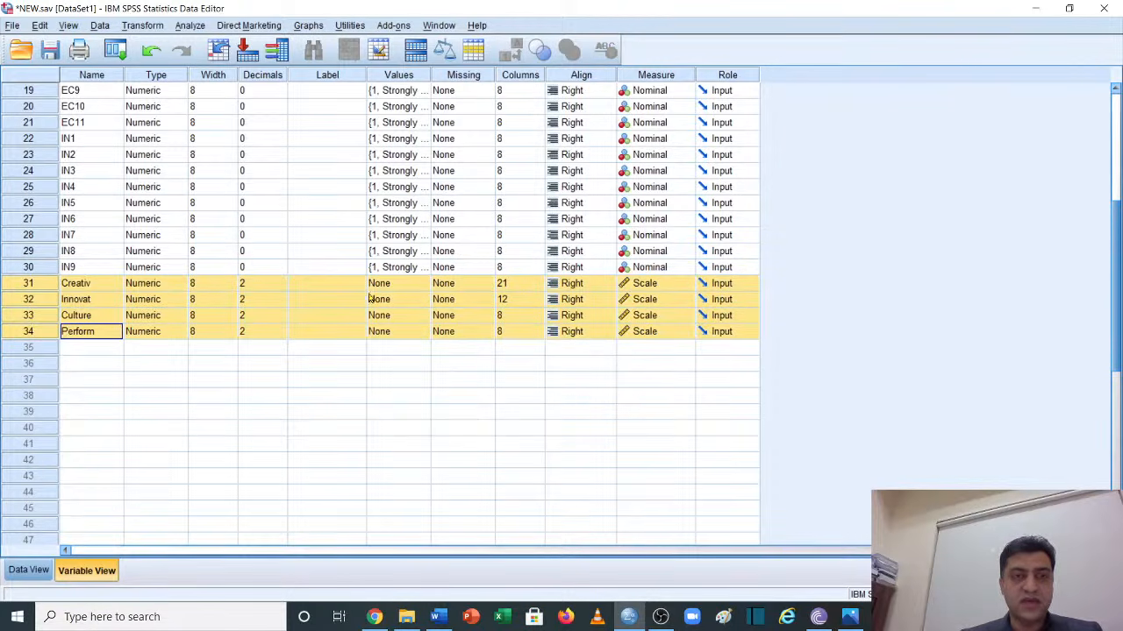
right_click(47, 288)
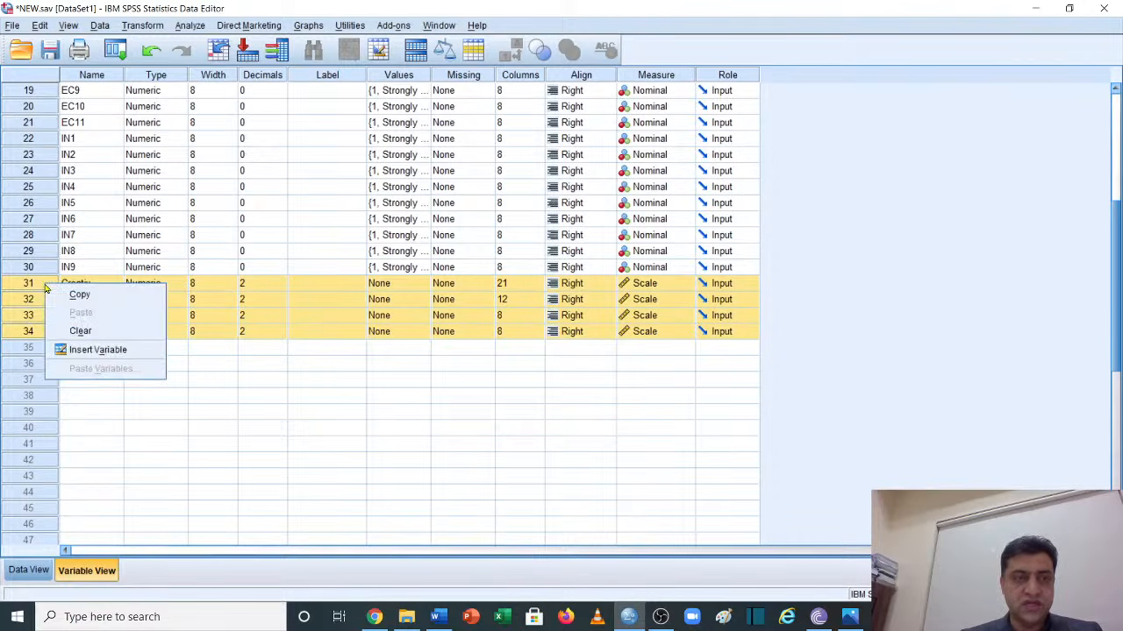
left_click(80, 331)
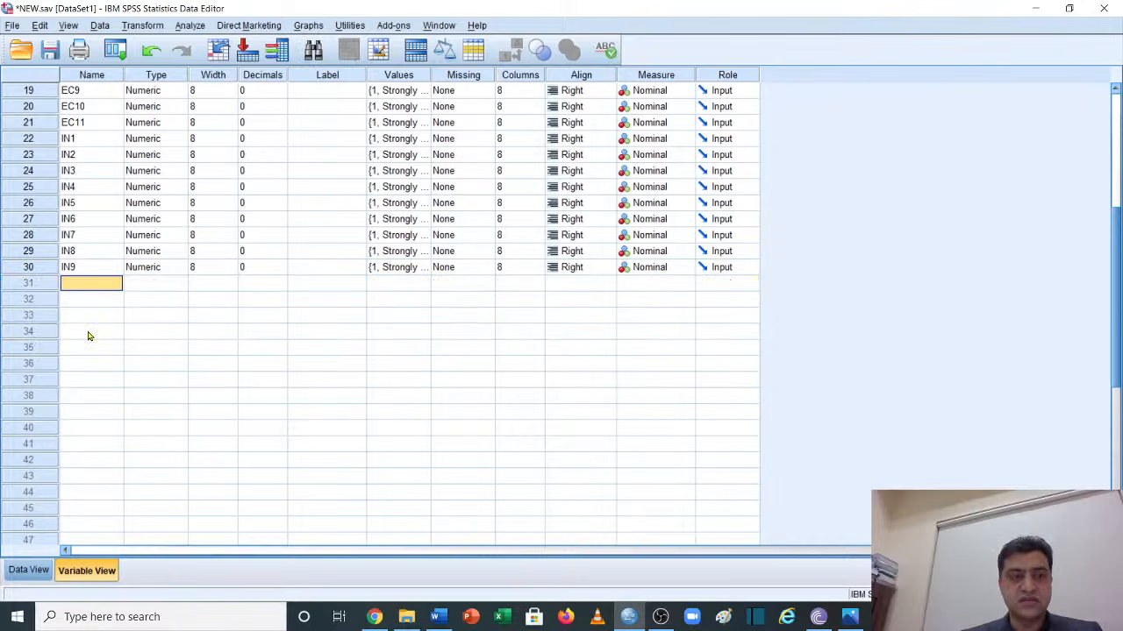
Save the changes to the NEW.sav dataset and close the output viewer document
scroll(279, 294, "up", 6)
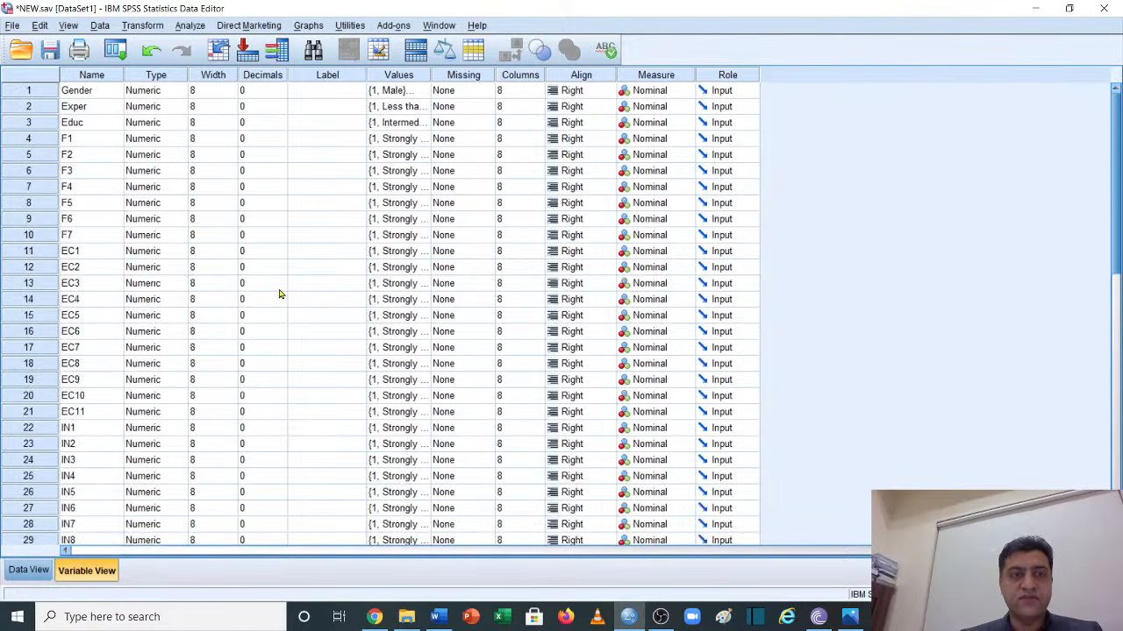
scroll(279, 294, "down", 7)
left_click(29, 570)
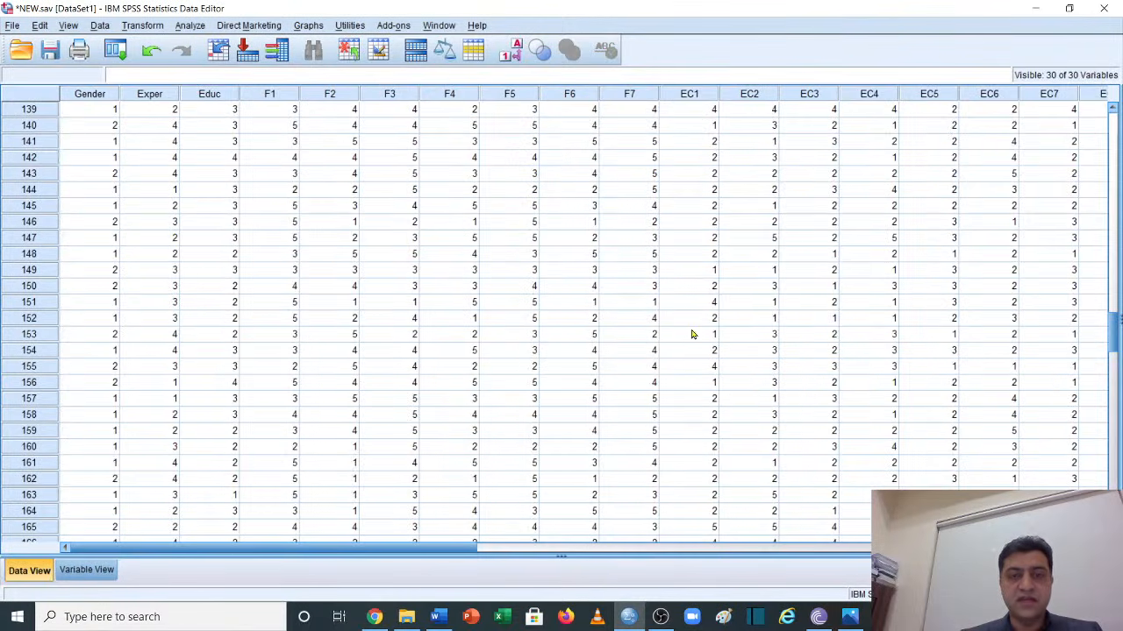
left_click_drag(422, 549, 208, 521)
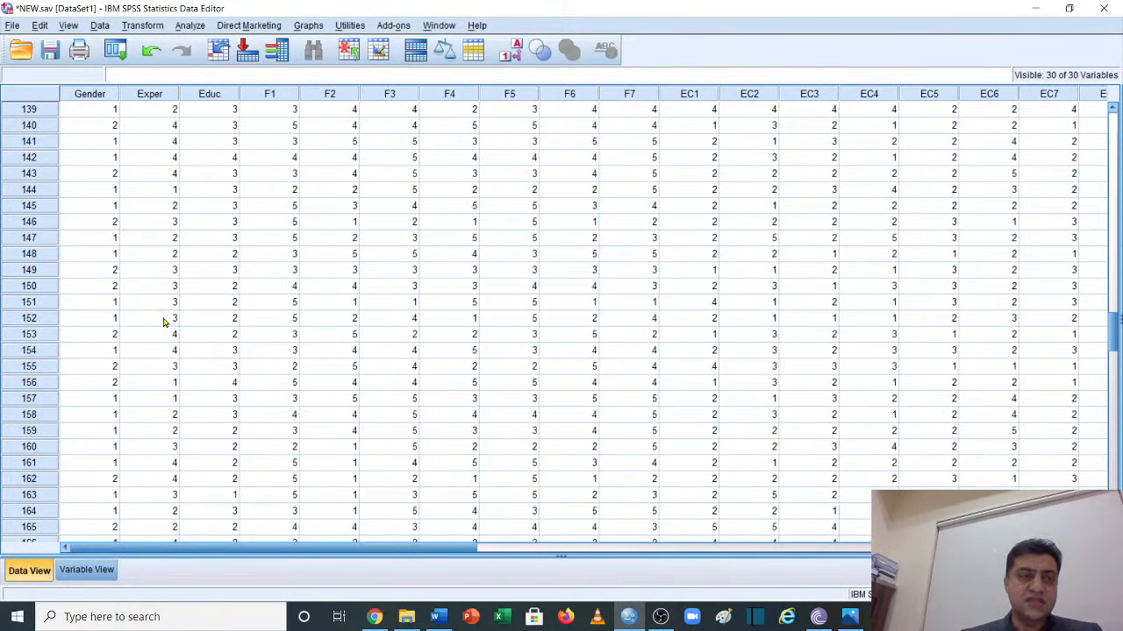
left_click(50, 50)
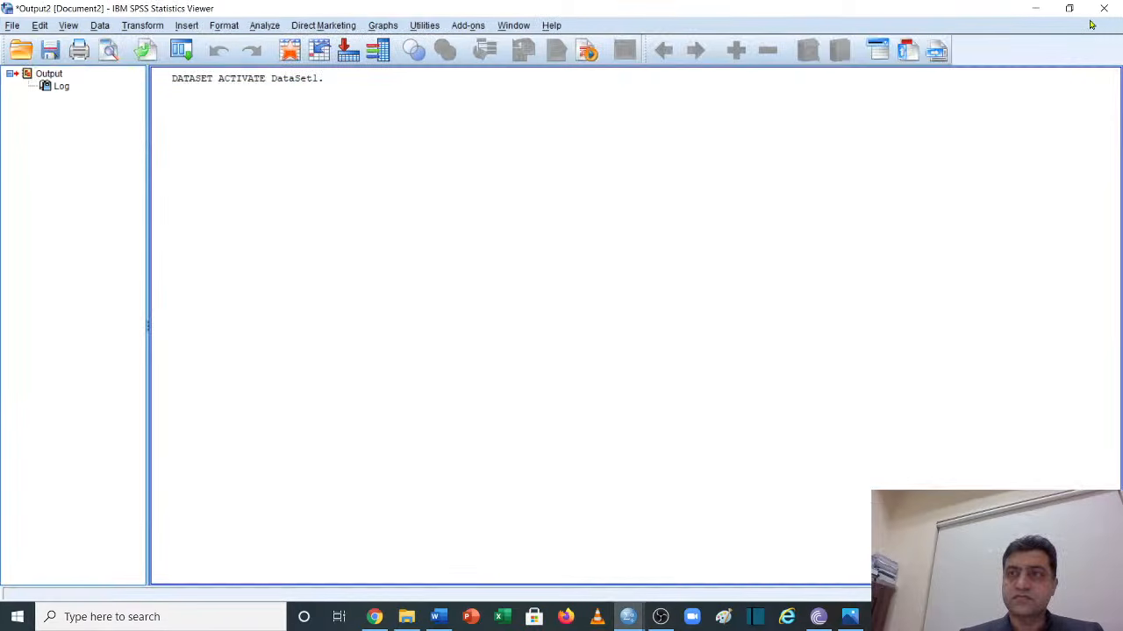
left_click(1103, 8)
left_click(562, 327)
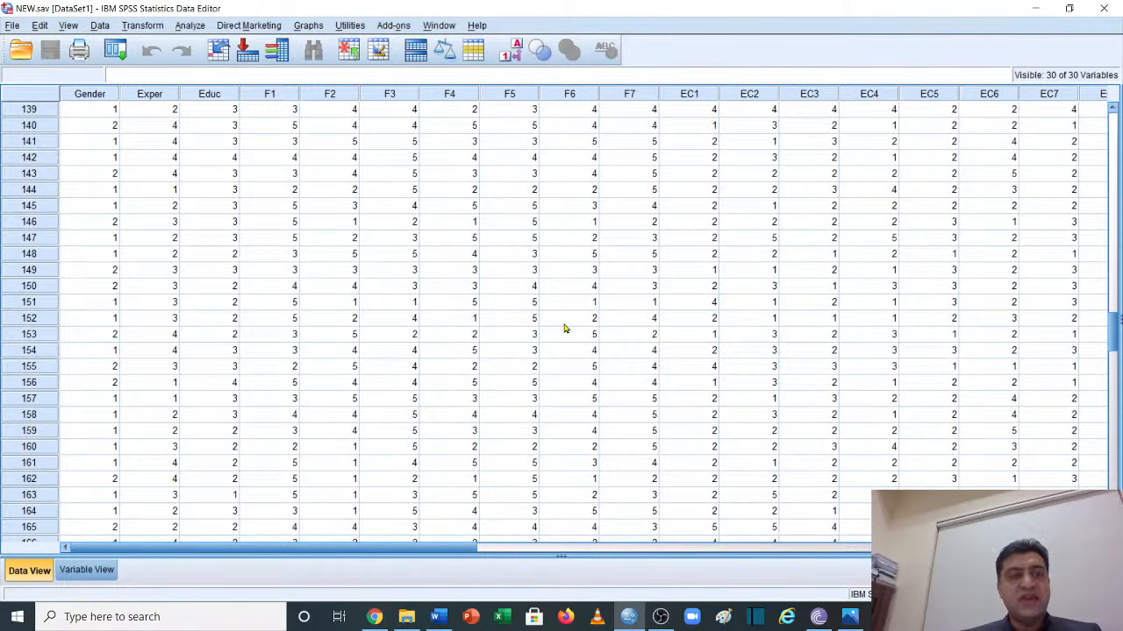
Look over the end of the variable list and examine the case data from the first to the last row
scroll(564, 328, "up", 20)
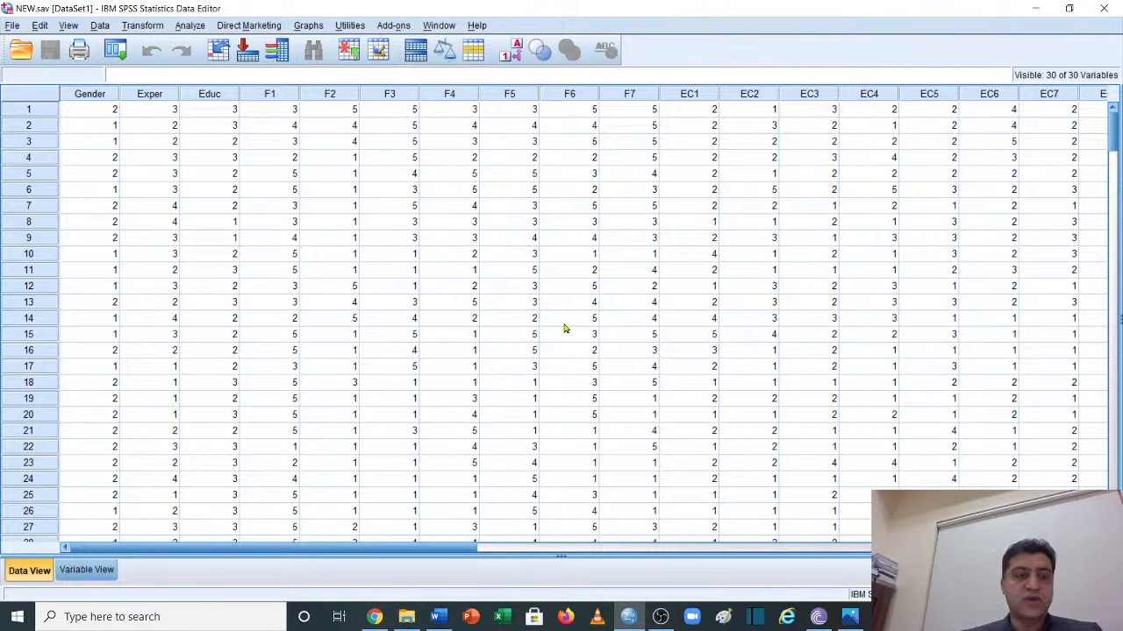
left_click(87, 570)
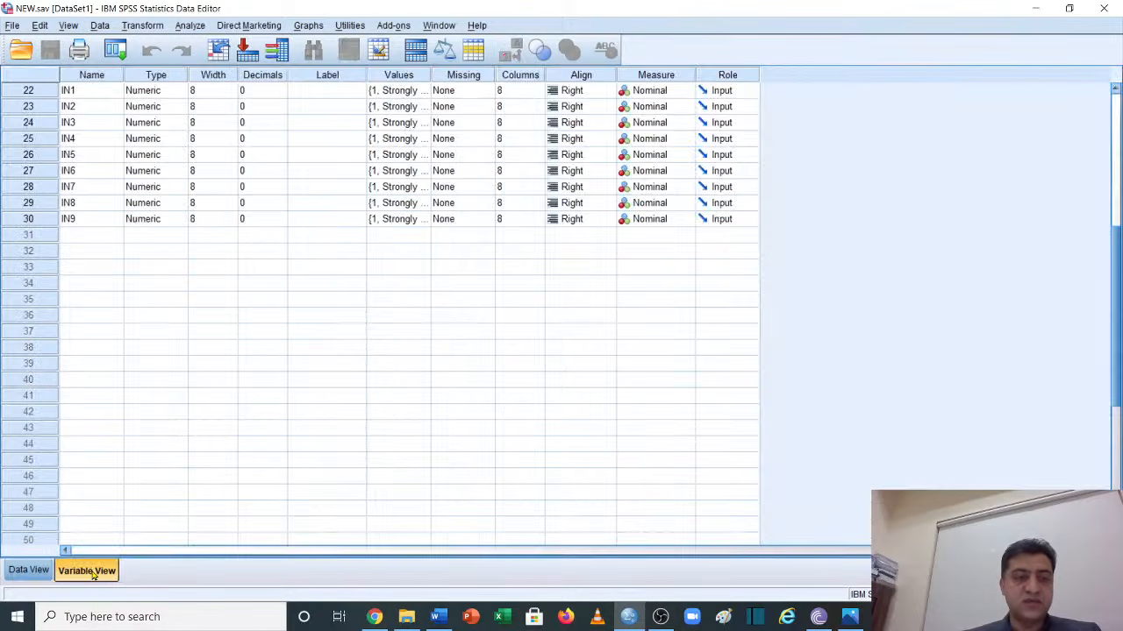
left_click(29, 571)
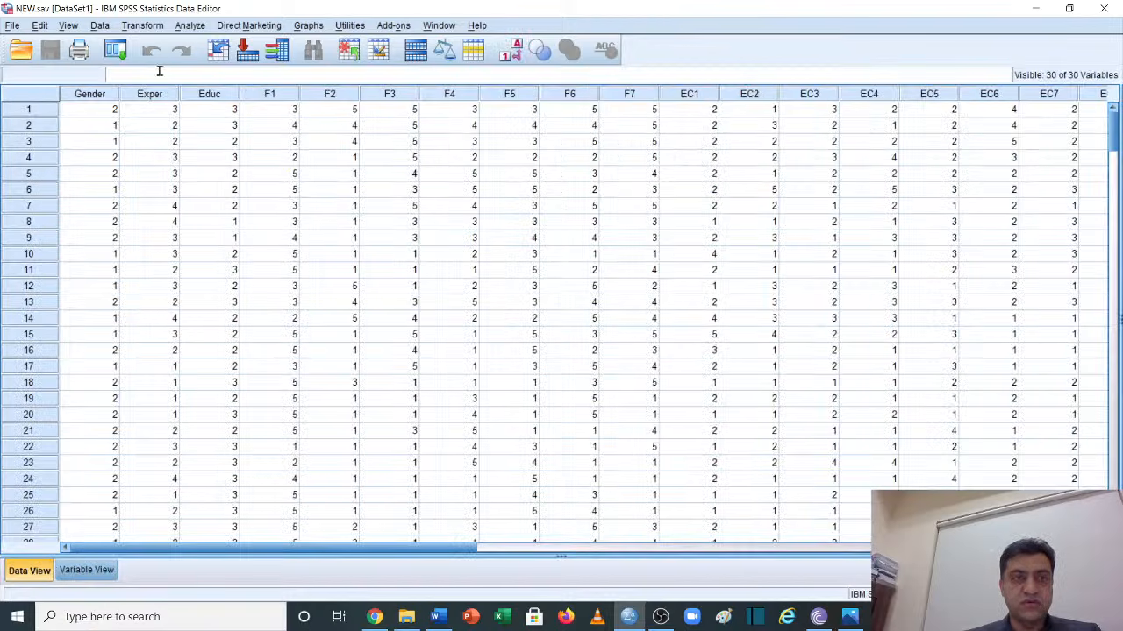
scroll(176, 299, "down", 20)
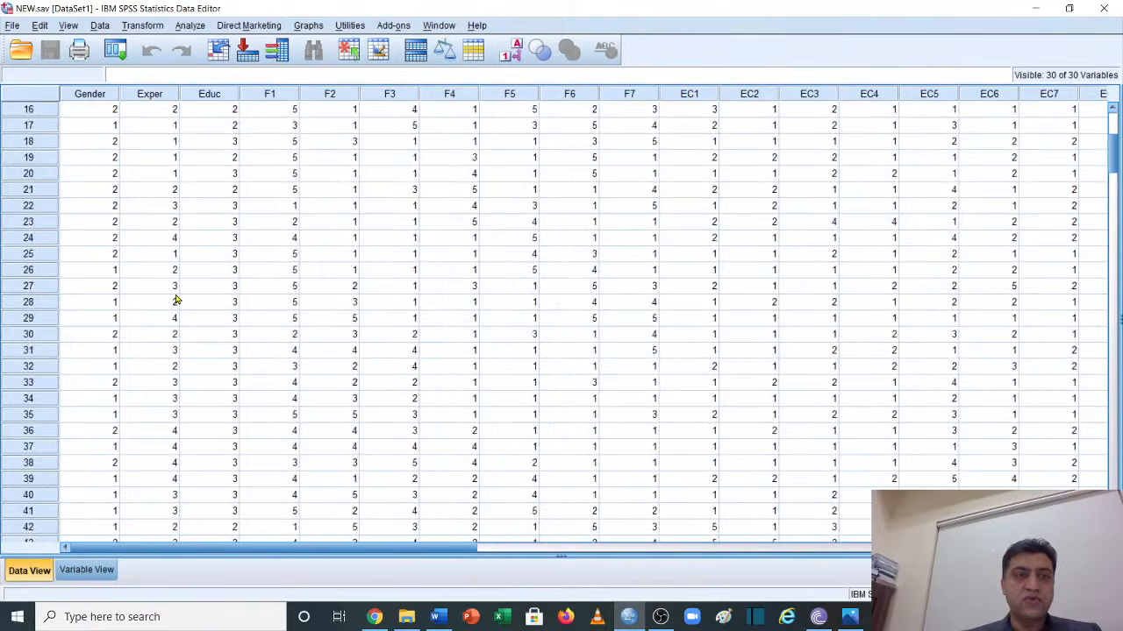
scroll(175, 299, "down", 19)
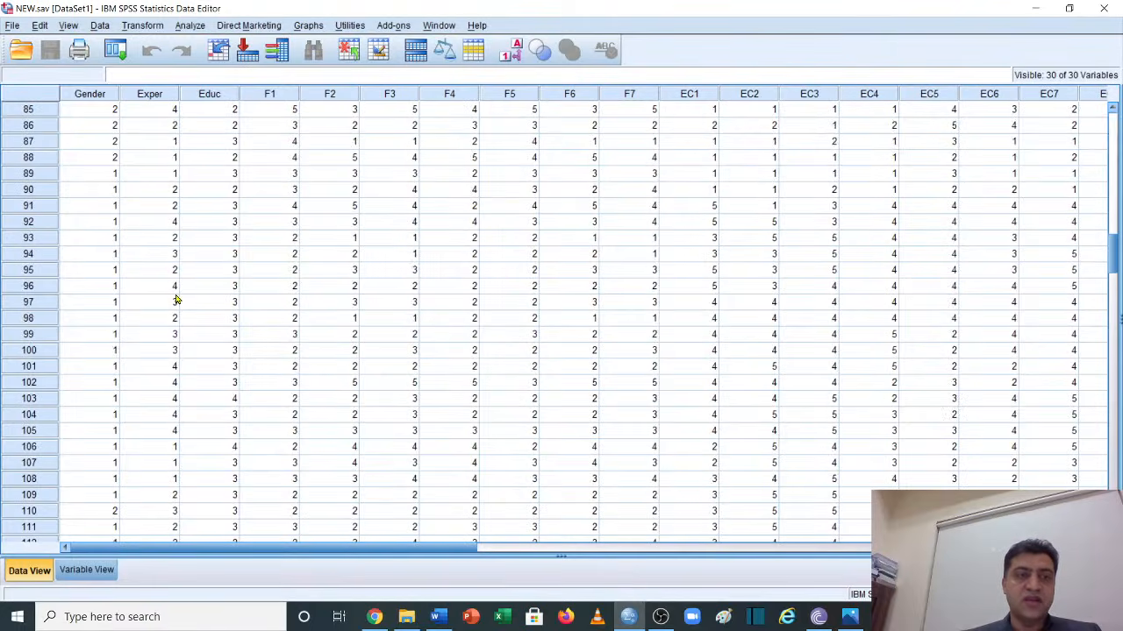
scroll(174, 300, "down", 20)
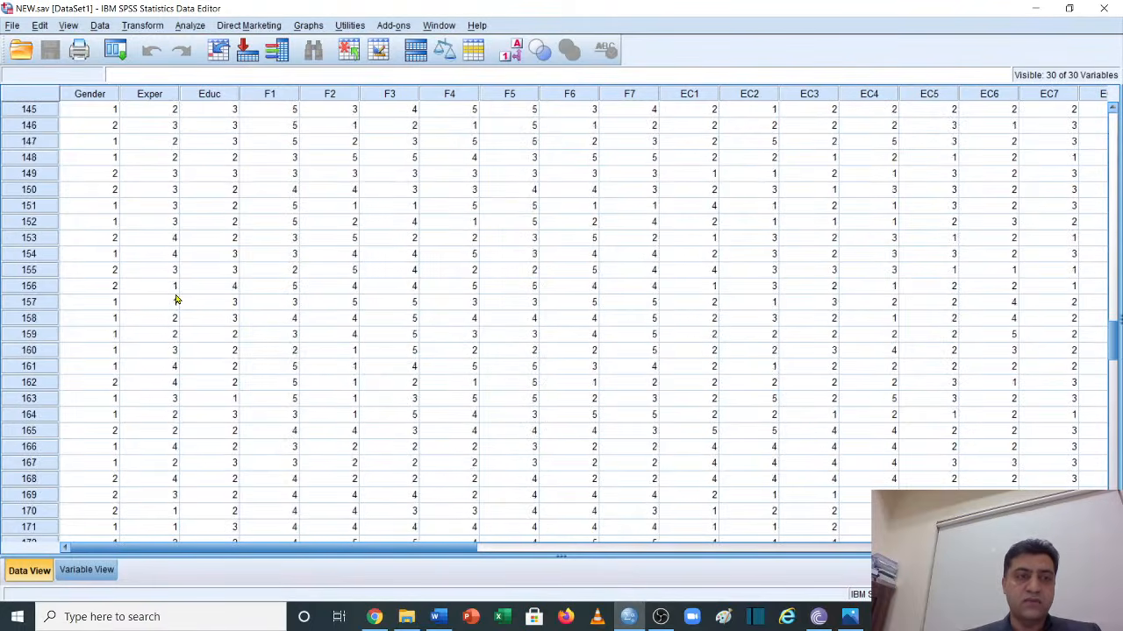
scroll(175, 300, "down", 10)
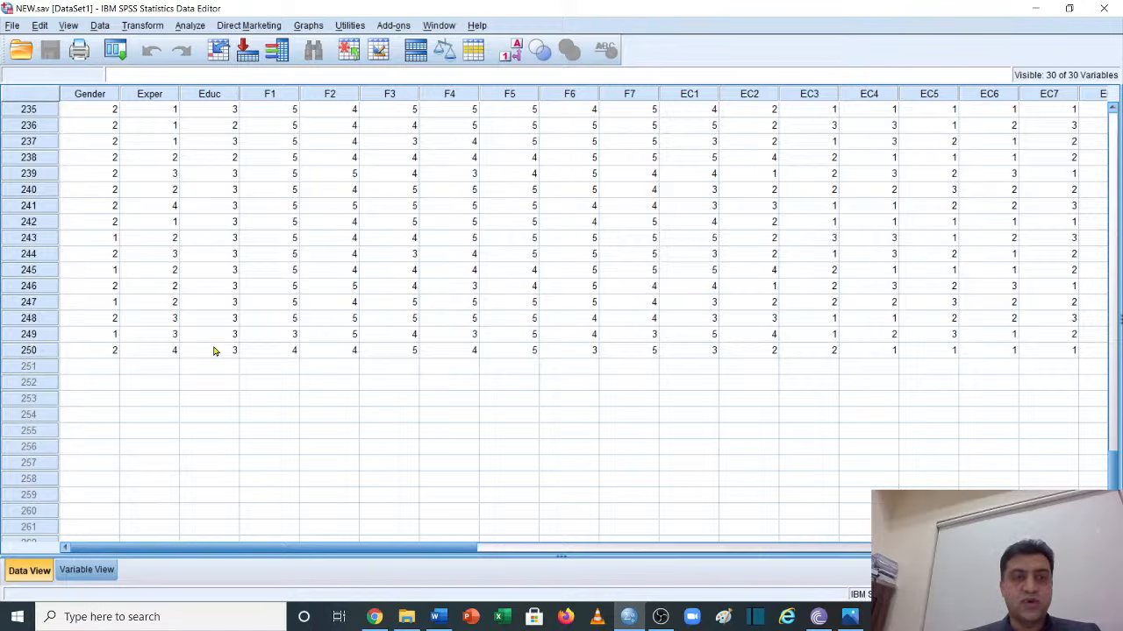
scroll(213, 350, "up", 20)
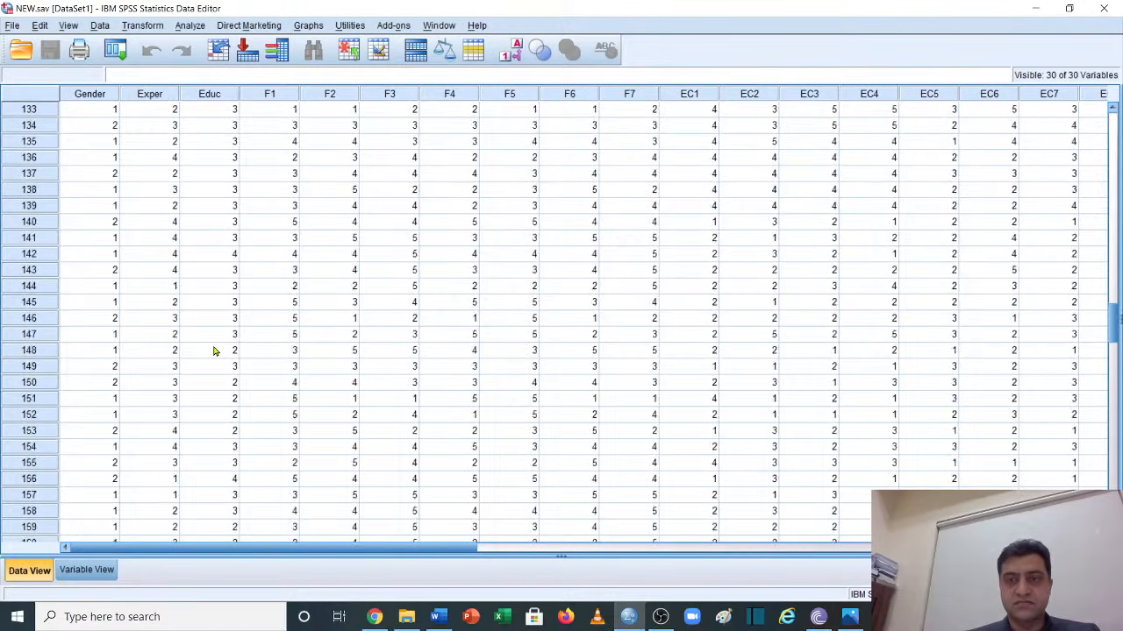
scroll(214, 350, "up", 18)
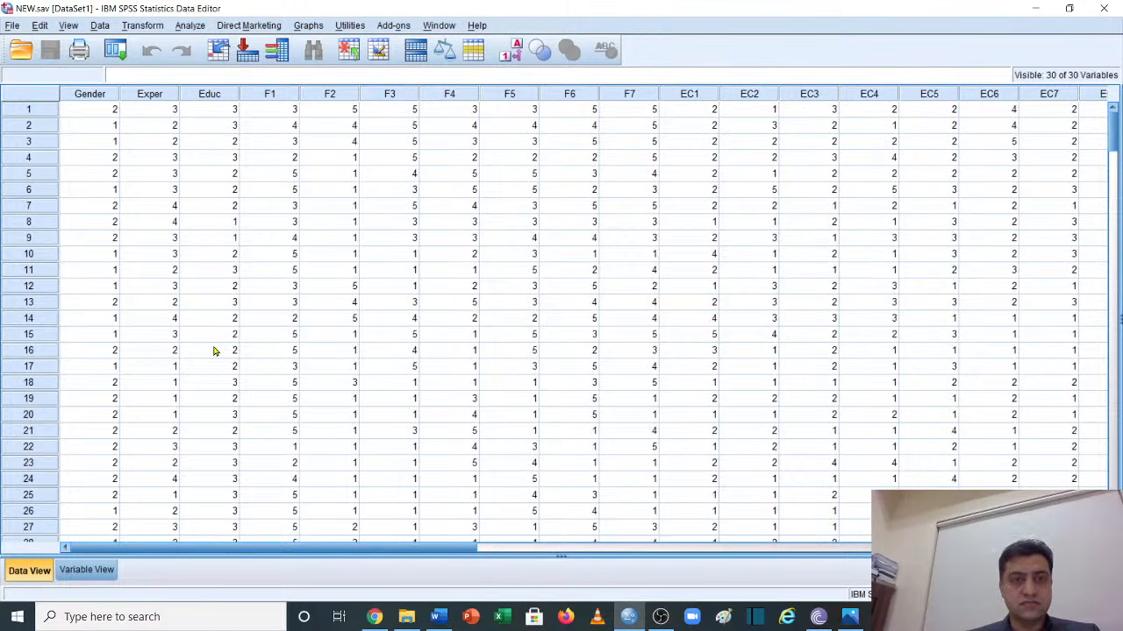
scroll(213, 350, "down", 2)
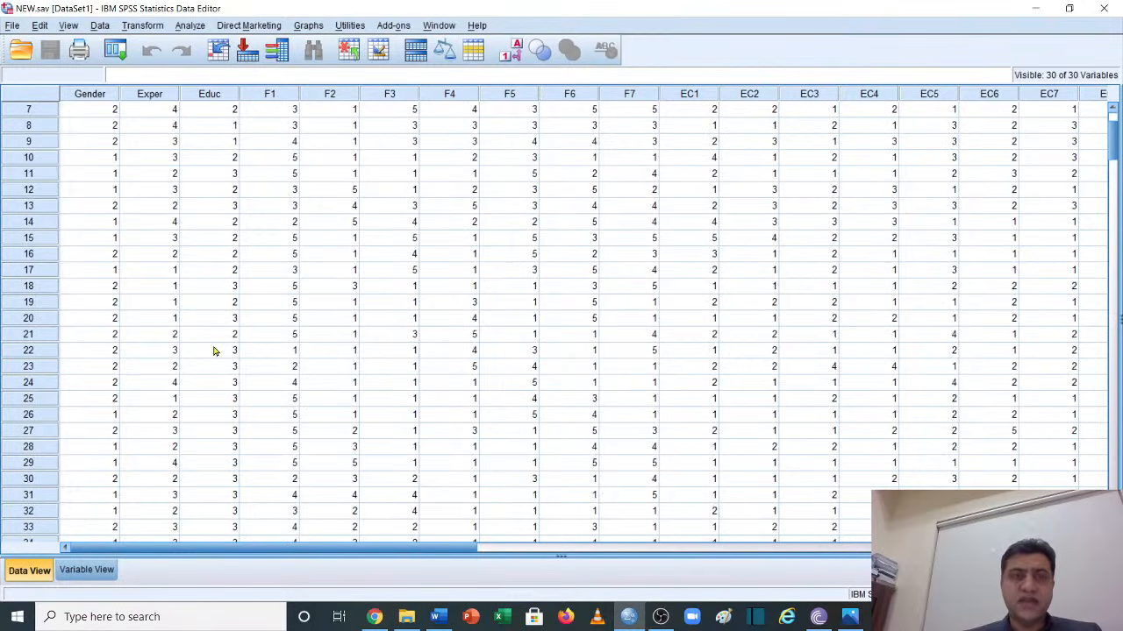
scroll(213, 351, "up", 2)
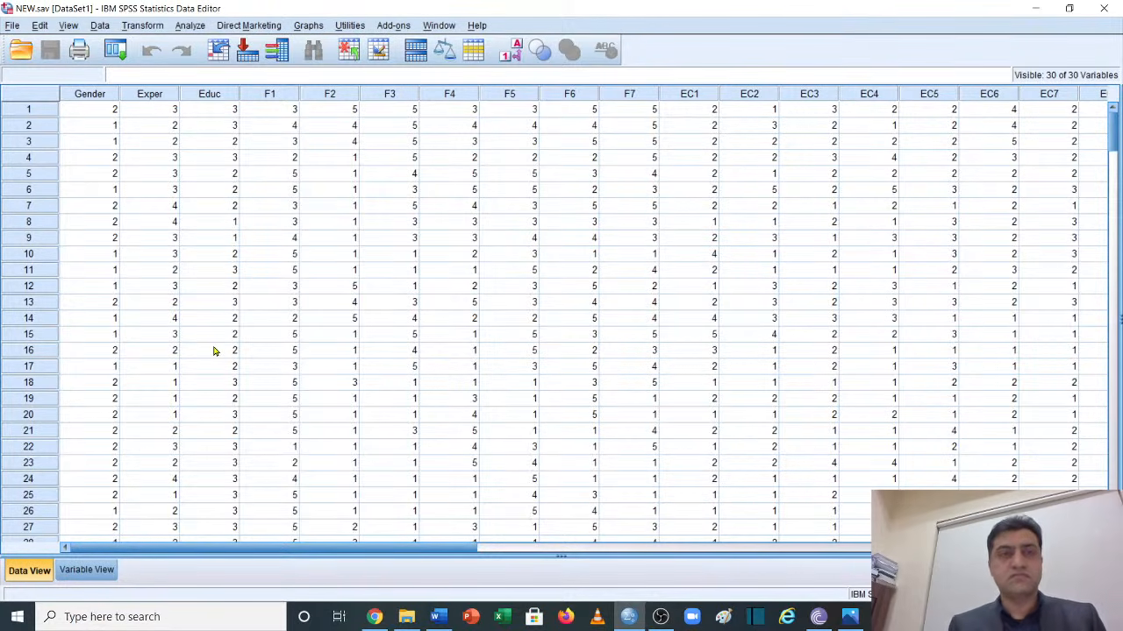
Set the F3 value of case 13 to 33 as a deliberate data entry error
left_click_drag(213, 351, 317, 307)
left_click(400, 307)
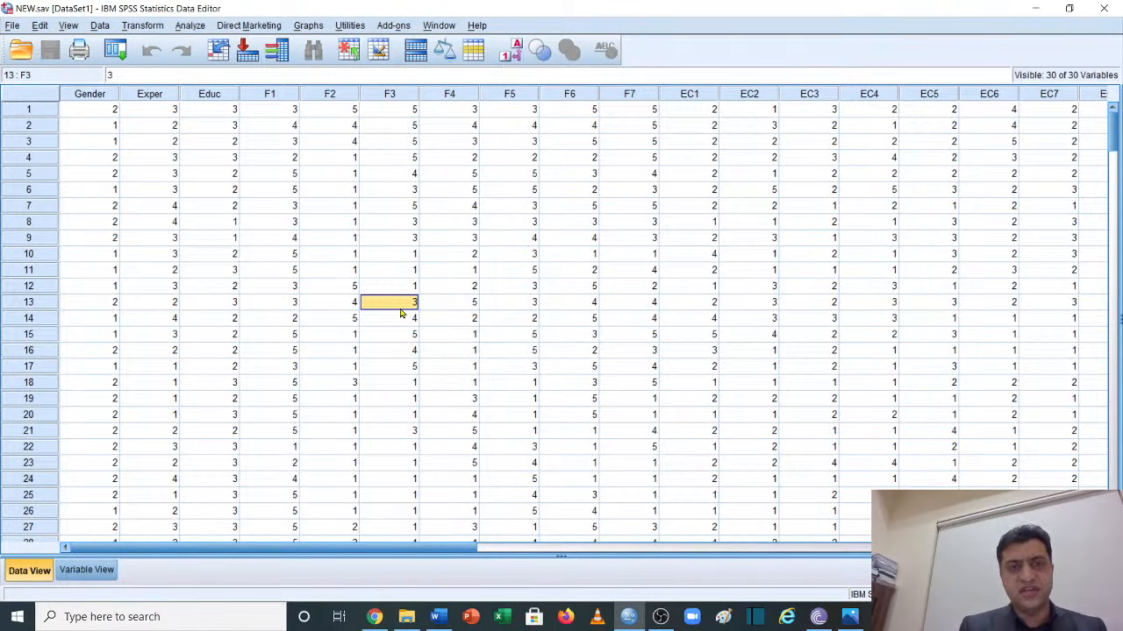
type("33")
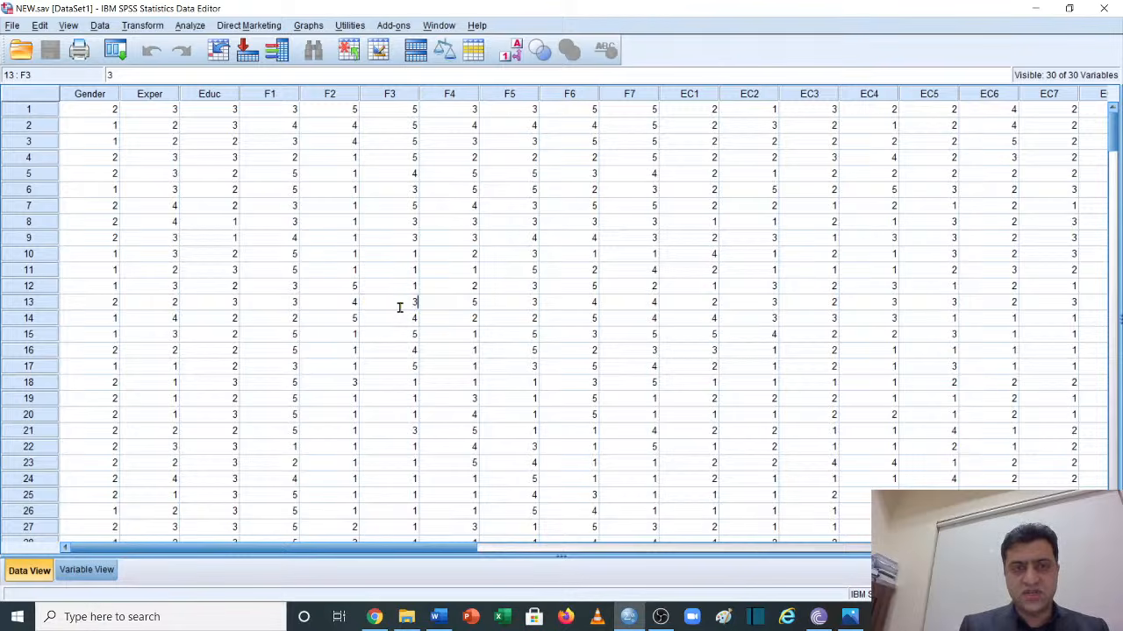
left_click(455, 355)
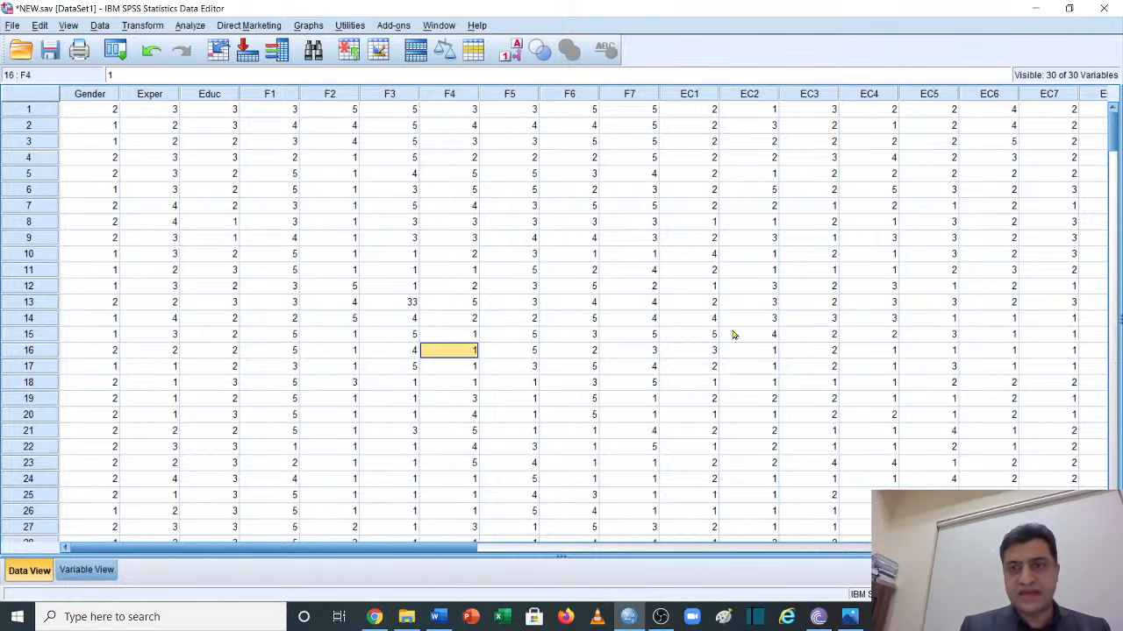
Set the F3 value of case 102 to 555 as another deliberate entry error
scroll(752, 363, "down", 2)
scroll(753, 364, "down", 20)
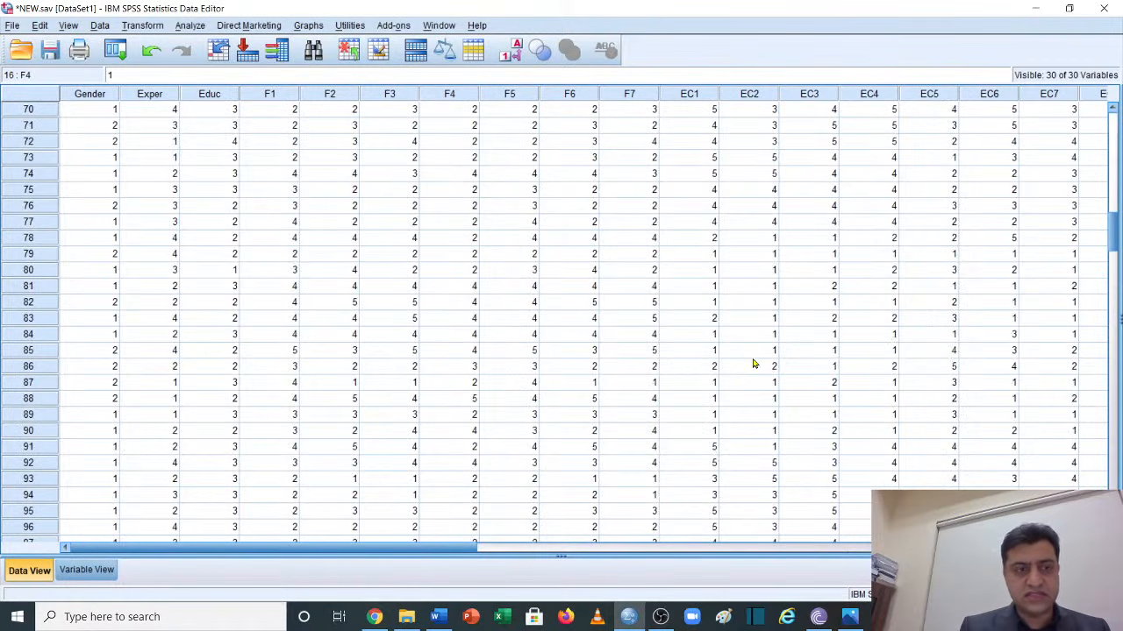
scroll(45, 503, "down", 3)
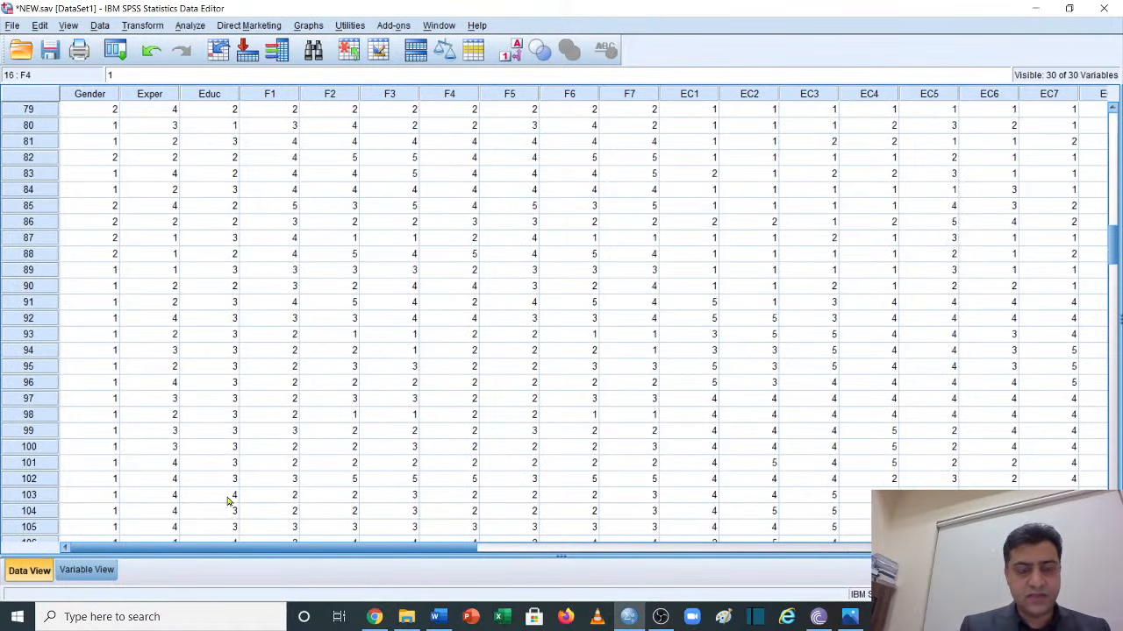
left_click(409, 479)
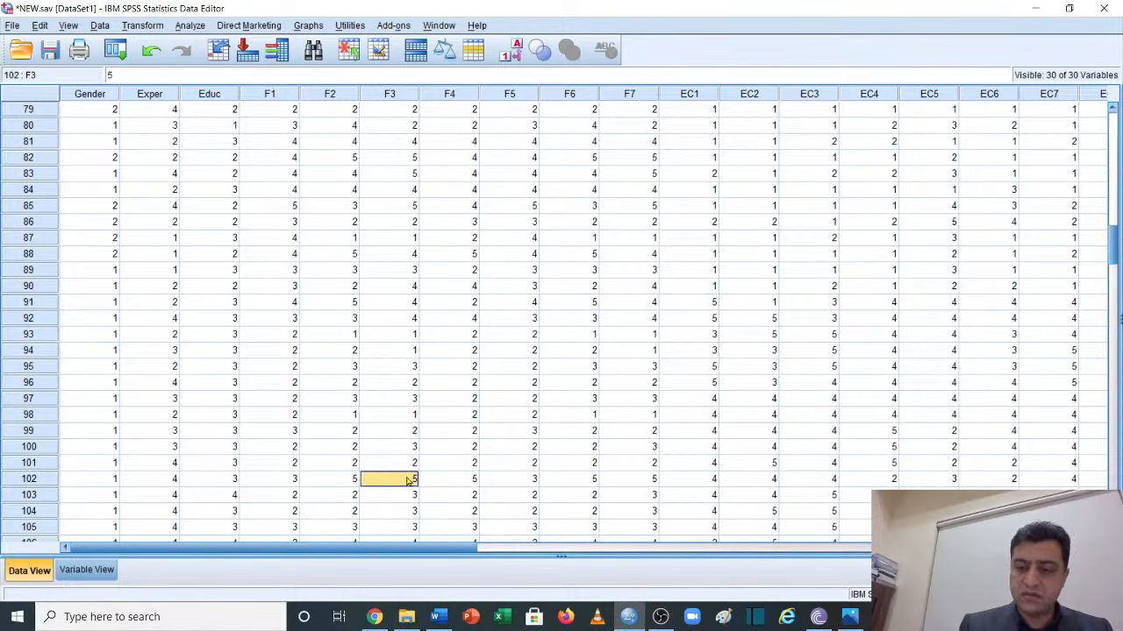
type("555")
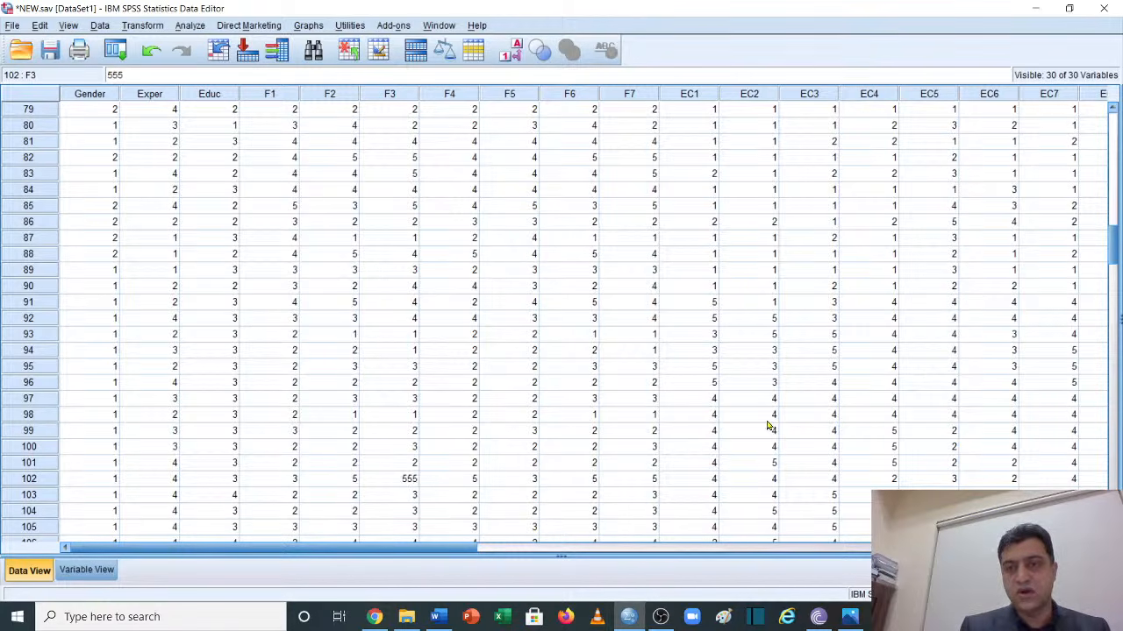
Try to set the EC2 value of case 102 to 25
left_click(746, 481)
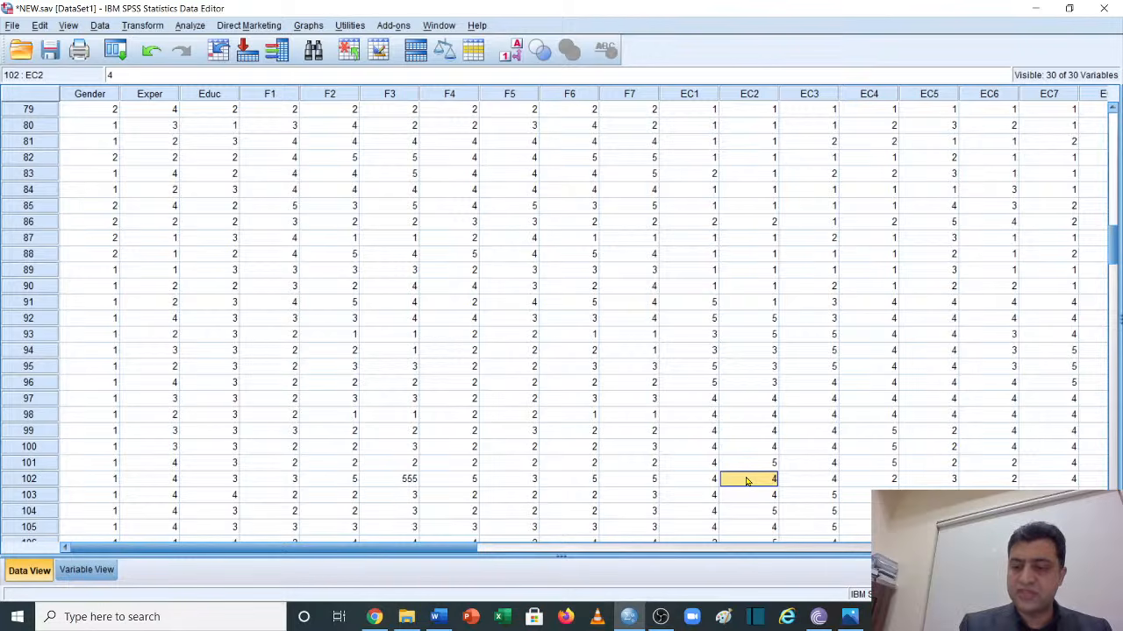
type("25")
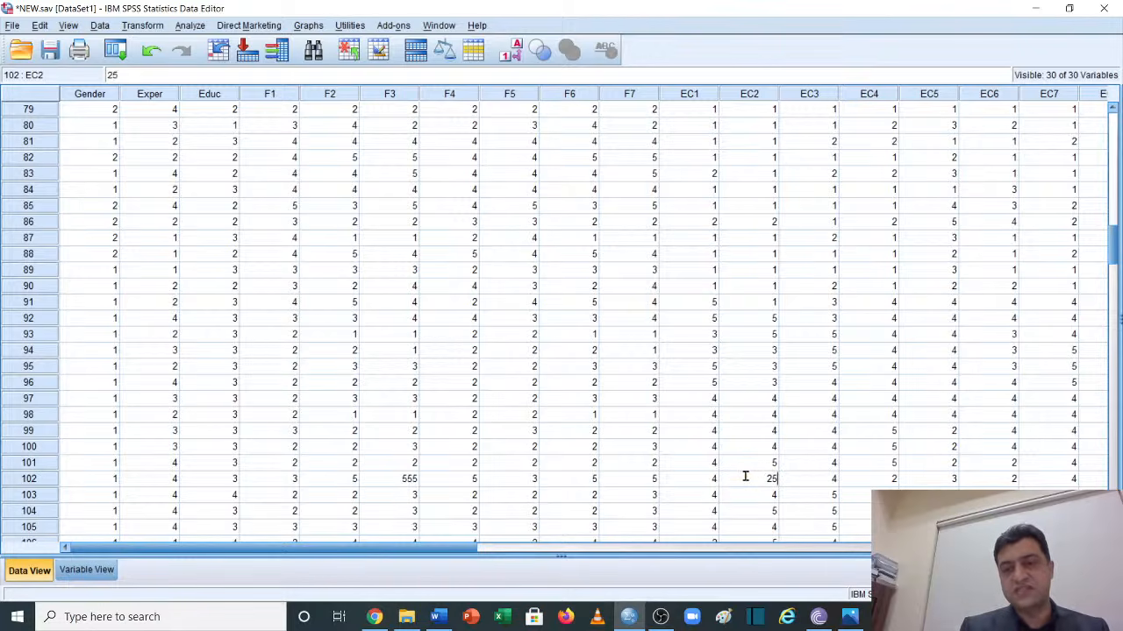
scroll(746, 479, "up", 20)
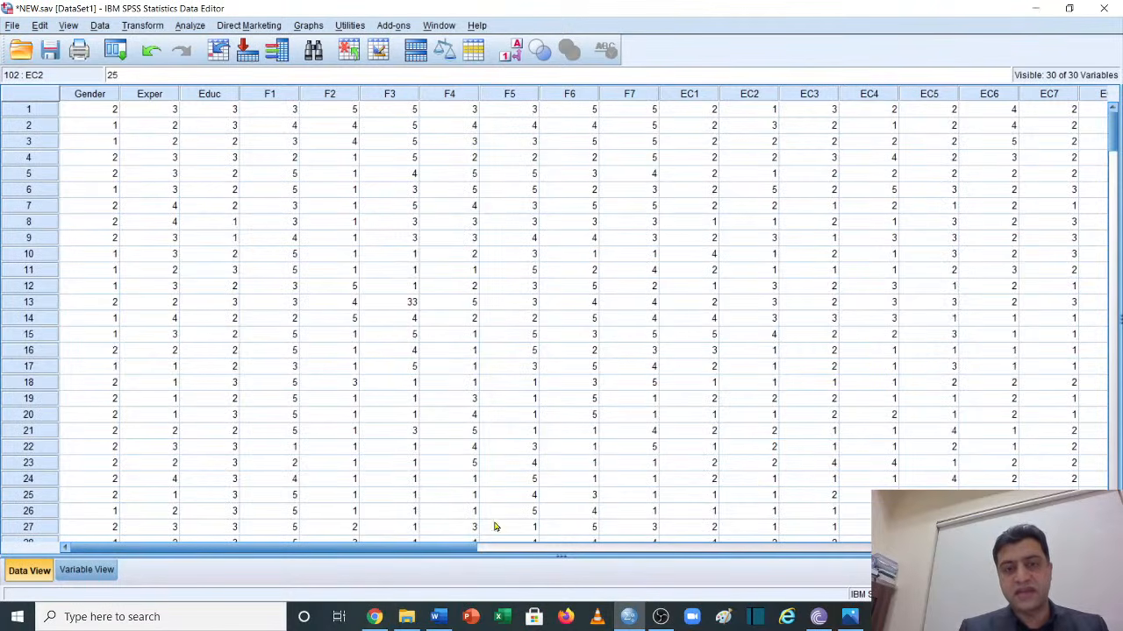
left_click_drag(462, 549, 363, 522)
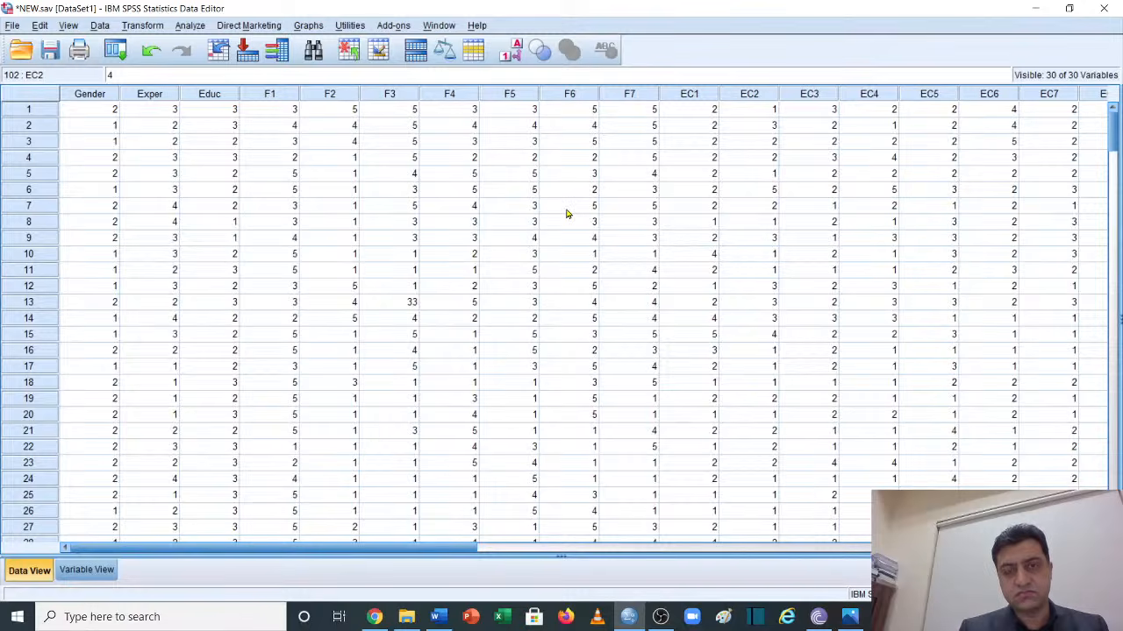
scroll(566, 213, "down", 14)
scroll(567, 213, "up", 14)
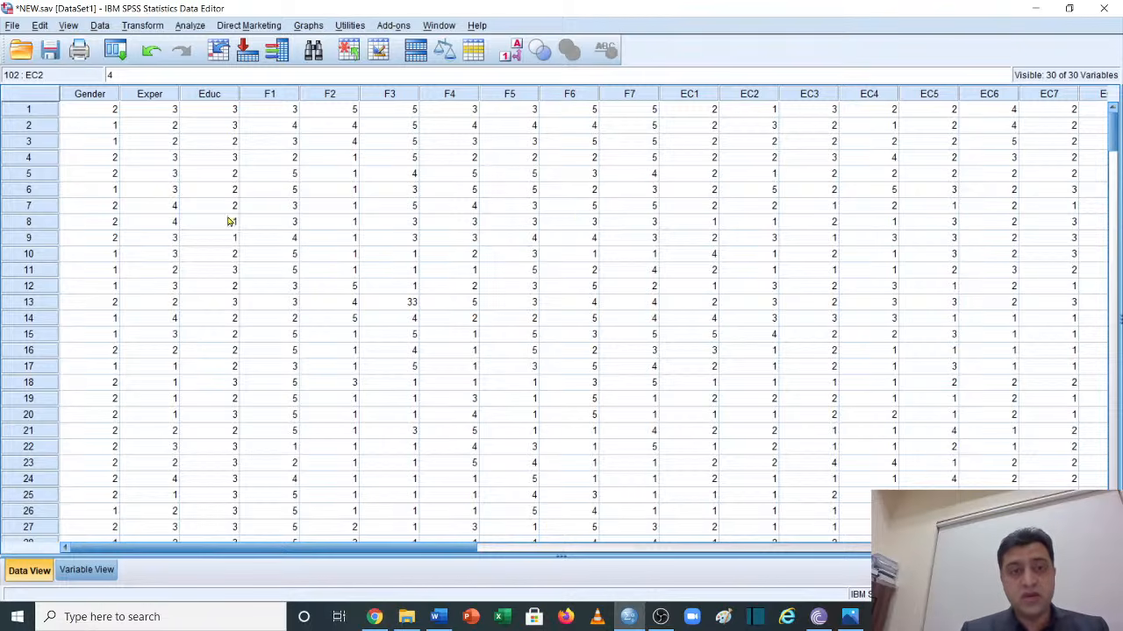
left_click_drag(191, 210, 902, 449)
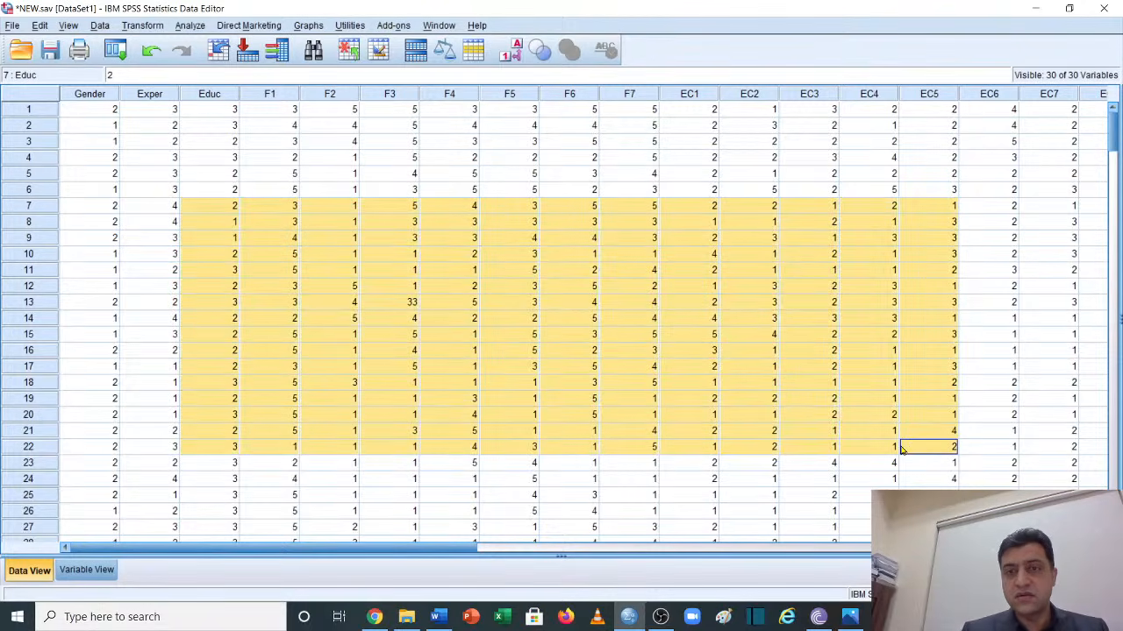
scroll(901, 449, "down", 12)
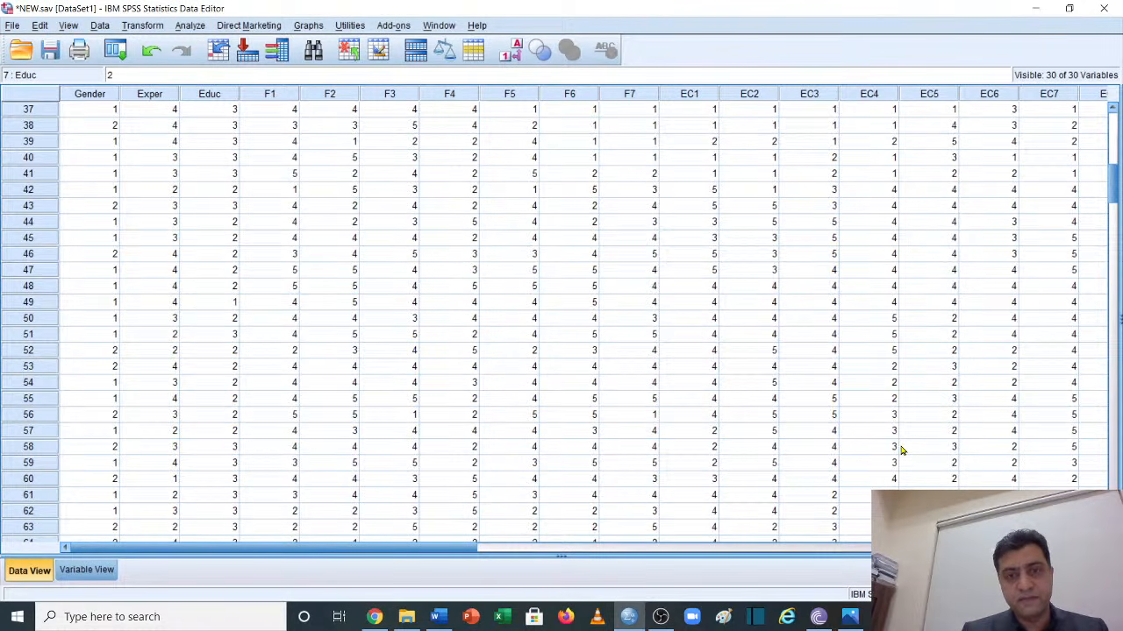
scroll(902, 449, "up", 12)
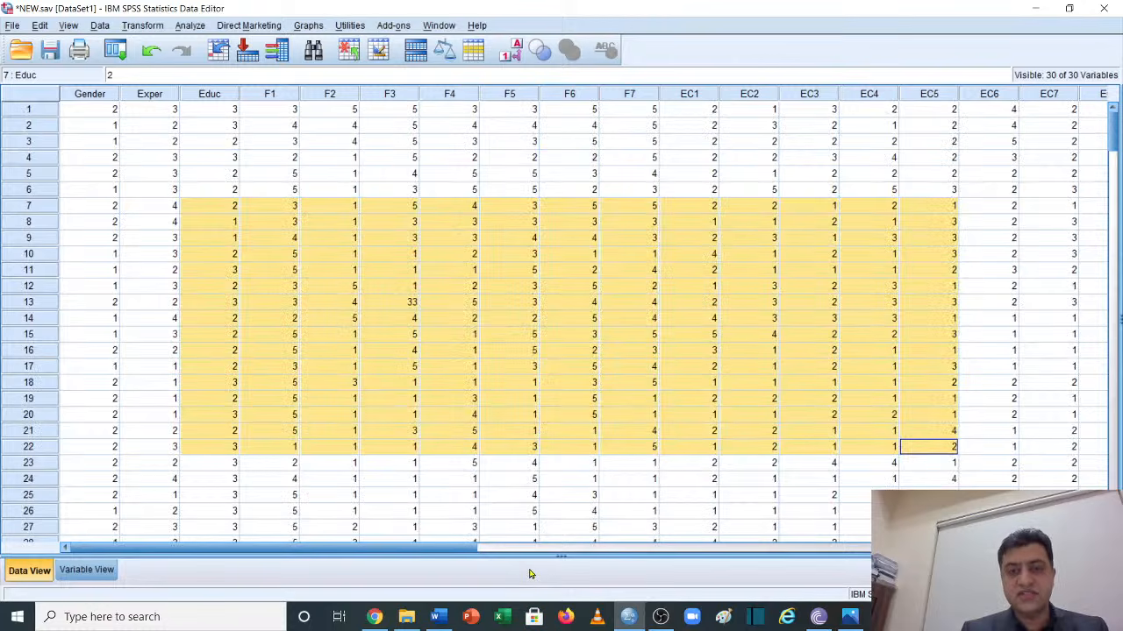
left_click(449, 239)
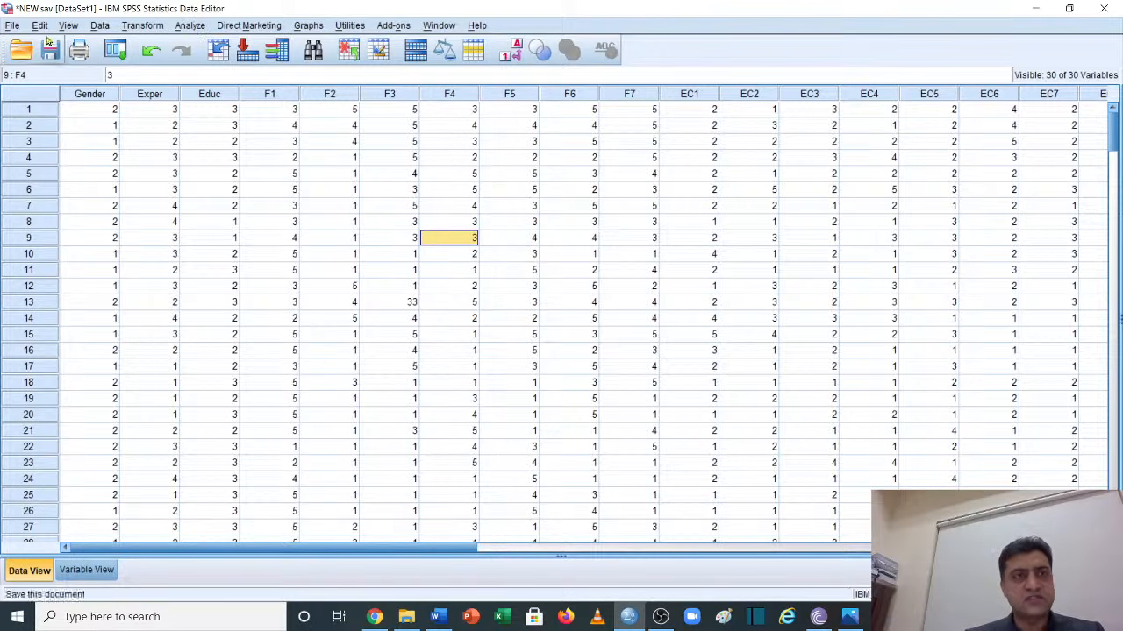
left_click(14, 27)
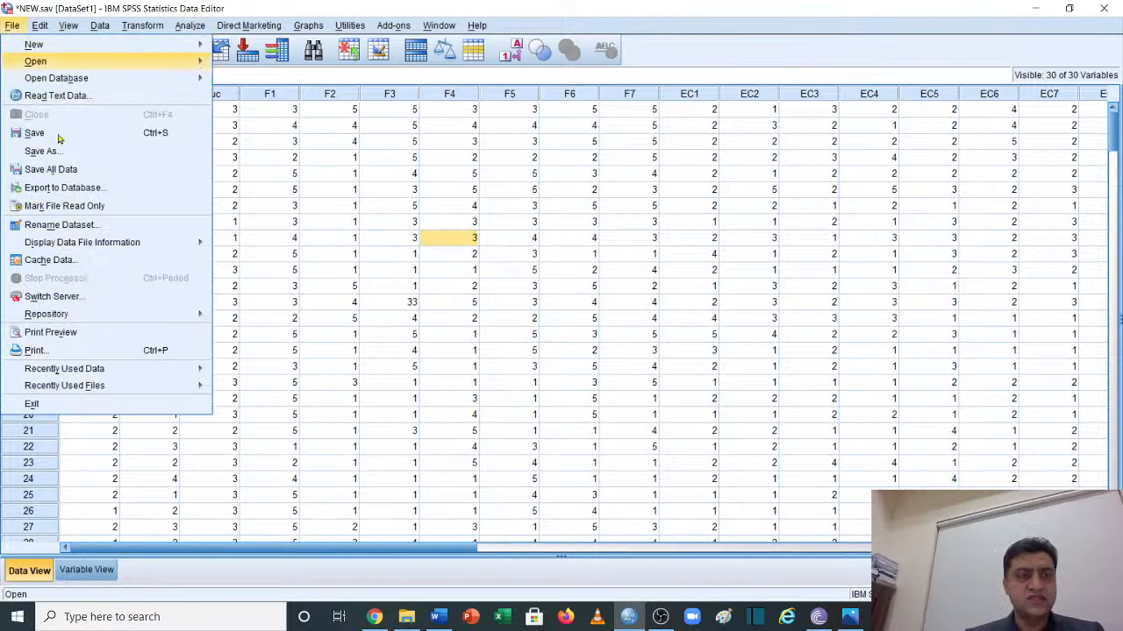
mouse_move(138, 66)
mouse_move(172, 48)
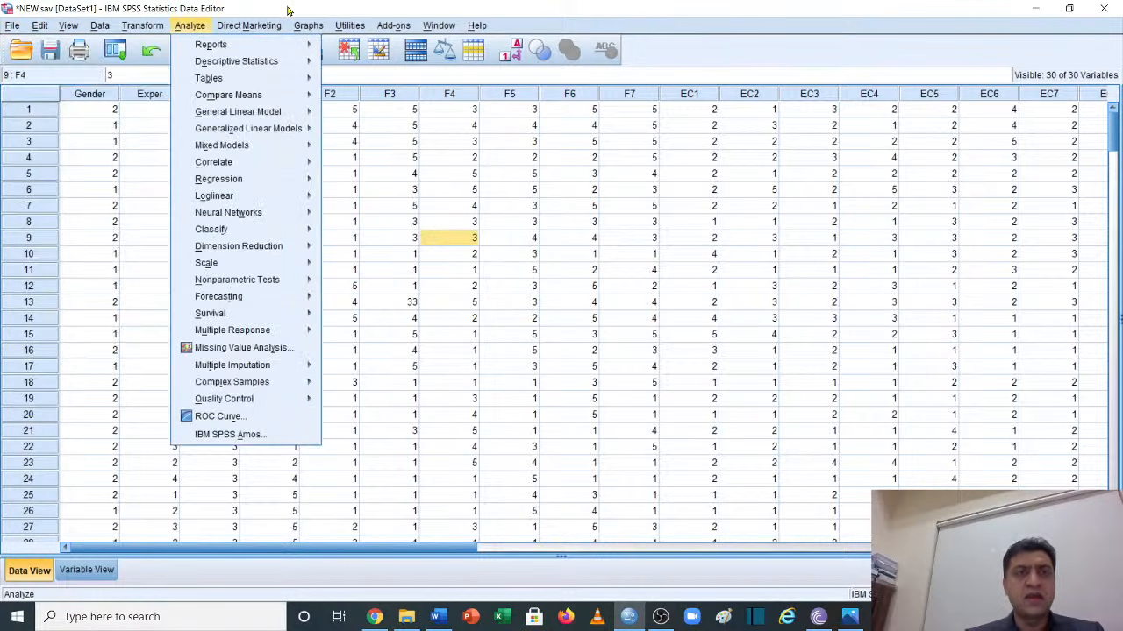
left_click(260, 7)
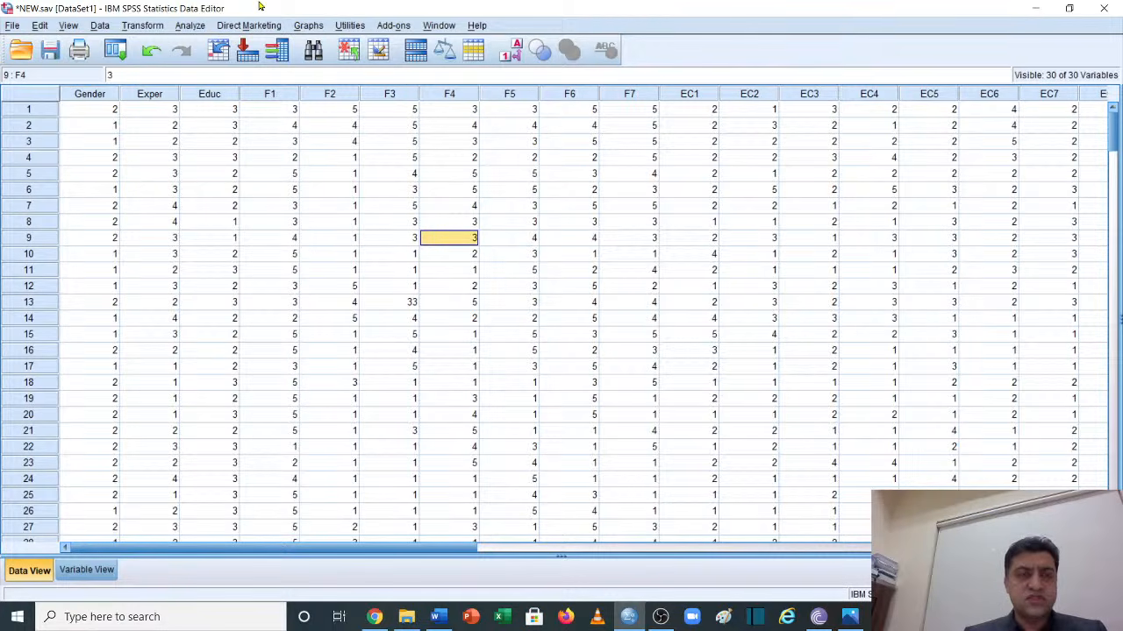
left_click(190, 27)
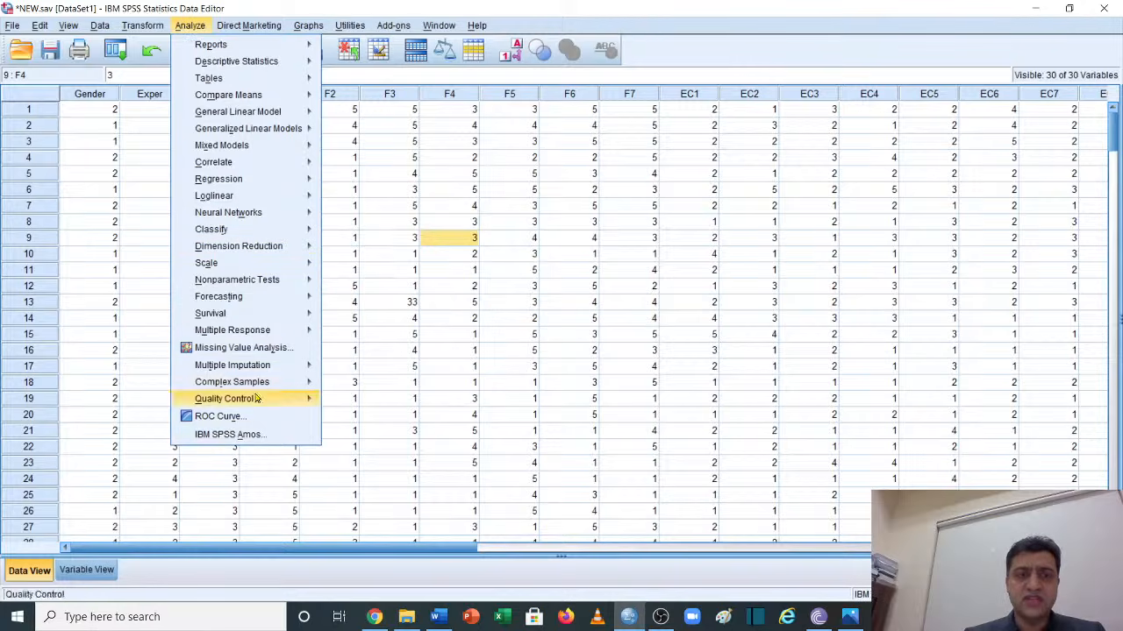
mouse_move(250, 102)
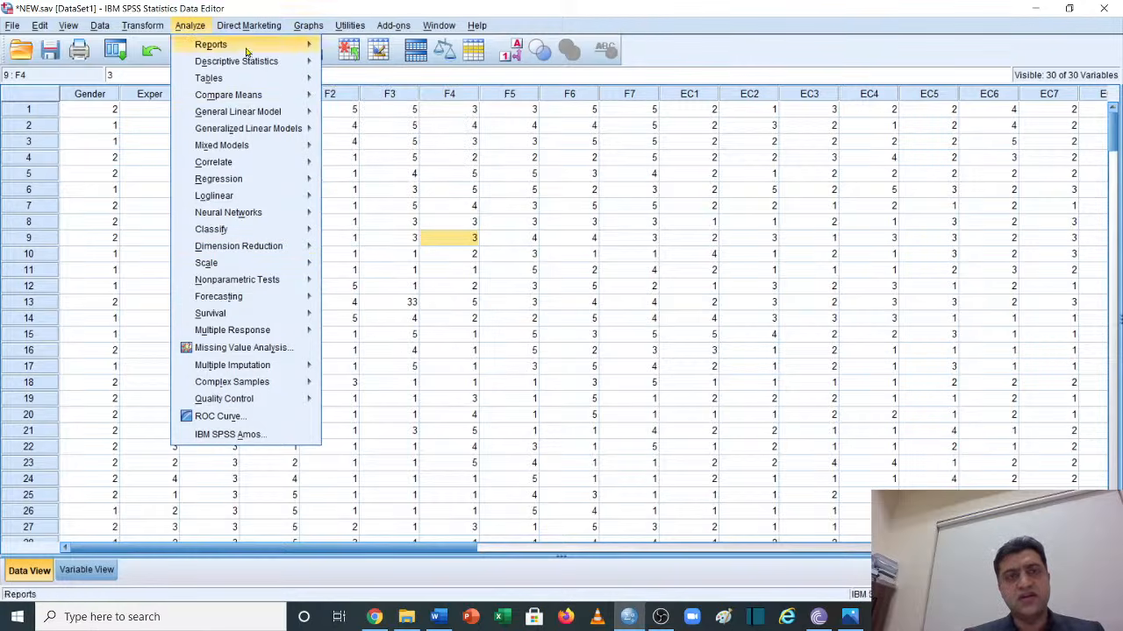
left_click(413, 6)
left_click(189, 27)
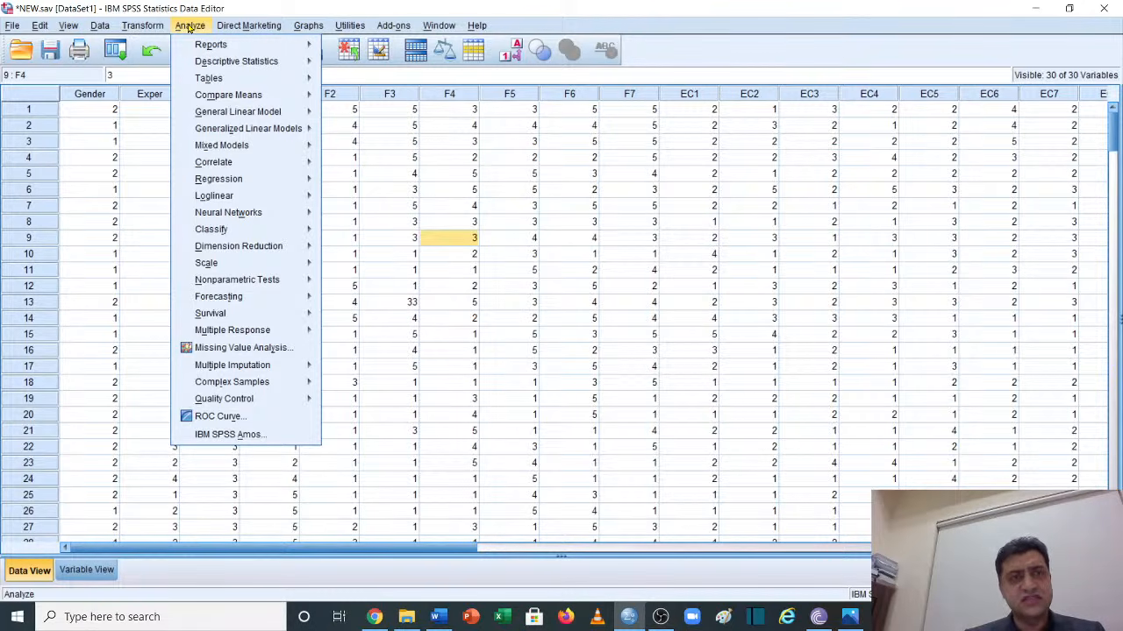
mouse_move(144, 28)
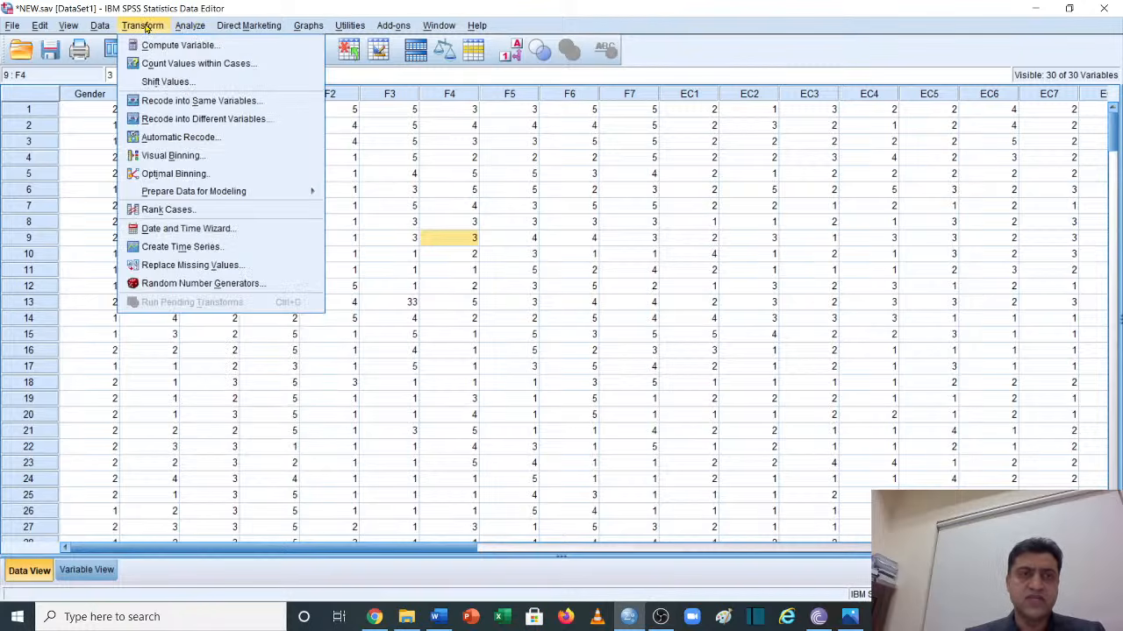
left_click(277, 6)
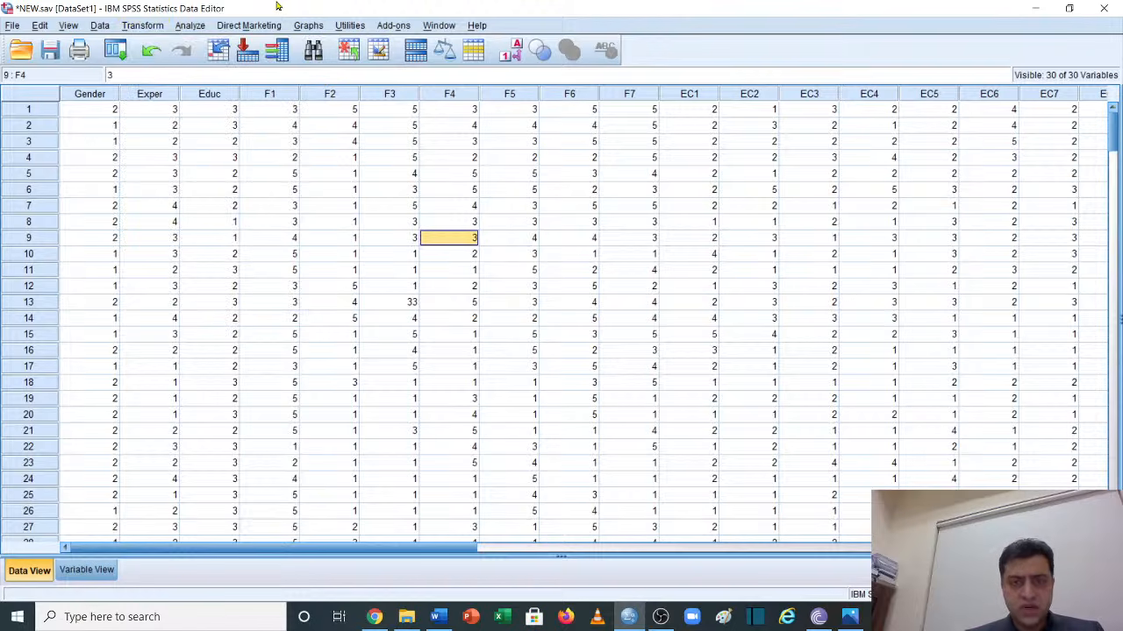
left_click(193, 28)
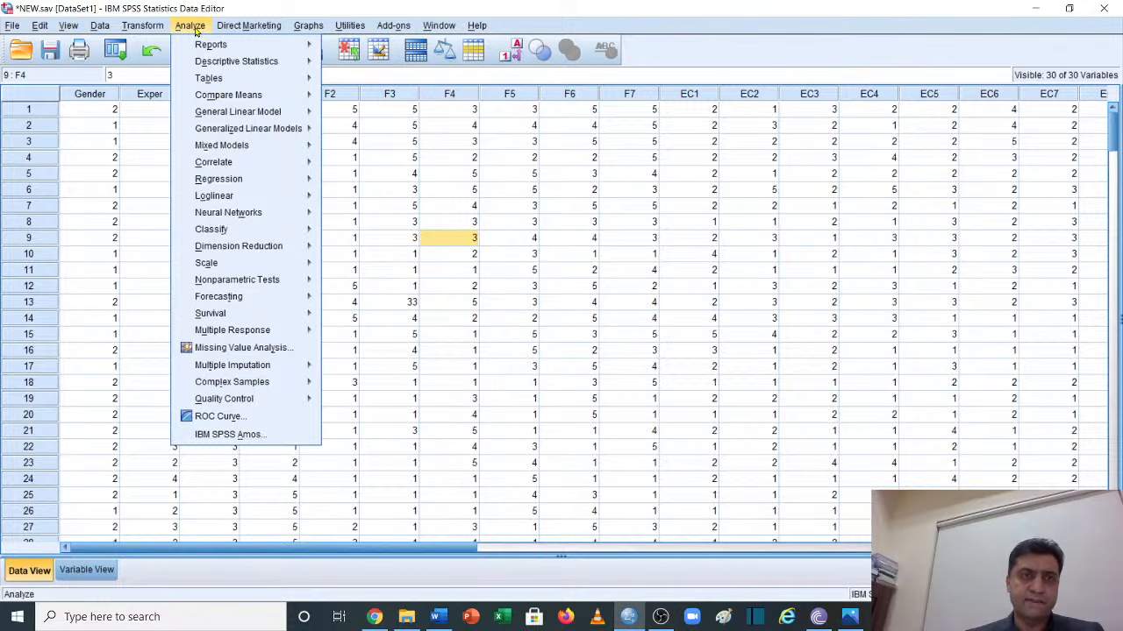
left_click(302, 5)
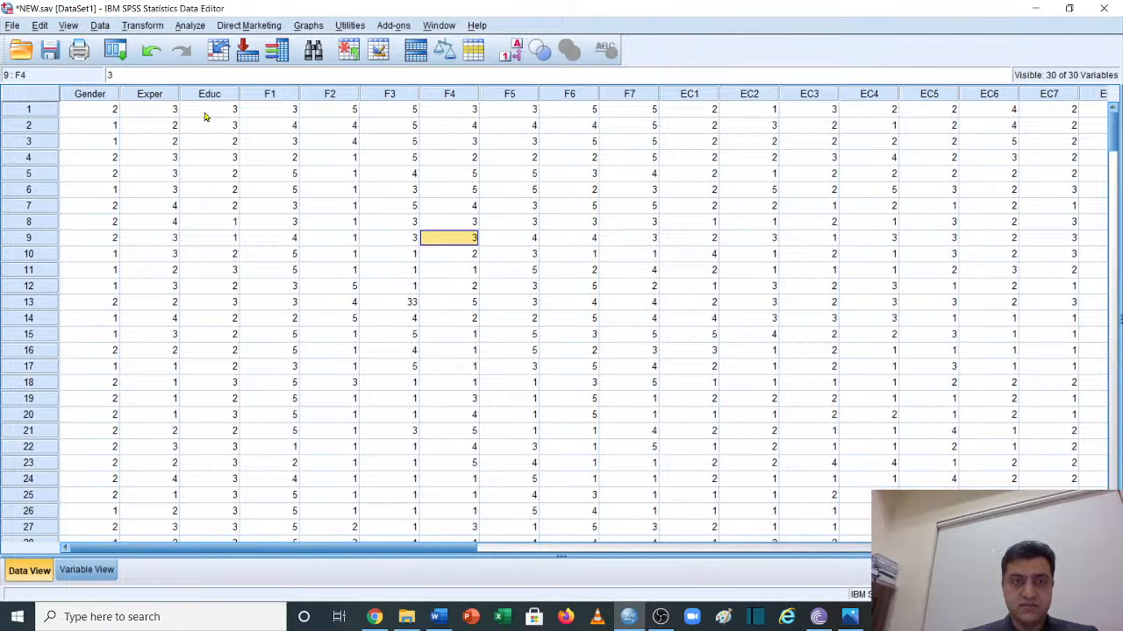
left_click(191, 27)
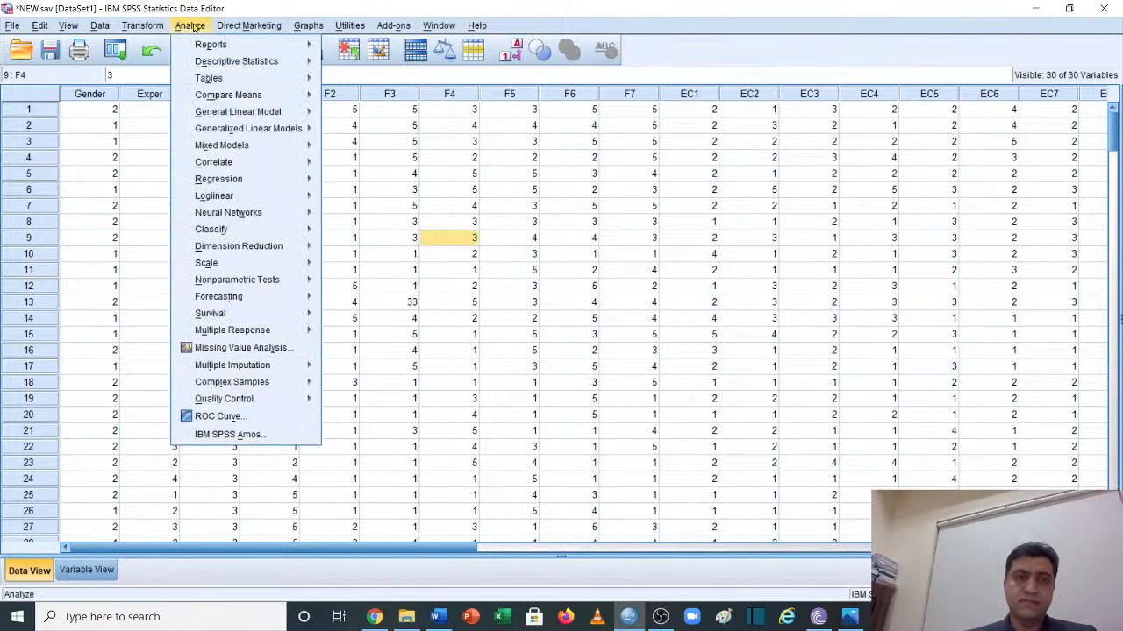
mouse_move(303, 66)
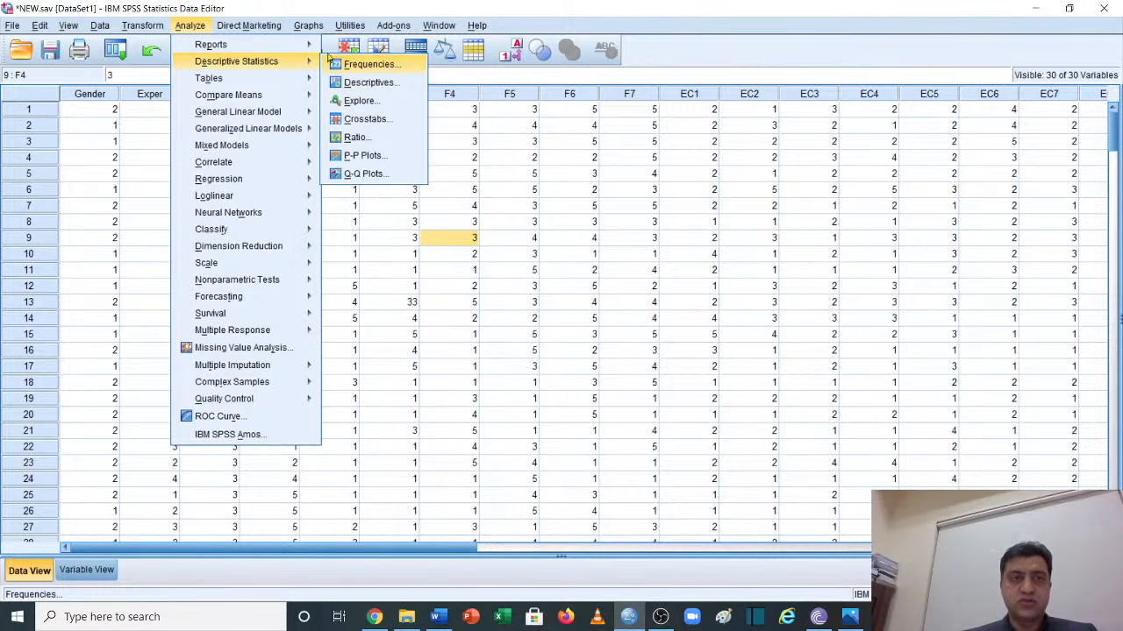
mouse_move(275, 64)
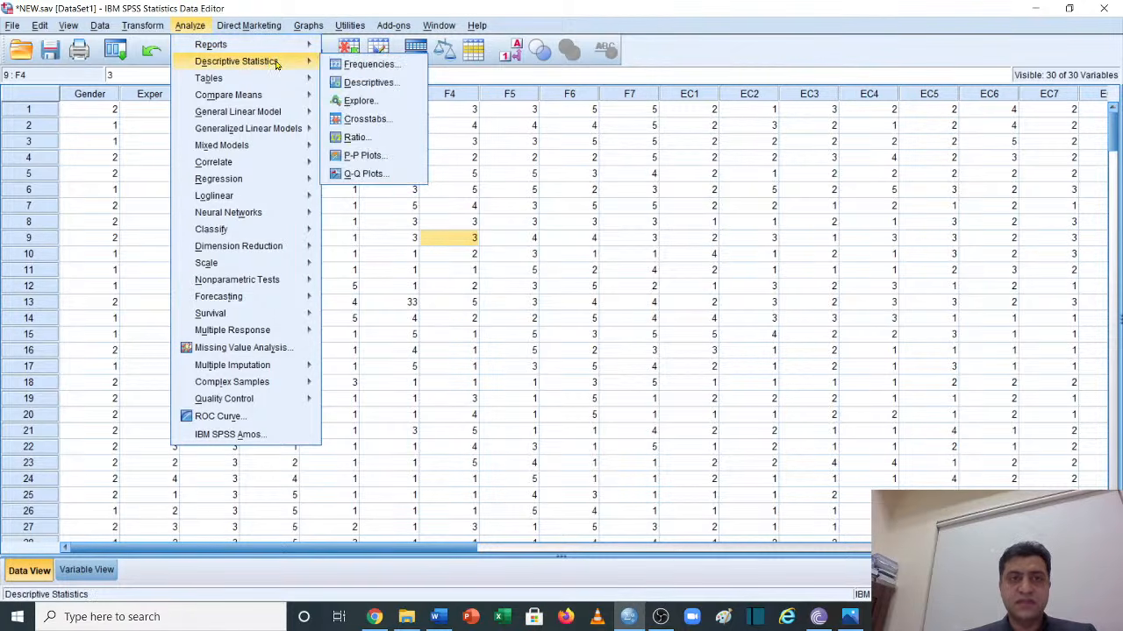
left_click(361, 63)
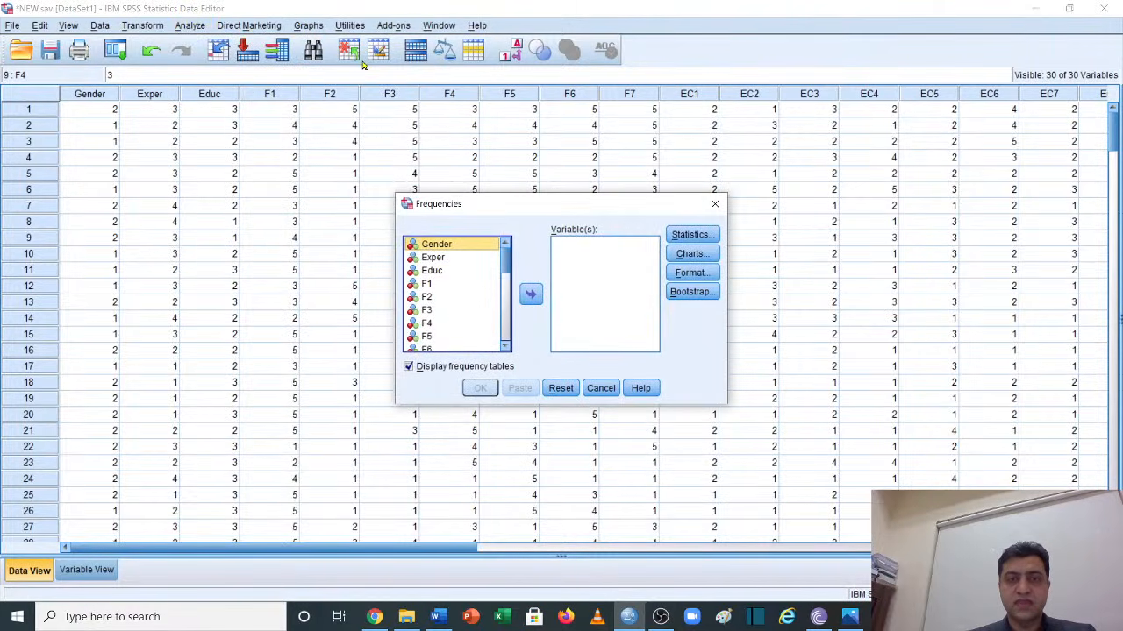
left_click_drag(587, 195, 583, 85)
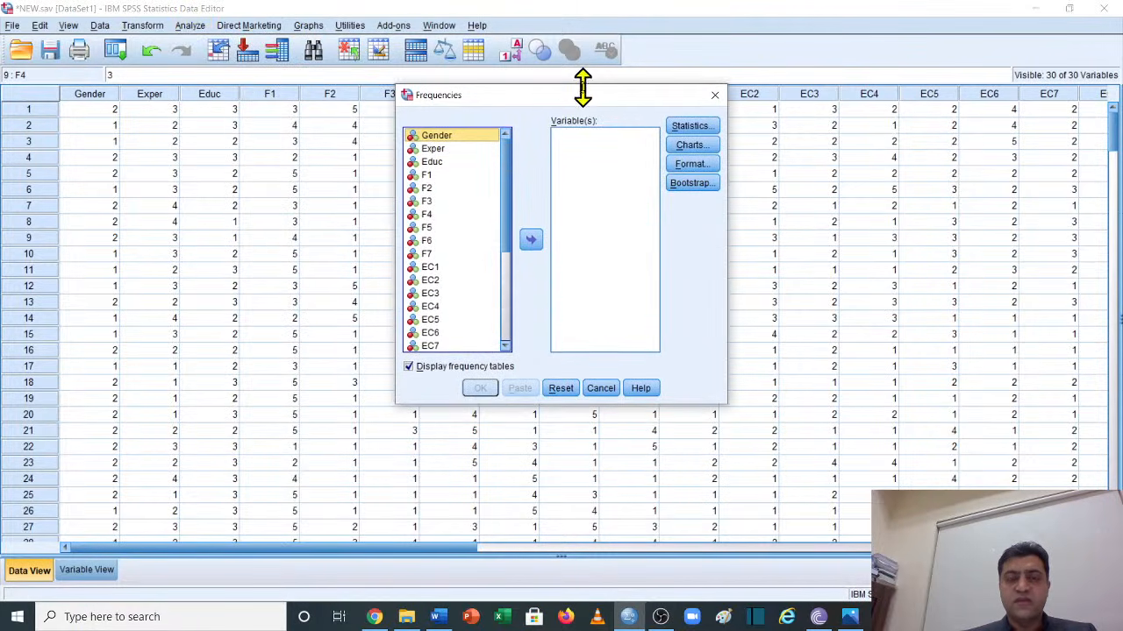
left_click_drag(395, 404, 230, 497)
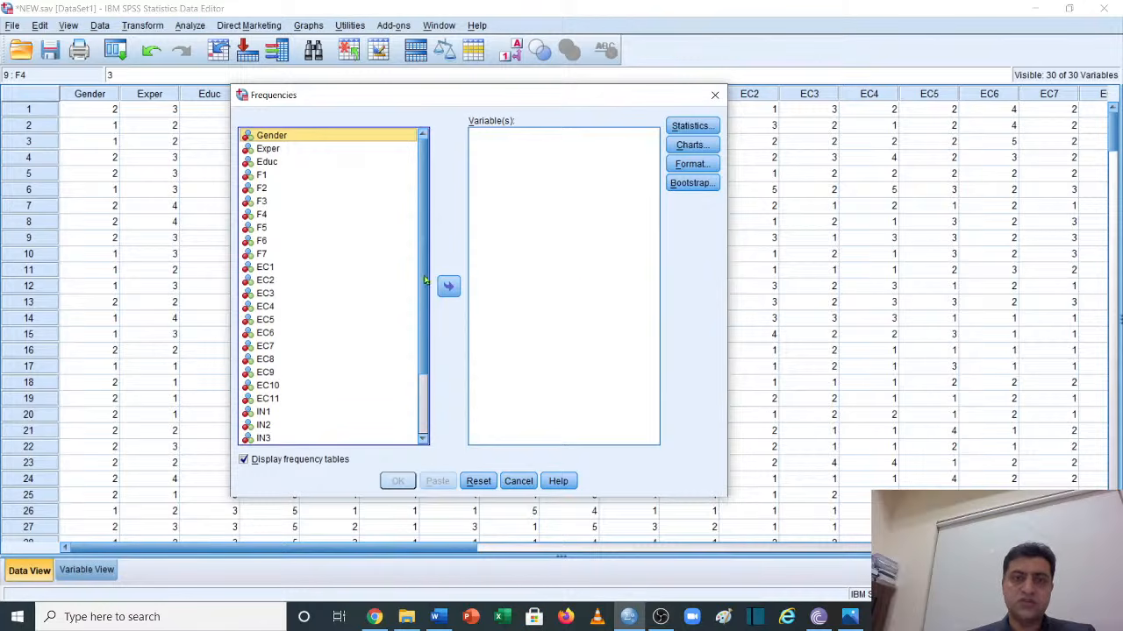
left_click_drag(419, 277, 414, 224)
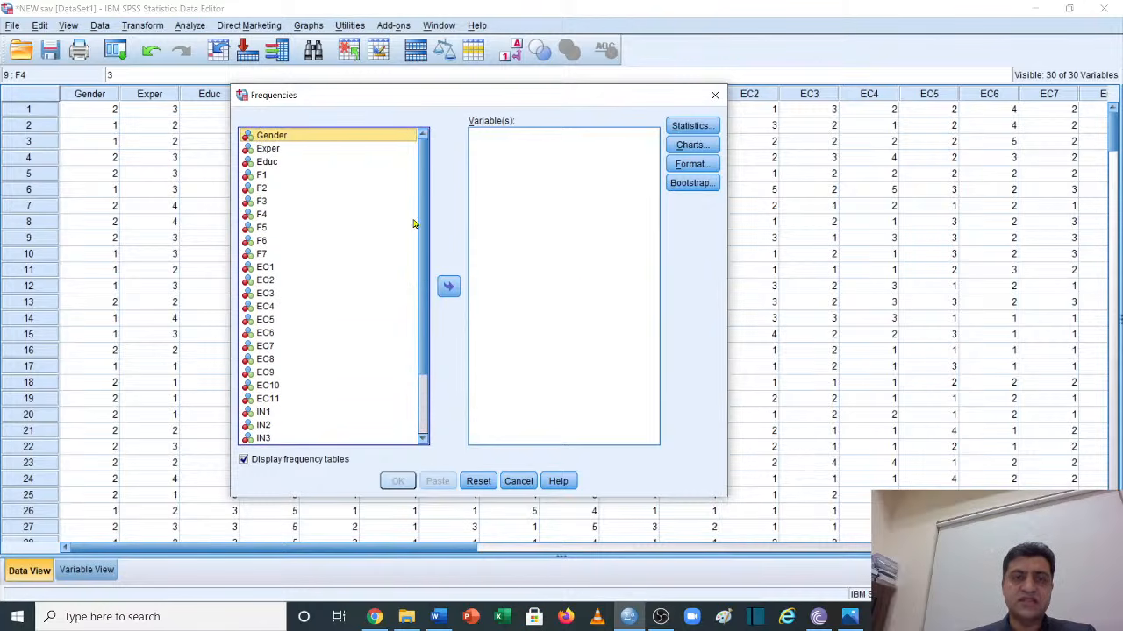
key("shift+Down")
key("shift+Down")
key("shift+Down")
key("shift+Down")
key("shift+Down")
key("shift+Down")
key("shift+Down")
key("shift+Down")
key("shift+Down")
key("shift+Down")
key("shift+Down")
key("shift+Down")
key("shift+Down")
key("shift+Down")
key("shift+Down")
key("shift+Down")
key("shift+Down")
key("shift+Down")
key("shift+Down")
key("shift+Down")
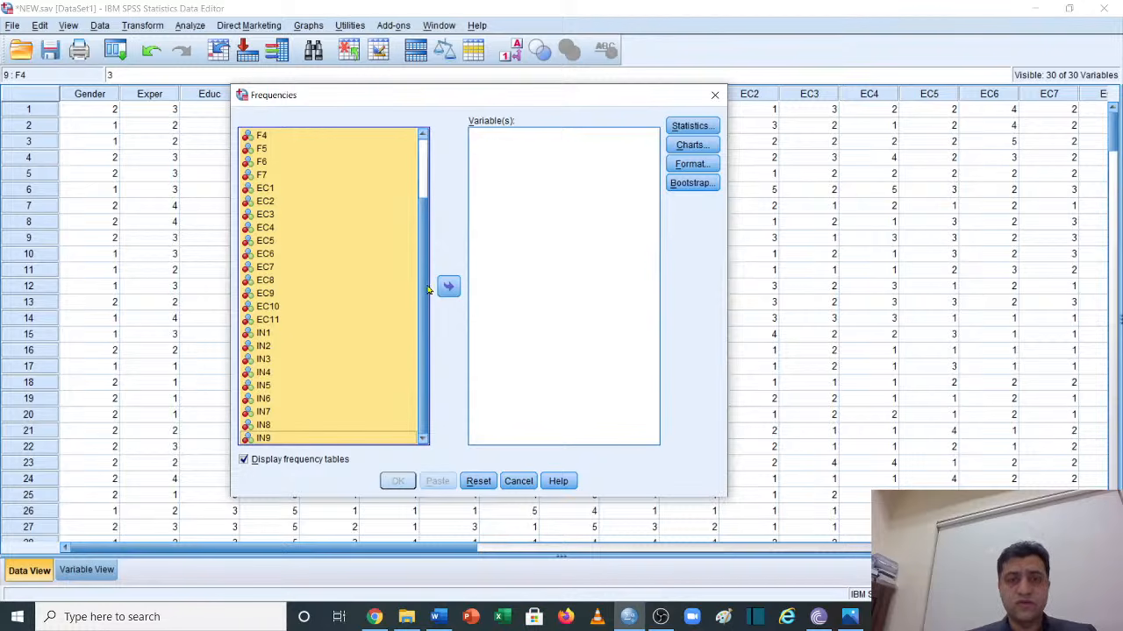
scroll(426, 290, "up", 2)
left_click(324, 190)
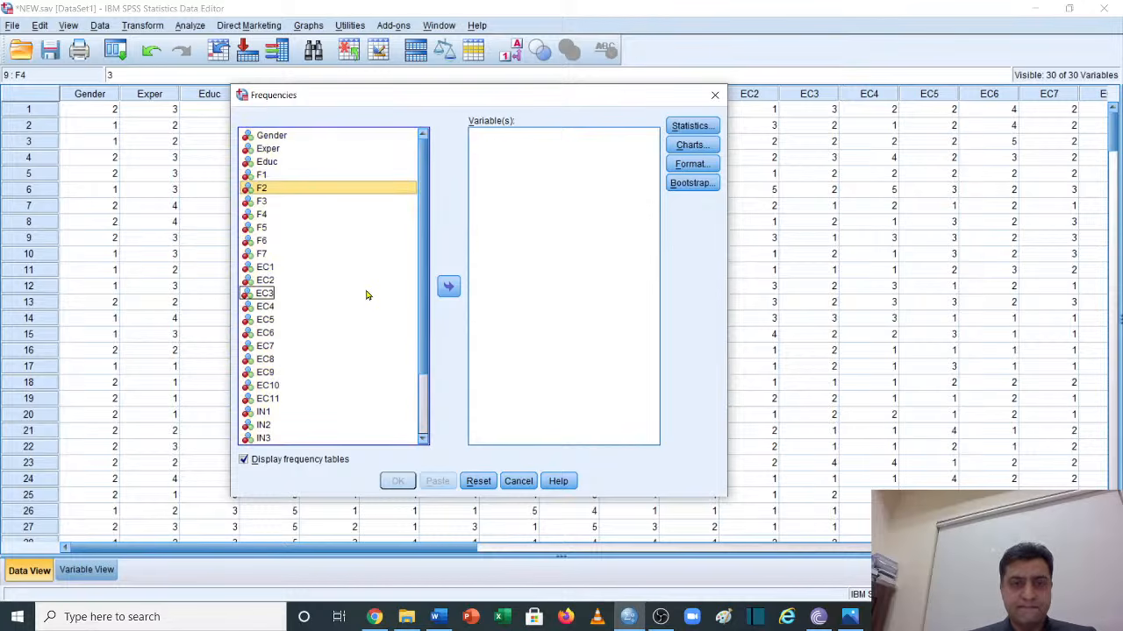
left_click(715, 94)
Clear the Gender value of case 218 and the Exper value of case 219 to plant missing data
scroll(319, 394, "down", 20)
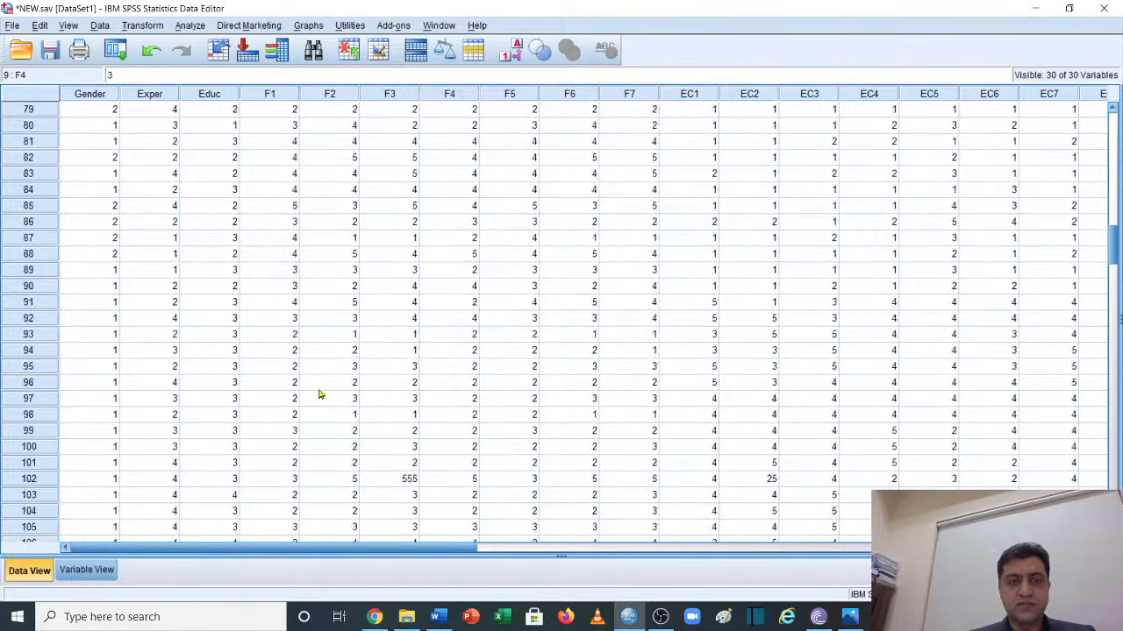
scroll(319, 394, "down", 20)
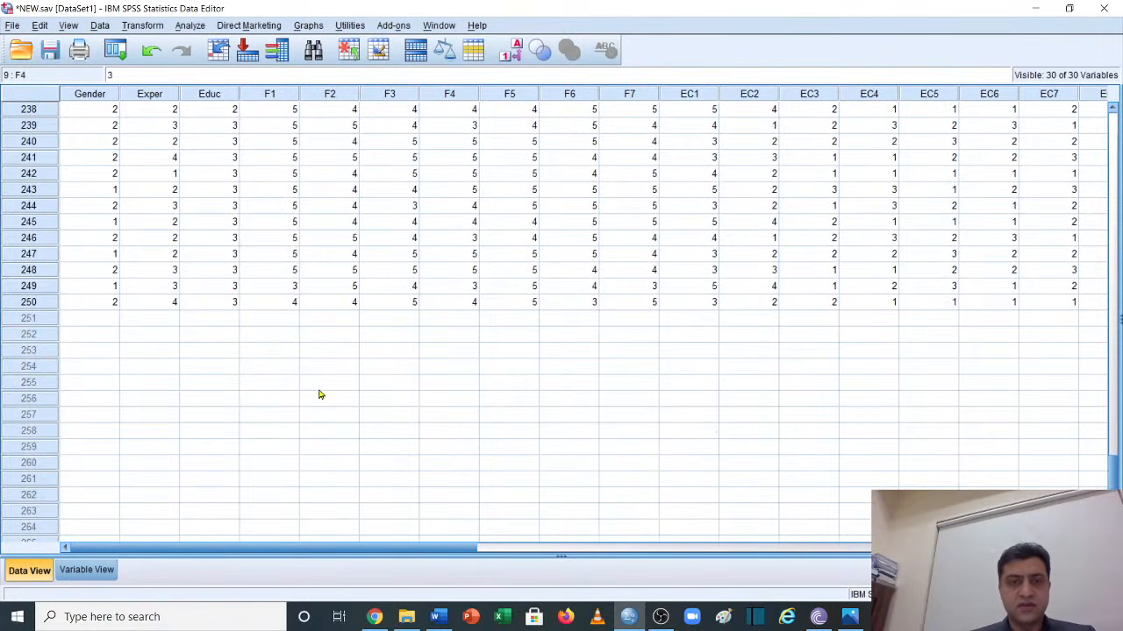
scroll(288, 283, "up", 10)
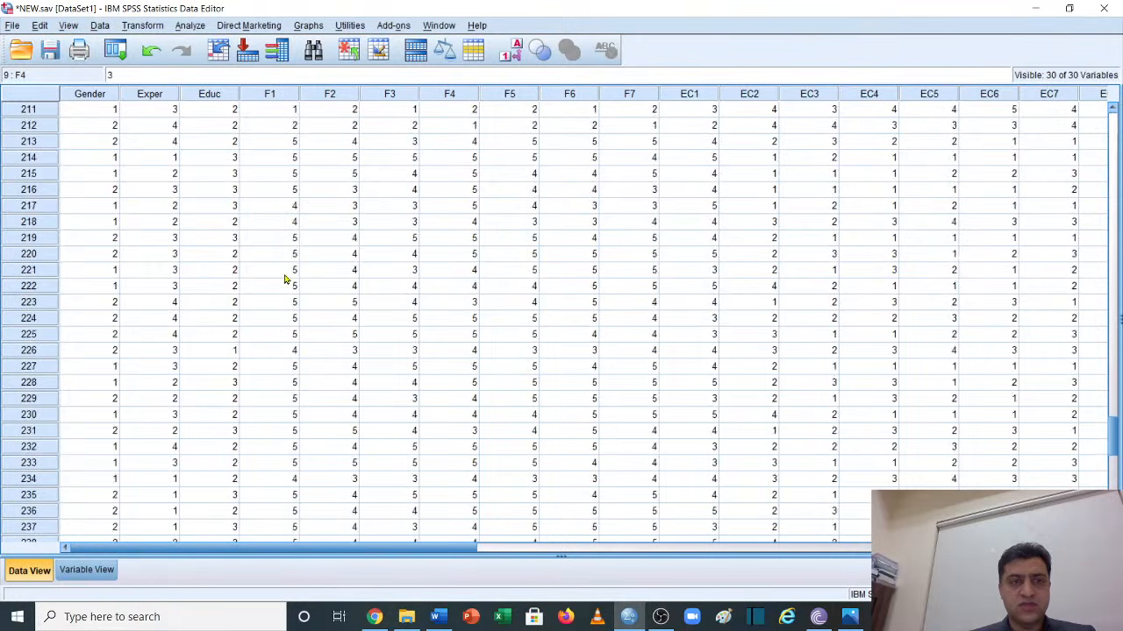
left_click(101, 271)
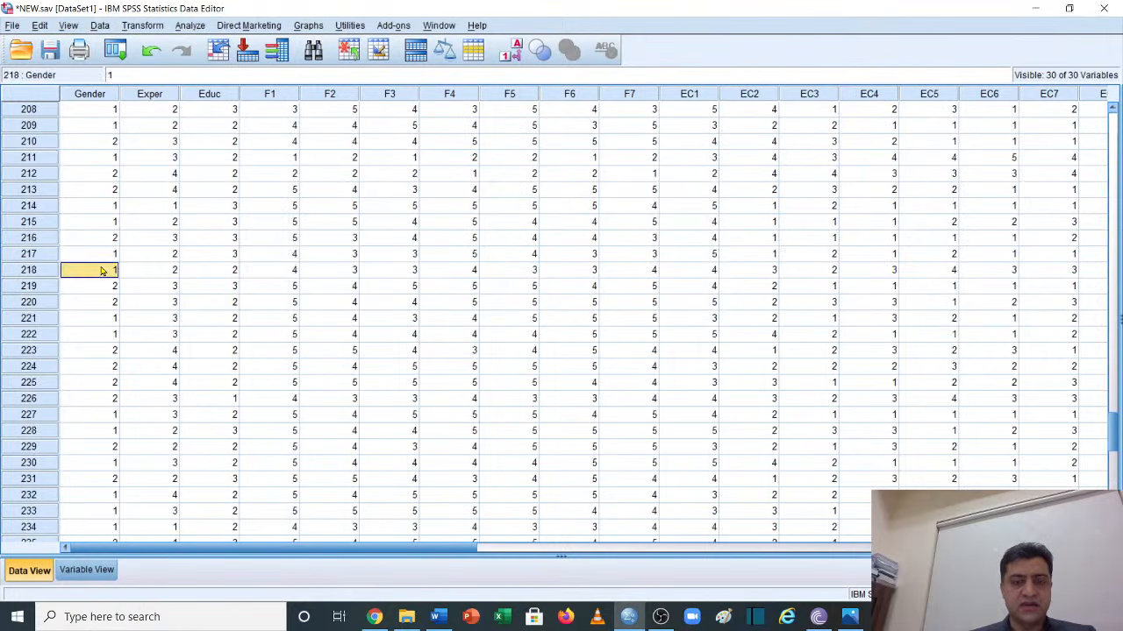
key("Delete")
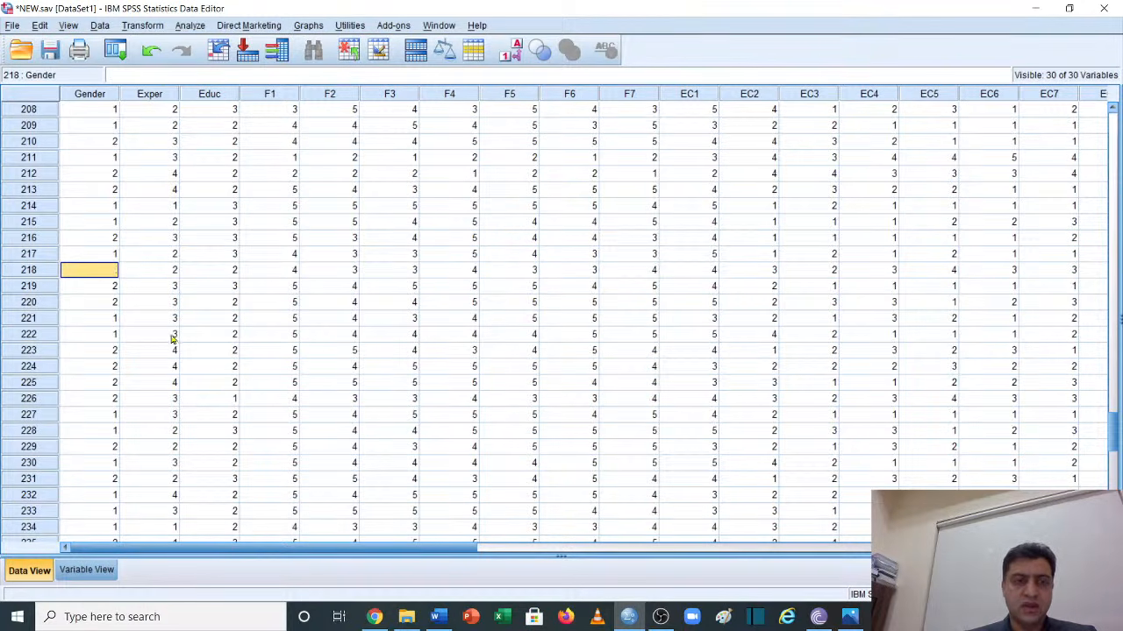
left_click(163, 290)
key("Delete")
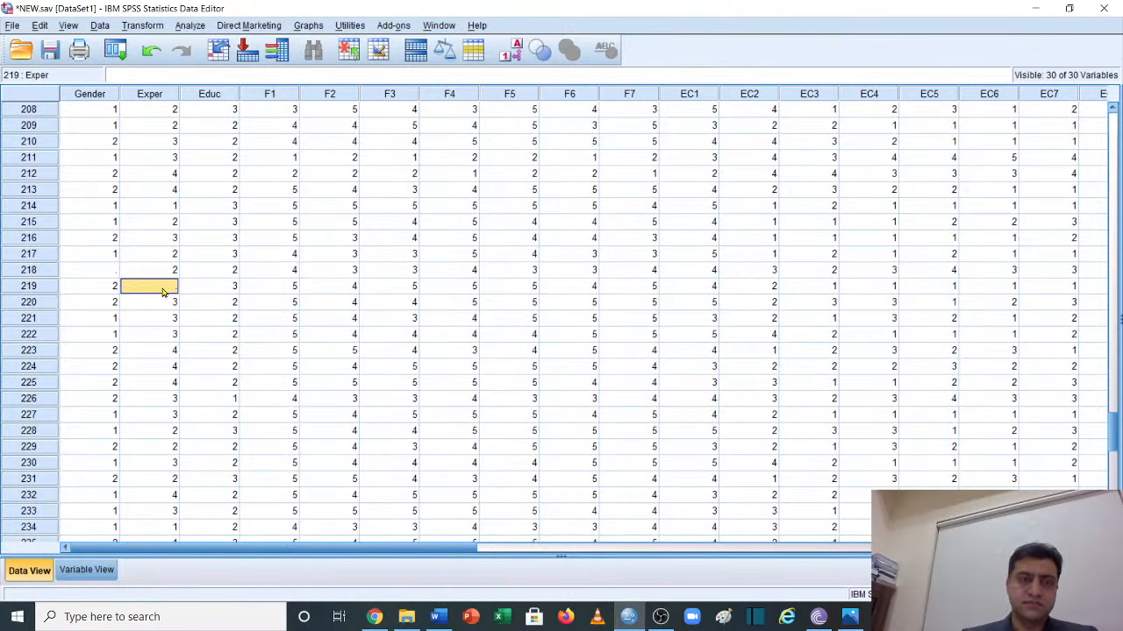
Set up a Frequencies analysis with all the dataset's variables and enlarge its dialog to show more of the variable list
scroll(258, 357, "up", 20)
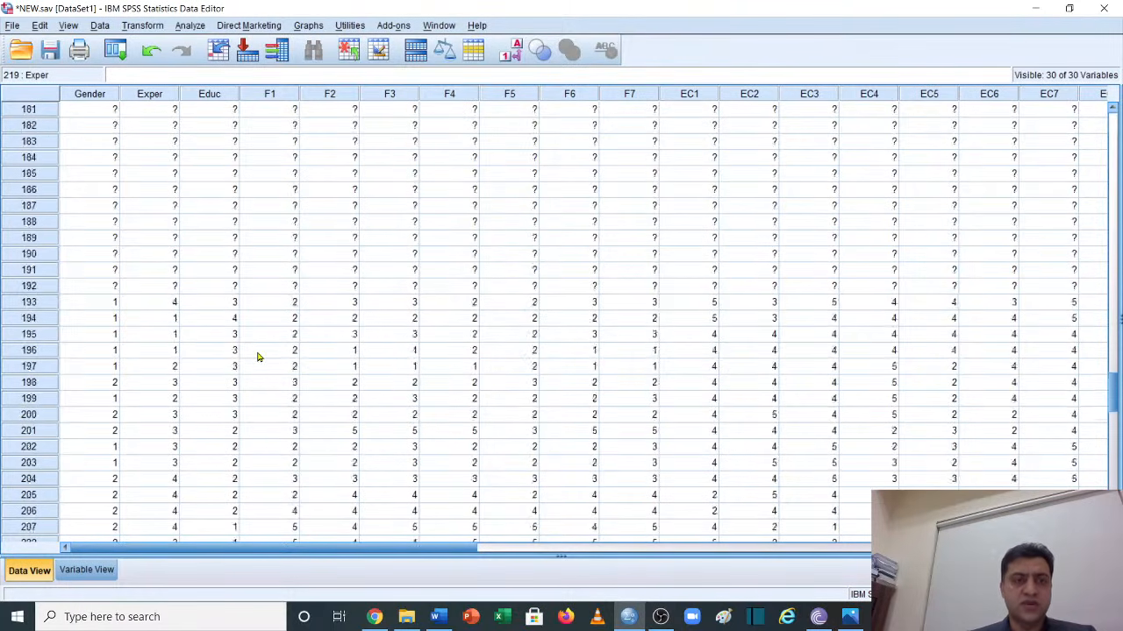
scroll(258, 355, "up", 11)
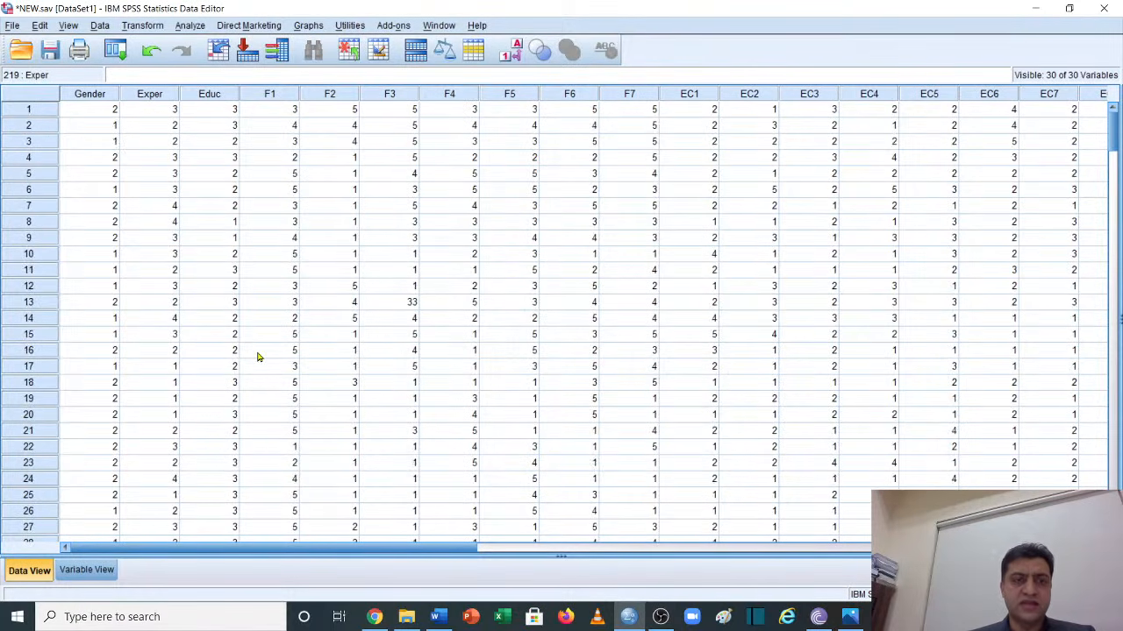
left_click(199, 28)
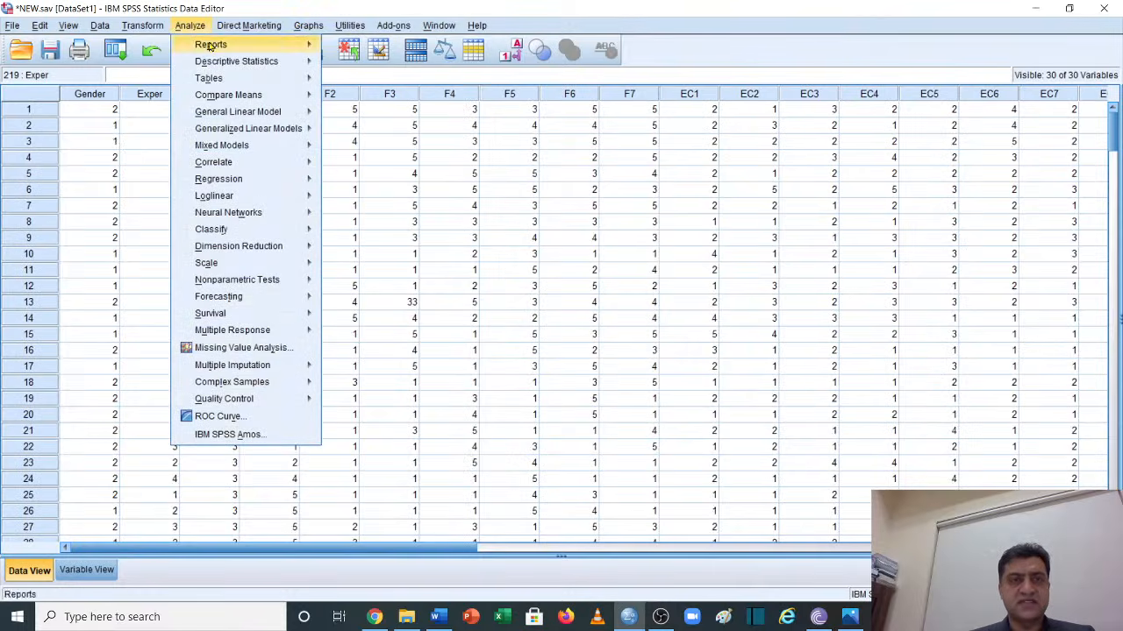
mouse_move(239, 70)
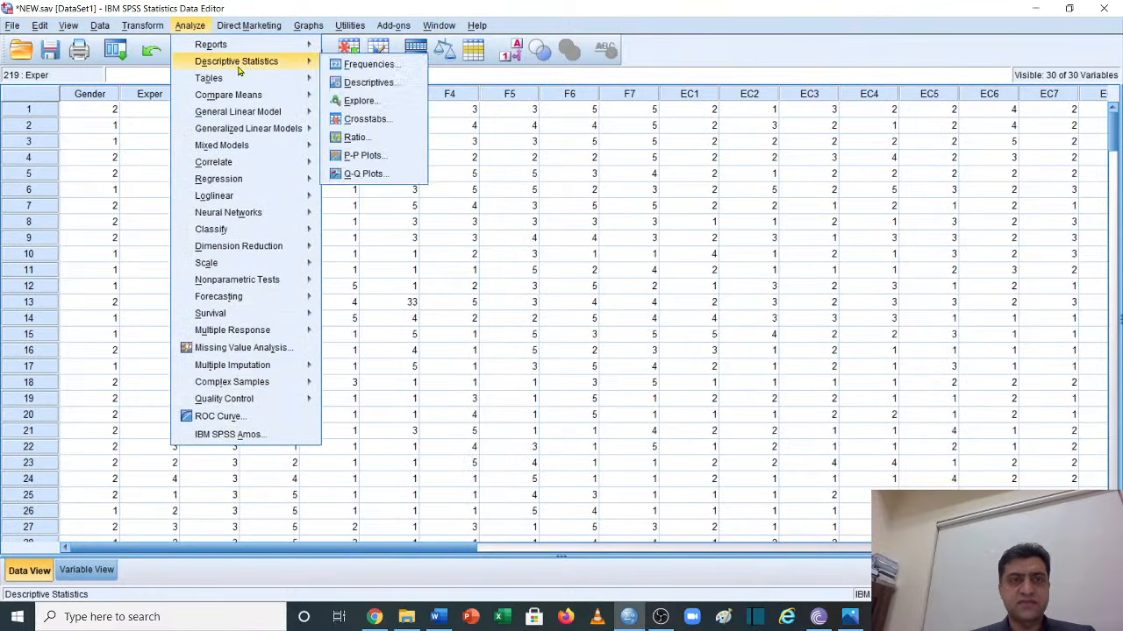
left_click(365, 65)
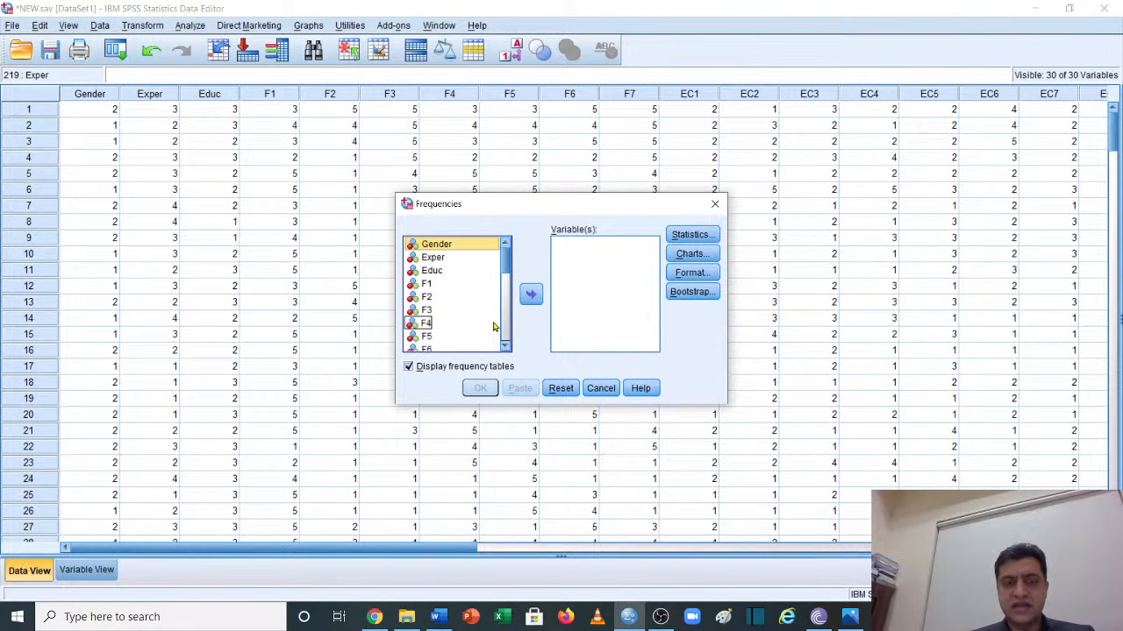
key("ctrl+a")
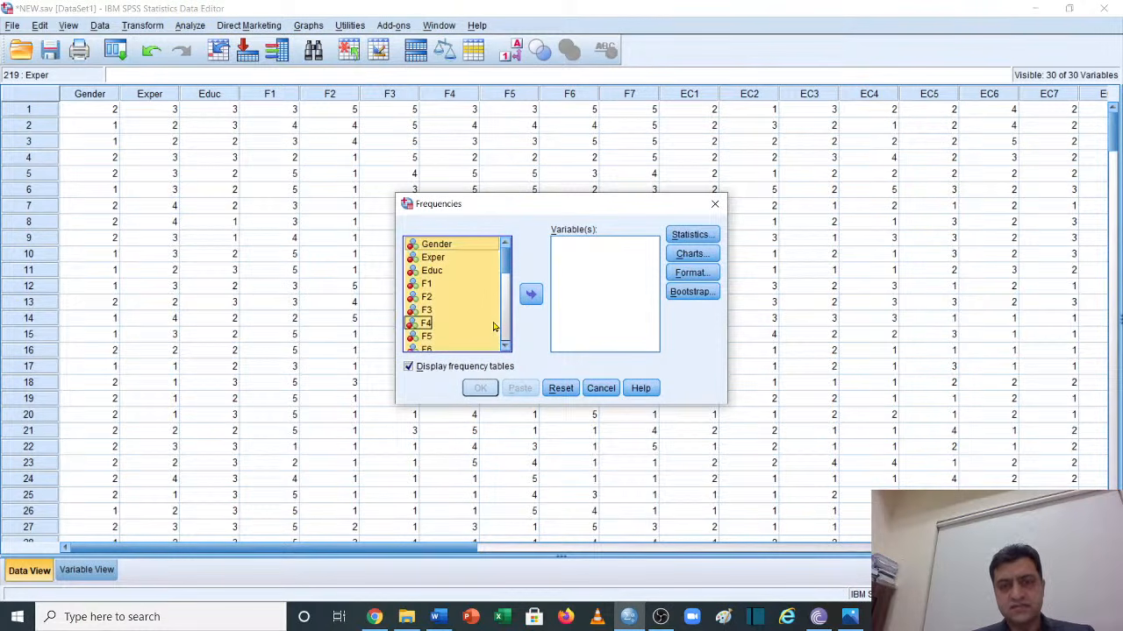
left_click(531, 295)
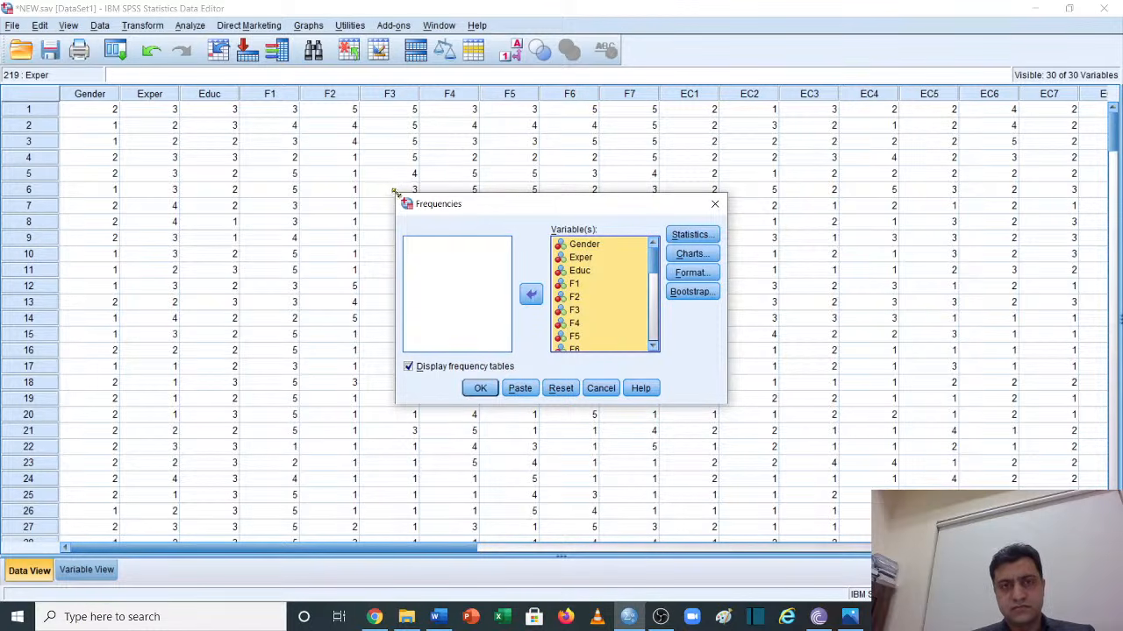
left_click_drag(395, 196, 219, 82)
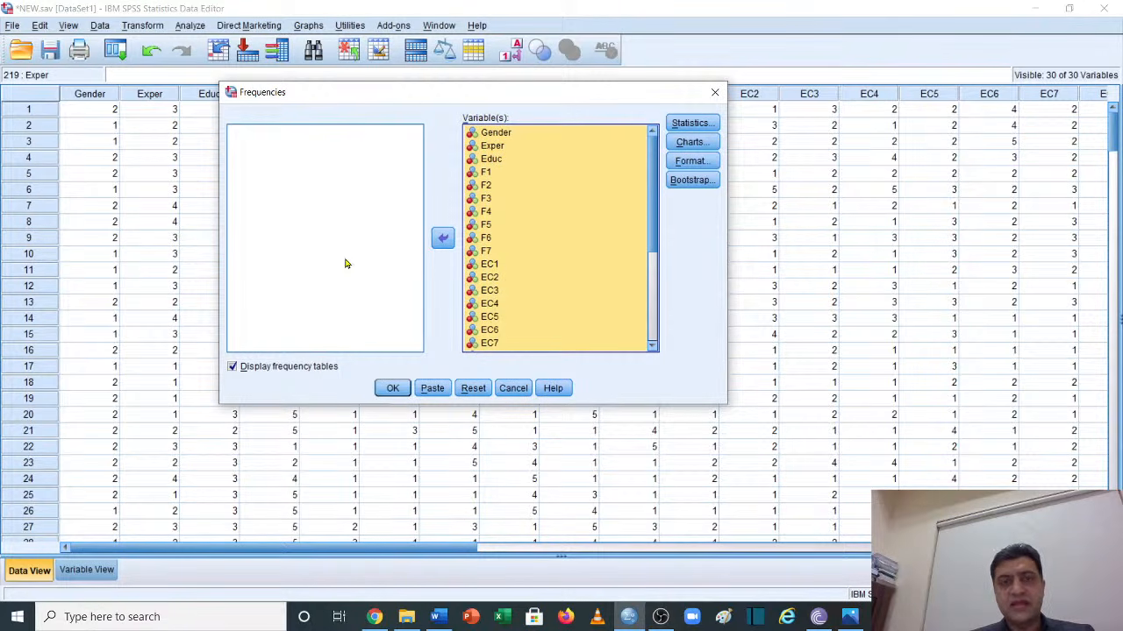
Take all variables out of the Frequencies analysis, add them back and run it with frequency tables displayed
left_click(443, 238)
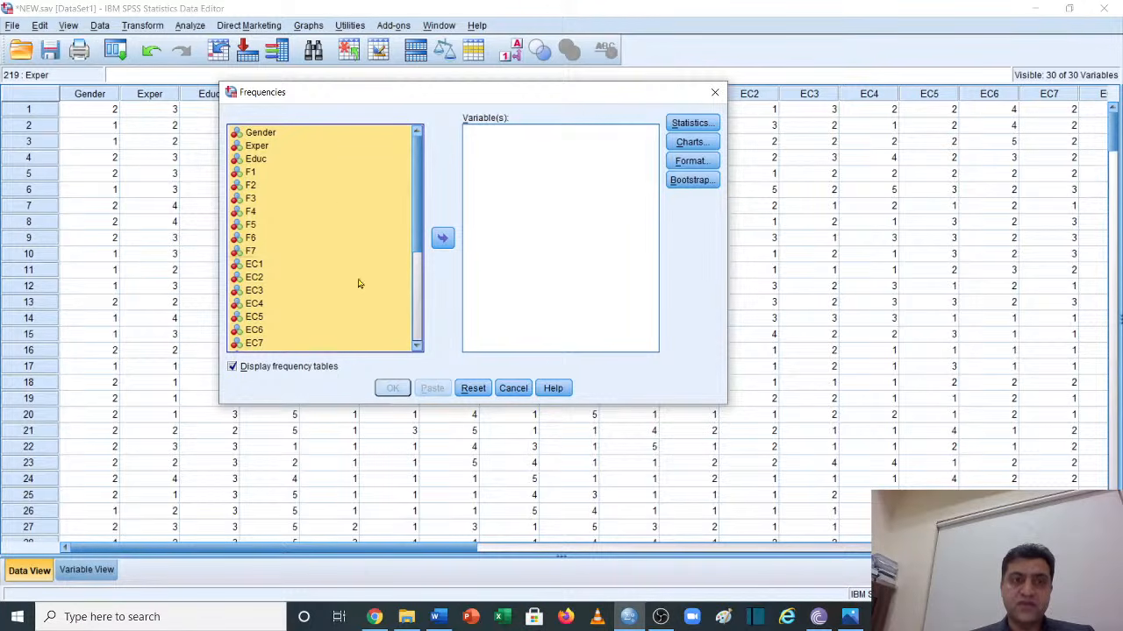
left_click(443, 239)
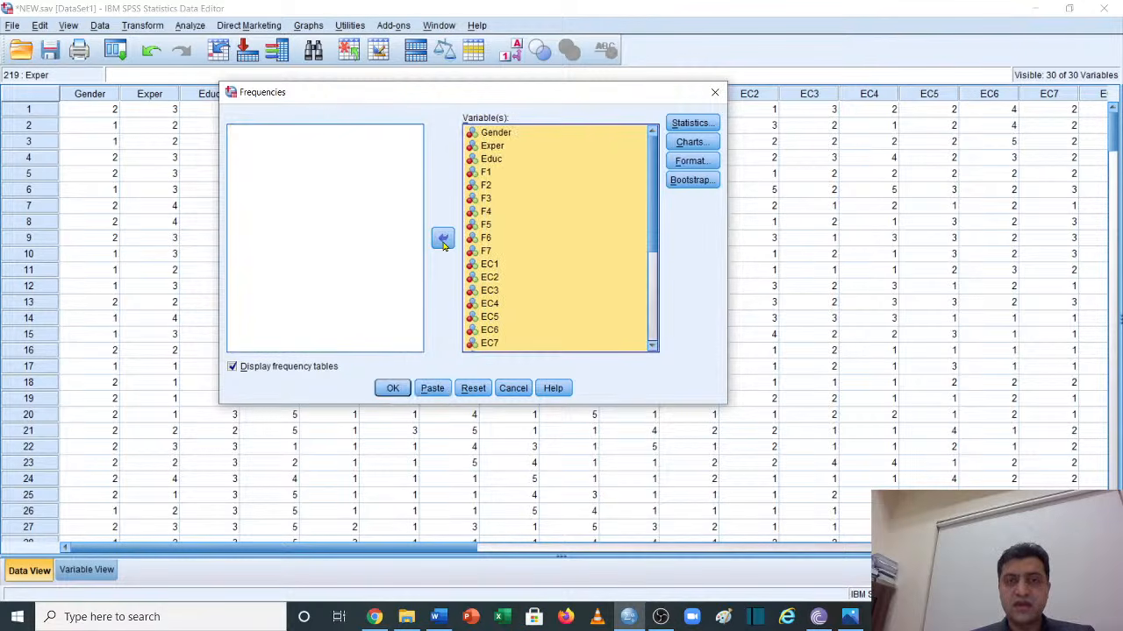
left_click(527, 229)
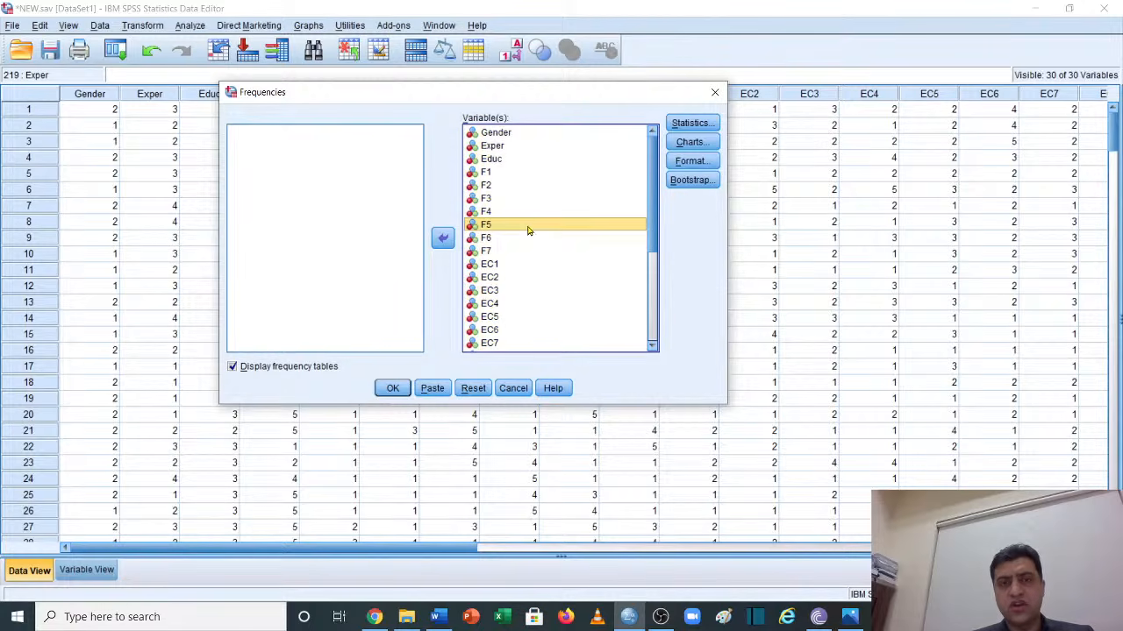
scroll(527, 229, "down", 4)
scroll(527, 229, "up", 4)
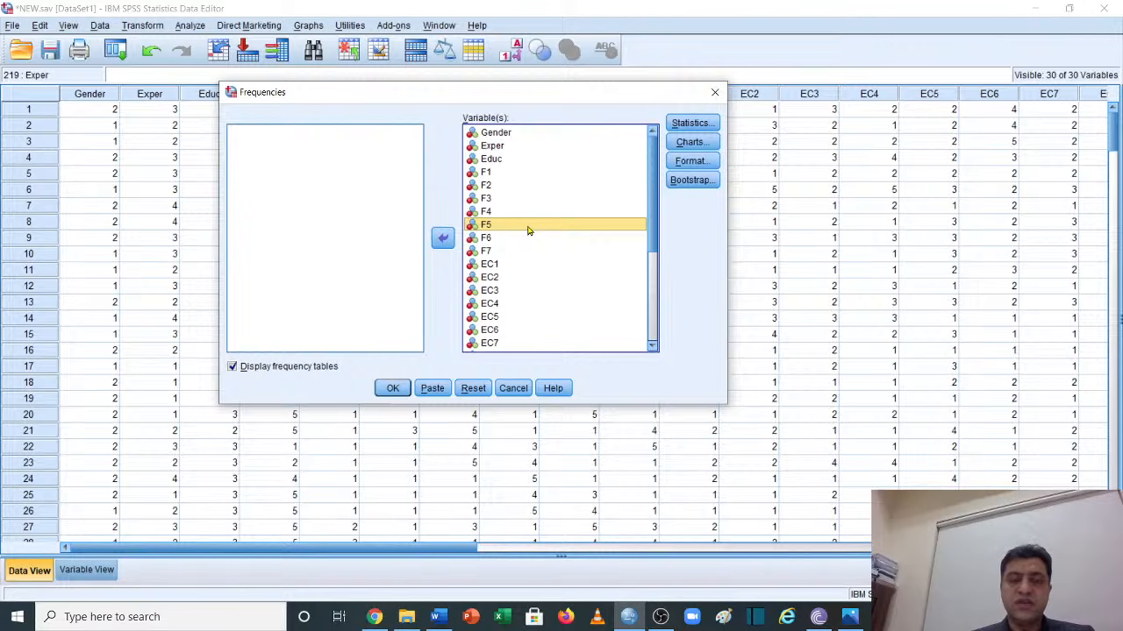
left_click(392, 388)
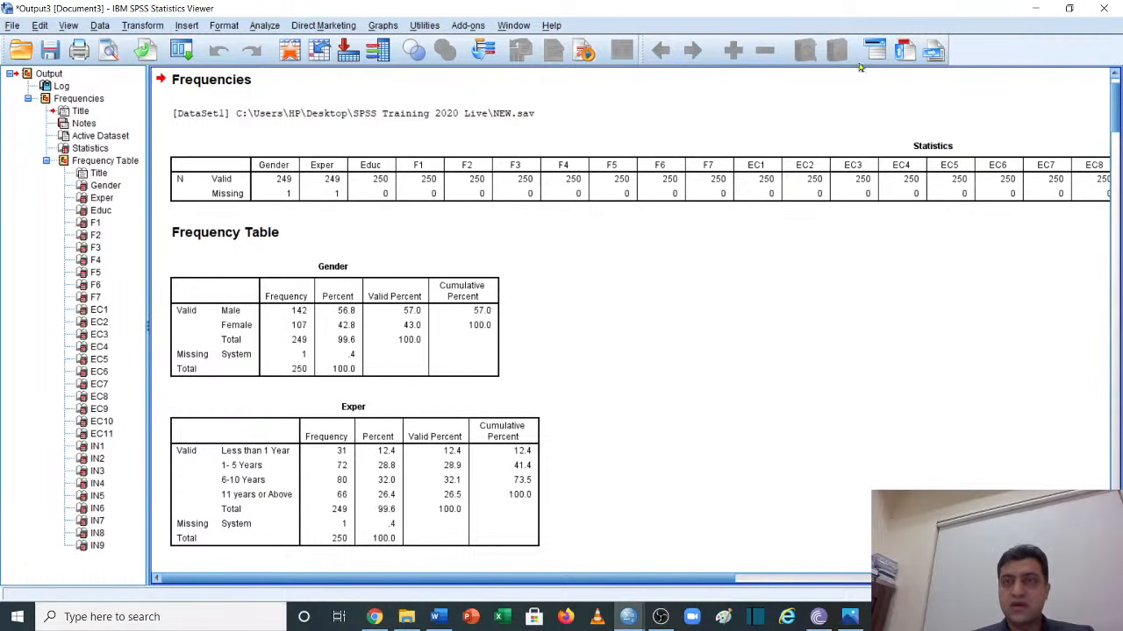
Minimise the output window to reveal the dataset and bring the Output3 results back up
left_click(1037, 8)
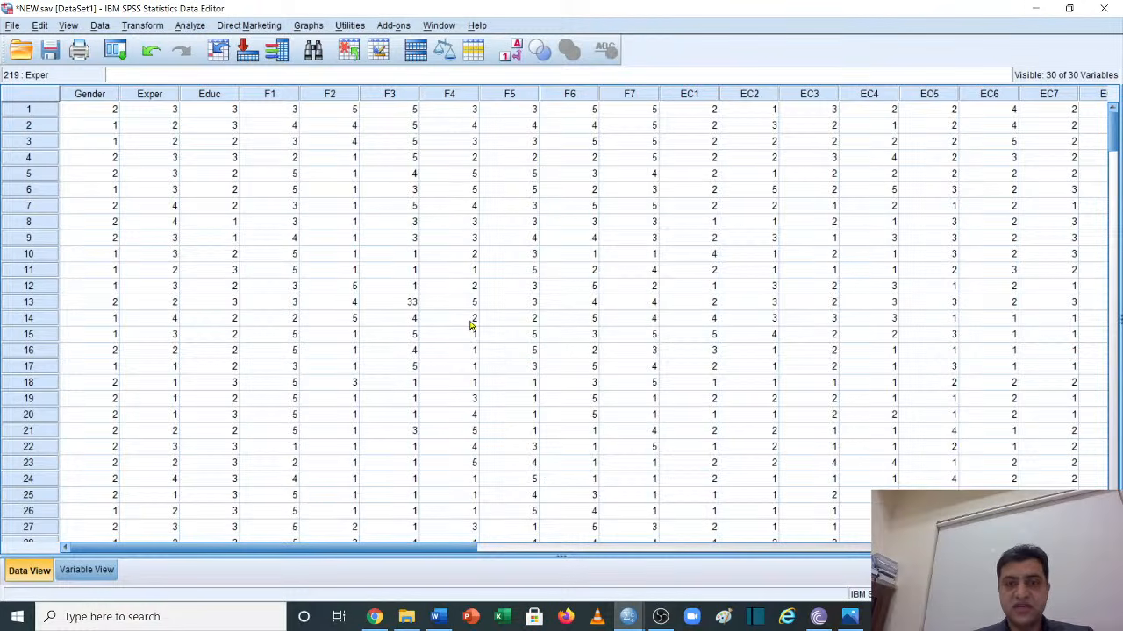
left_click(628, 616)
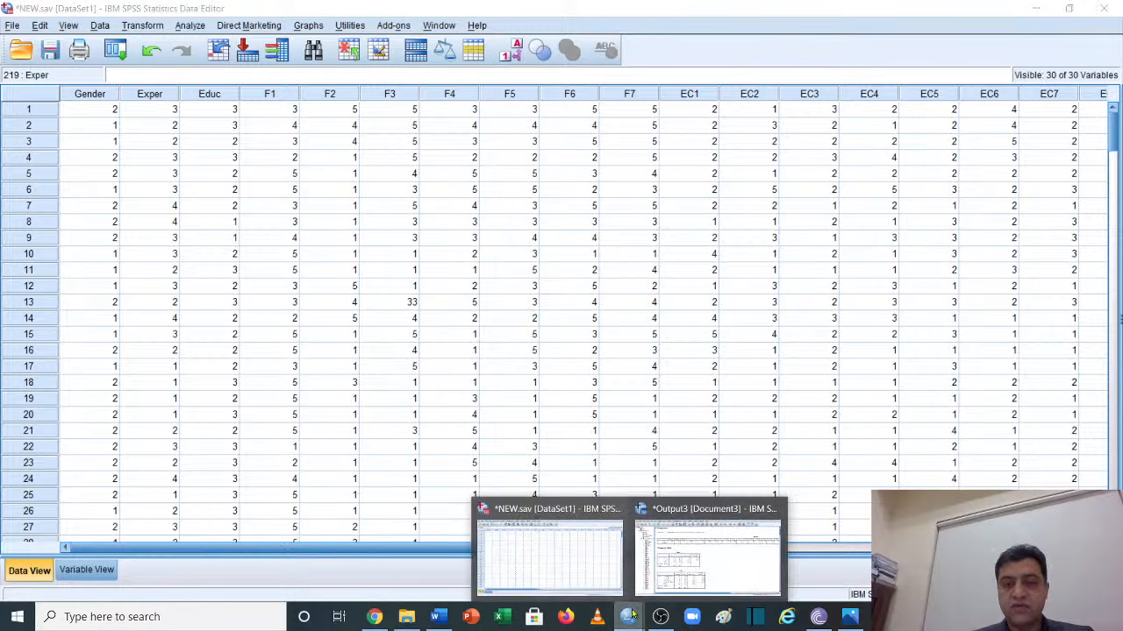
mouse_move(724, 553)
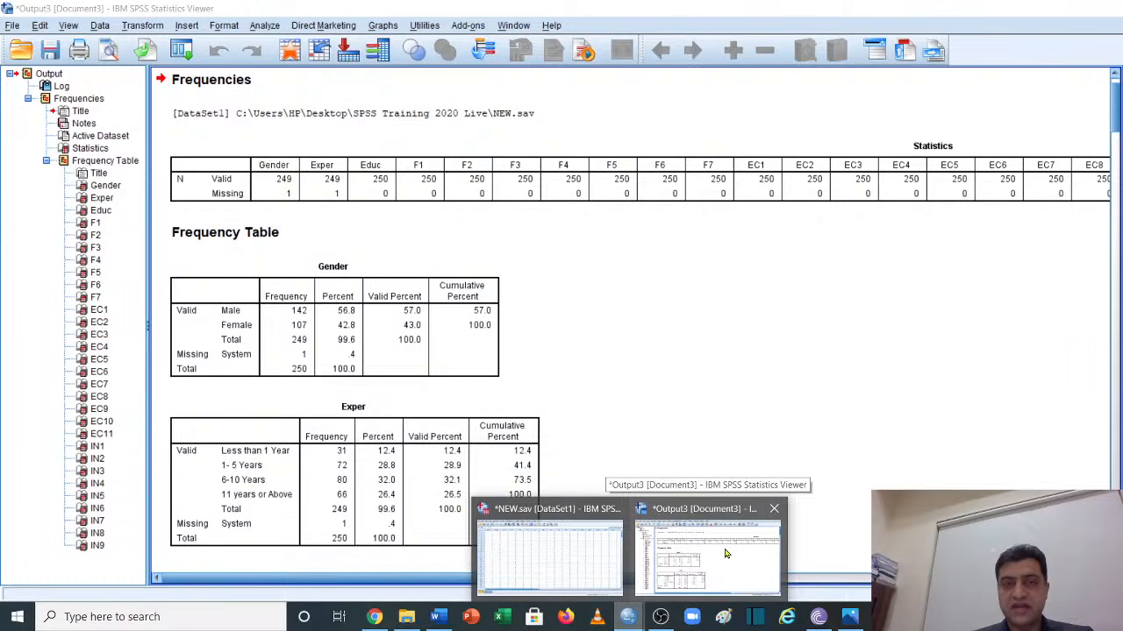
left_click(725, 554)
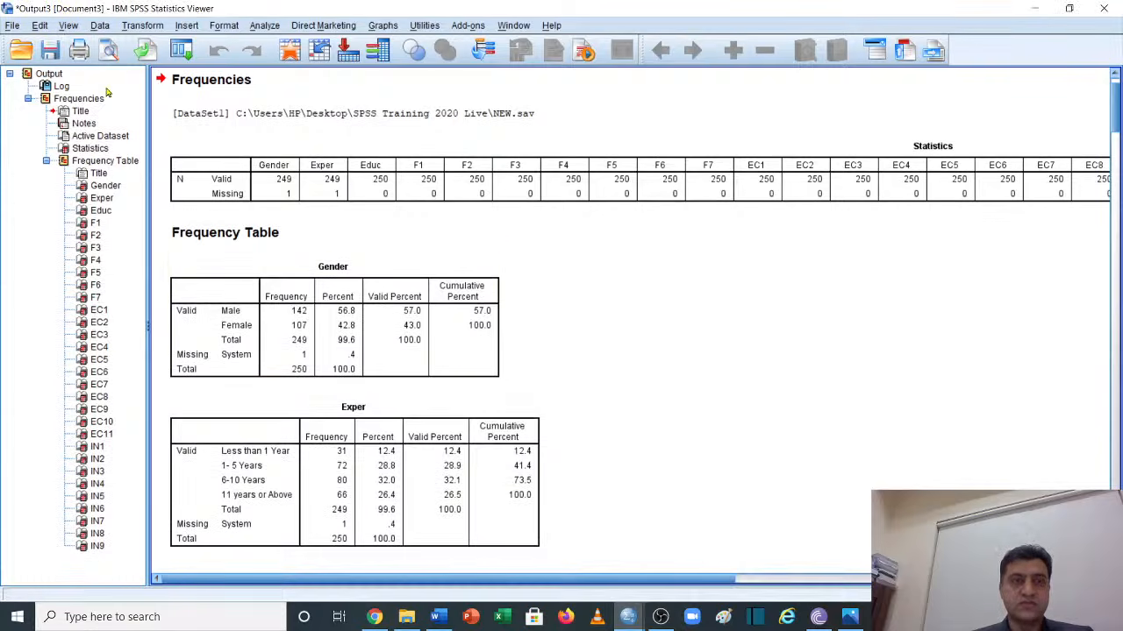
Examine the Frequencies output from the Gender table down to the IN9 table and return to its beginning
left_click(441, 339)
left_click(589, 343)
scroll(589, 343, "down", 5)
scroll(589, 343, "up", 6)
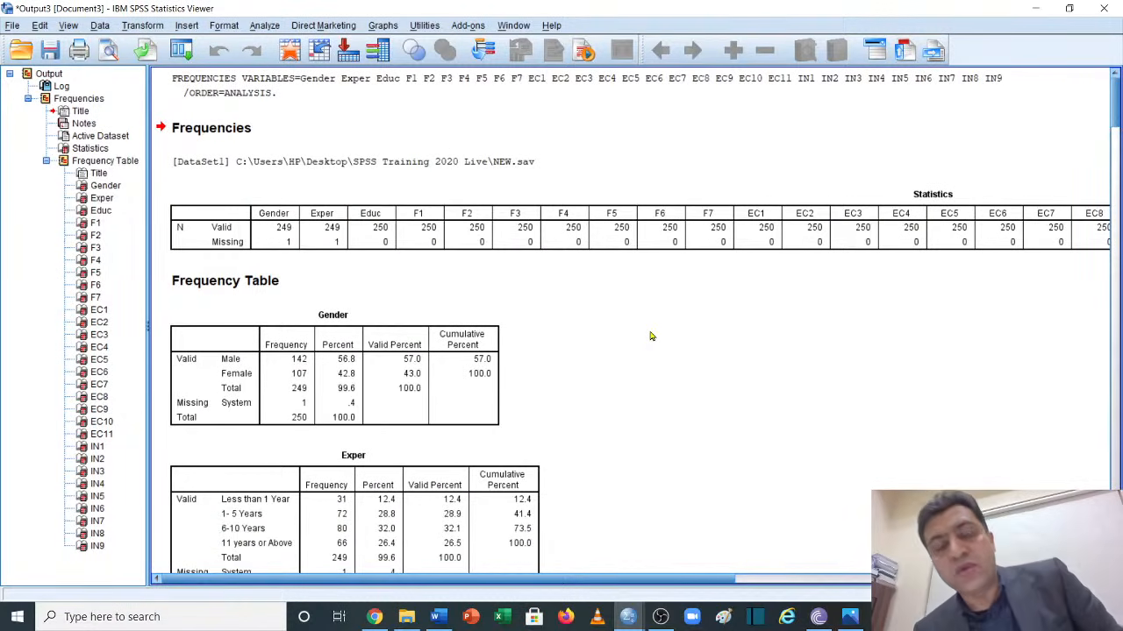
left_click(527, 355)
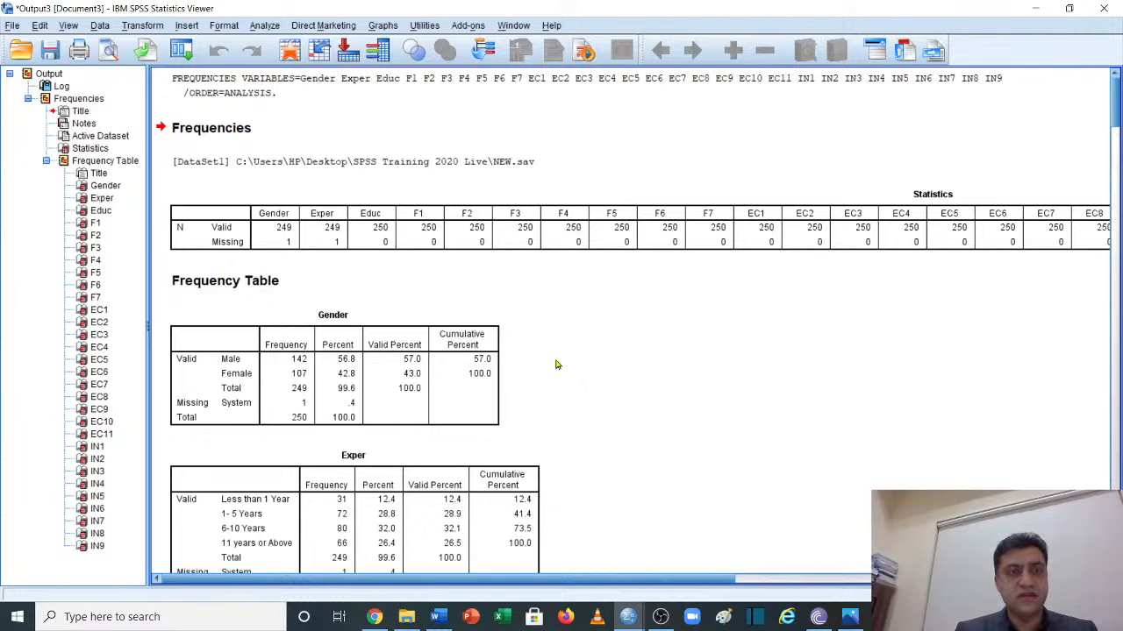
scroll(555, 365, "down", 20)
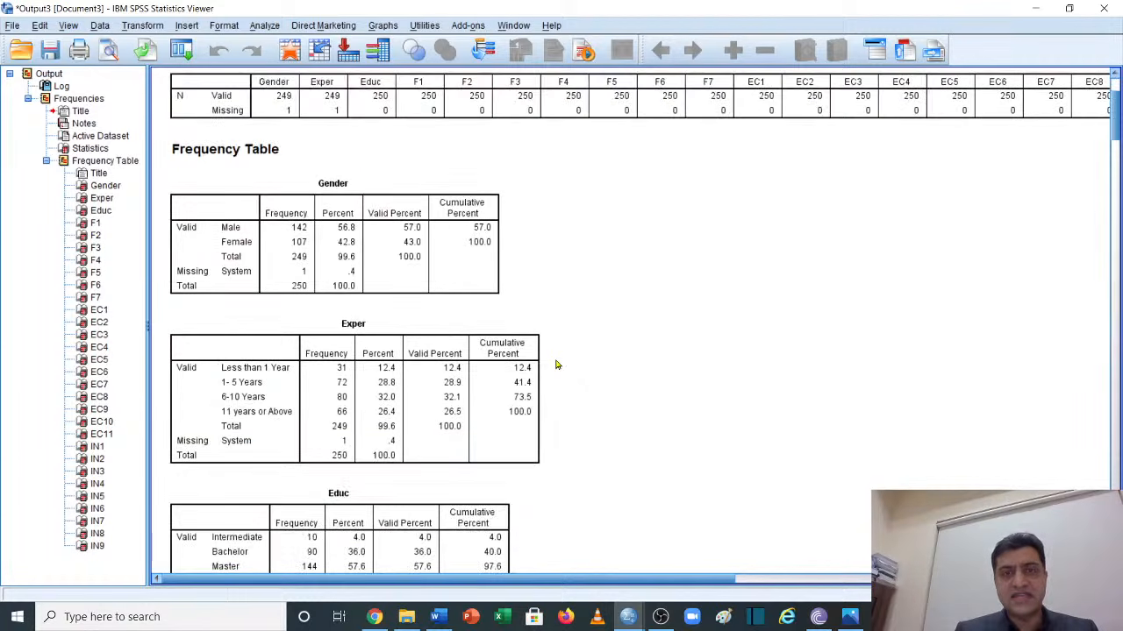
scroll(555, 365, "down", 20)
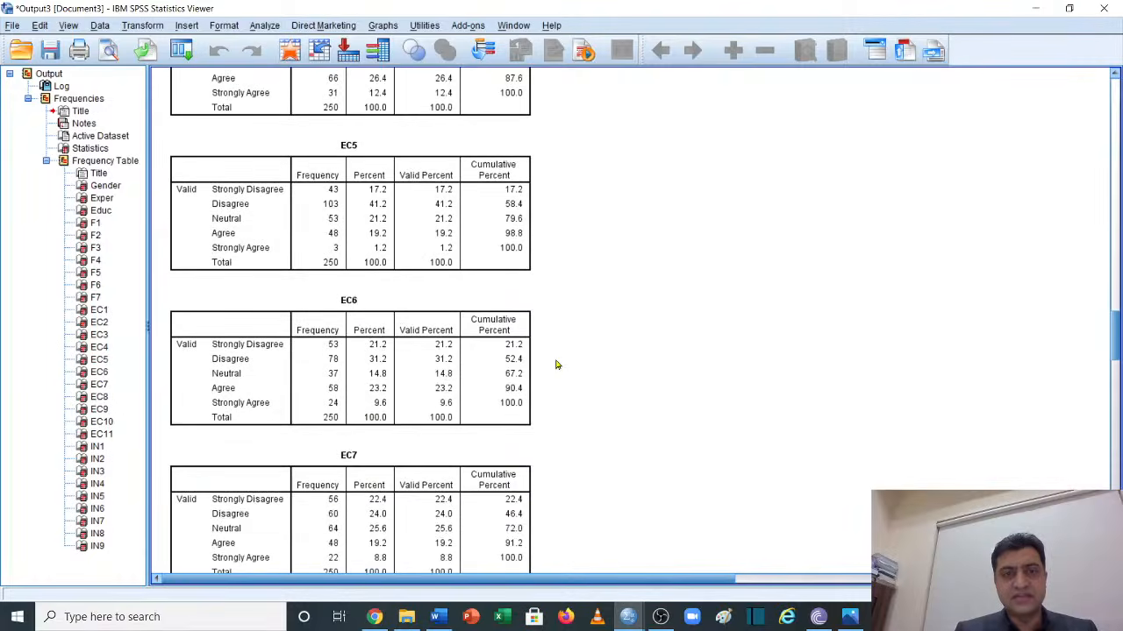
scroll(556, 365, "down", 1)
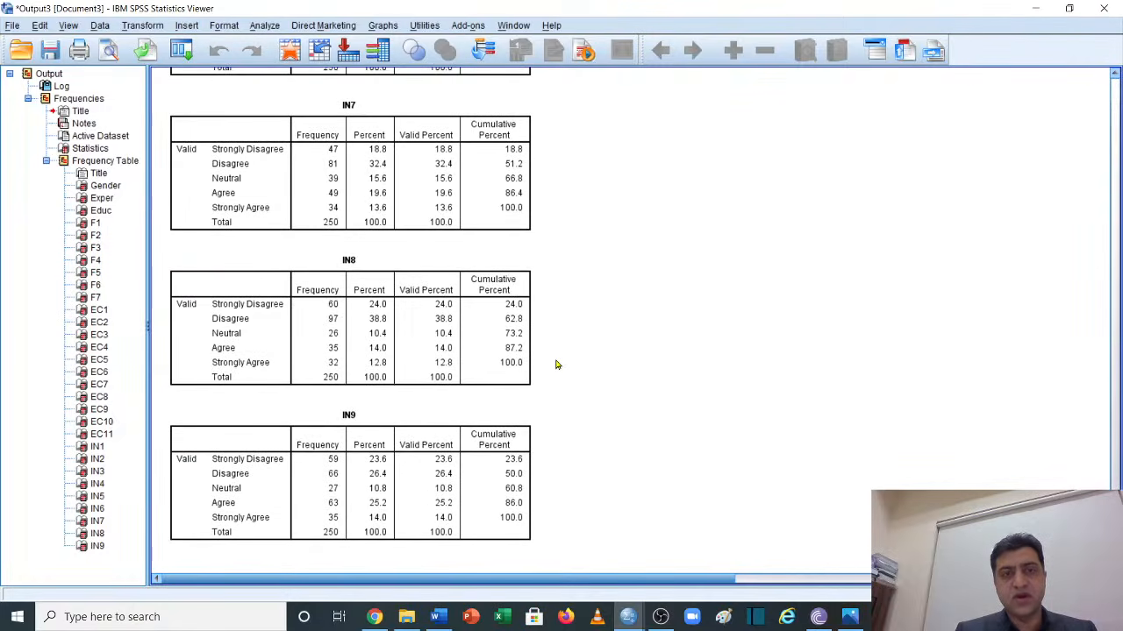
scroll(555, 364, "up", 20)
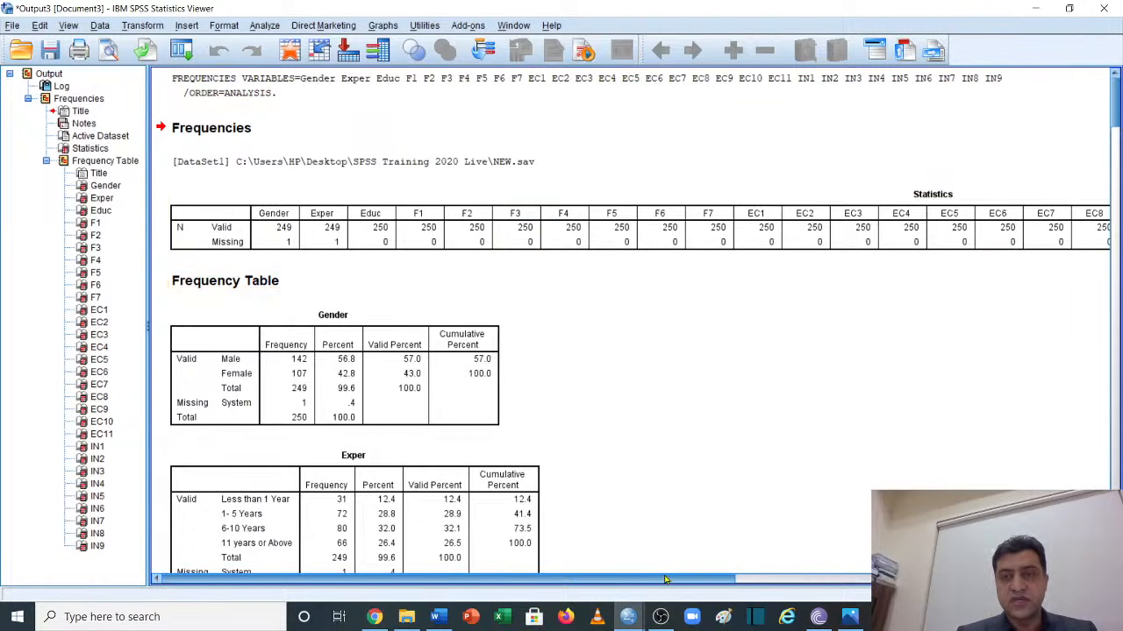
Check the valid and missing counts in the Statistics table across all variables through IN9
left_click_drag(664, 579, 841, 582)
scroll(614, 228, "right", 6)
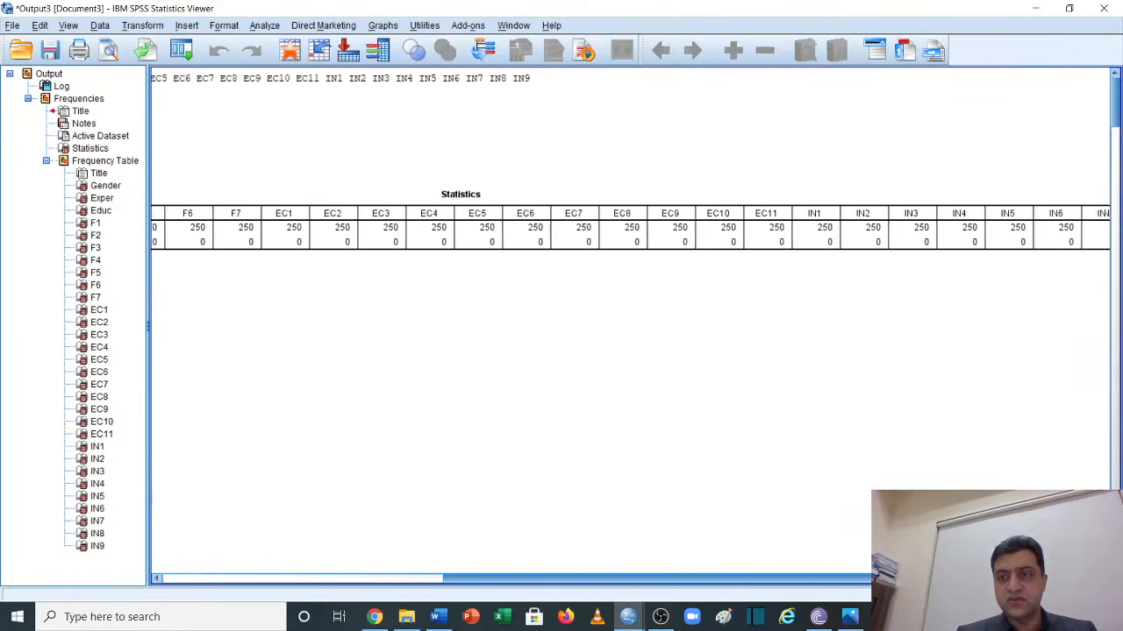
left_click(1084, 244)
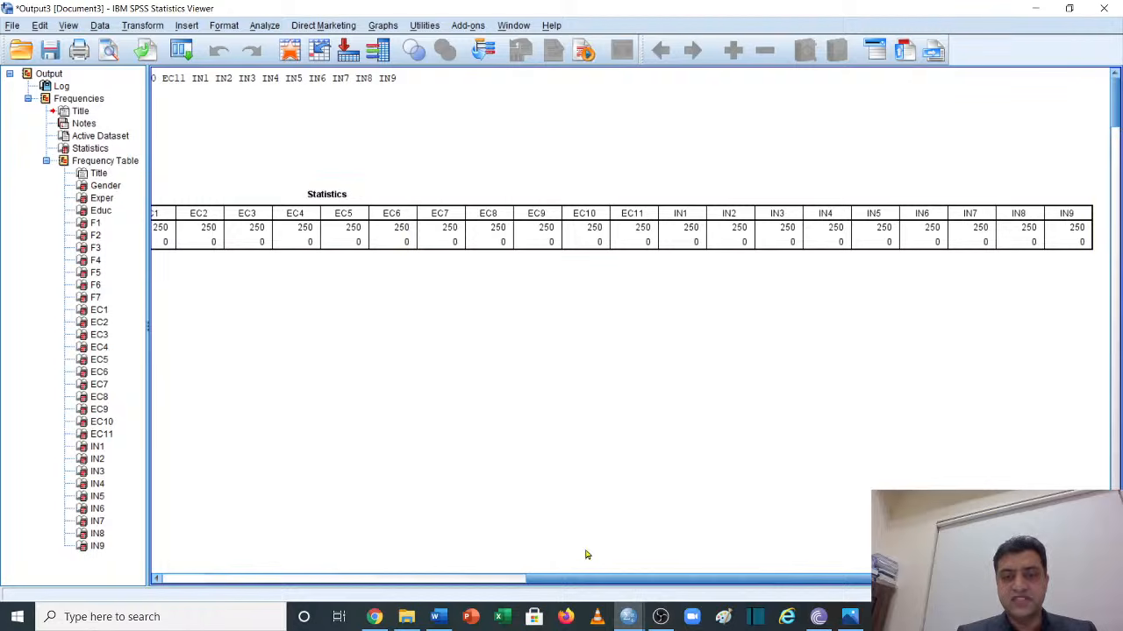
left_click_drag(602, 580, 200, 546)
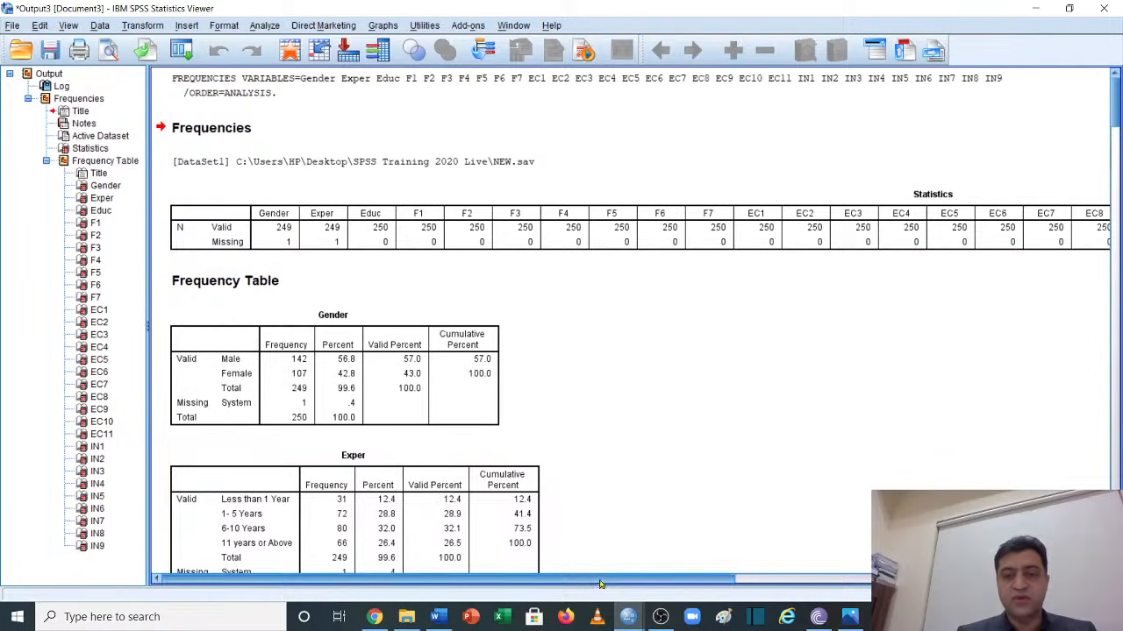
In the NEW.sav dataset, fill the missing Gender value of case 218 with 1 and the missing Exper value of case 219 with 1
mouse_move(627, 619)
left_click(570, 556)
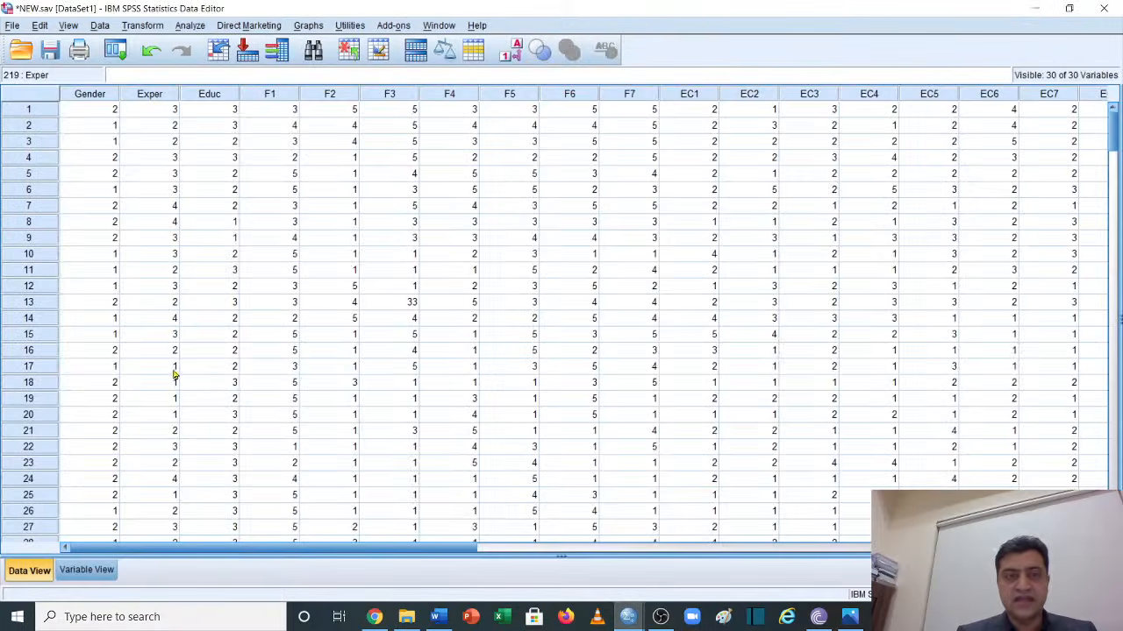
scroll(173, 376, "down", 20)
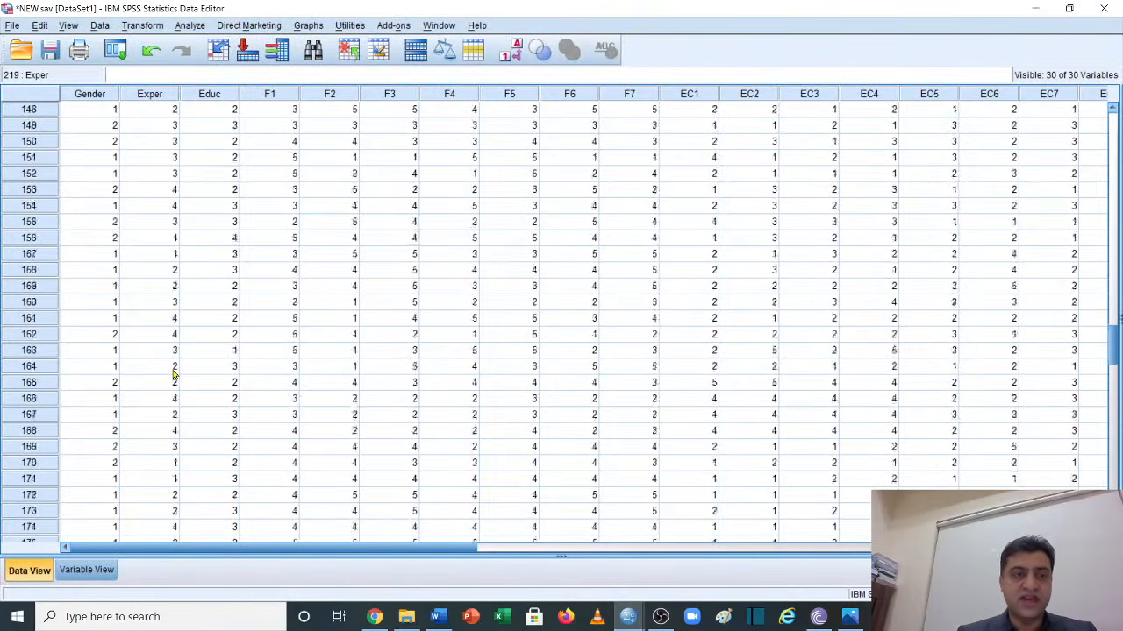
scroll(174, 375, "down", 11)
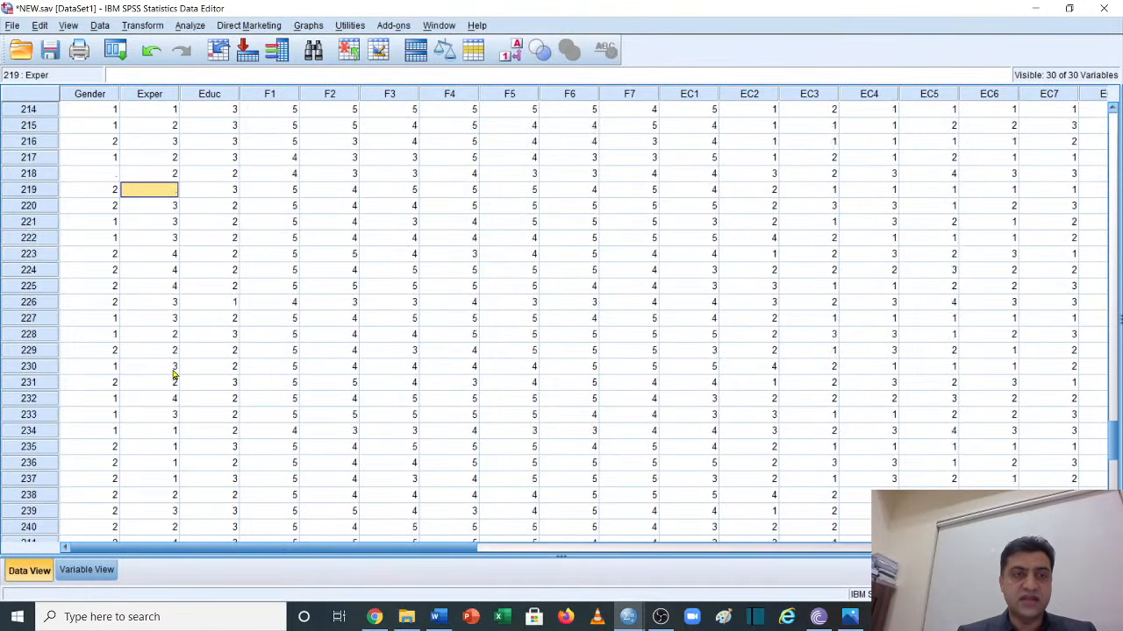
scroll(174, 375, "up", 2)
left_click(105, 272)
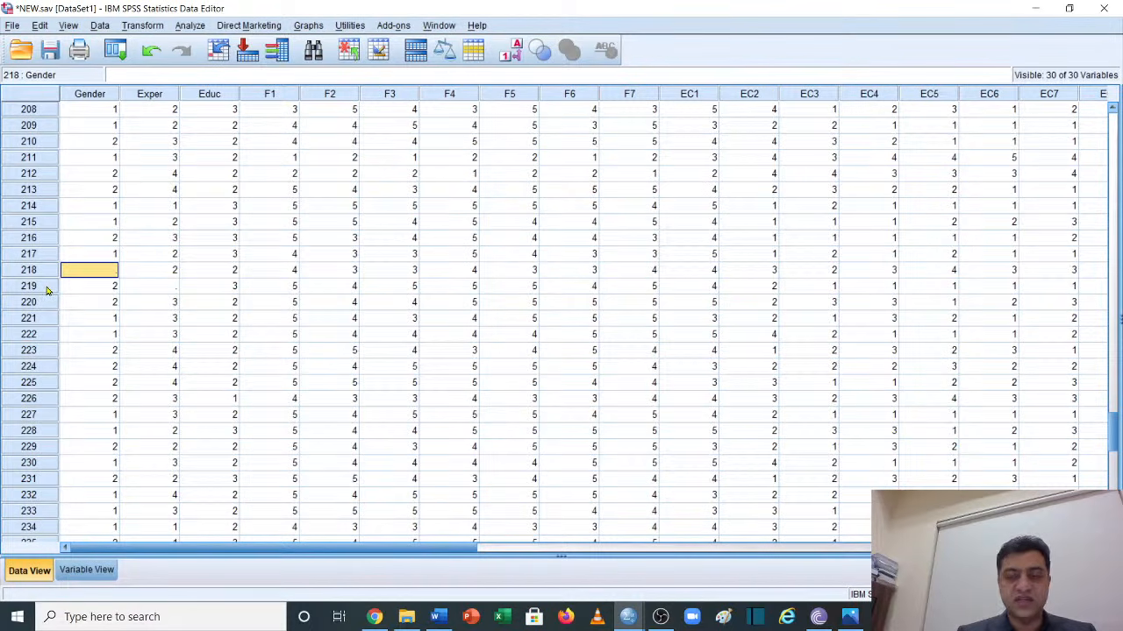
left_click(146, 288)
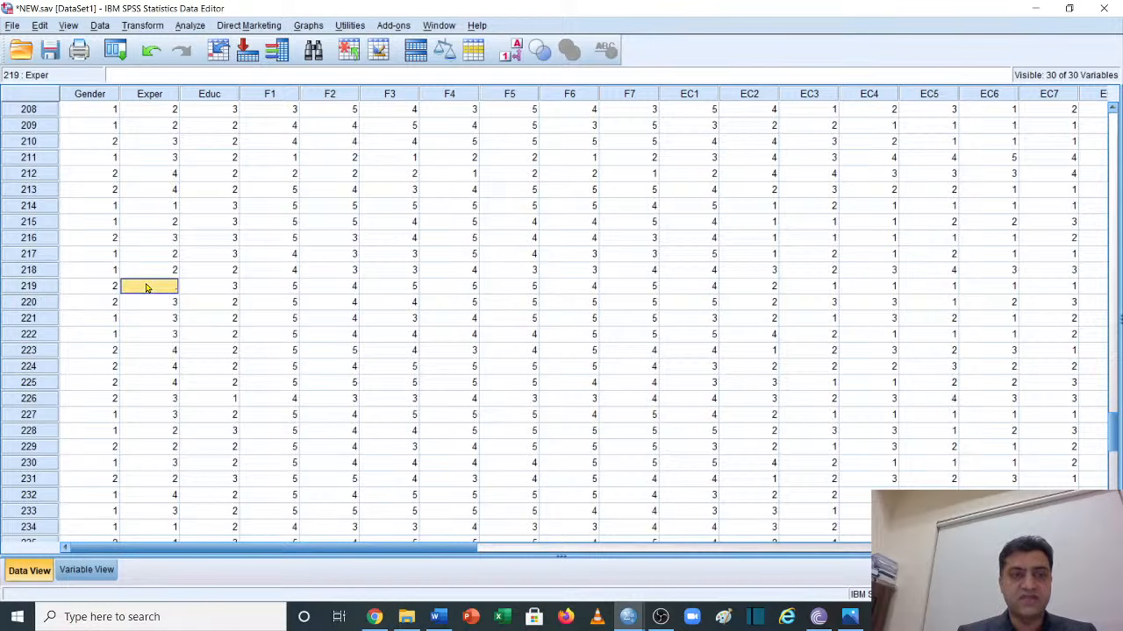
type("1")
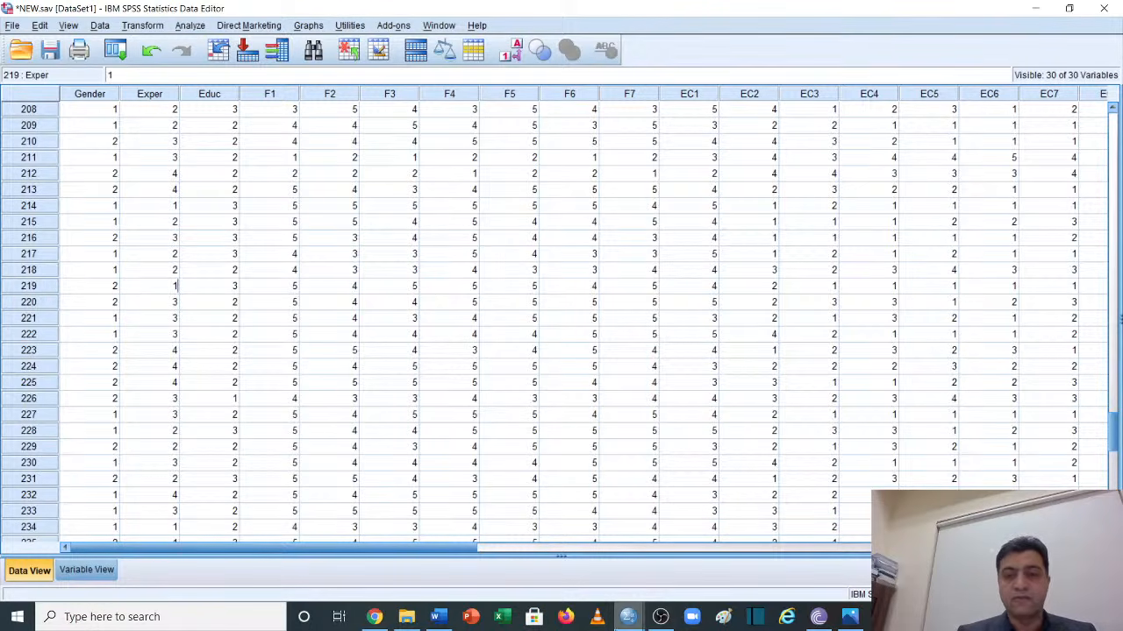
Return to the Frequencies output and check the Gender and Exper tables for missing entries
left_click(628, 617)
left_click(680, 579)
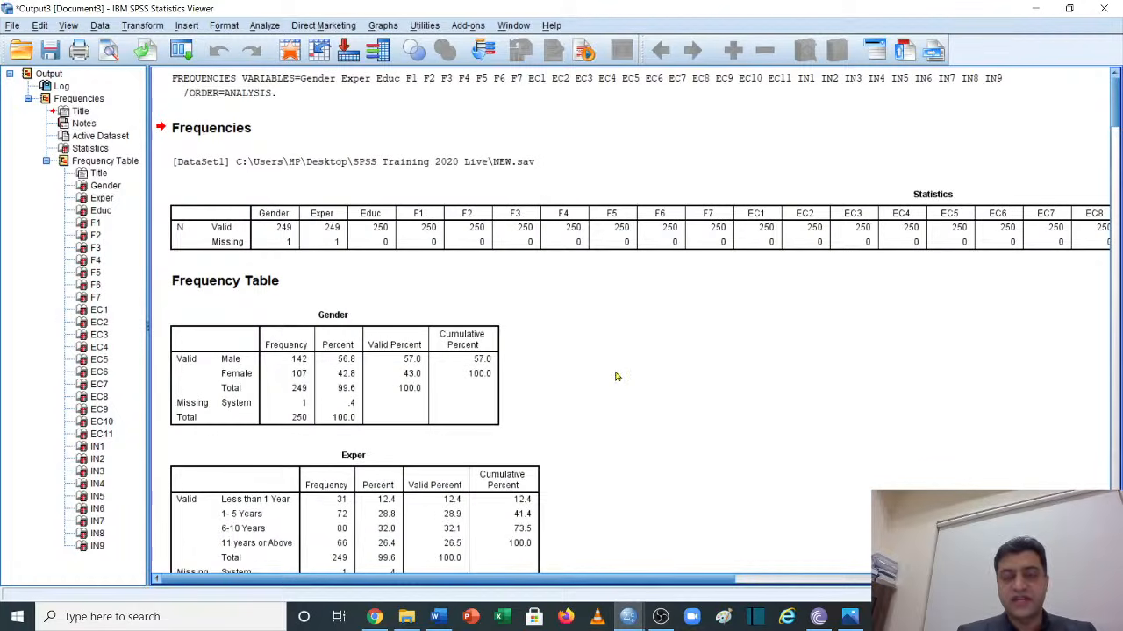
scroll(616, 376, "down", 3)
left_click(201, 260)
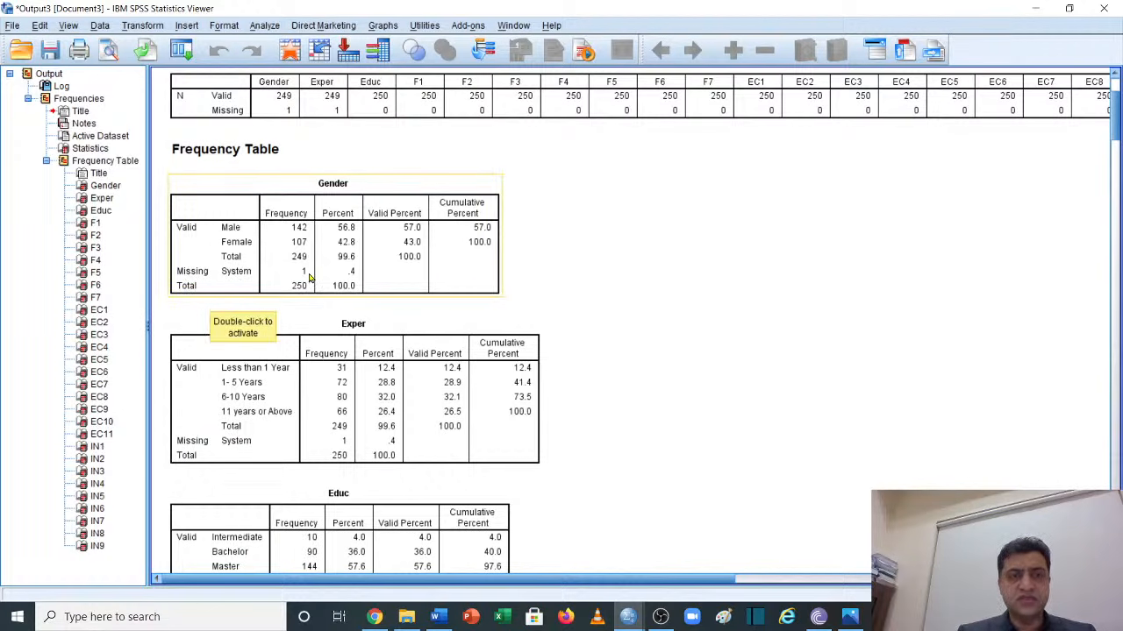
scroll(309, 279, "down", 5)
left_click(313, 251)
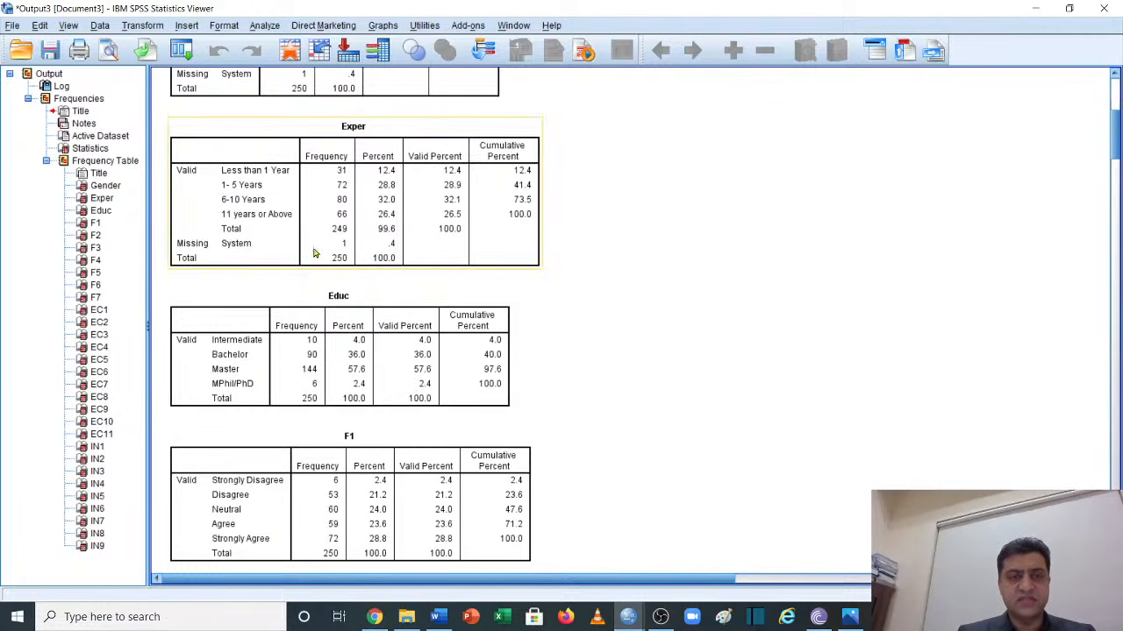
Examine the Educ, F1, F2 and F3 frequency tables for missing entries and values outside the defined categories
scroll(369, 250, "down", 3)
left_click(358, 252)
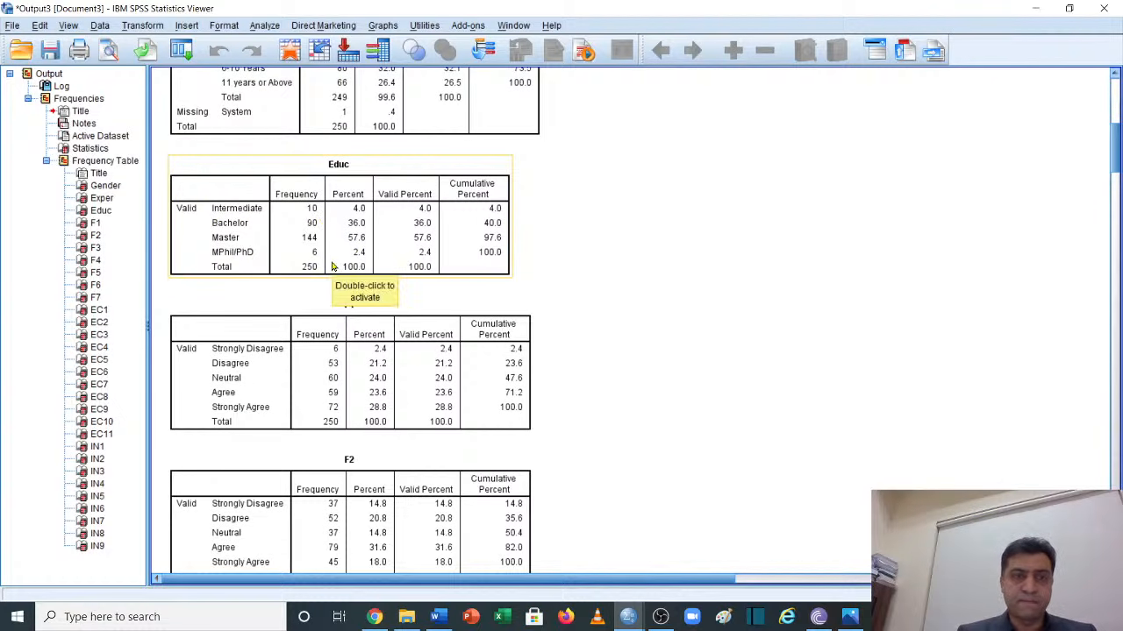
left_click(318, 341)
scroll(313, 380, "down", 3)
left_click(313, 379)
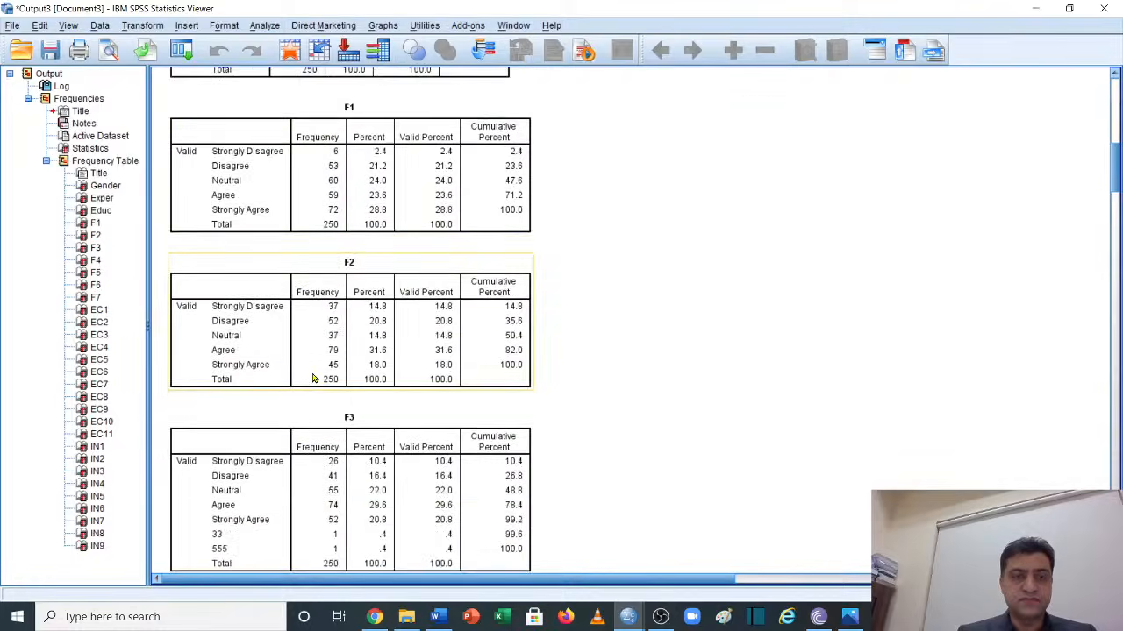
scroll(313, 379, "down", 1)
left_click(313, 379)
scroll(313, 379, "down", 2)
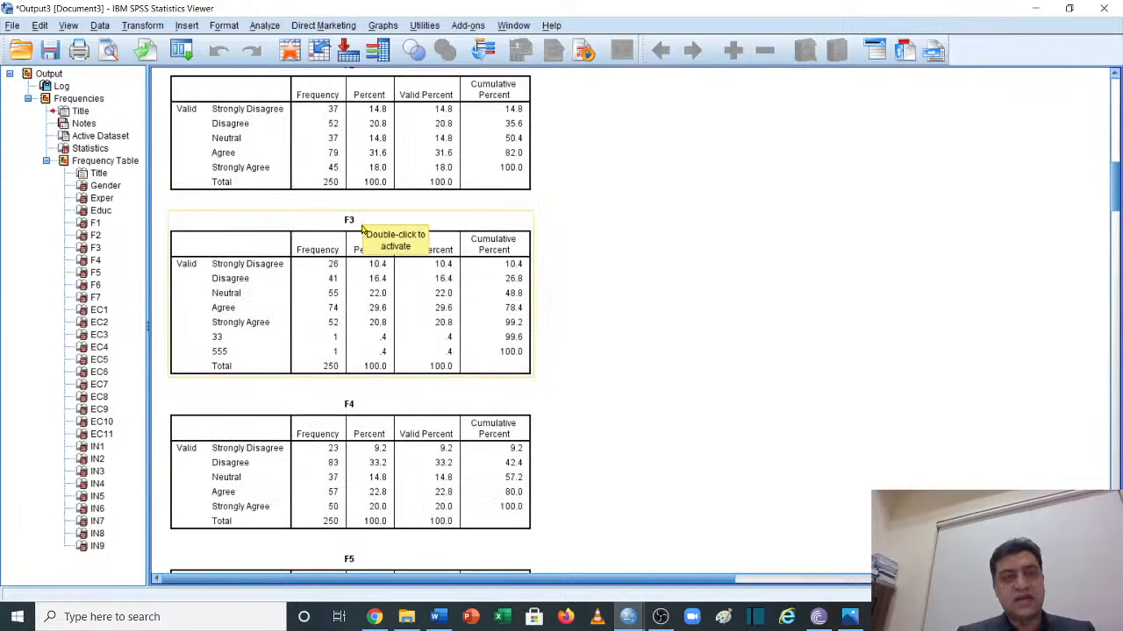
left_click(171, 384)
left_click(286, 351)
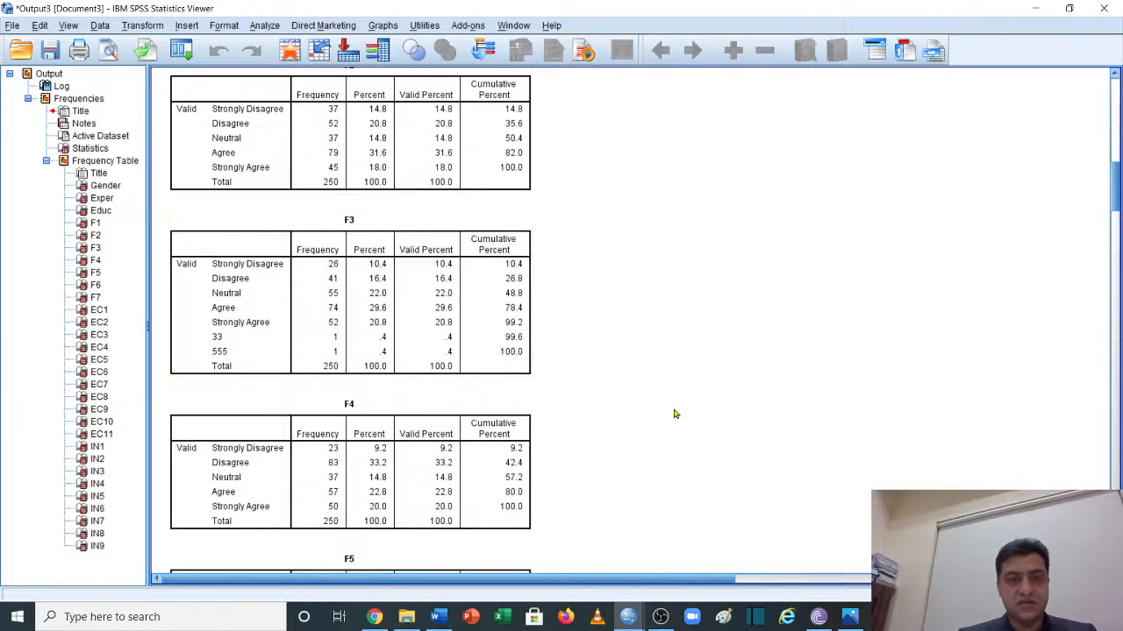
Check the frequency tables from F4 through IN9 for out-of-range values and return to the beginning of the output
scroll(674, 414, "down", 5)
scroll(674, 414, "down", 3)
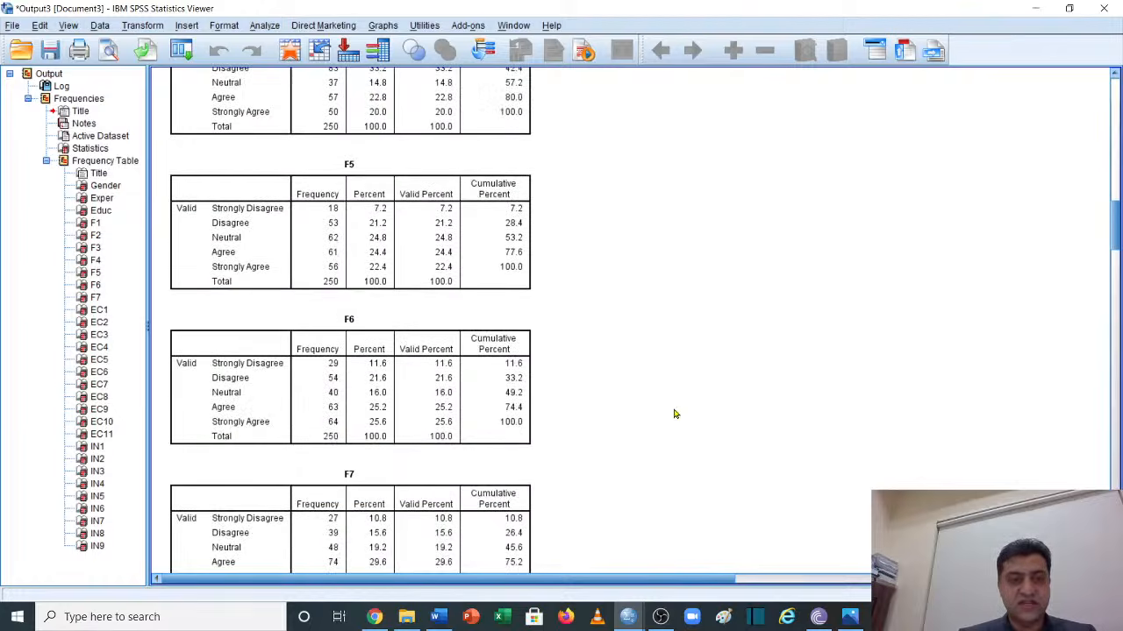
scroll(674, 414, "down", 10)
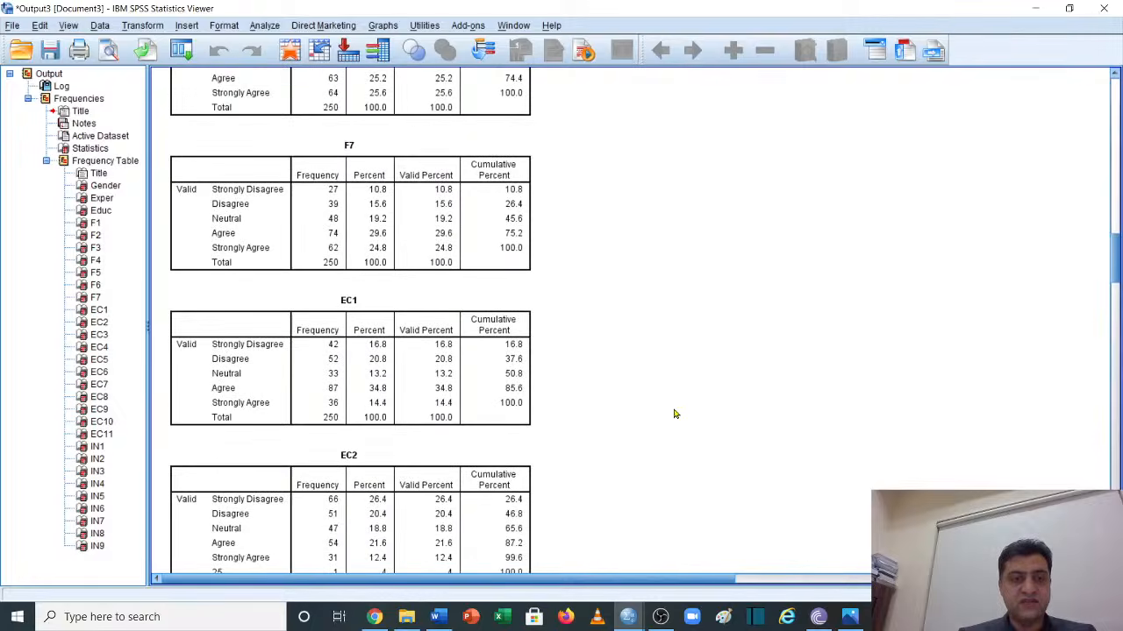
left_click(325, 335)
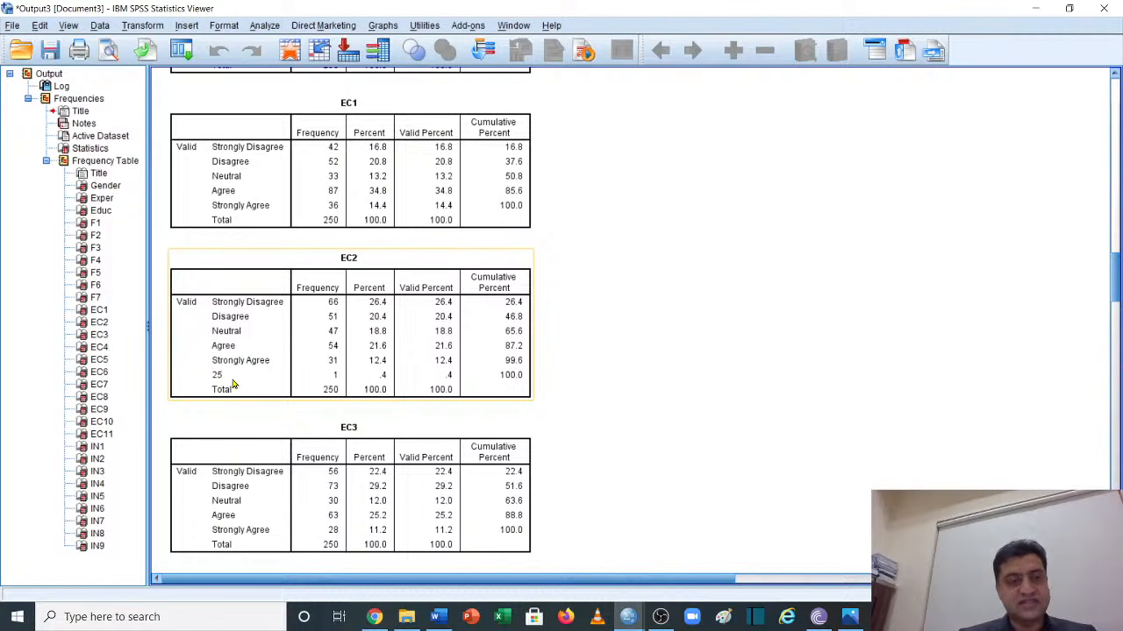
key("Down")
key("Down")
key("Down")
key("Down")
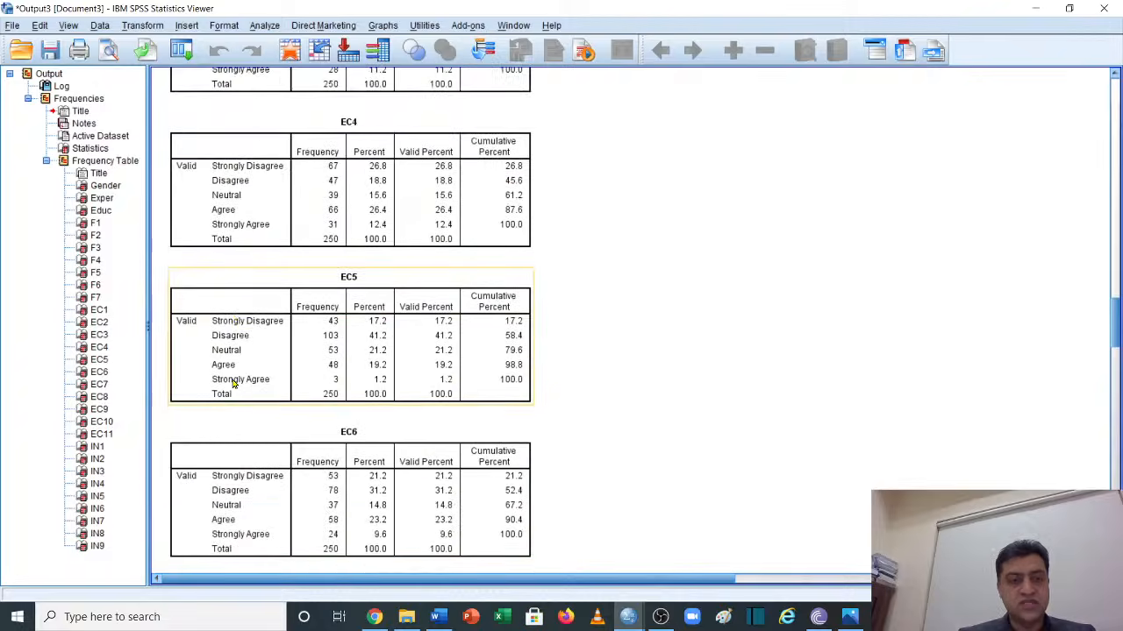
key("Down")
key("Down")
key("Down")
key("Down")
key("Down")
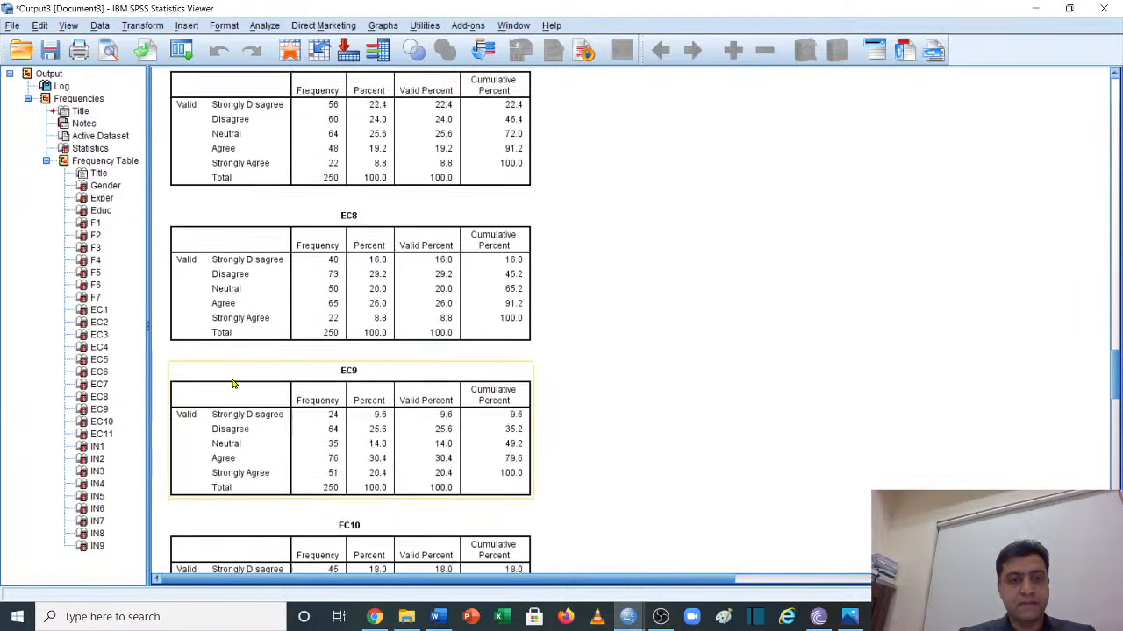
key("Down")
key("Down")
key("Down")
key("Down")
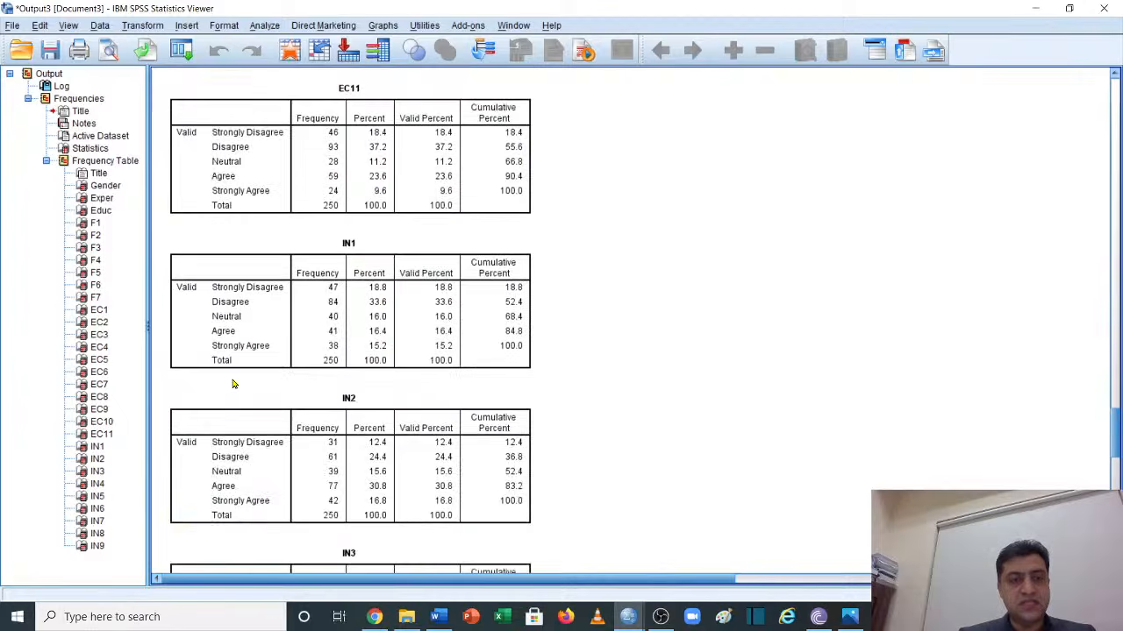
key("Down")
key("Down")
key("Down")
key("Down")
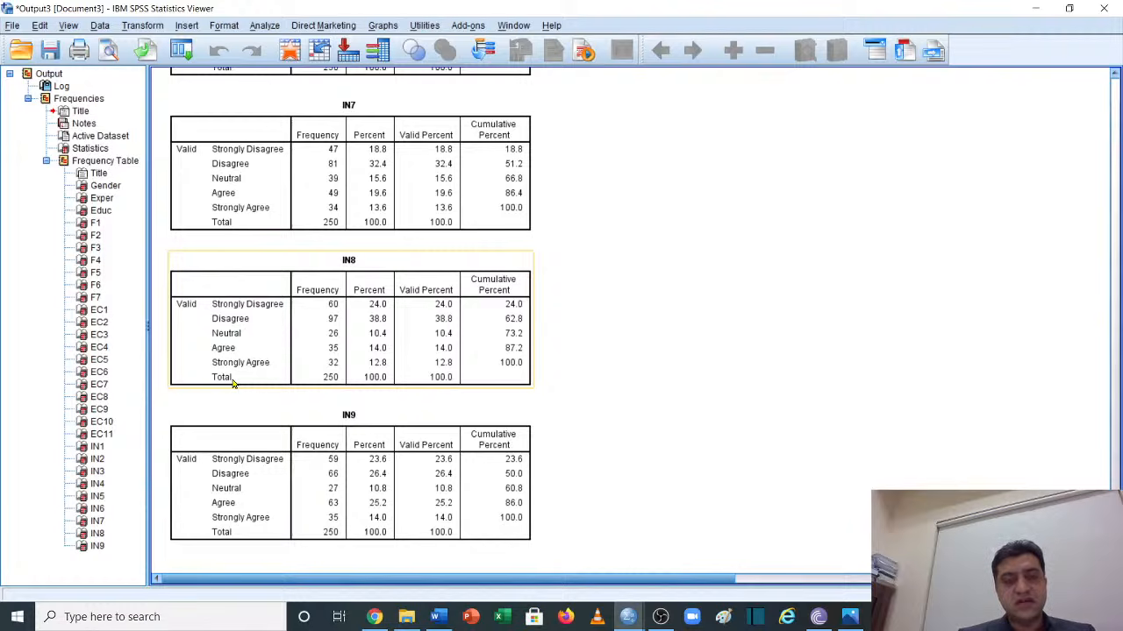
key("Up")
key("Up")
key("Up")
key("Up")
key("Up")
key("Up")
key("Up")
key("Up")
key("Up")
key("Up")
key("Up")
key("Up")
key("Up")
key("Up")
key("Up")
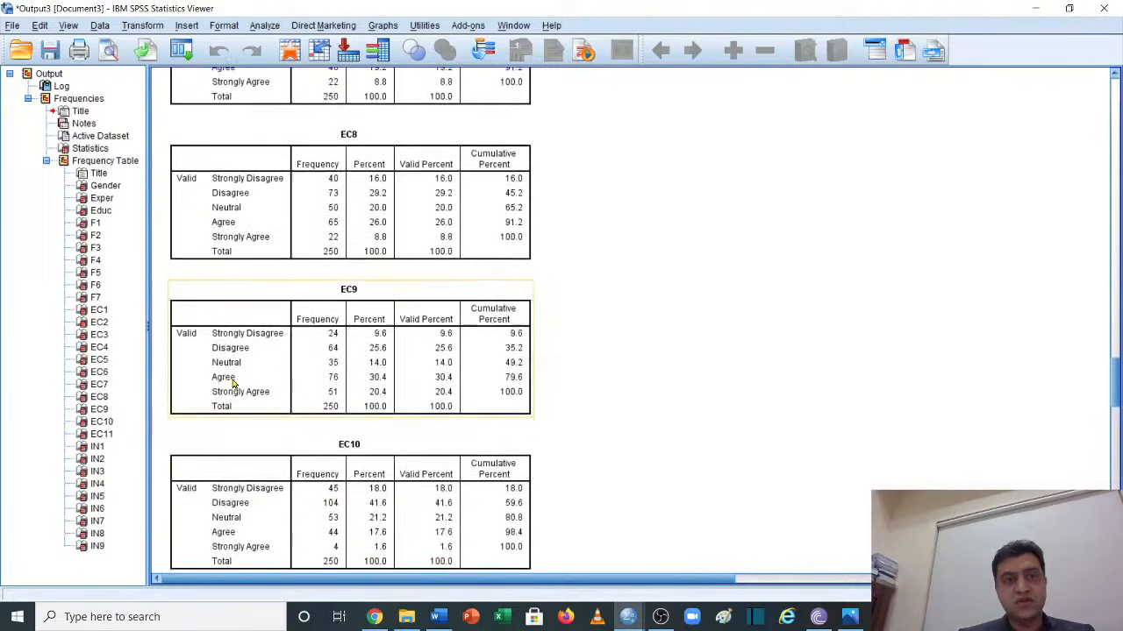
key("Up")
key("Up")
key("Up")
key("Up")
key("Up")
key("Up")
key("Up")
key("Up")
key("Up")
key("Up")
key("Up")
key("Up")
key("Up")
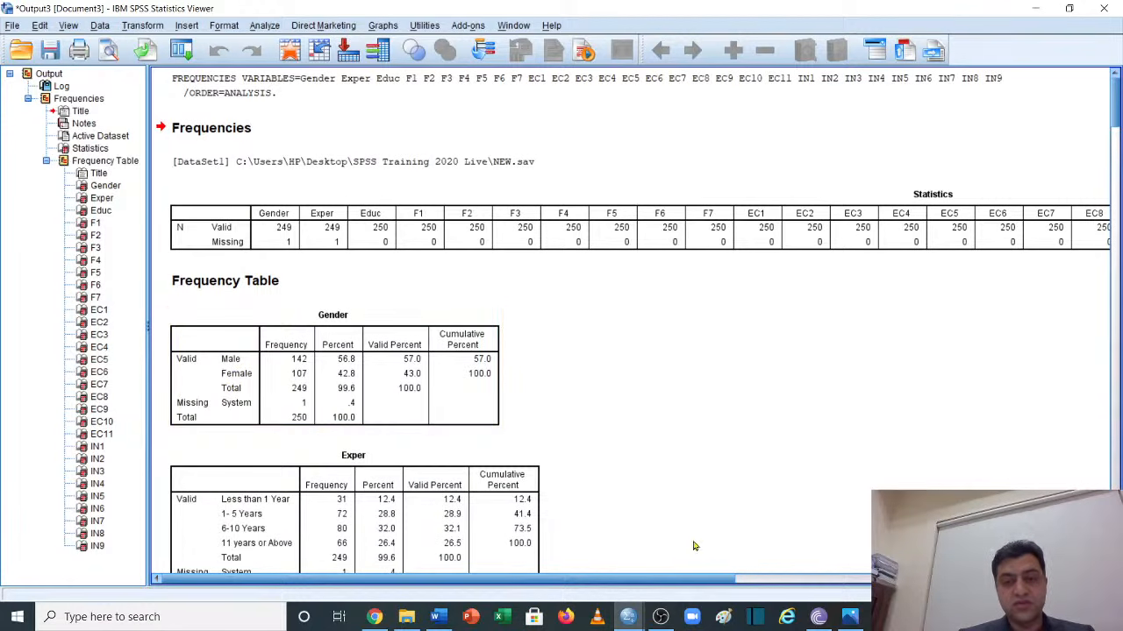
In the NEW.sav dataset, correct the F3 value of case 13 to 3
left_click(630, 618)
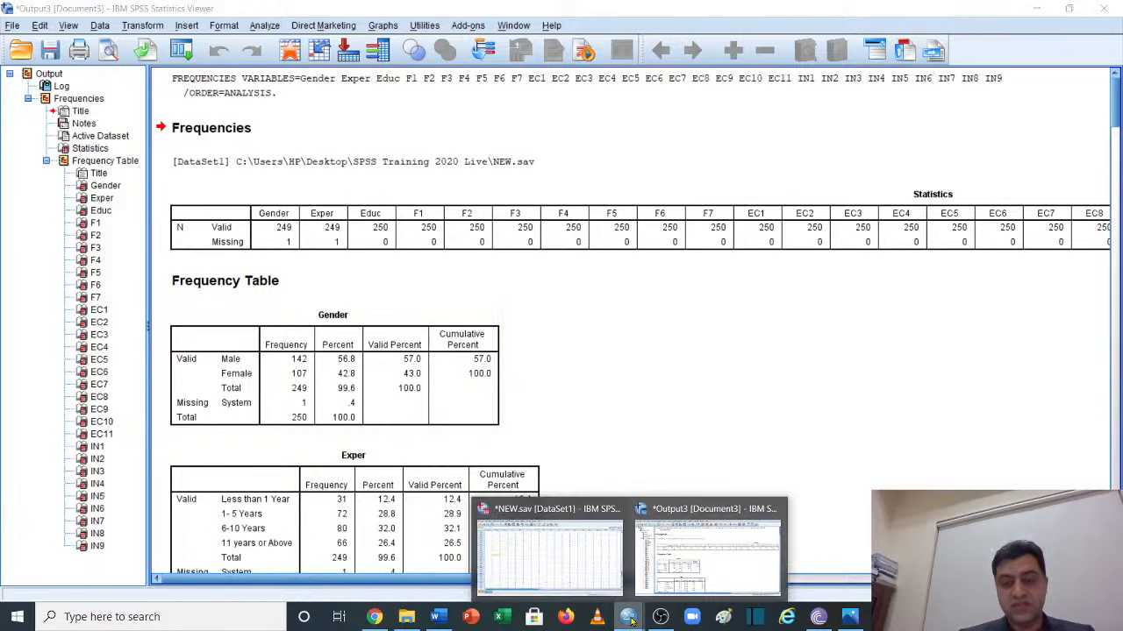
left_click(583, 569)
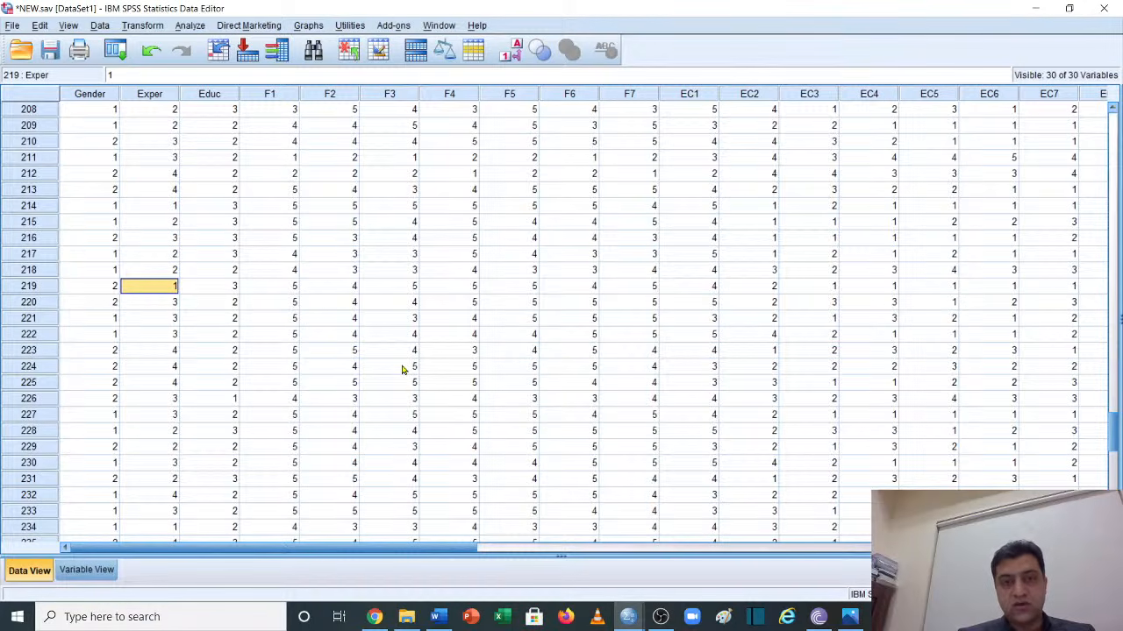
scroll(402, 368, "up", 20)
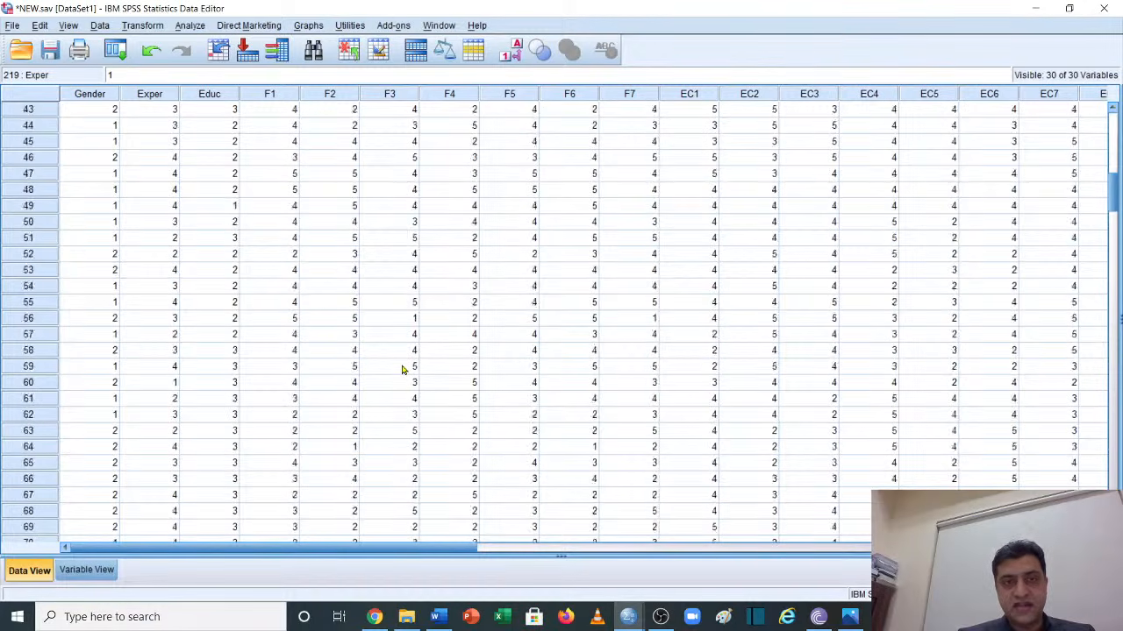
left_click(408, 303)
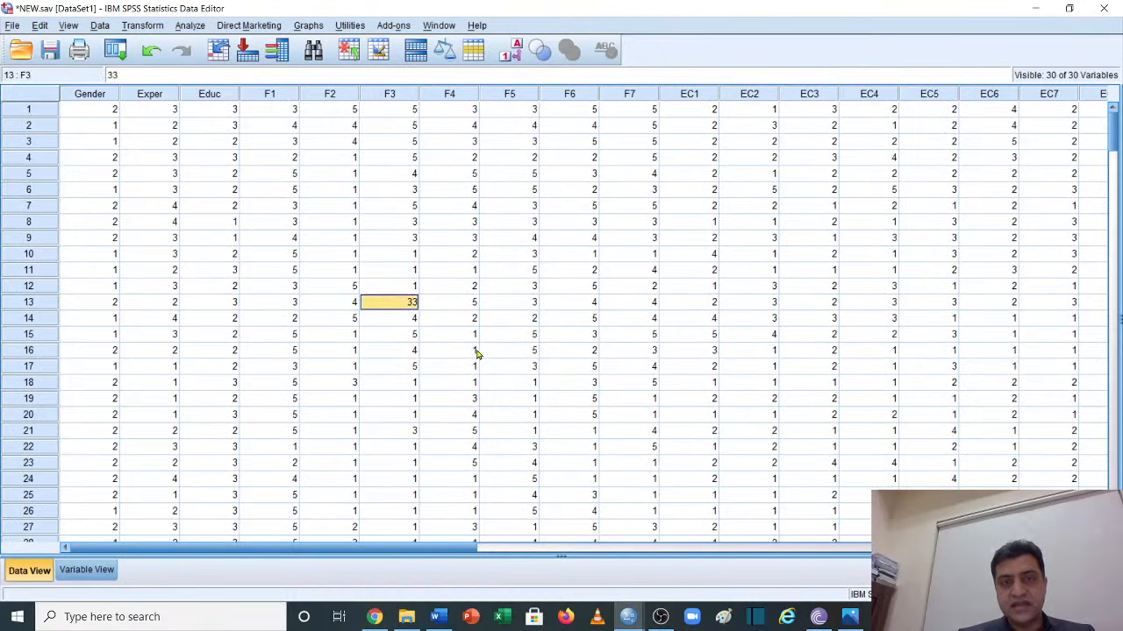
type("3")
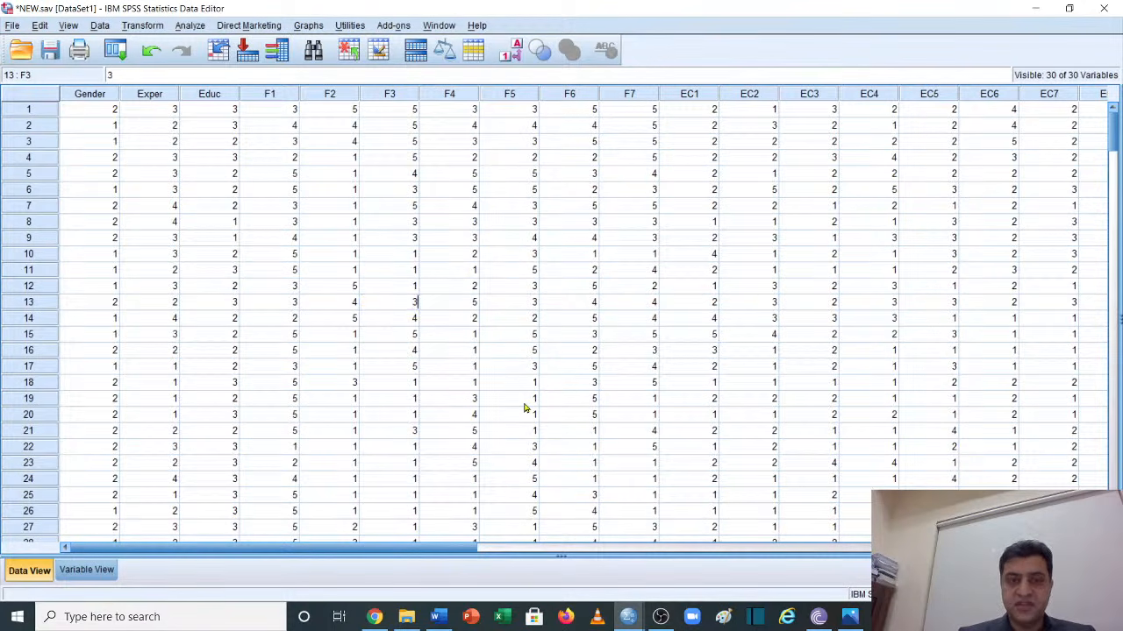
Find the wrong value 555 further down the F3 column at case 102 and correct it to 5
key("Down")
key("Down")
key("Down")
key("Down")
key("Down")
key("Down")
key("Down")
key("Down")
key("Down")
key("Down")
key("Down")
key("Down")
key("Down")
key("Down")
key("Down")
key("Down")
key("Down")
key("Down")
key("Down")
key("Down")
key("Down")
key("Down")
key("Down")
key("Down")
key("Down")
key("Down")
key("Down")
key("Down")
key("Down")
key("Down")
key("Down")
key("Down")
key("Down")
key("Down")
key("Down")
key("Down")
key("Down")
key("Down")
key("Down")
key("Down")
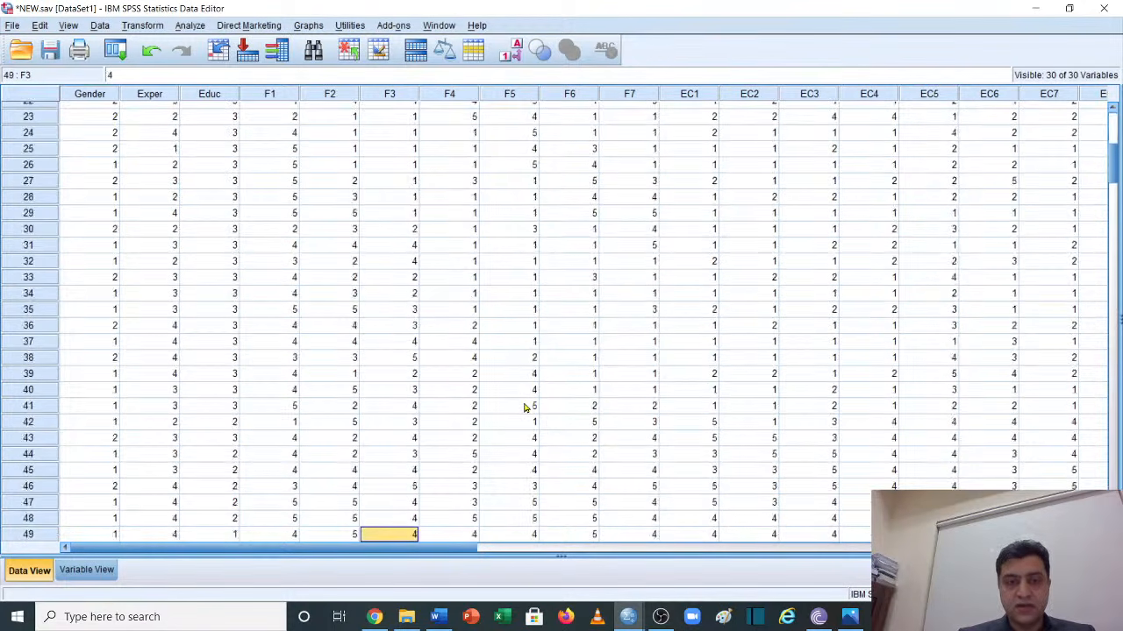
key("Down")
key("Down")
key("Down")
key("Down")
key("Down")
key("Down")
key("Down")
key("Down")
key("Down")
key("Down")
key("Down")
key("Down")
key("Down")
key("Down")
key("Down")
key("Down")
key("Down")
key("Down")
key("Down")
key("Down")
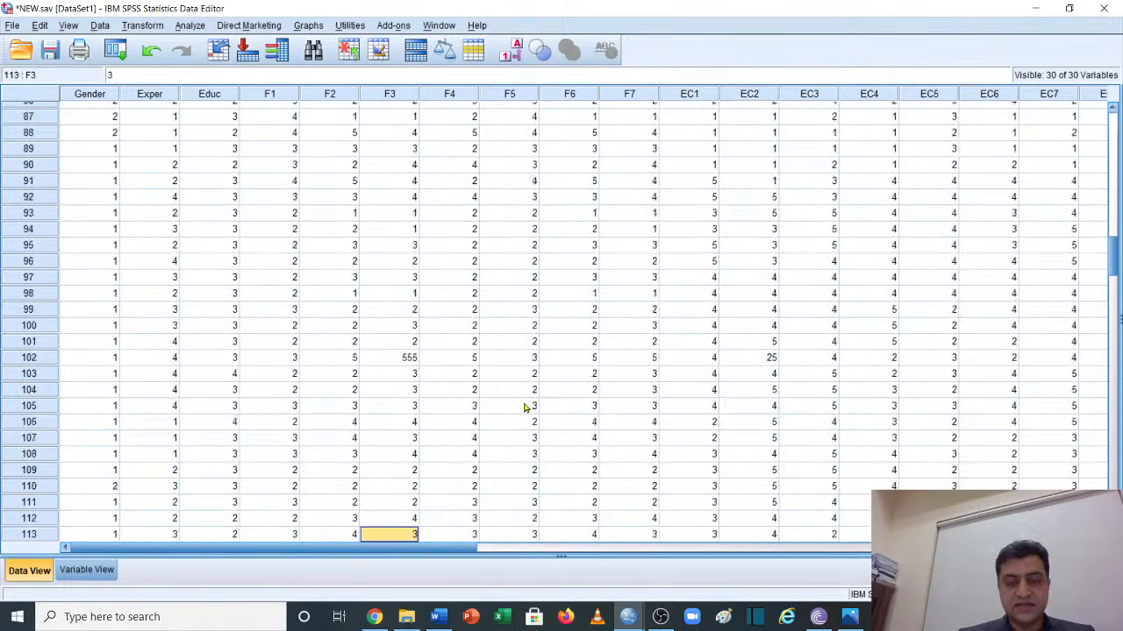
key("Up")
key("Up")
key("Up")
key("Up")
key("Up")
key("Up")
key("Up")
key("Up")
key("Up")
key("Up")
key("Up")
key("Up")
key("Up")
key("Up")
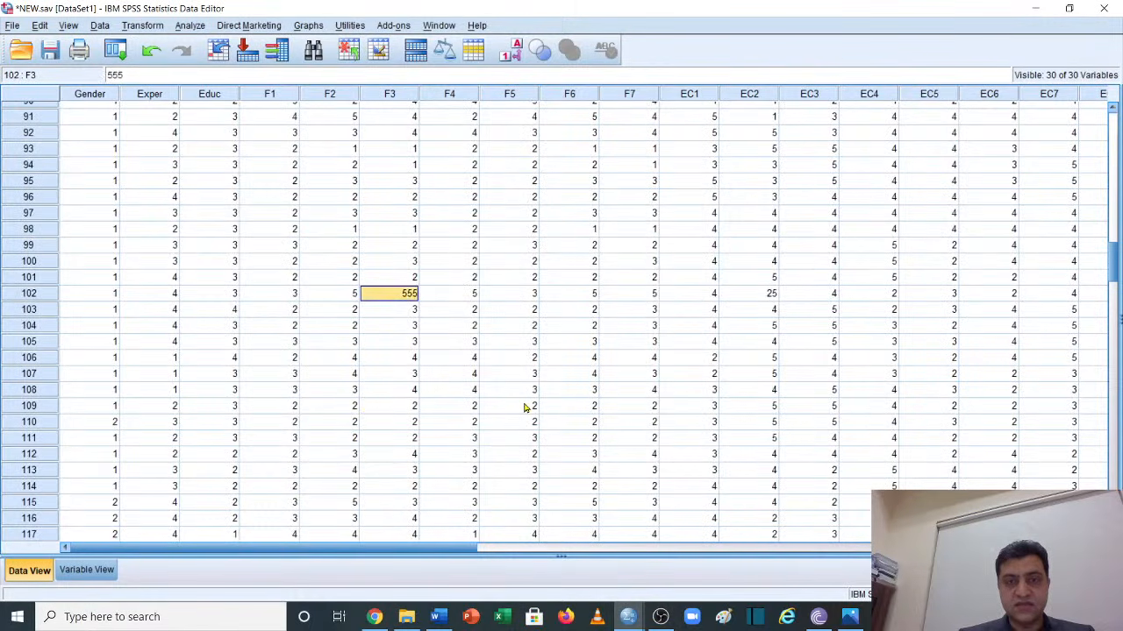
type("5")
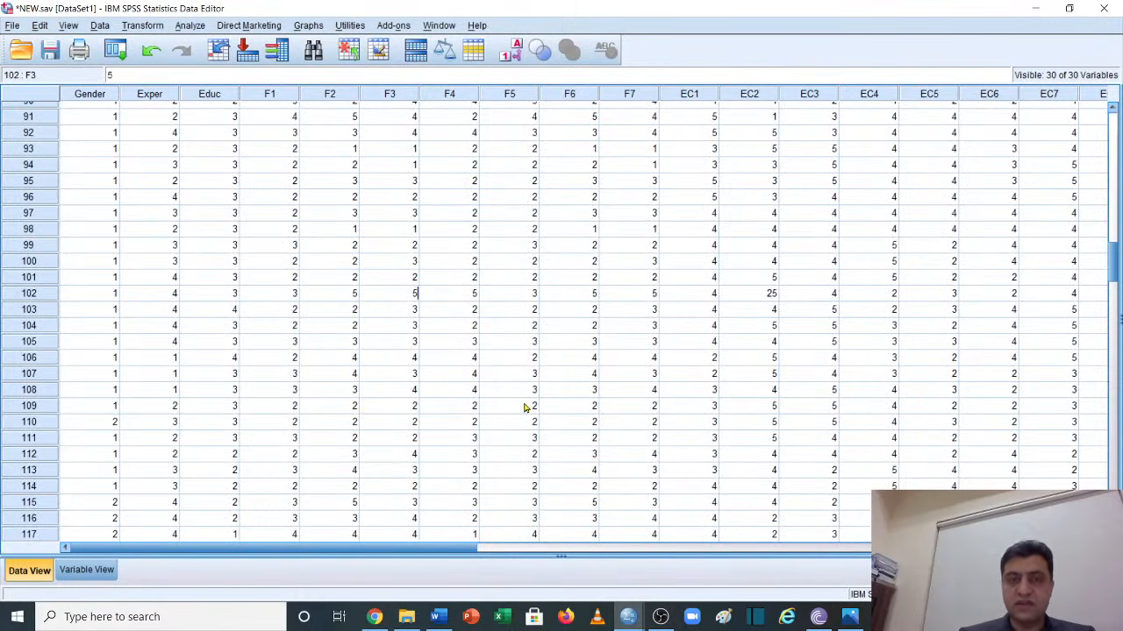
Correct the EC2 value of case 102 to 2 and save the dataset
left_click(763, 299)
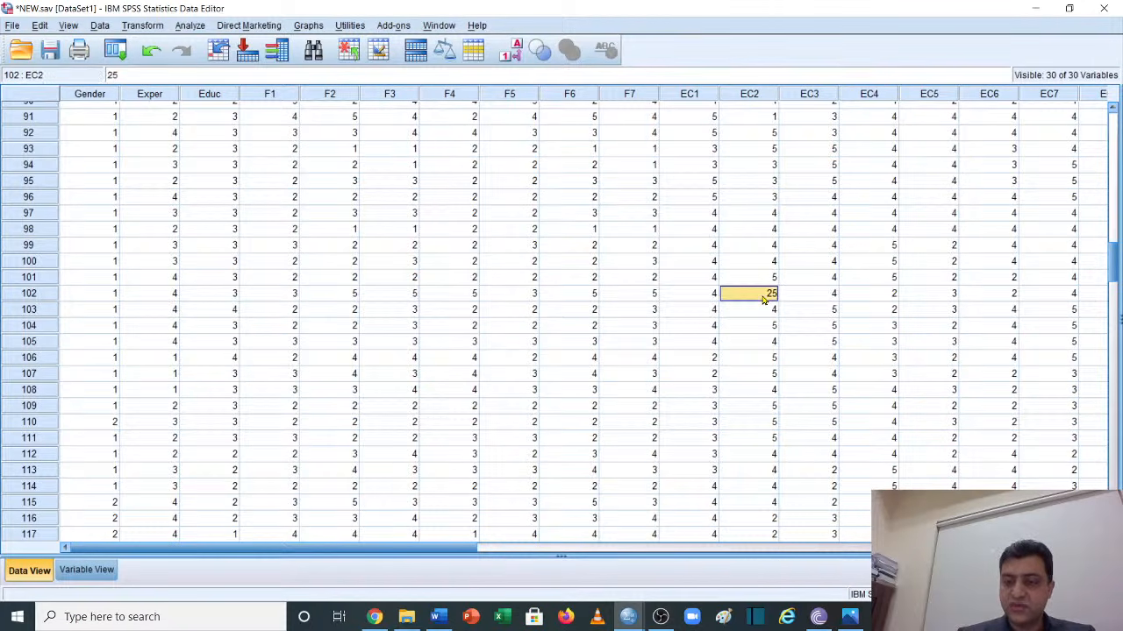
key("BackSpace")
scroll(763, 301, "down", 14)
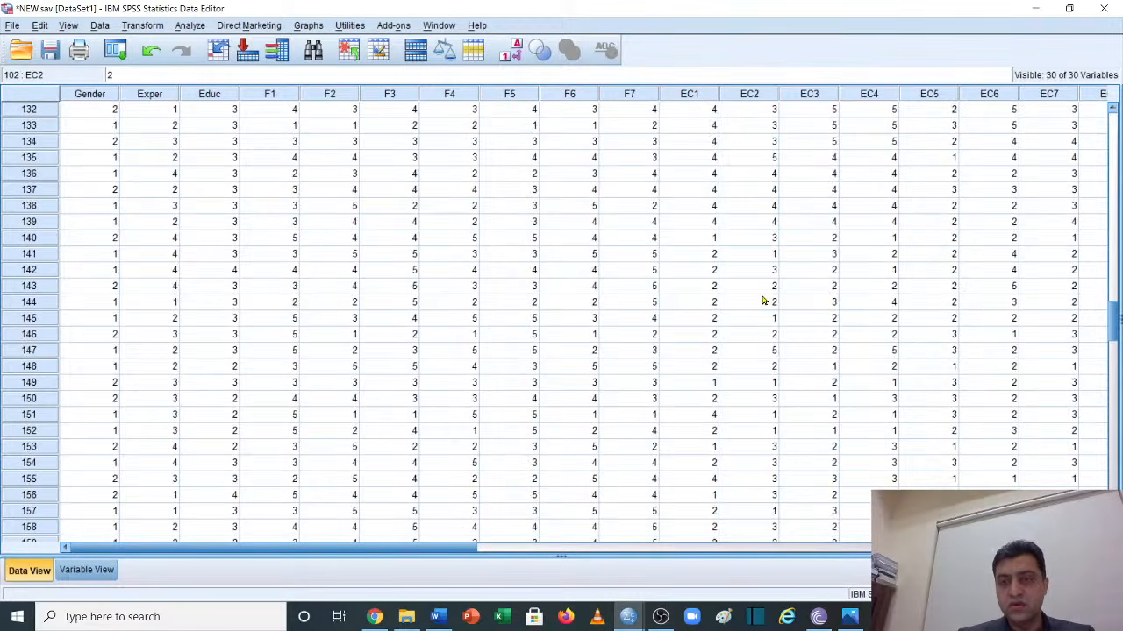
scroll(763, 300, "down", 20)
scroll(763, 300, "up", 20)
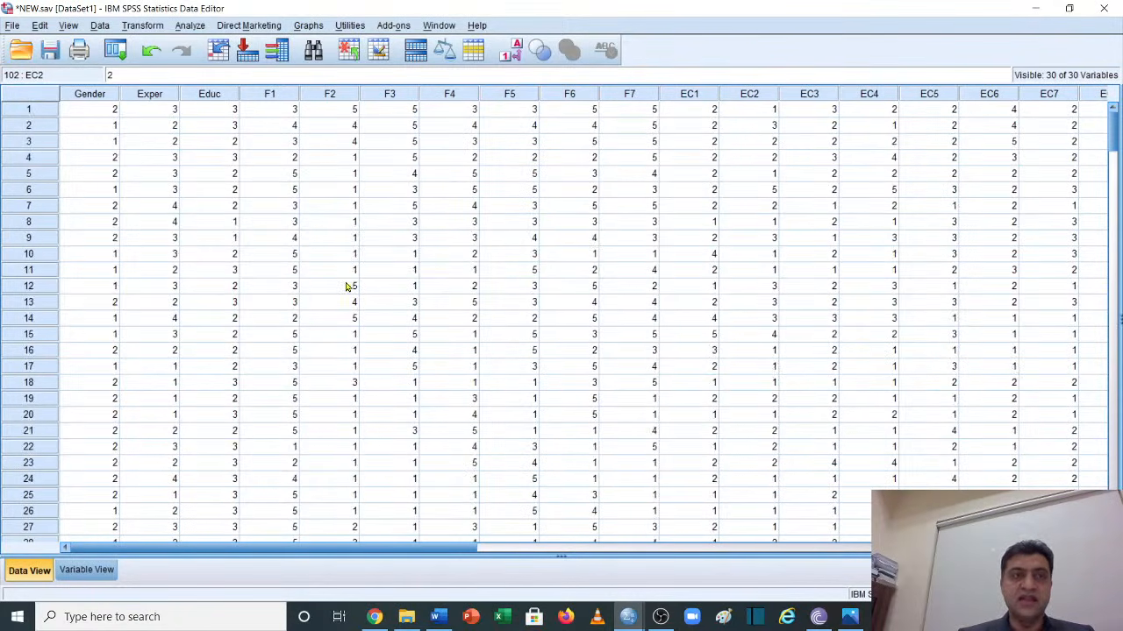
left_click(50, 50)
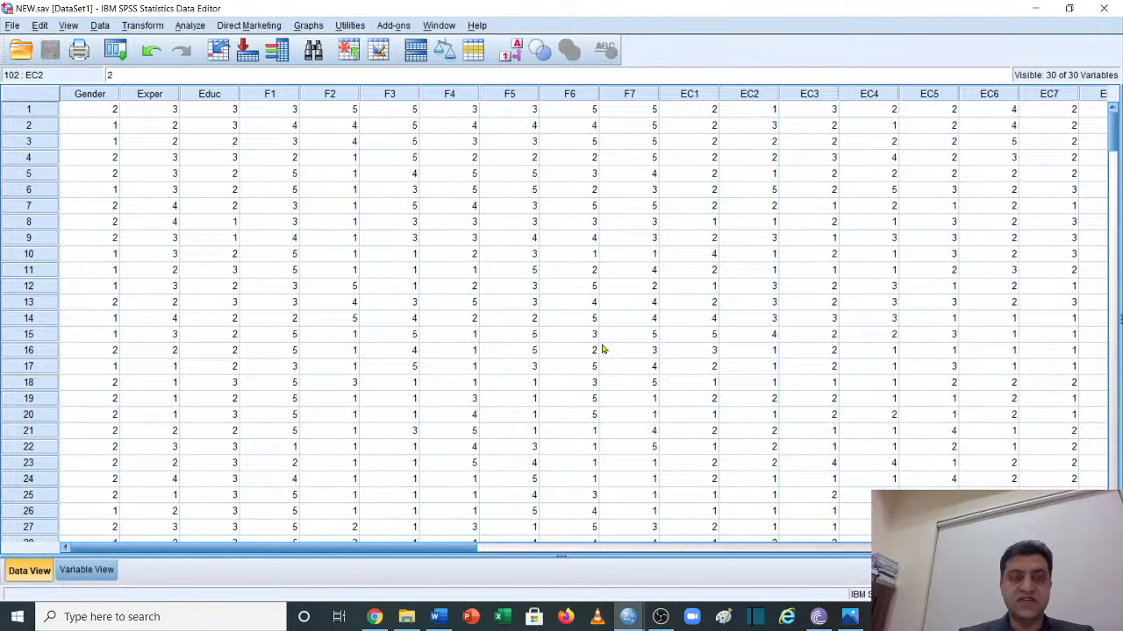
scroll(601, 349, "down", 10)
scroll(602, 349, "up", 10)
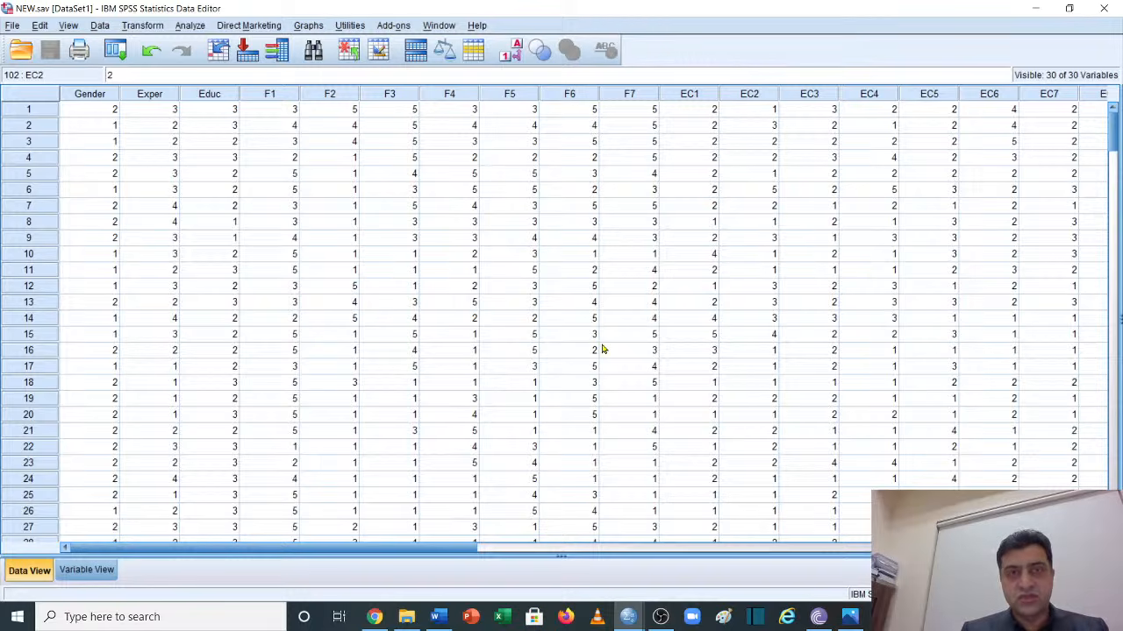
scroll(602, 349, "down", 20)
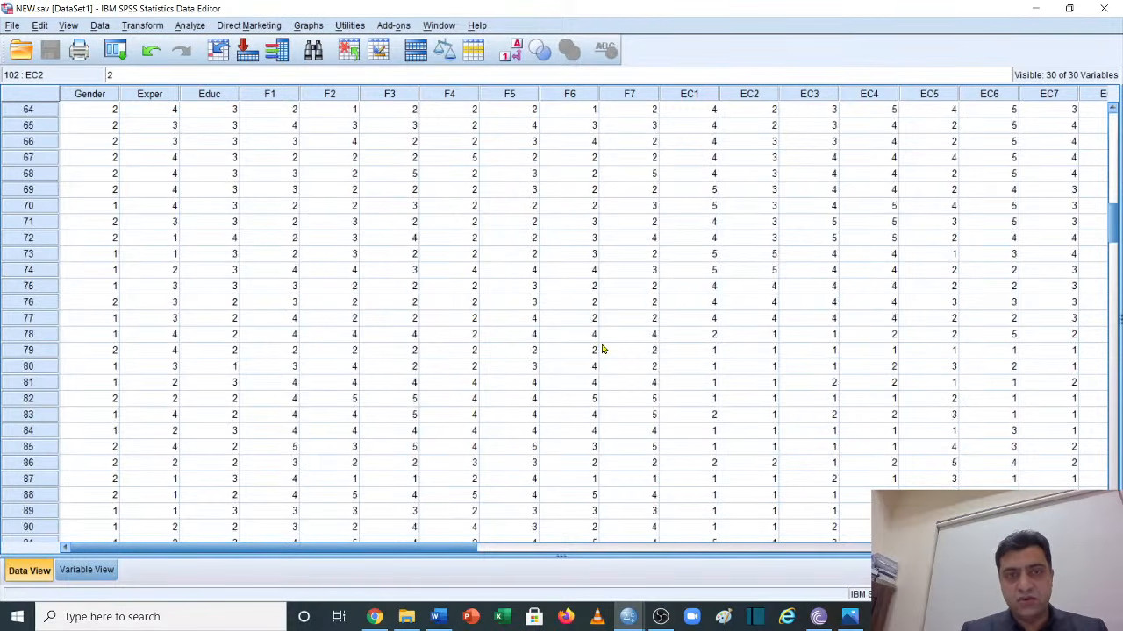
scroll(602, 349, "up", 20)
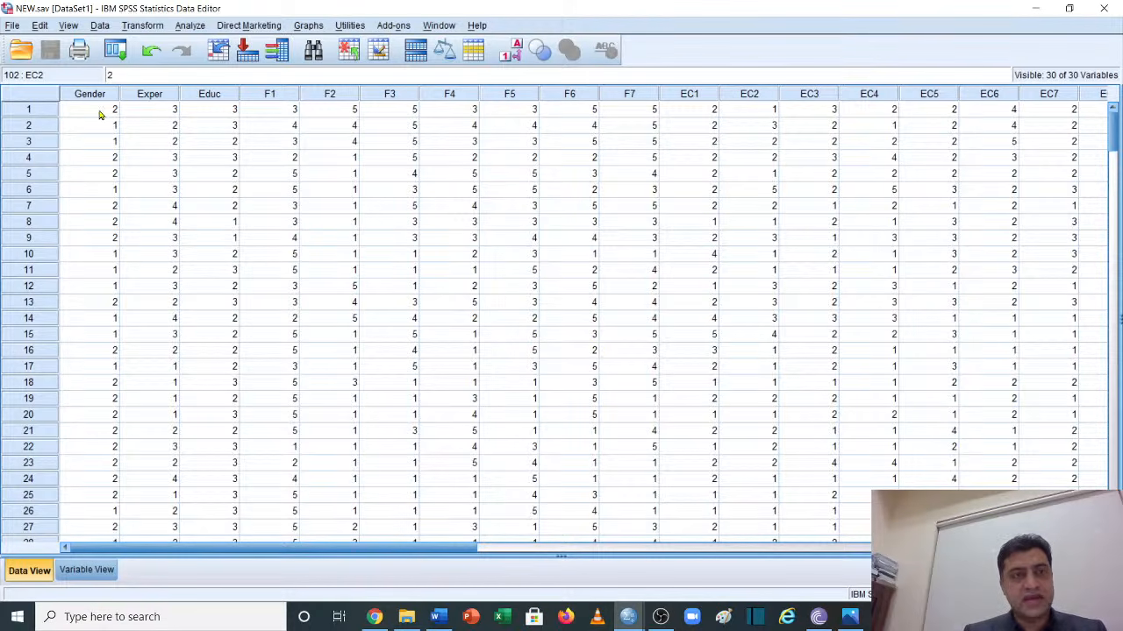
Highlight the Gender, Exper and Educ values of the first 23 cases to review the demographic variables
left_click_drag(101, 114, 217, 474)
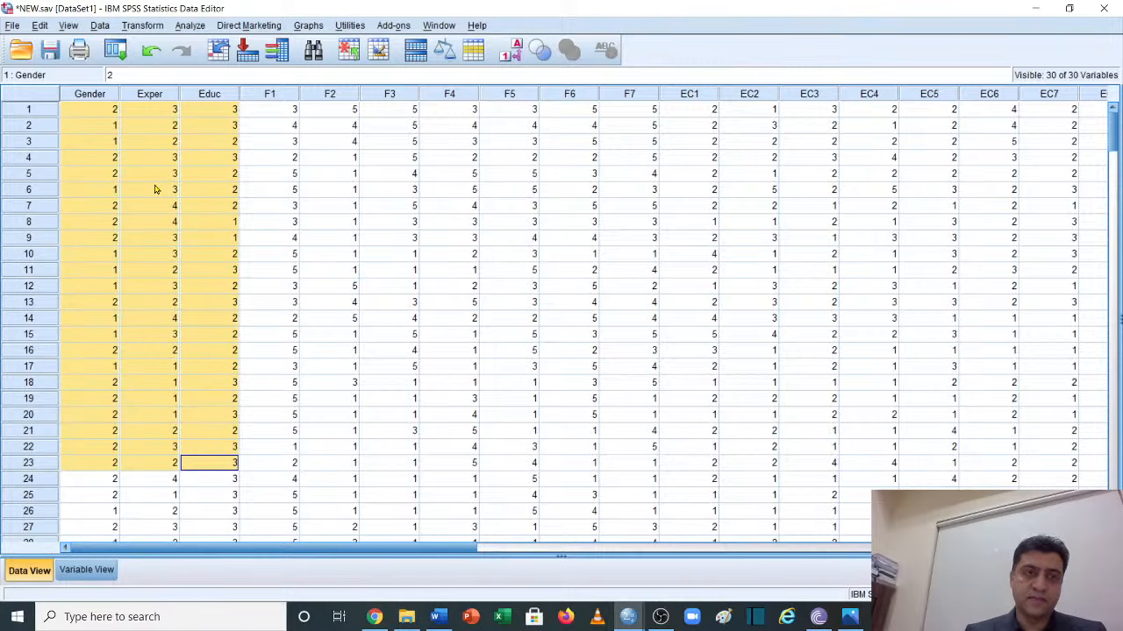
scroll(153, 189, "down", 5)
scroll(153, 188, "up", 5)
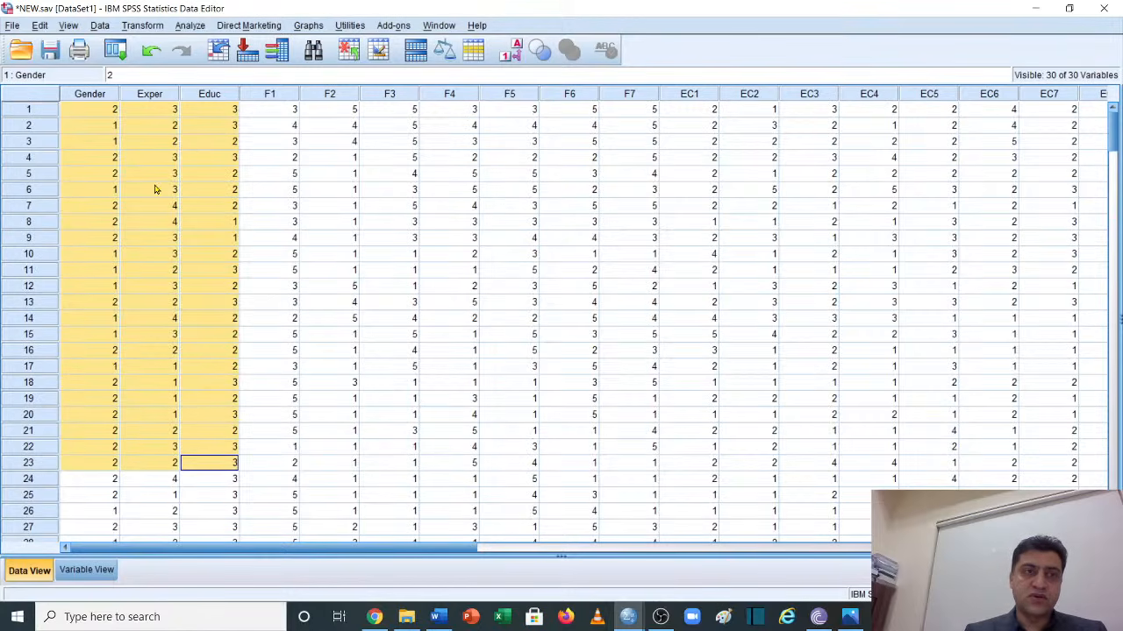
left_click(209, 161)
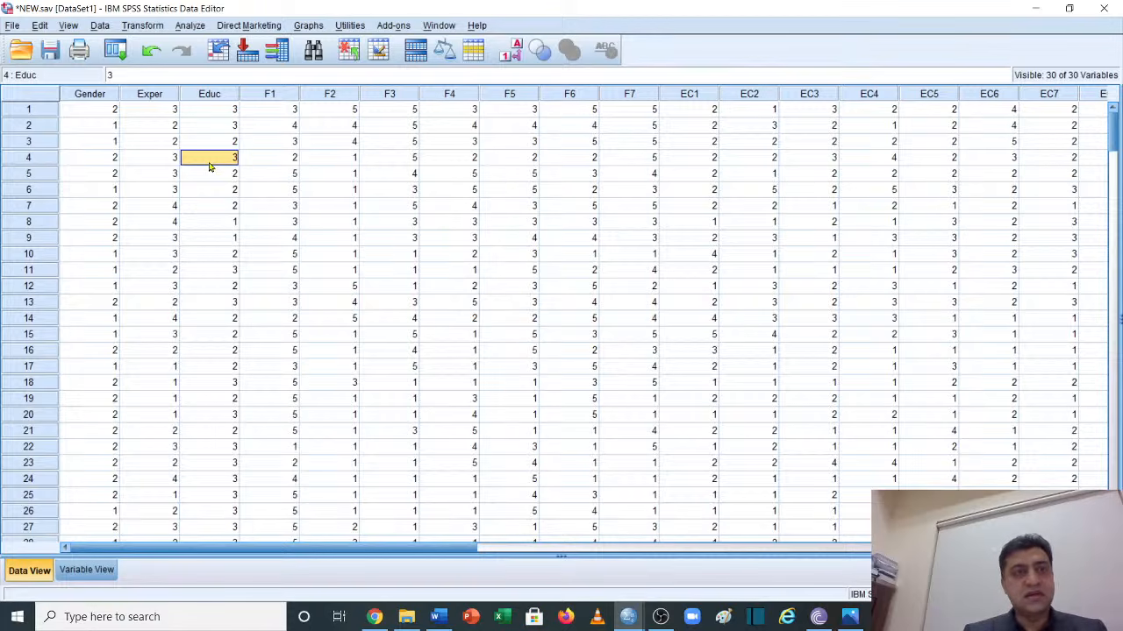
left_click(191, 27)
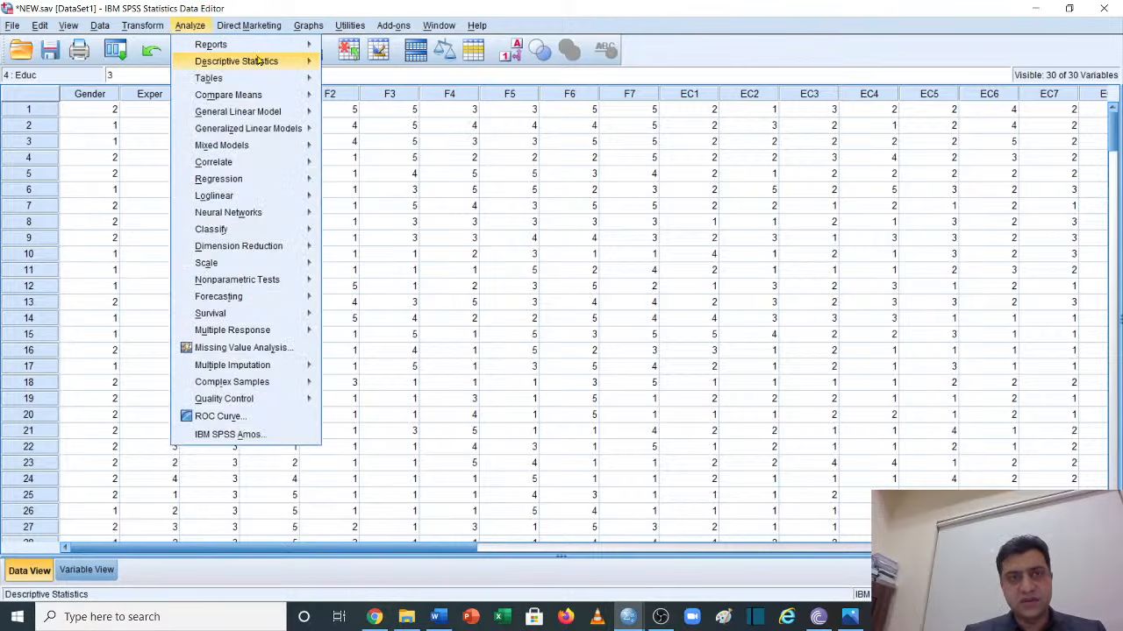
mouse_move(257, 60)
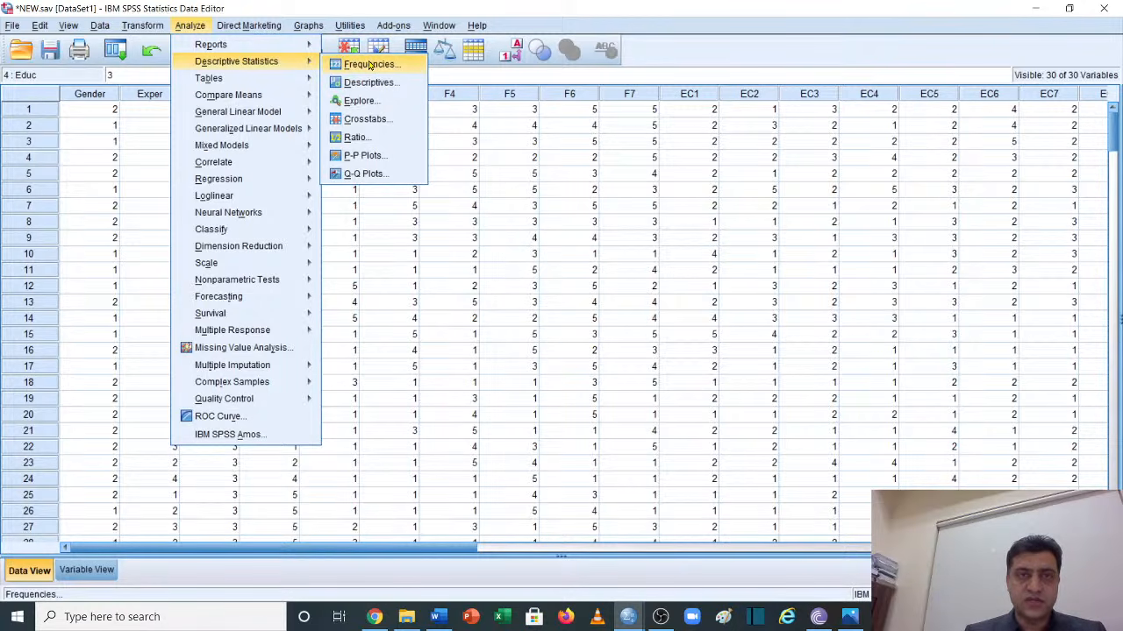
left_click(688, 43)
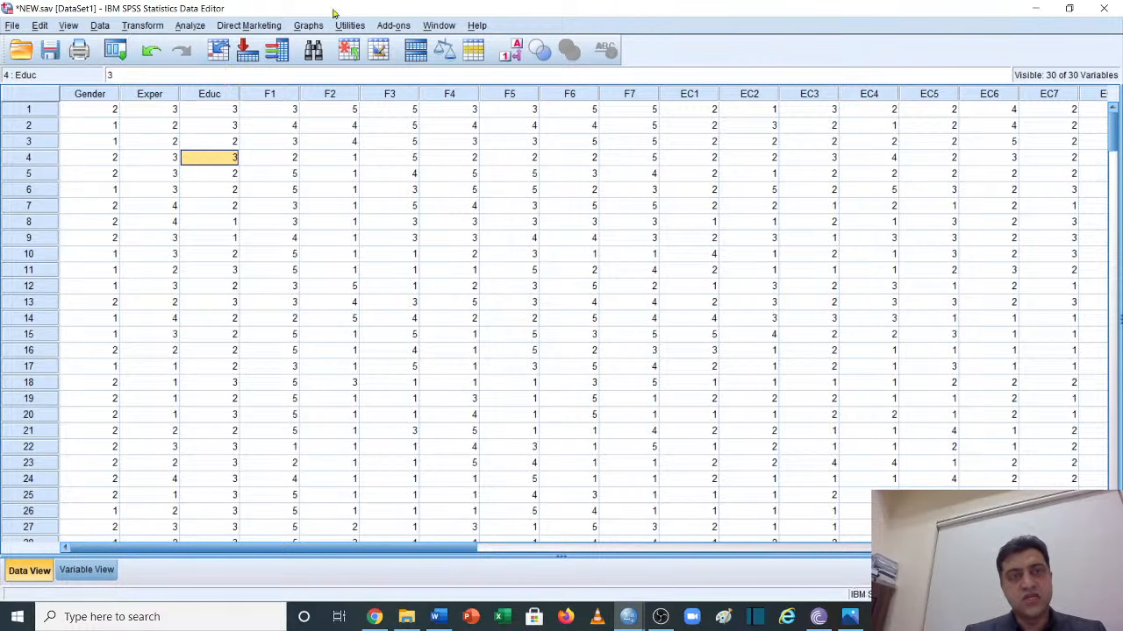
Reset the Frequencies setup and choose only Gender, Exper and Educ as the variables to analyse
left_click(117, 50)
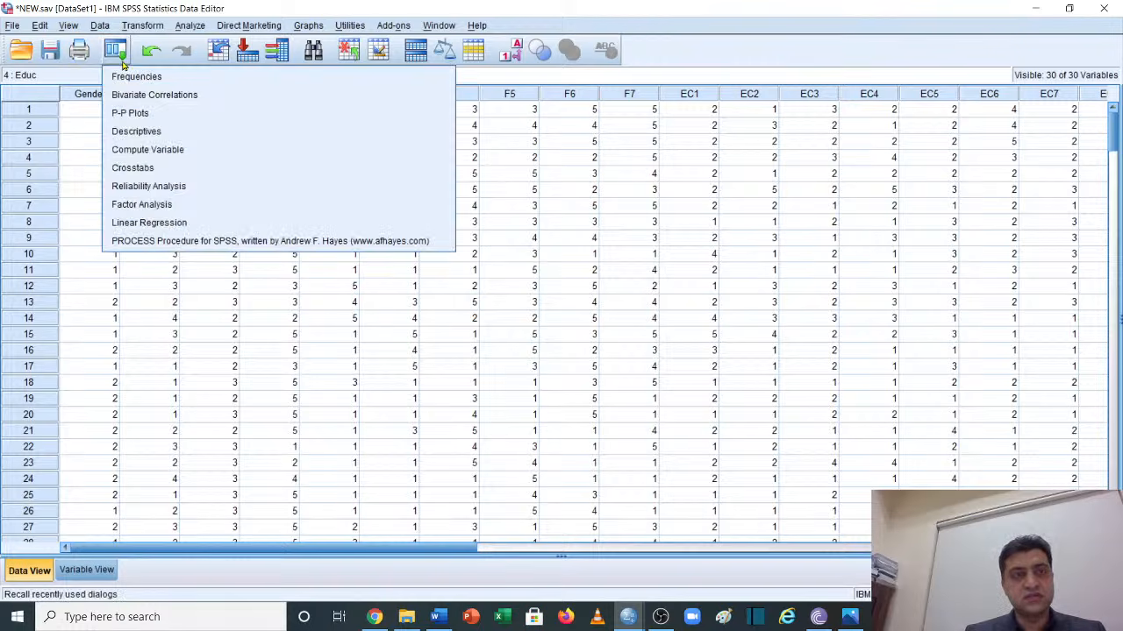
left_click(241, 80)
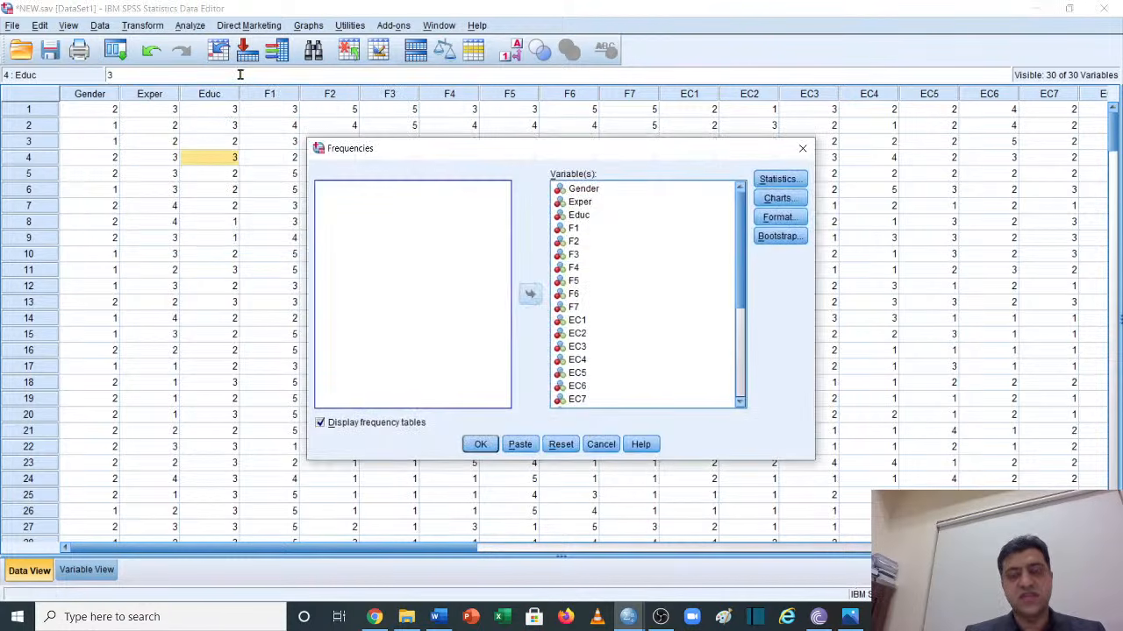
left_click(690, 311)
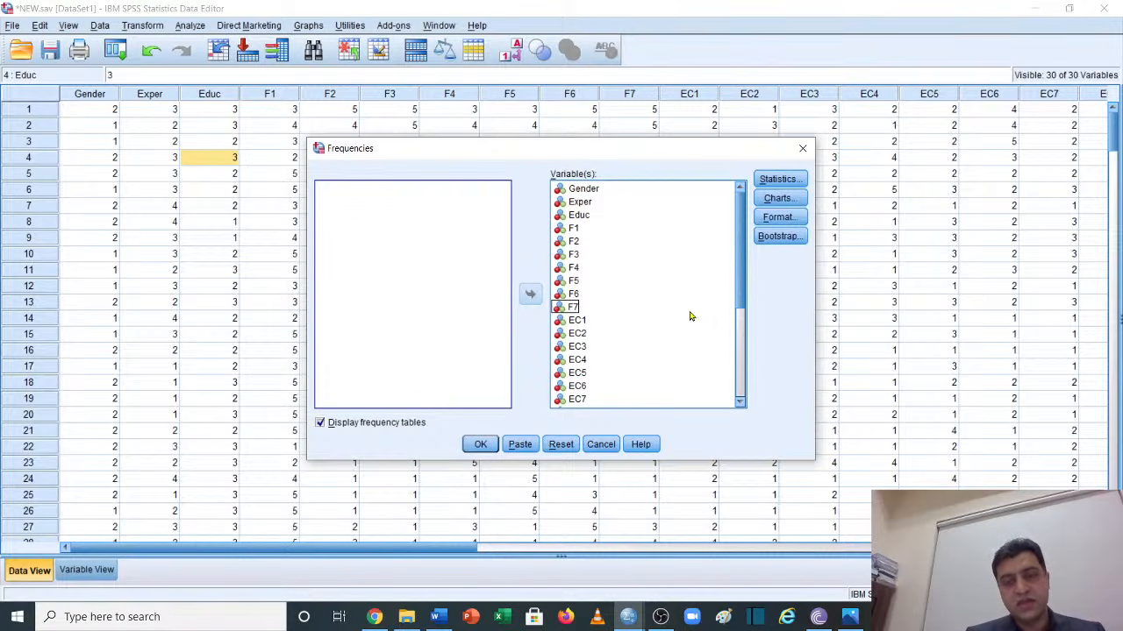
left_click(592, 227)
left_click_drag(741, 244, 726, 216)
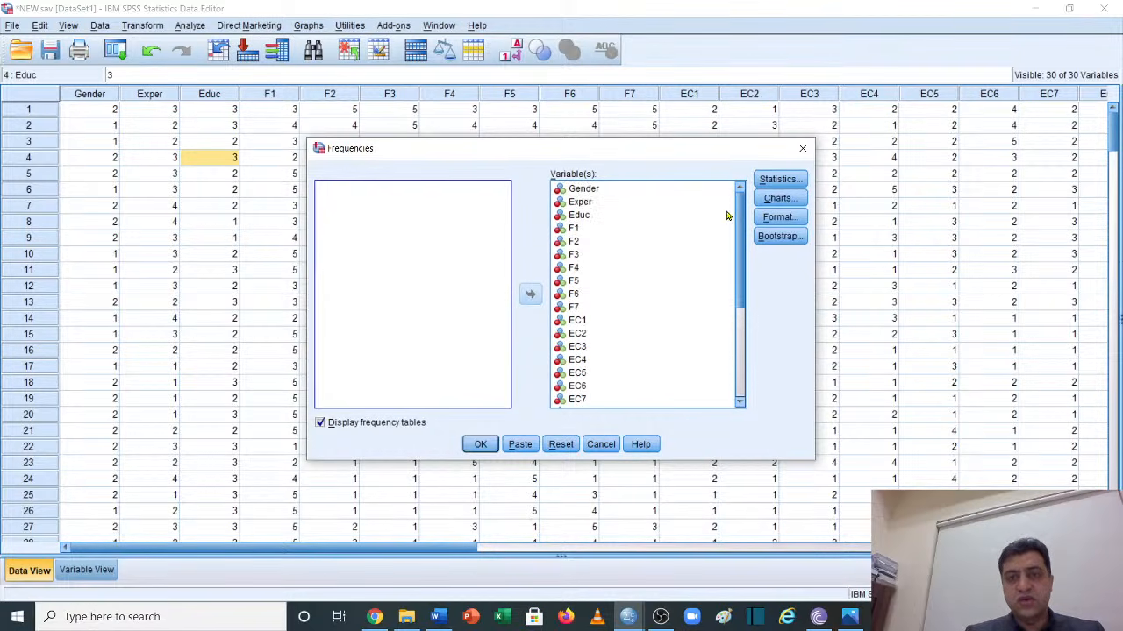
left_click(582, 229)
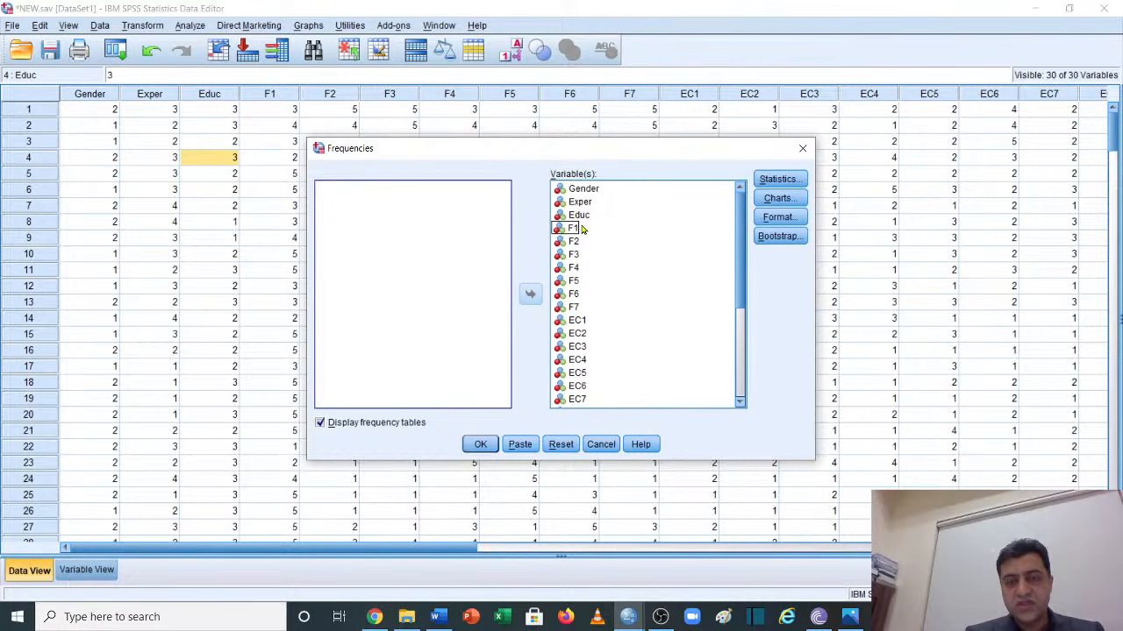
left_click(561, 445)
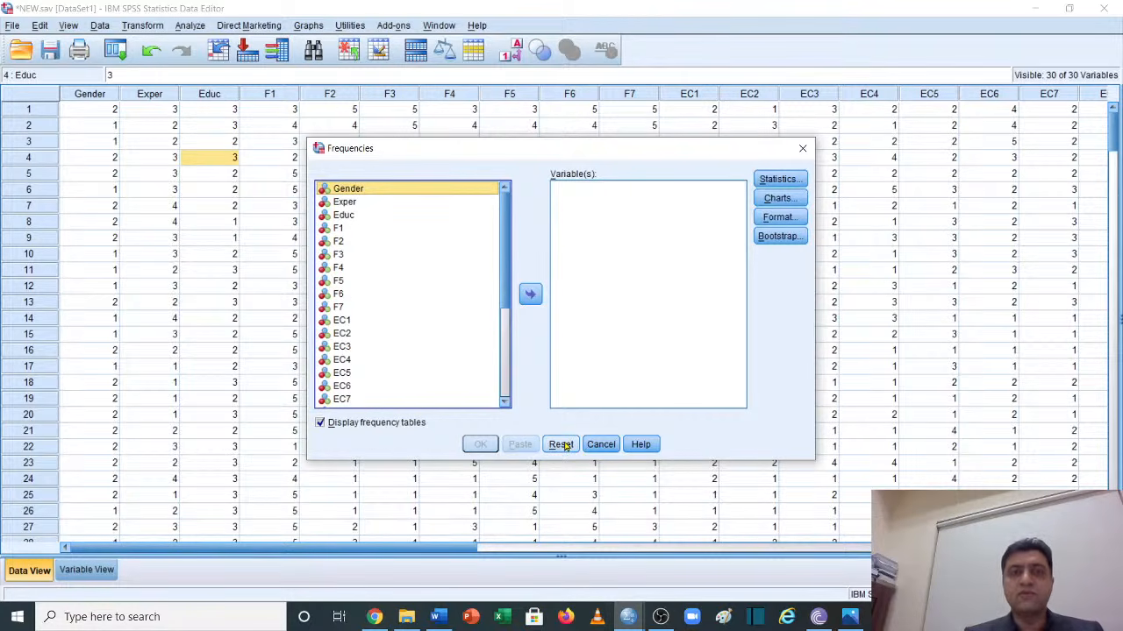
left_click(377, 222, "shift")
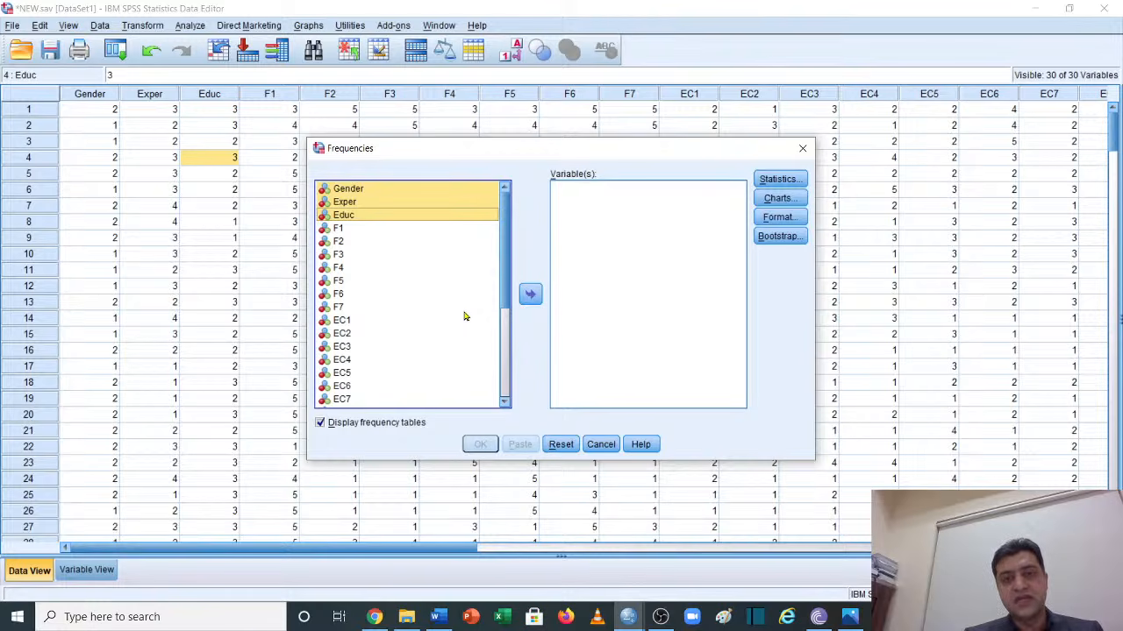
left_click(530, 295)
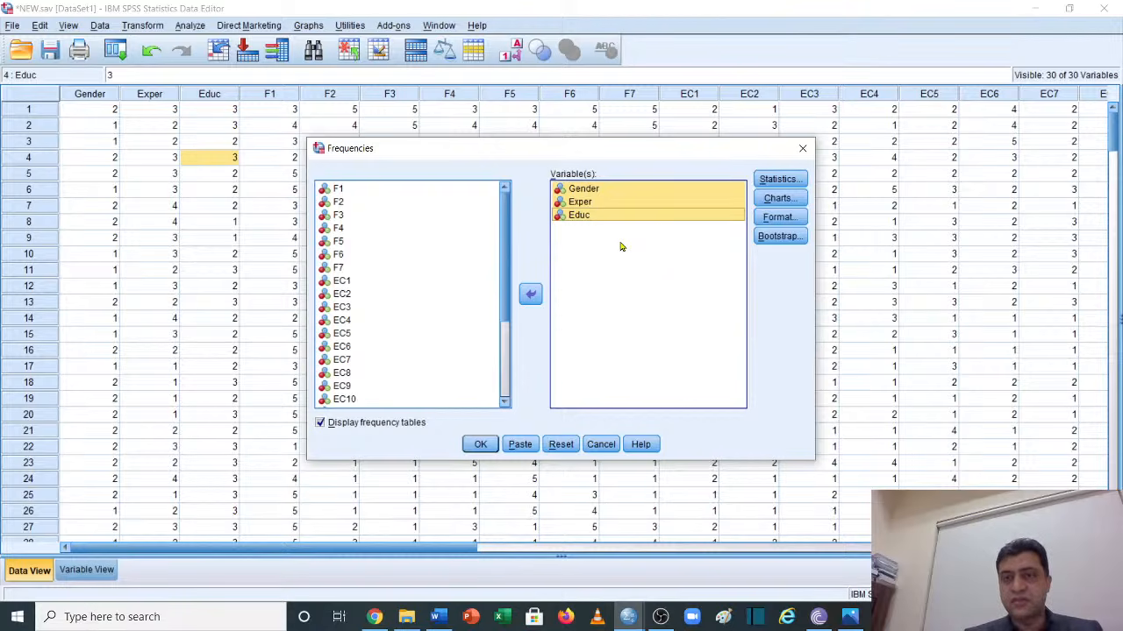
Add pie charts showing frequencies to the Gender, Exper and Educ analysis and run it
left_click(802, 199)
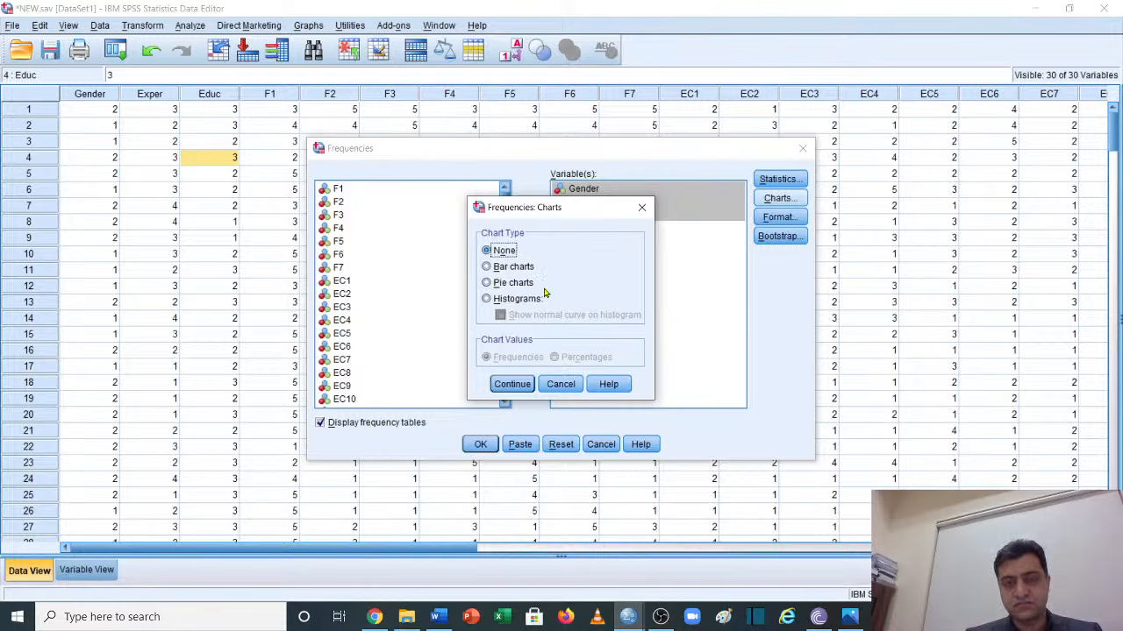
left_click(490, 283)
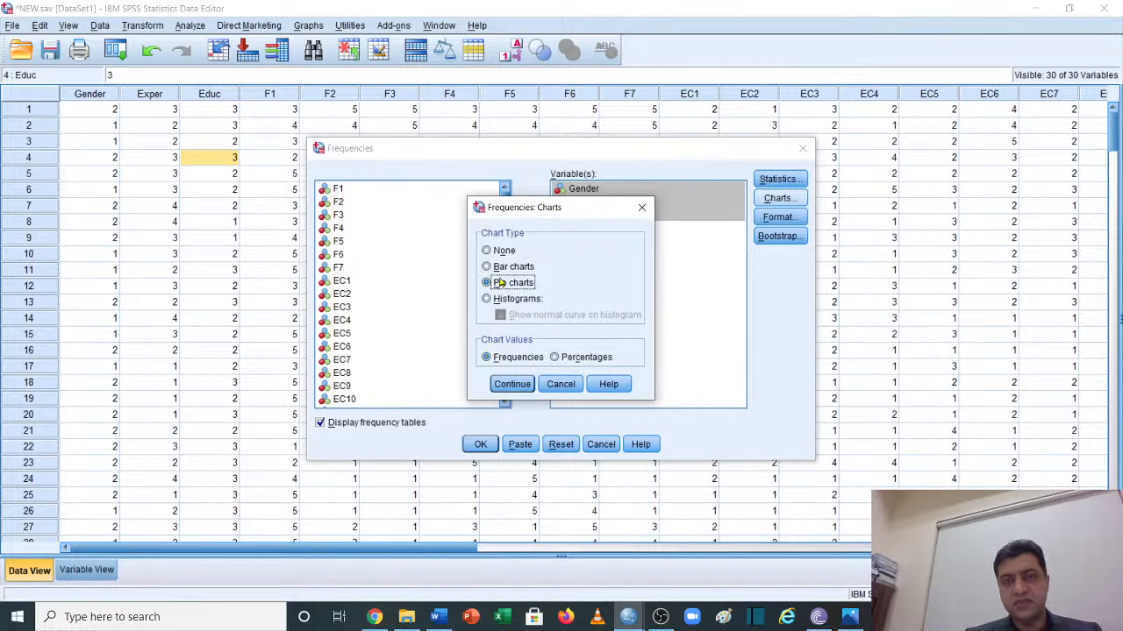
left_click_drag(605, 211, 853, 261)
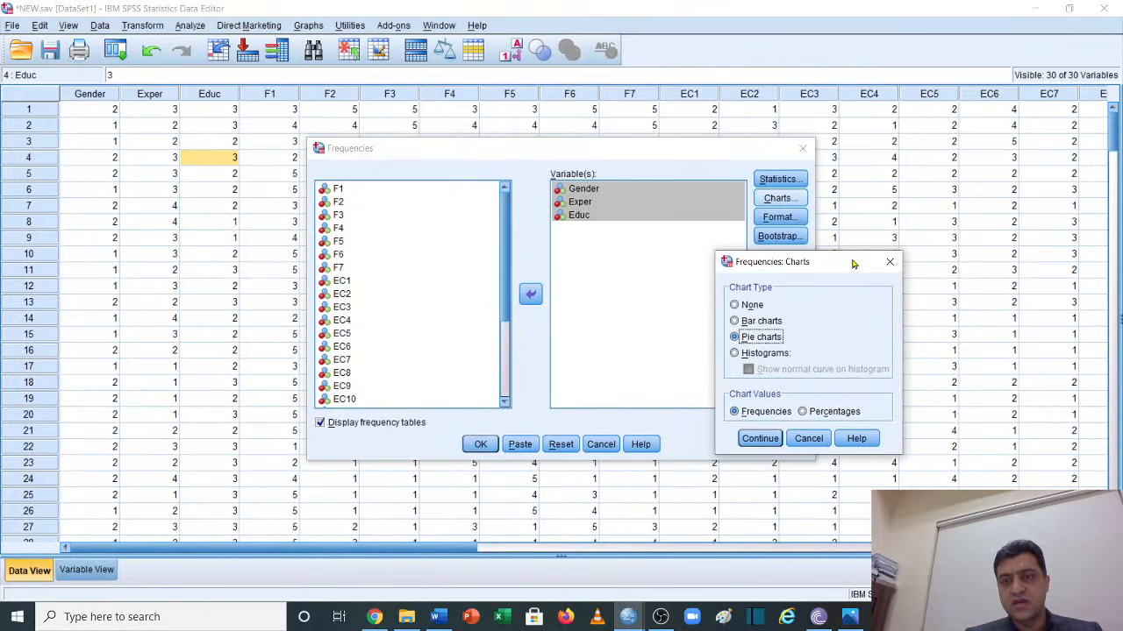
left_click(759, 439)
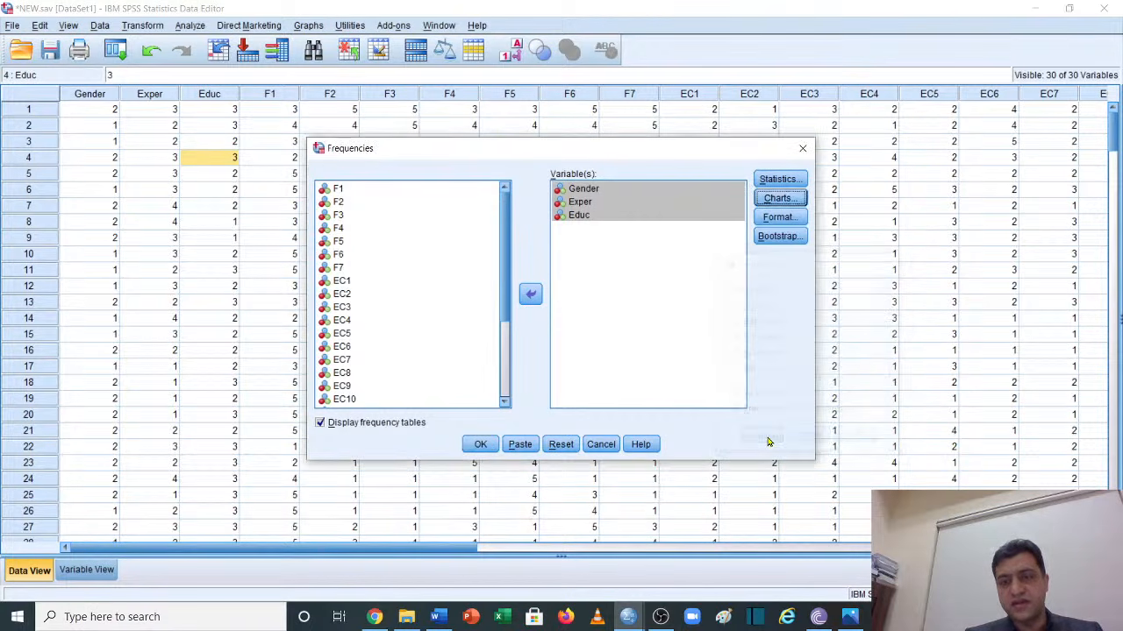
left_click(649, 320)
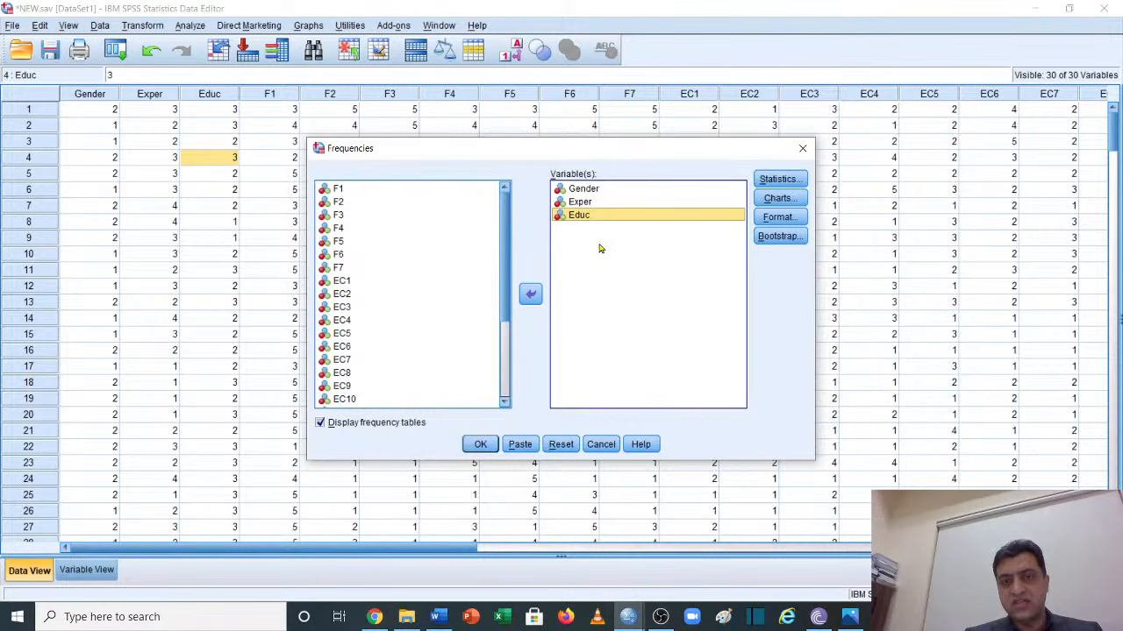
left_click(481, 445)
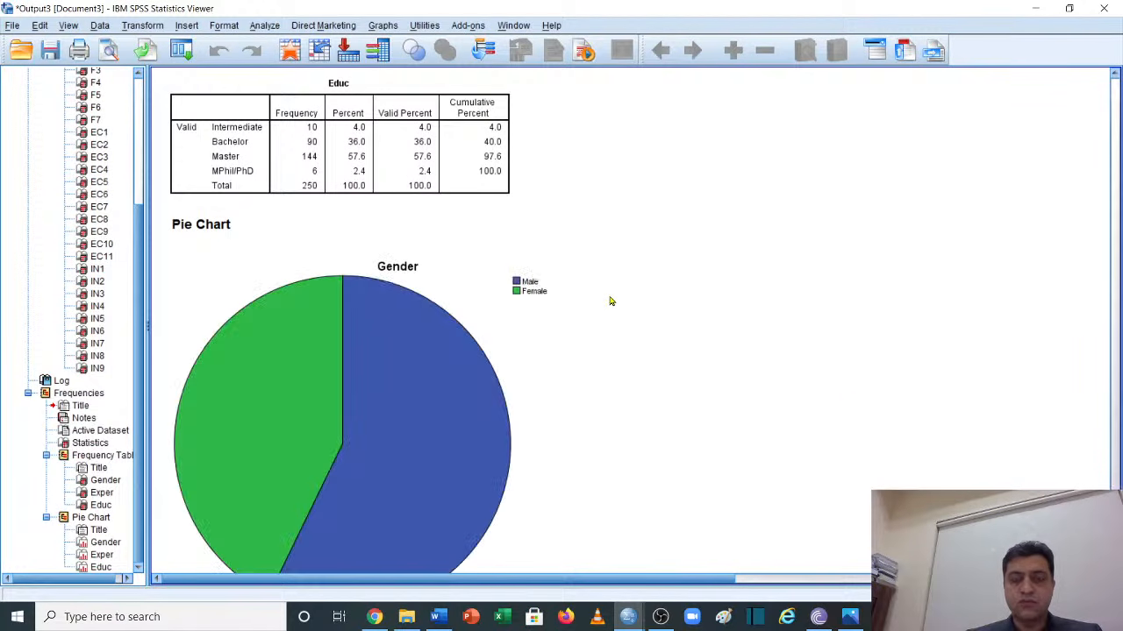
Close the cluttered output document without saving it and rerun the same Frequencies analysis into a fresh output
left_click(1103, 8)
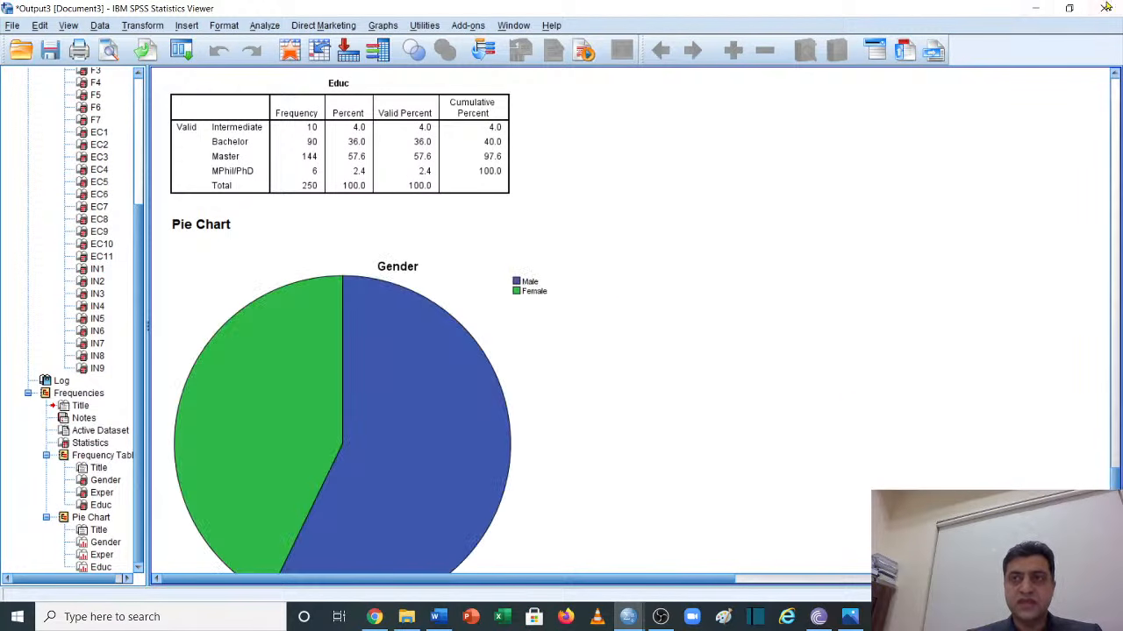
left_click(561, 327)
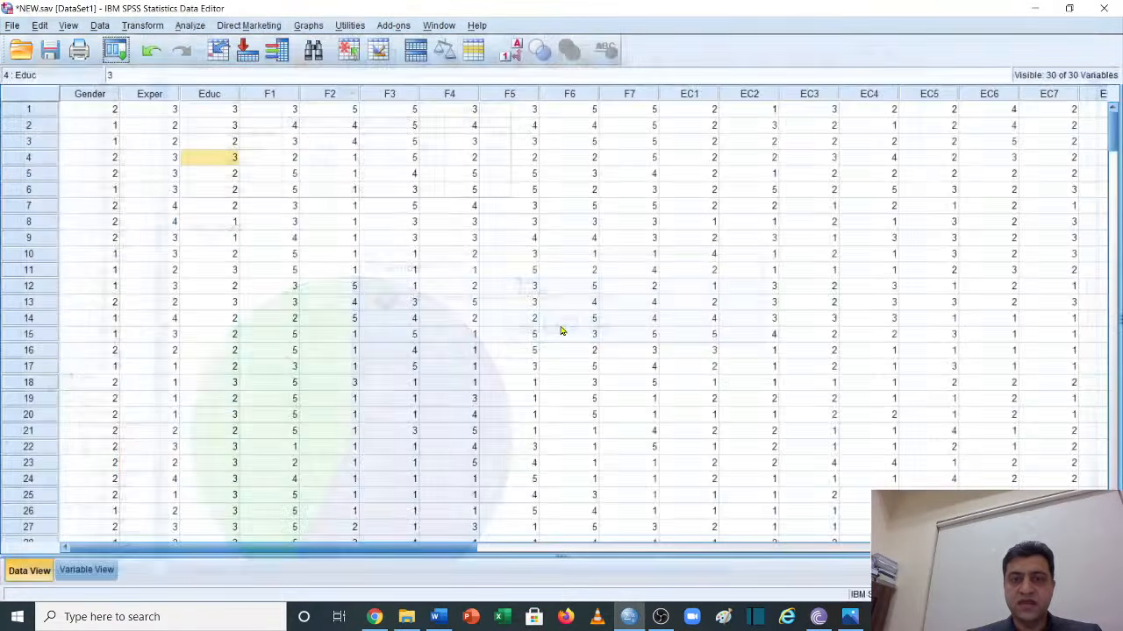
left_click(115, 50)
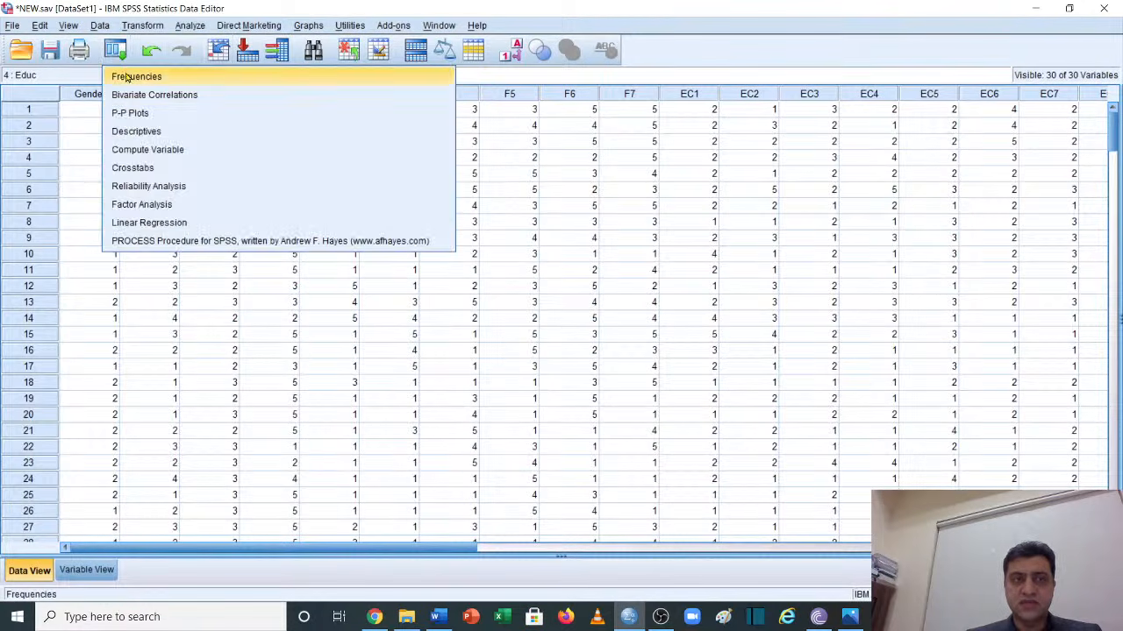
left_click(132, 75)
left_click(480, 444)
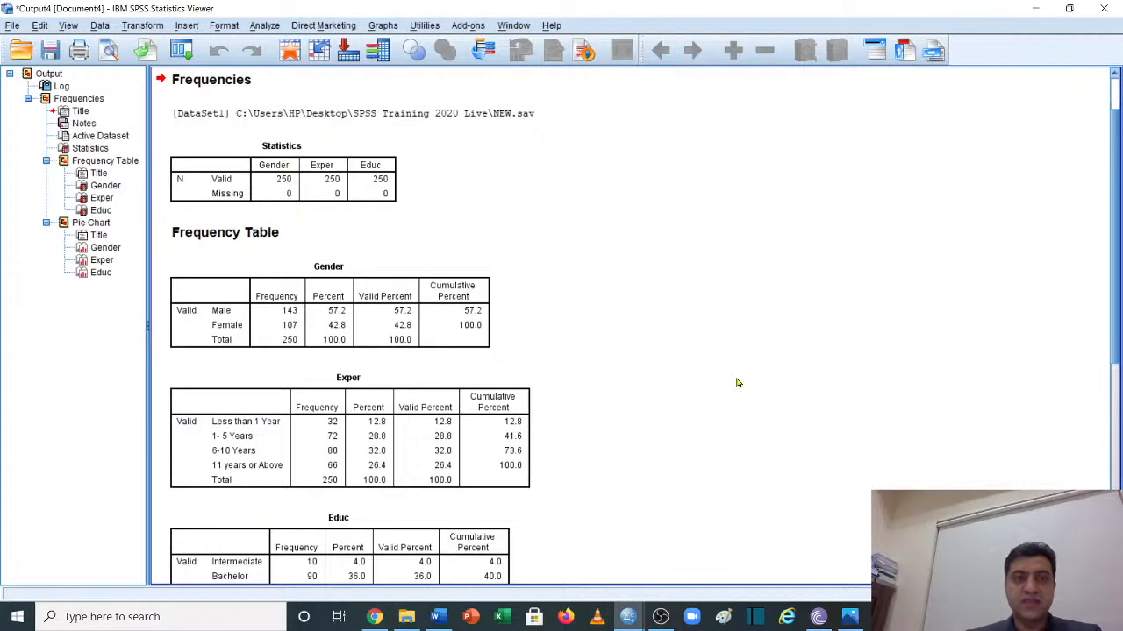
Examine the valid and missing counts and the frequency tables for Gender, Exper and Educ in the output
left_click(283, 176)
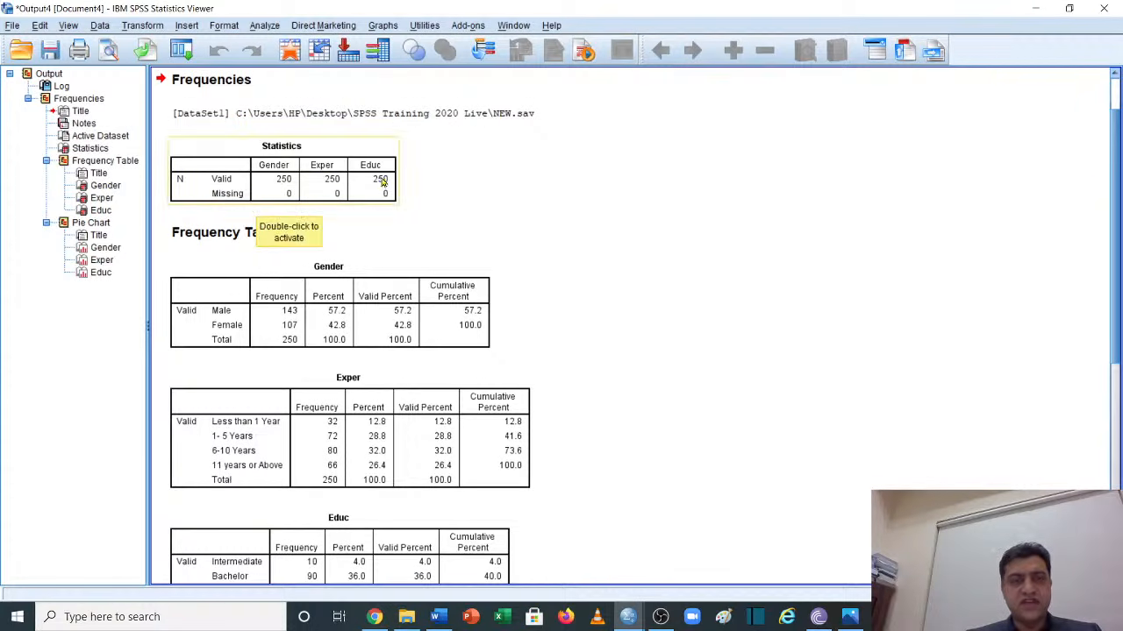
left_click(419, 195)
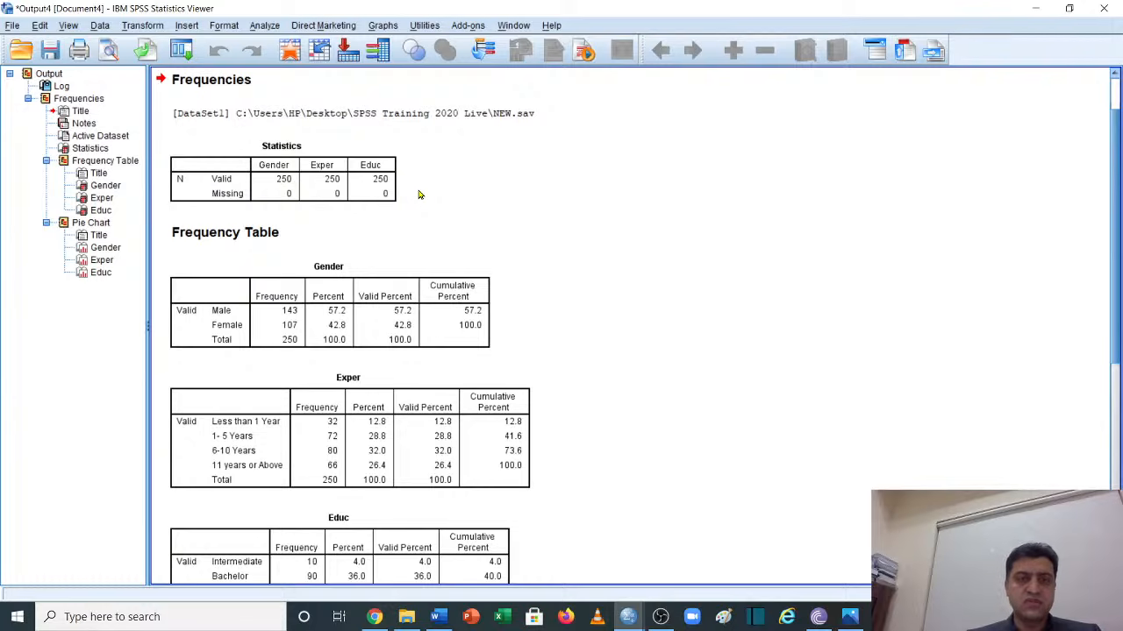
scroll(419, 195, "down", 2)
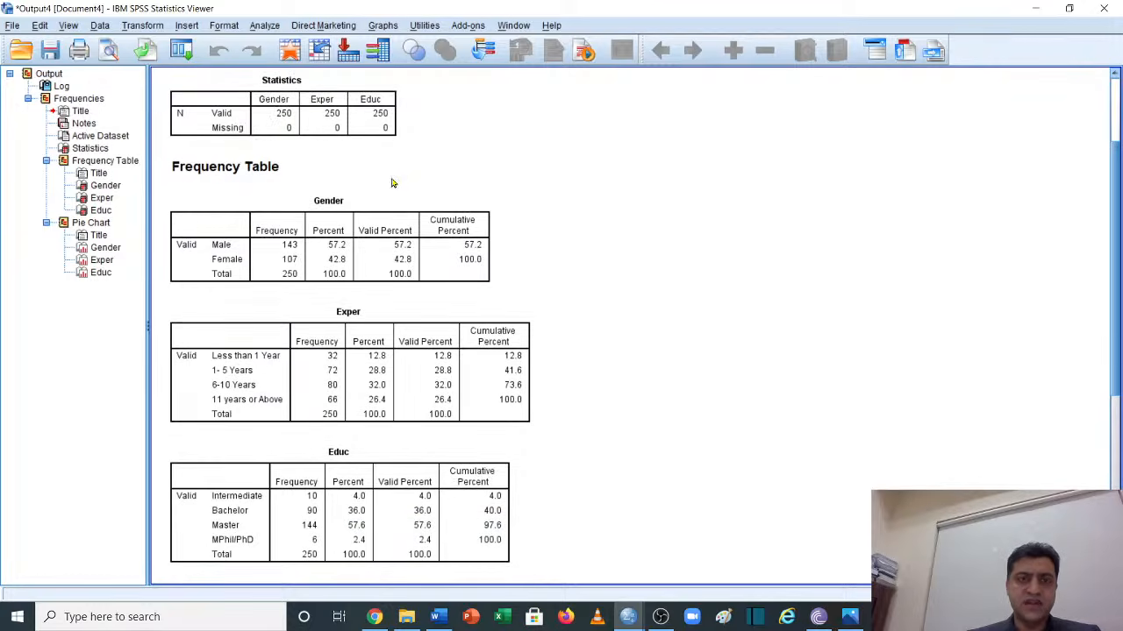
left_click(386, 237)
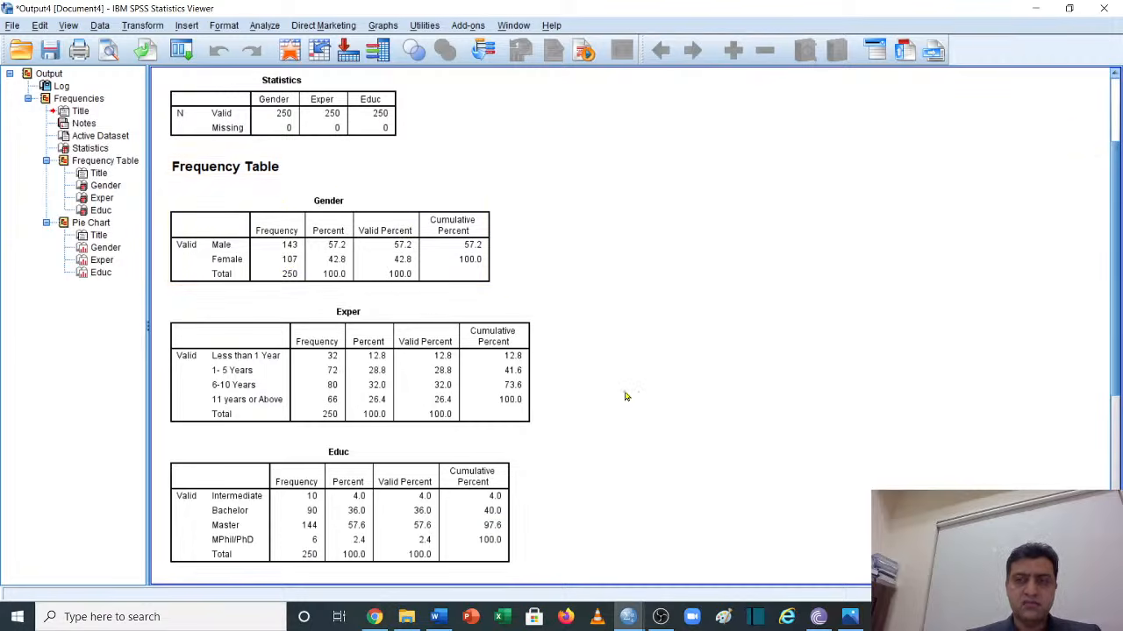
scroll(626, 397, "down", 2)
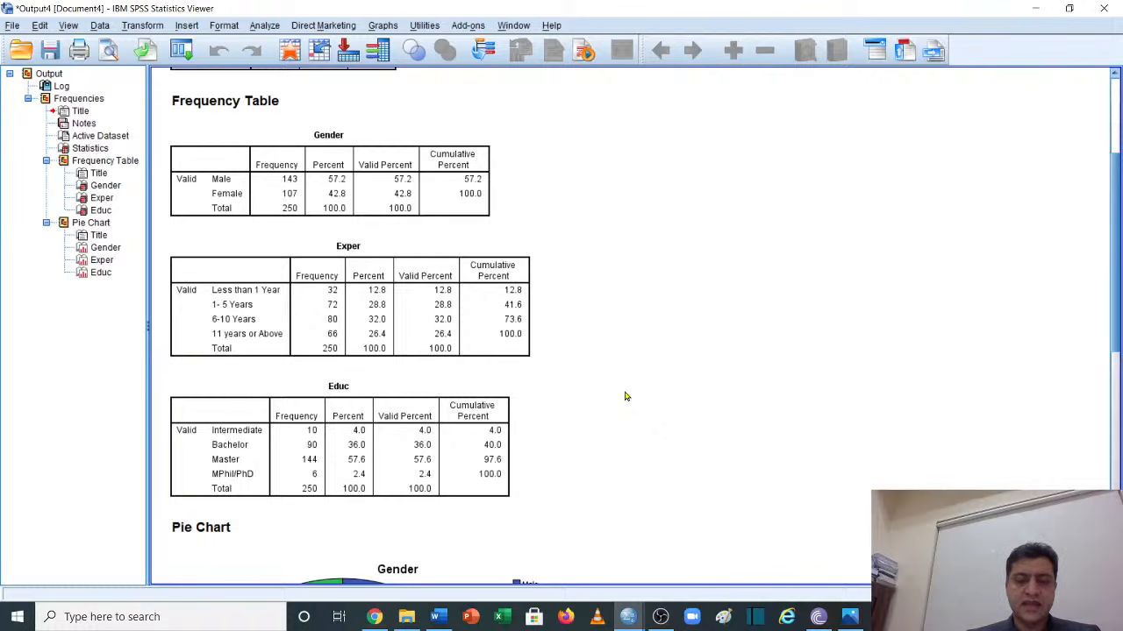
scroll(625, 397, "down", 20)
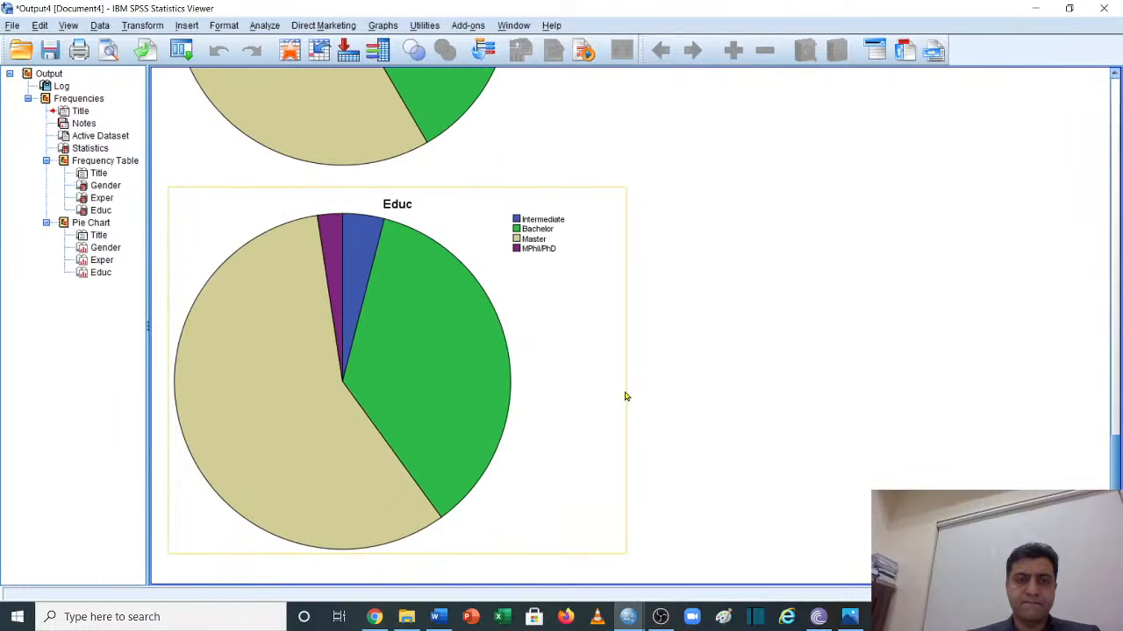
scroll(625, 397, "up", 20)
scroll(625, 396, "down", 2)
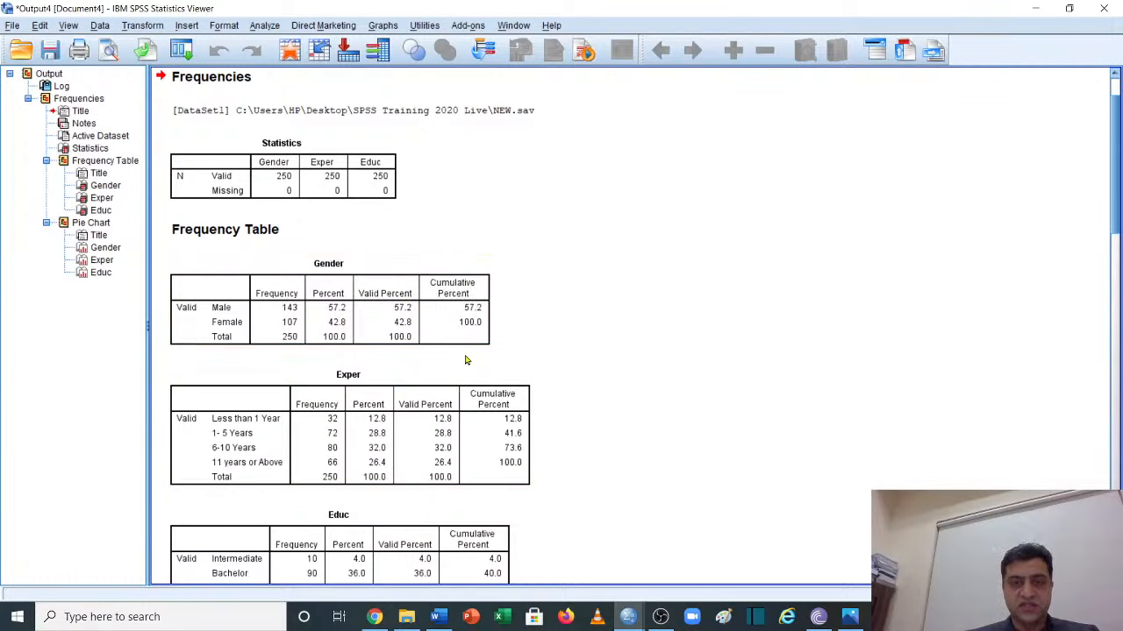
scroll(466, 360, "down", 3)
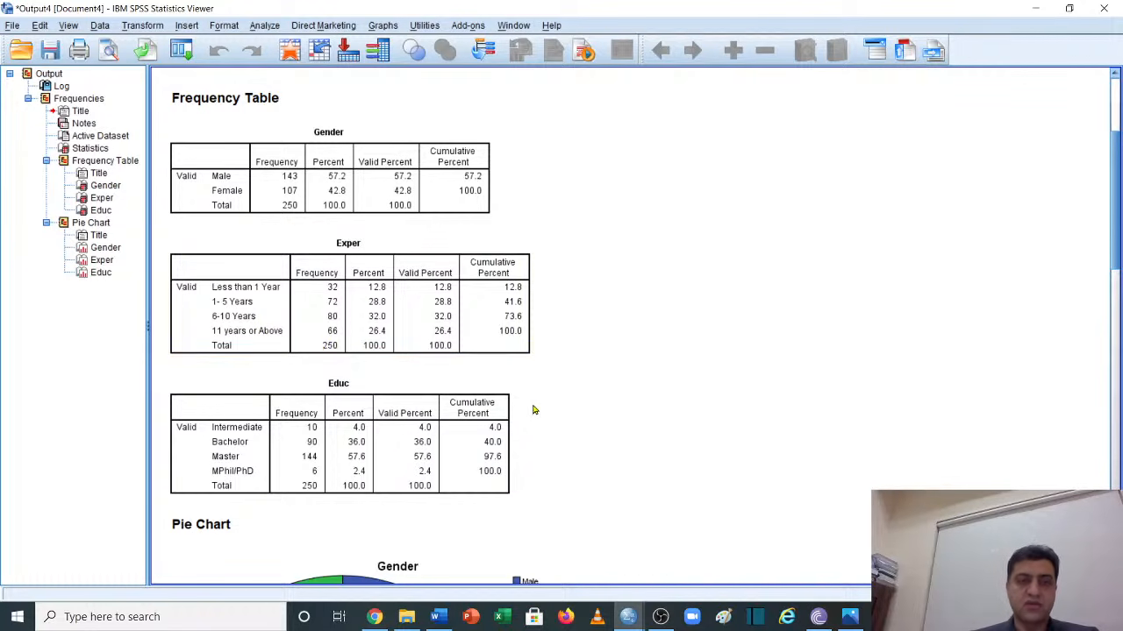
Examine the Gender, Exper and Educ pie charts and compare them with their frequency tables
scroll(534, 410, "down", 3)
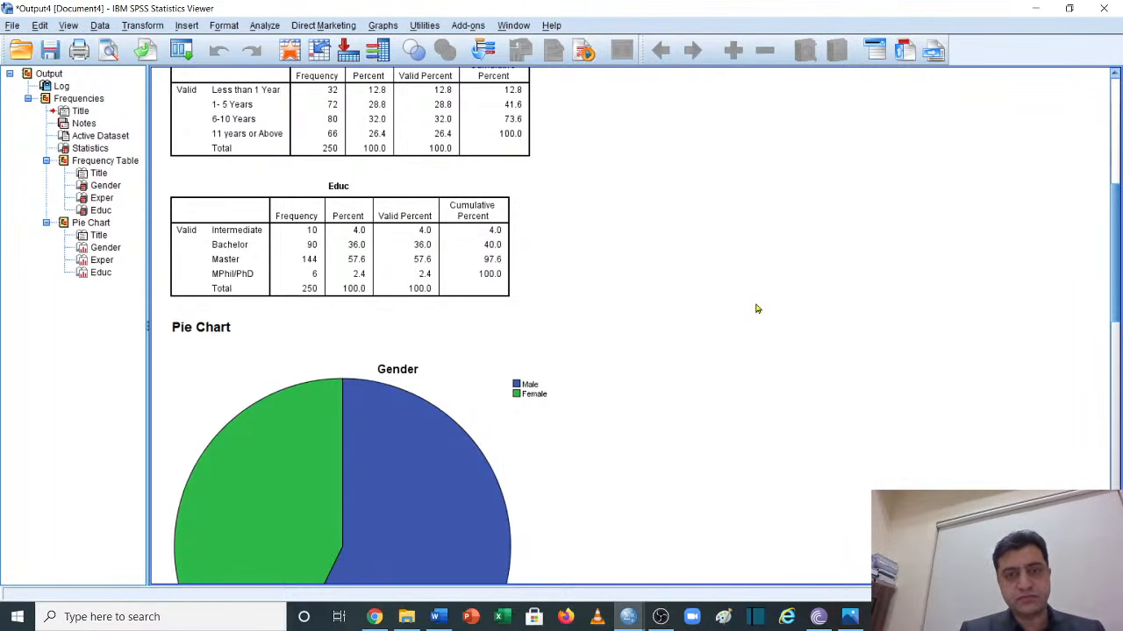
scroll(758, 309, "down", 3)
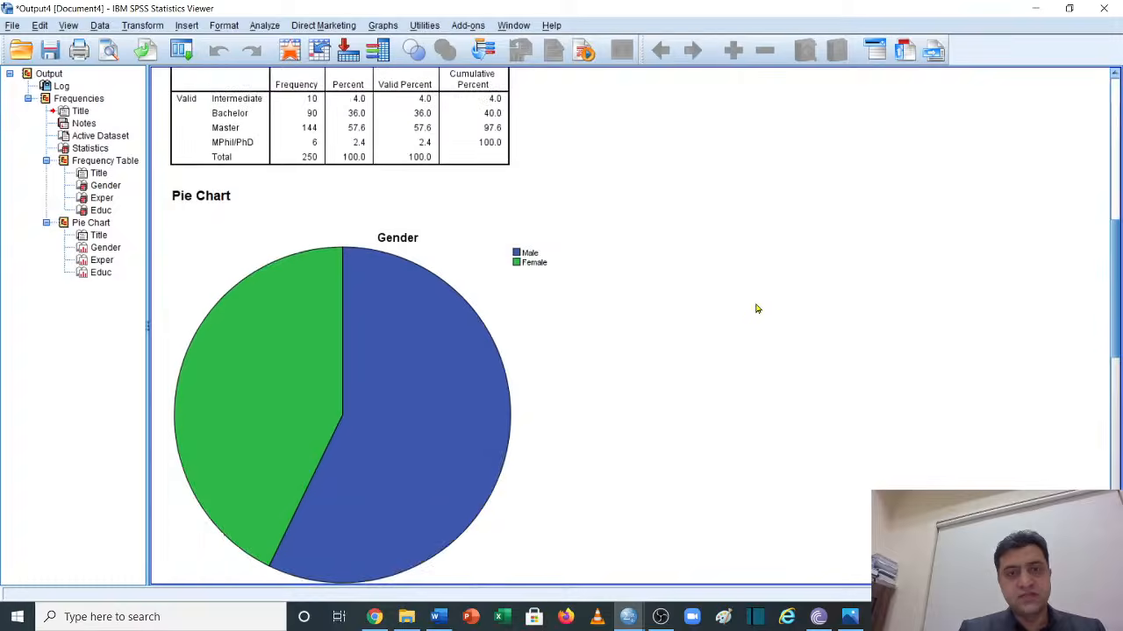
scroll(758, 309, "down", 2)
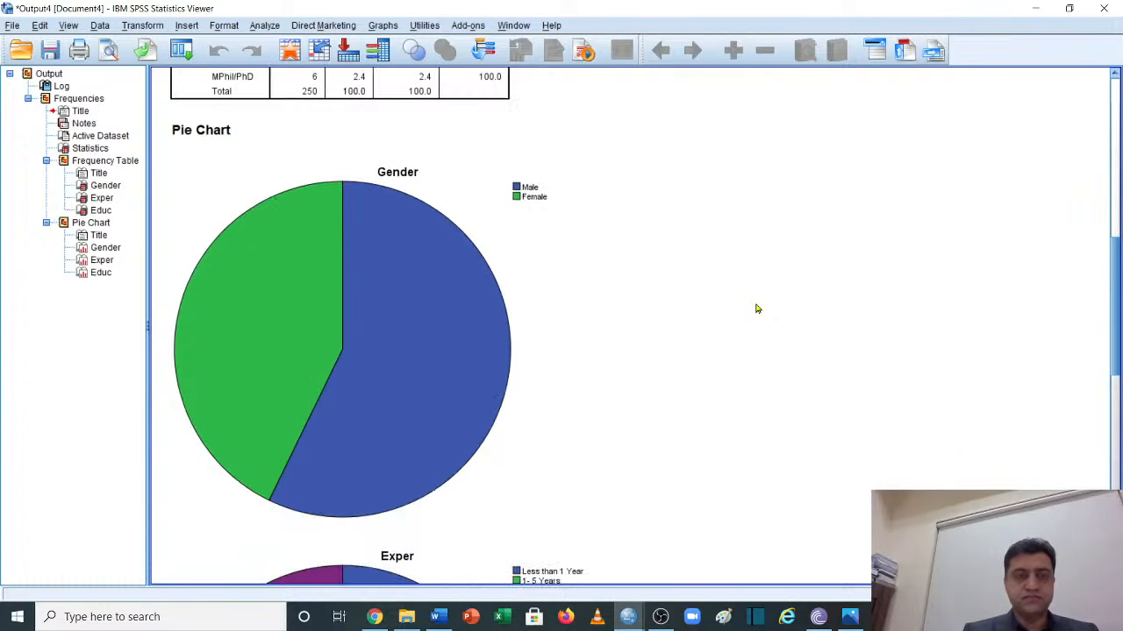
left_click(497, 372)
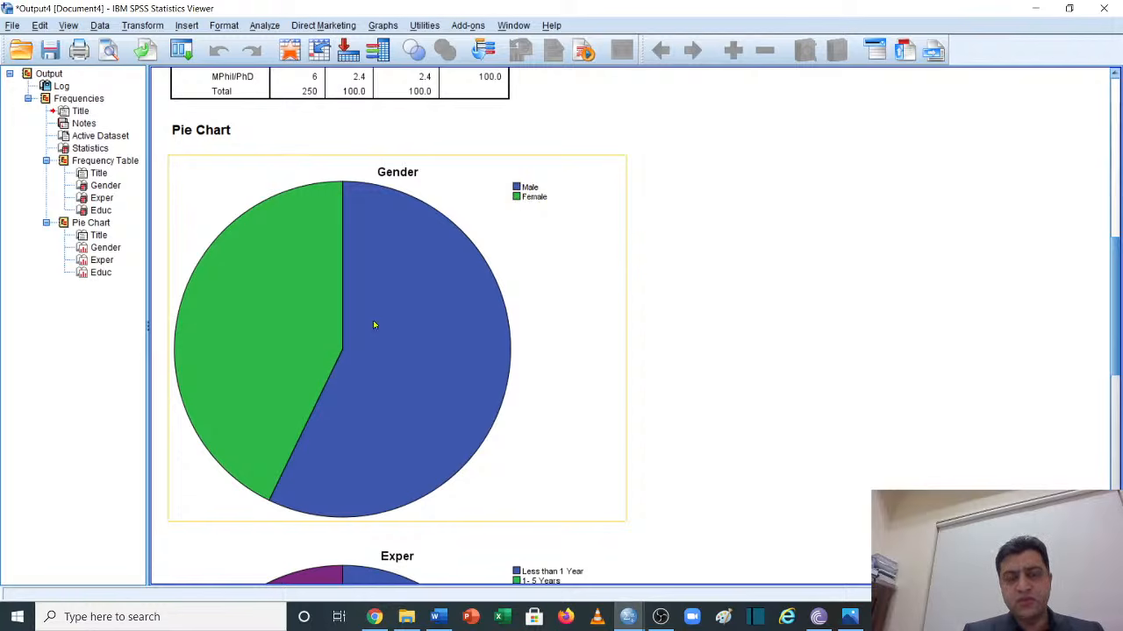
scroll(396, 351, "down", 5)
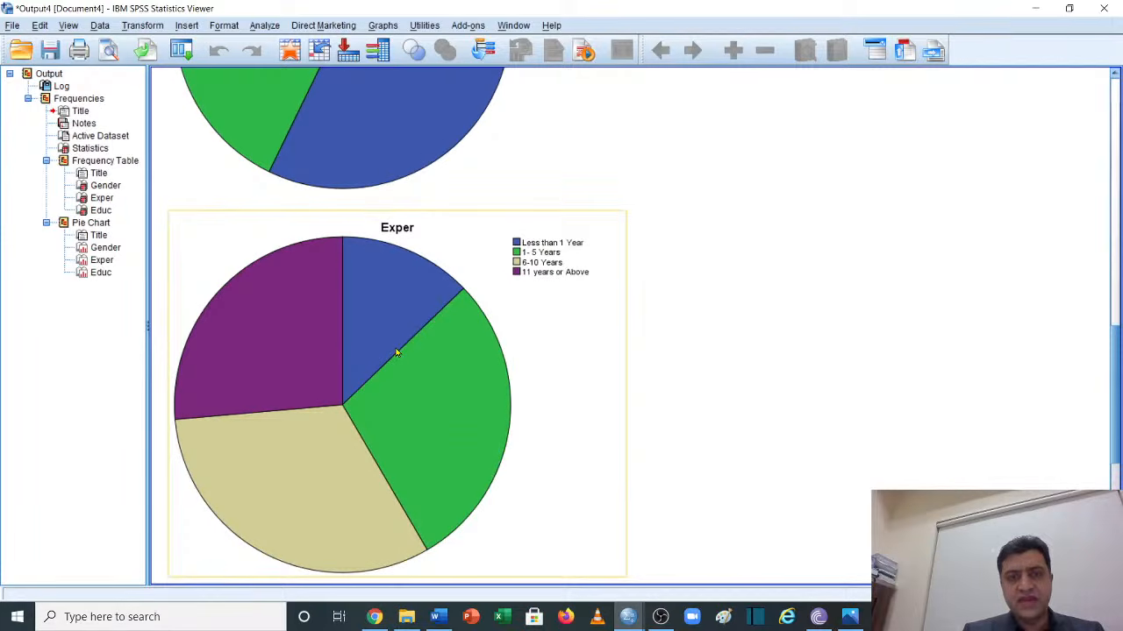
scroll(397, 351, "down", 1)
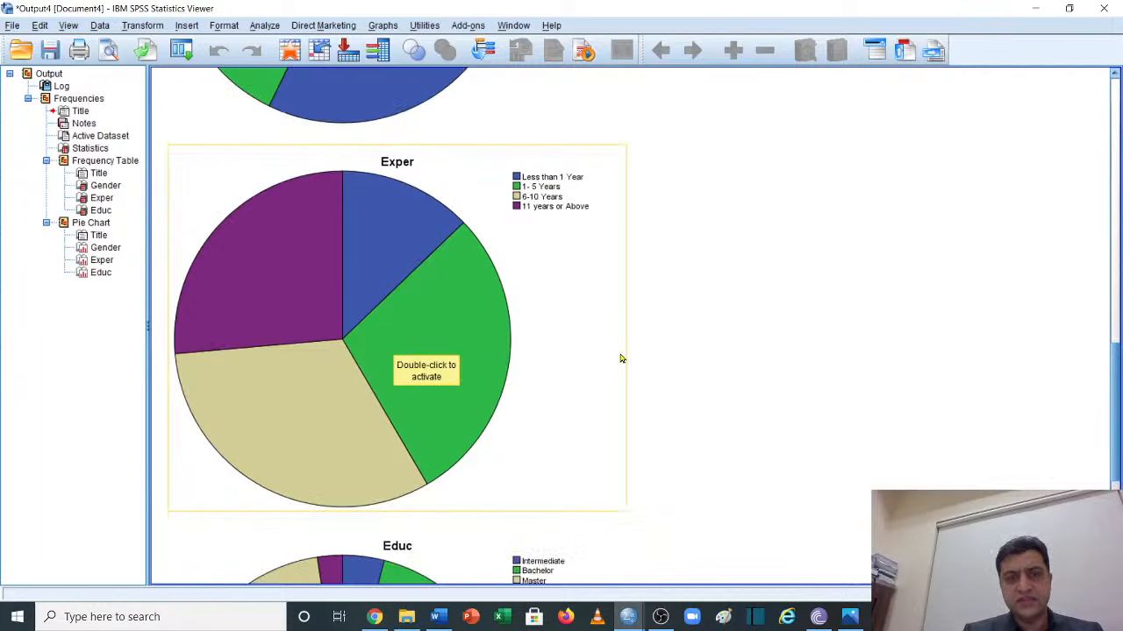
scroll(710, 359, "down", 4)
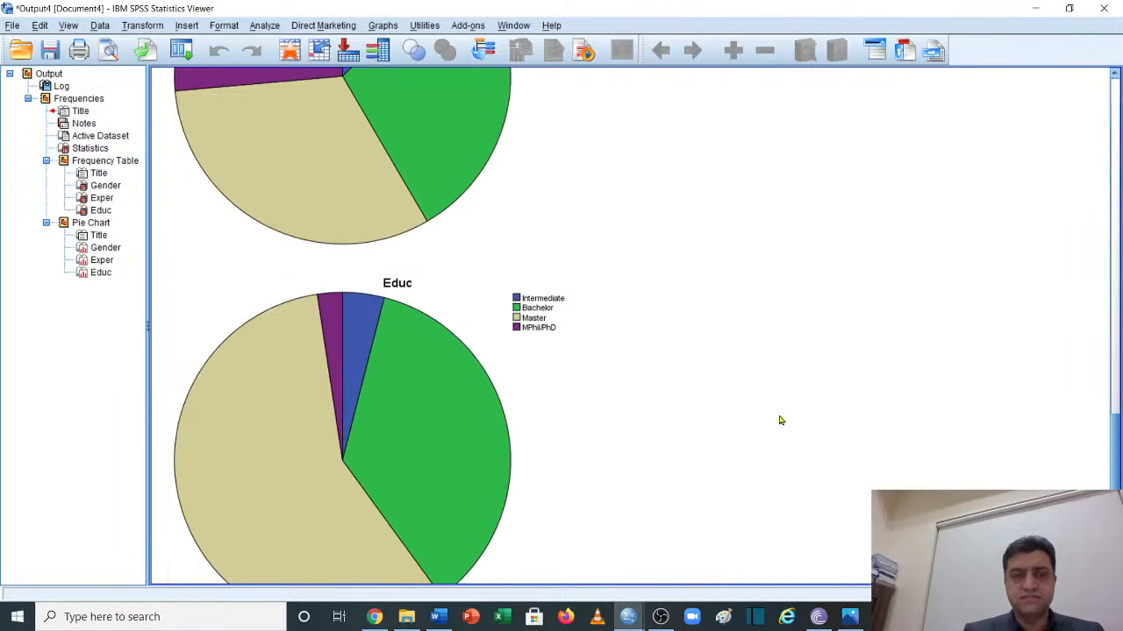
scroll(781, 421, "up", 15)
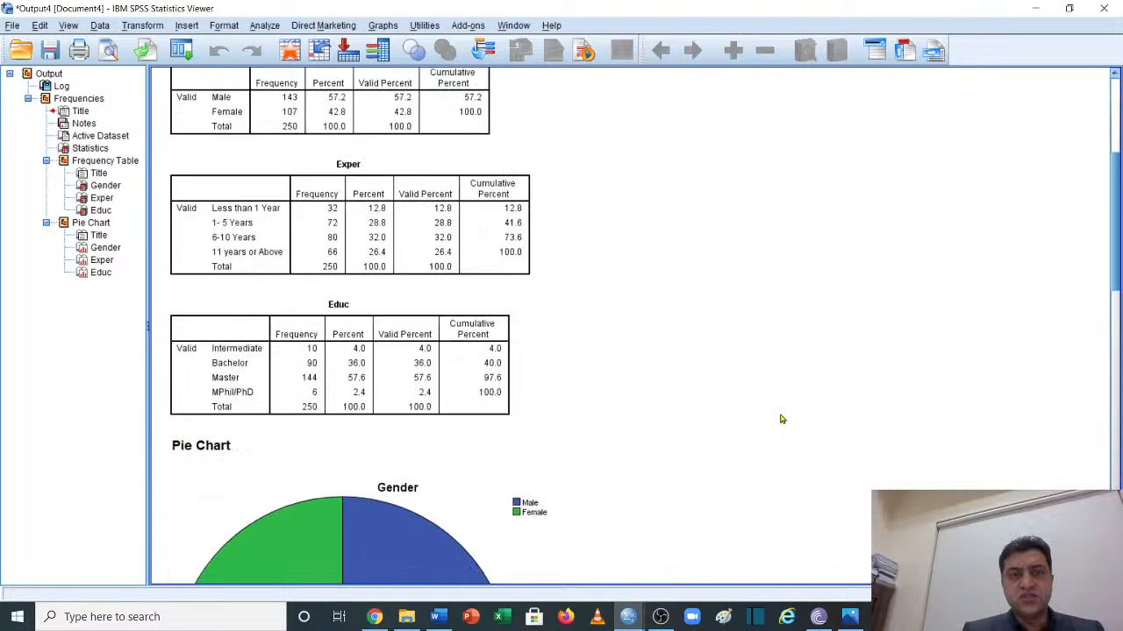
scroll(780, 420, "up", 3)
scroll(781, 419, "up", 3)
scroll(781, 420, "down", 6)
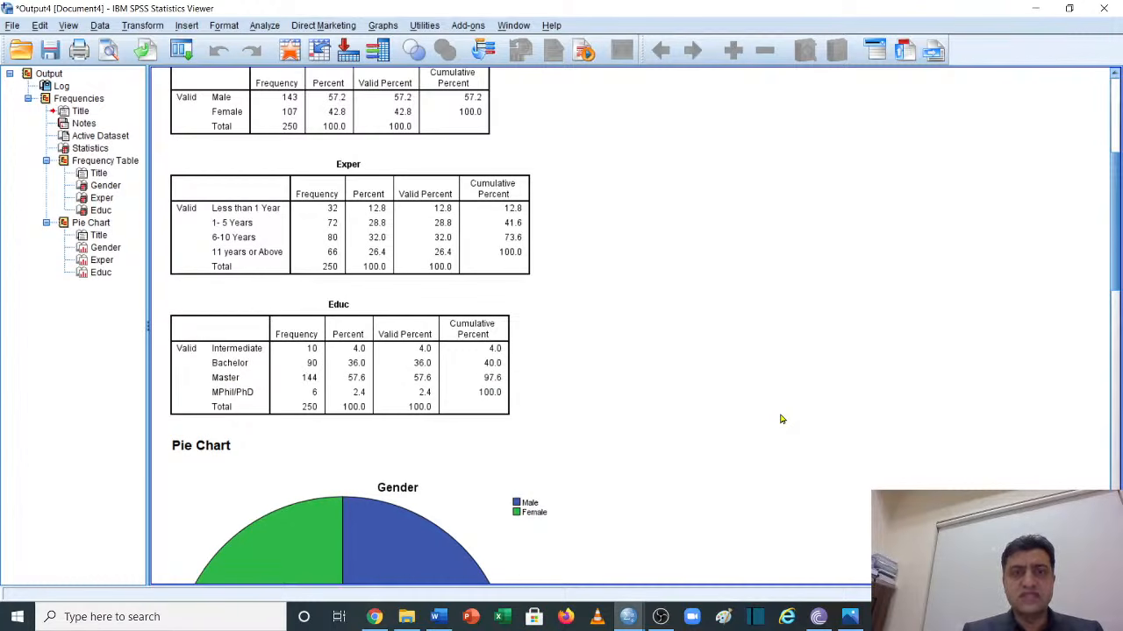
Review the Gender, Exper and Educ frequency output once more and close the output document without saving it
scroll(781, 419, "up", 2)
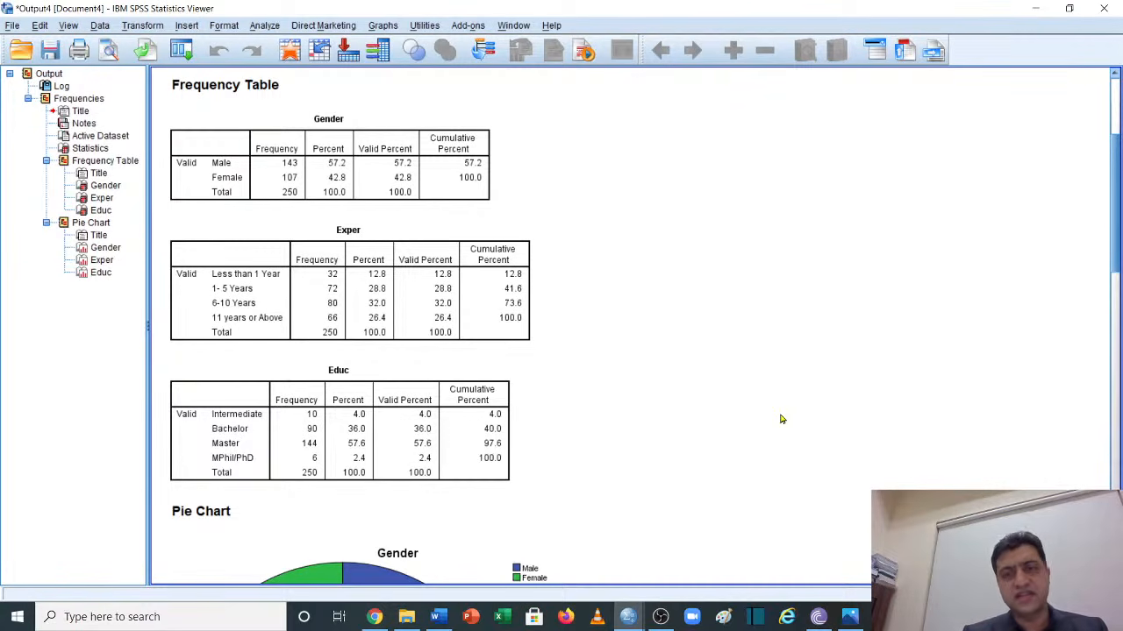
scroll(781, 419, "down", 5)
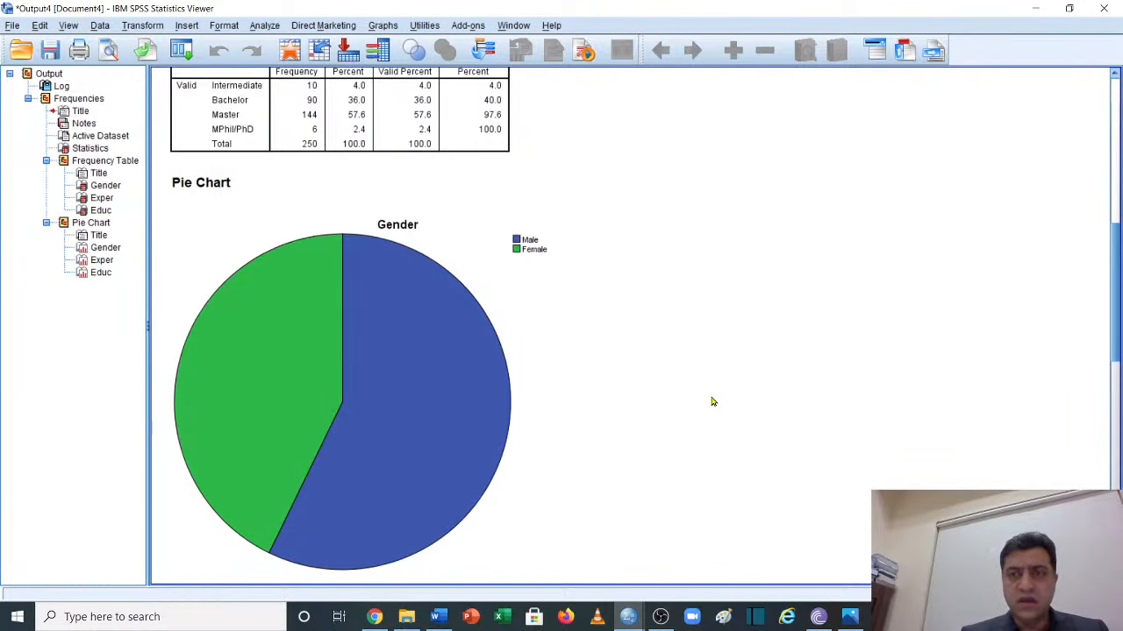
left_click_drag(1115, 309, 1120, 156)
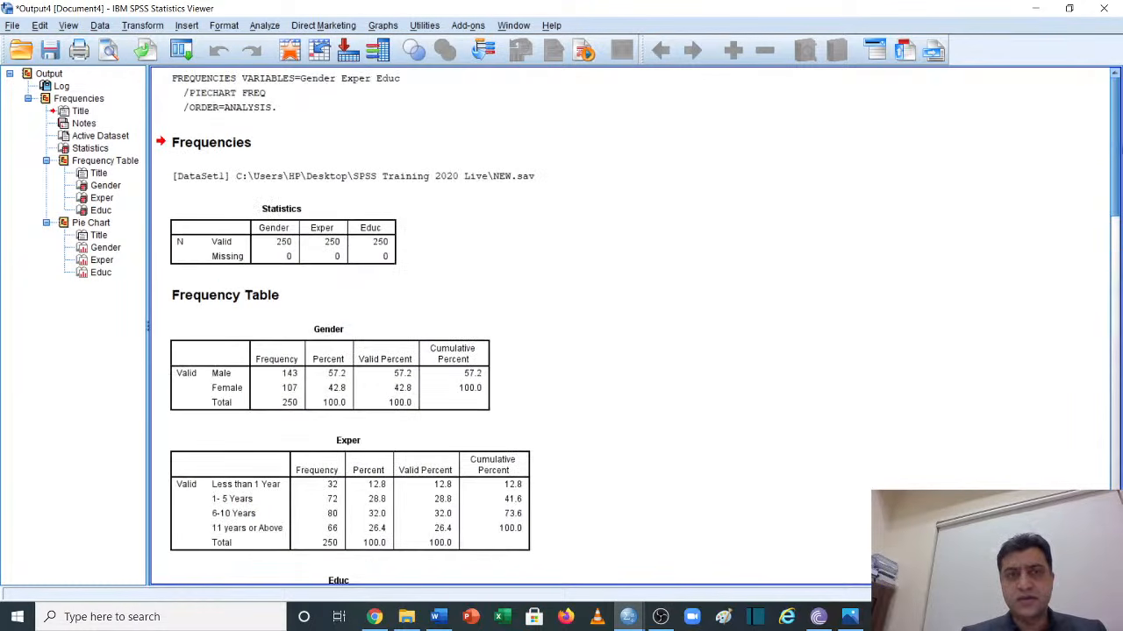
left_click(1103, 7)
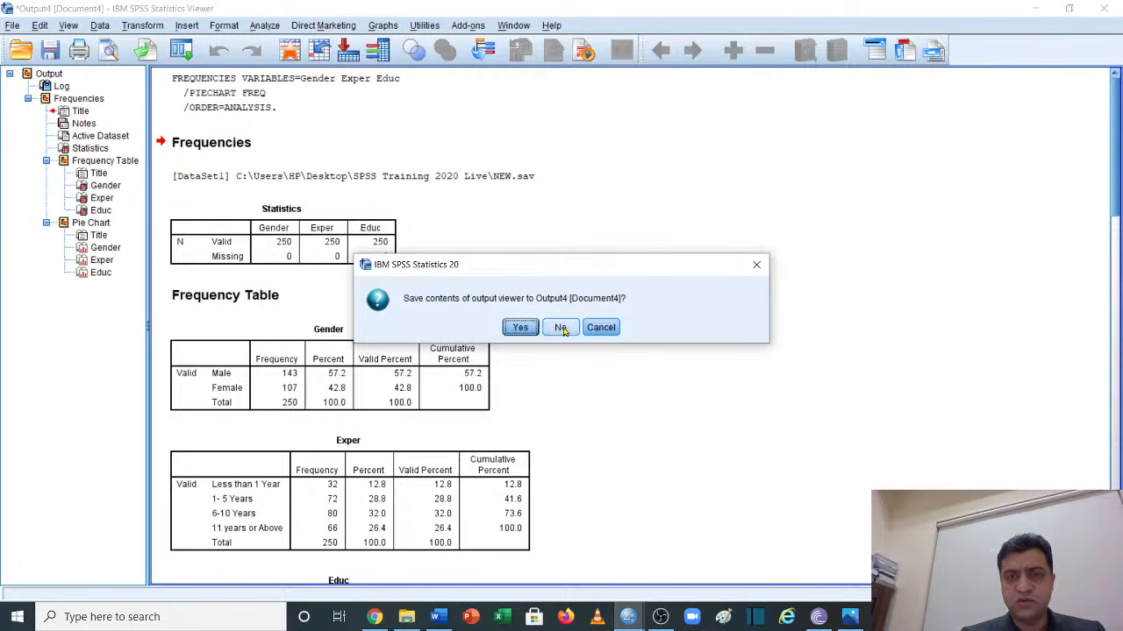
left_click(561, 329)
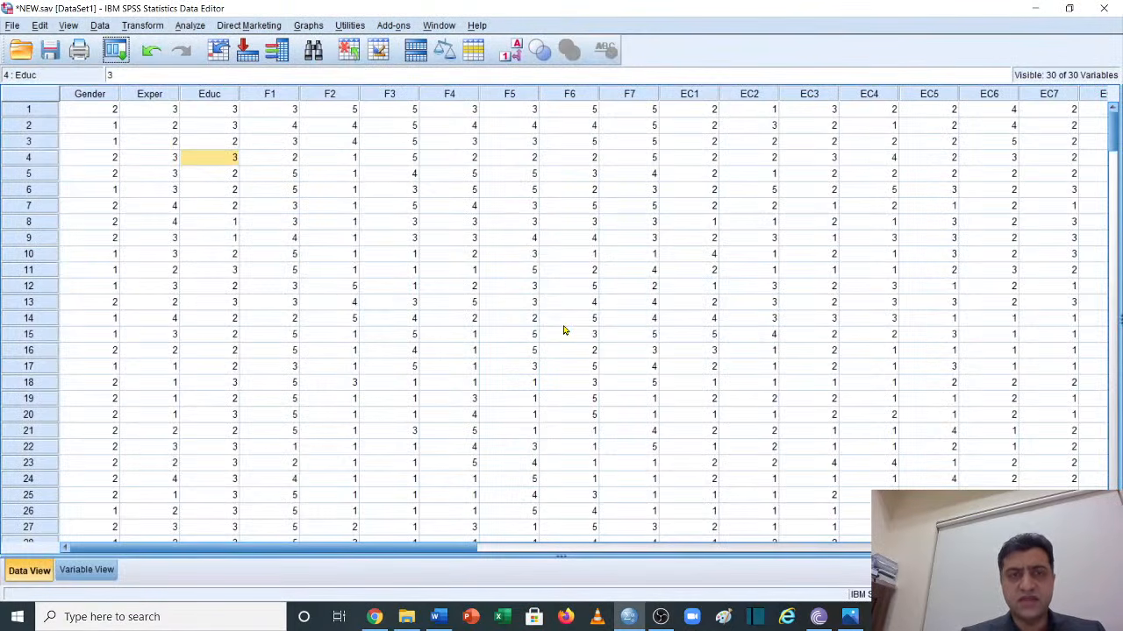
left_click(342, 302)
scroll(343, 302, "down", 3)
scroll(343, 302, "up", 3)
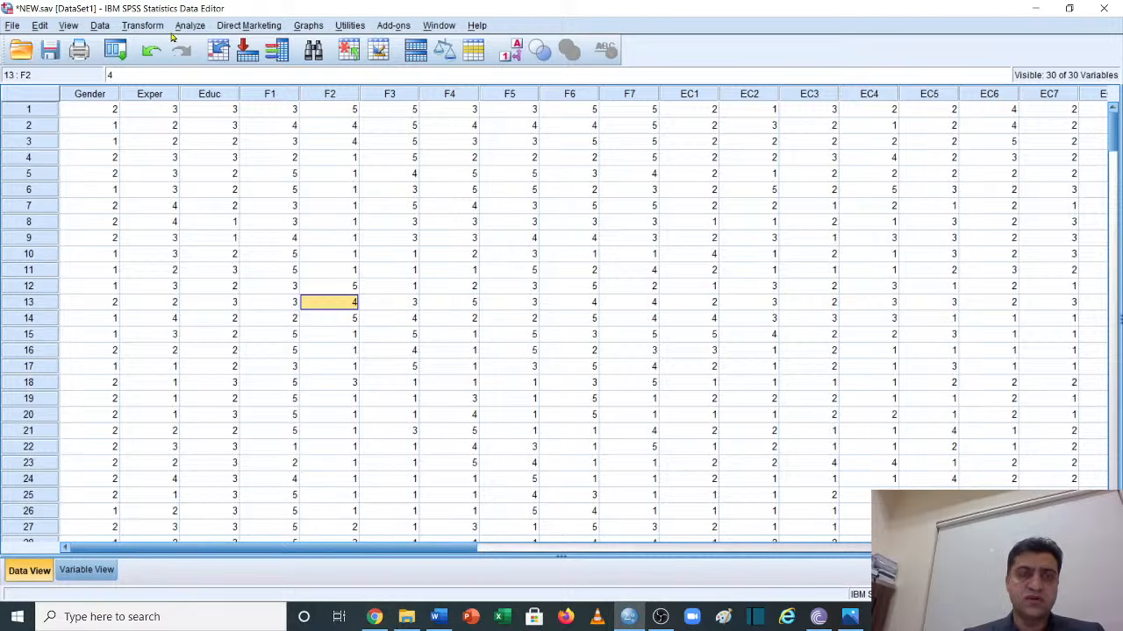
Run a Crosstabs analysis with Gender as the row variable and Educ as the column variable
left_click(196, 28)
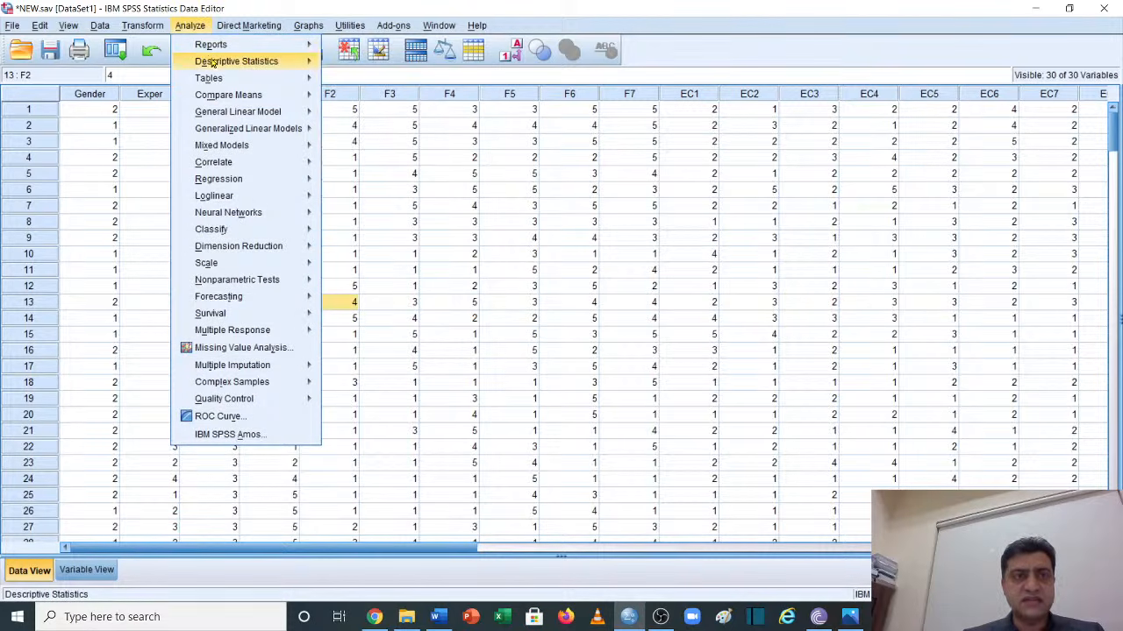
mouse_move(251, 61)
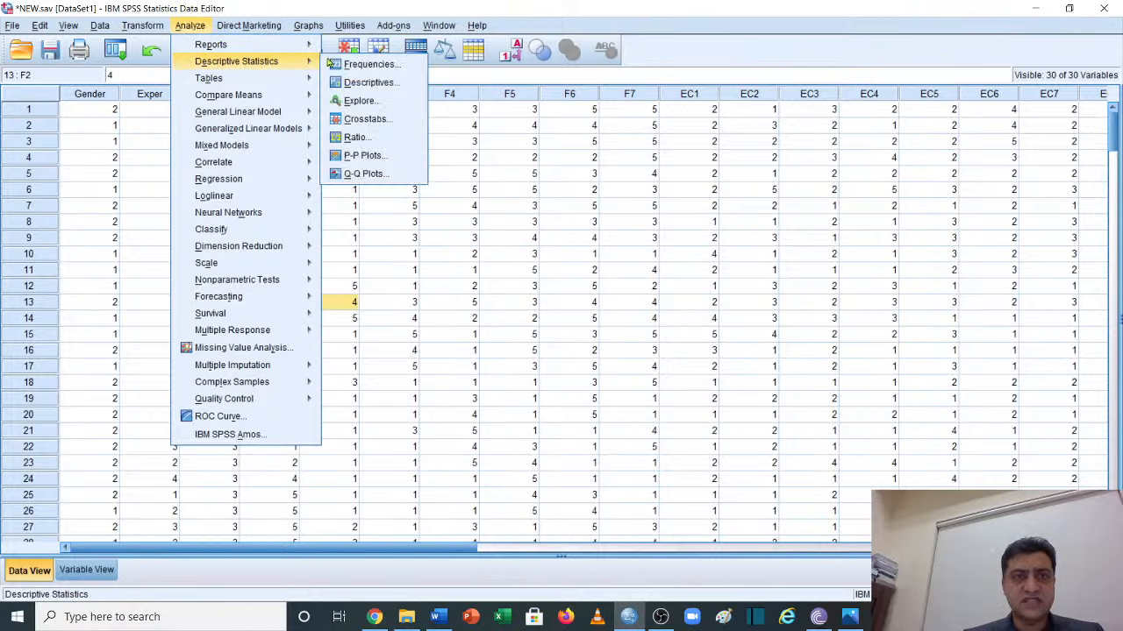
left_click(396, 126)
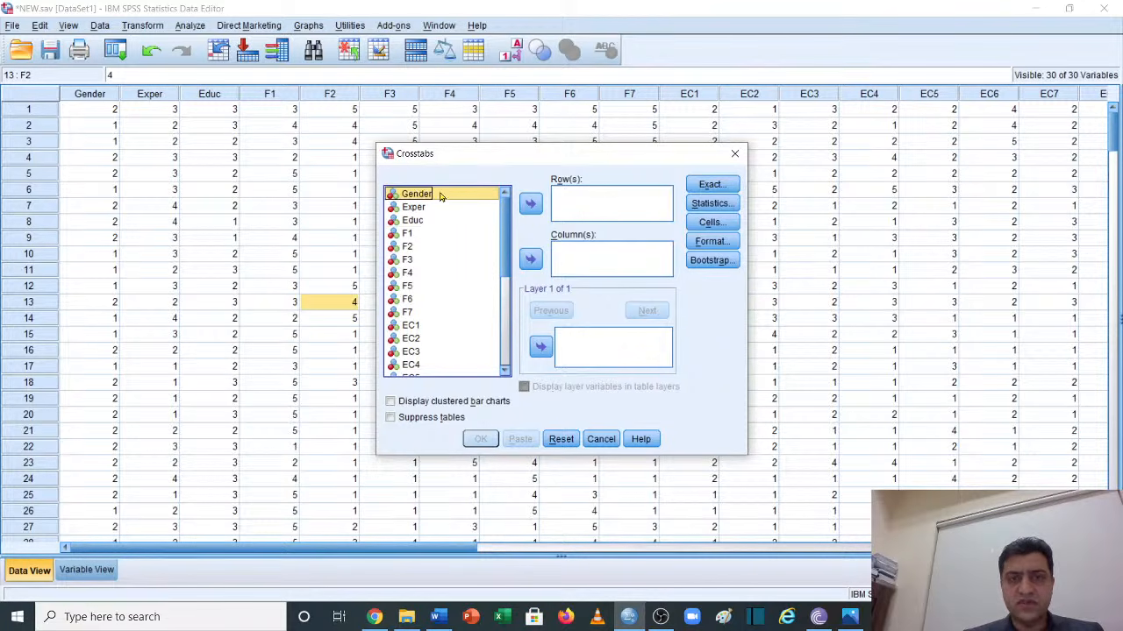
left_click(531, 205)
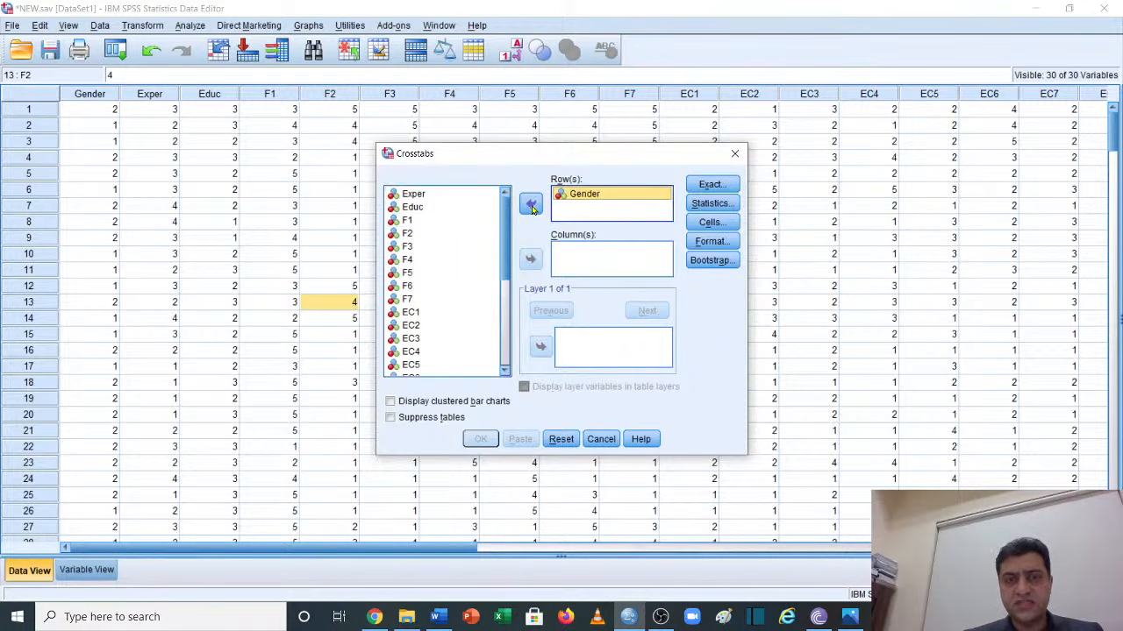
left_click(414, 208)
left_click(414, 208)
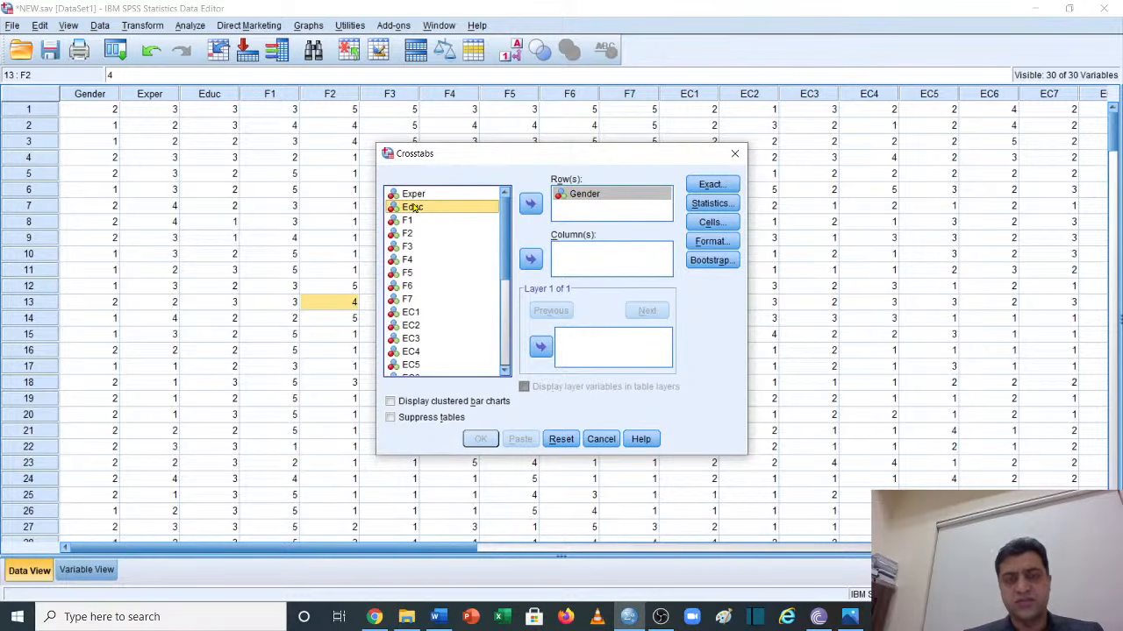
left_click(530, 259)
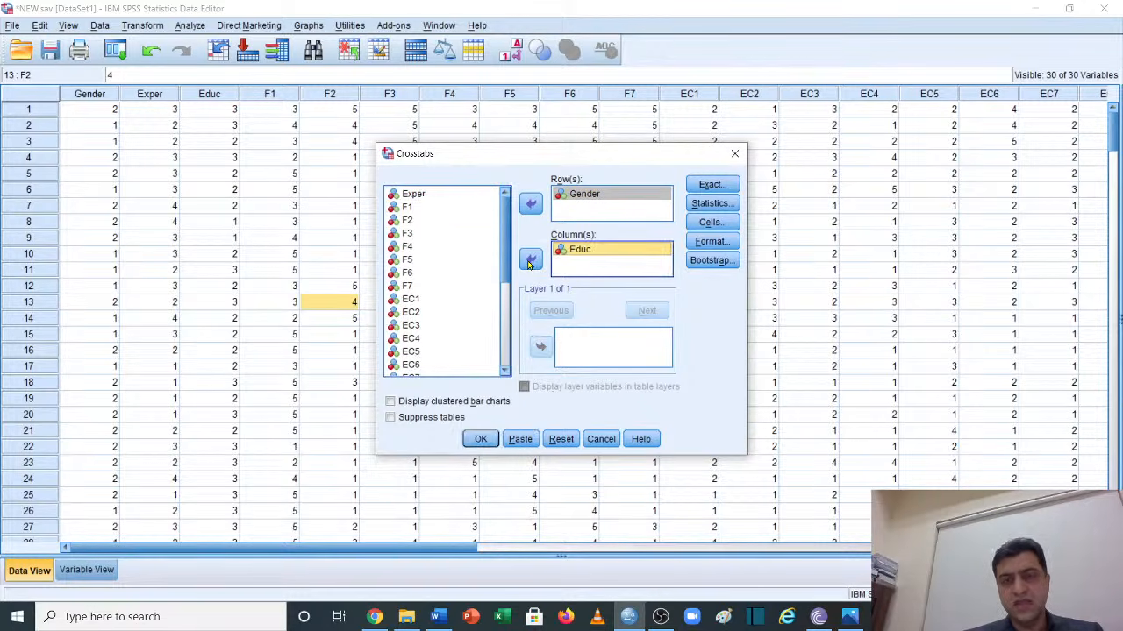
left_click(480, 440)
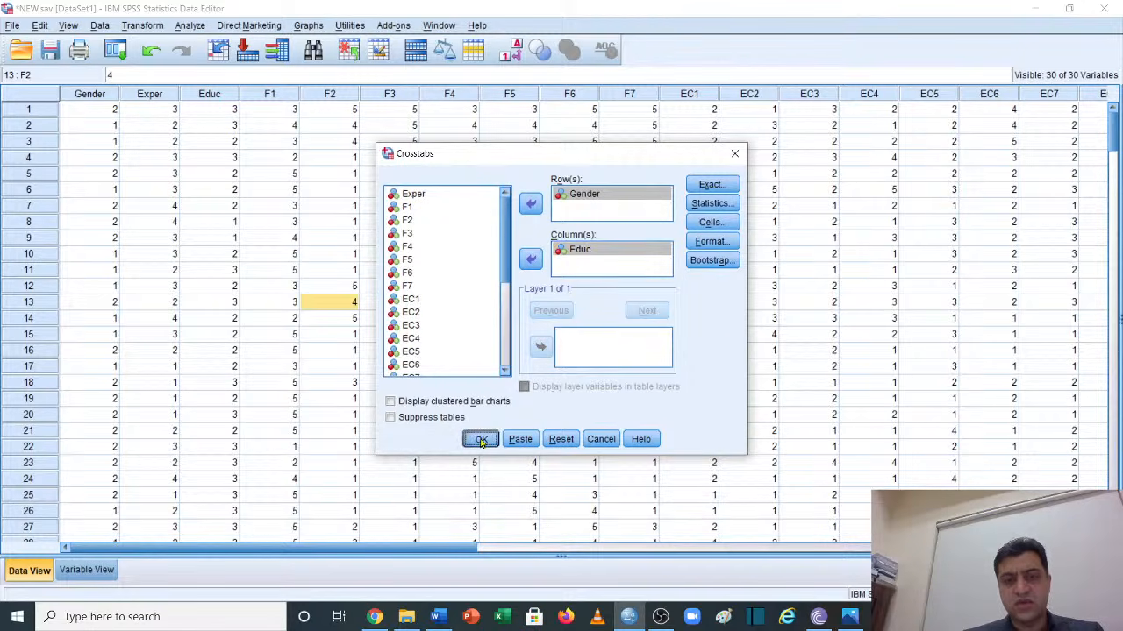
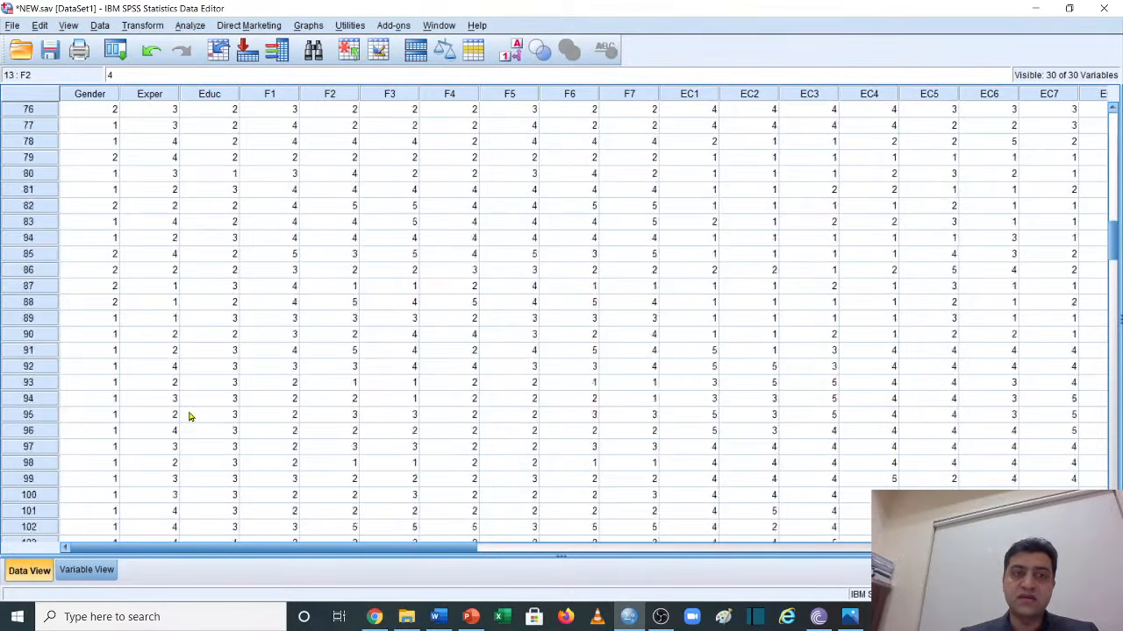
Try deleting every case from row 41 to the end of the dataset, and undo the deletion
scroll(187, 416, "down", 20)
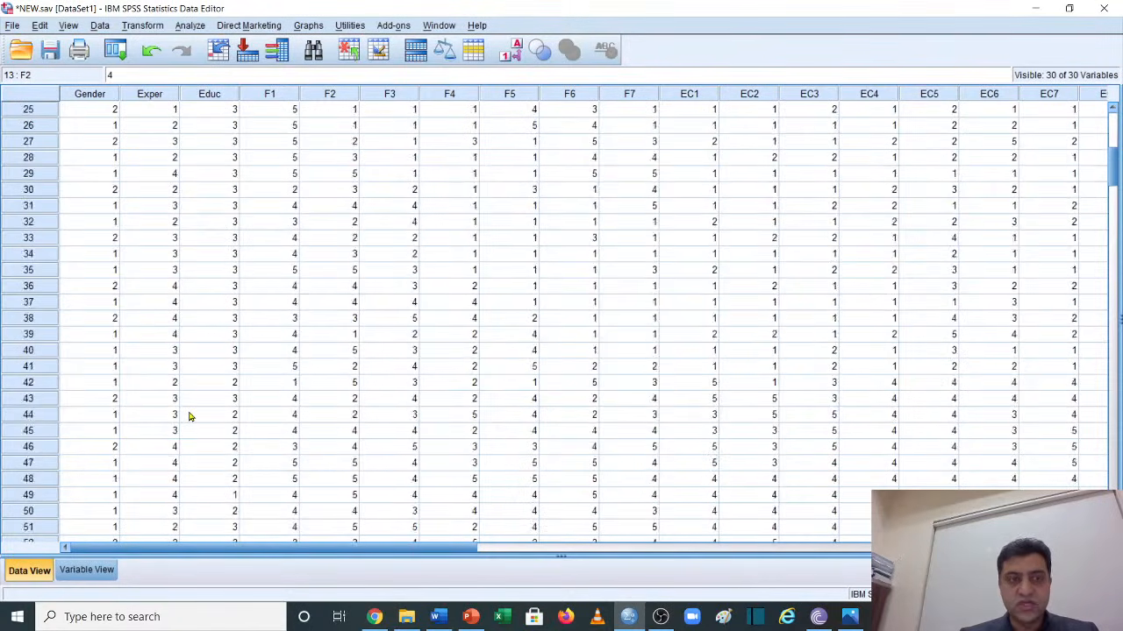
scroll(187, 415, "up", 12)
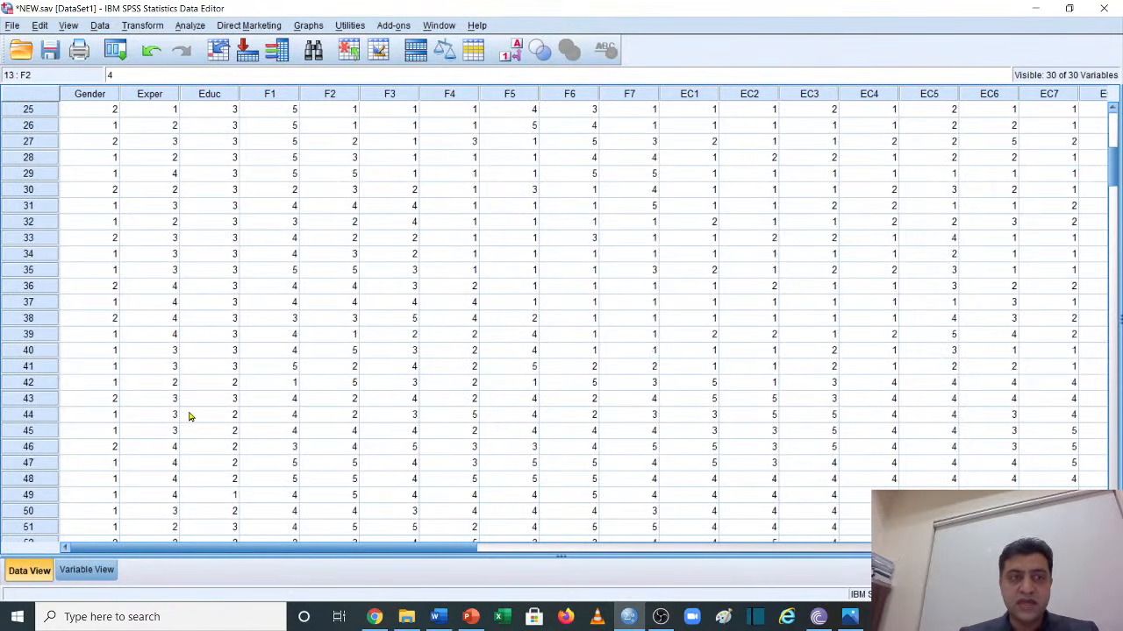
scroll(187, 383, "down", 1)
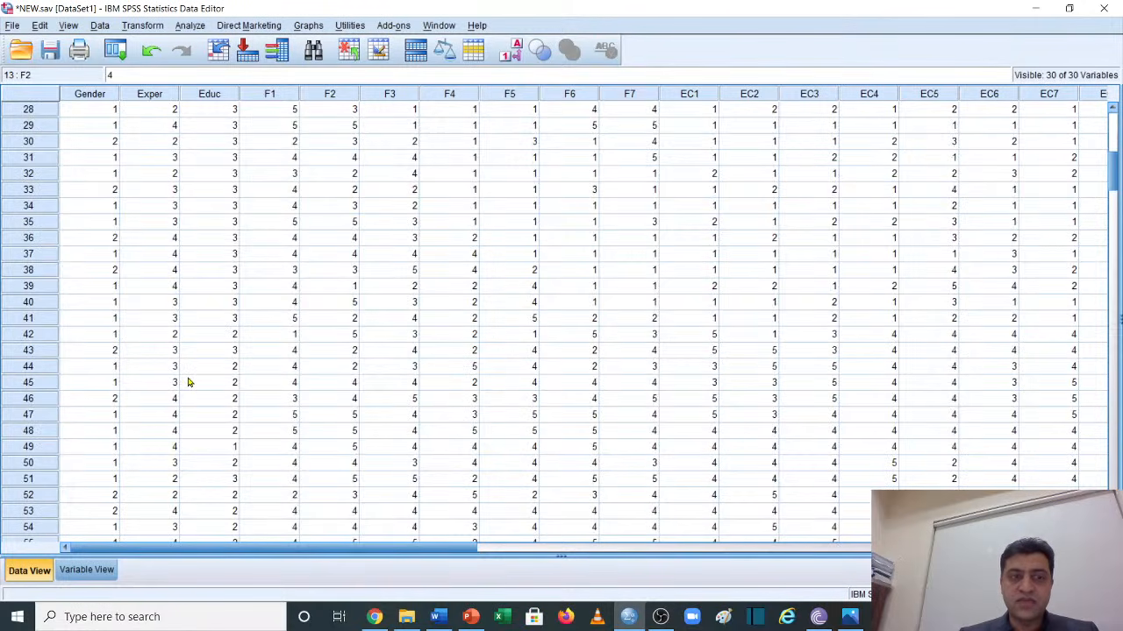
scroll(188, 382, "down", 4)
scroll(187, 382, "up", 3)
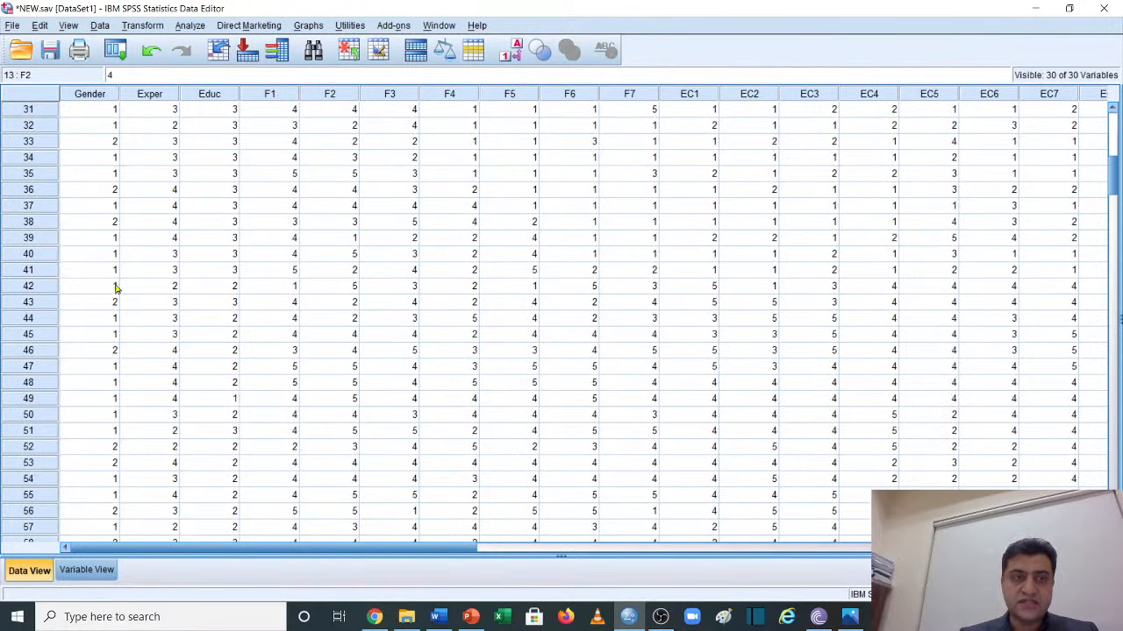
left_click_drag(96, 273, 864, 411)
key("Delete")
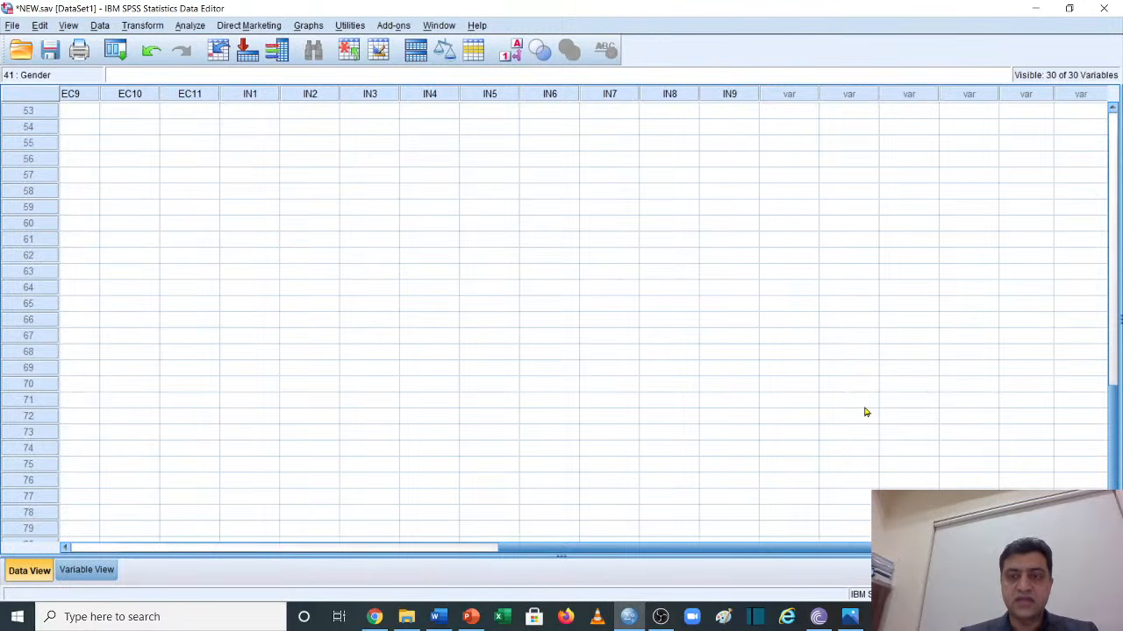
left_click_drag(745, 551, 245, 516)
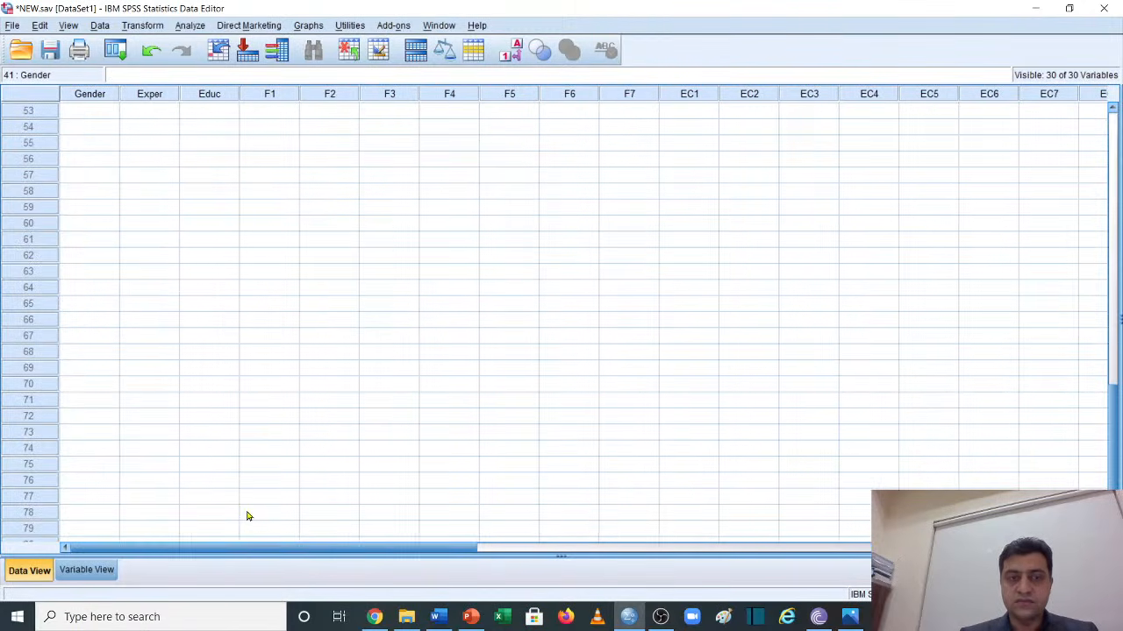
right_click(248, 513)
left_click(401, 230)
scroll(400, 232, "up", 17)
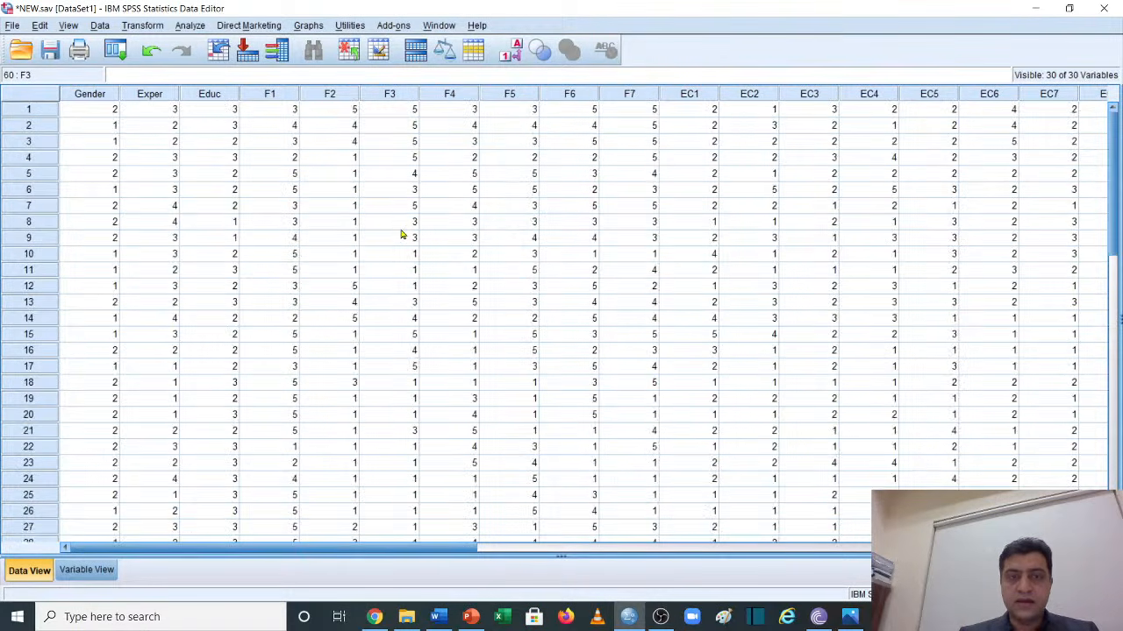
scroll(401, 232, "down", 8)
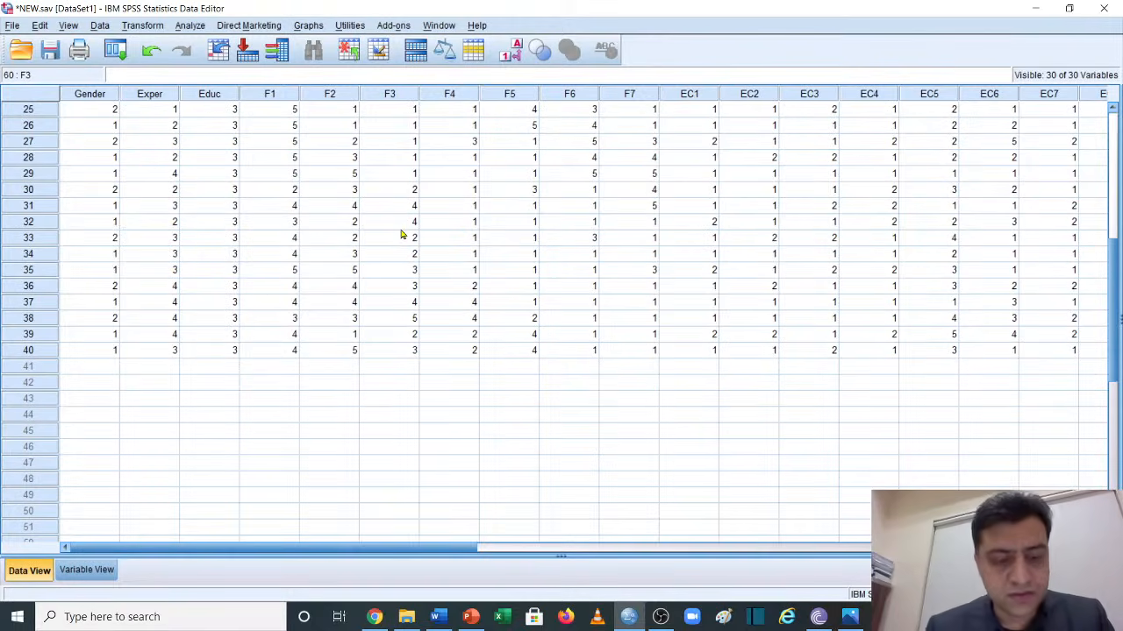
key("ctrl+z")
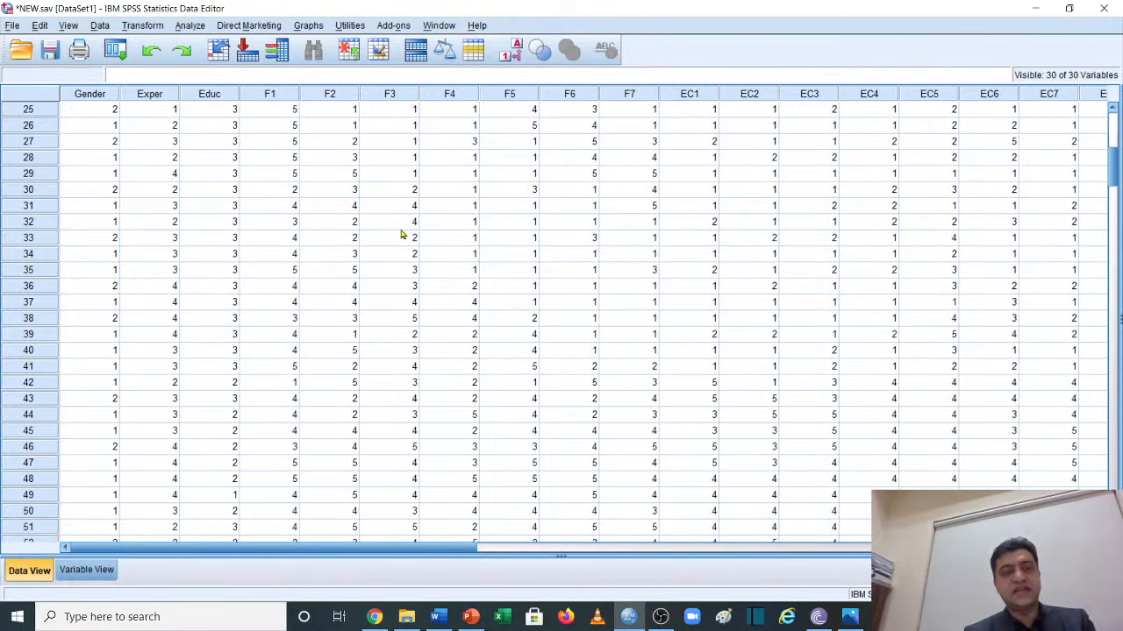
Delete every case from row 61 to the end of the dataset, keeping only the first 60 cases
scroll(401, 234, "down", 8)
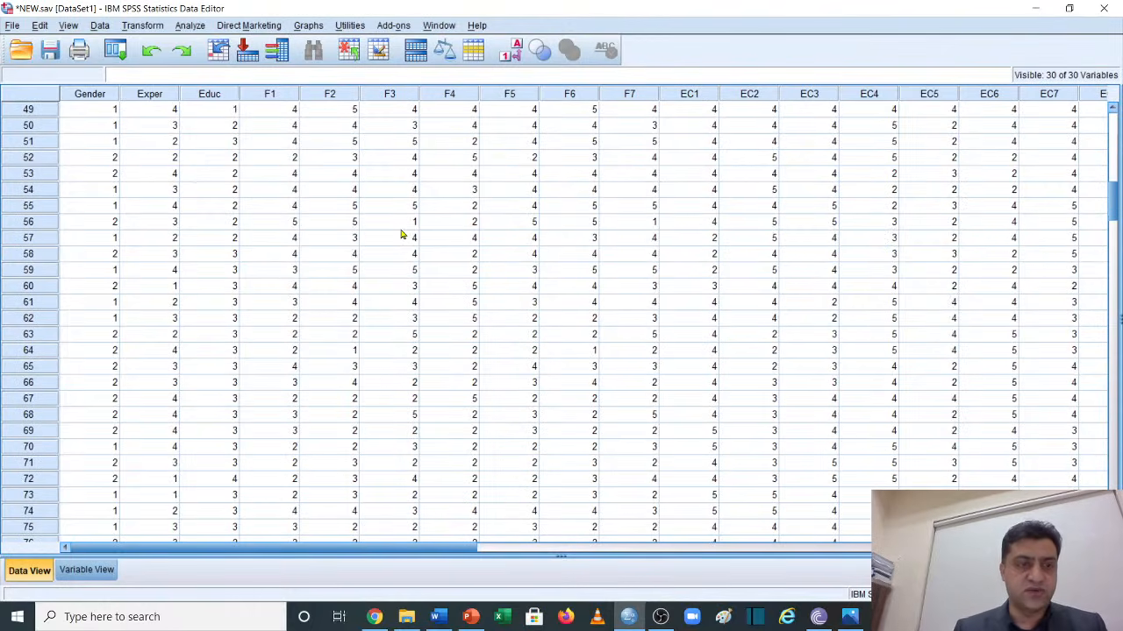
left_click(99, 304)
left_click_drag(99, 308, 859, 443)
key("Delete")
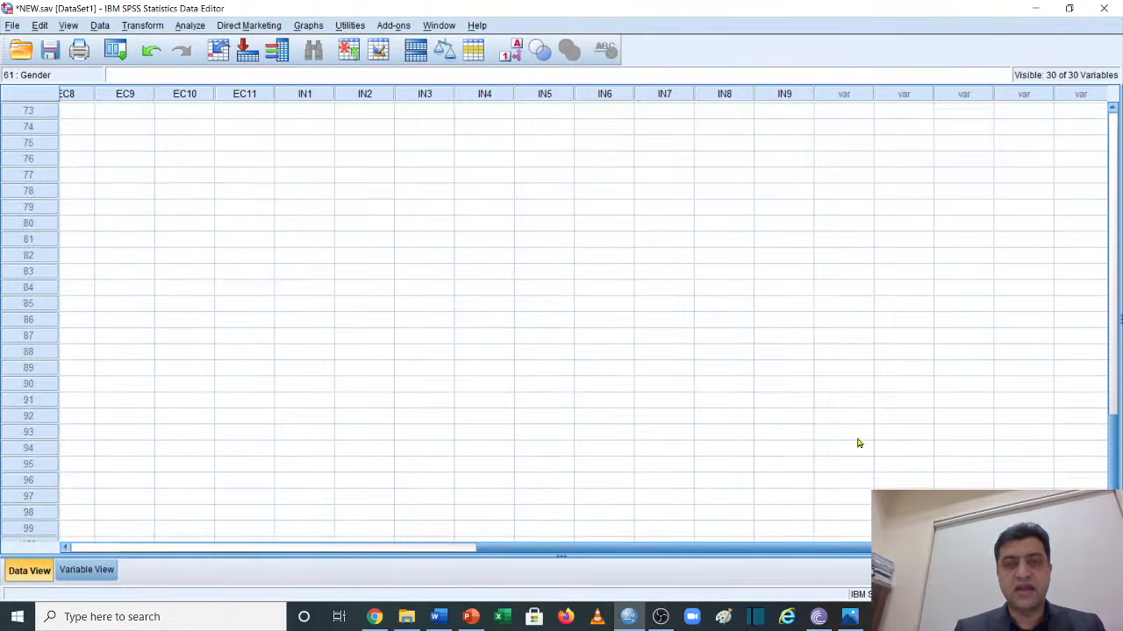
scroll(859, 442, "up", 15)
left_click_drag(812, 550, 275, 532)
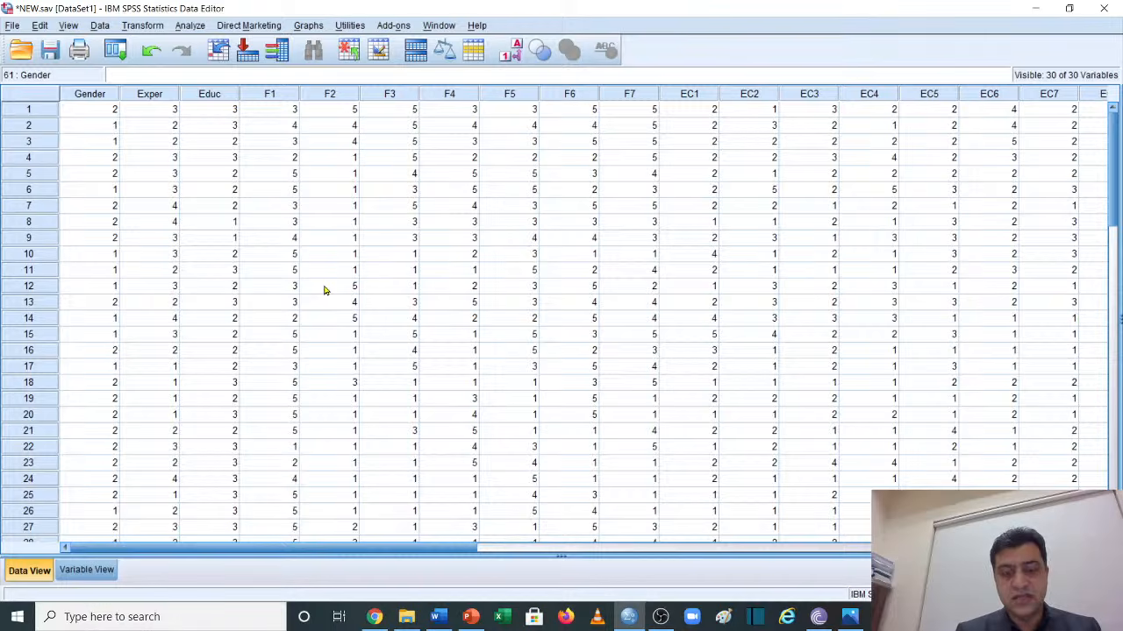
scroll(324, 290, "down", 15)
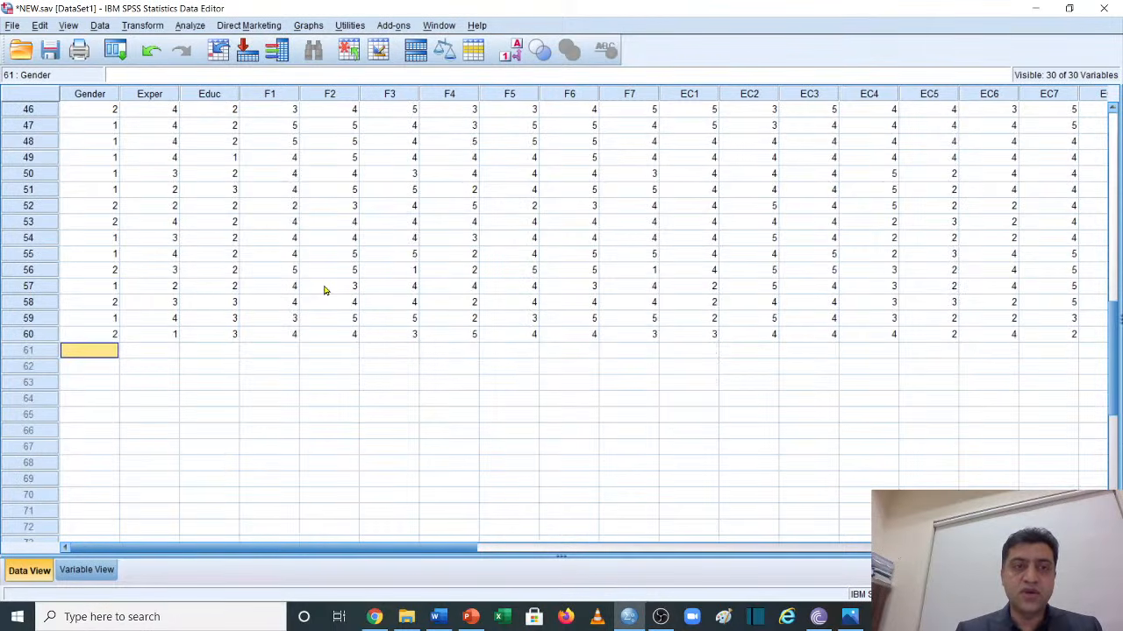
scroll(324, 290, "up", 15)
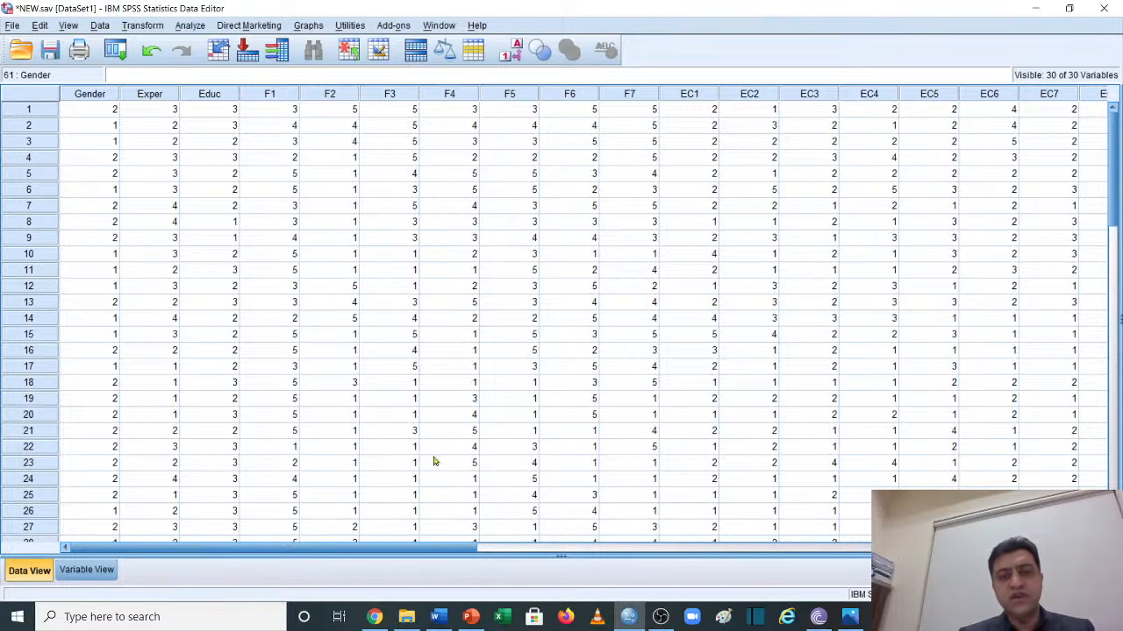
Switch to PowerPoint to check the Cronbach's Alpha internal consistency ranges, and return to the SPSS dataset
left_click(469, 616)
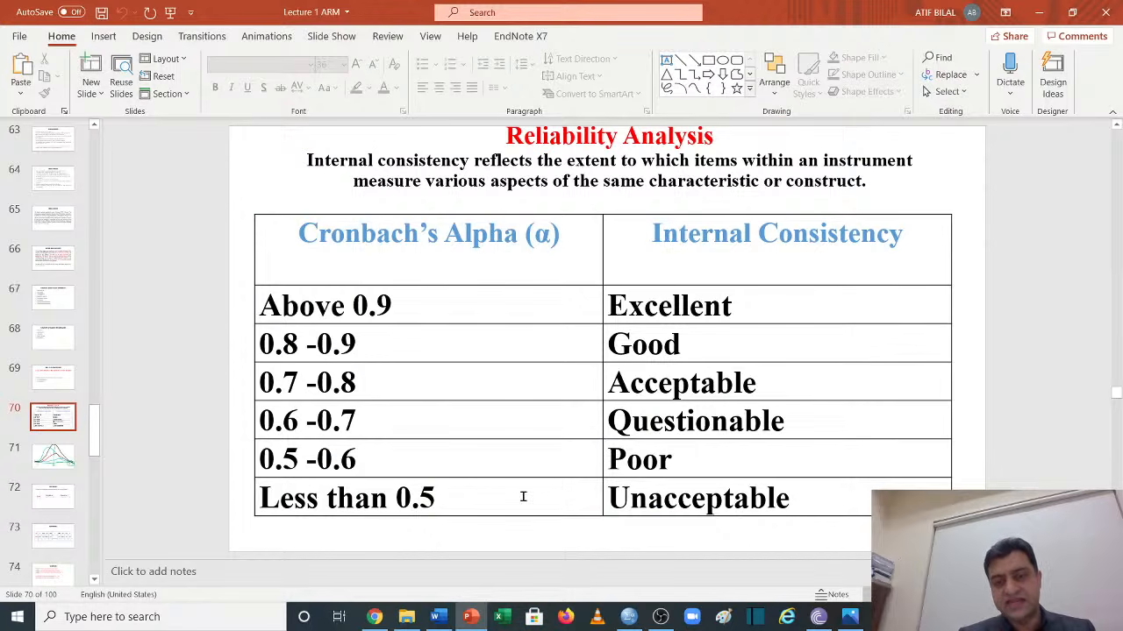
left_click(628, 617)
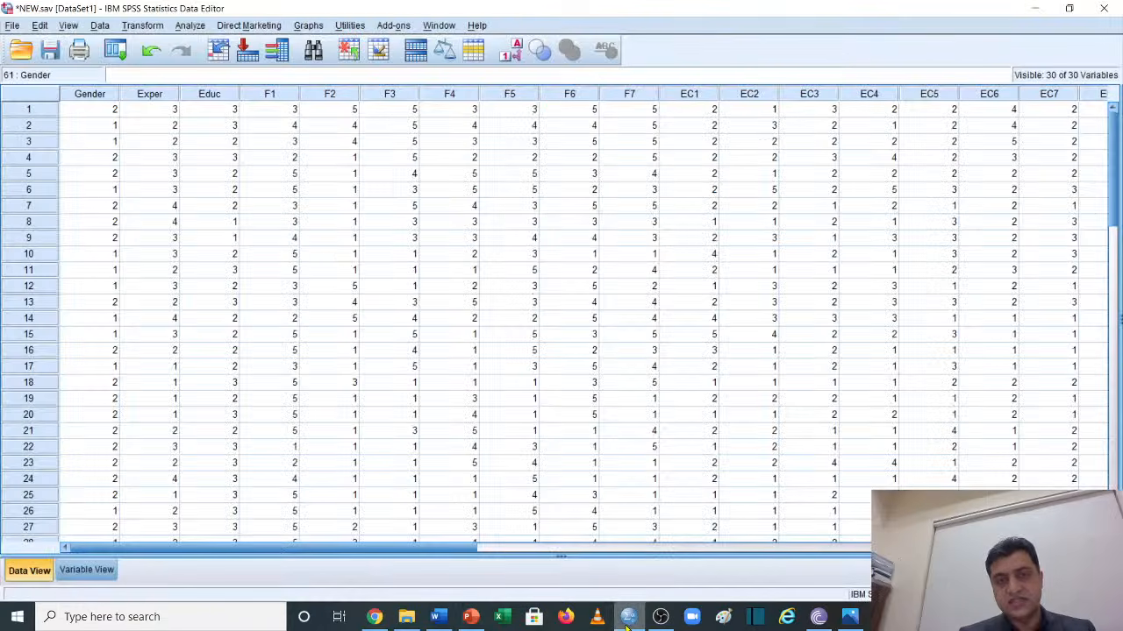
scroll(336, 260, "down", 6)
scroll(336, 260, "up", 6)
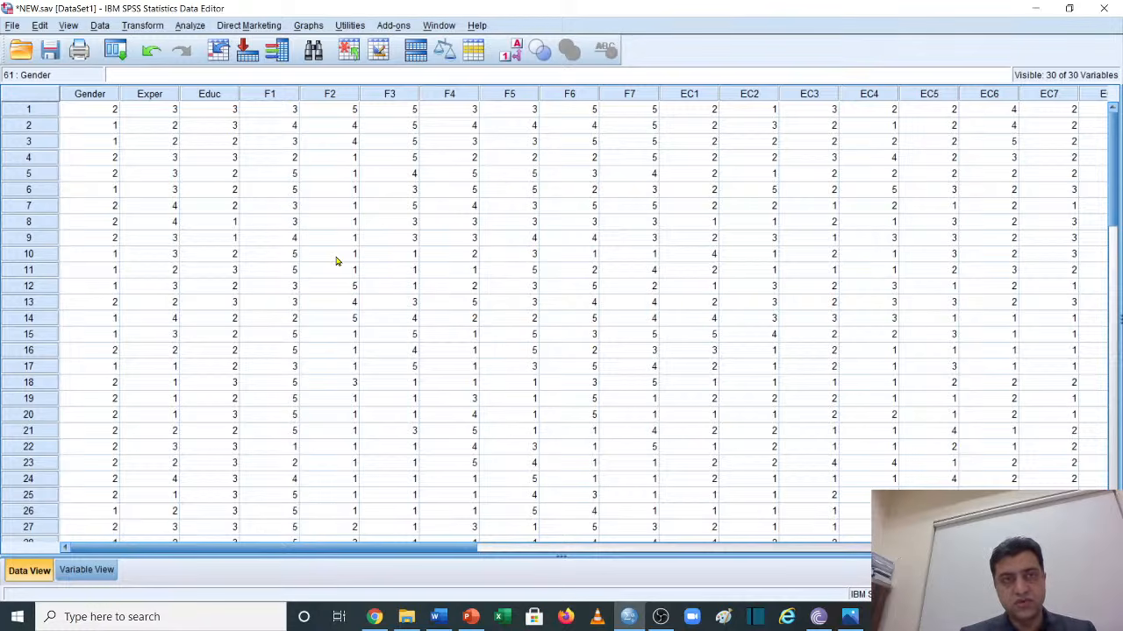
Run a Reliability Analysis on items F1 to F7 with the Alpha model
left_click(190, 26)
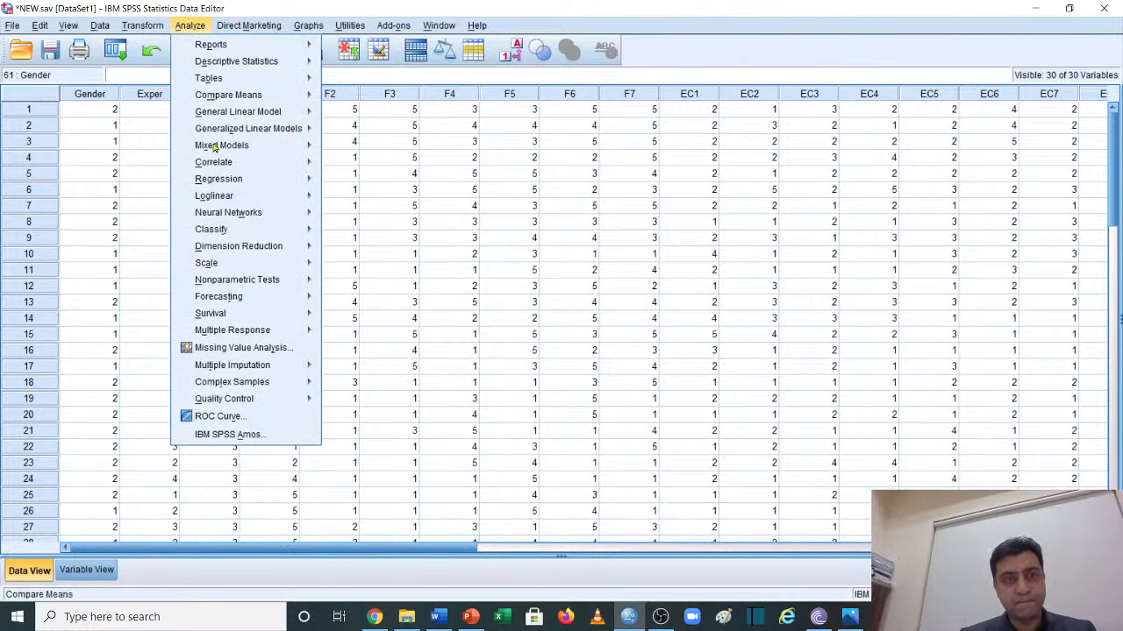
mouse_move(296, 265)
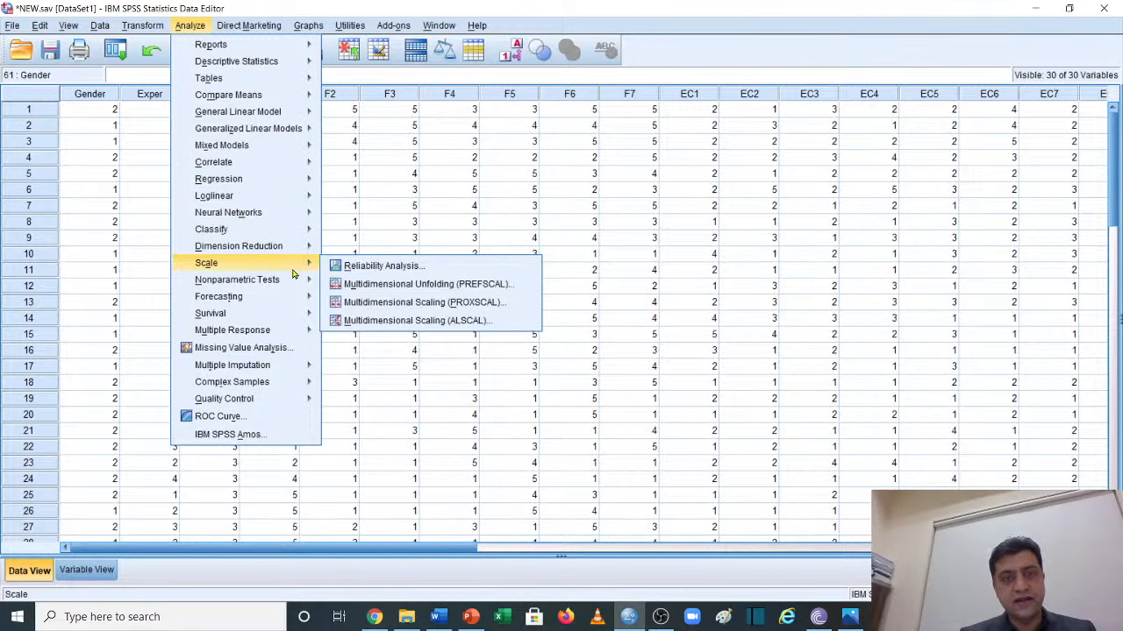
left_click(481, 271)
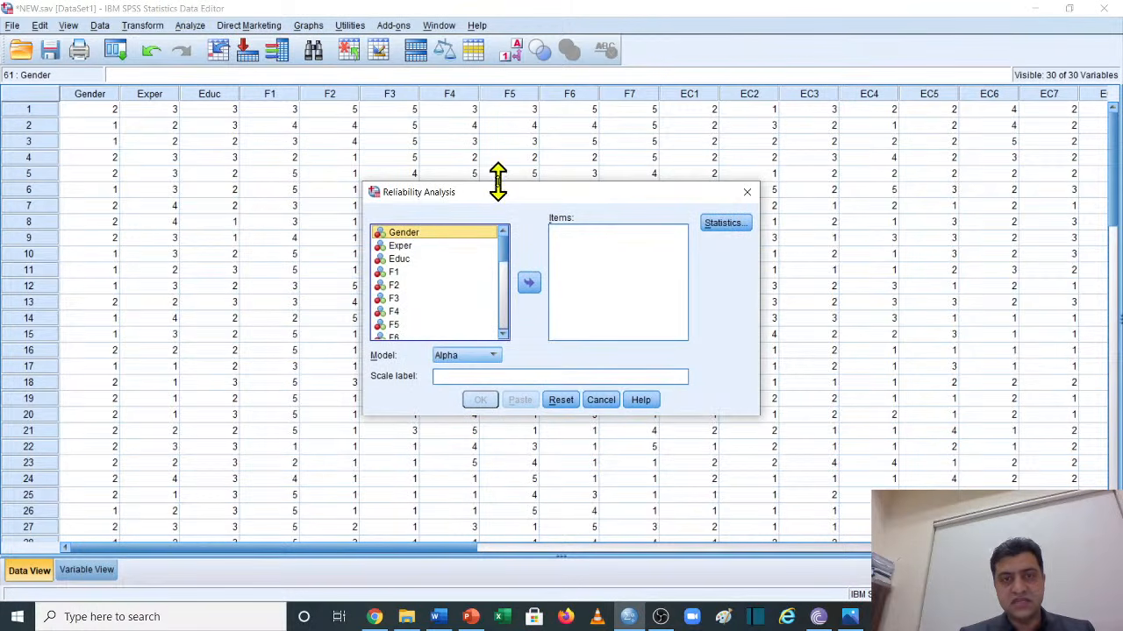
left_click_drag(499, 182, 492, 42)
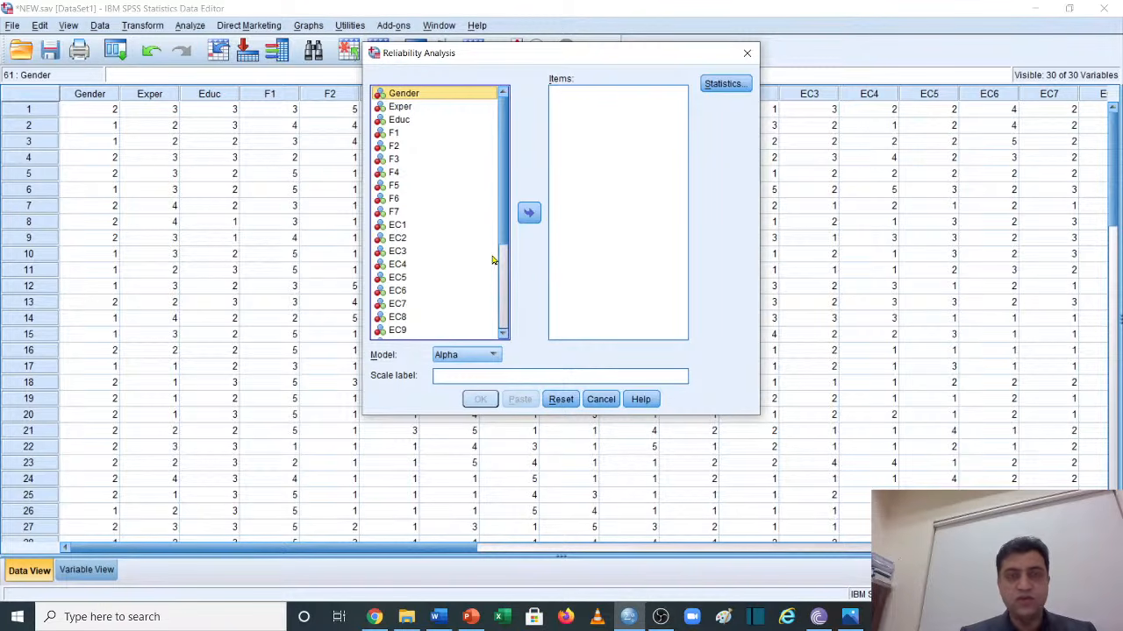
left_click(395, 134)
key("shift+Down")
key("shift+Down")
key("shift+Down")
key("shift+Down")
key("shift+Down")
key("shift+Down")
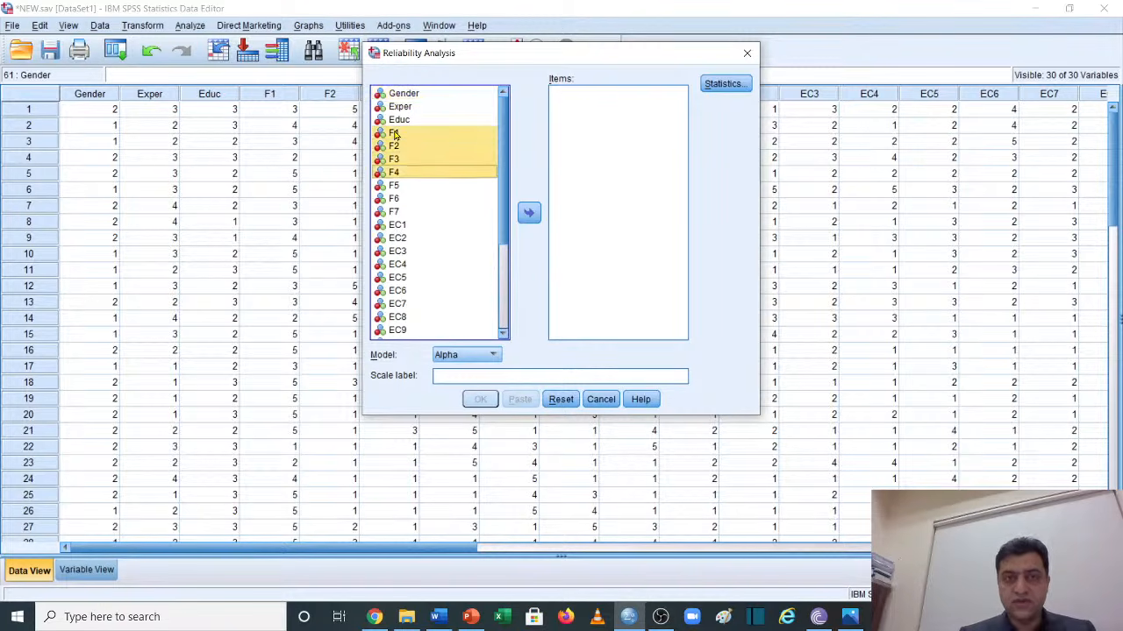
left_click(529, 214)
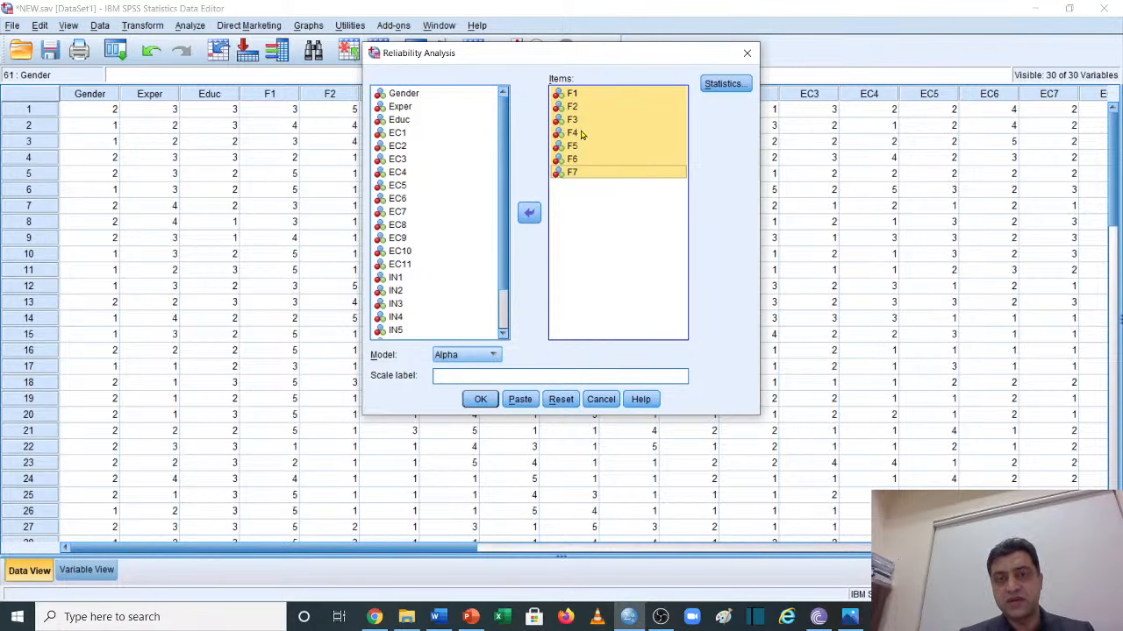
left_click(617, 224)
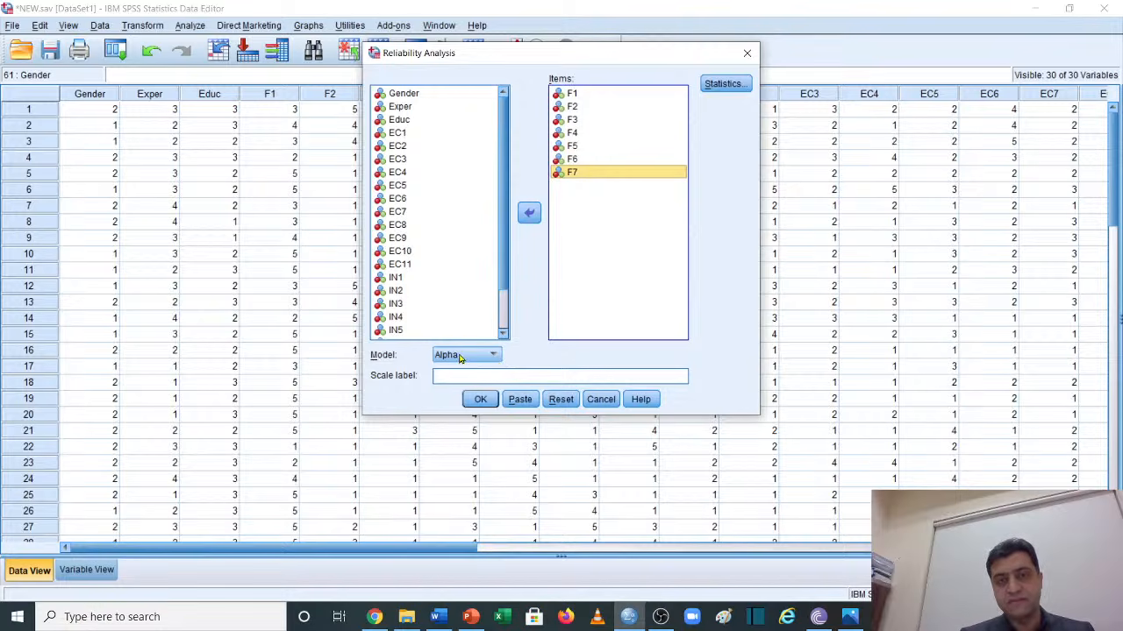
left_click(481, 401)
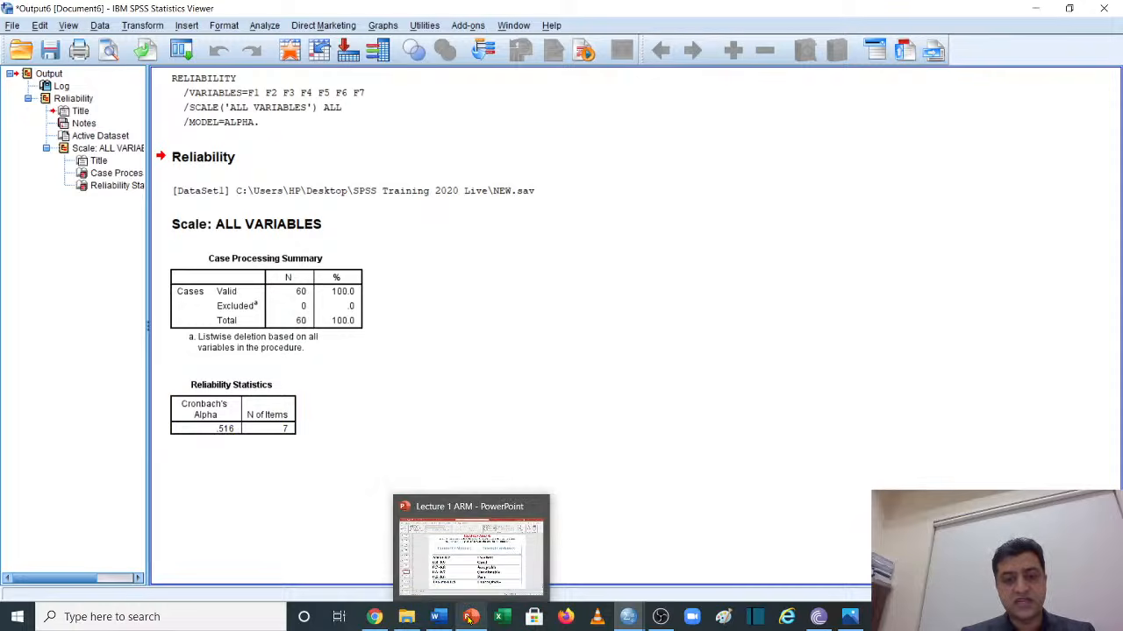
Switch to PowerPoint, highlight the 0.5 -0.6 row of the Cronbach's Alpha table, and return to the SPSS reliability output
left_click(469, 618)
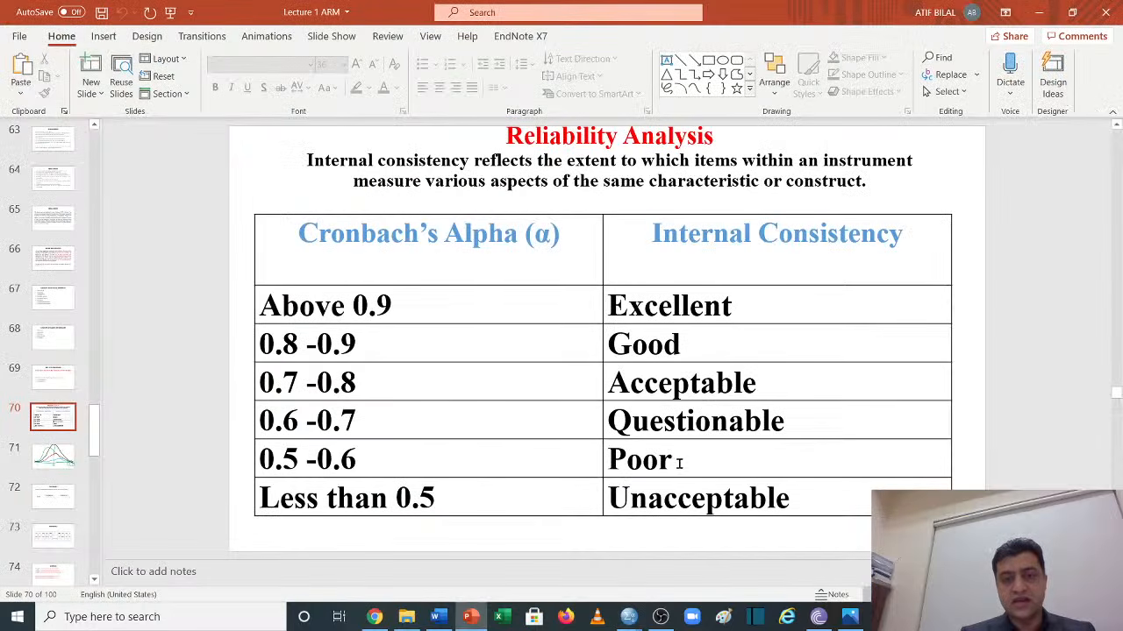
left_click_drag(679, 463, 374, 458)
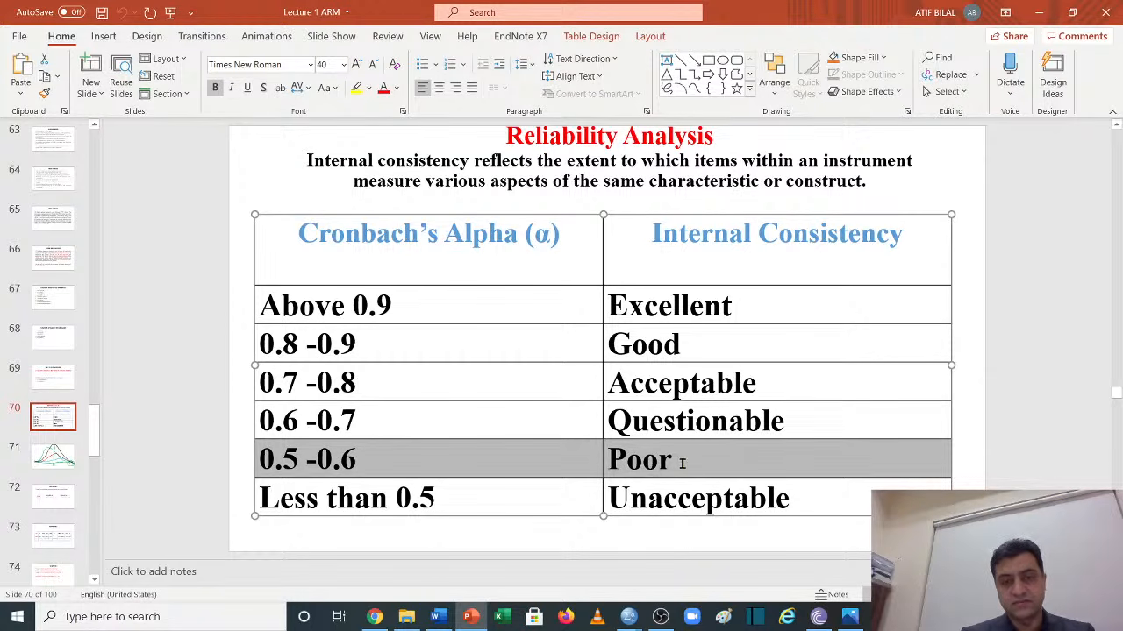
mouse_move(628, 617)
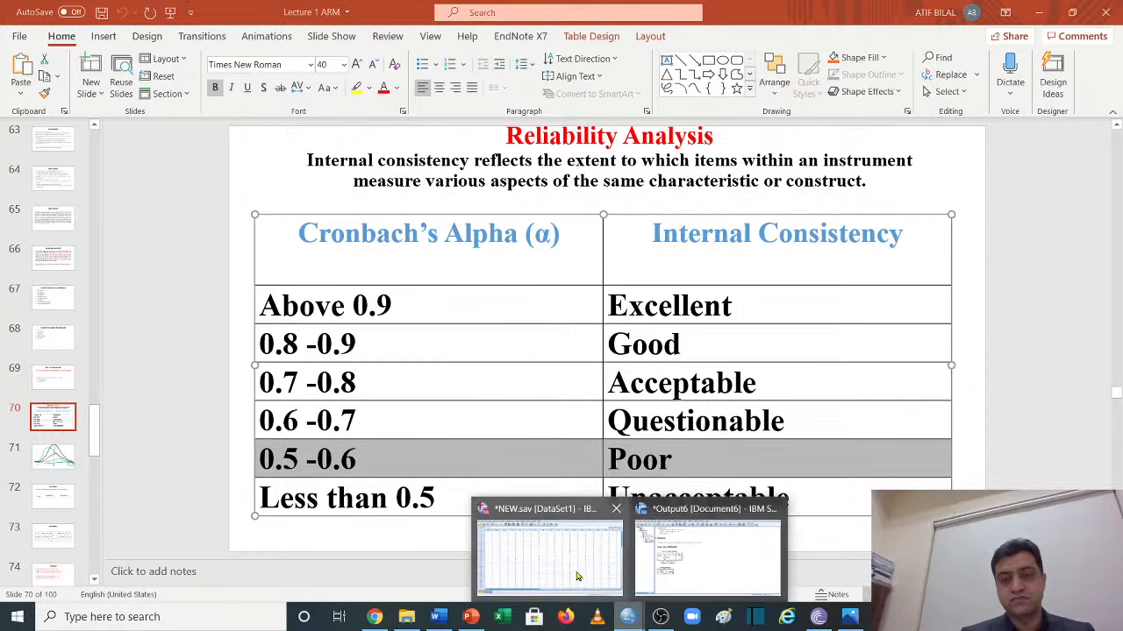
left_click(576, 576)
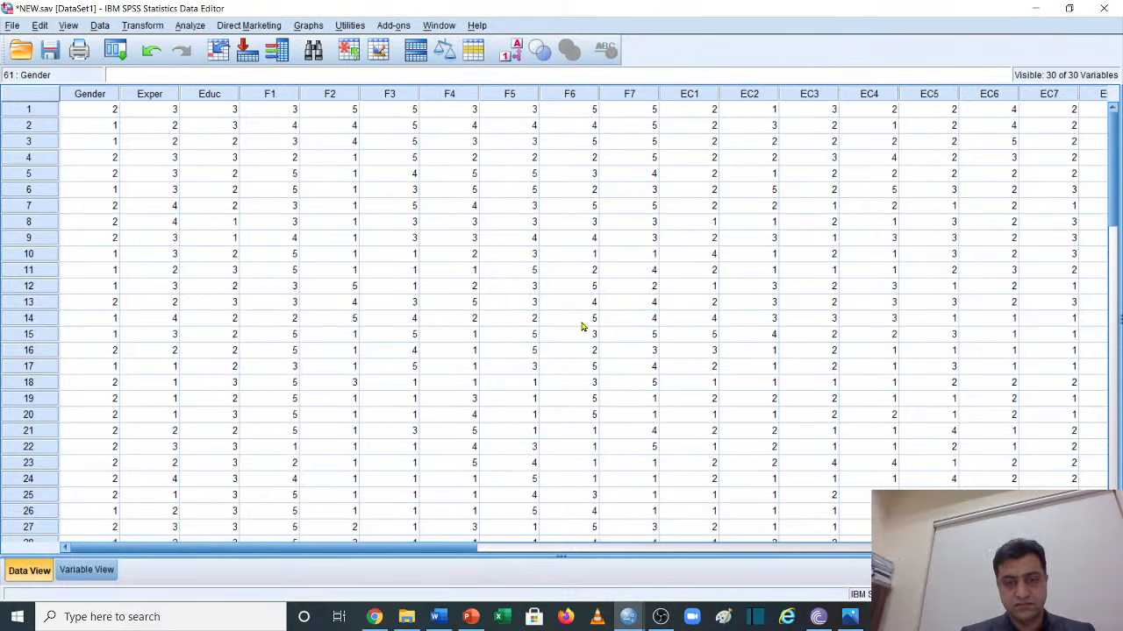
mouse_move(628, 617)
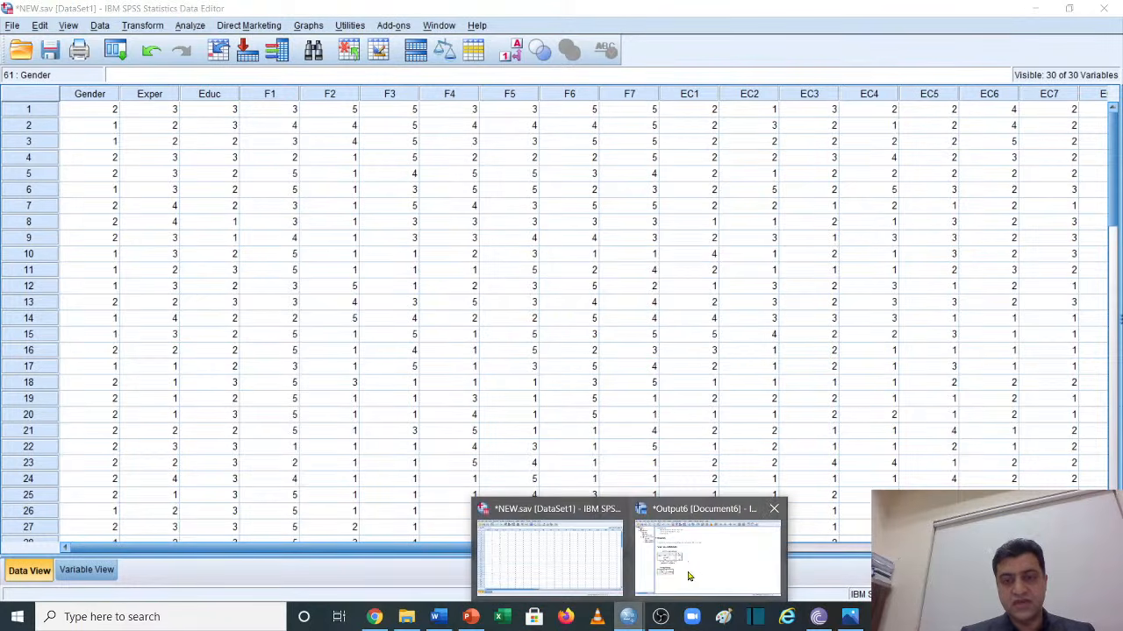
left_click(701, 553)
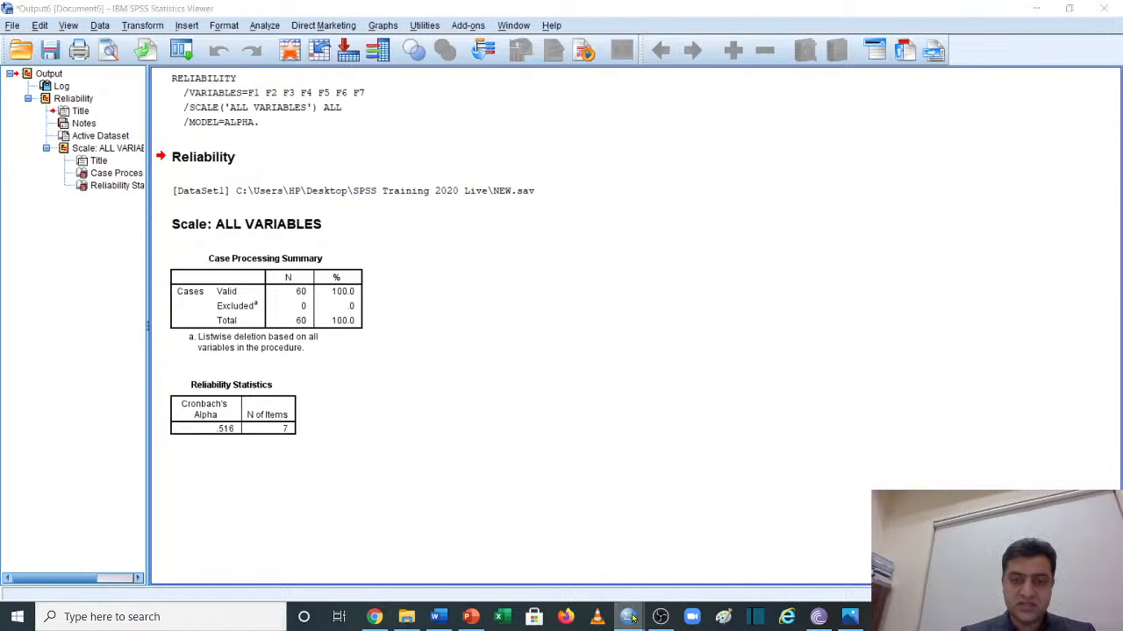
Rerun the Reliability Analysis on F1 to F7 from the dataset with the Scale if item deleted descriptives included
mouse_move(627, 611)
left_click(570, 549)
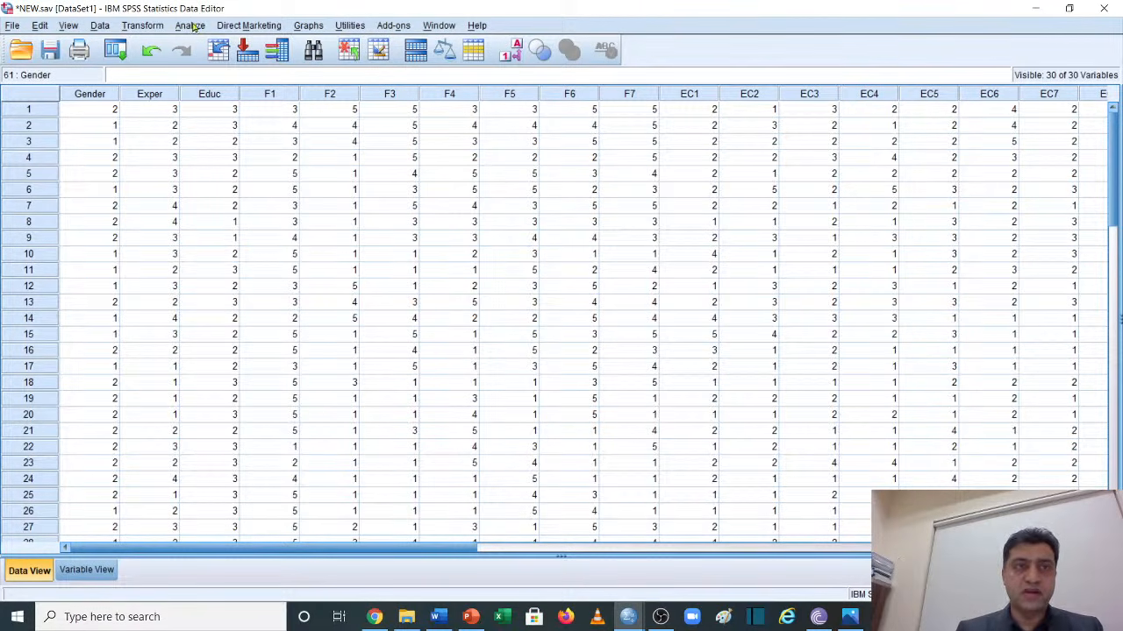
left_click(115, 52)
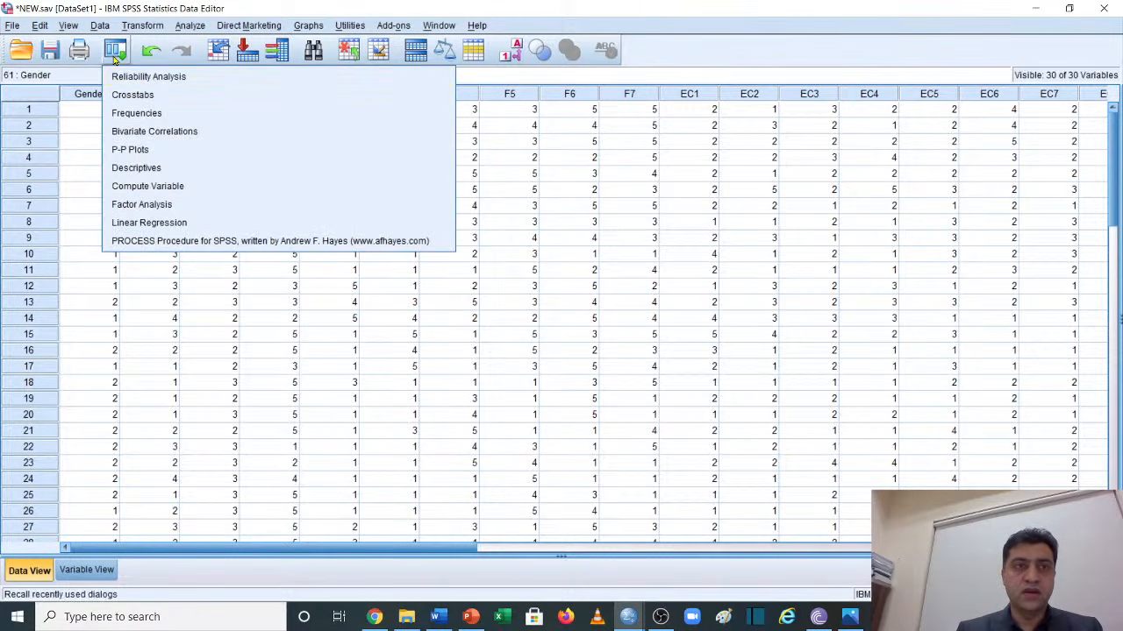
left_click(150, 77)
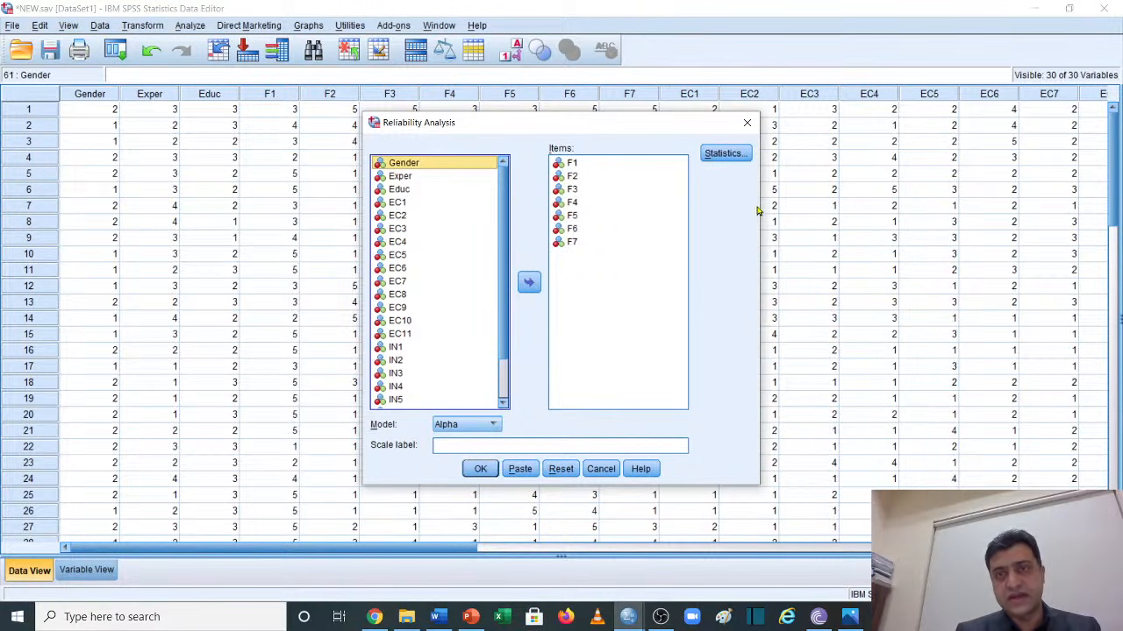
left_click(723, 153)
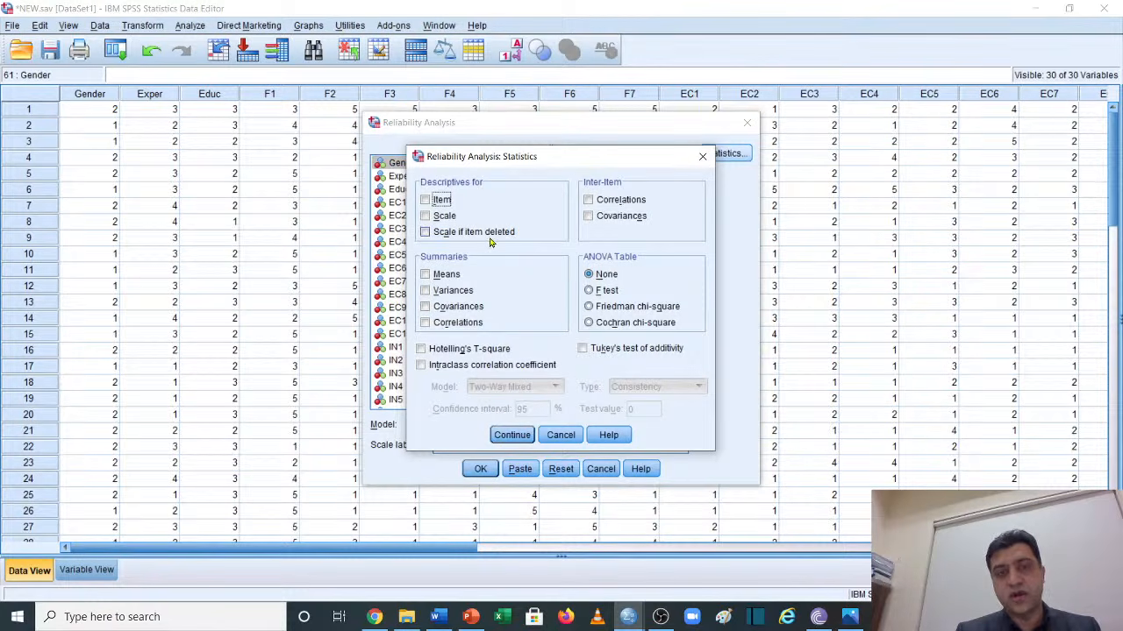
left_click(425, 233)
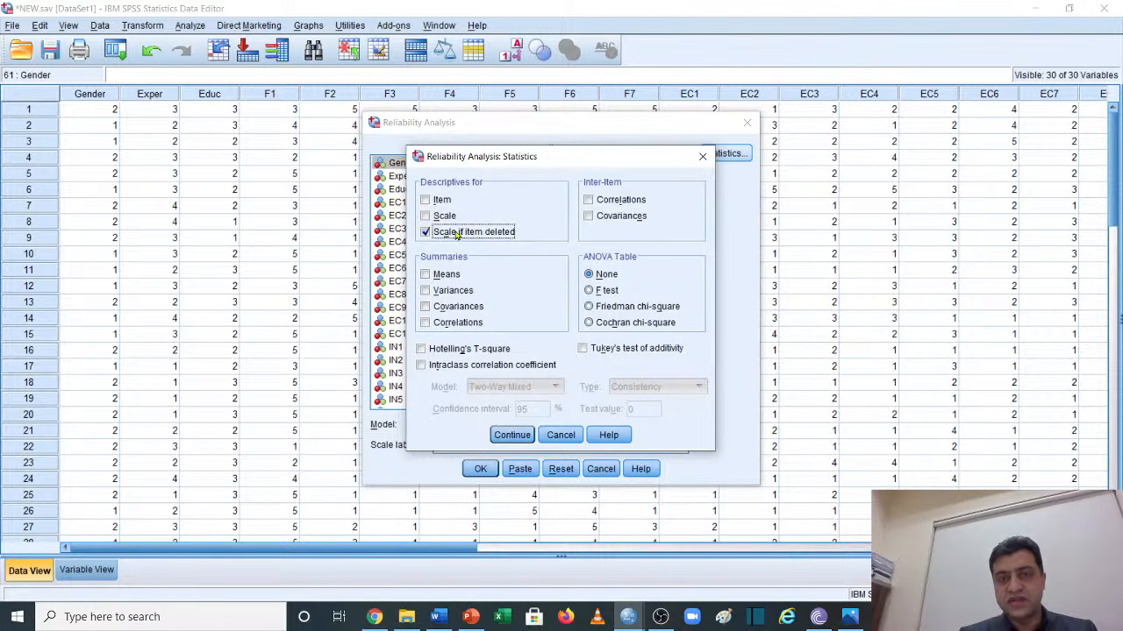
left_click(511, 437)
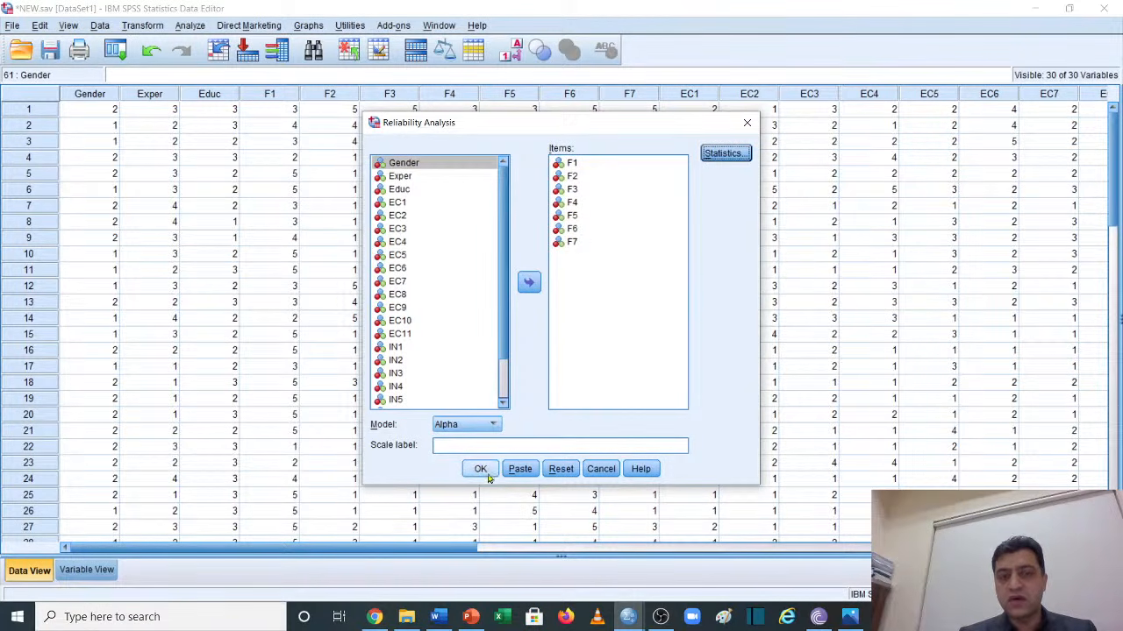
left_click(484, 469)
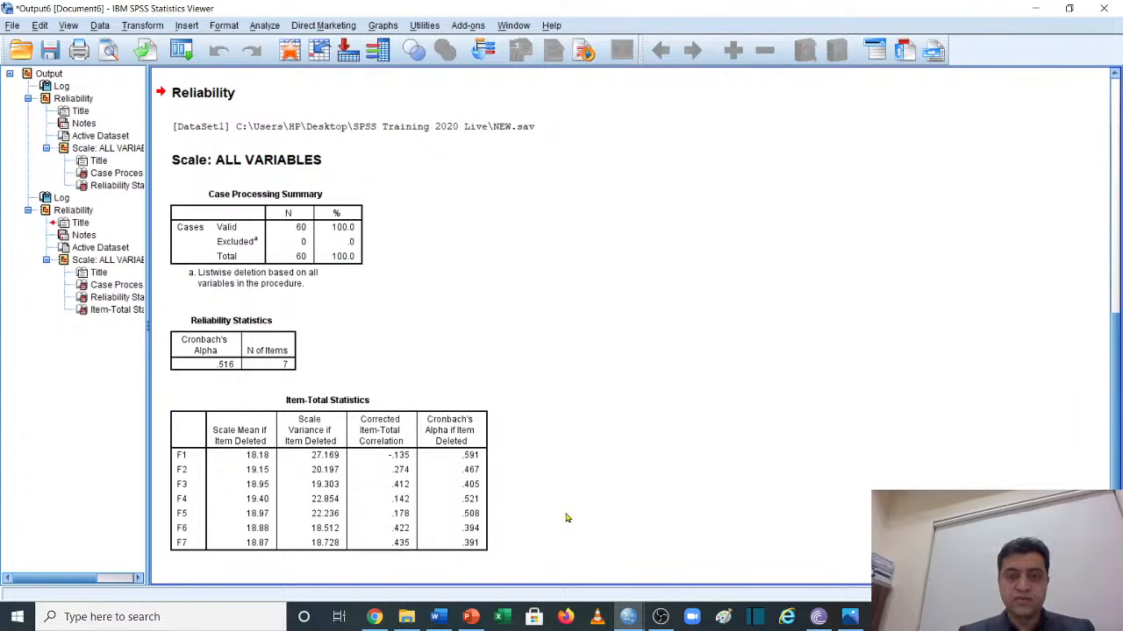
Examine the Cronbach's Alpha if Item Deleted values for F1 to F7 in the Item-Total Statistics table
left_click(482, 524)
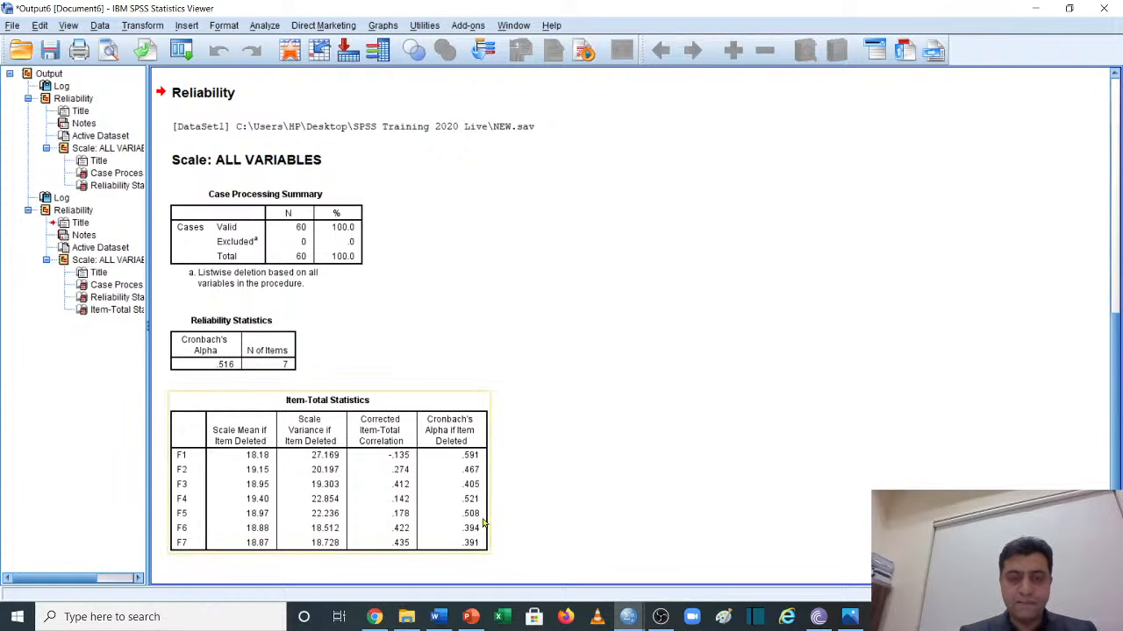
left_click(493, 478)
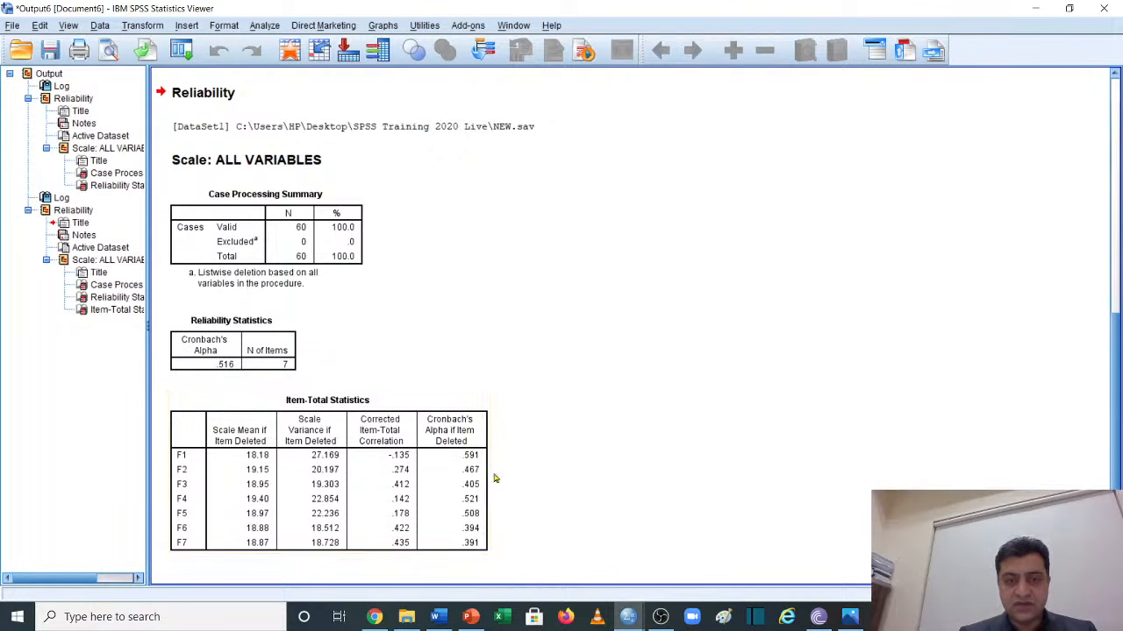
left_click(484, 481)
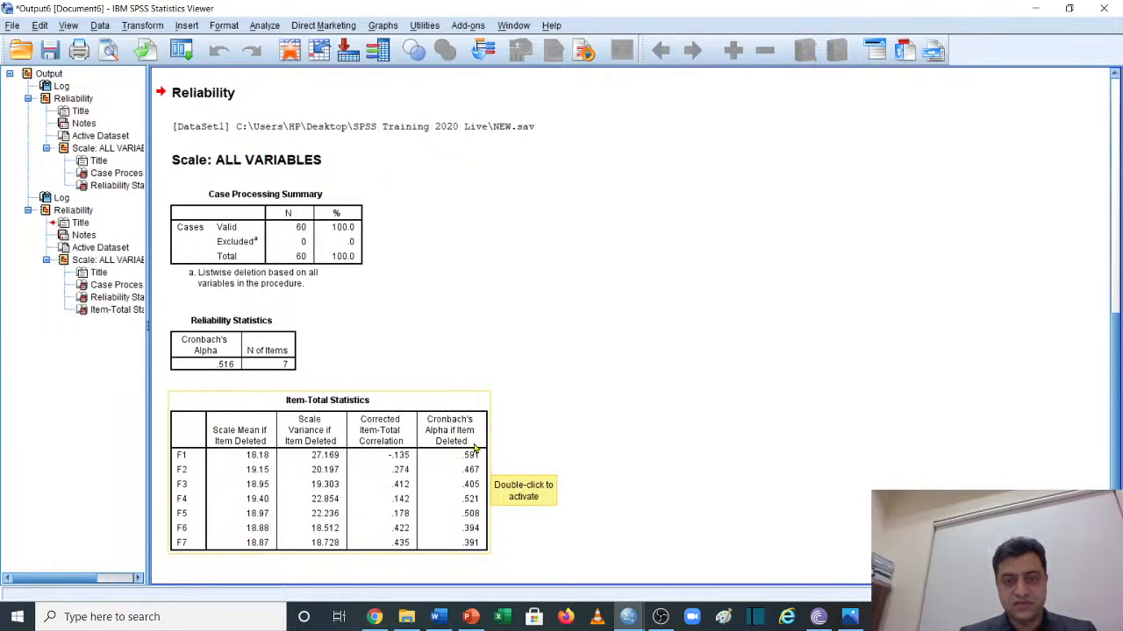
left_click(543, 434)
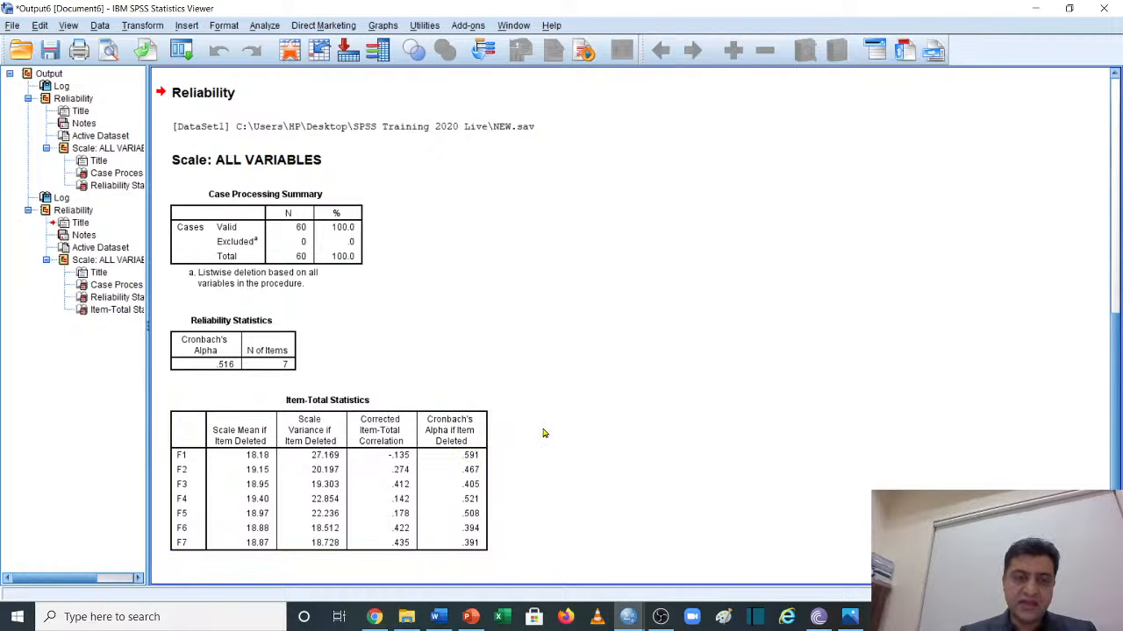
left_click(180, 467)
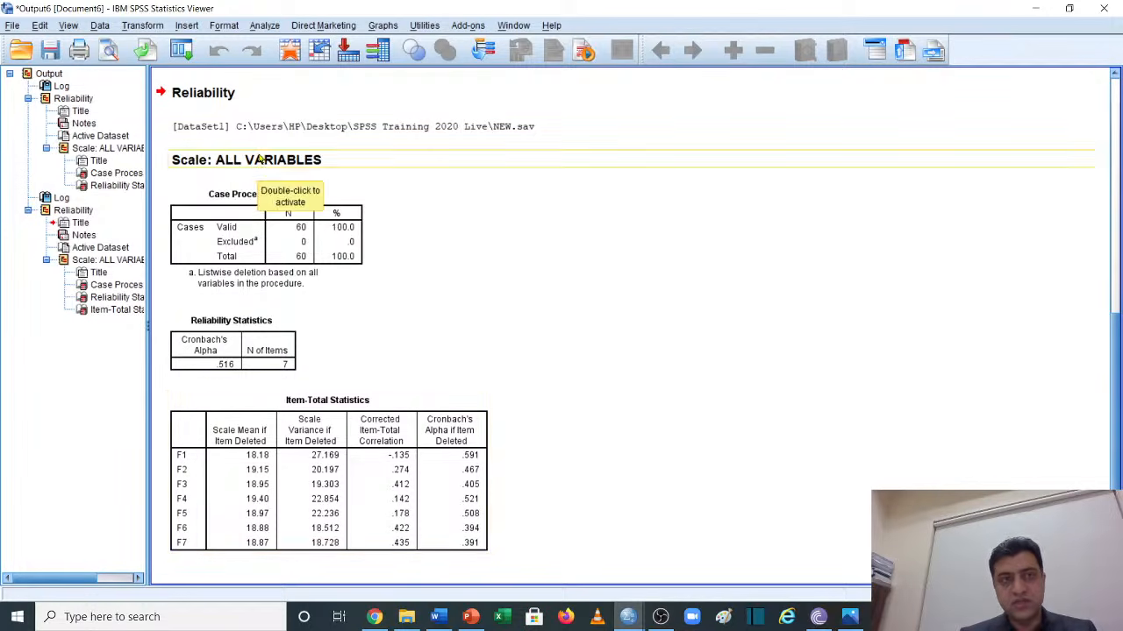
Remove F1 from the Reliability Analysis items and rerun the analysis on F2 to F7
left_click(182, 51)
left_click(203, 77)
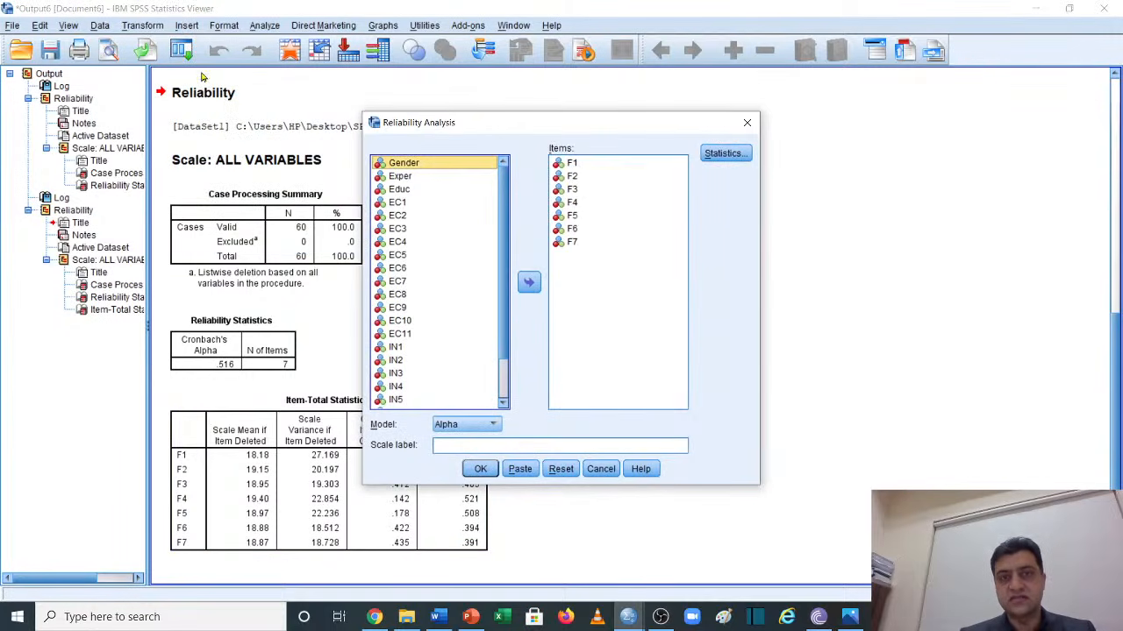
left_click(570, 165)
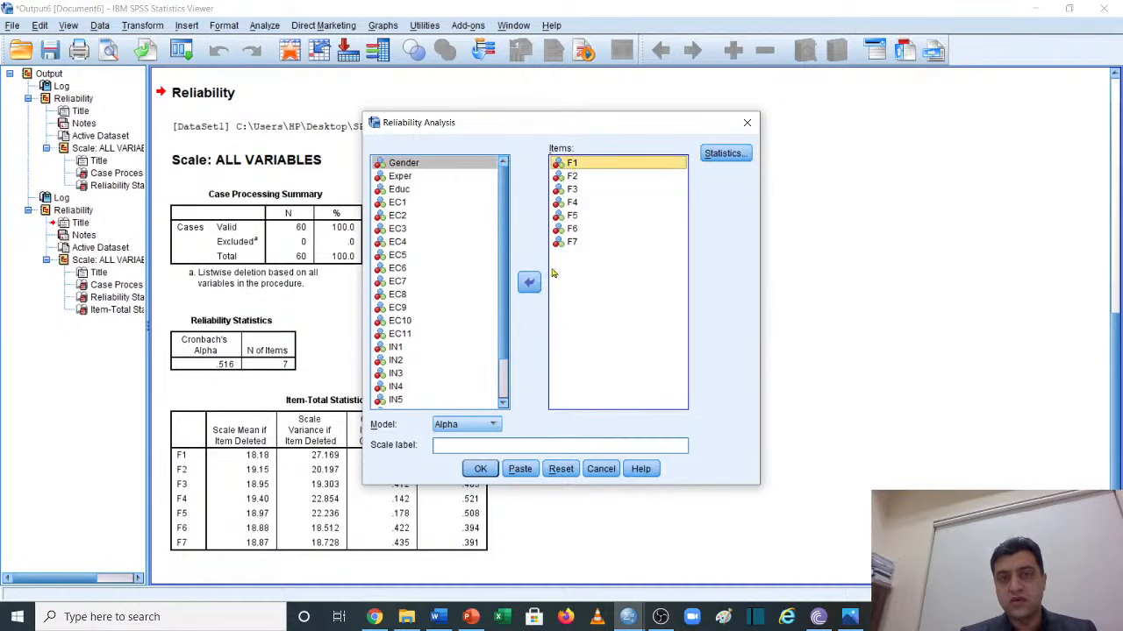
left_click(529, 283)
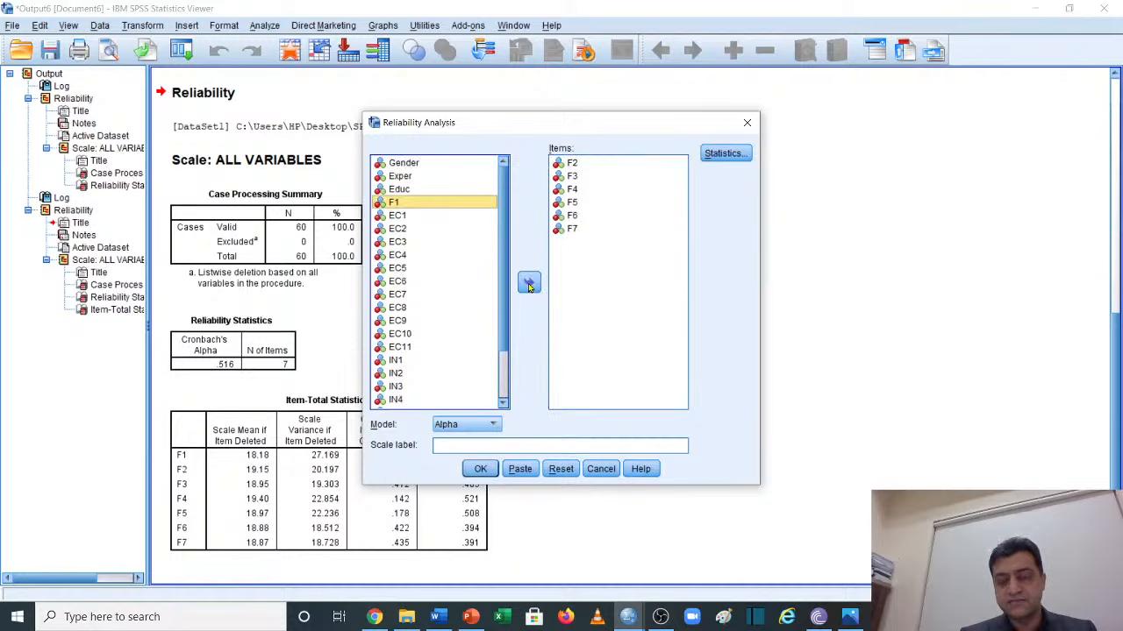
left_click(482, 470)
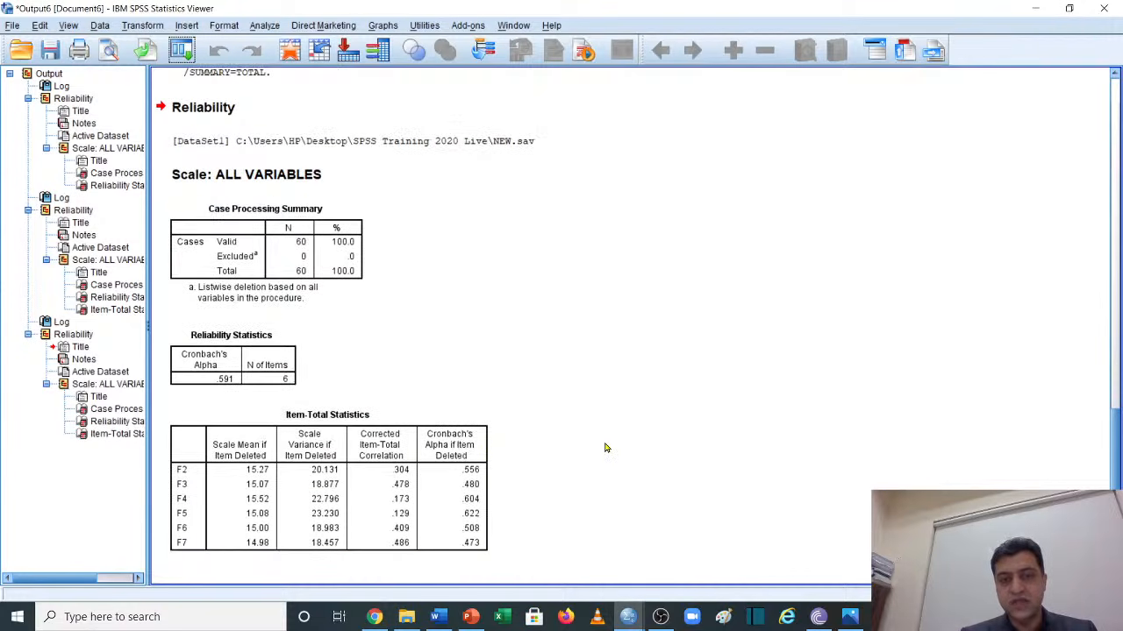
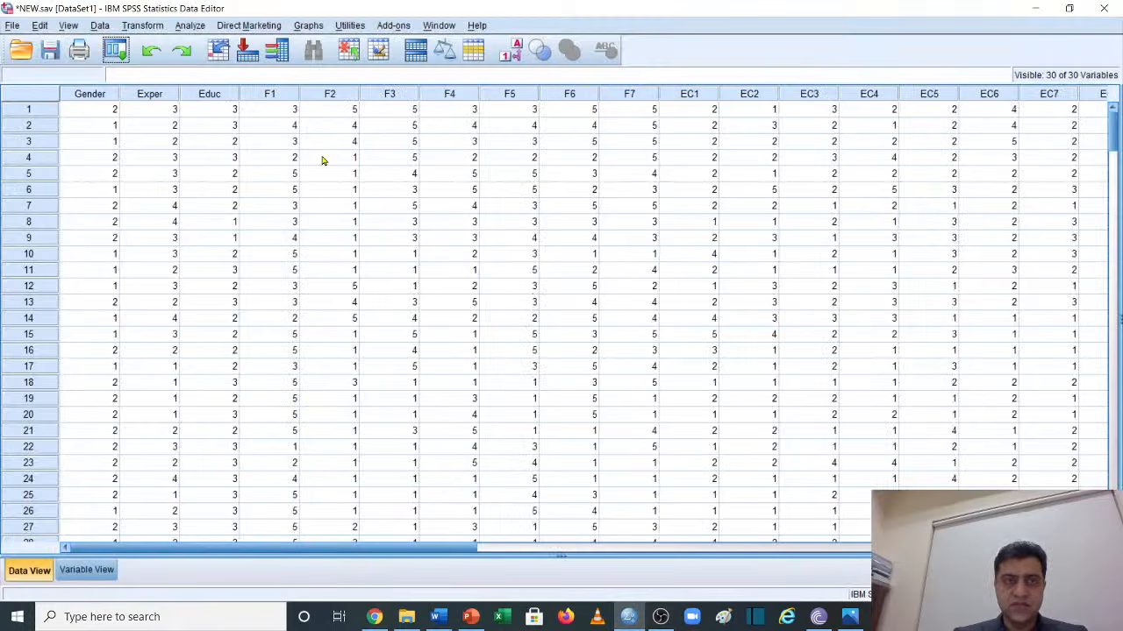
Select the F1 to F7 values of case 1 in the dataset
scroll(322, 160, "down", 3)
scroll(322, 159, "up", 3)
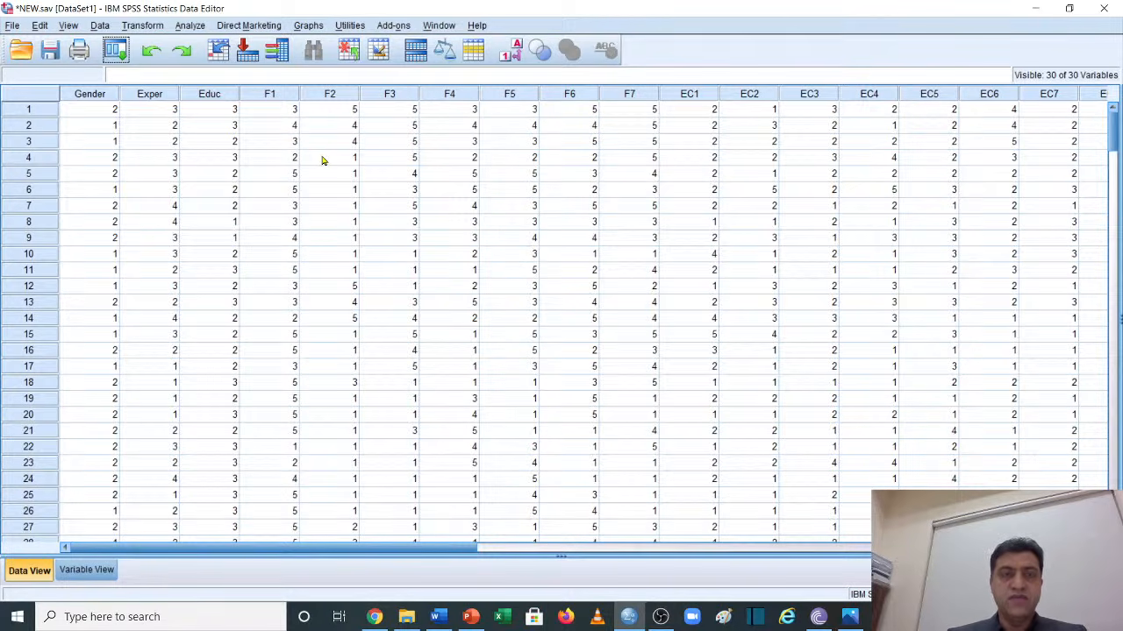
left_click(281, 110)
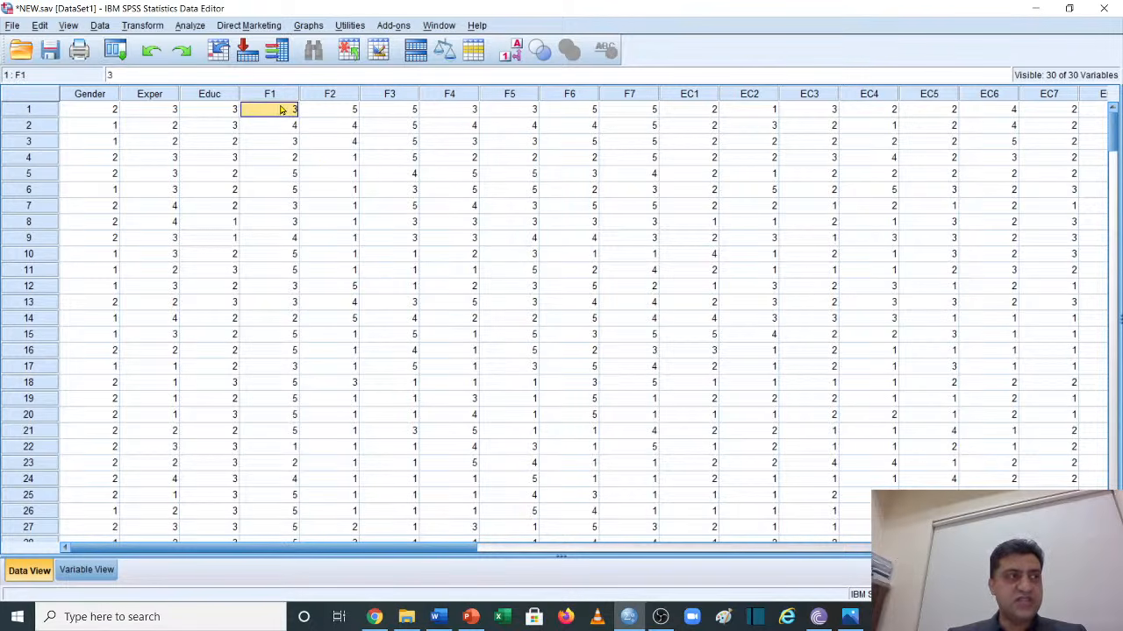
key("shift+Right")
key("shift+Right")
key("shift+Right")
key("shift+Right")
key("shift+Right")
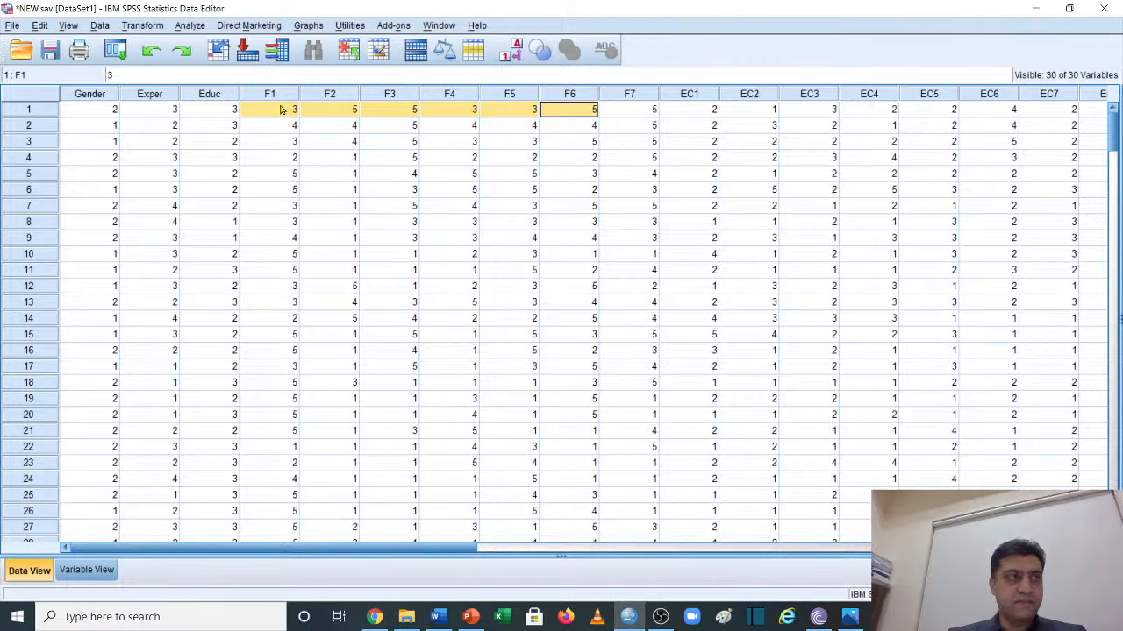
key("shift+Right")
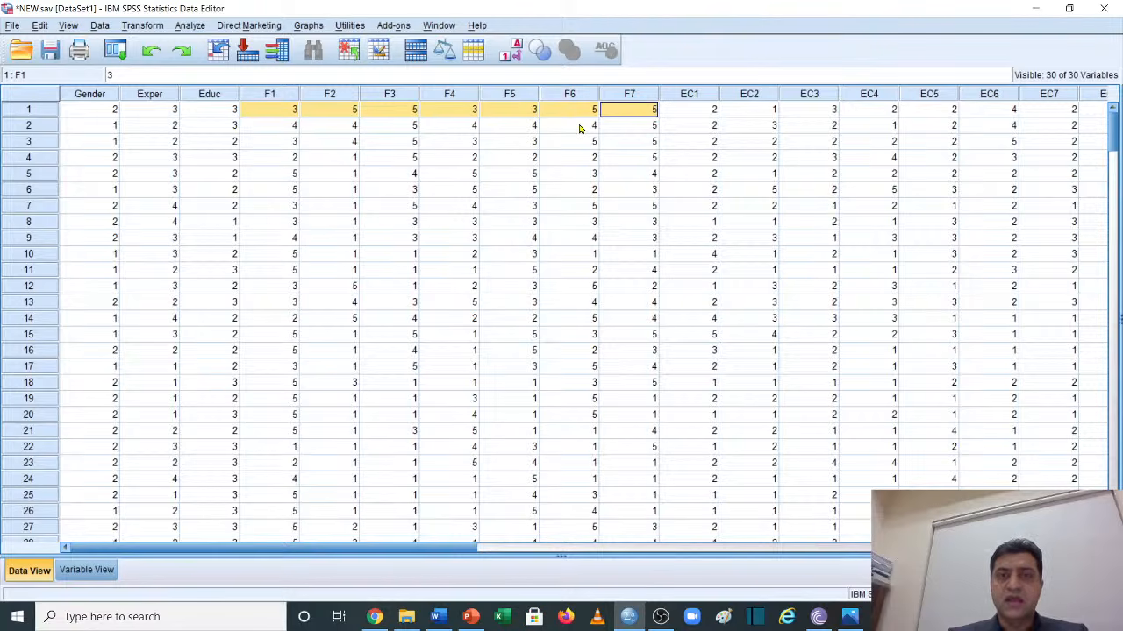
Examine case 1's responses across the F1 to F7 items by highlighting them in the dataset
left_click(297, 130)
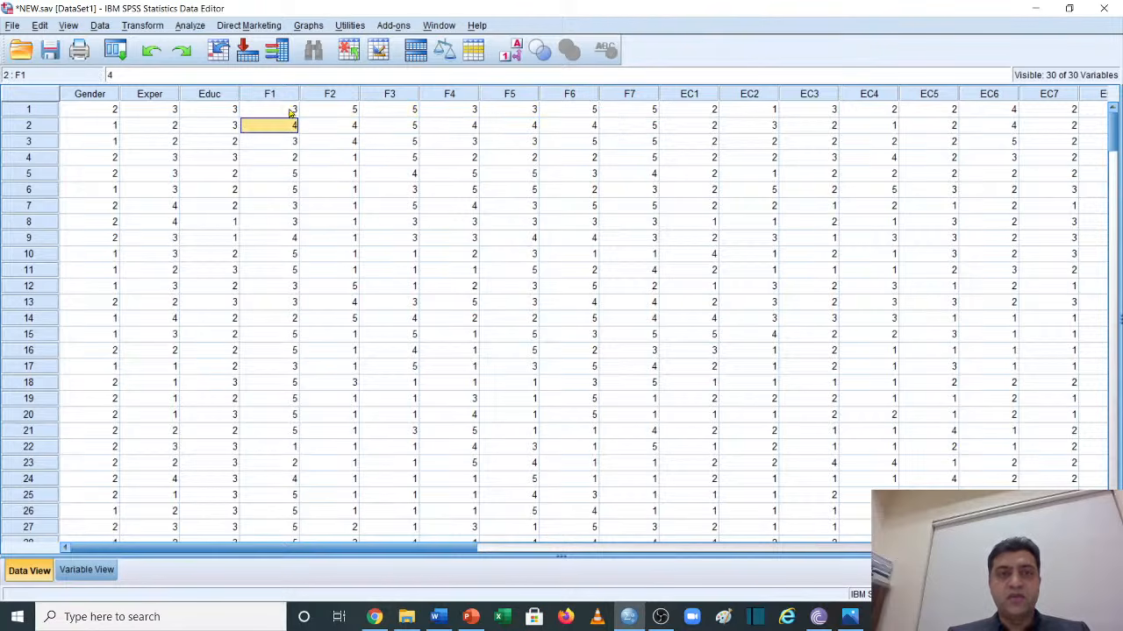
left_click_drag(291, 112, 635, 116)
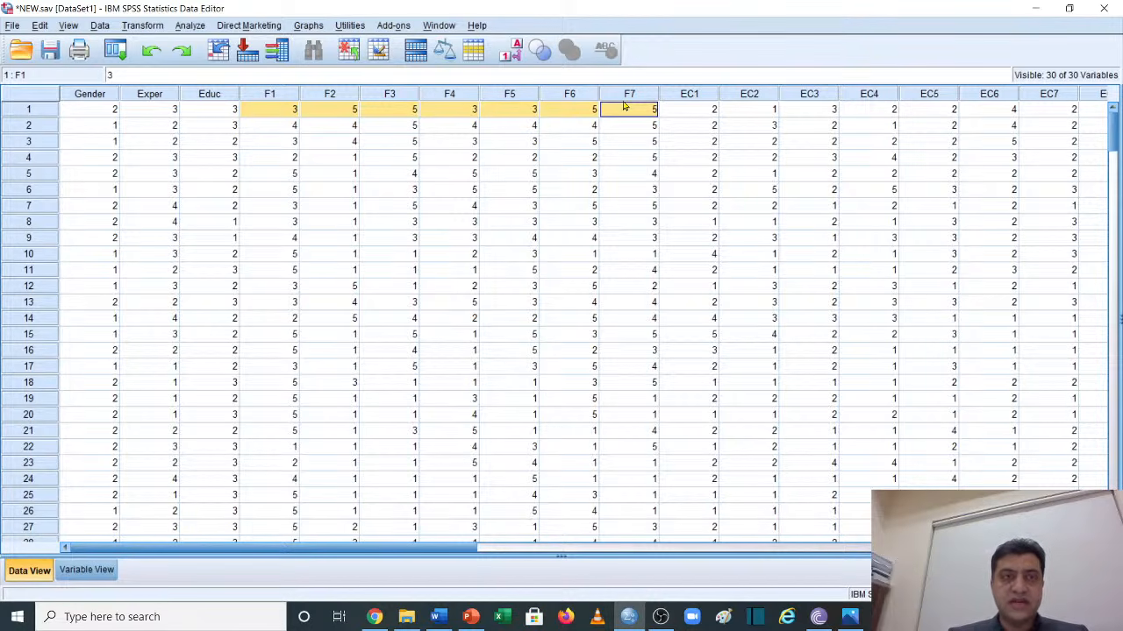
left_click(464, 190)
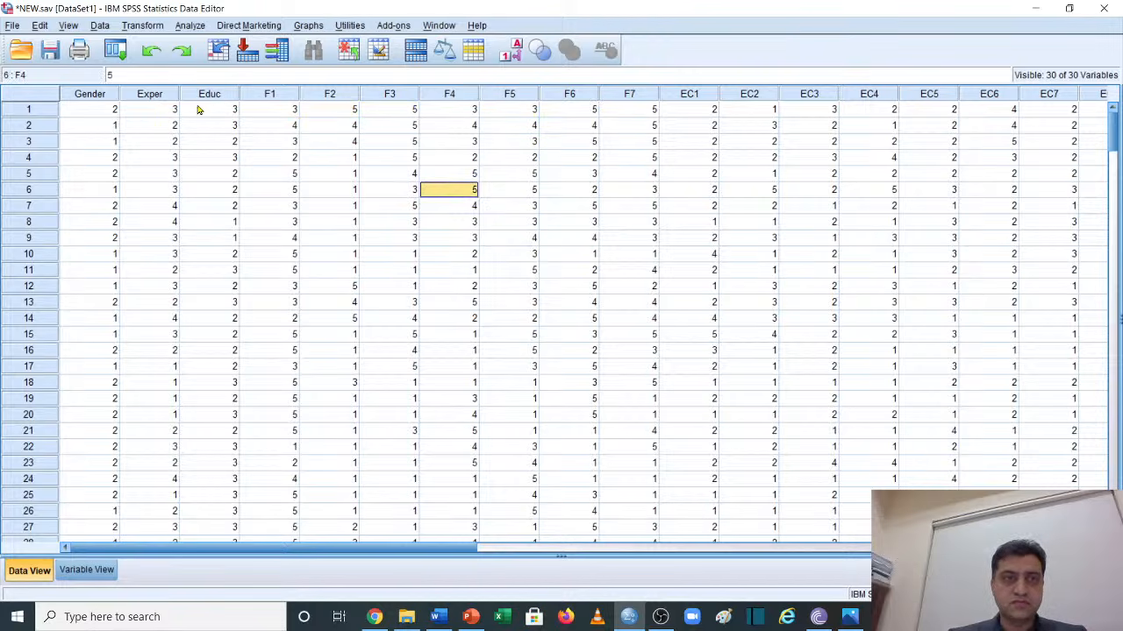
Open Compute Variable, go through F1 to F7 in the variable list and start editing the target variable name
left_click(145, 25)
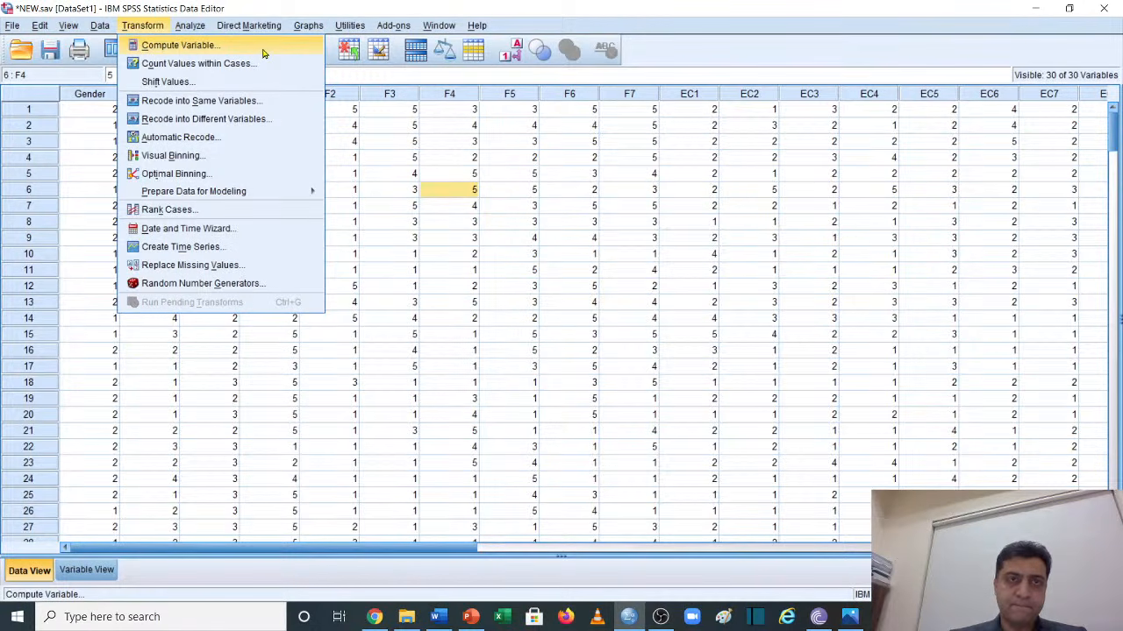
left_click(167, 45)
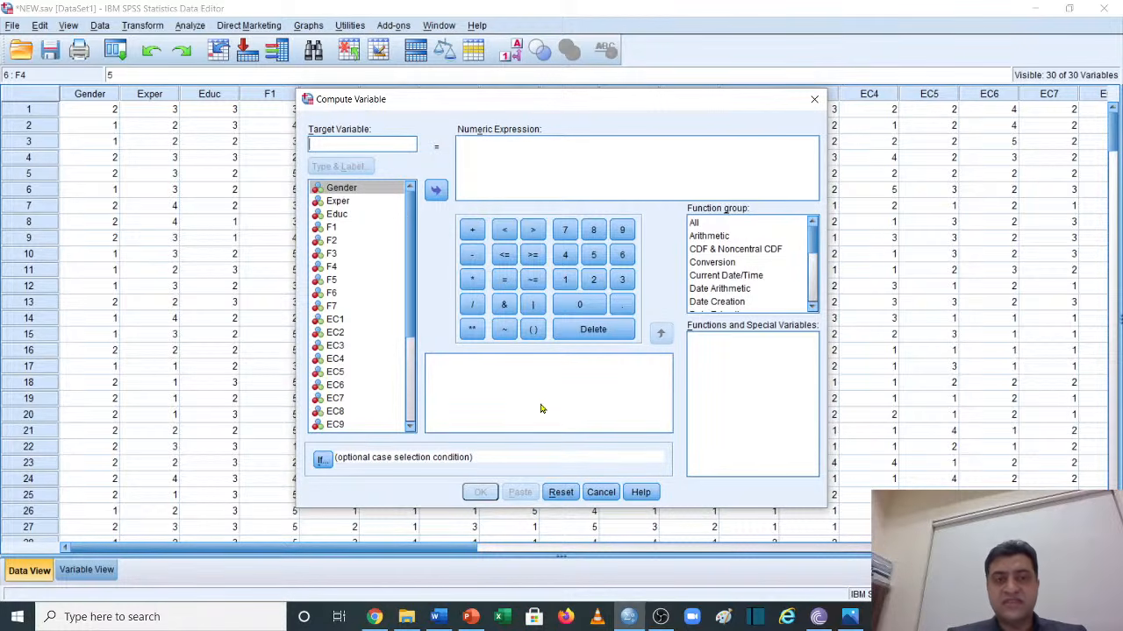
left_click(330, 228)
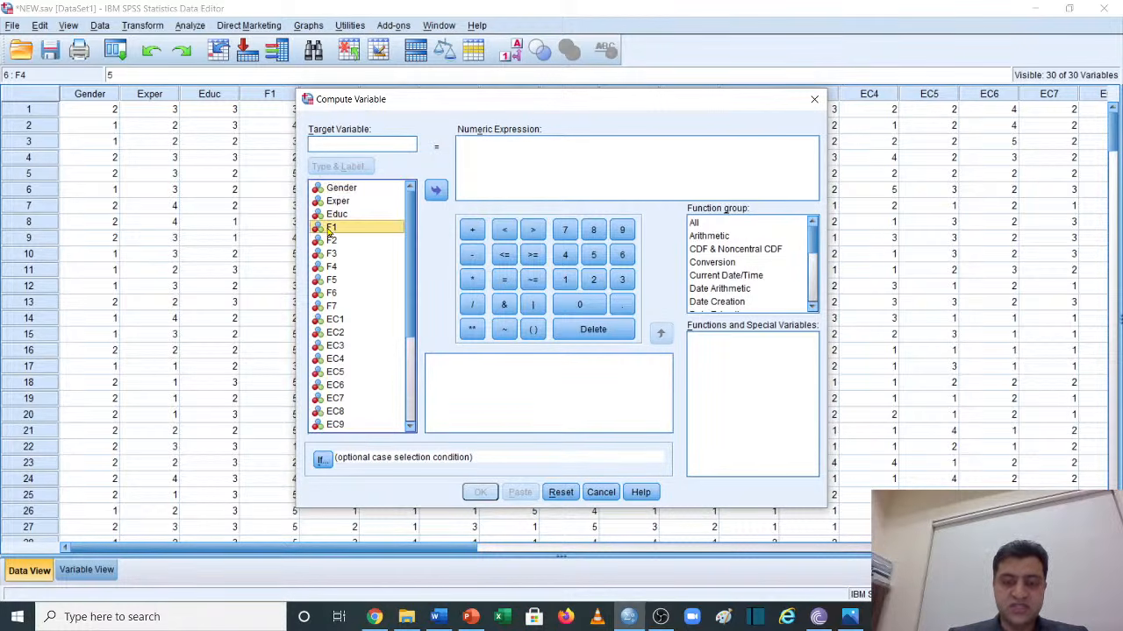
key("Down")
key("Down")
key("Down")
key("Down")
key("Down")
key("Down")
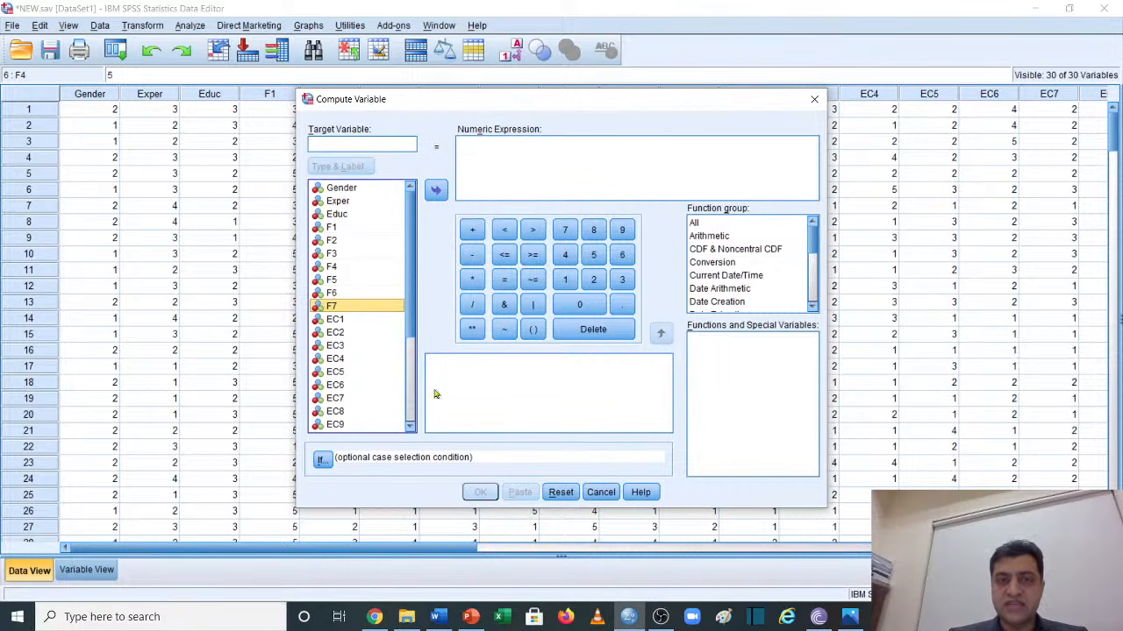
left_click(377, 144)
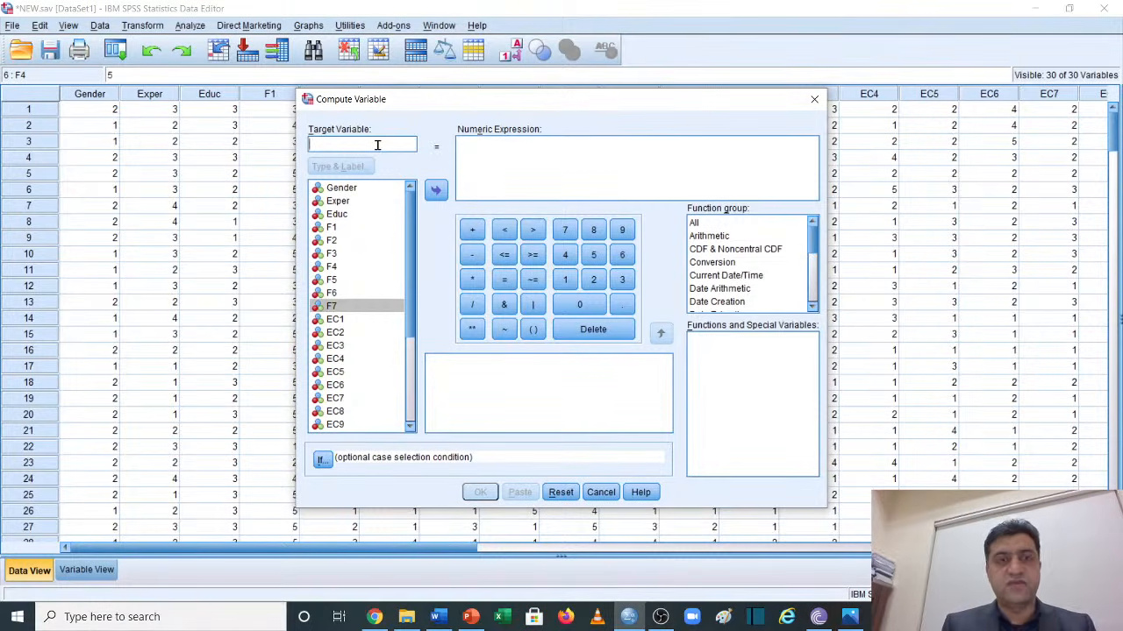
type("fO")
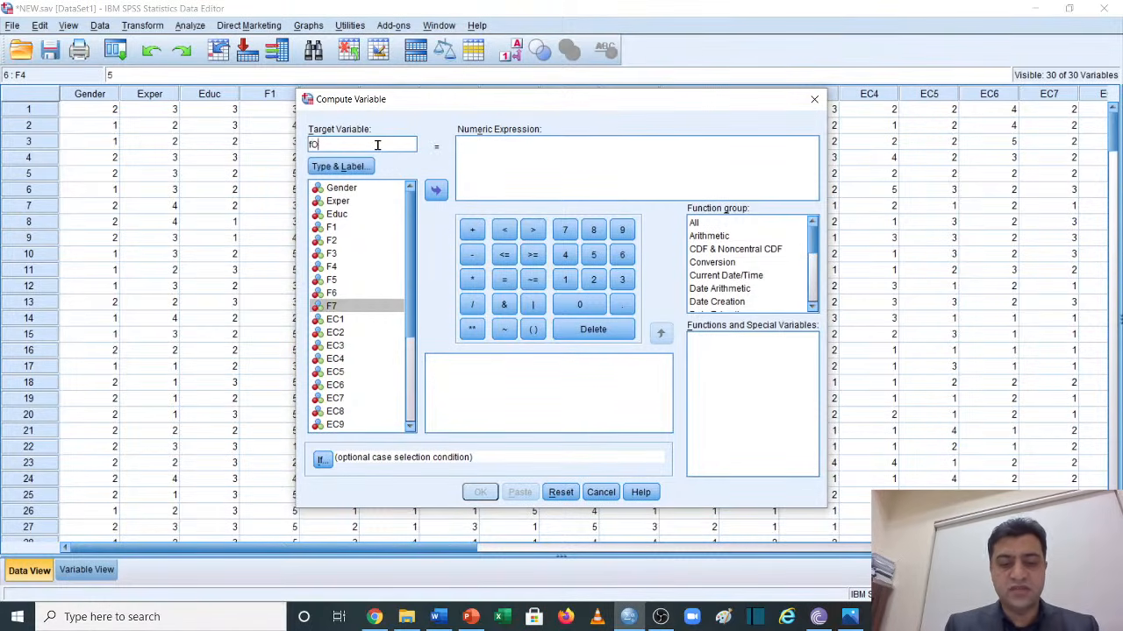
type("RMALIZATION")
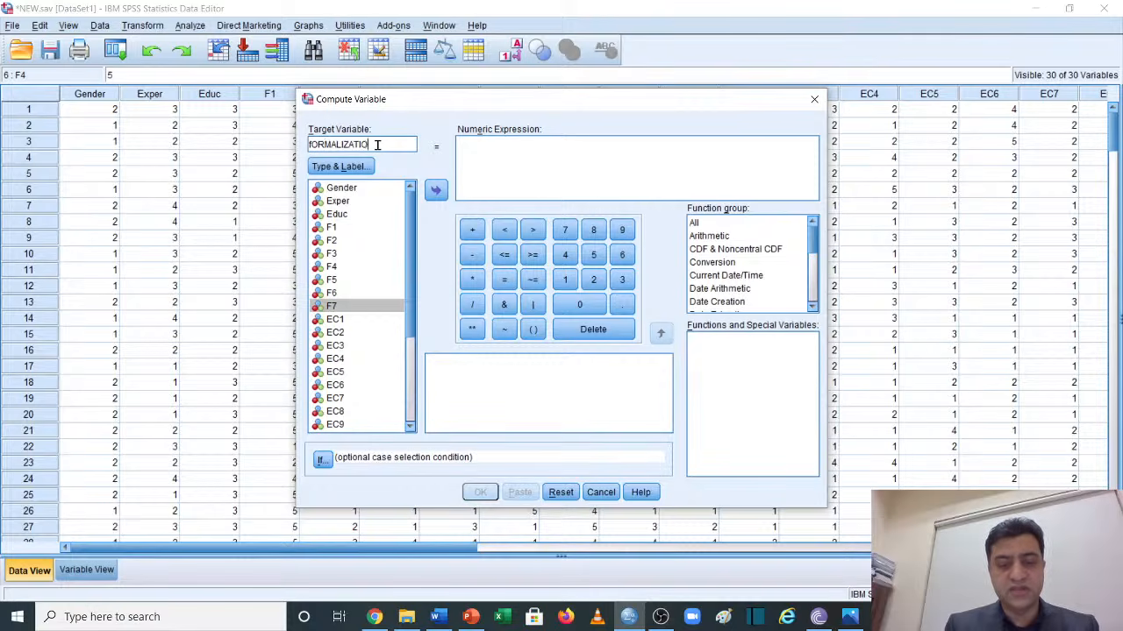
key("BackSpace")
key("BackSpace")
key("BackSpace")
key("BackSpace")
key("BackSpace")
key("BackSpace")
key("BackSpace")
key("BackSpace")
key("BackSpace")
key("BackSpace")
key("BackSpace")
key("BackSpace")
key("BackSpace")
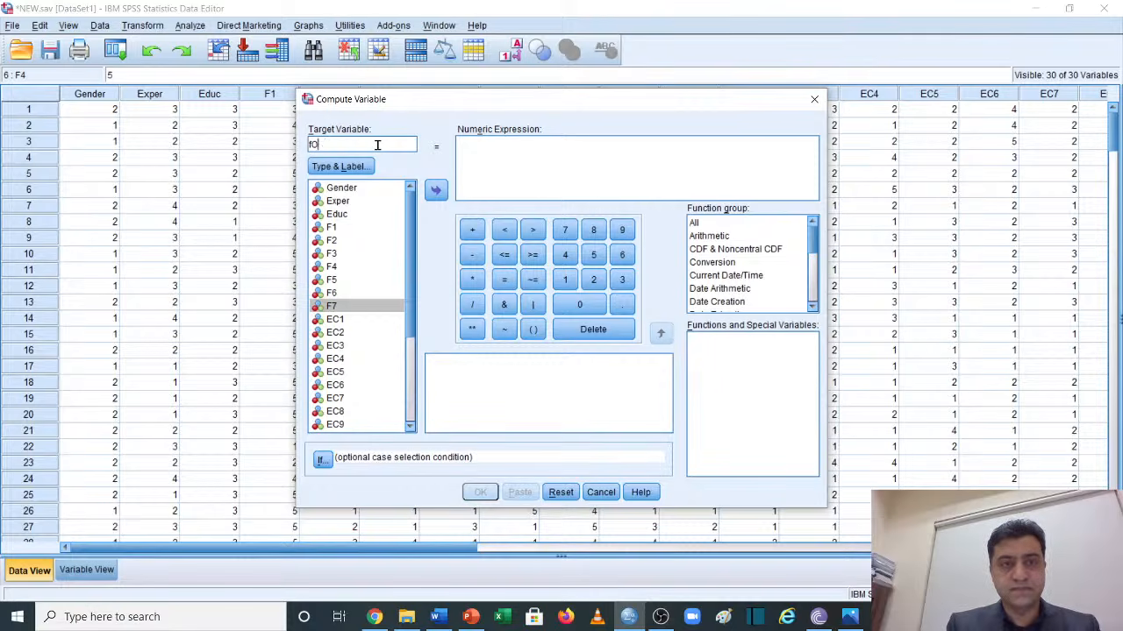
Name the target variable Formalization
type("Forma")
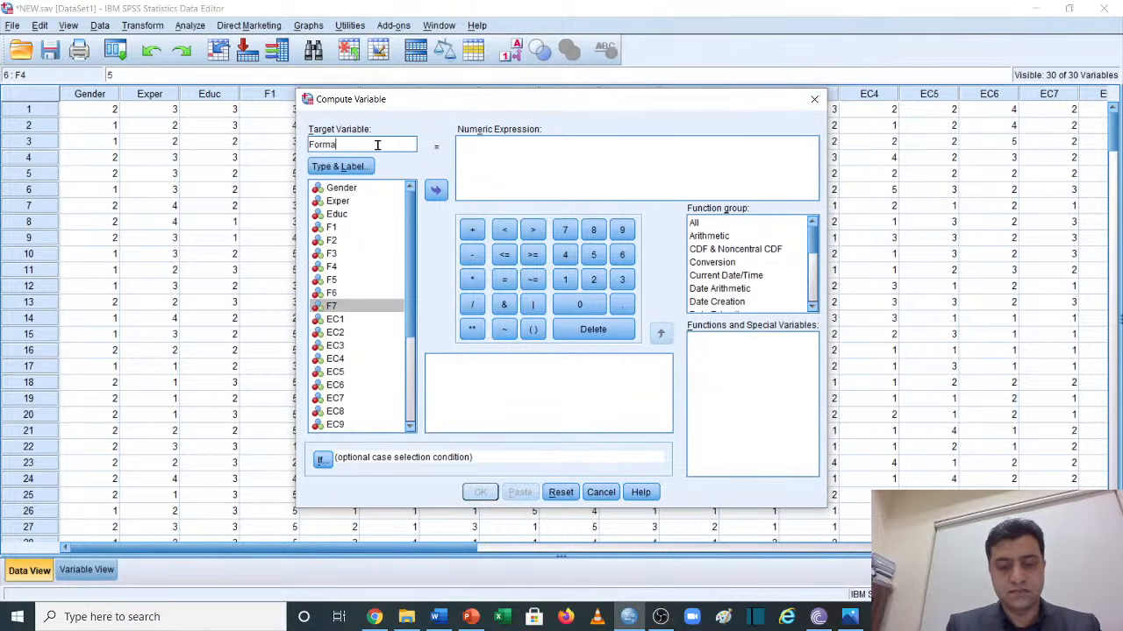
type("lization")
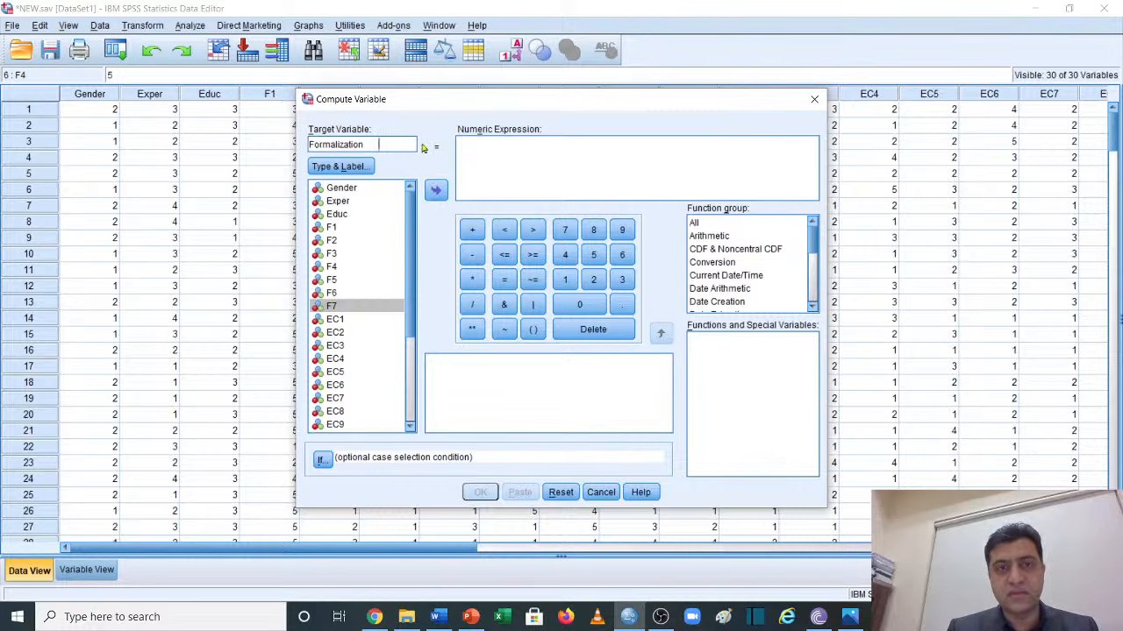
left_click(529, 177)
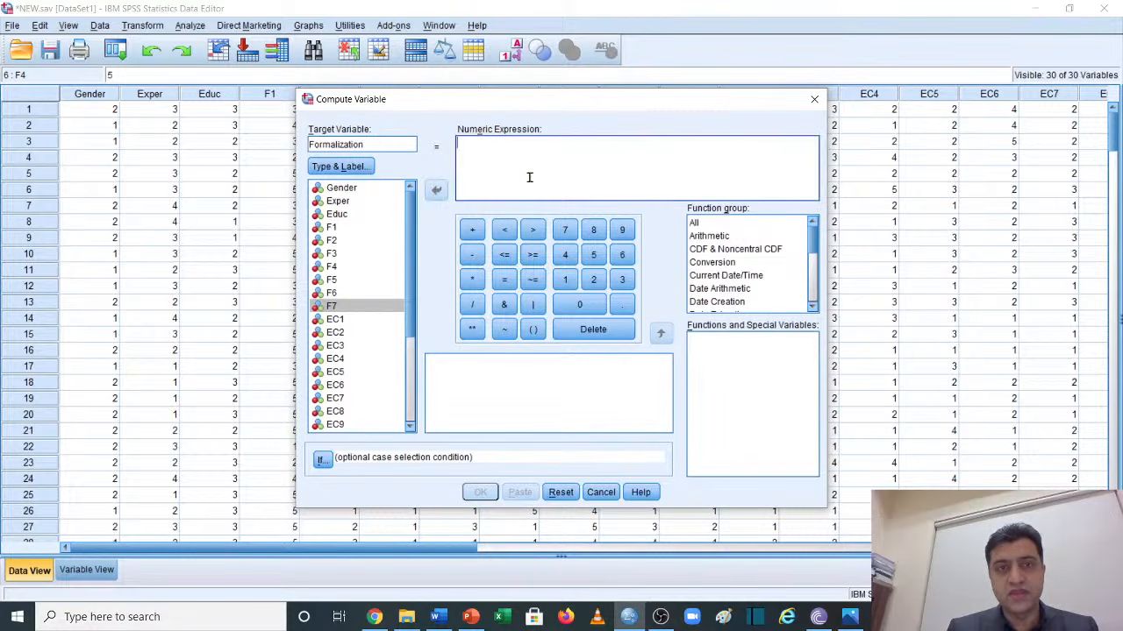
left_click(395, 143)
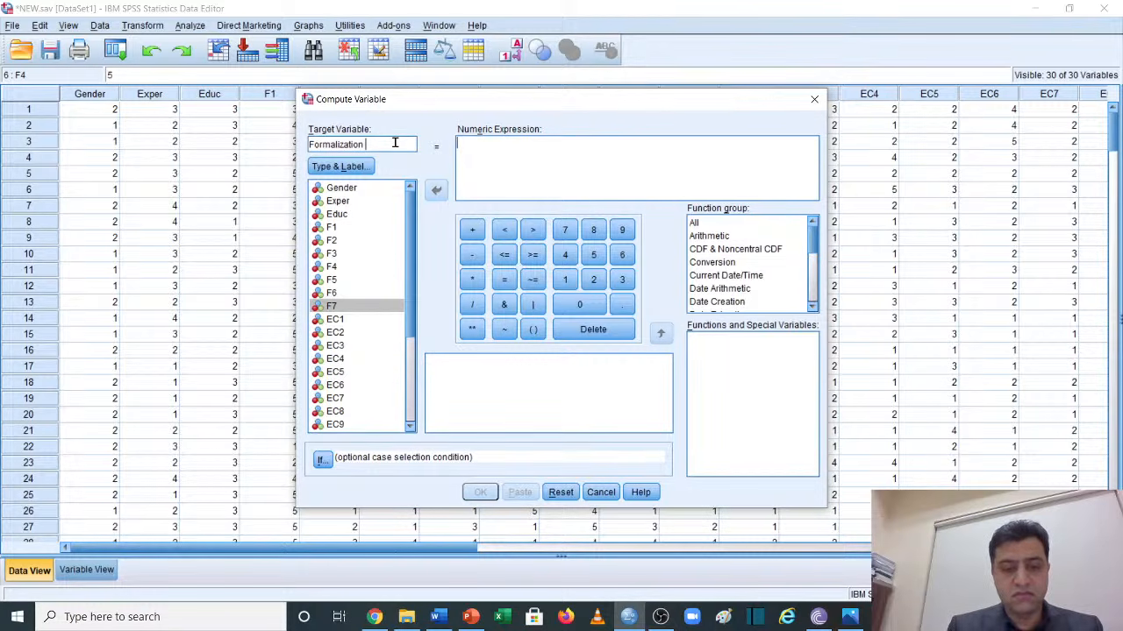
type("Formalization Procee")
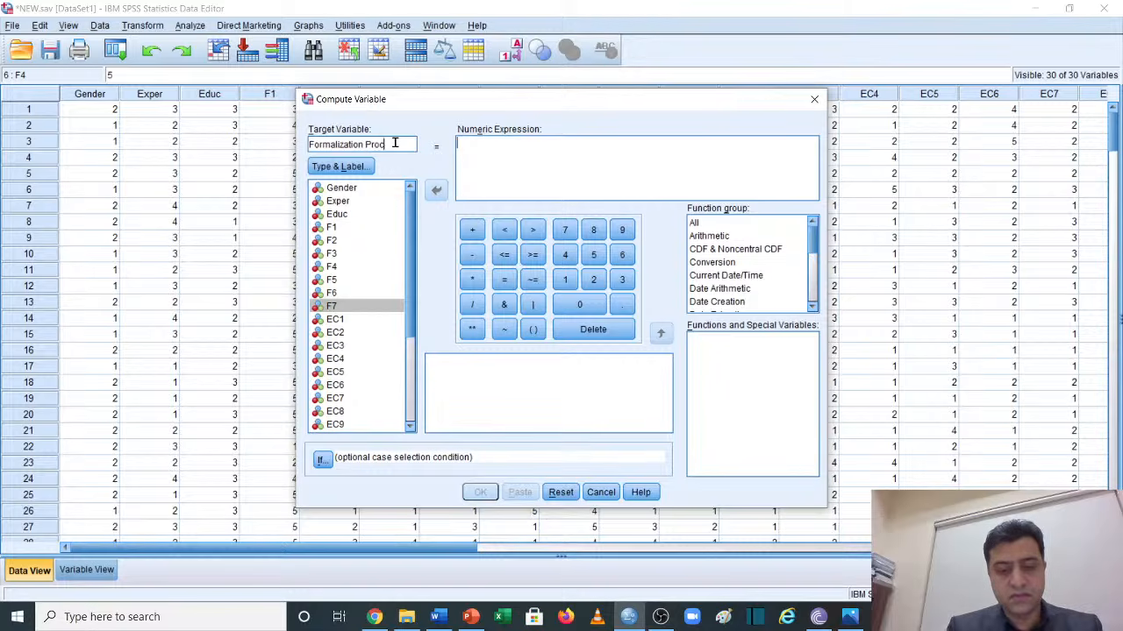
left_click(473, 149)
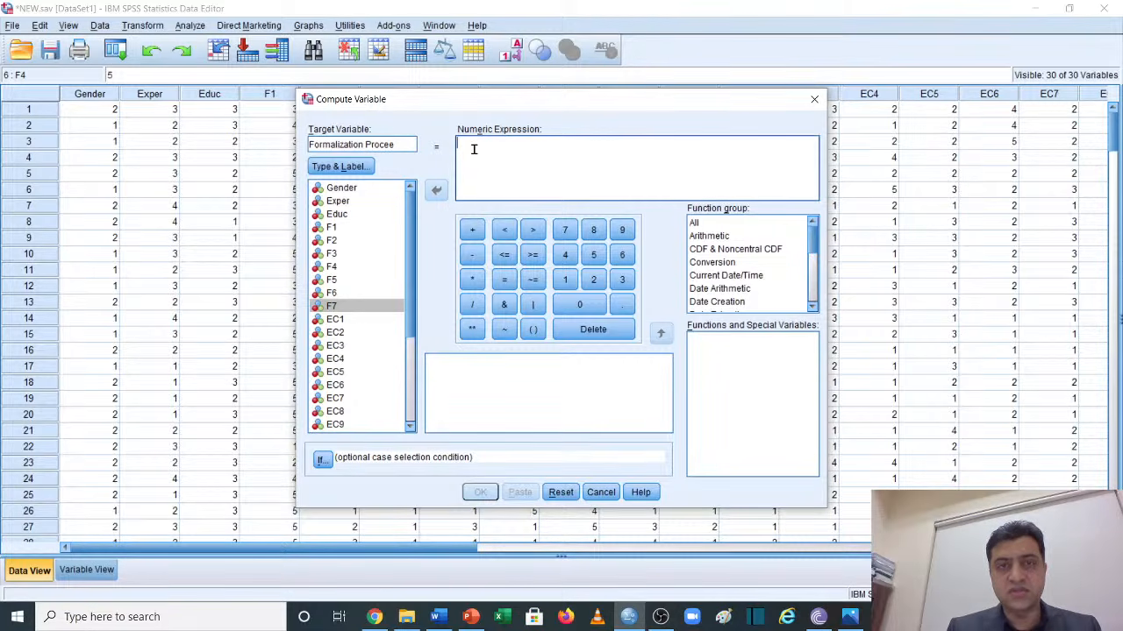
left_click(398, 146)
key("BackSpace")
key("BackSpace")
key("BackSpace")
key("BackSpace")
key("BackSpace")
key("BackSpace")
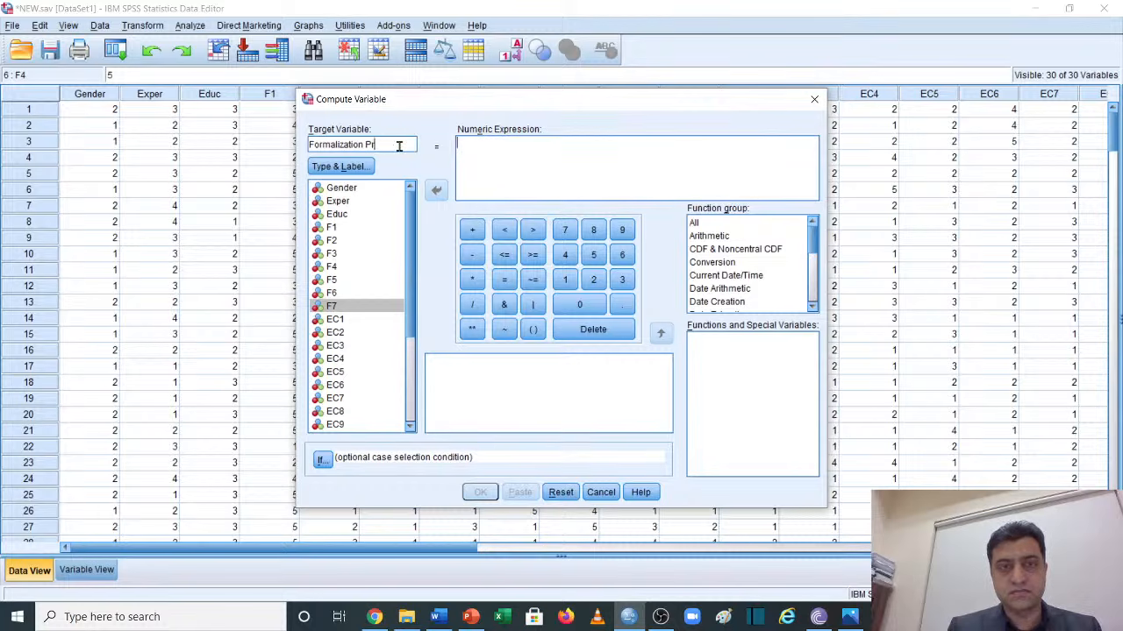
type("_")
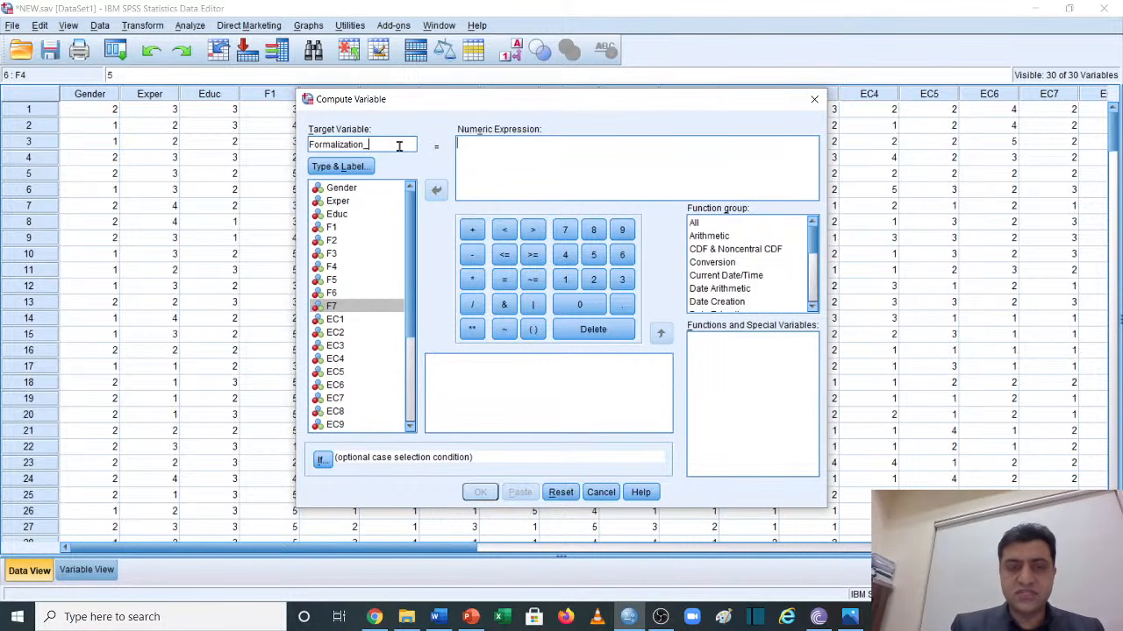
key("BackSpace")
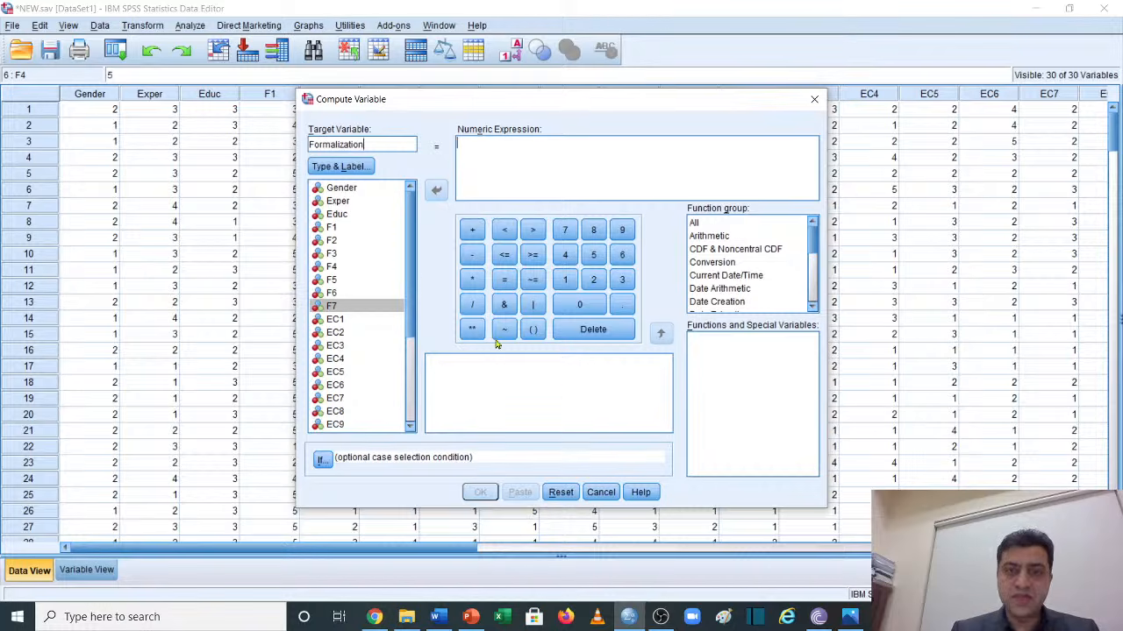
Start the numeric expression with a pair of parentheses enclosing F1 + F2 + F3 and a following plus sign
left_click(532, 330)
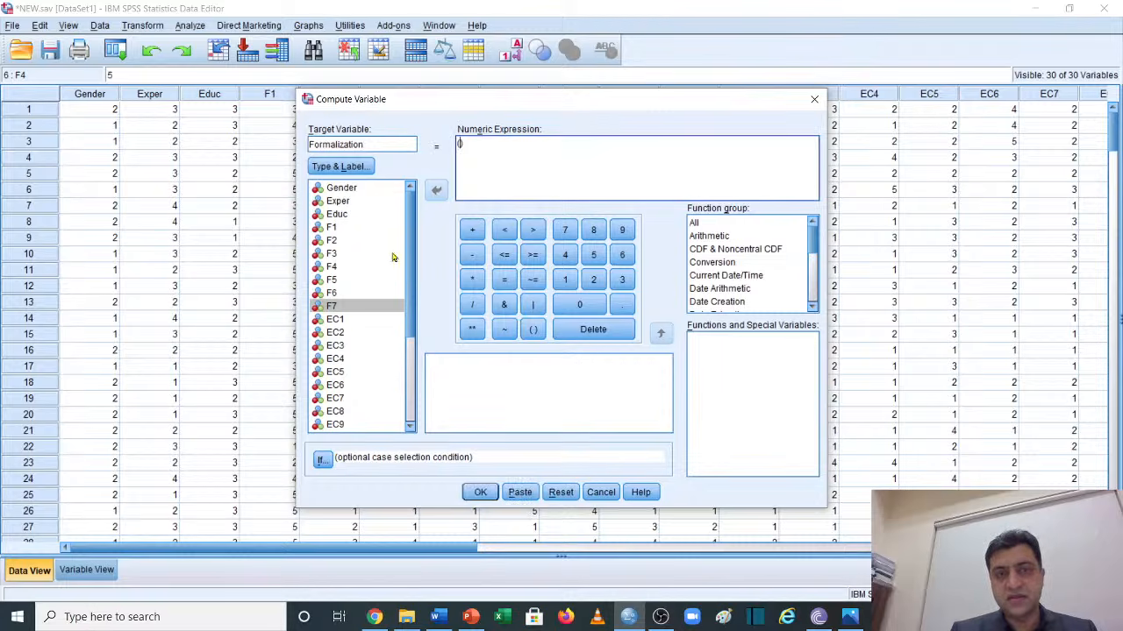
left_click(331, 228)
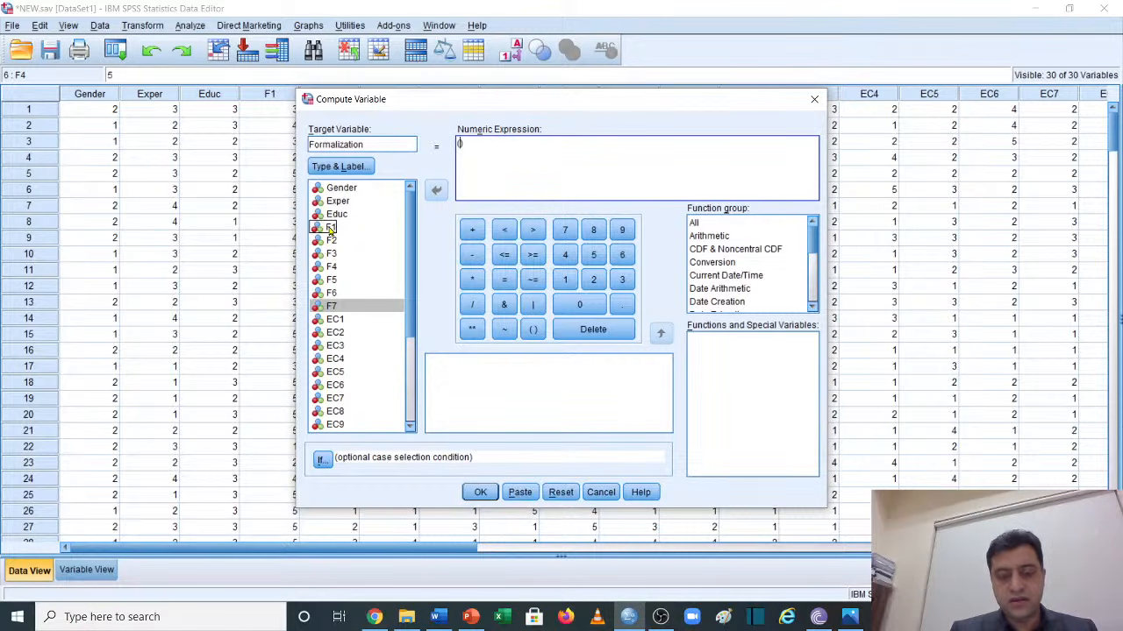
double_click(331, 228)
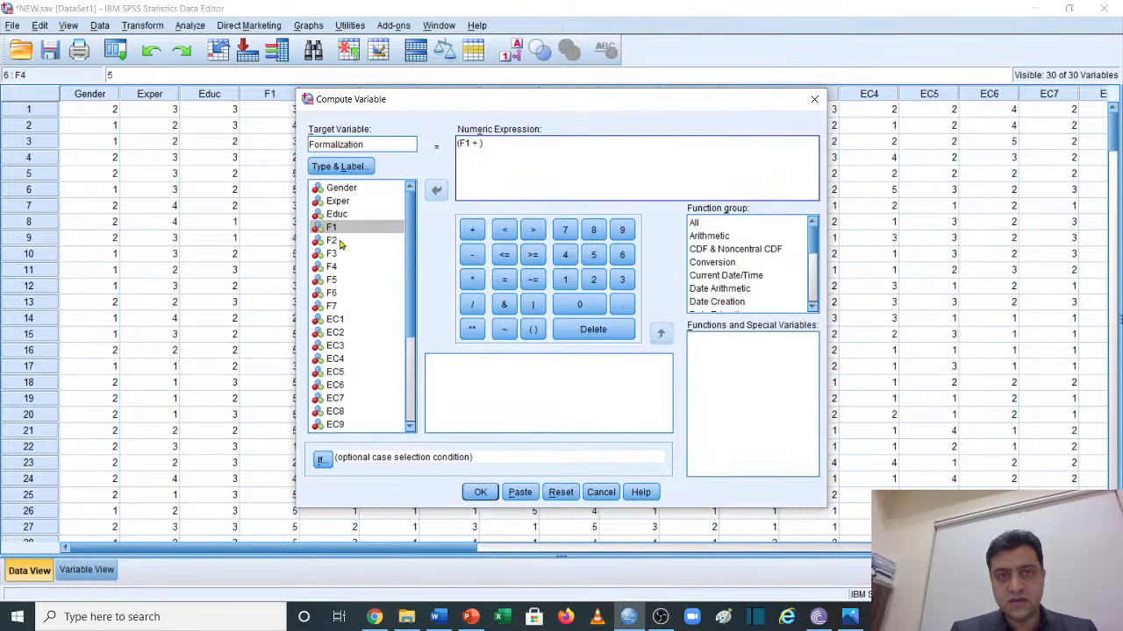
double_click(331, 240)
left_click(471, 230)
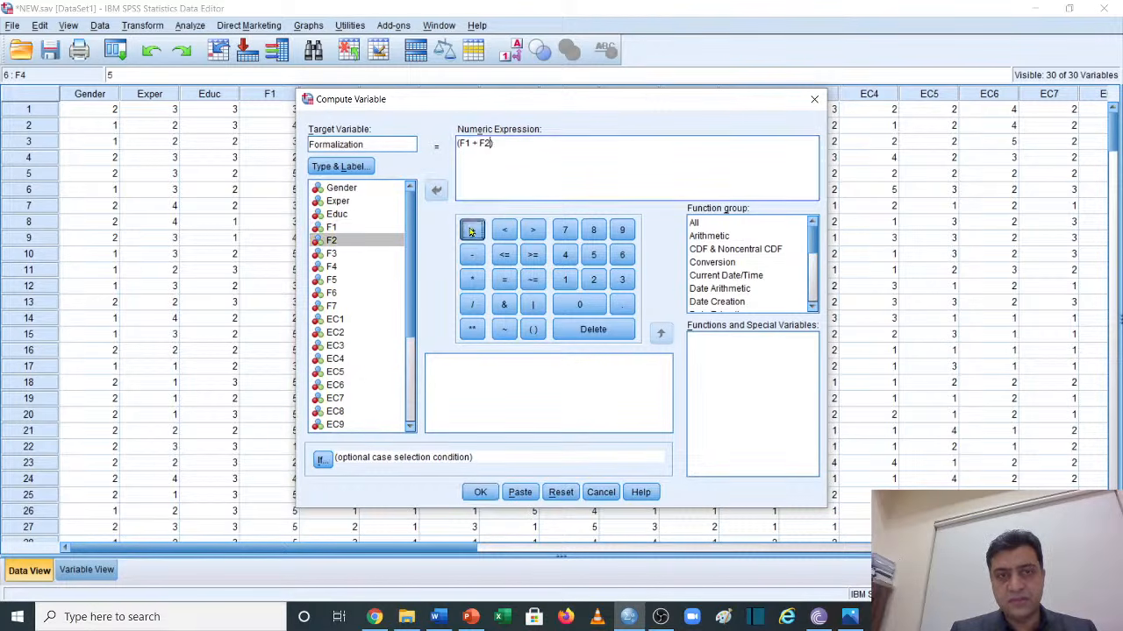
left_click(342, 254)
double_click(342, 254)
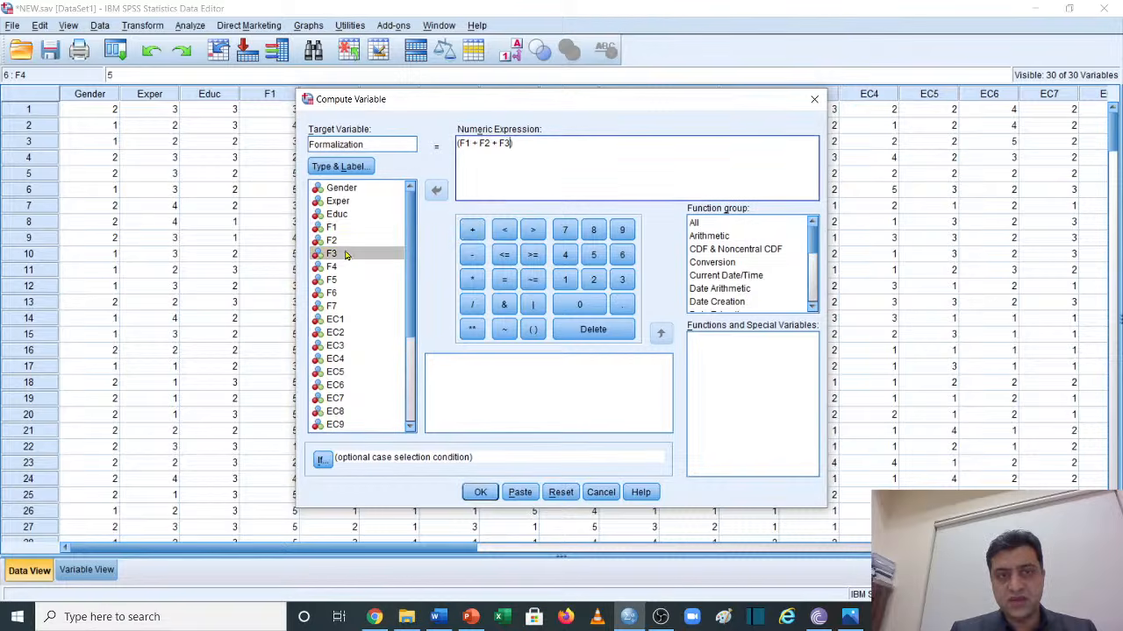
left_click(472, 230)
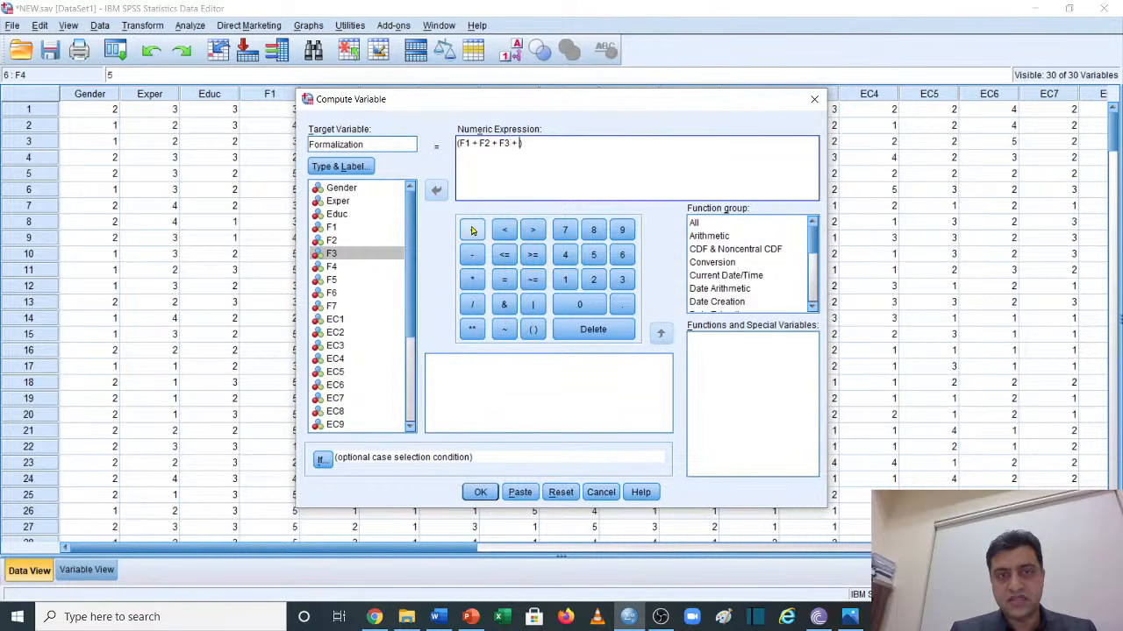
Extend the sum inside the parentheses with F4 + F5 + F6 + F7
double_click(347, 267)
left_click(471, 231)
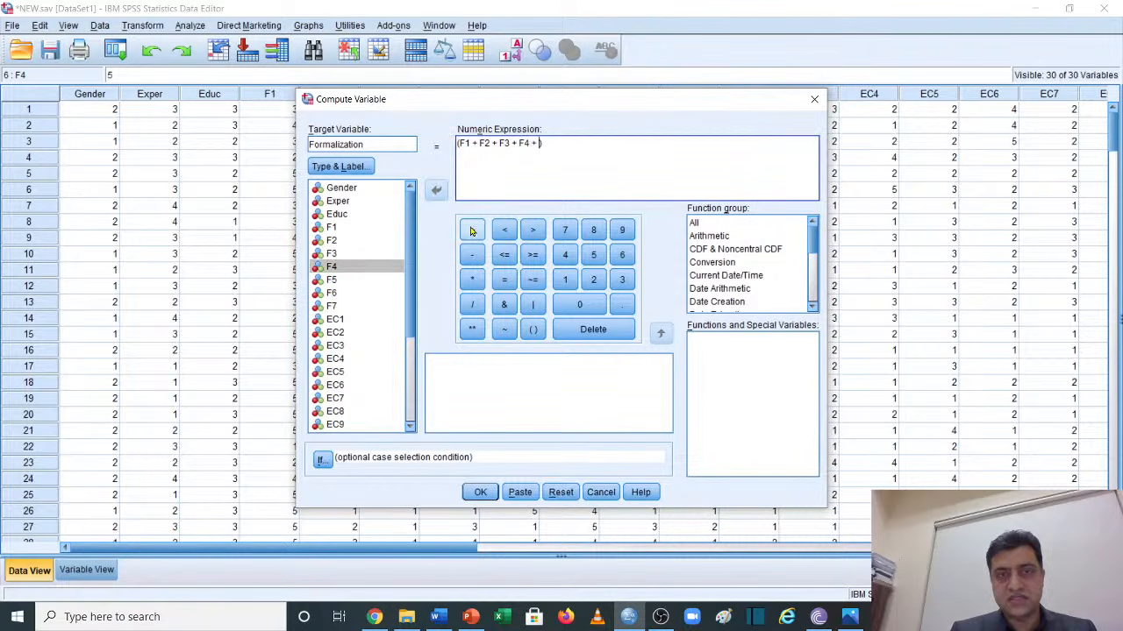
double_click(334, 280)
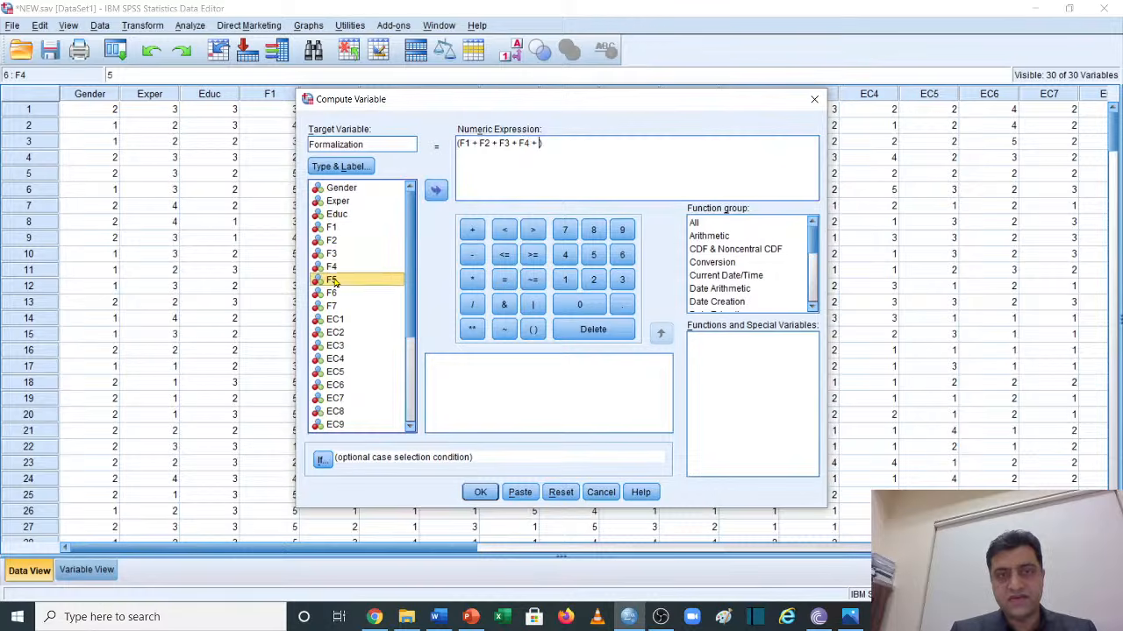
left_click(472, 230)
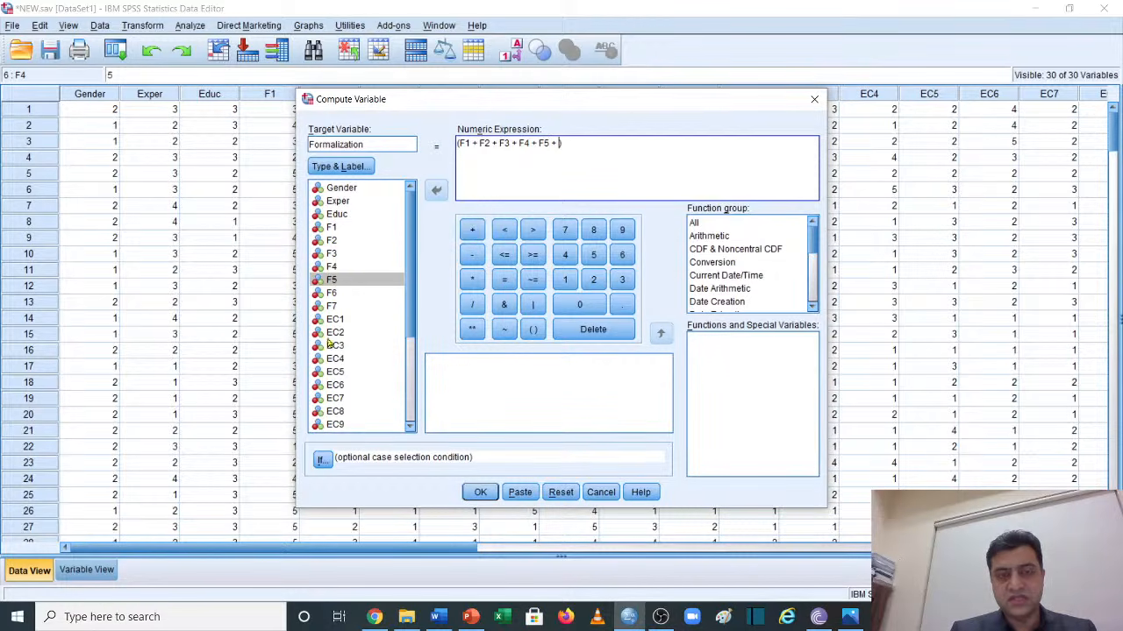
double_click(332, 296)
left_click(471, 232)
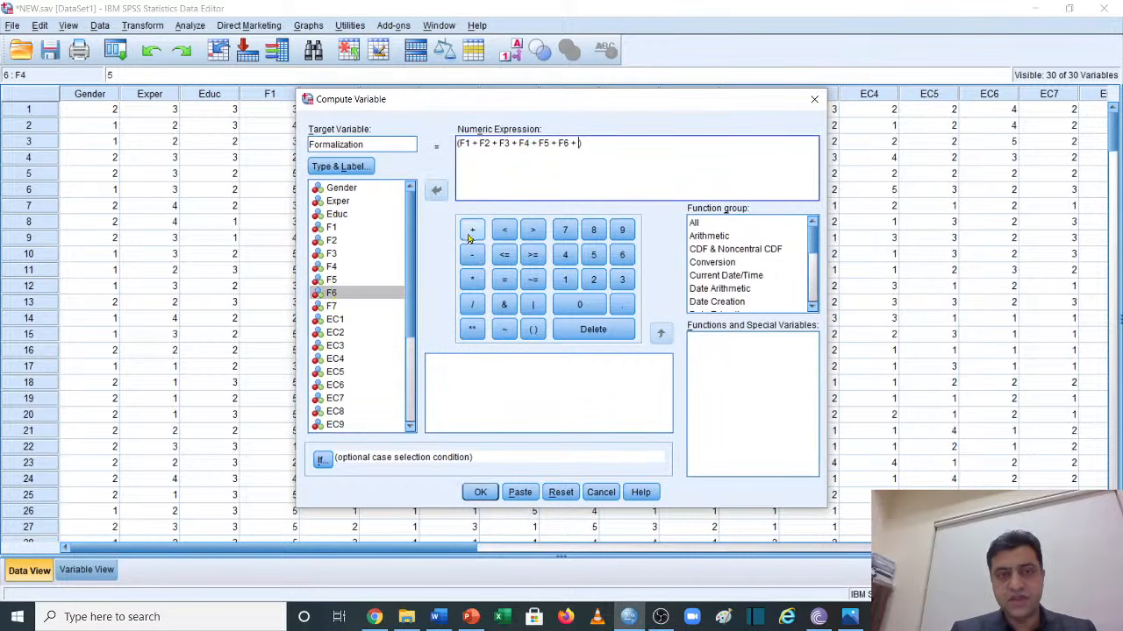
double_click(348, 307)
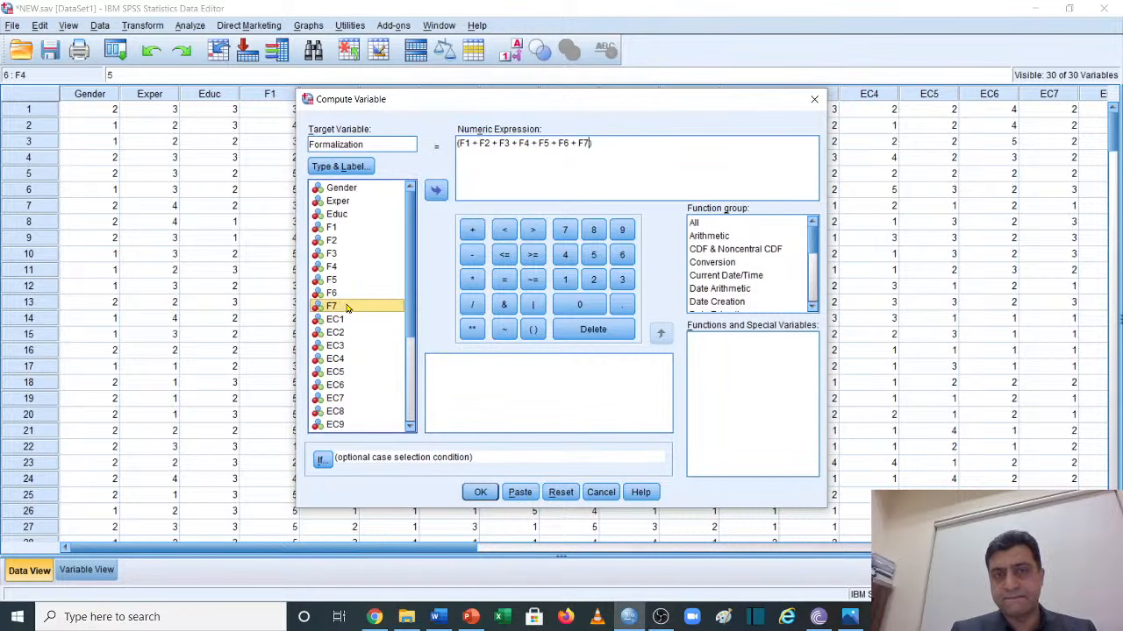
Divide the parenthesised sum of F1 to F7 by 7 and select the whole numeric expression
left_click(621, 146)
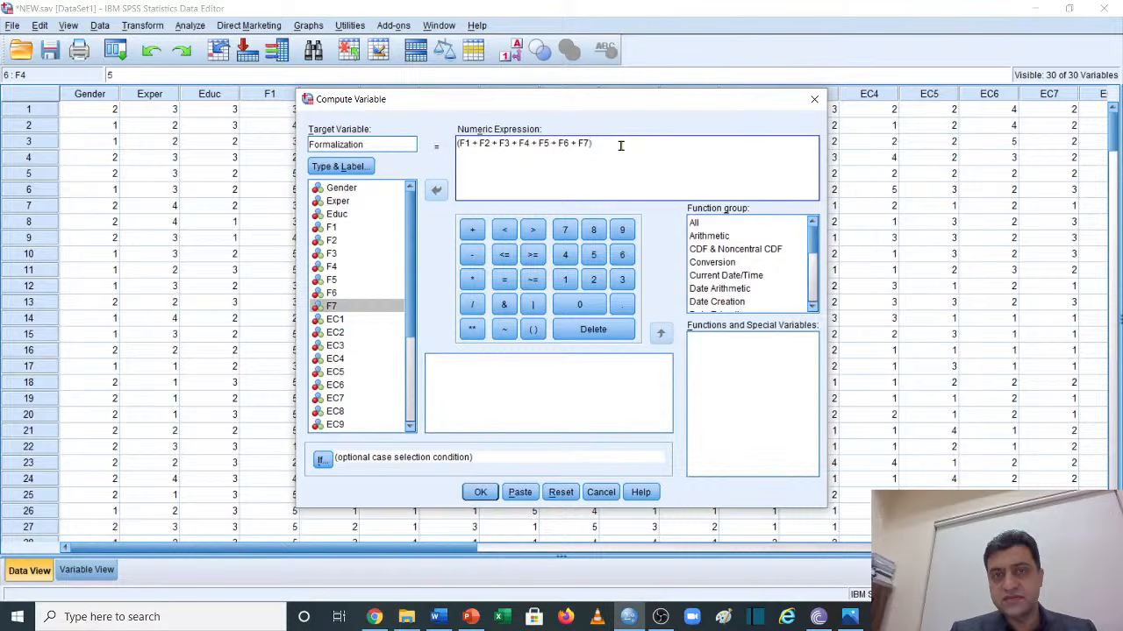
left_click(471, 304)
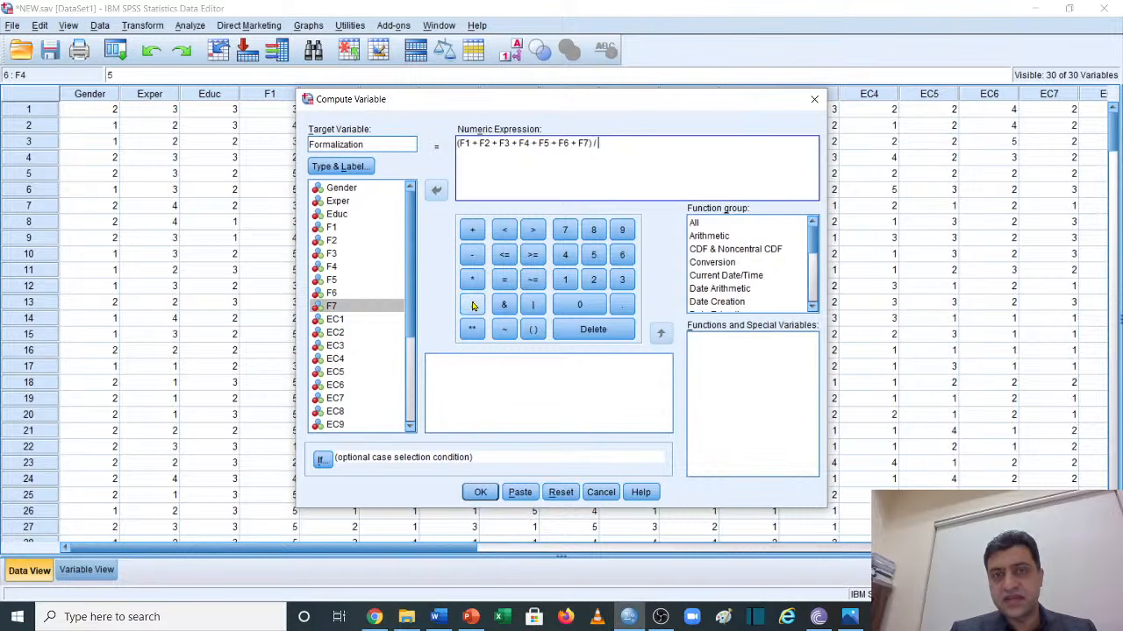
left_click(564, 230)
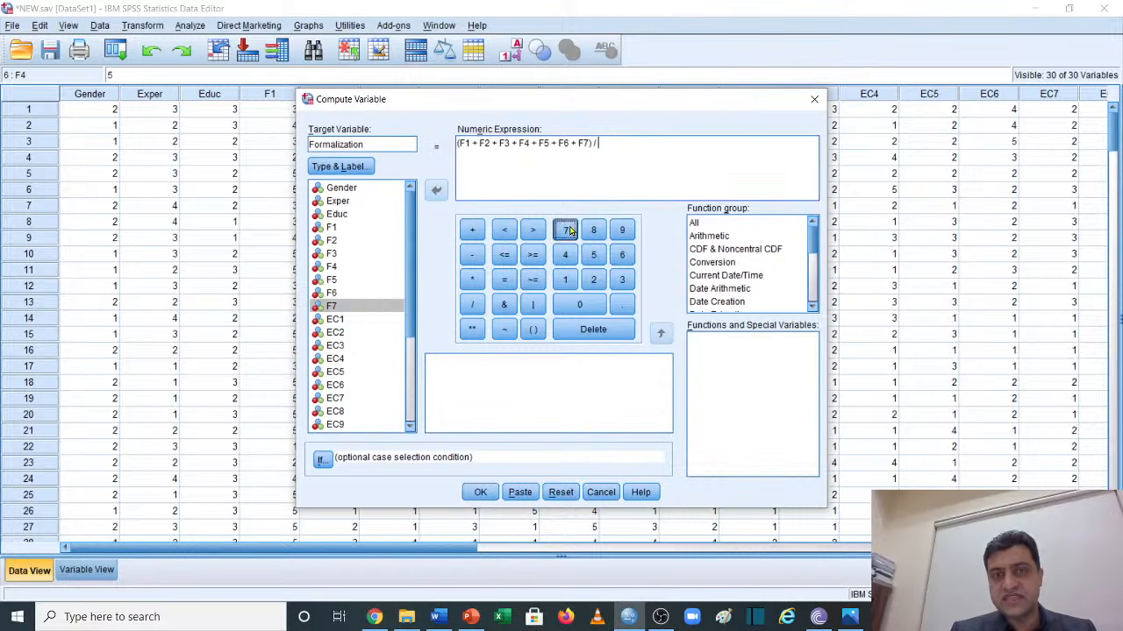
left_click_drag(622, 138, 457, 140)
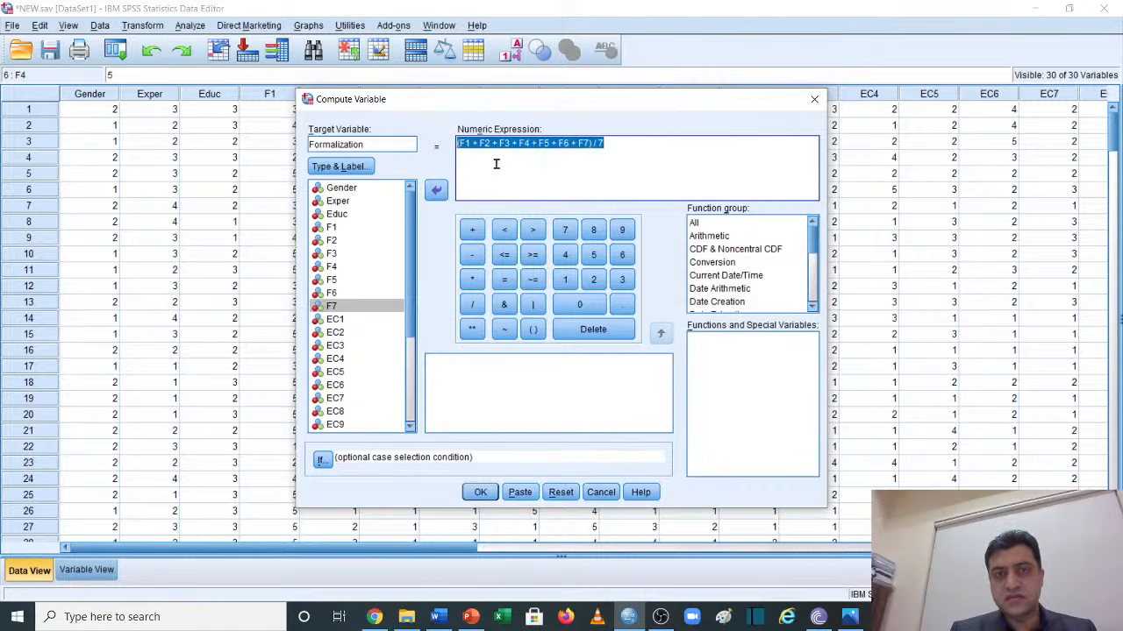
Run the computation of Formalization and minimise the output window to return to the dataset
left_click(620, 168)
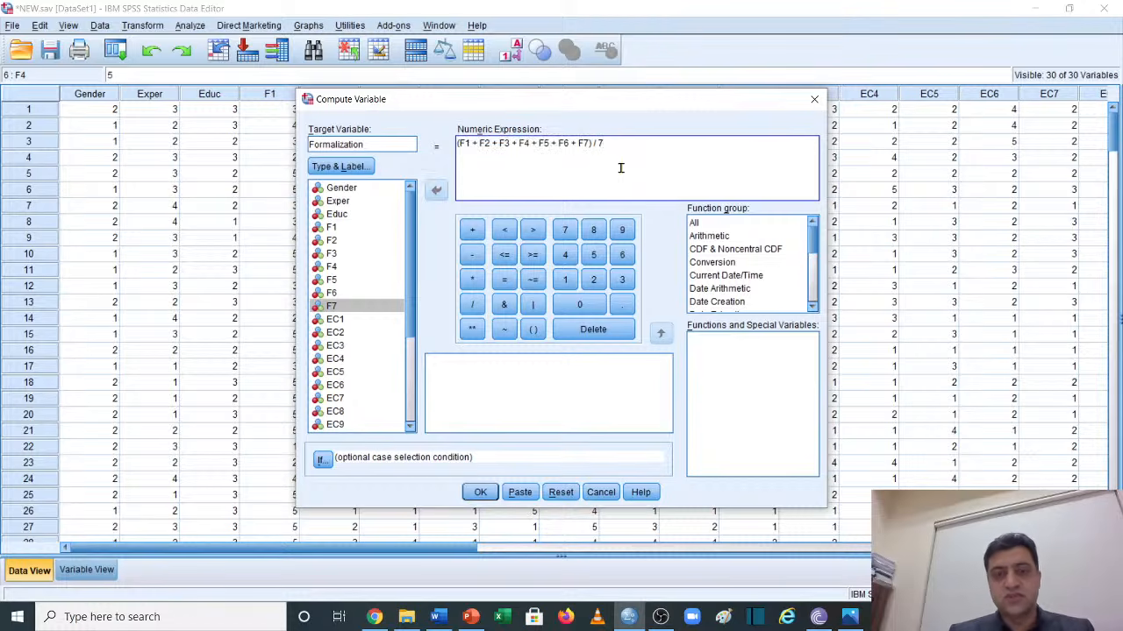
left_click(480, 492)
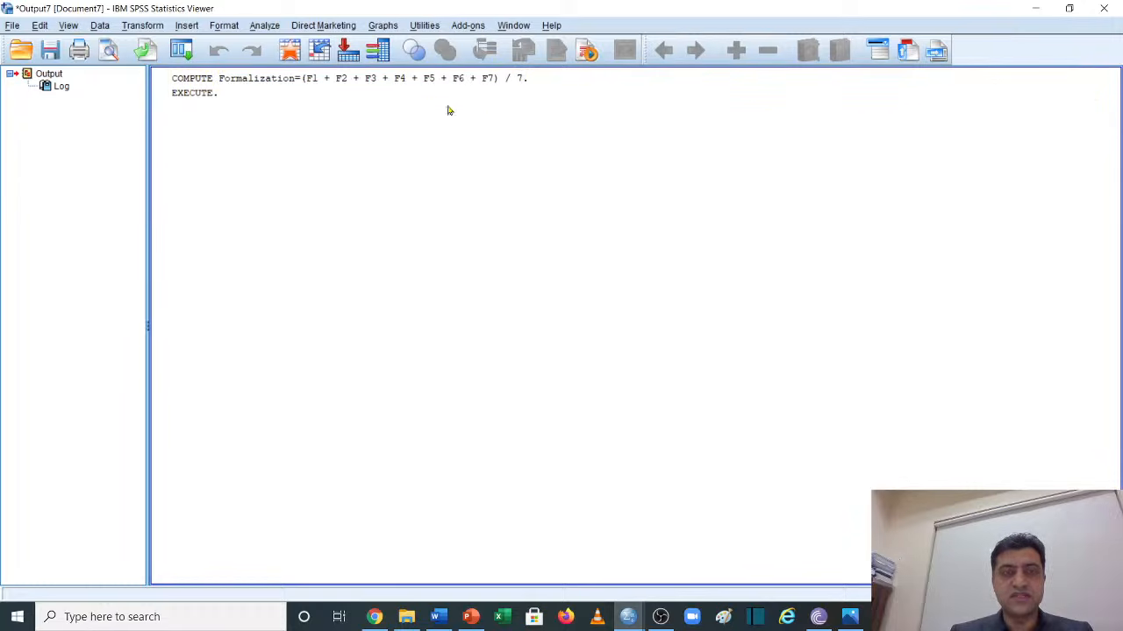
left_click(1037, 8)
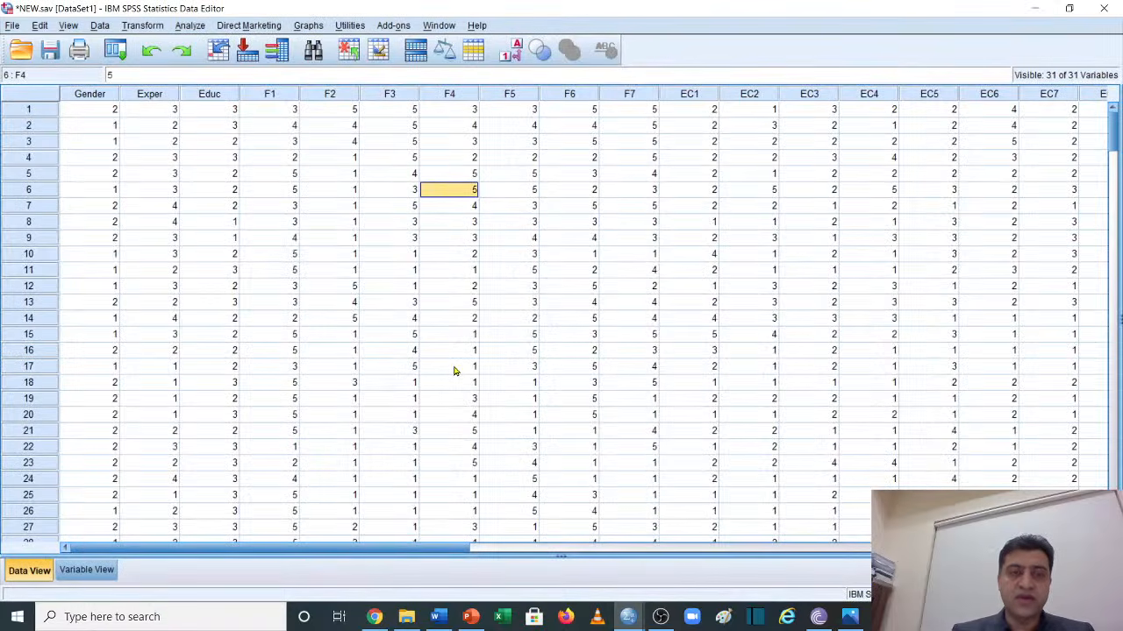
Widen the Name column in Variable View so the new Formalization variable fits, and return to Data View
left_click(87, 571)
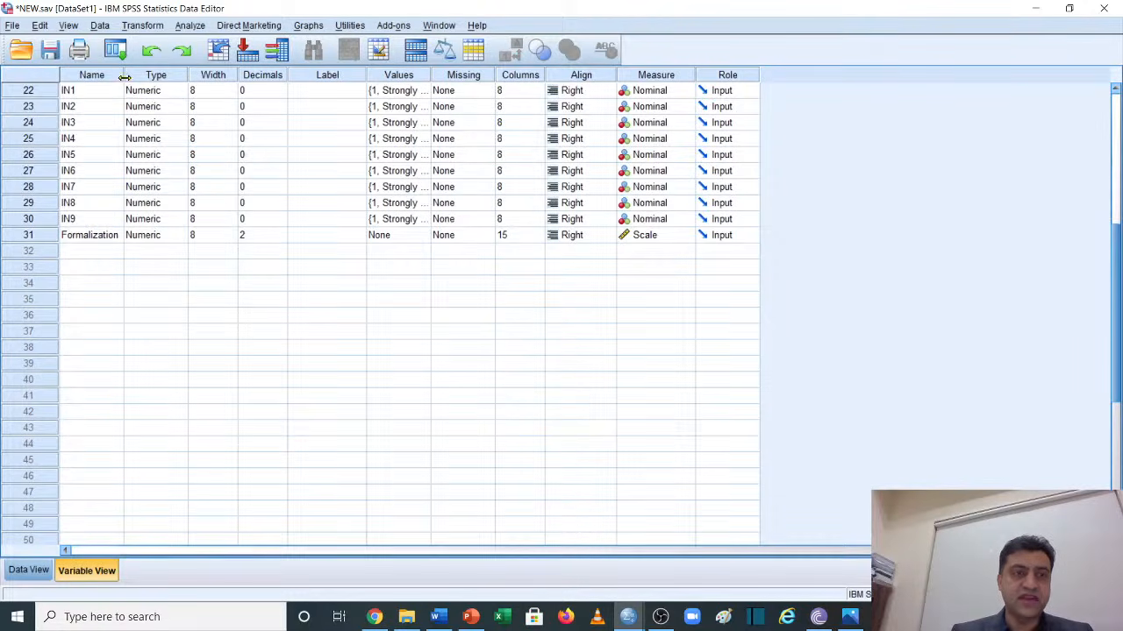
mouse_move(122, 77)
left_mouse_down()
mouse_move(224, 79)
mouse_move(131, 80)
left_mouse_up()
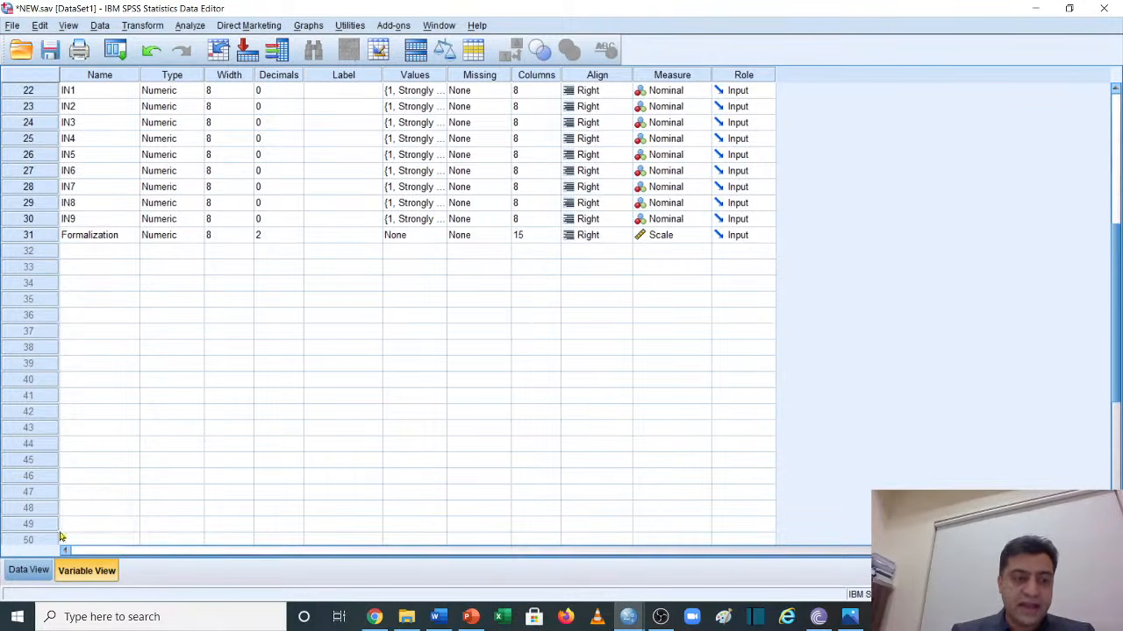
left_click(30, 571)
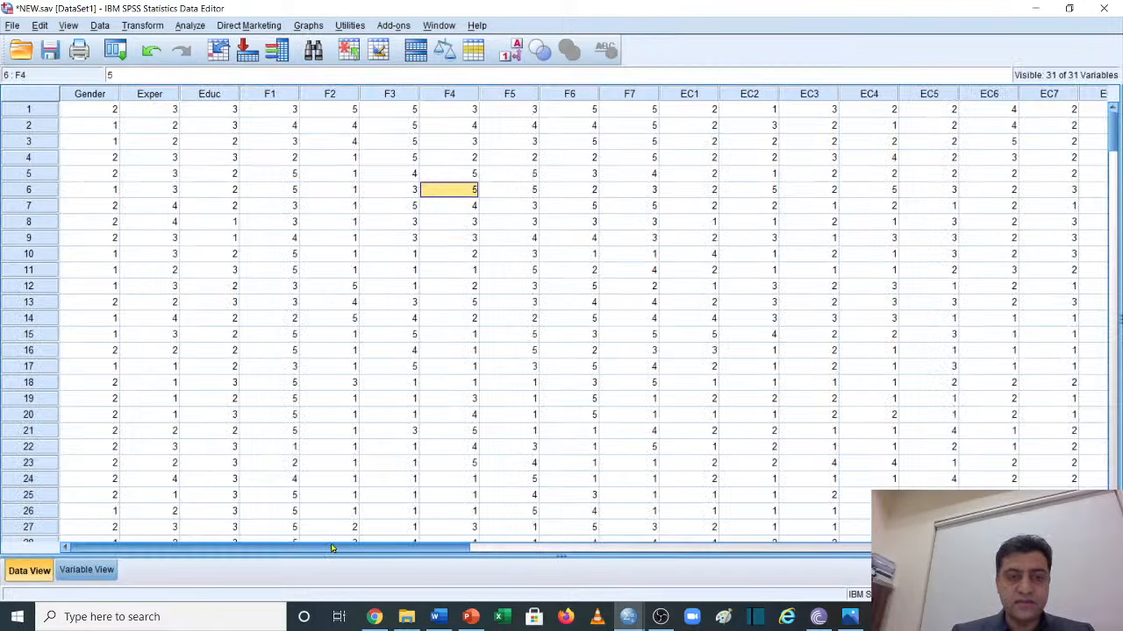
Examine the values of the new Formalization column in the first cases of the dataset
left_click_drag(332, 548, 807, 564)
scroll(690, 251, "down", 2)
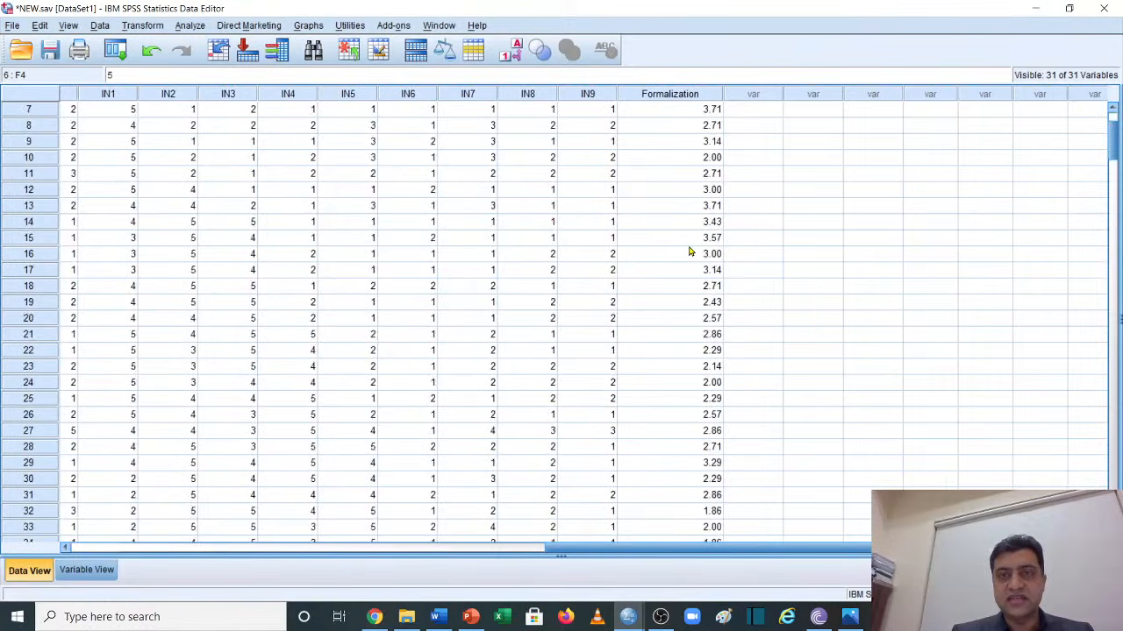
scroll(688, 240, "up", 2)
left_click(676, 94)
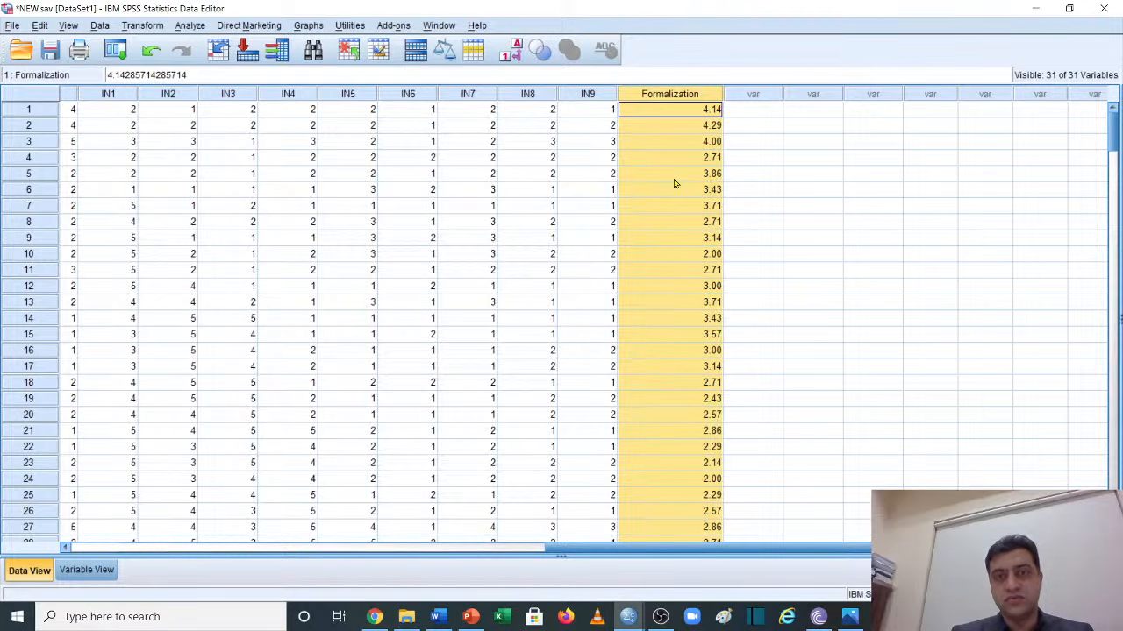
left_click(683, 116)
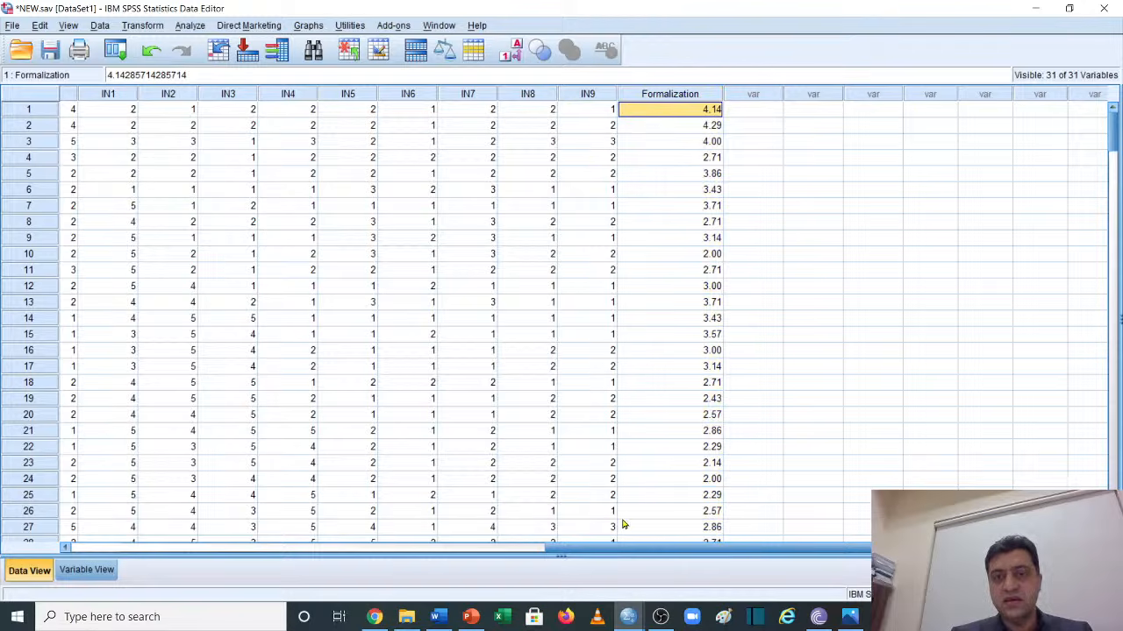
left_click_drag(630, 549, 165, 513)
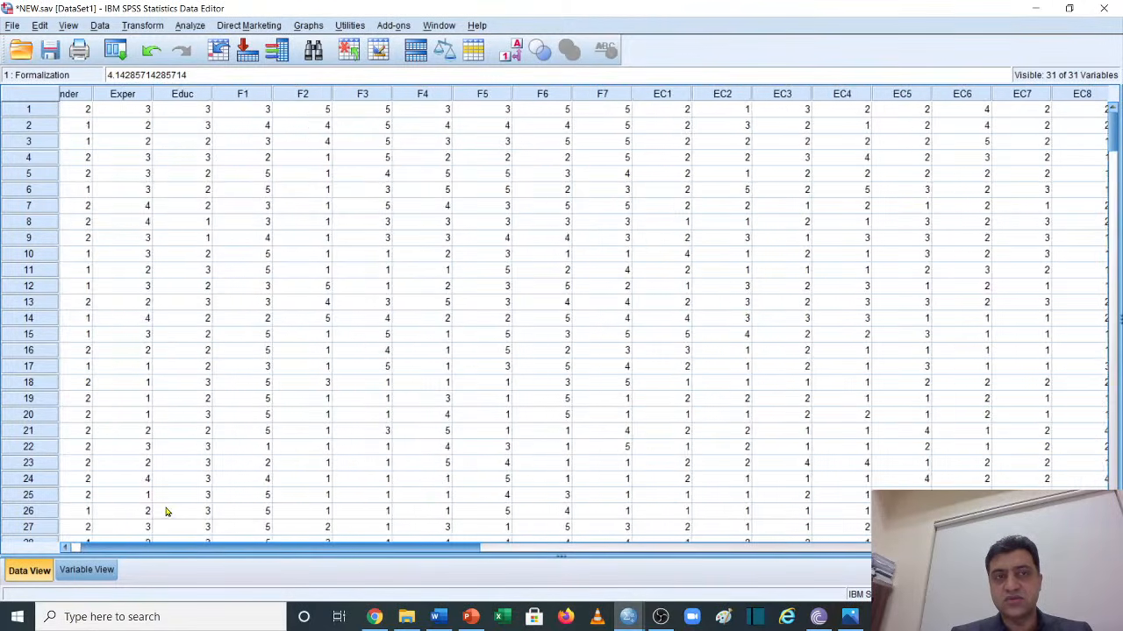
Highlight the F1 to F7 scores of the first case and continue into the second case
left_click(252, 112)
key("shift+Right")
key("shift+Right")
key("shift+Right")
key("shift+Right")
key("shift+Right")
key("shift+Right")
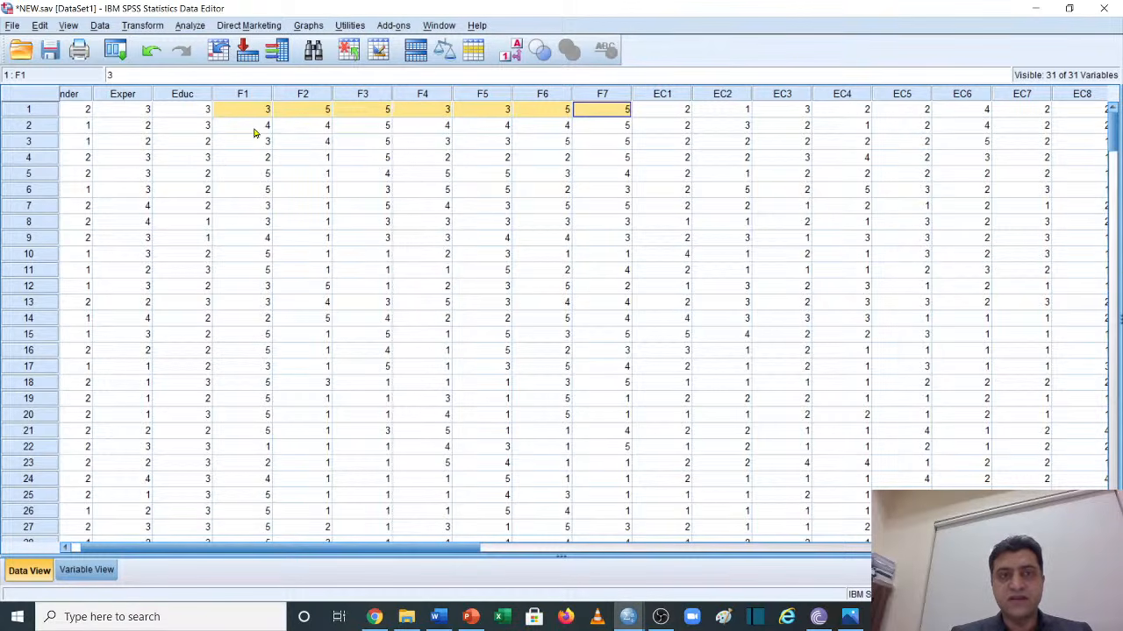
left_click_drag(261, 125, 614, 579)
Review the Formalization values down to the last case, return to the first case and select the whole column
left_click_drag(447, 549, 480, 549)
scroll(758, 304, "down", 9)
scroll(758, 304, "down", 20)
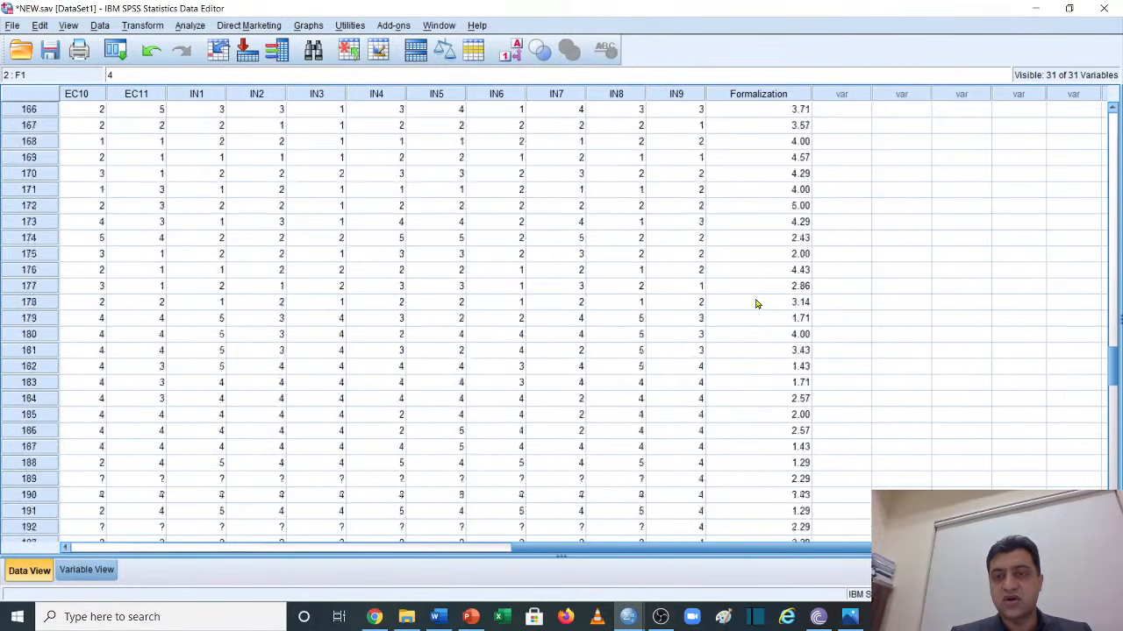
scroll(758, 304, "up", 7)
scroll(758, 304, "up", 20)
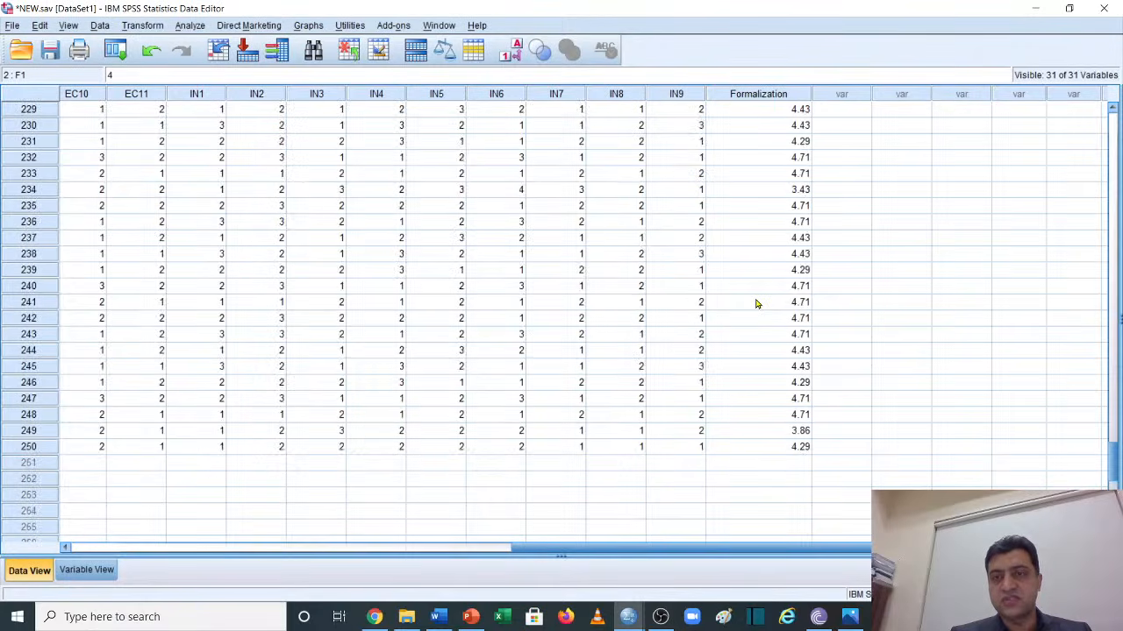
scroll(758, 304, "up", 20)
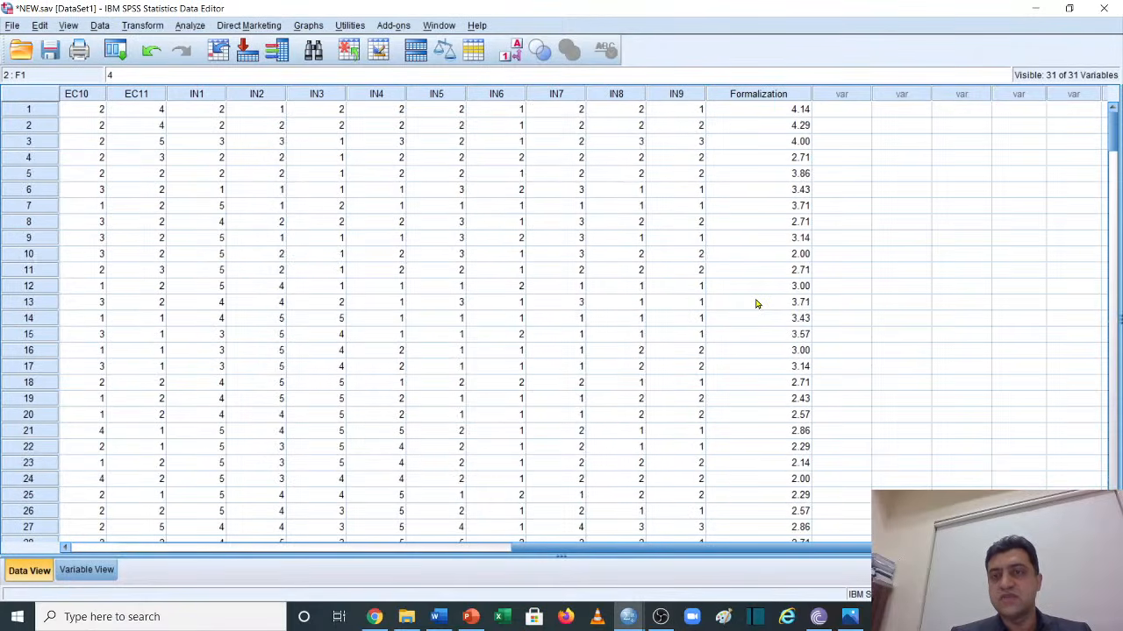
left_click(765, 96)
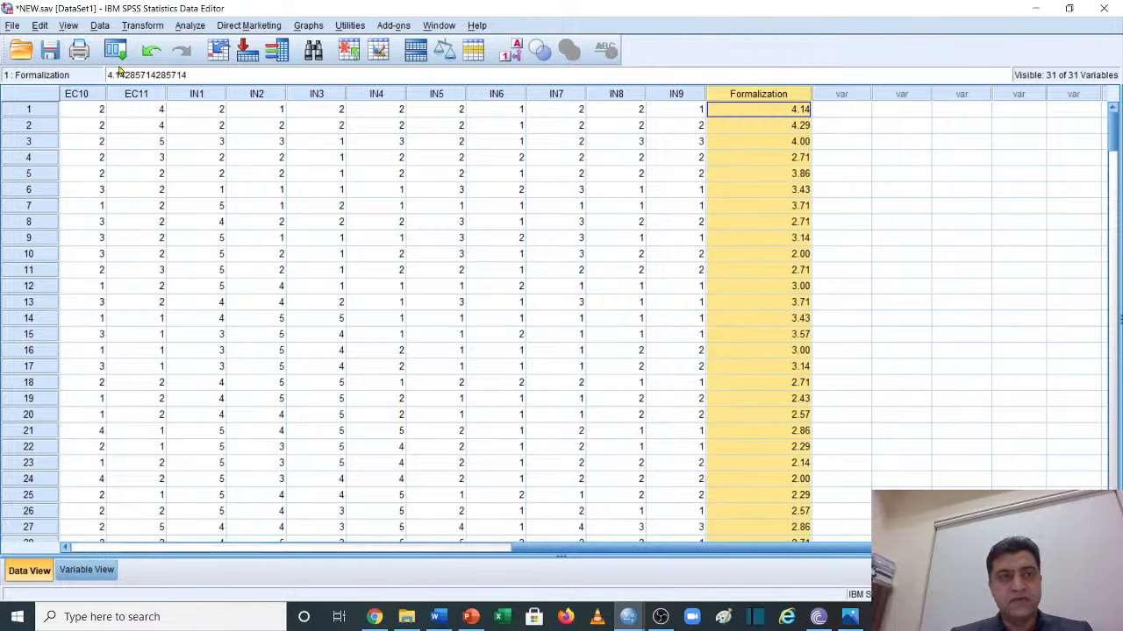
Reset the Compute Variable settings and name the new target variable E_Creativity
left_click(116, 50)
left_click(147, 77)
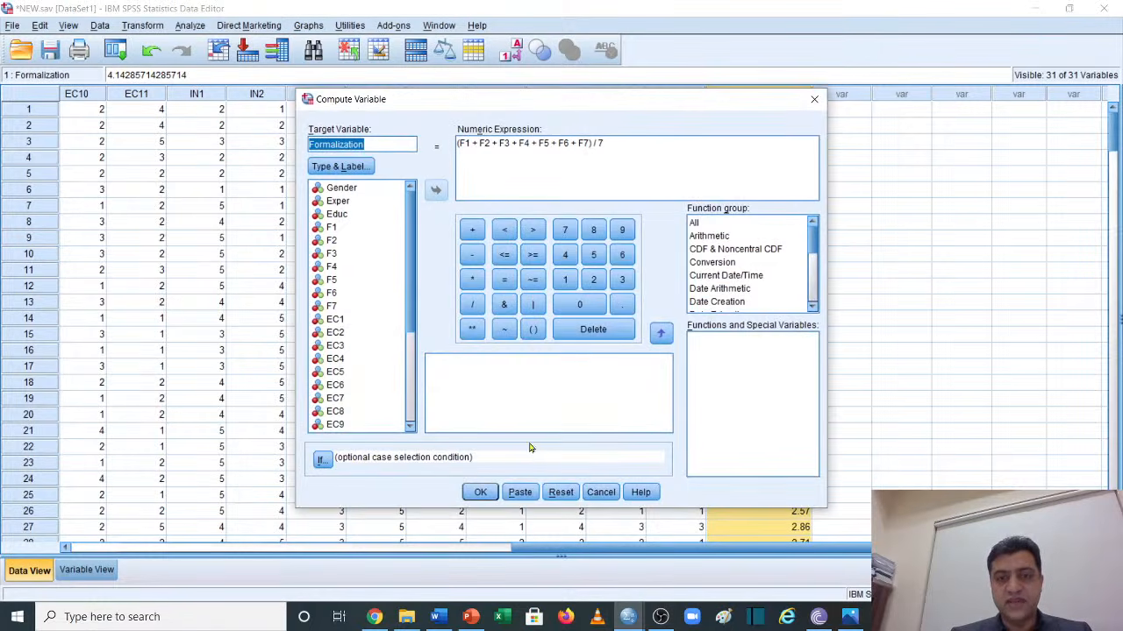
left_click(559, 492)
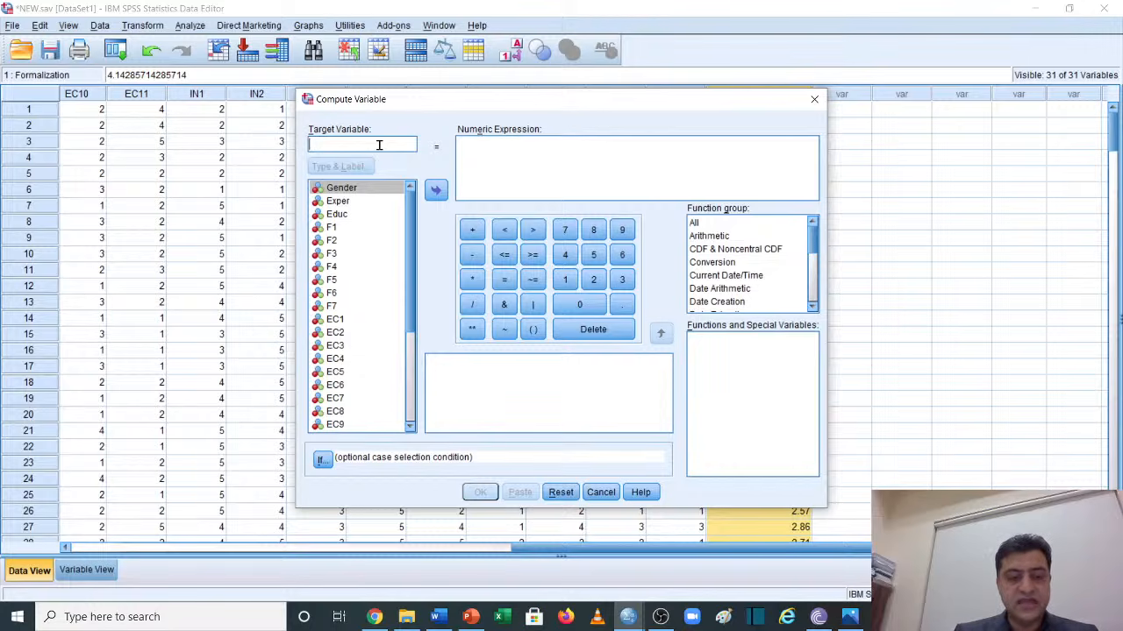
type("Creativity")
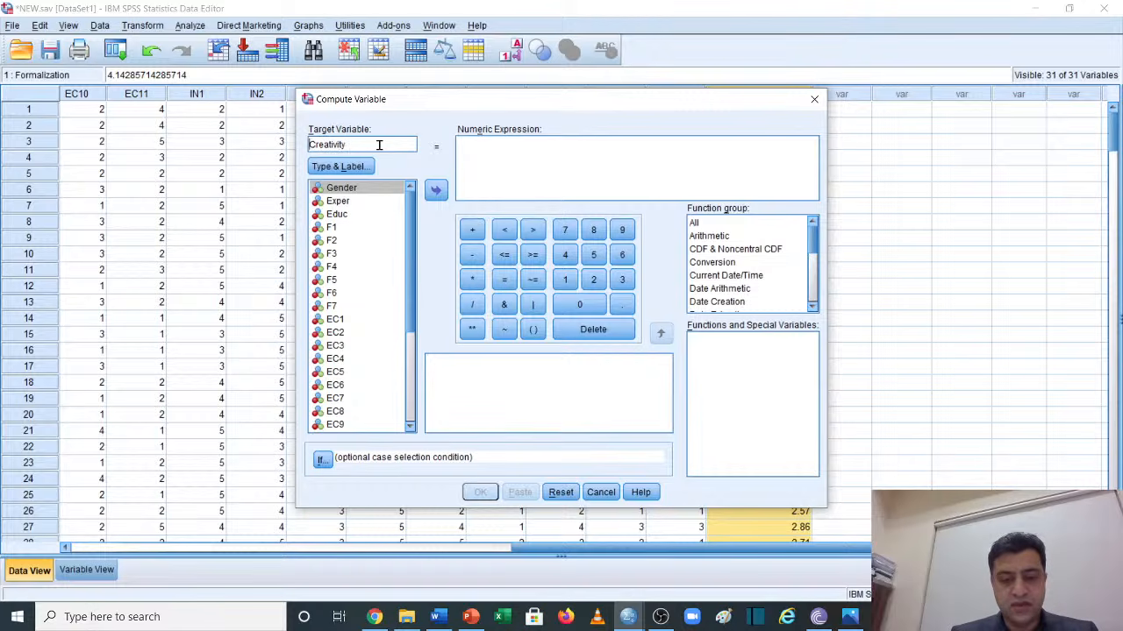
type("E_")
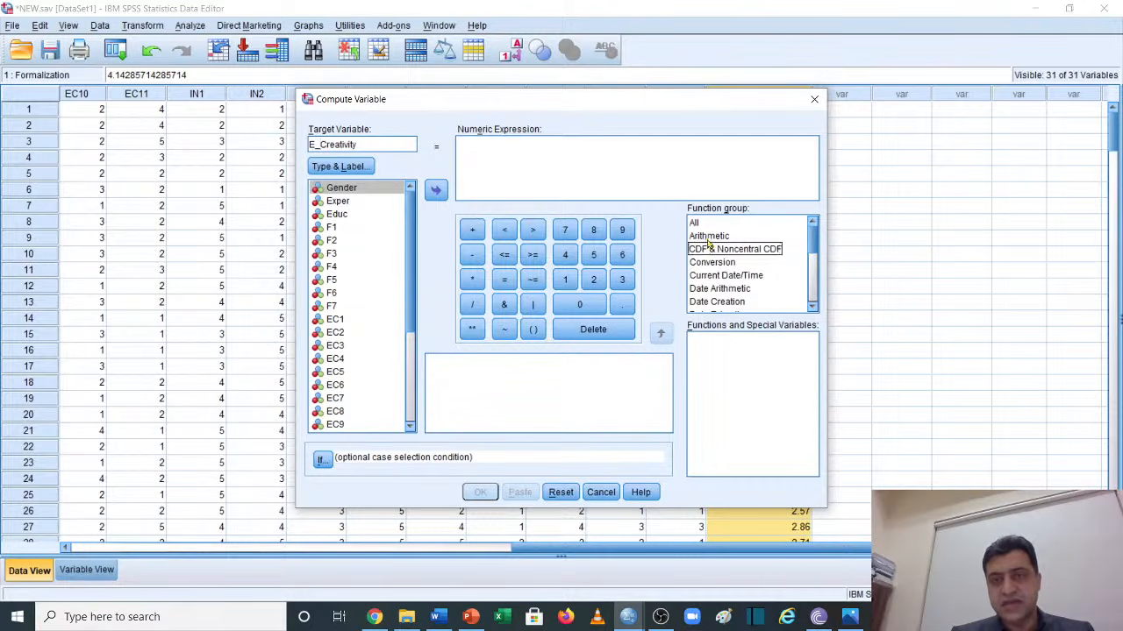
Find the Mean function among all functions and insert it into the numeric expression
left_click(693, 224)
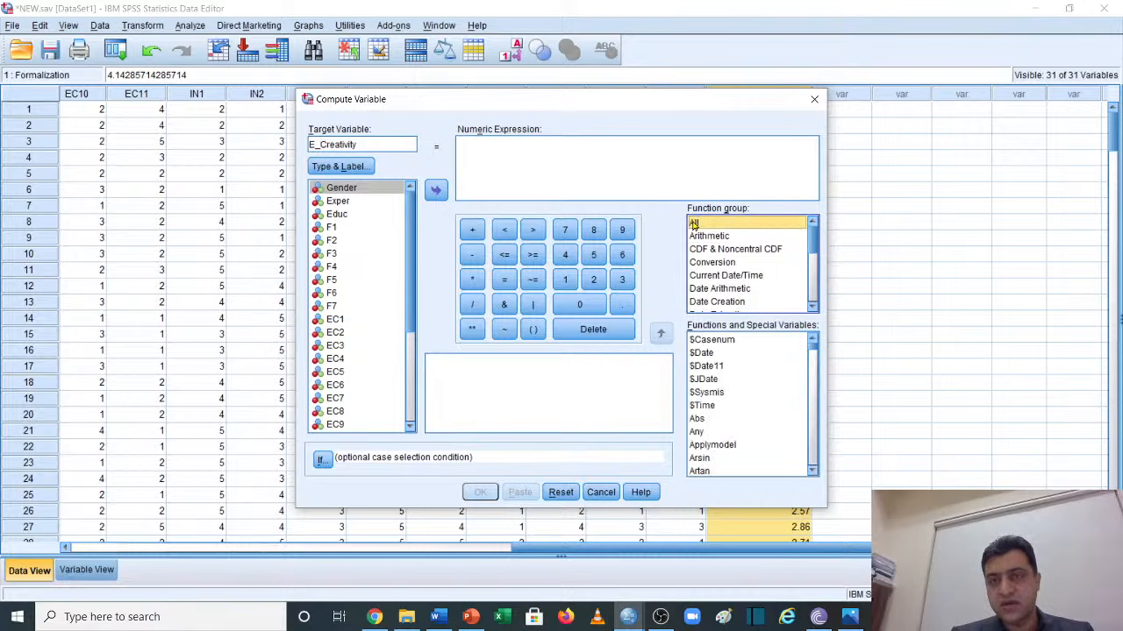
left_click(763, 379)
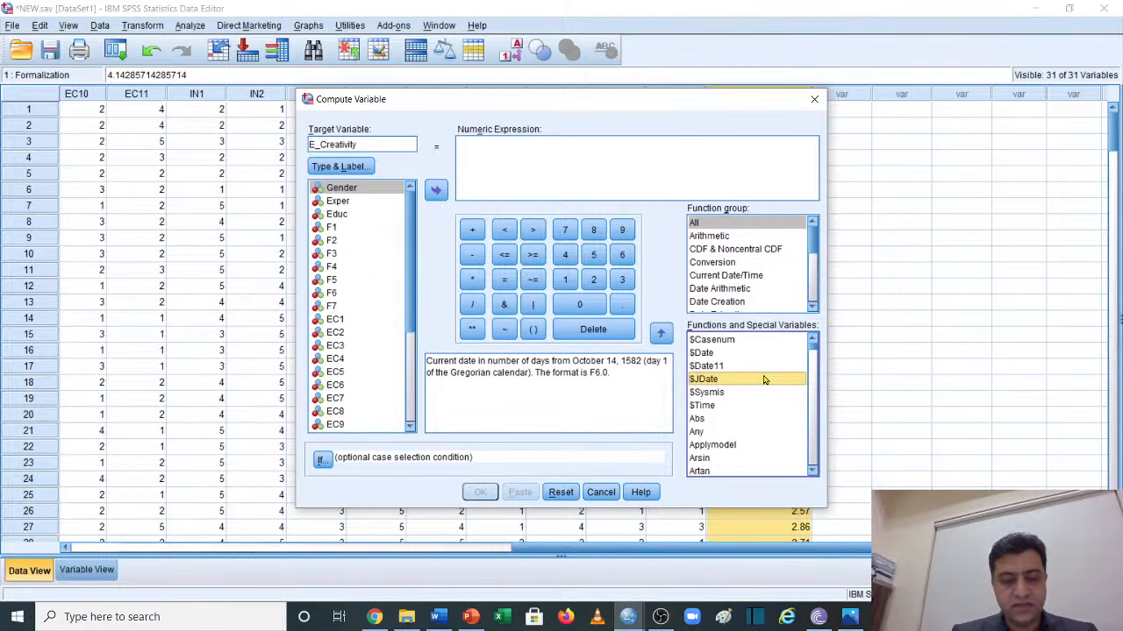
key("Down")
key("Down")
key("Down")
key("Down")
key("Down")
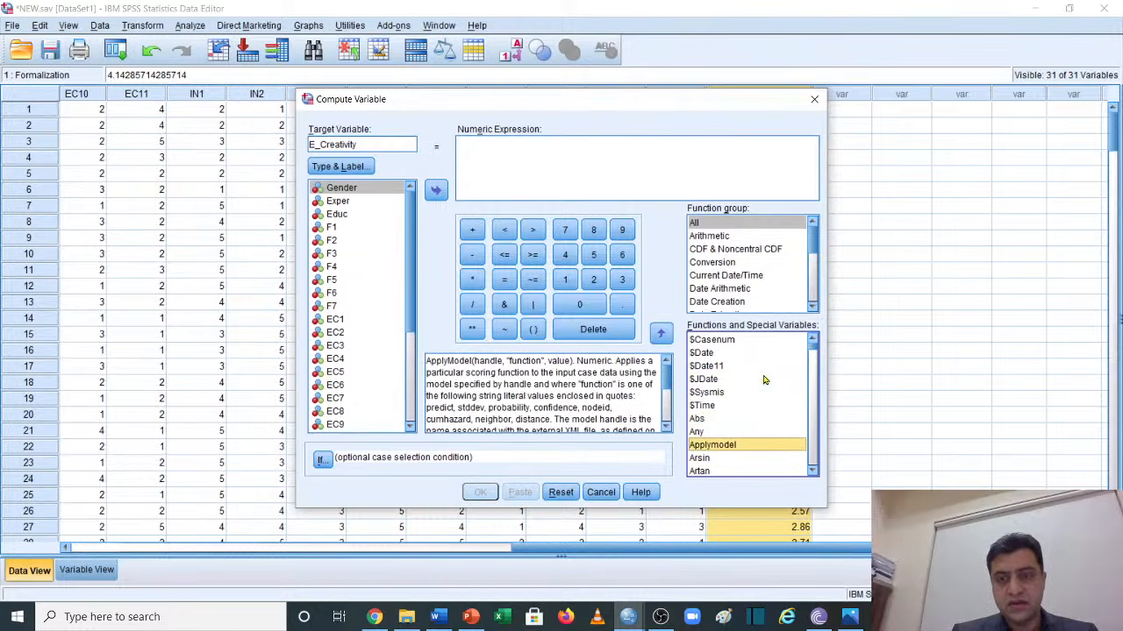
key("m")
key("m")
key("m")
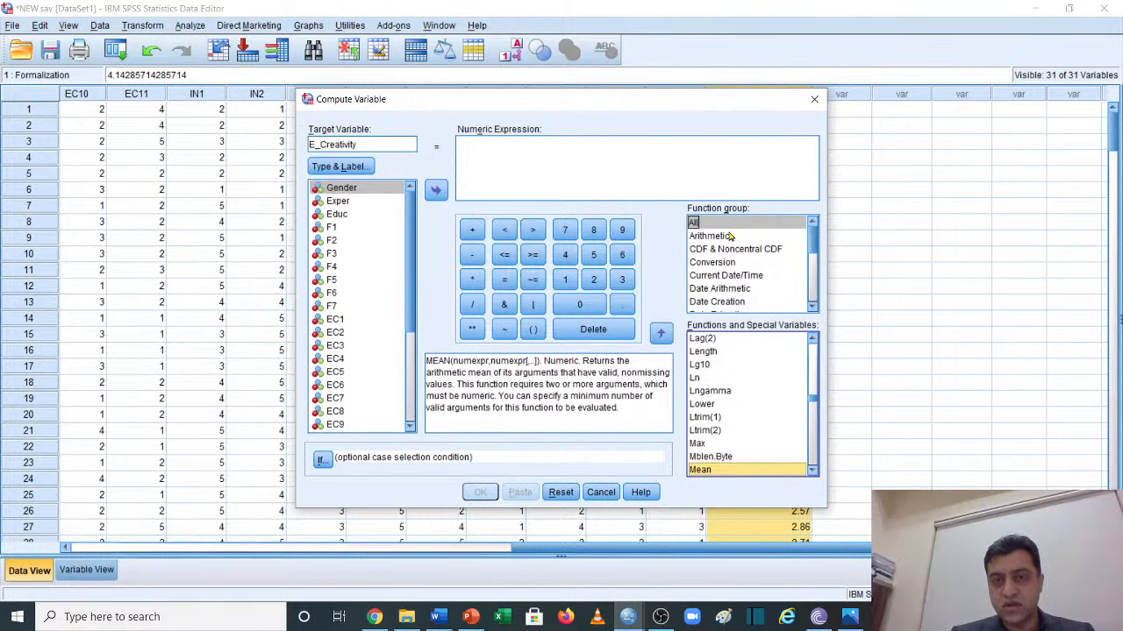
left_click(733, 471)
double_click(733, 471)
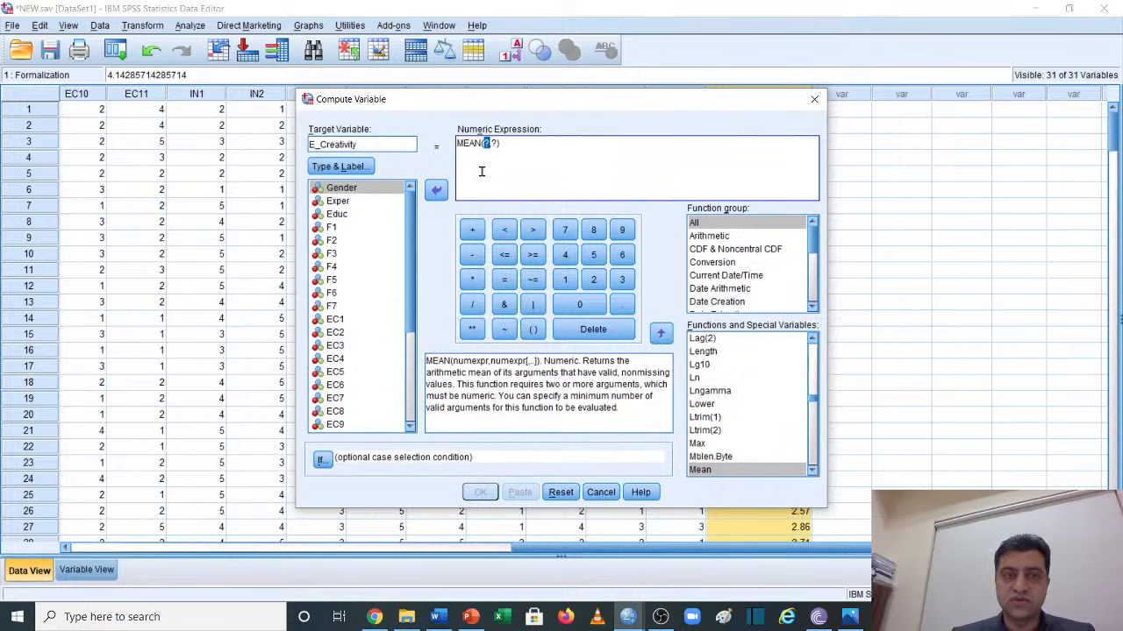
Fill the MEAN function's arguments with EC1, EC2, EC3 and EC4, removing the leftover question-mark placeholder
double_click(336, 319)
right_click(338, 323)
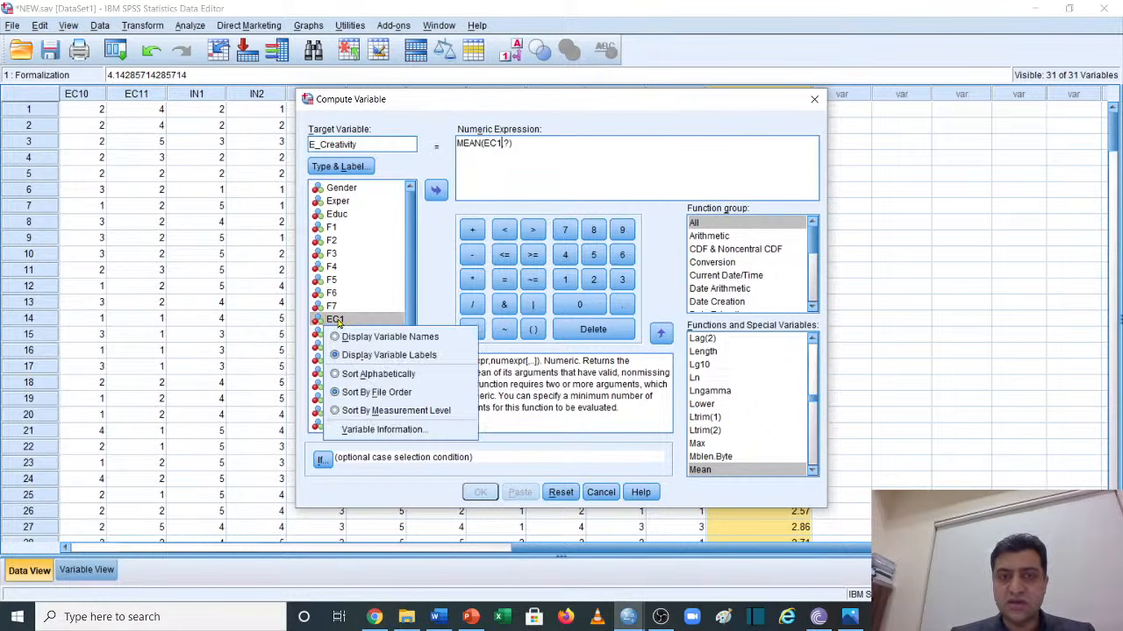
left_click(504, 165)
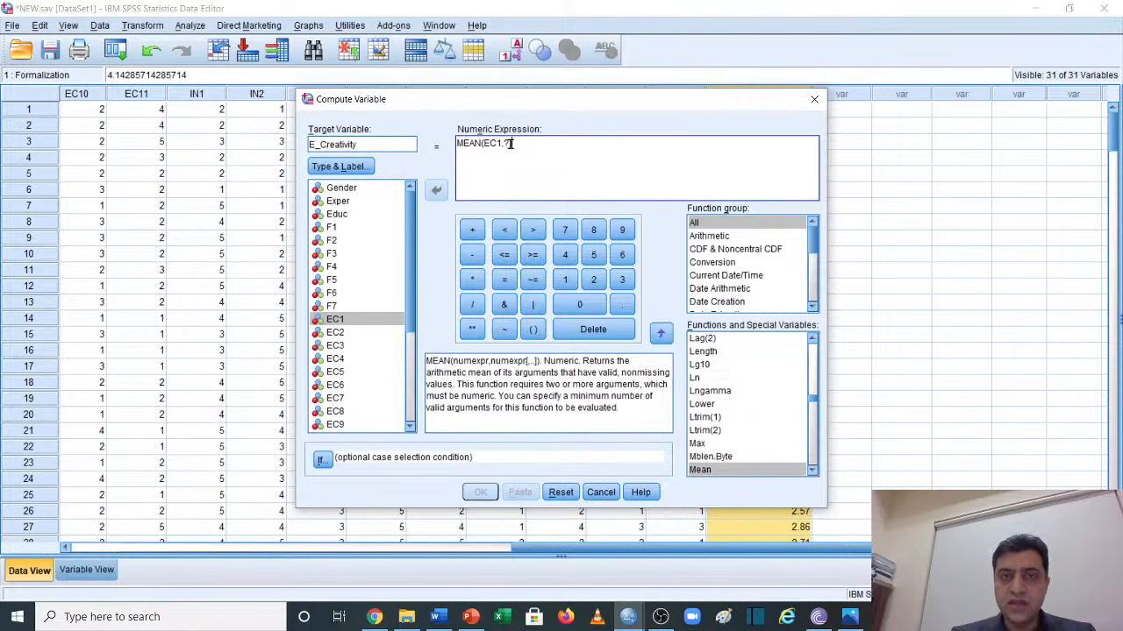
key("BackSpace")
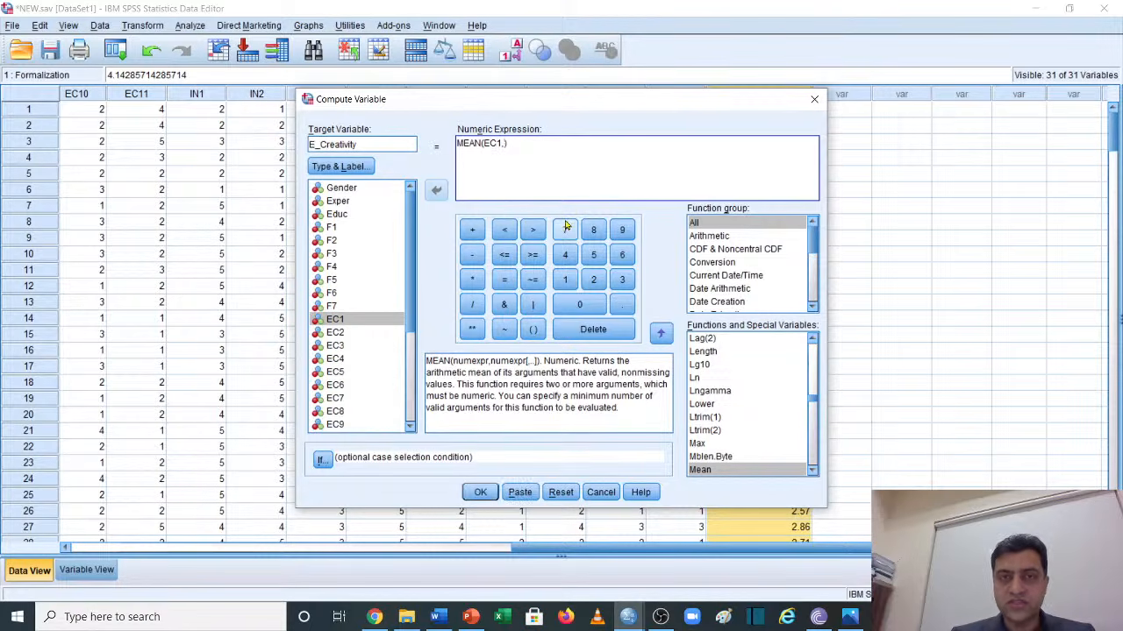
double_click(348, 334)
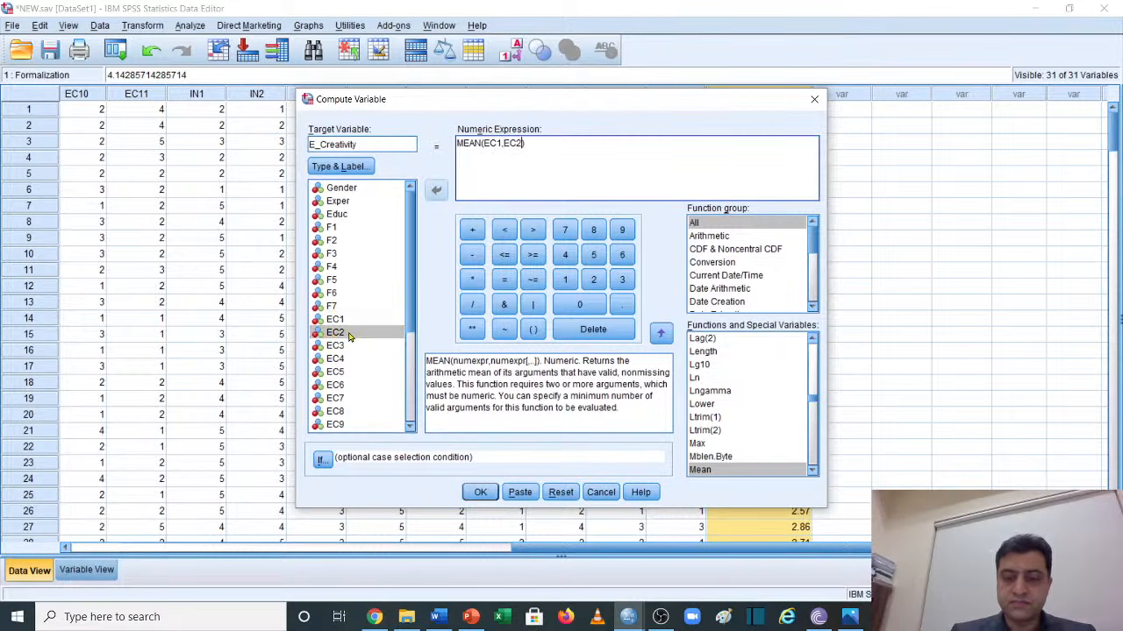
double_click(345, 347)
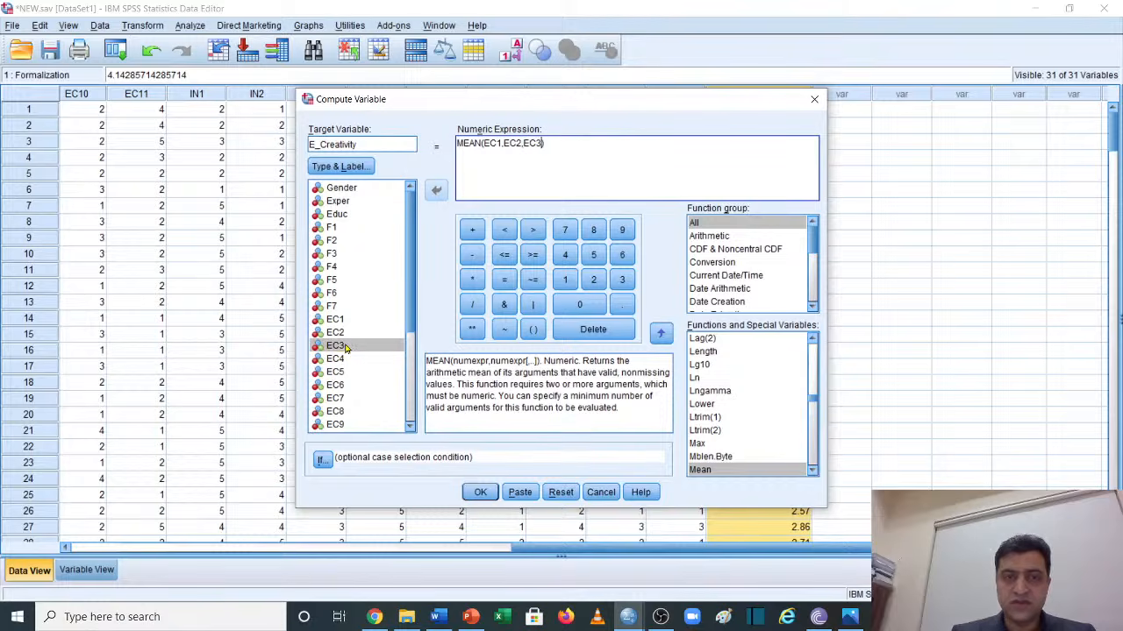
double_click(342, 360)
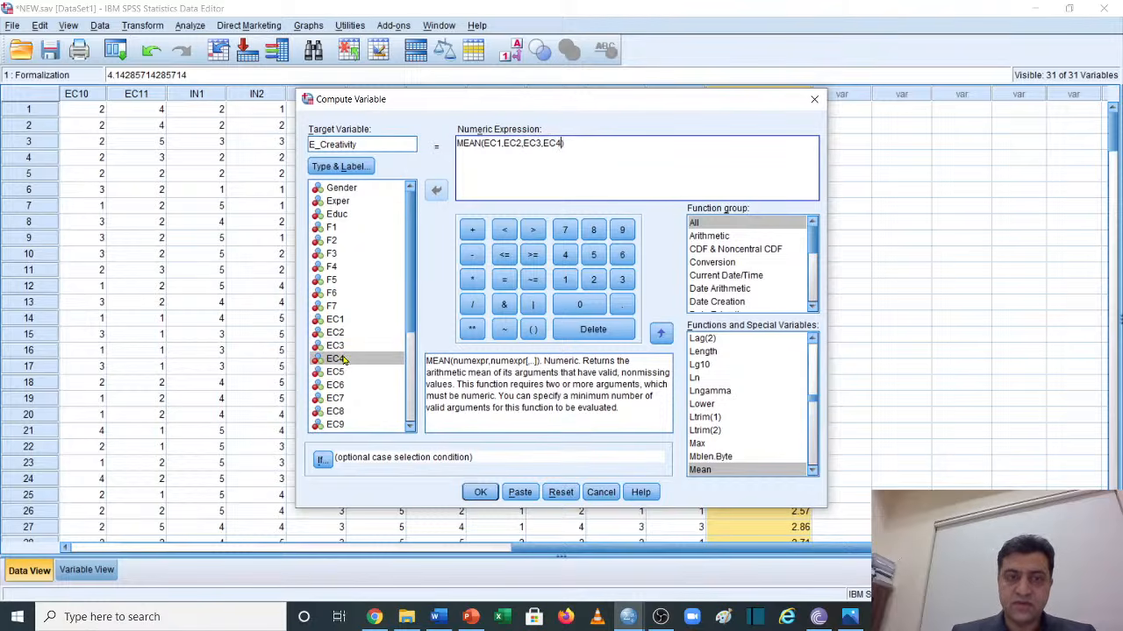
Extend the MEAN function's arguments with EC5, EC6, EC7 and EC8, separated by commas
type(",")
double_click(338, 374)
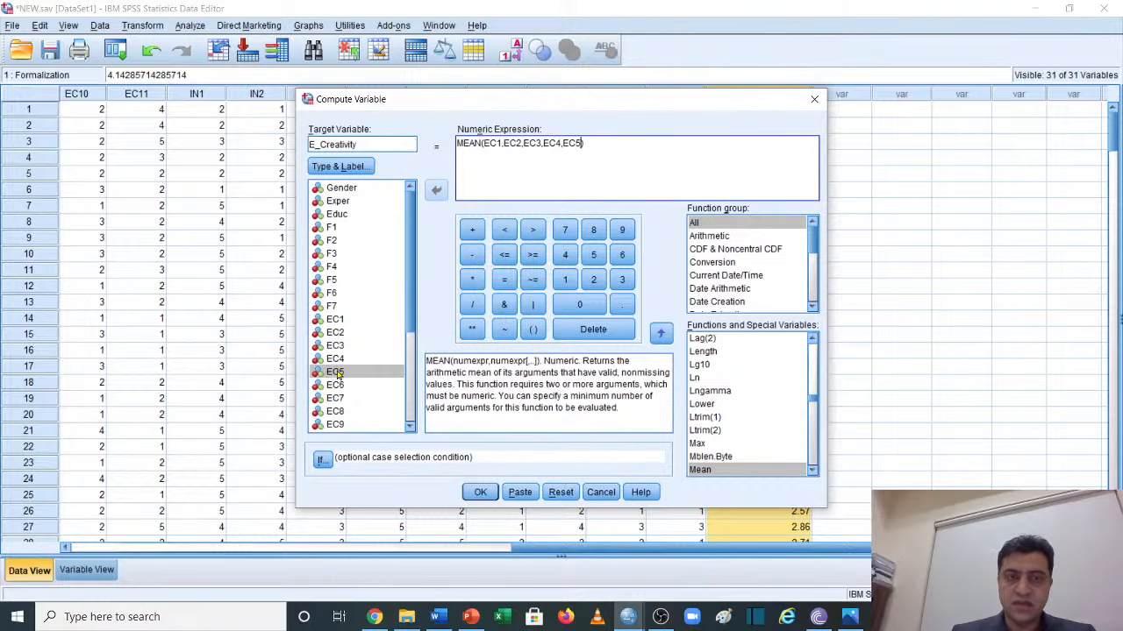
type(",")
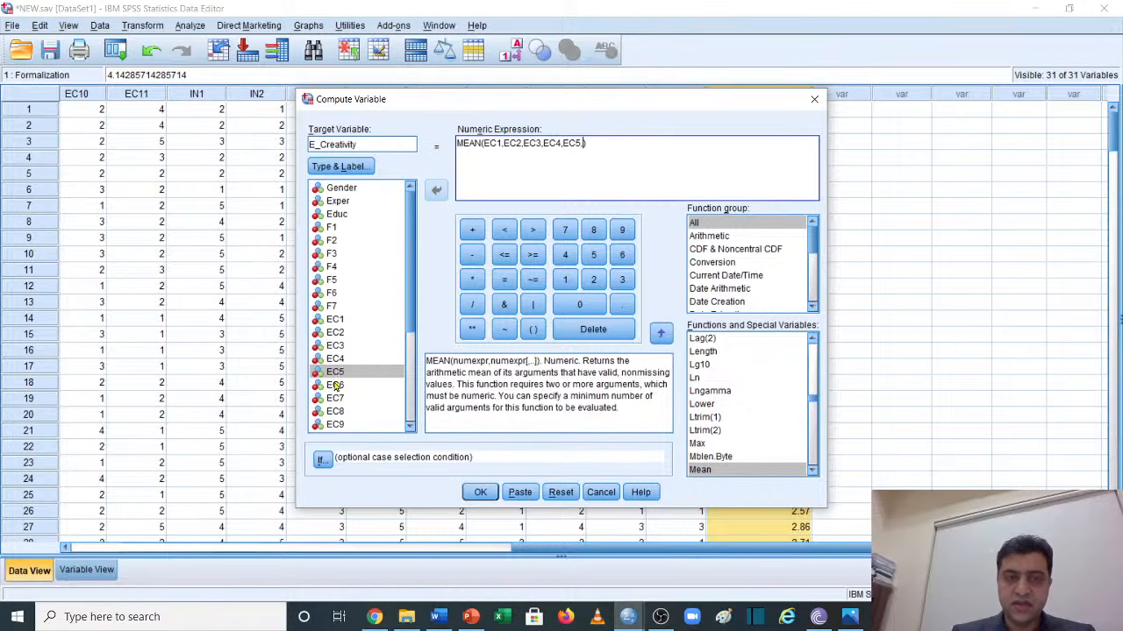
double_click(336, 385)
type(",EC6,")
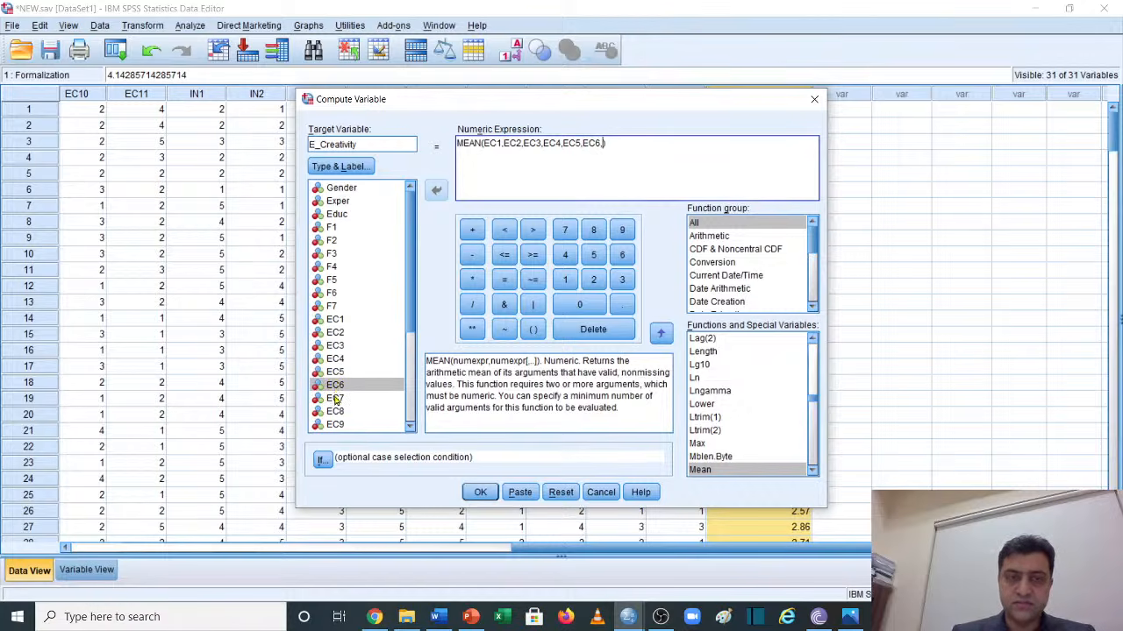
double_click(335, 398)
type(",")
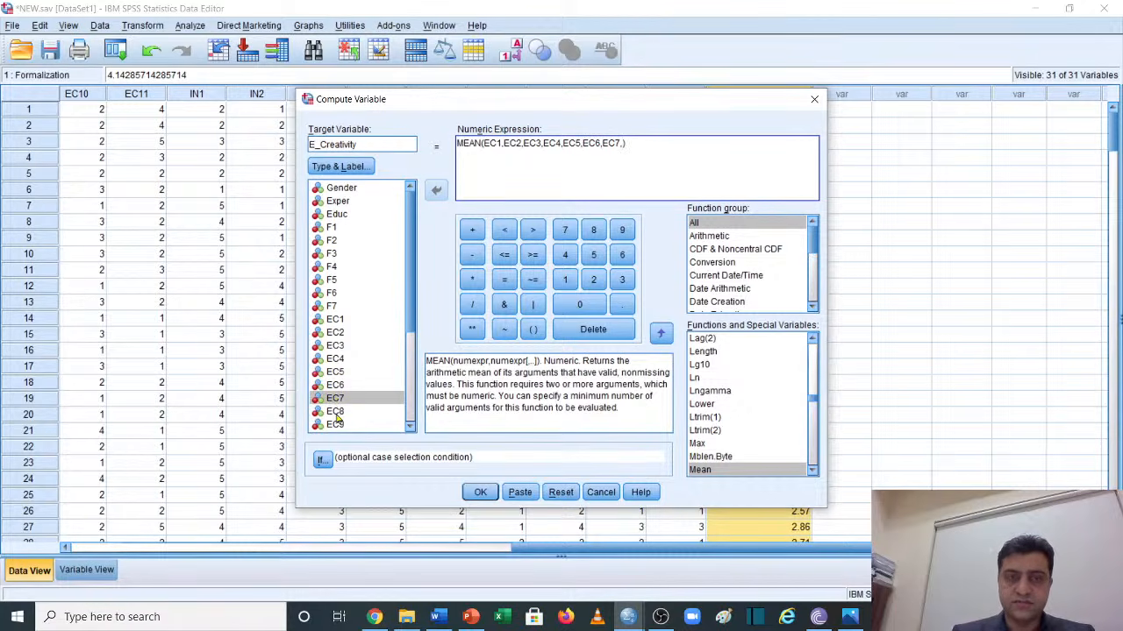
double_click(335, 411)
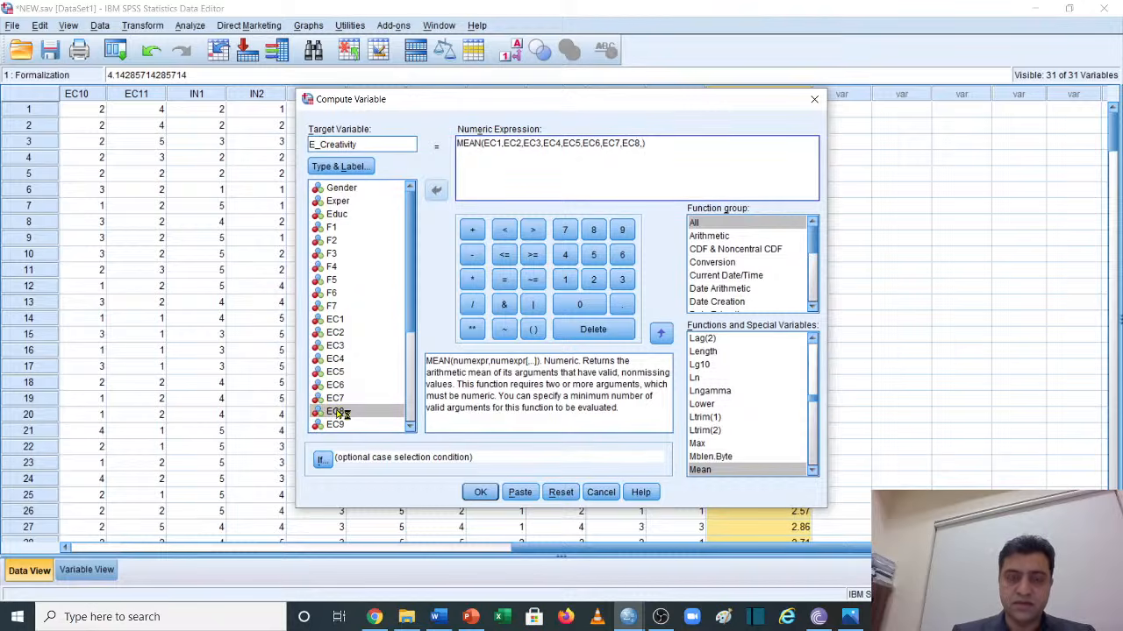
Complete the MEAN function's argument list with EC9, EC10 and EC11
left_click(409, 427)
left_click(409, 427)
left_click(409, 427)
left_click(409, 427)
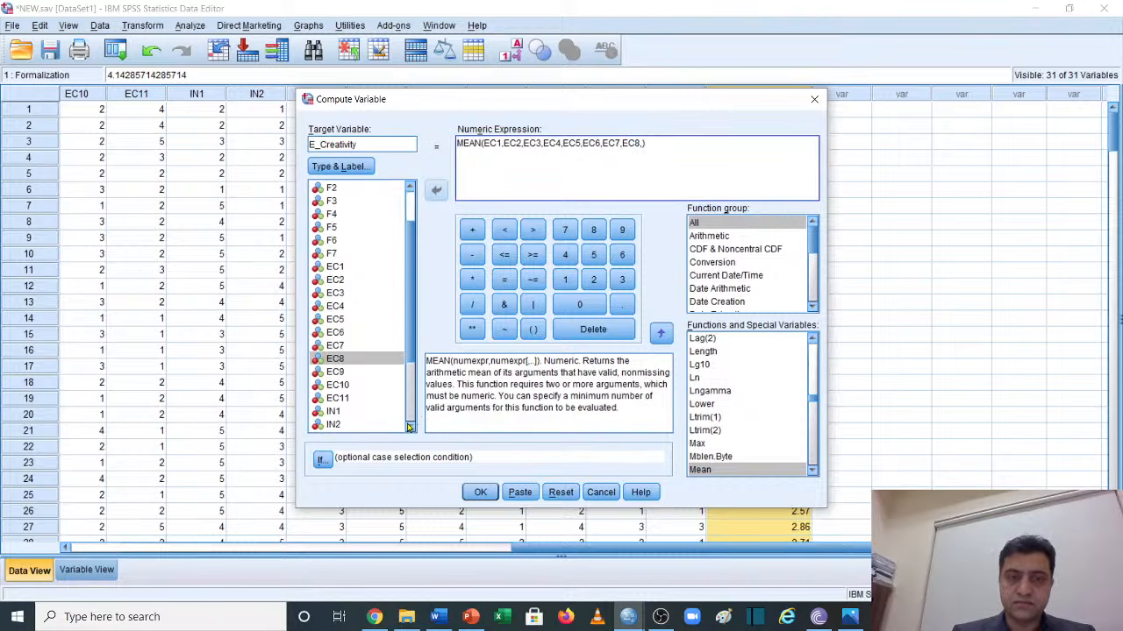
left_click(409, 427)
left_click(409, 427)
left_click(409, 427)
double_click(335, 334)
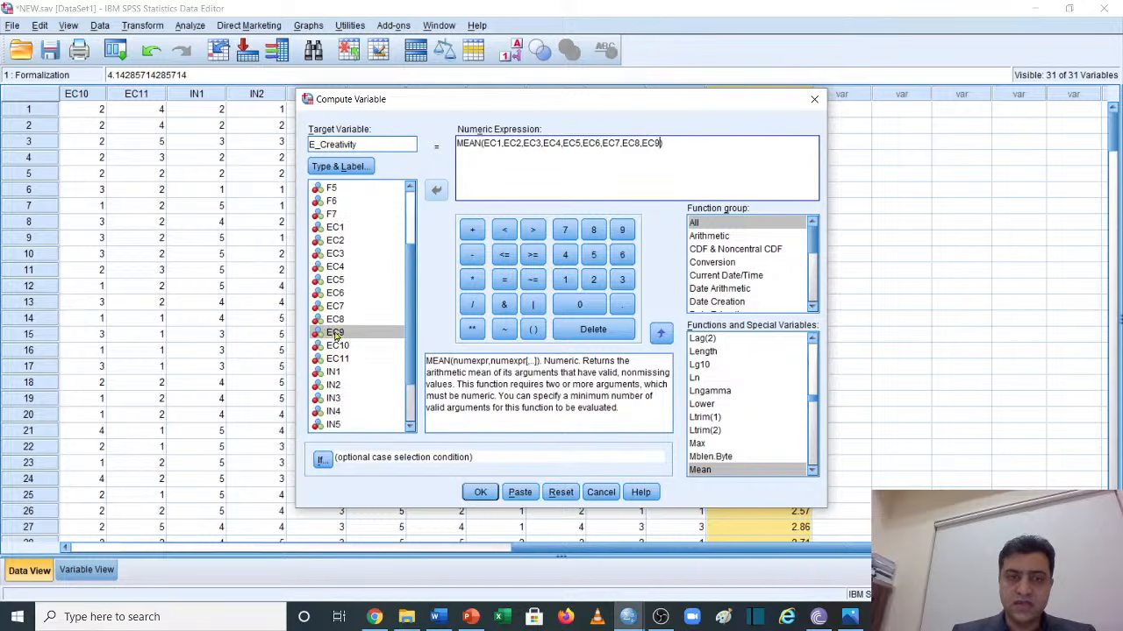
double_click(340, 346)
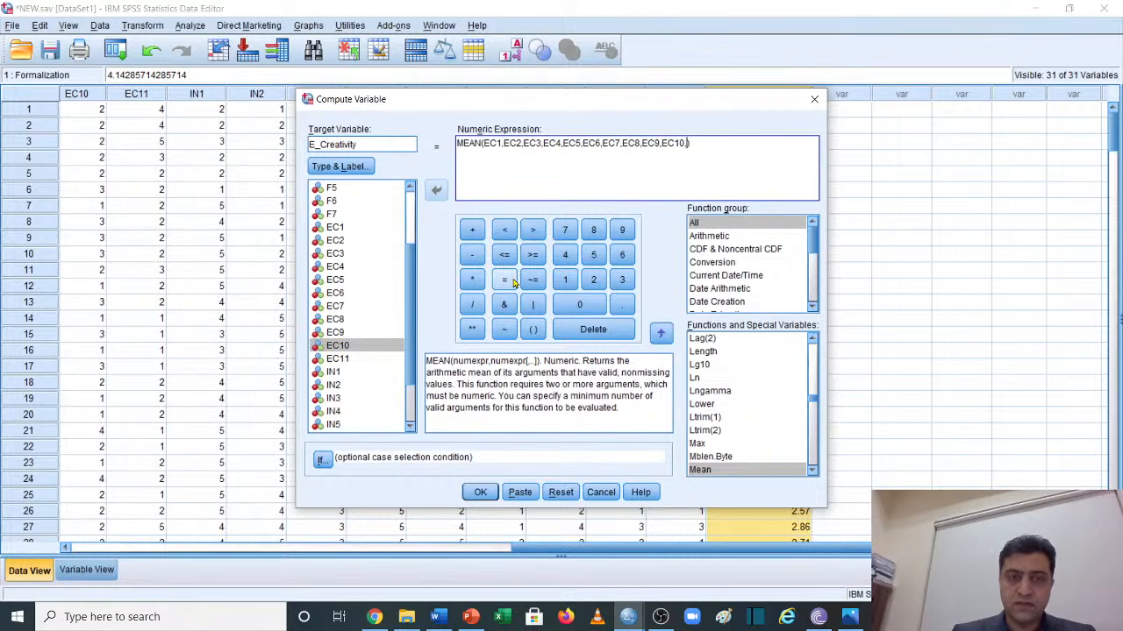
double_click(342, 359)
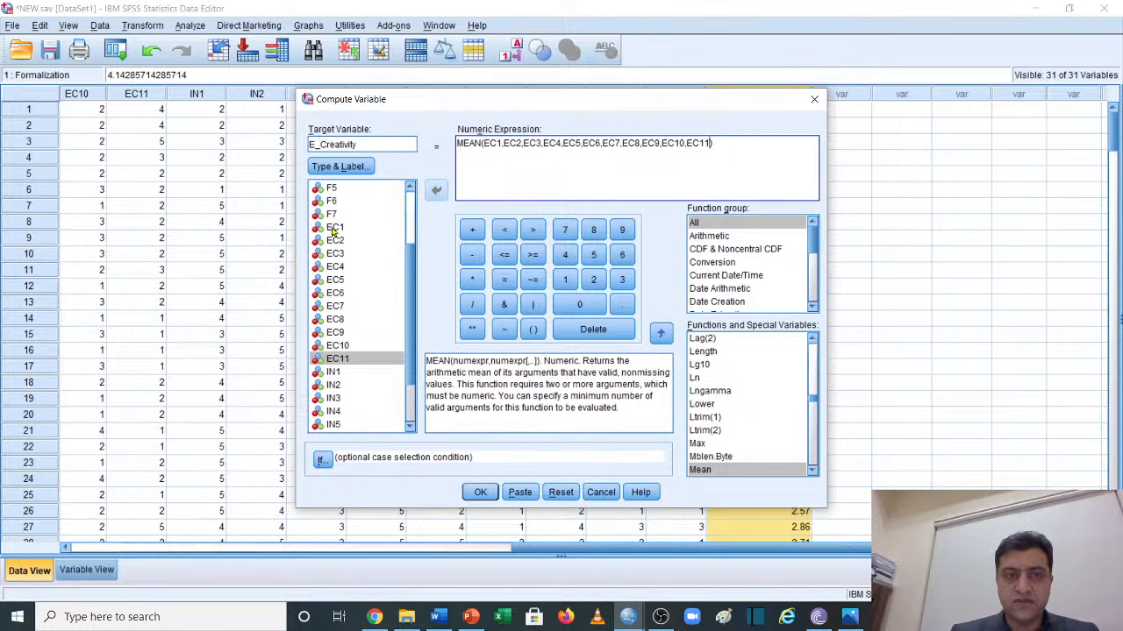
left_click_drag(335, 227, 360, 237)
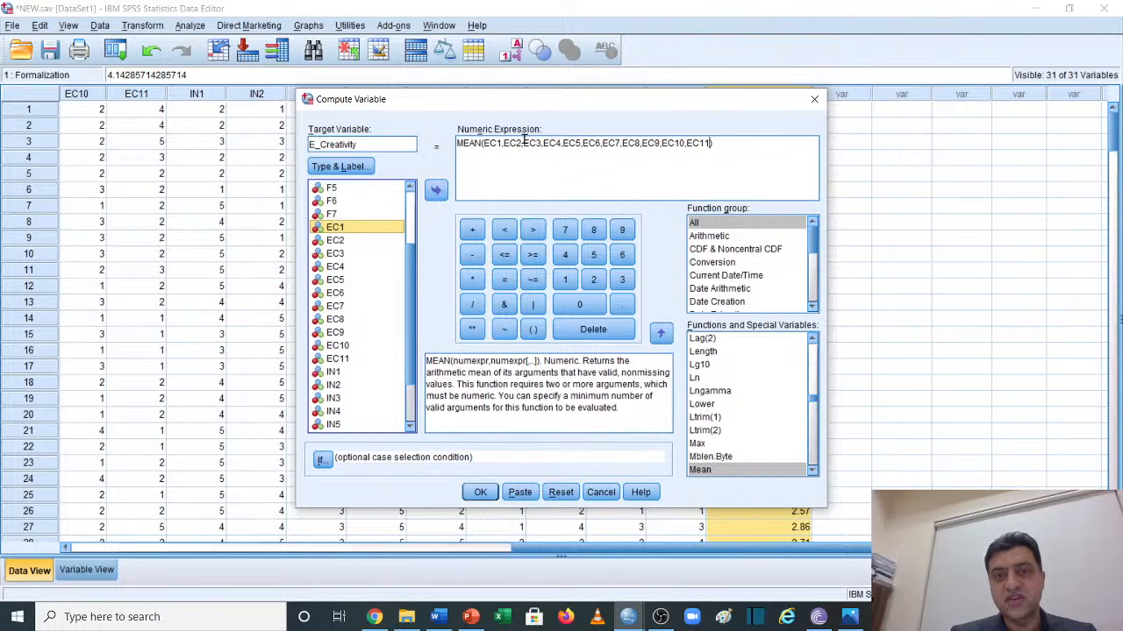
left_click(731, 149)
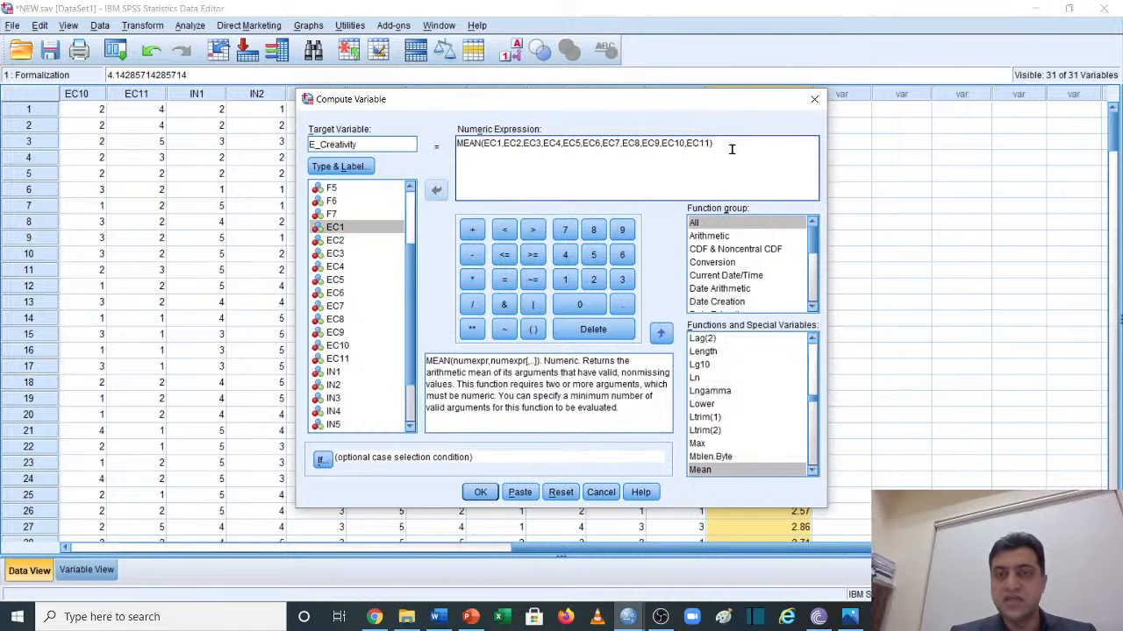
Run the E_Creativity computation and close the output document without saving it
left_click(481, 493)
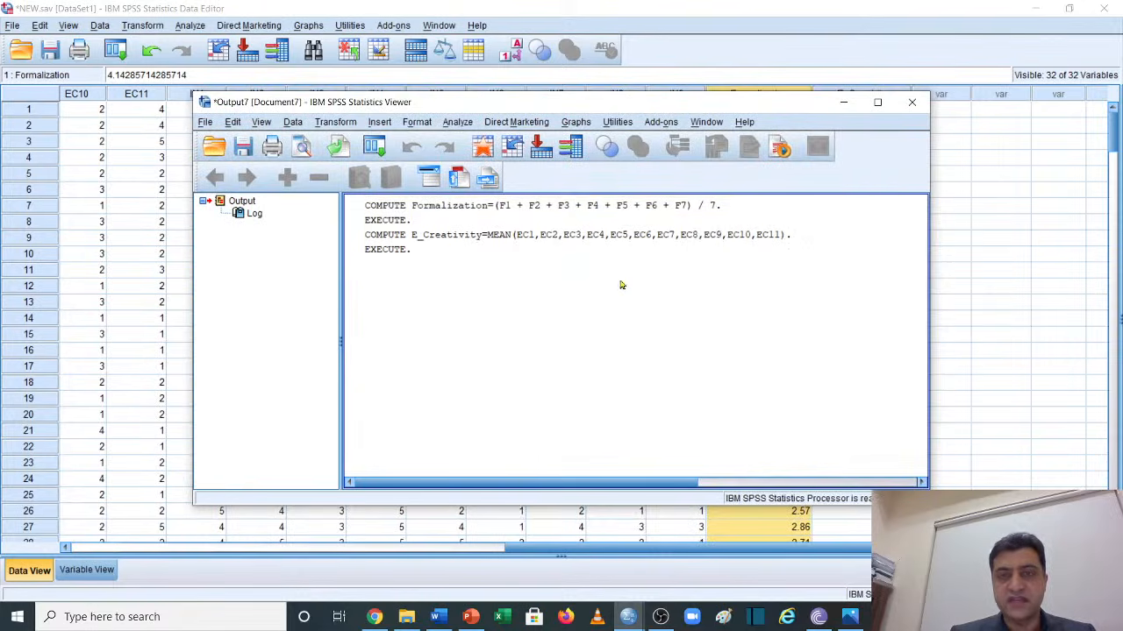
left_click(912, 103)
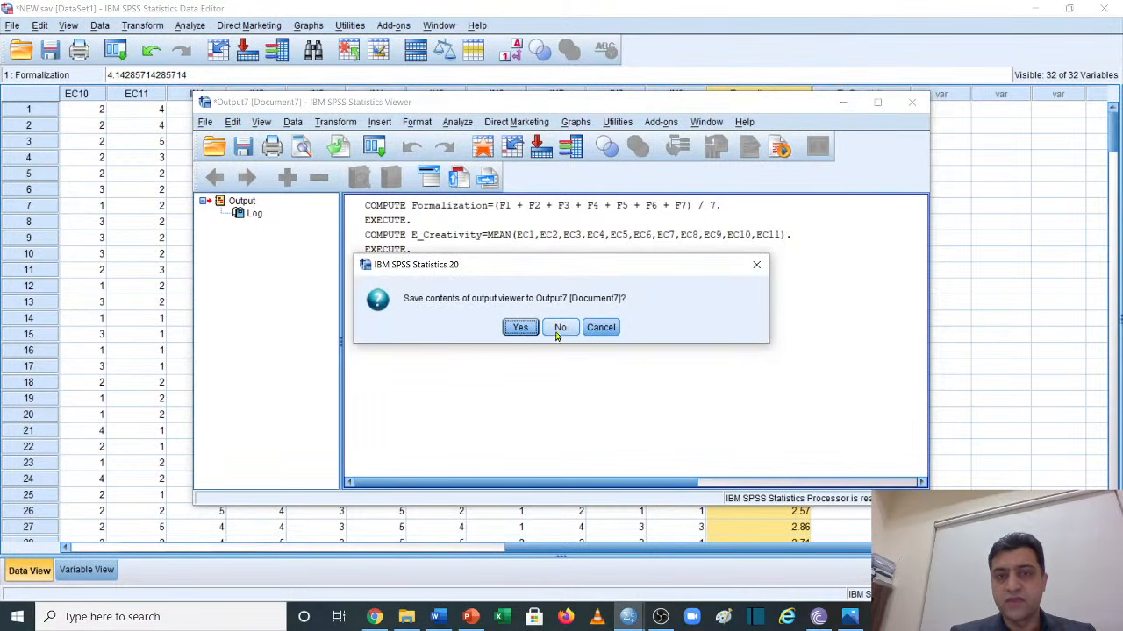
left_click(561, 328)
Review the E_Creativity column's values down to the last case, and inspect the variable's definition row
scroll(895, 252, "down", 4)
scroll(895, 253, "up", 4)
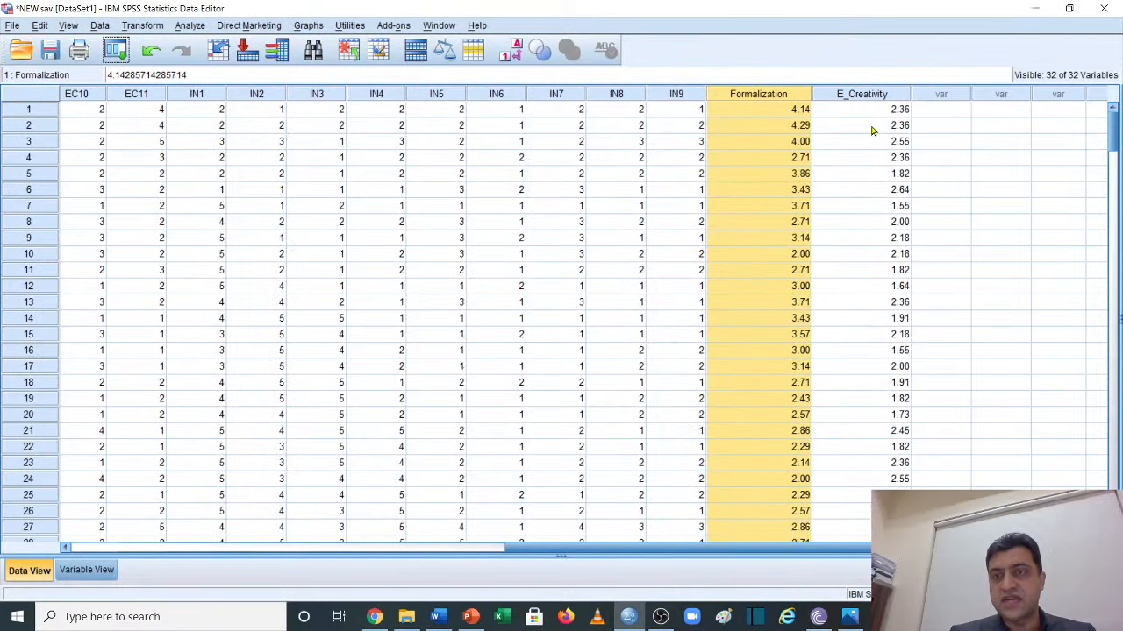
left_click(871, 93)
scroll(870, 293, "down", 20)
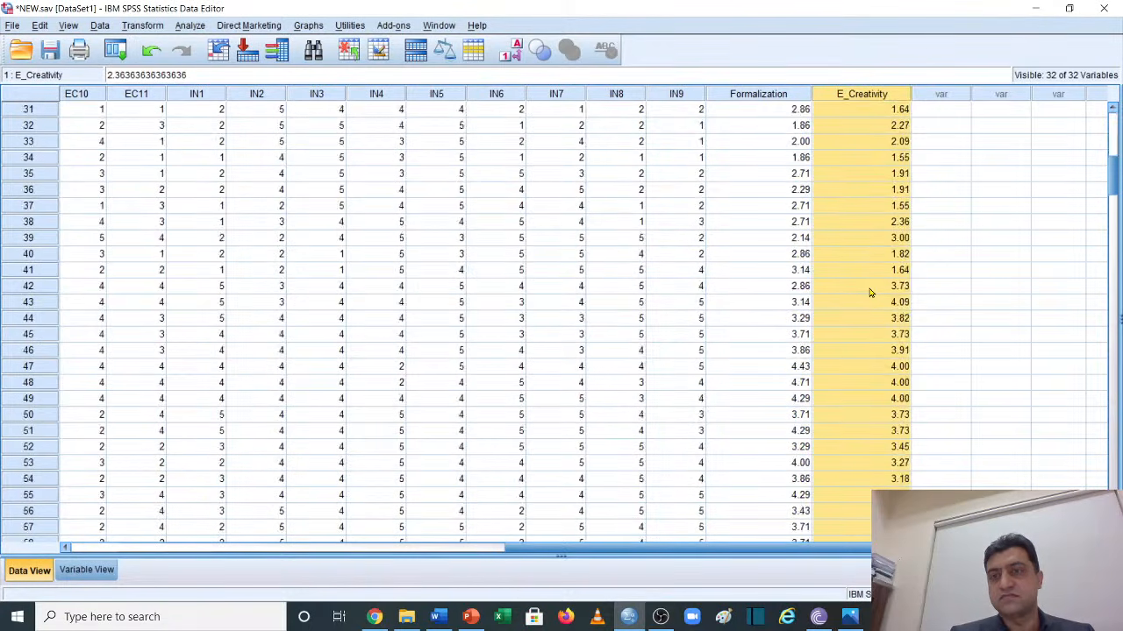
scroll(870, 293, "down", 20)
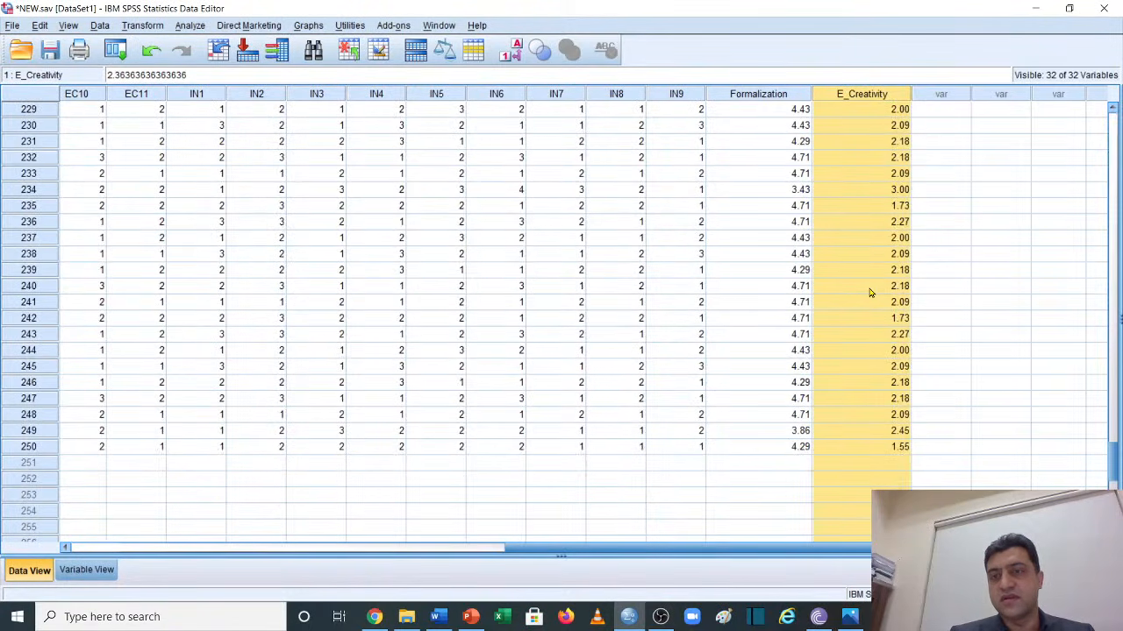
scroll(870, 293, "up", 20)
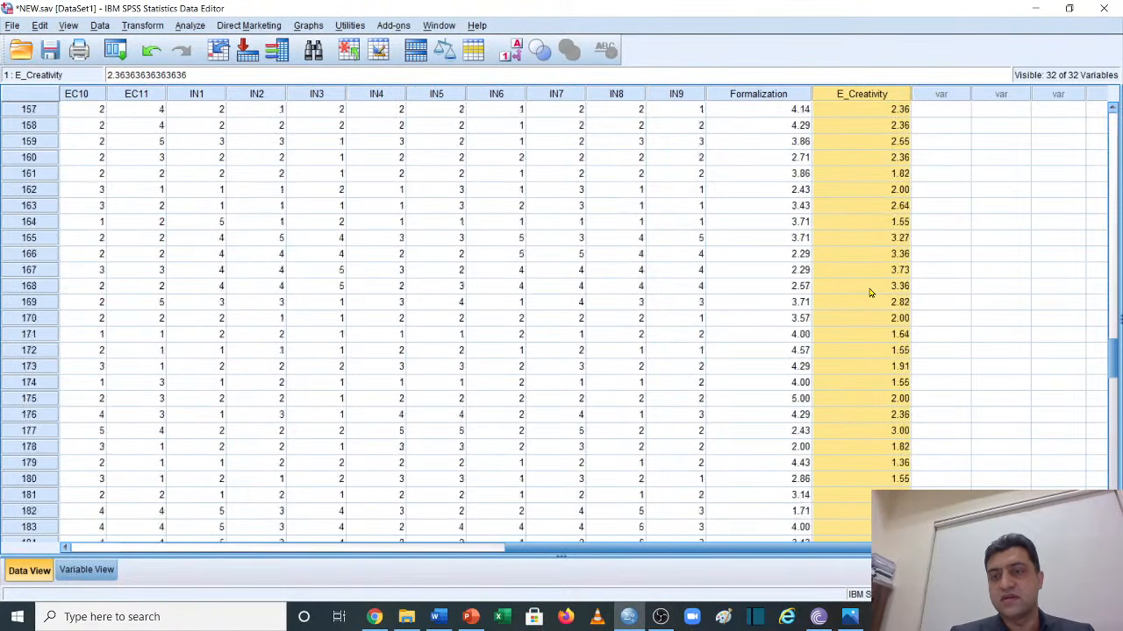
left_click(86, 571)
left_click(38, 253)
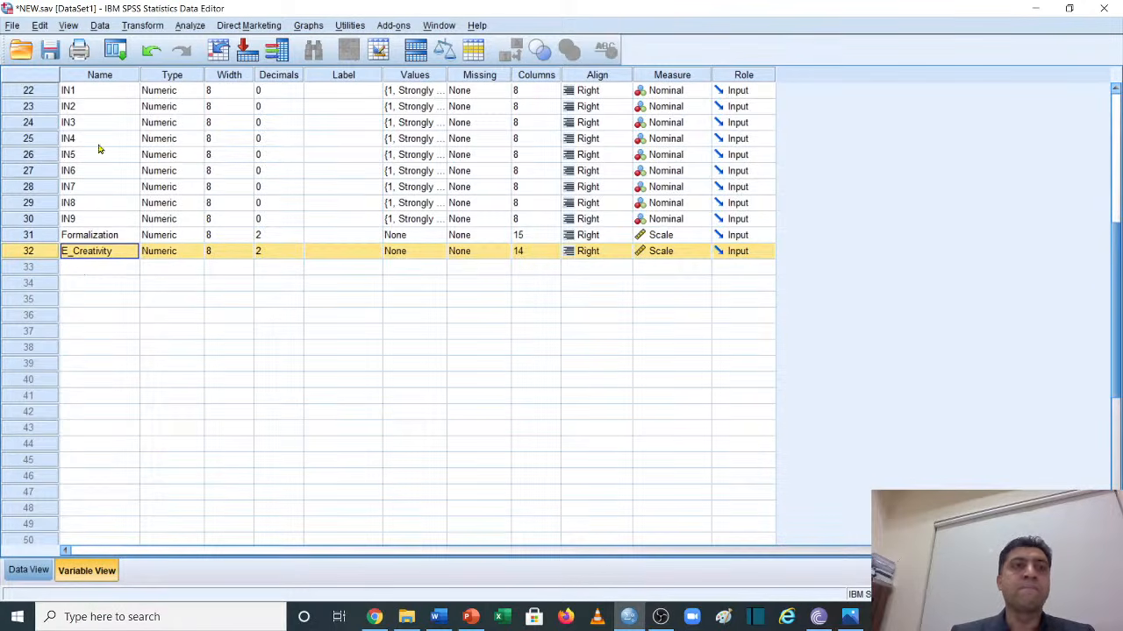
Reopen Compute Variable and clear the previous target variable and expression
left_click(116, 53)
left_click(127, 77)
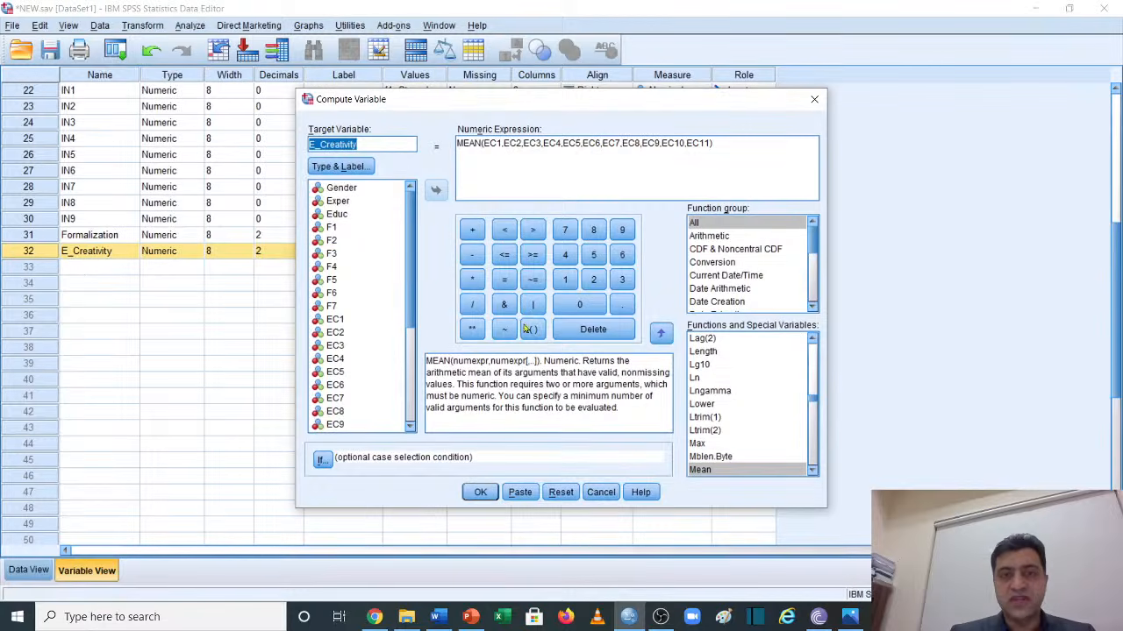
left_click(562, 492)
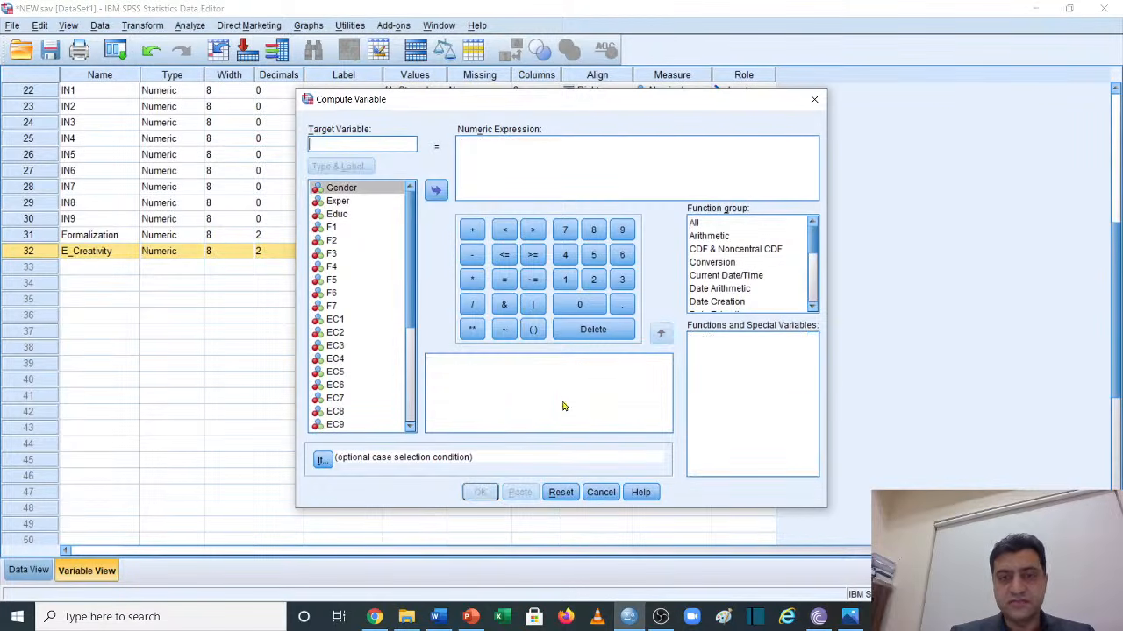
Start a parenthesised sum in the numeric expression with IN1, IN2, IN3 and IN4
left_click_drag(407, 302, 413, 444)
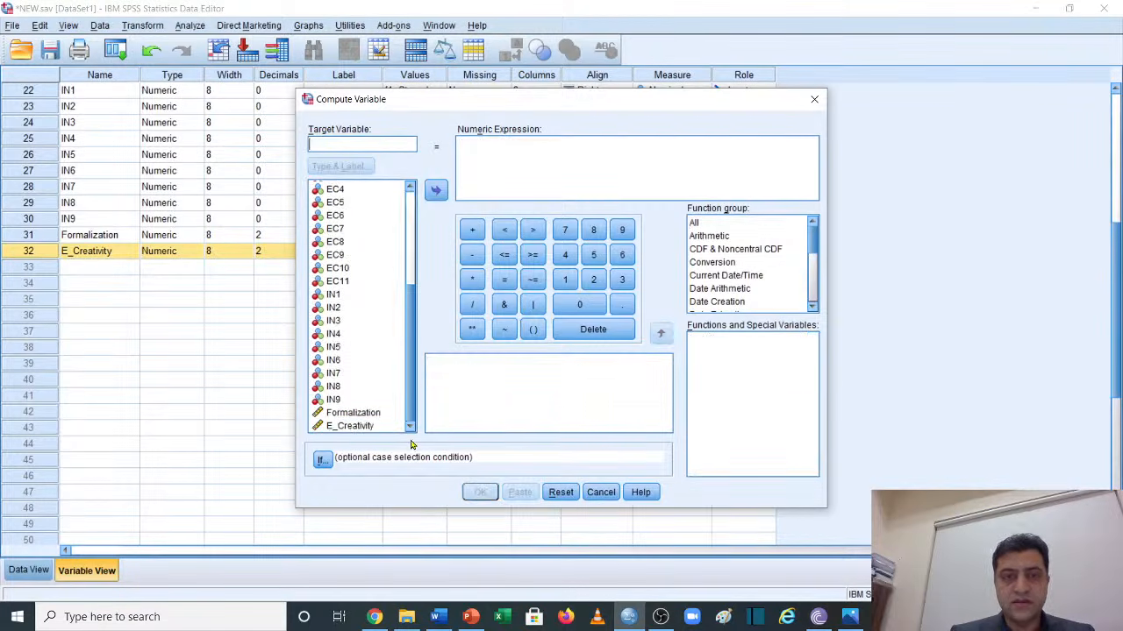
left_click(532, 330)
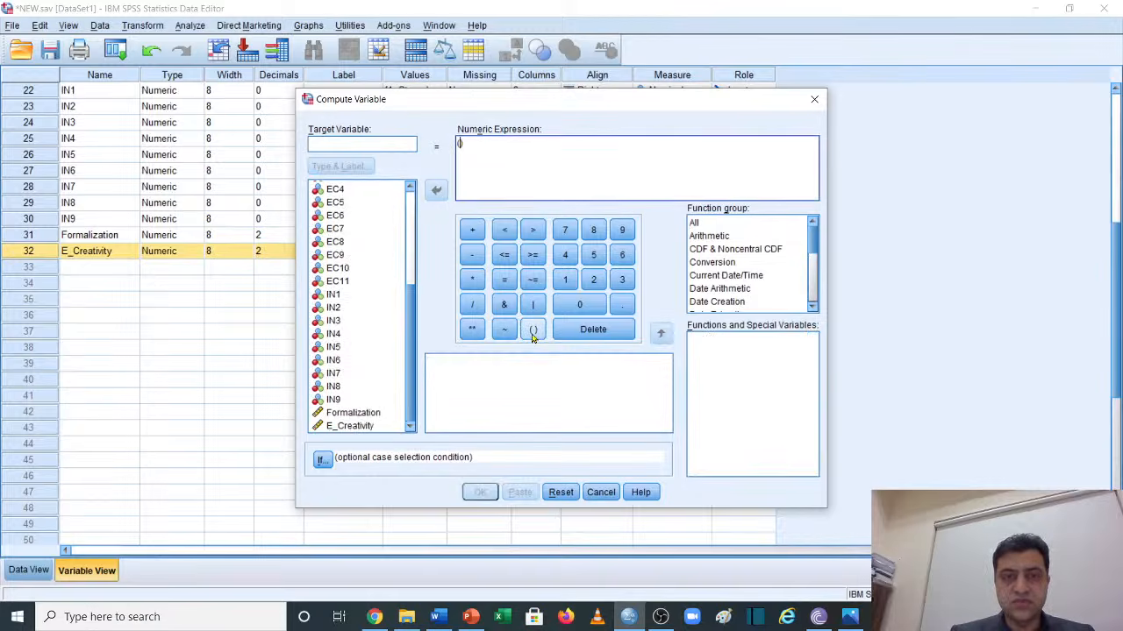
double_click(335, 298)
left_click(472, 229)
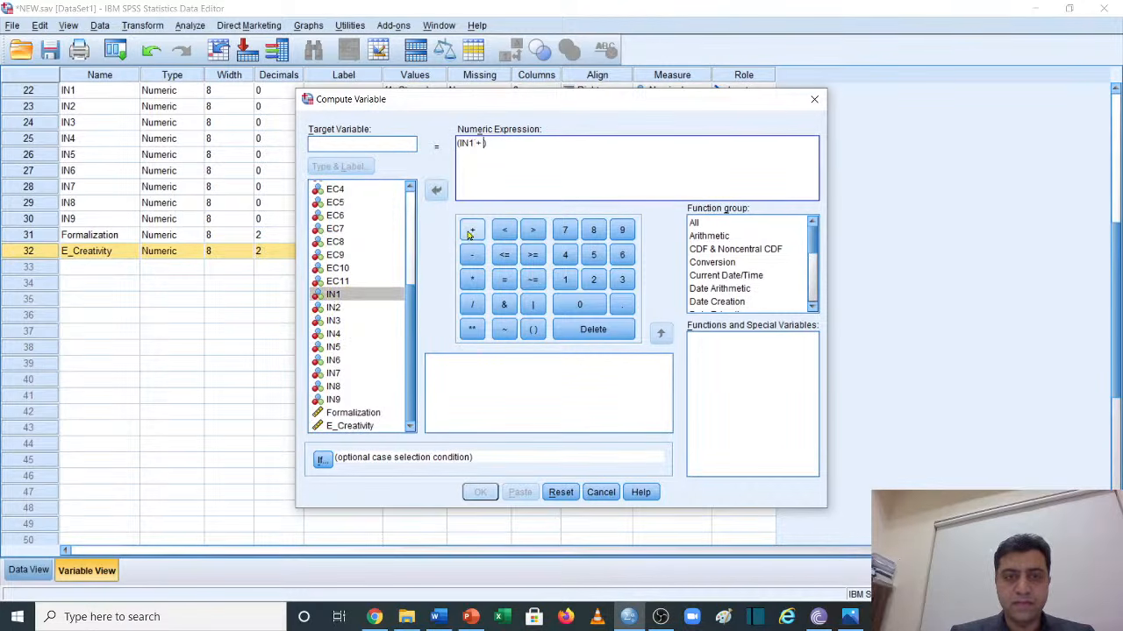
double_click(333, 308)
left_click(472, 230)
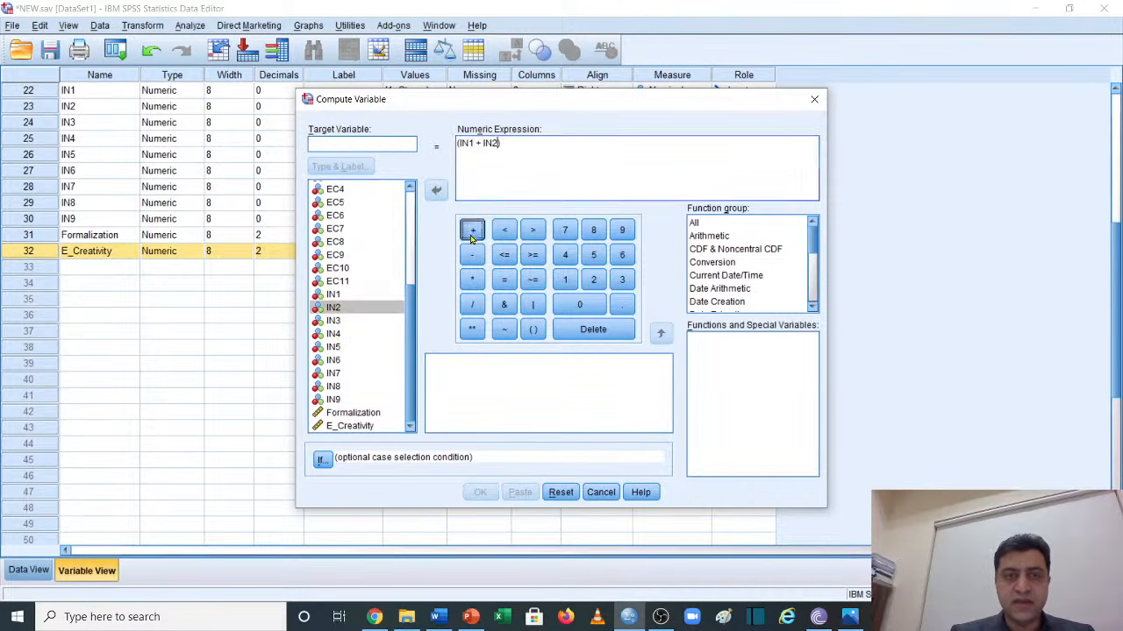
double_click(333, 321)
left_click(471, 230)
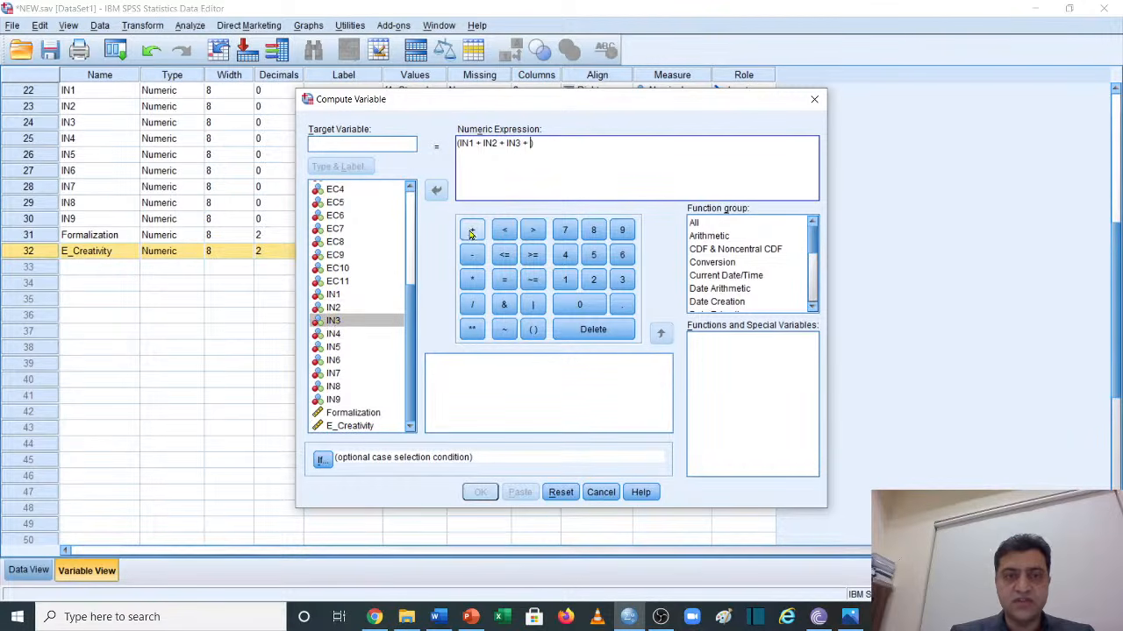
double_click(336, 334)
left_click(472, 230)
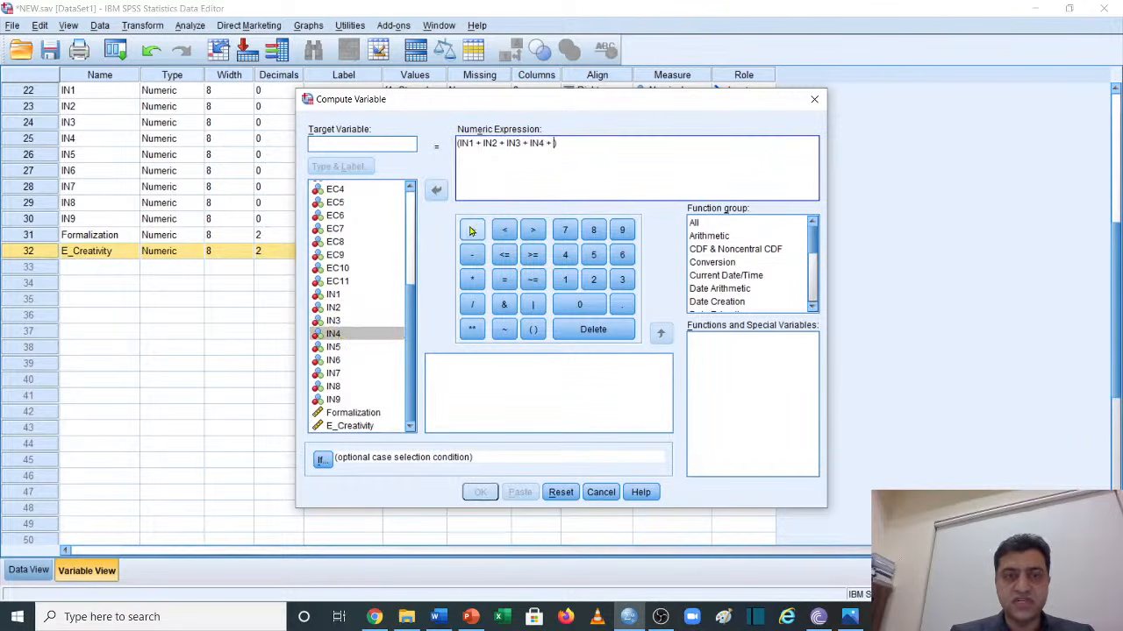
Add IN5, IN6, IN7, IN8 and IN9 to the sum inside the parentheses
left_click(333, 347)
double_click(333, 347)
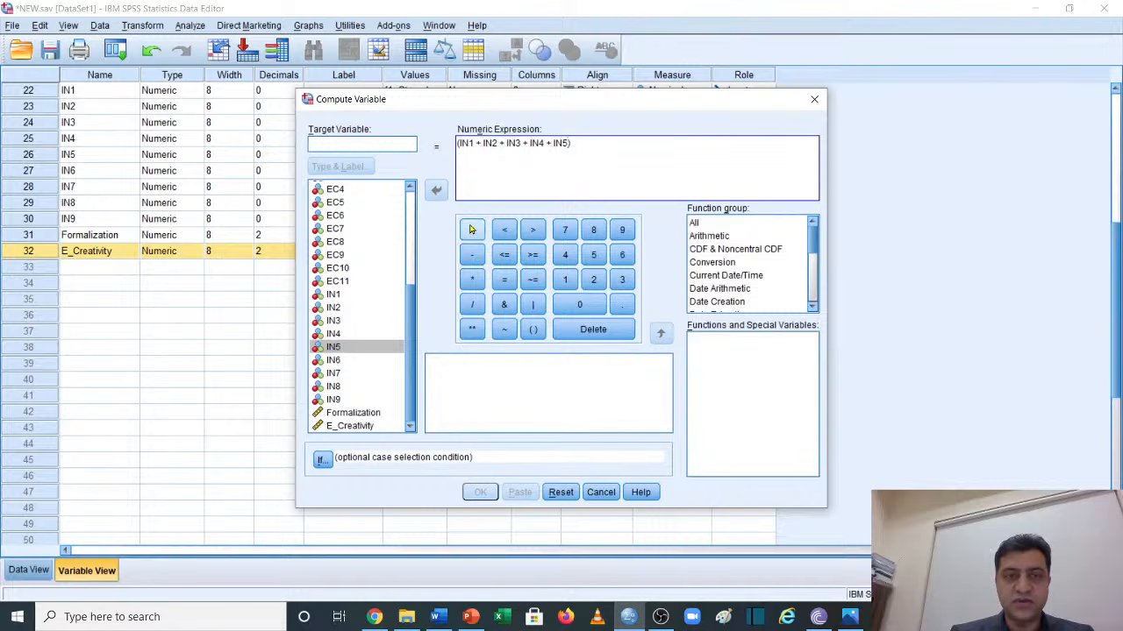
left_click(471, 229)
double_click(334, 361)
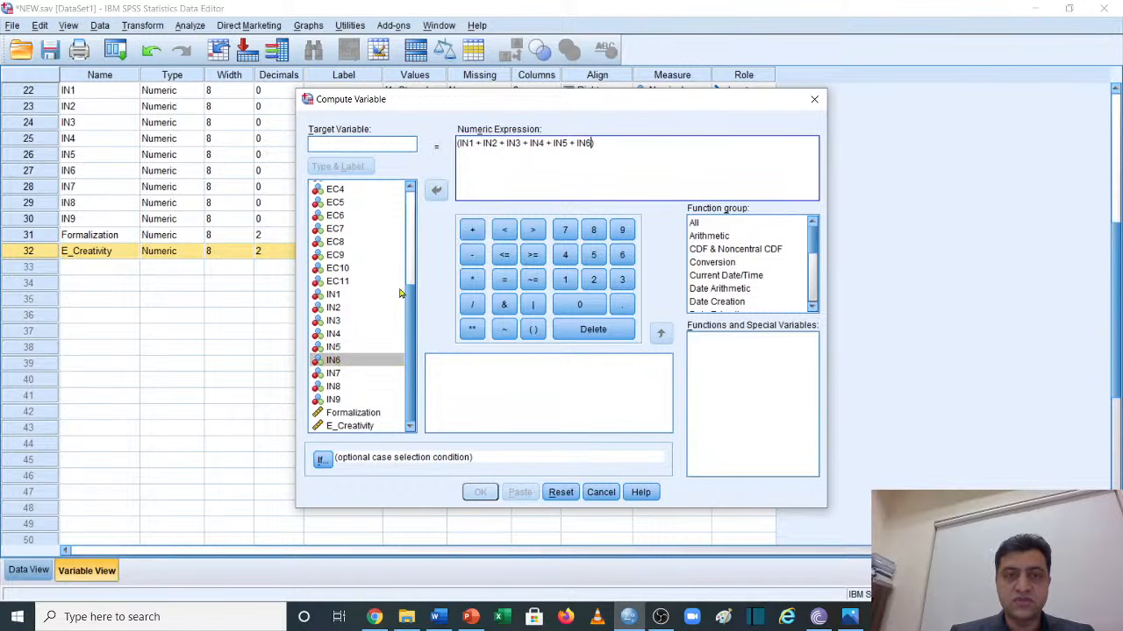
left_click(471, 230)
double_click(342, 375)
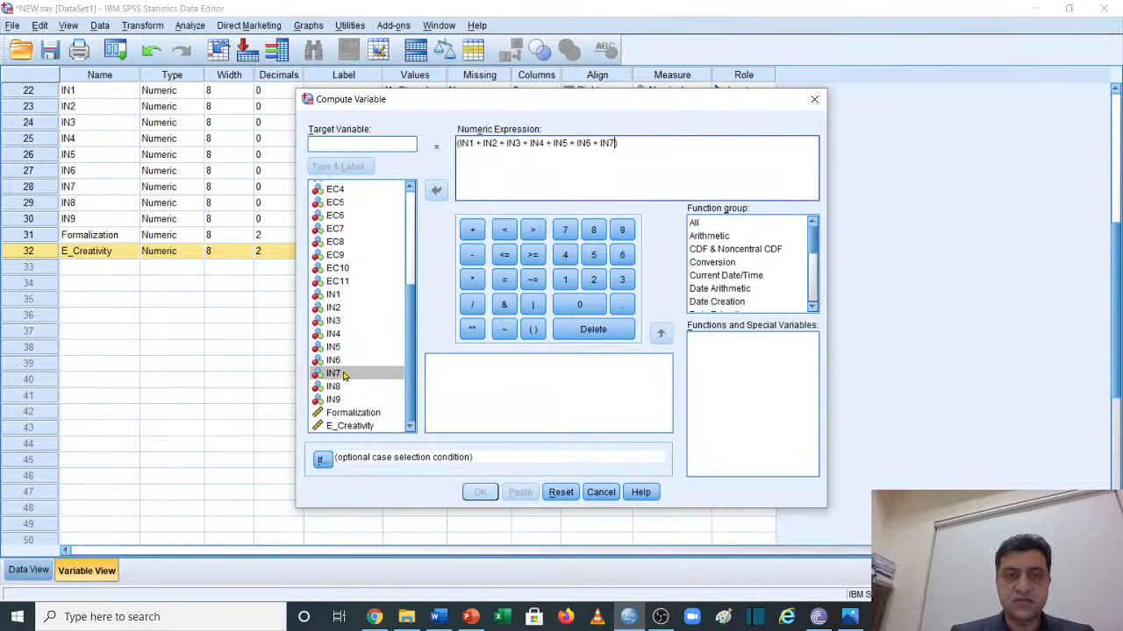
left_click(472, 230)
double_click(341, 388)
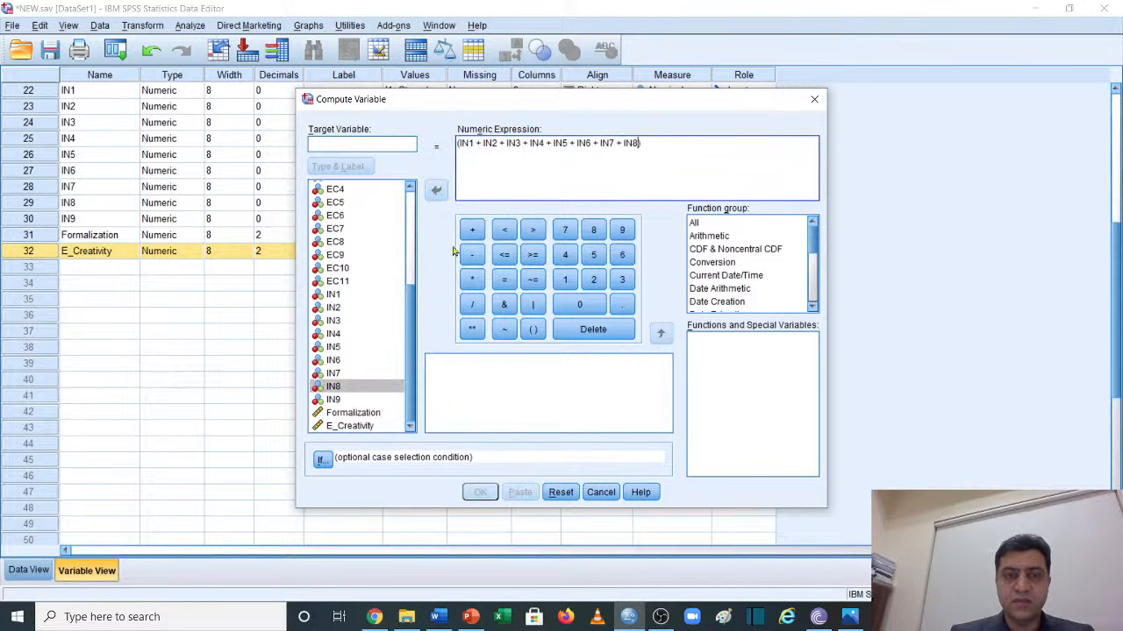
left_click(472, 230)
double_click(336, 400)
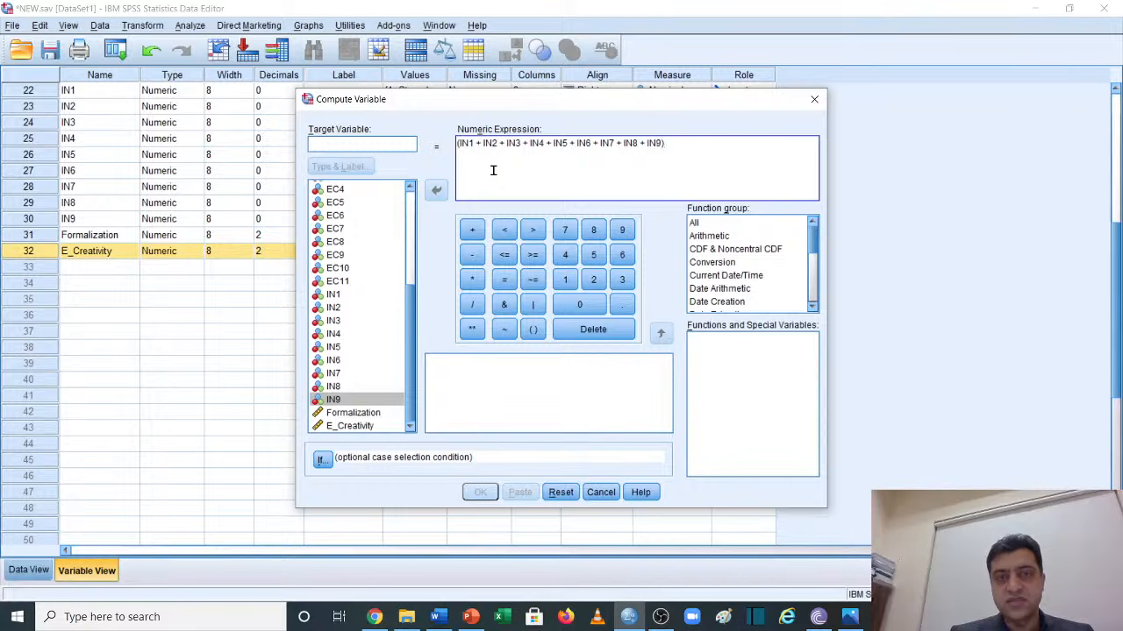
Divide the parenthesised sum by 9 and name the target variable innovation
left_click(472, 304)
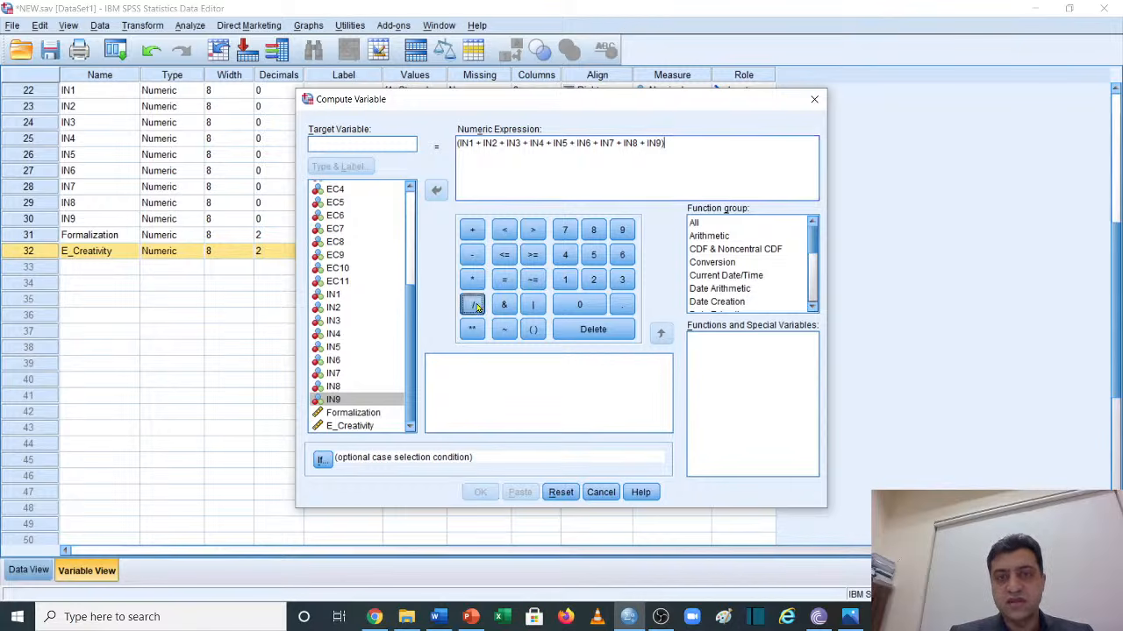
left_click(622, 229)
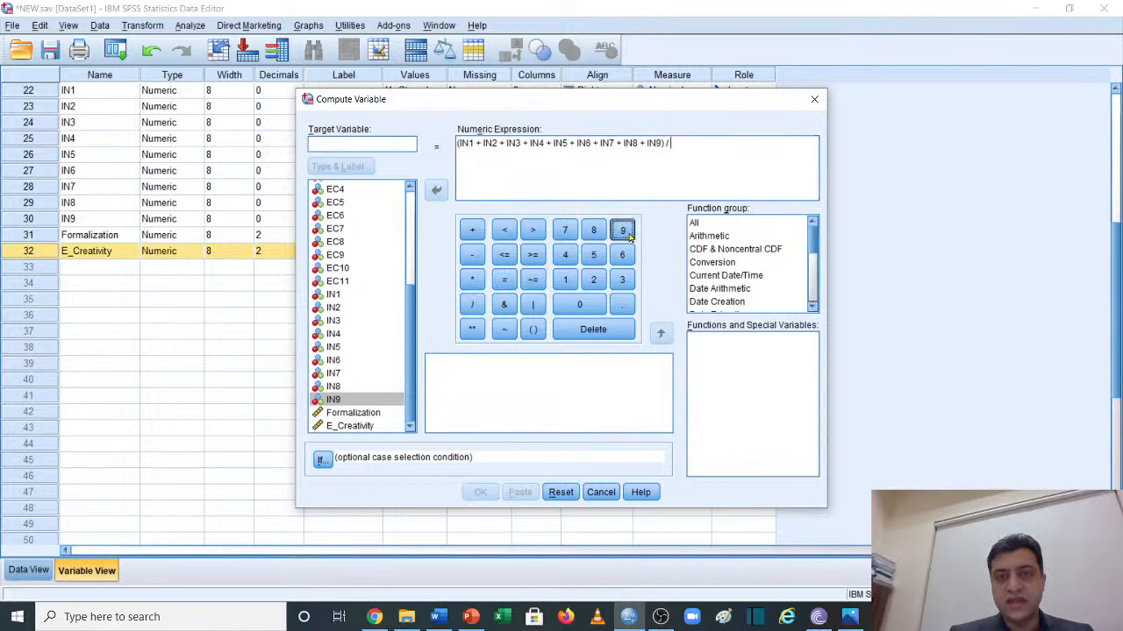
left_click(379, 145)
type("inno")
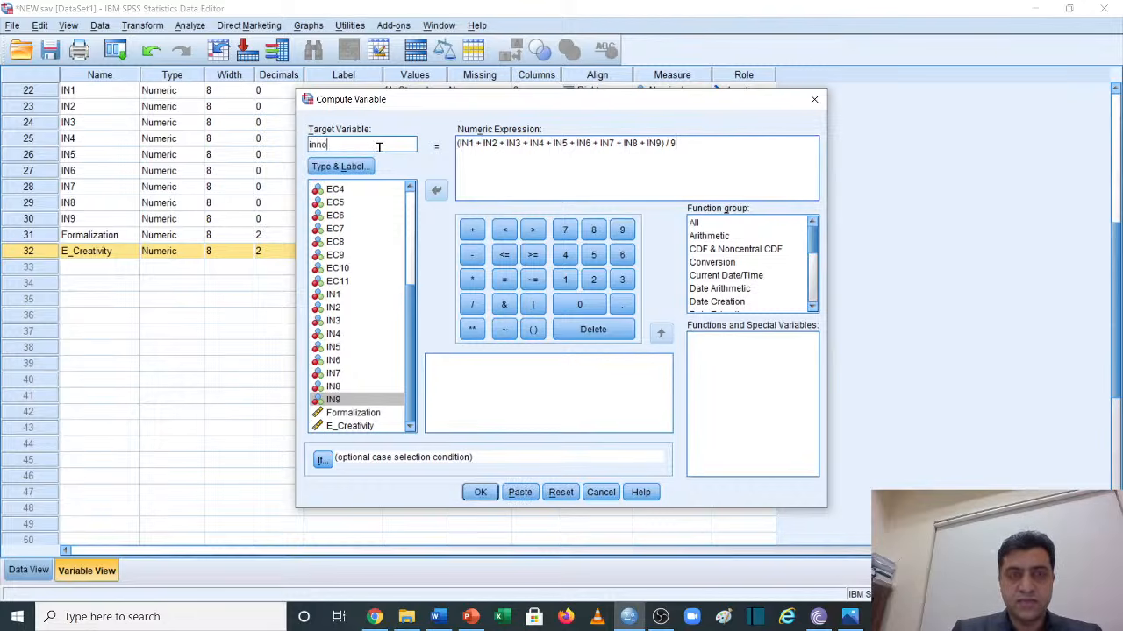
type("vation")
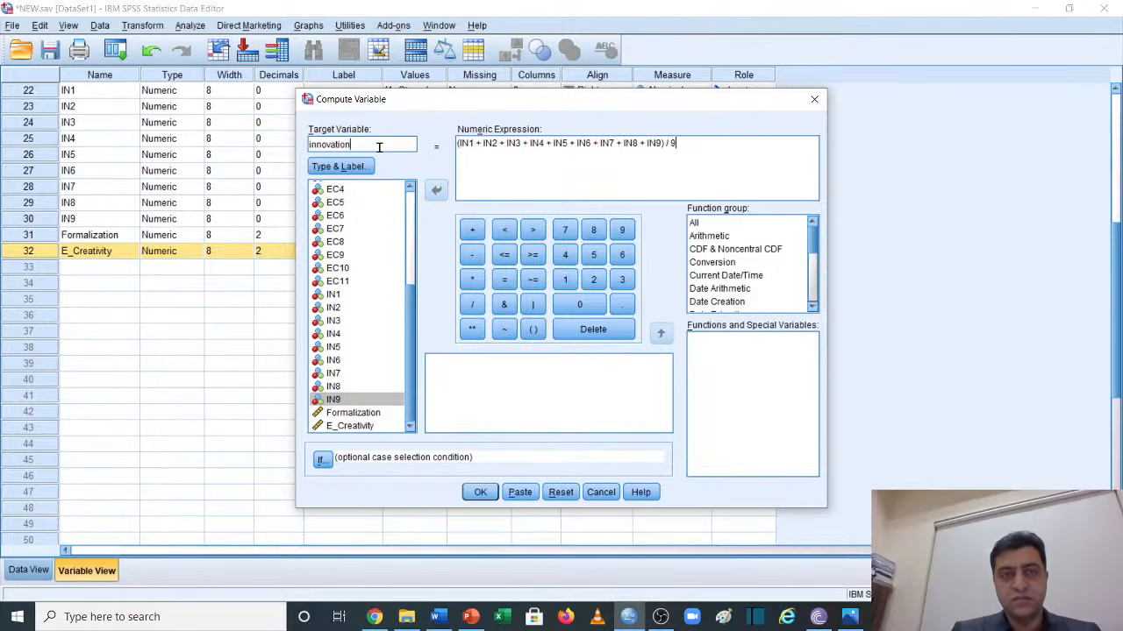
Run the innovation computation and close the resulting output window without saving it
left_click(480, 492)
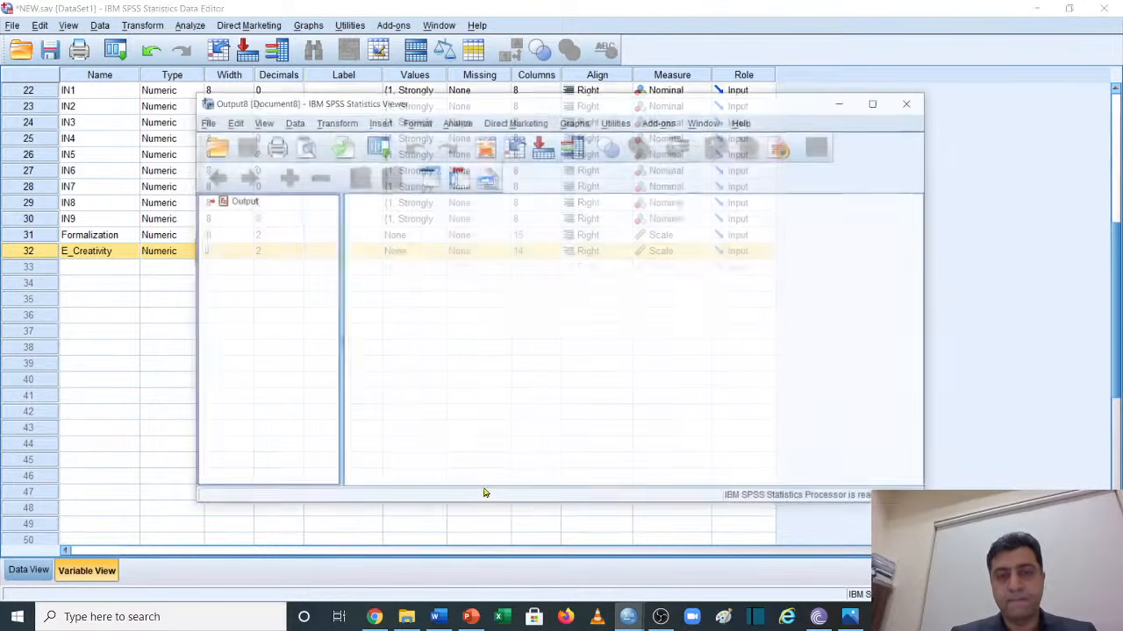
left_click(912, 101)
left_click(560, 327)
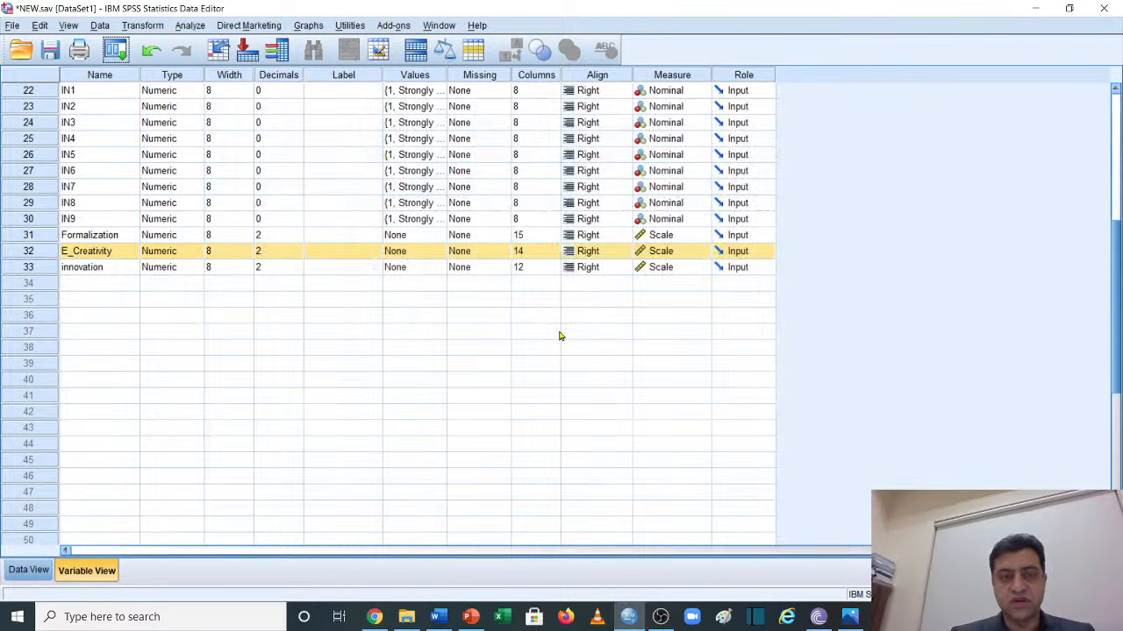
Review the computed variables Formalization, E_Creativity and innovation in both the variable list and the data columns
left_click_drag(96, 239, 98, 268)
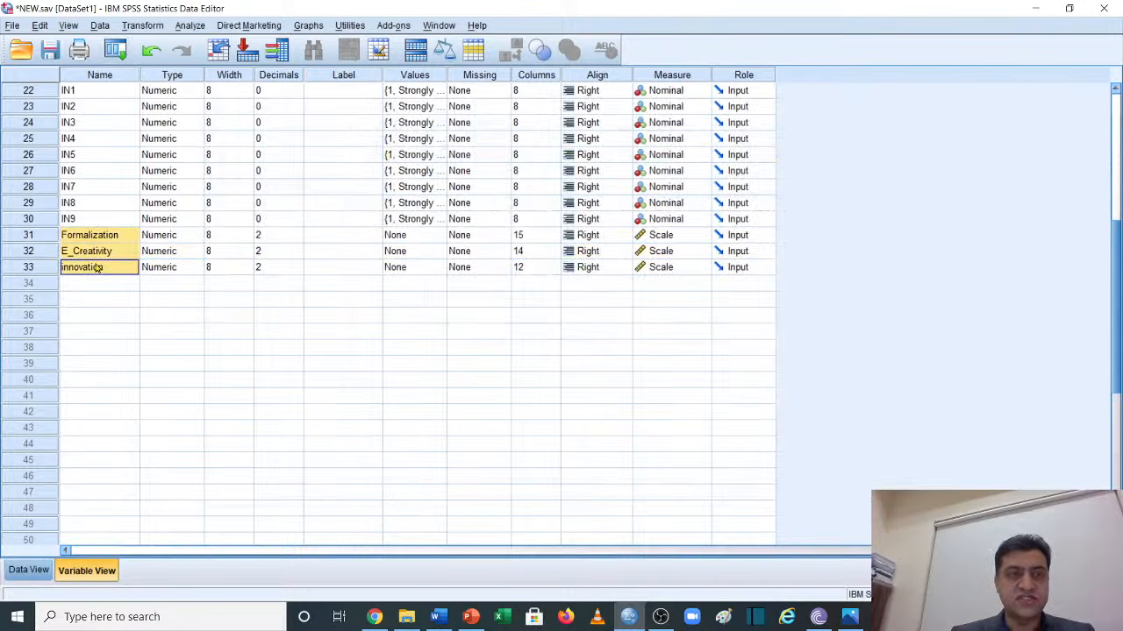
left_click(29, 570)
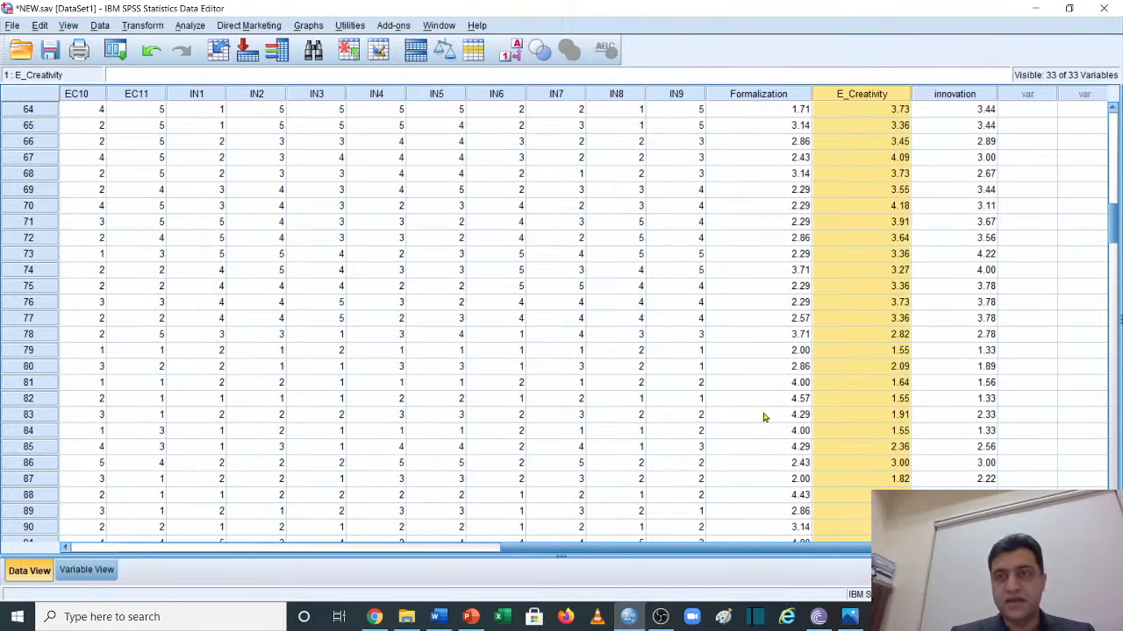
left_click_drag(744, 95, 941, 93)
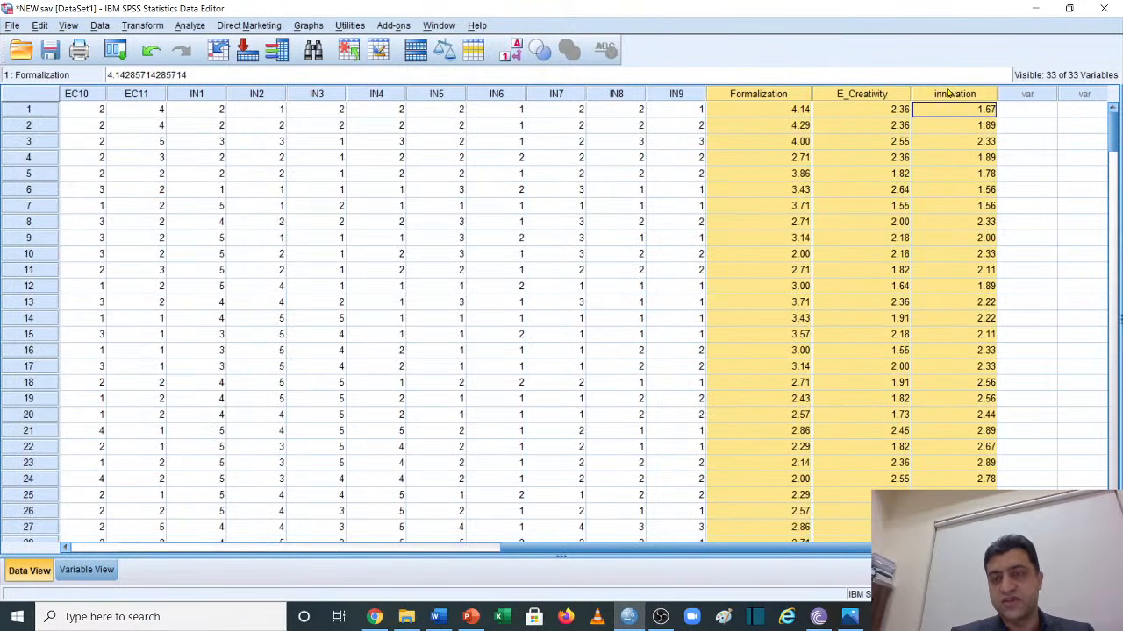
left_click_drag(709, 549, 156, 518)
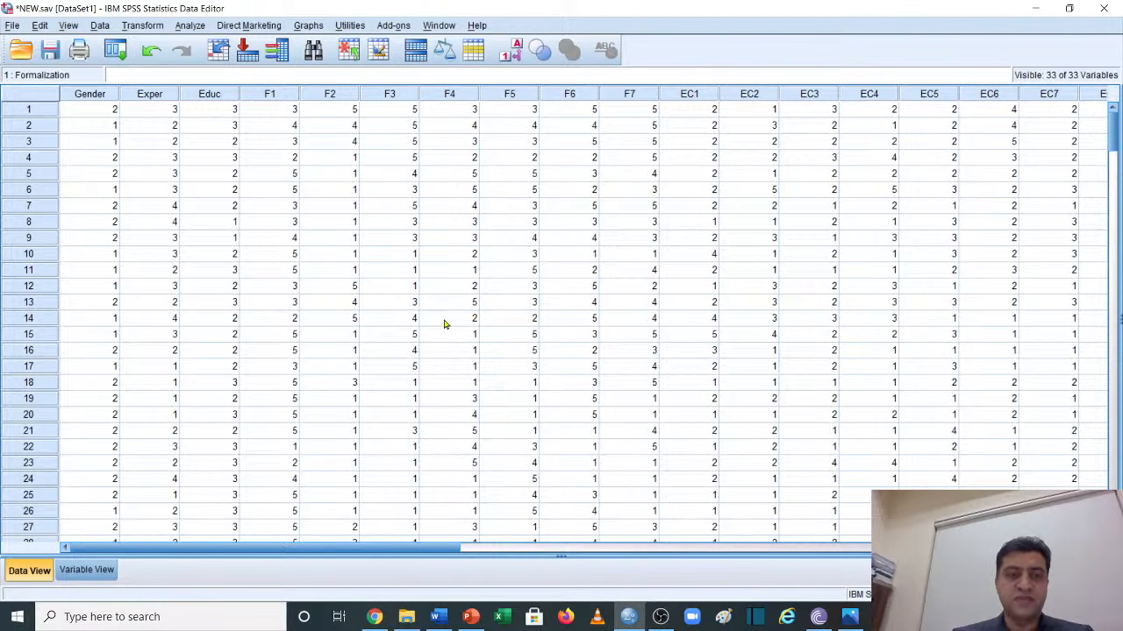
scroll(483, 401, "down", 10)
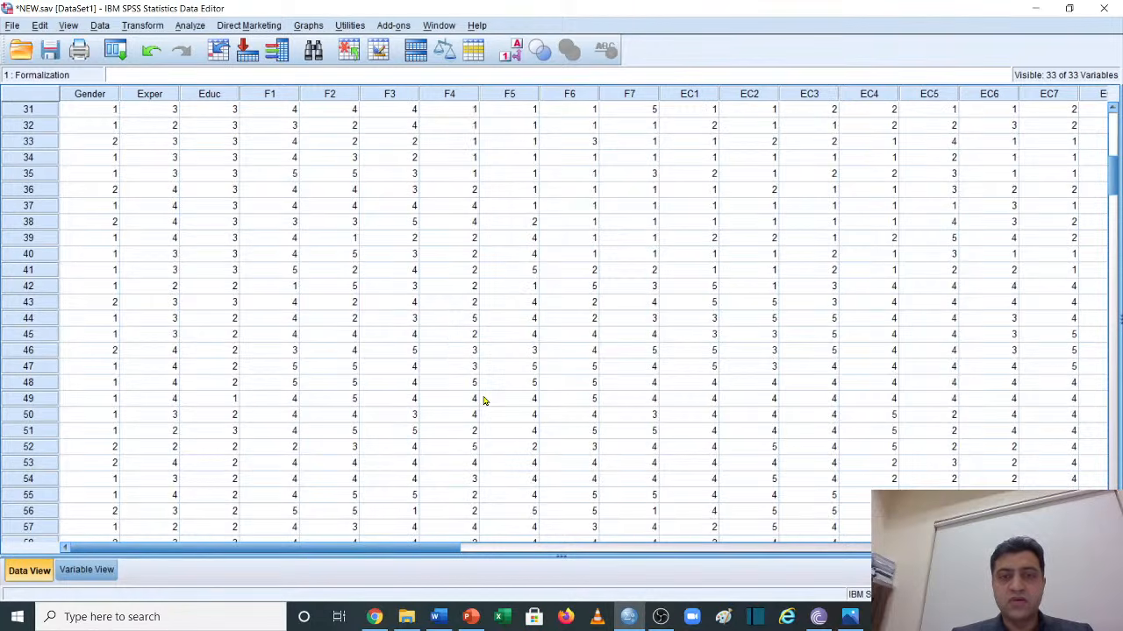
scroll(483, 401, "up", 10)
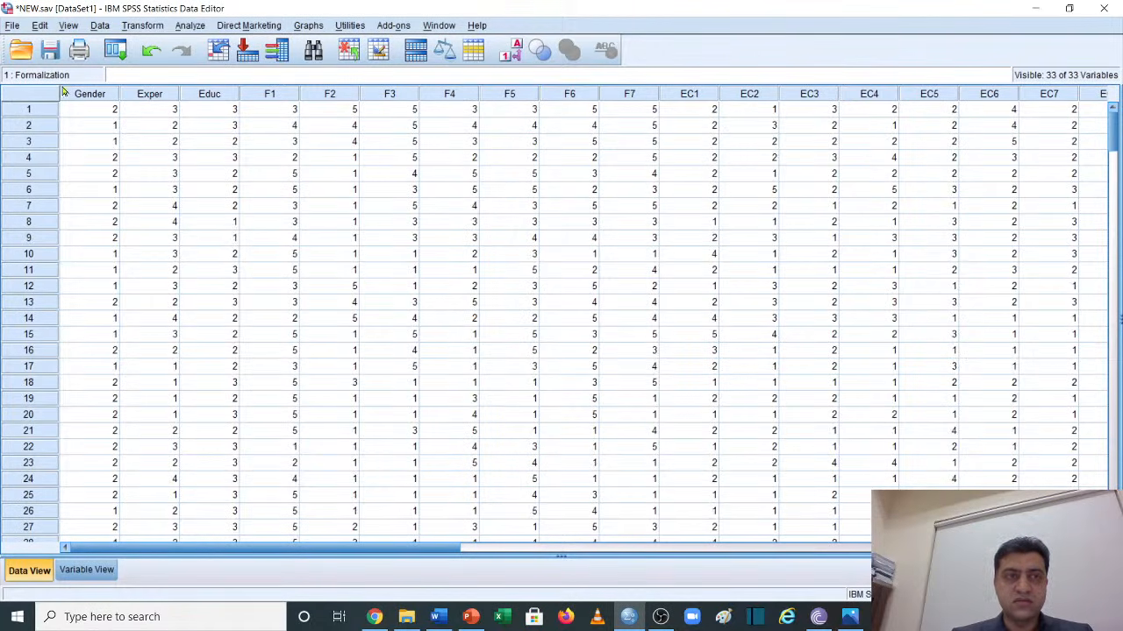
Save the NEW.sav dataset and close the resulting output window without saving it
left_click(50, 50)
left_click(912, 102)
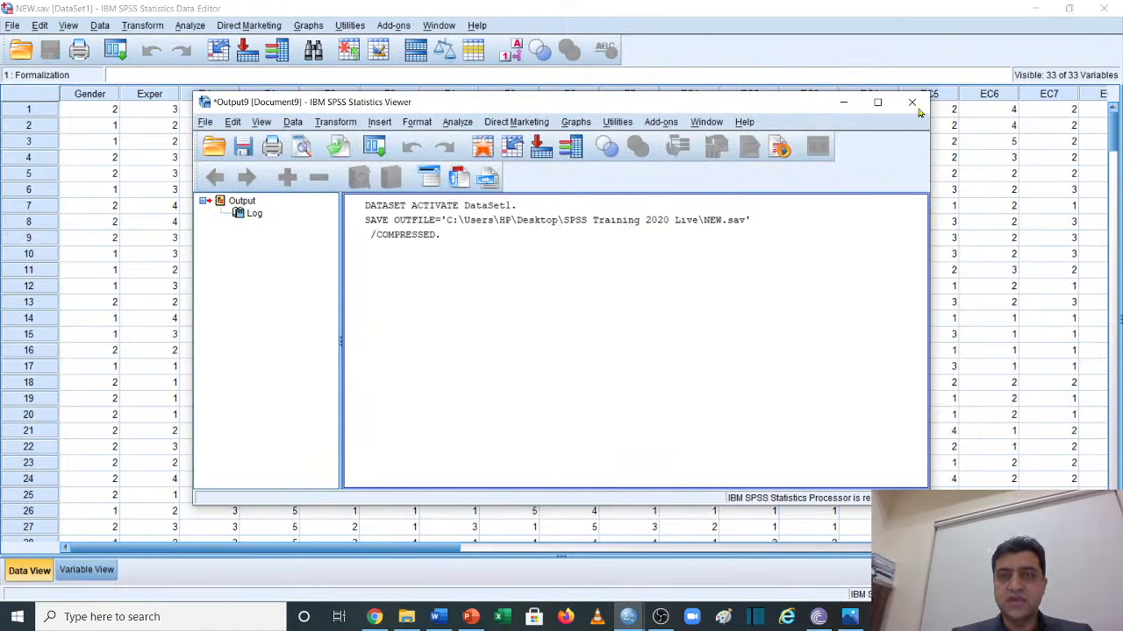
left_click(558, 326)
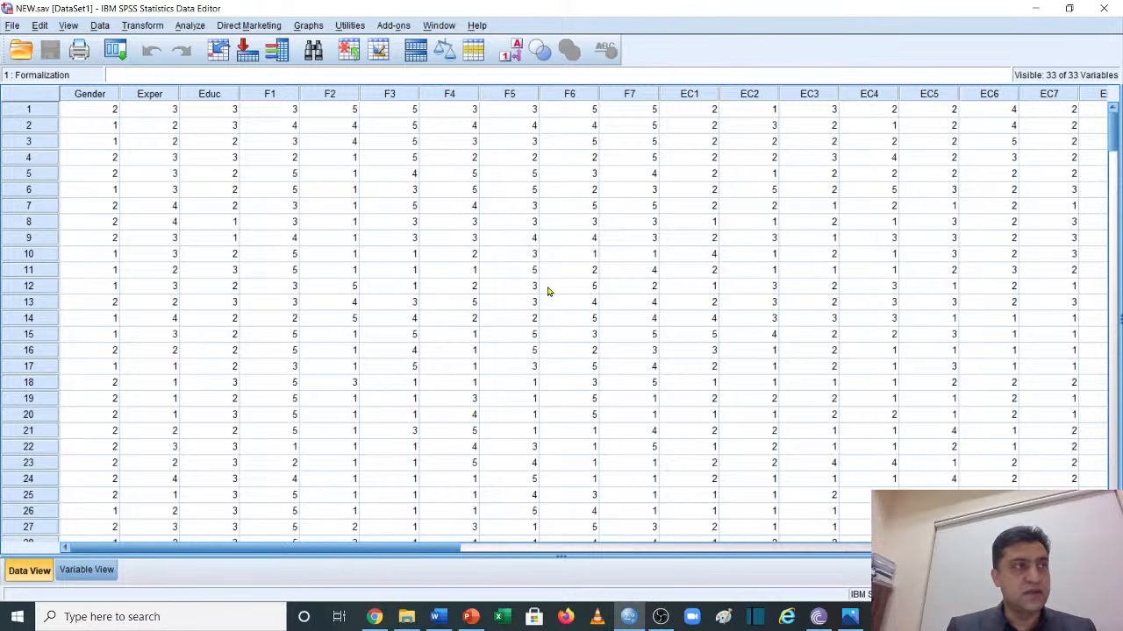
Examine the case data, comparing the item columns with the computed Formalization, E_Creativity and innovation columns
scroll(547, 291, "down", 2)
scroll(547, 291, "up", 2)
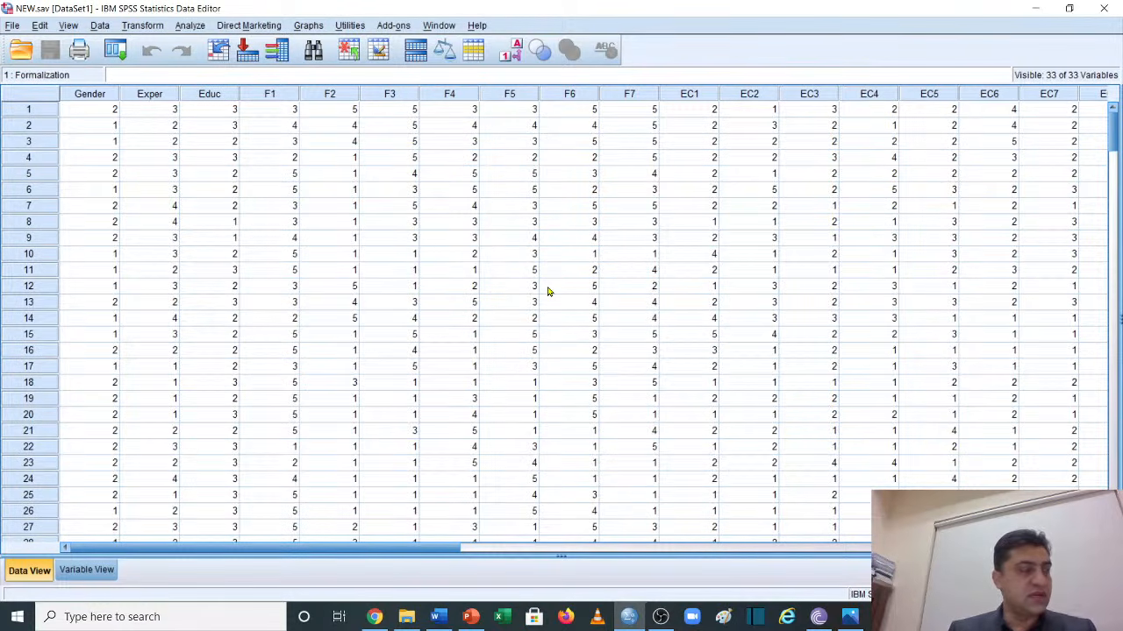
scroll(547, 291, "down", 10)
scroll(547, 292, "up", 10)
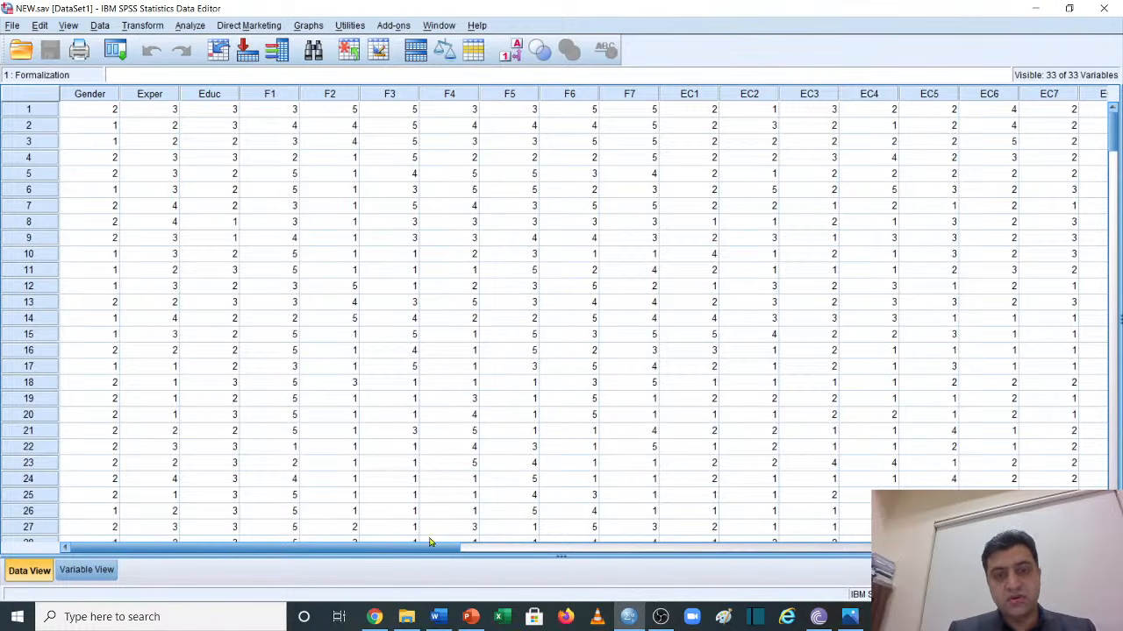
left_click_drag(436, 547, 952, 550)
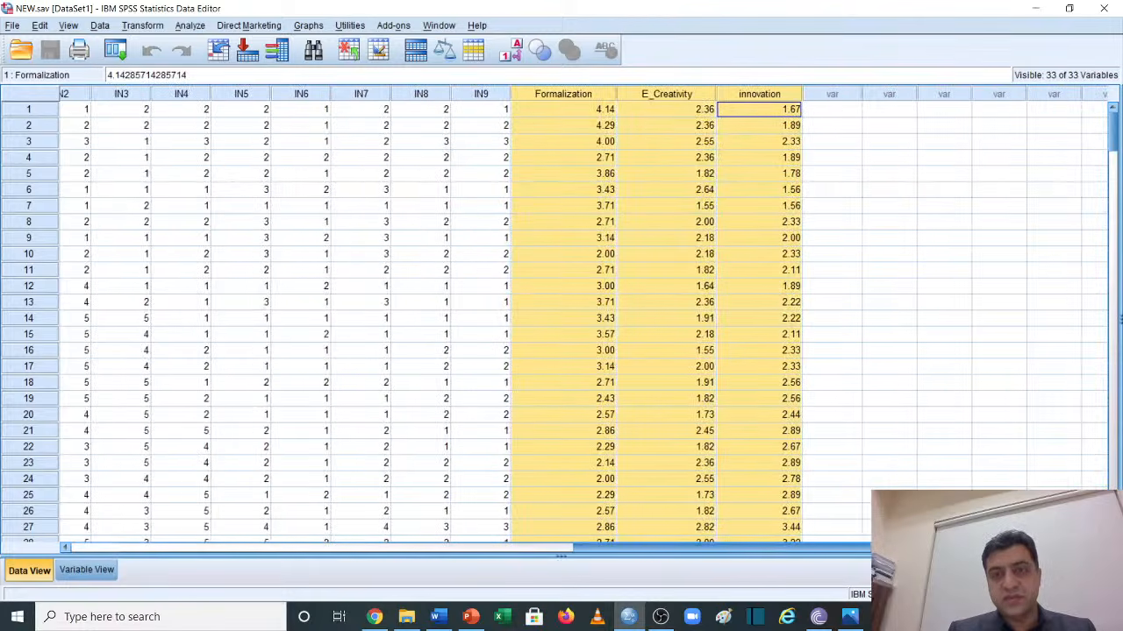
left_click(603, 209)
left_click_drag(561, 95, 752, 93)
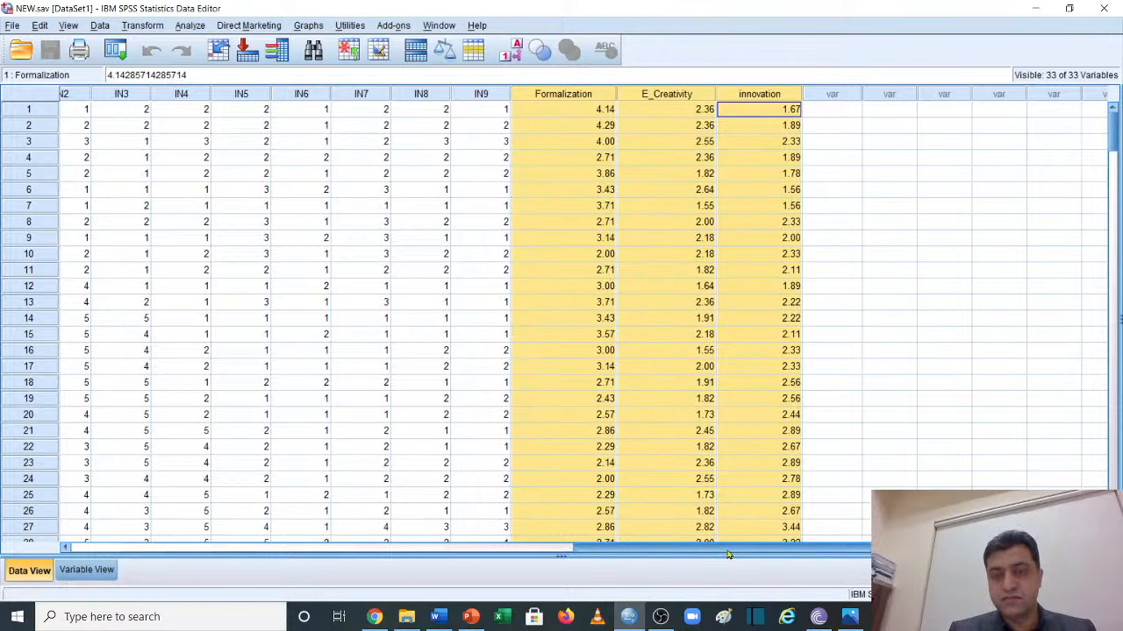
left_click_drag(728, 550, 145, 537)
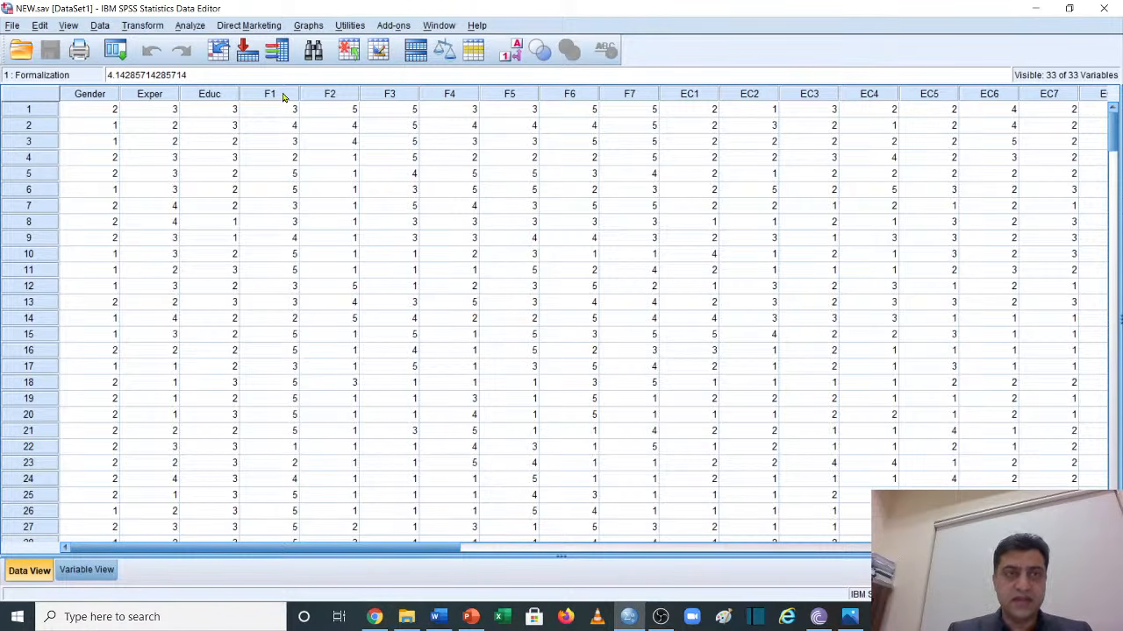
Open the Descriptives dialog and enlarge it to show more of the variable list
left_click(196, 26)
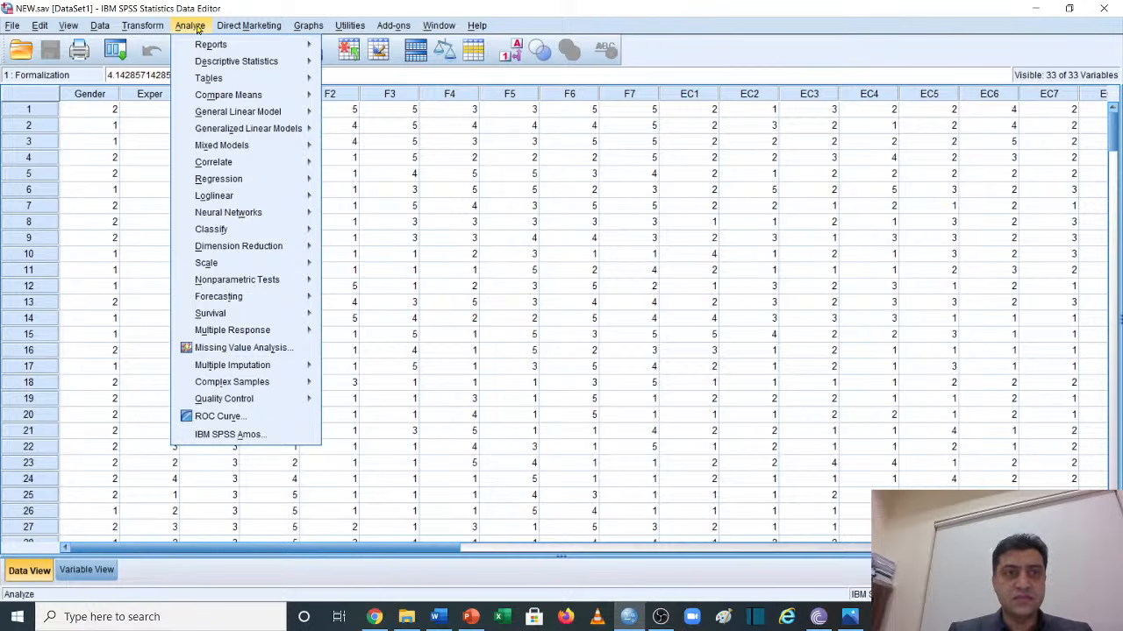
mouse_move(283, 67)
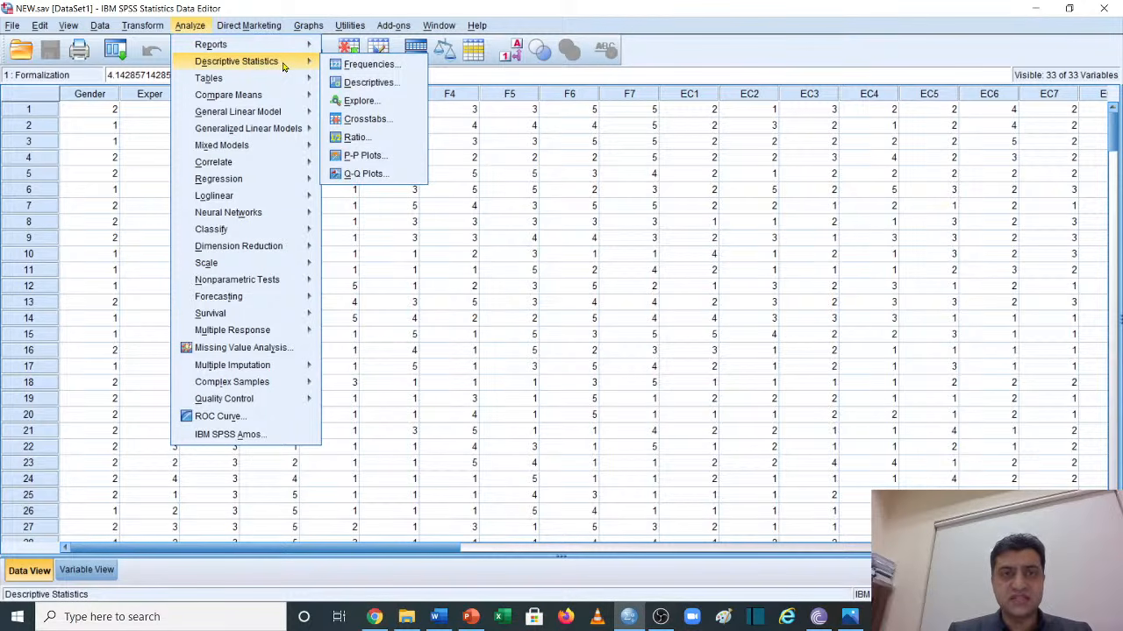
left_click(406, 85)
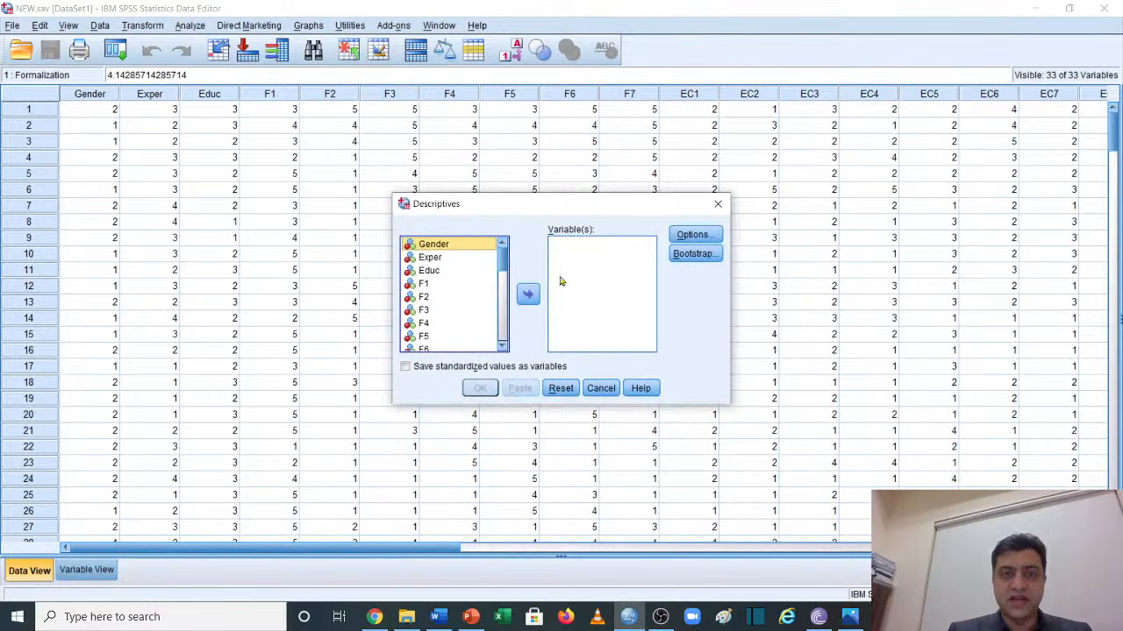
left_click_drag(399, 405, 291, 474)
left_click_drag(386, 195, 378, 11)
Add Formalization, E_Creativity and innovation to the variables analysed by Descriptives
left_click_drag(447, 184, 453, 346)
left_click(331, 393)
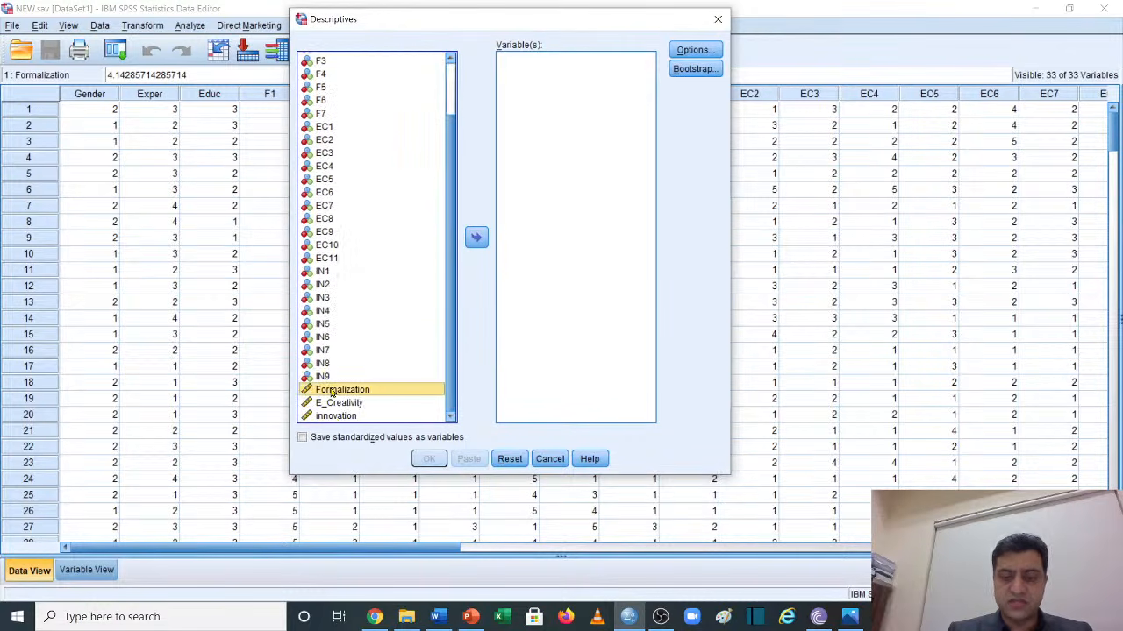
key("shift+Down")
key("shift+Down")
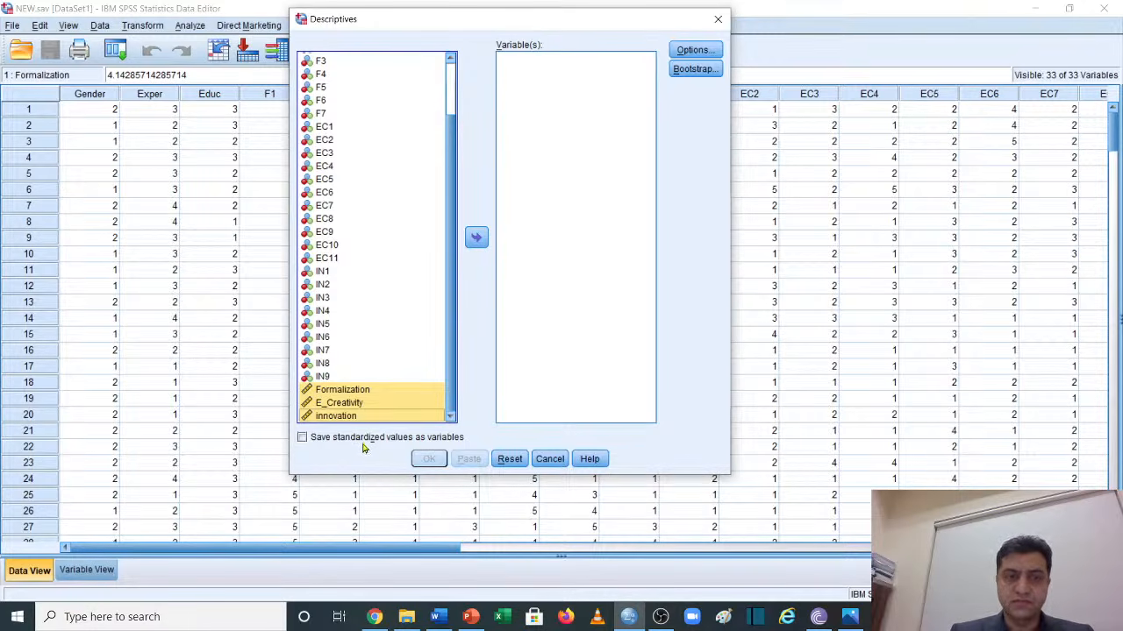
left_click(477, 237)
left_click(527, 221)
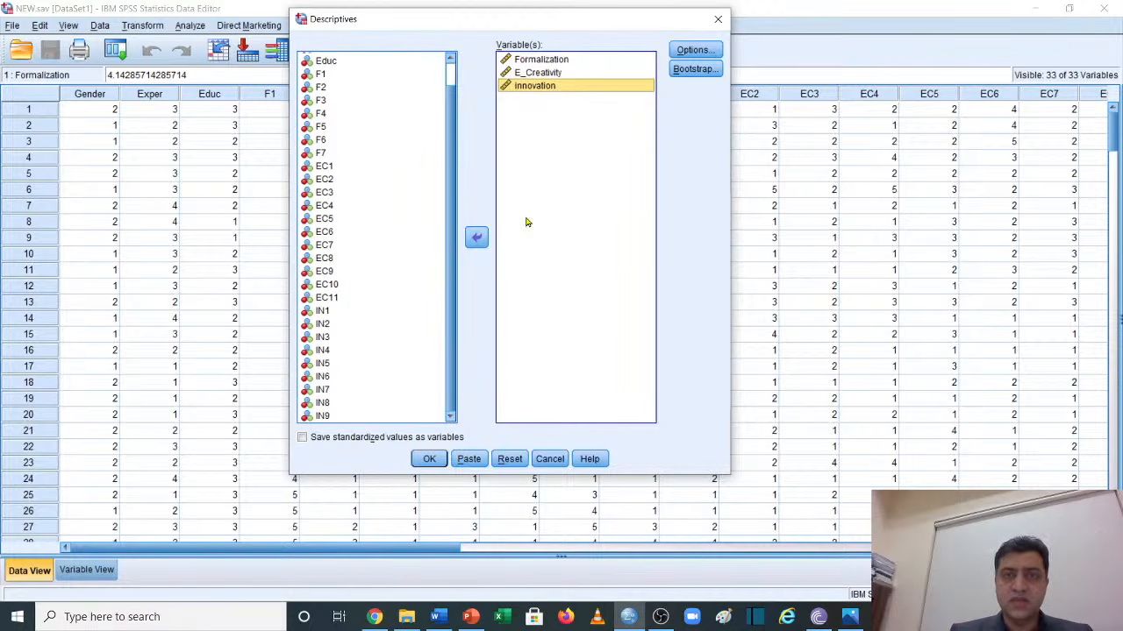
Restrict the Descriptives statistics to mean, standard deviation, kurtosis and skewness, and run the analysis with its output window maximized
left_click(692, 50)
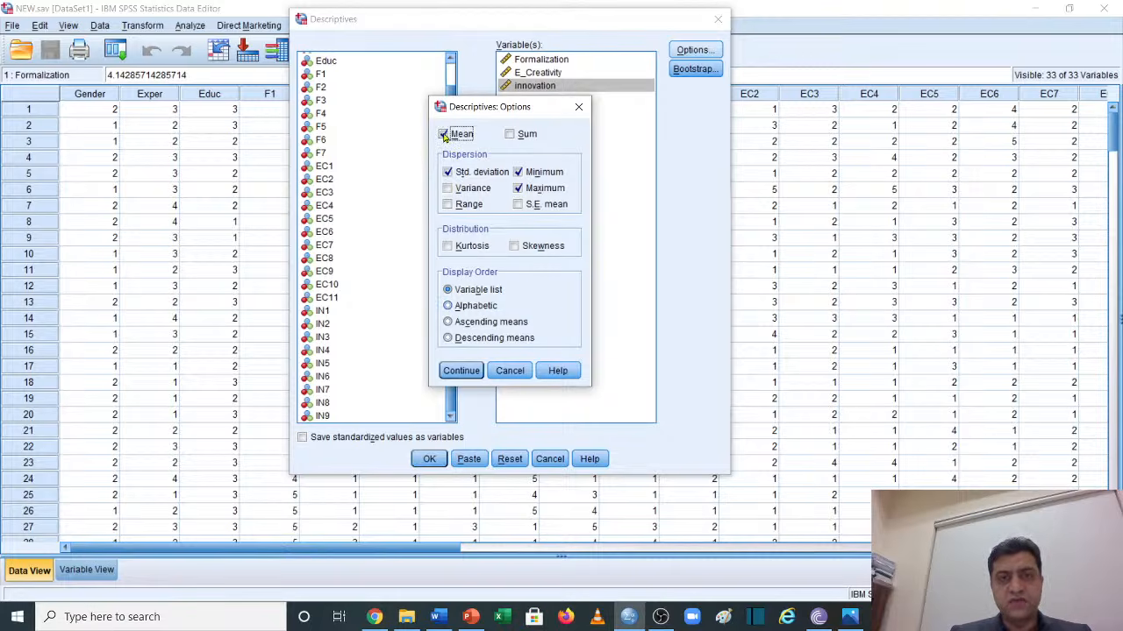
left_click(447, 172)
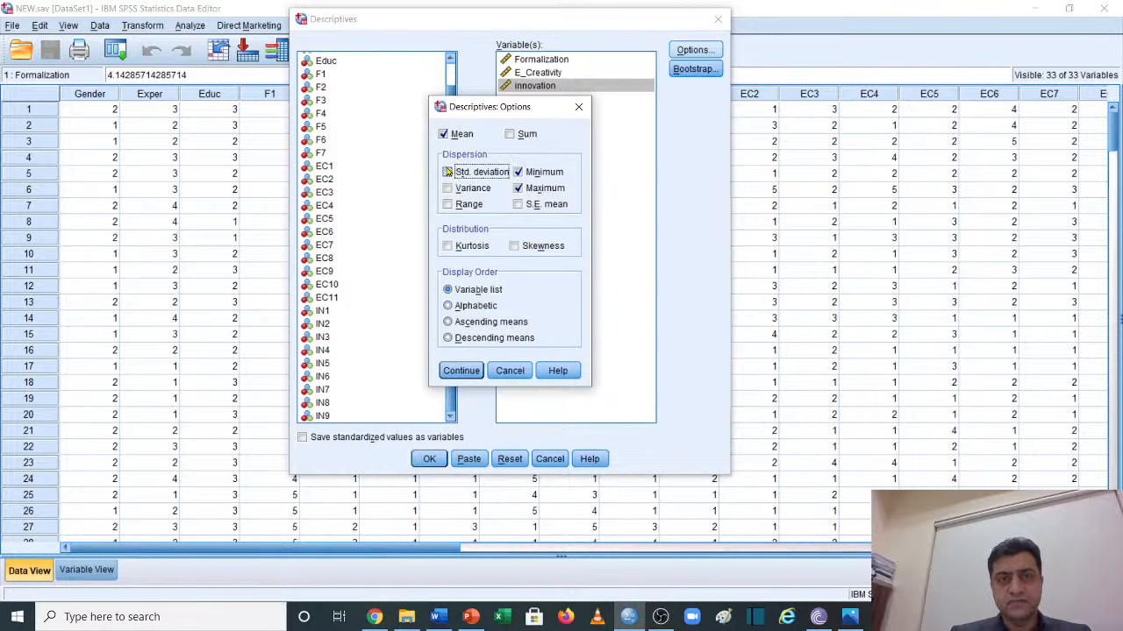
left_click(447, 172)
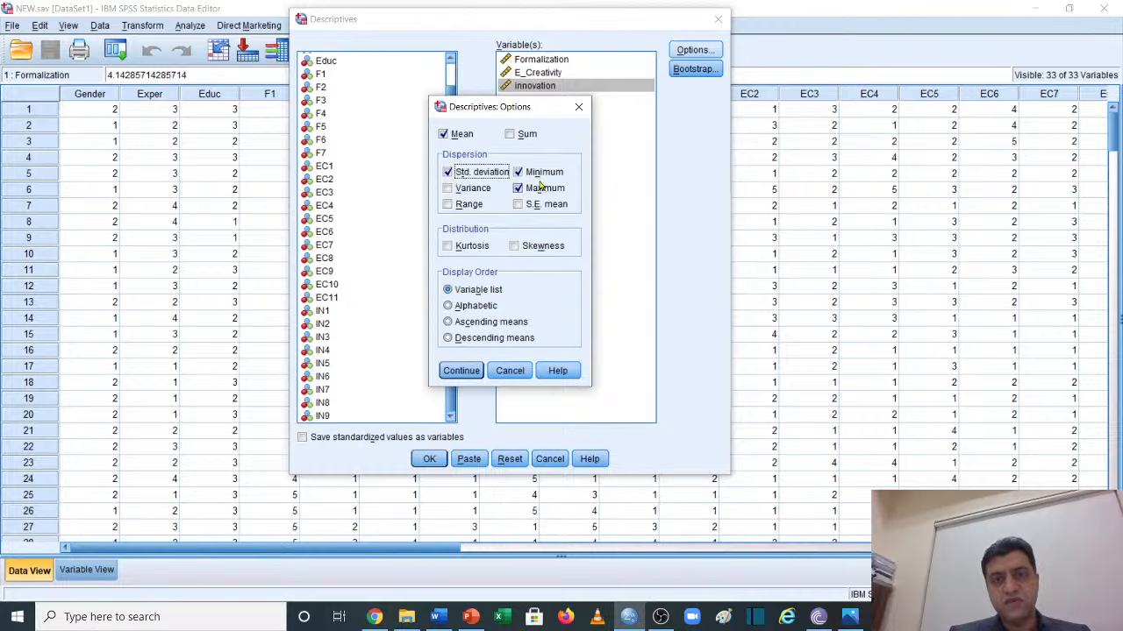
left_click(518, 189)
left_click(518, 173)
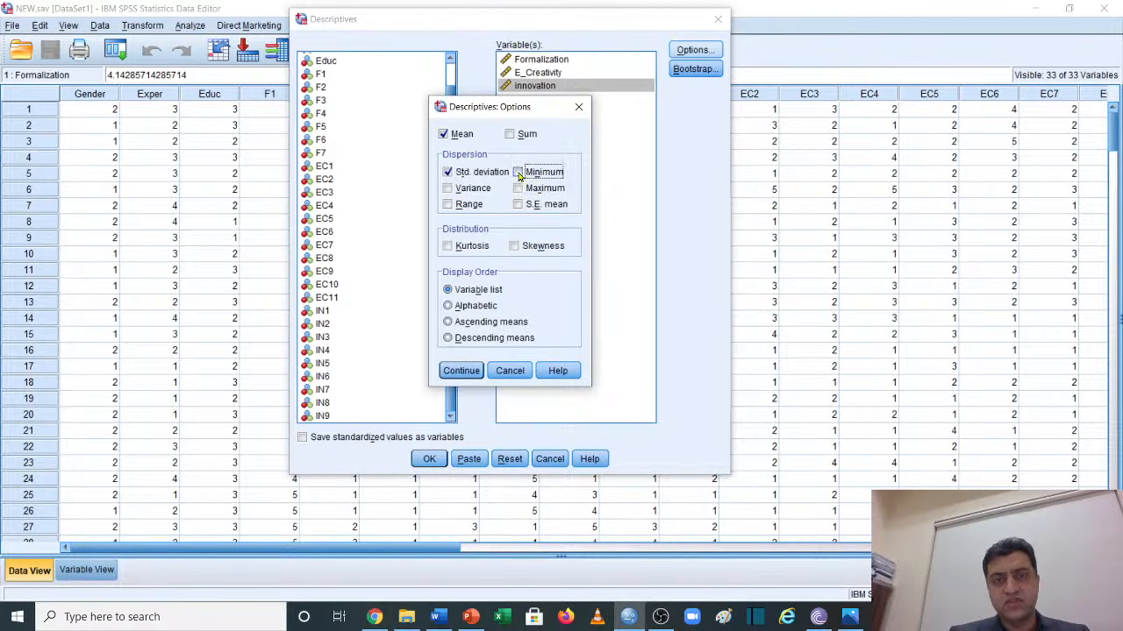
left_click(448, 247)
left_click(514, 246)
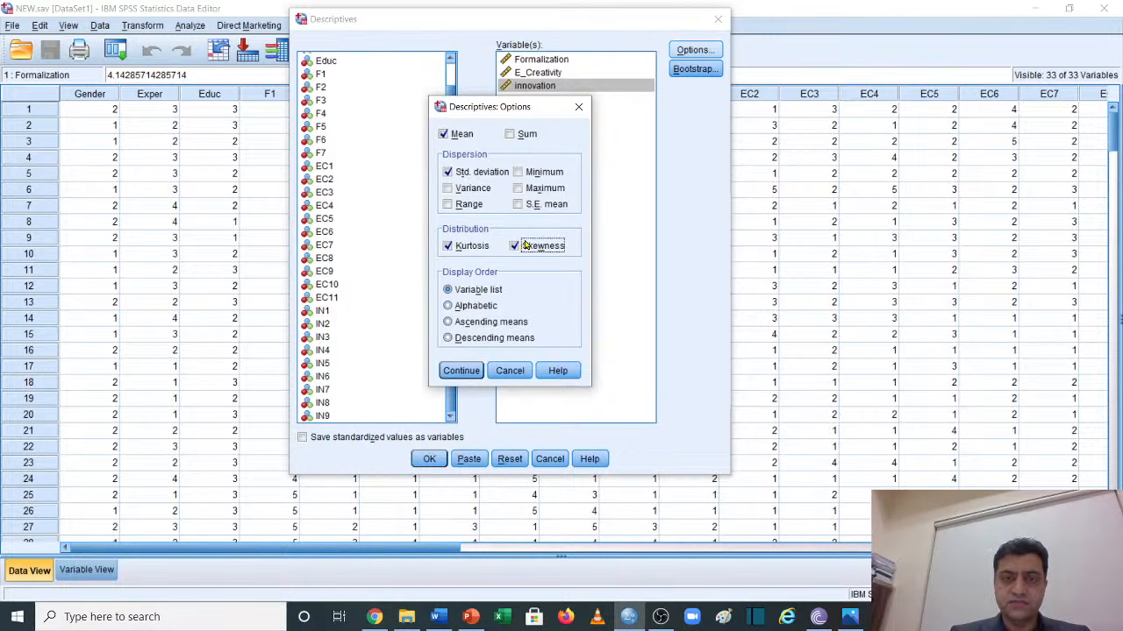
left_click(462, 370)
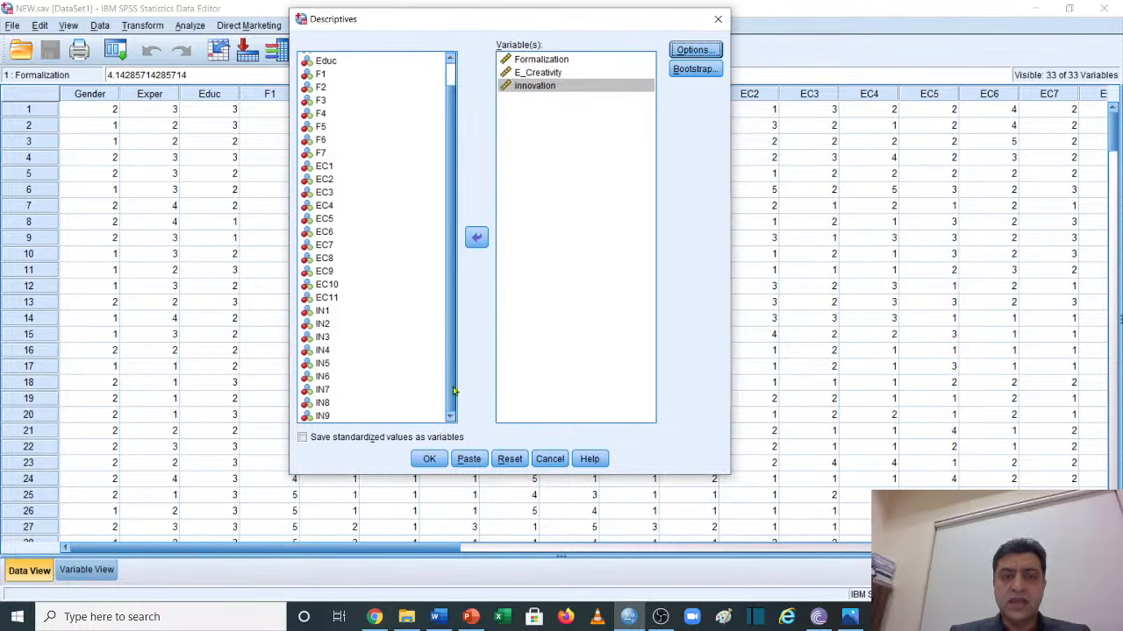
left_click(429, 459)
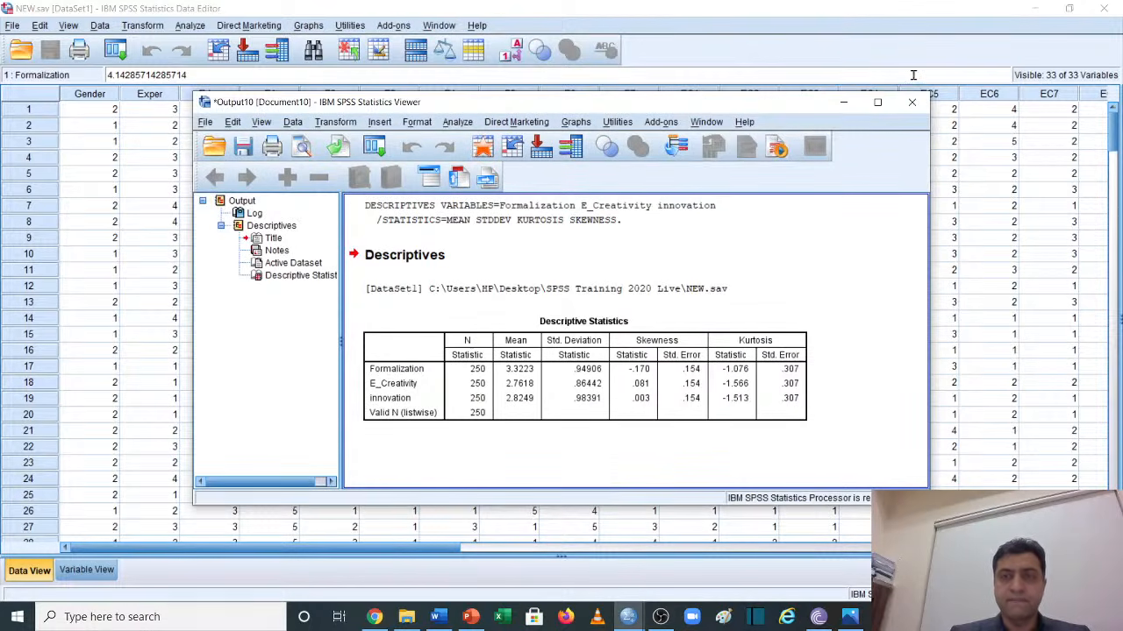
left_click(878, 103)
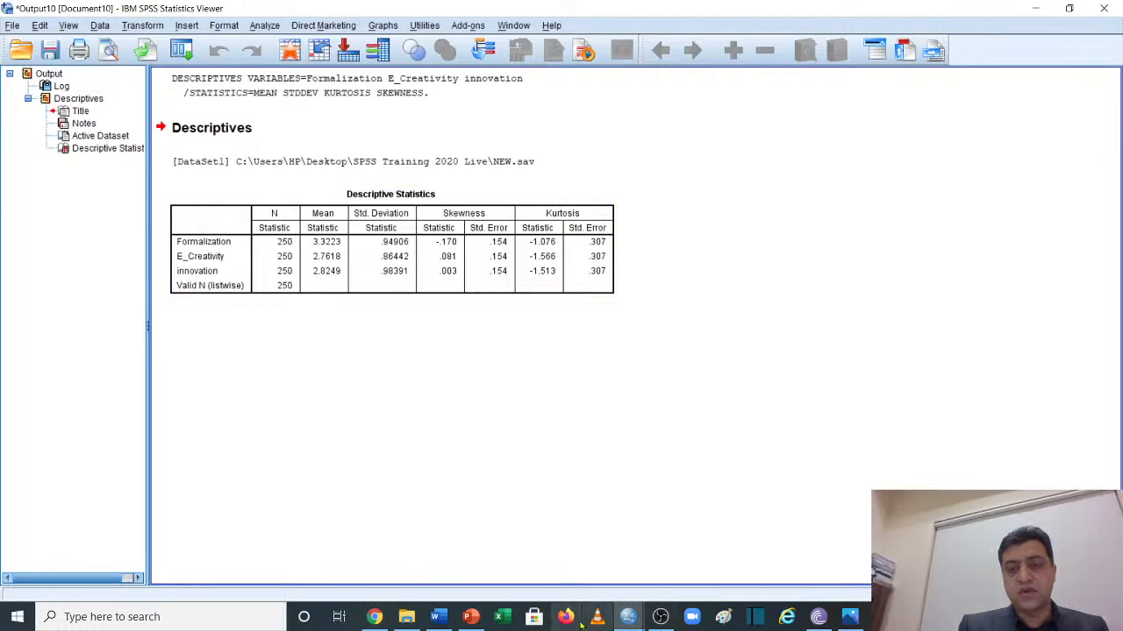
Switch to the Word questionnaire, check its 5-point agreement scale in Section II, and return to the SPSS descriptives output
left_click(439, 617)
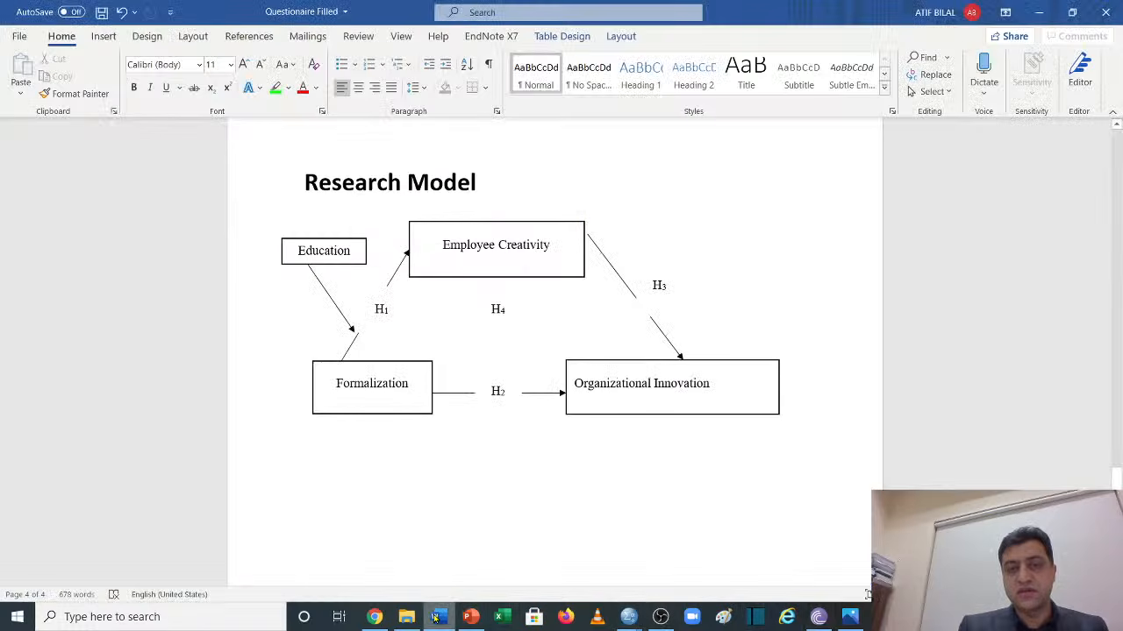
scroll(519, 475, "up", 15)
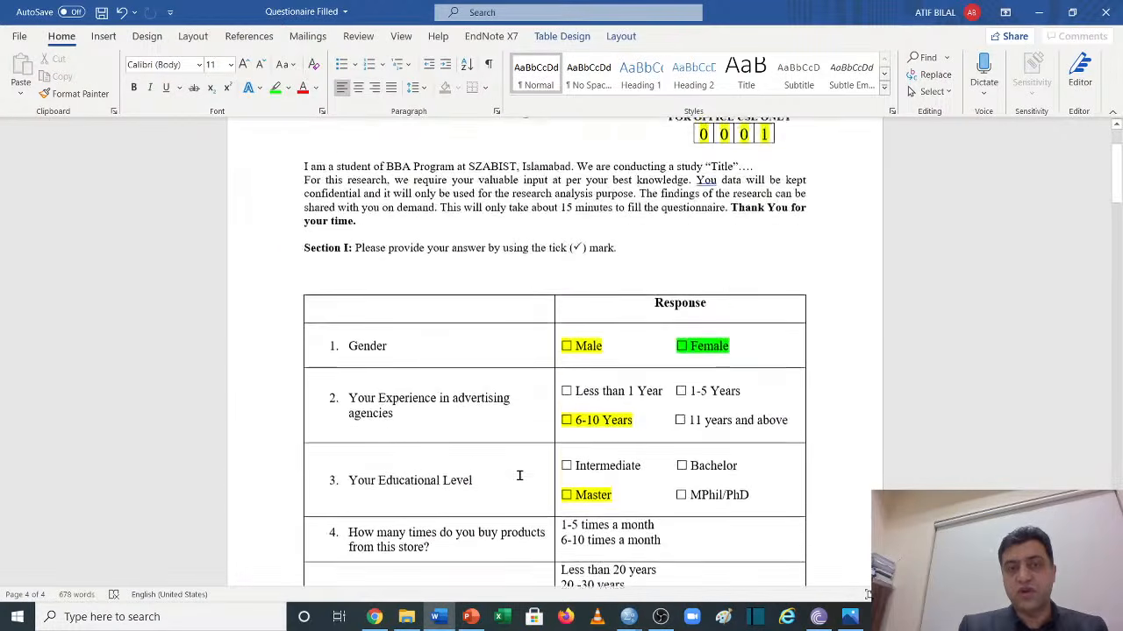
scroll(519, 475, "down", 2)
scroll(519, 476, "down", 6)
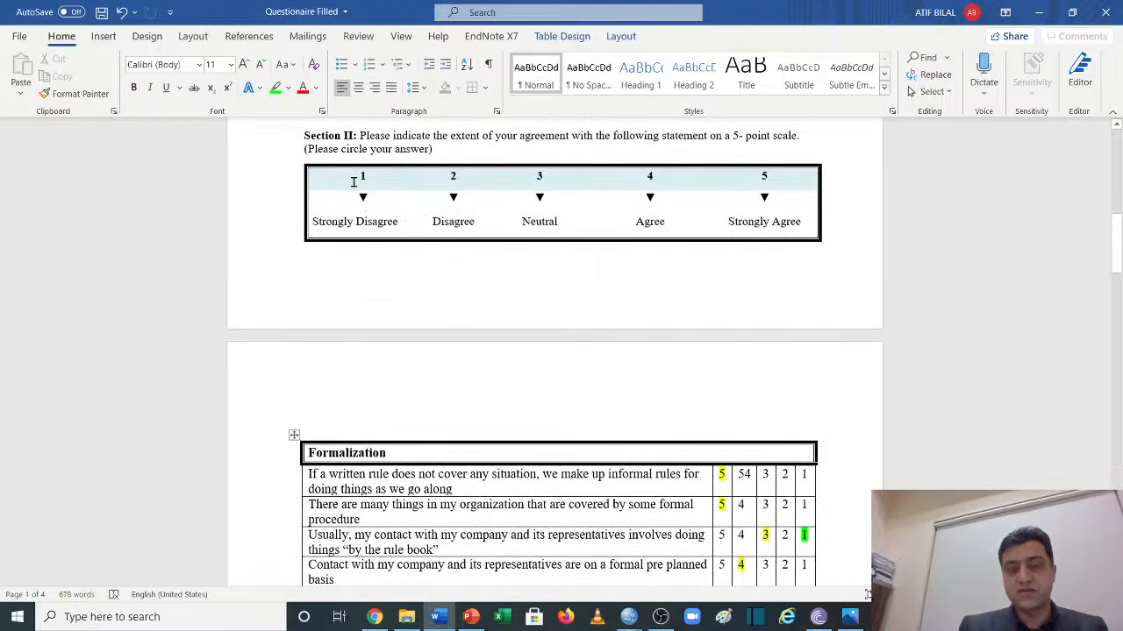
left_click_drag(358, 175, 761, 221)
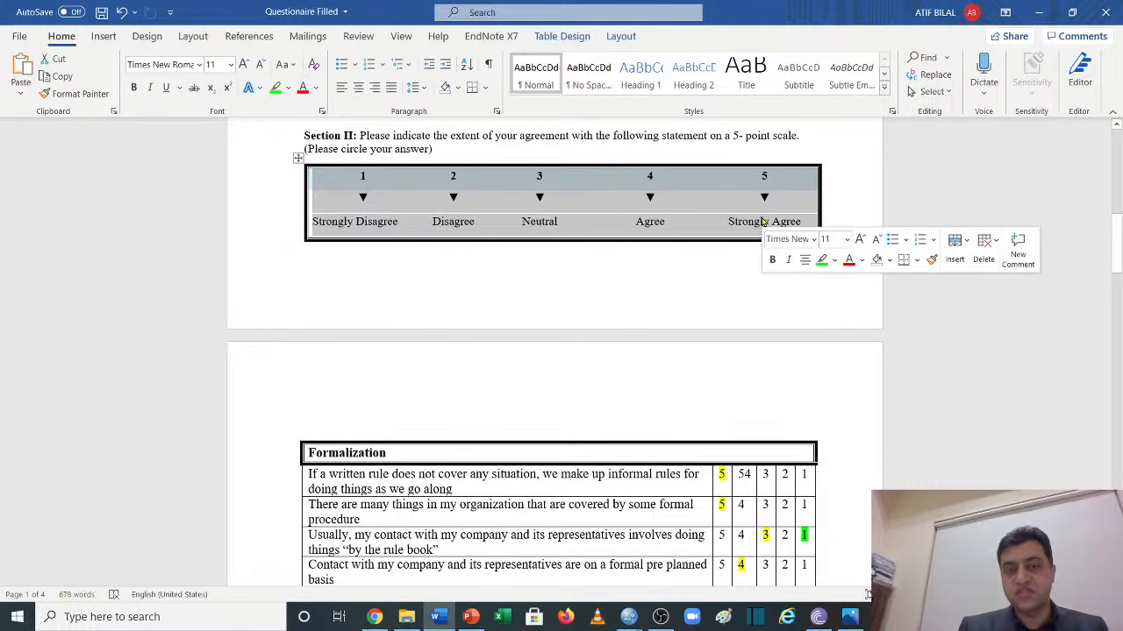
left_click(628, 617)
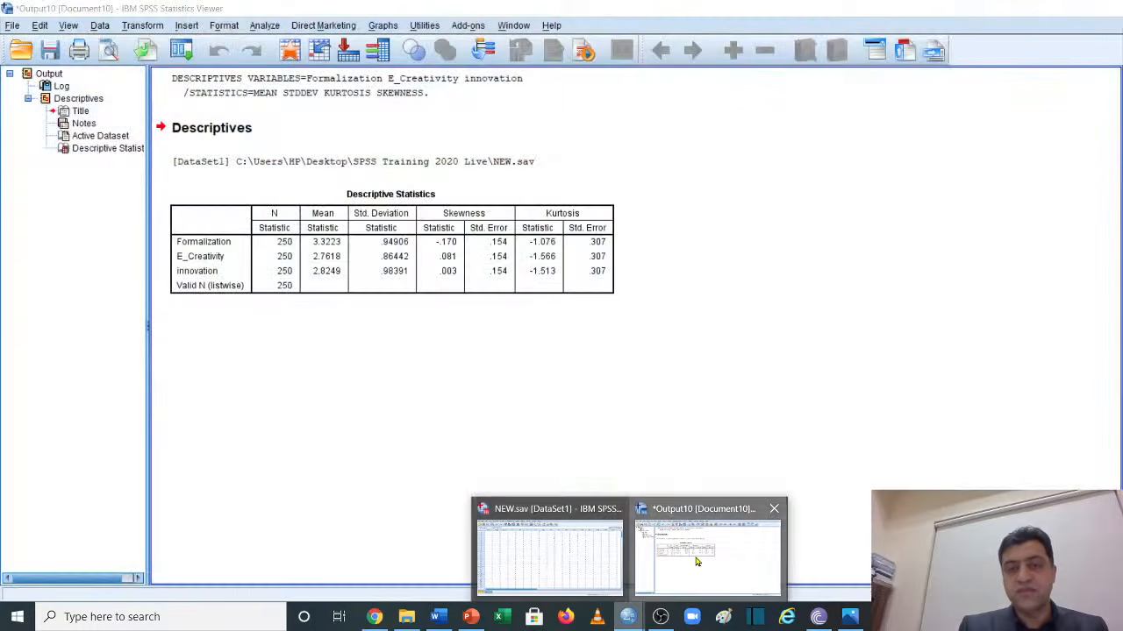
left_click(706, 557)
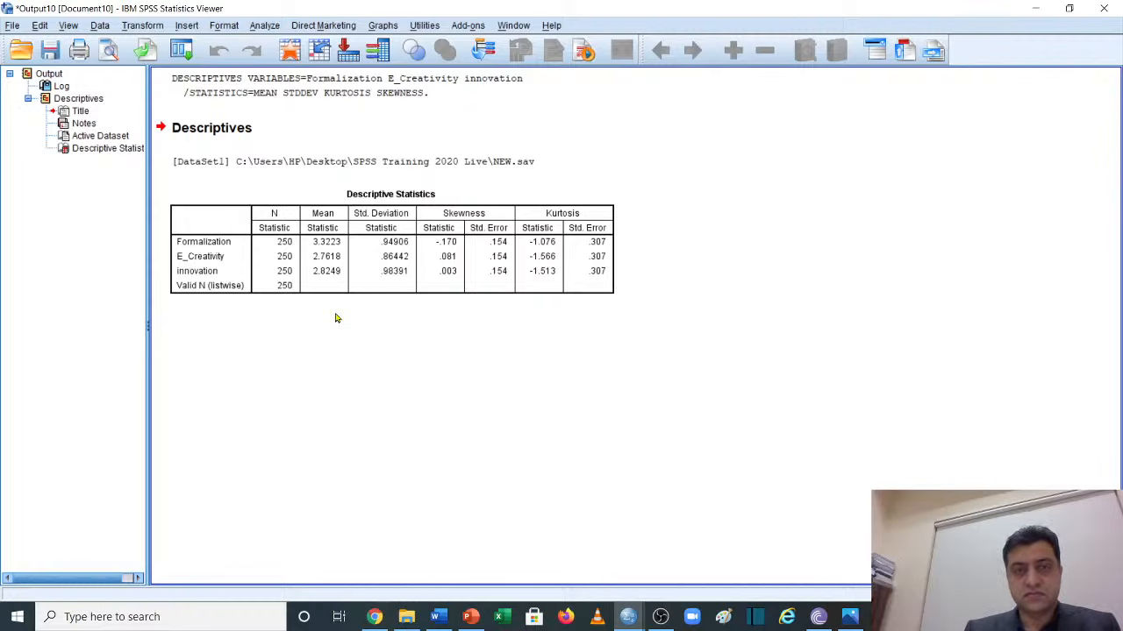
Examine the standard deviation, skewness and kurtosis of the three variables in the Descriptive Statistics table
left_click(416, 282)
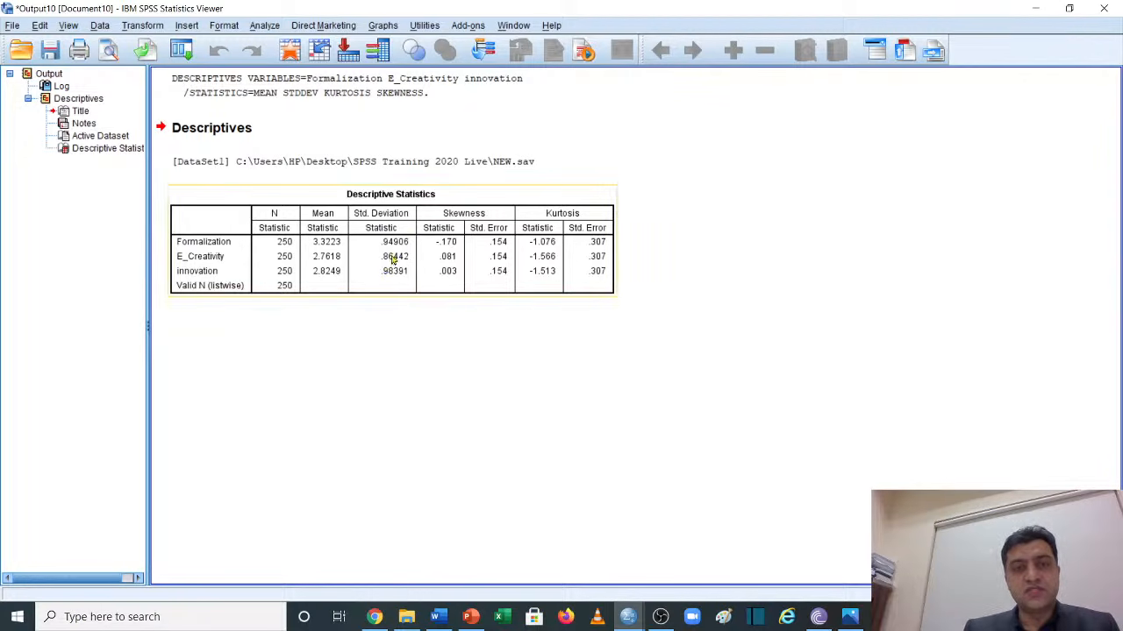
left_click(400, 306)
left_click(365, 295)
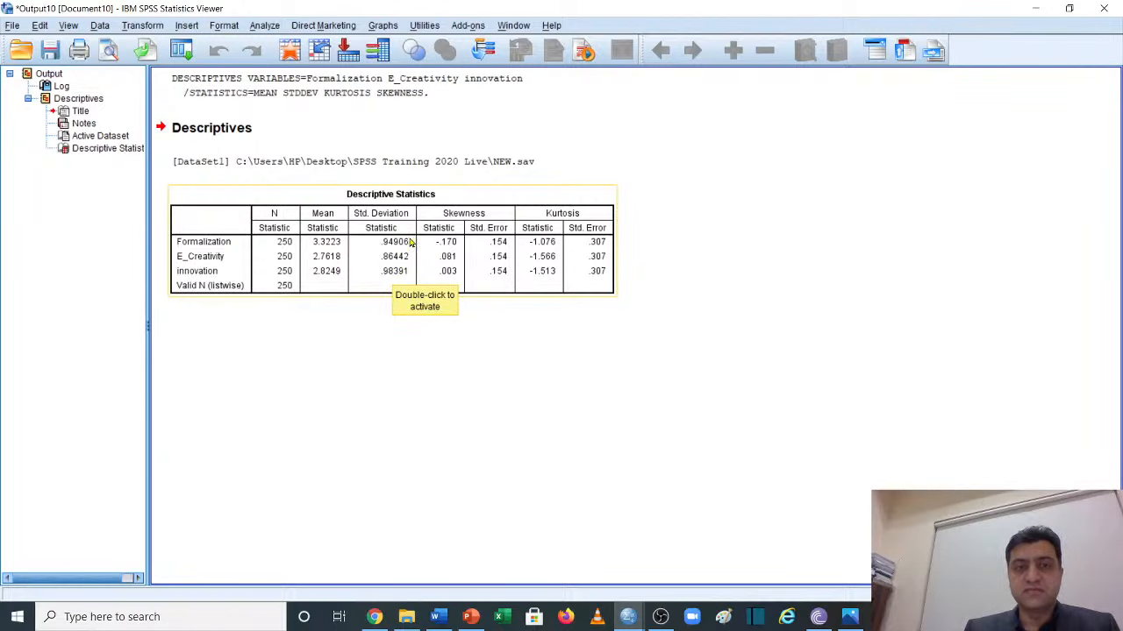
left_click(454, 374)
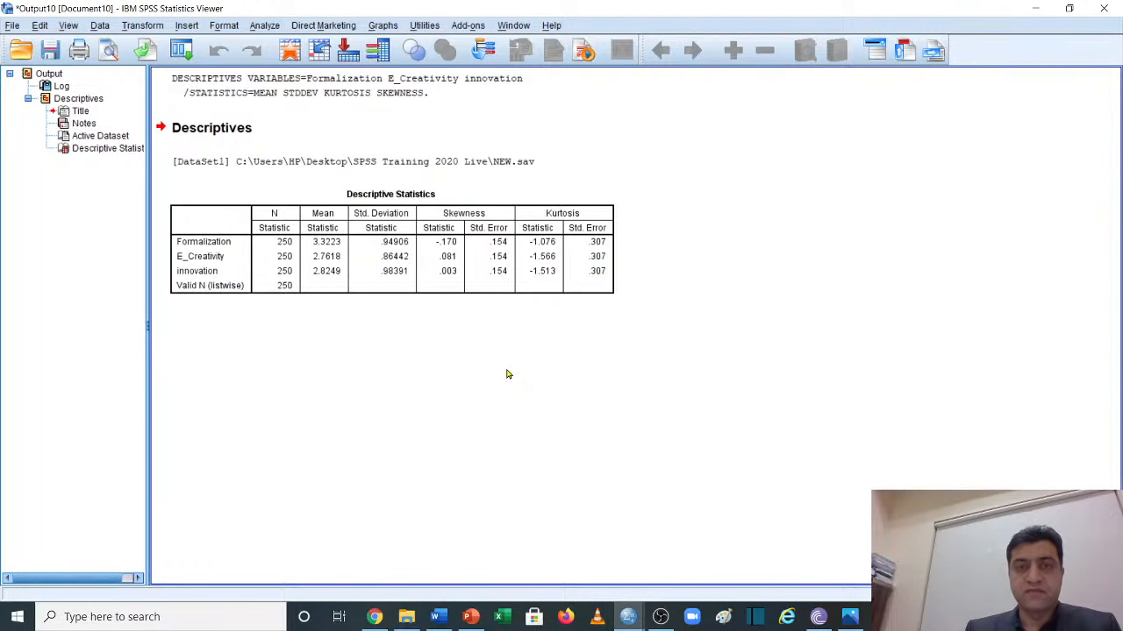
left_click(490, 232)
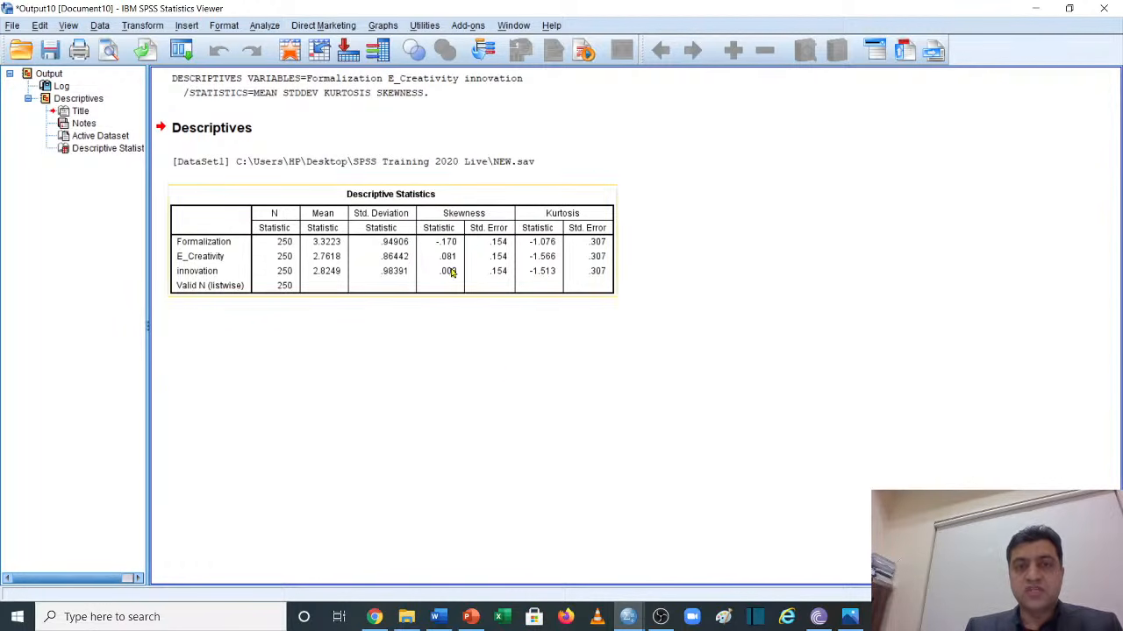
left_click(516, 347)
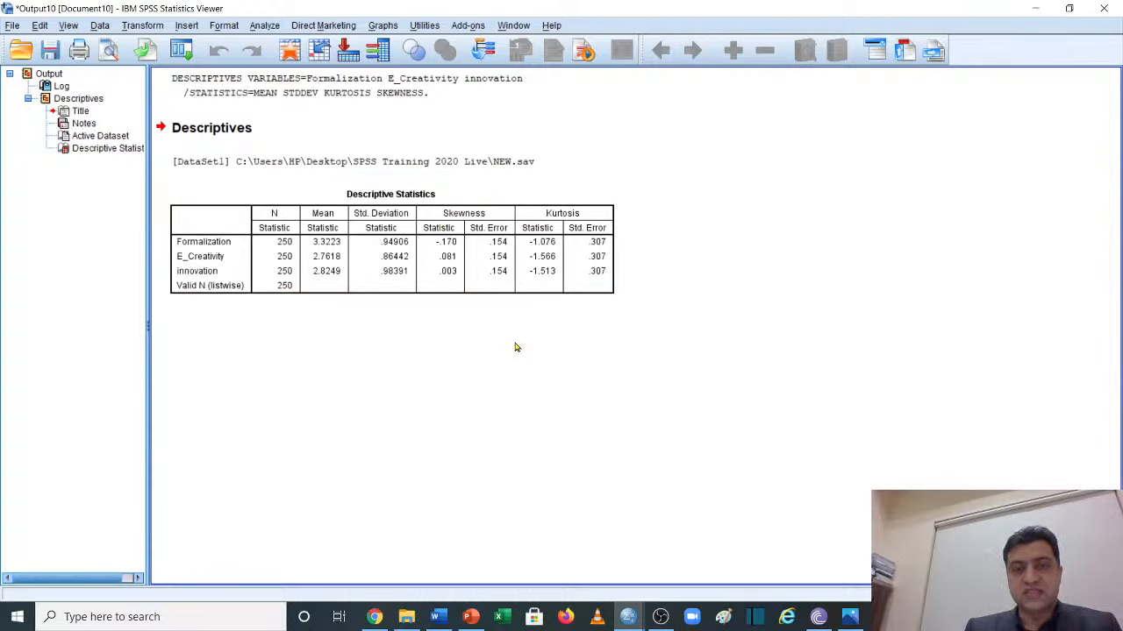
left_click(504, 223)
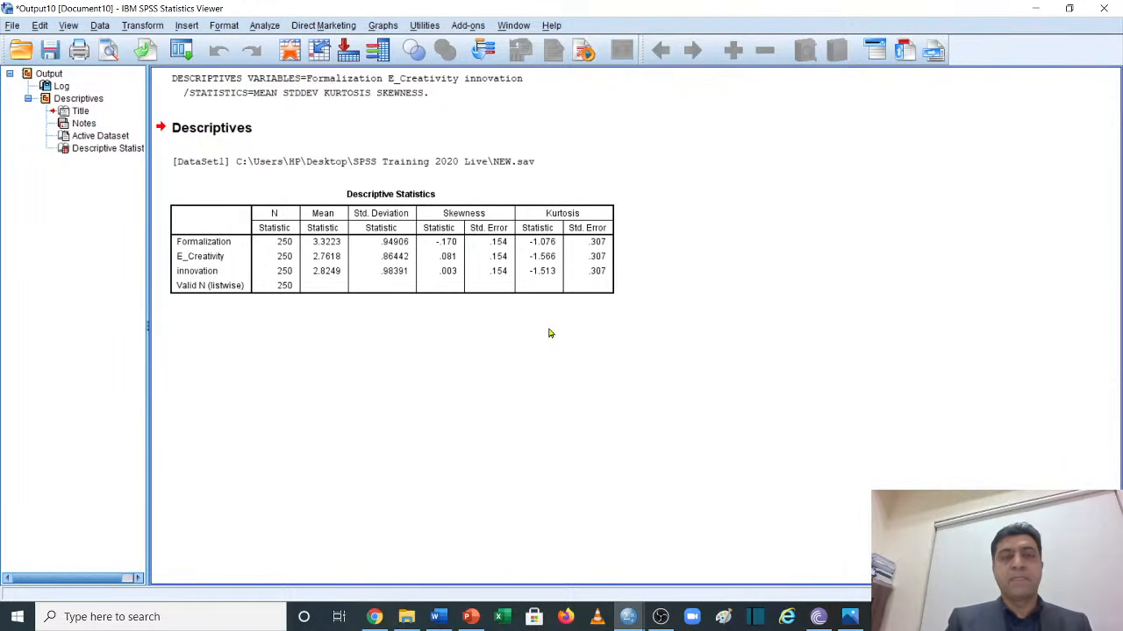
Close the descriptives output without saving it, then review the Formalization and Employee Creativity items in the Word questionnaire and minimize it
left_click(1103, 8)
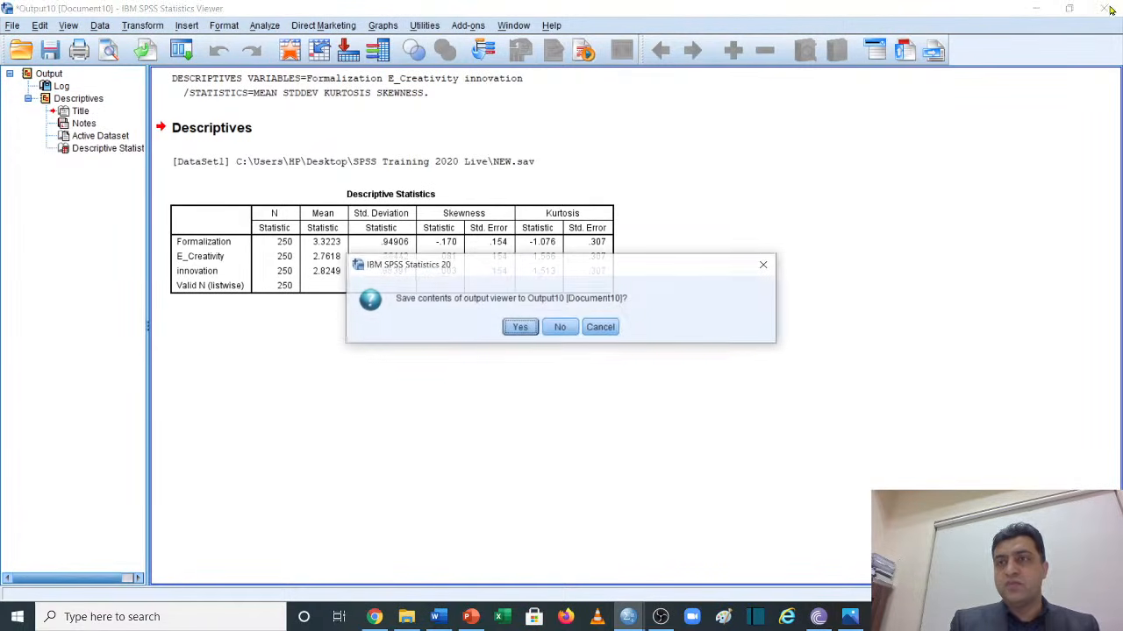
left_click(562, 327)
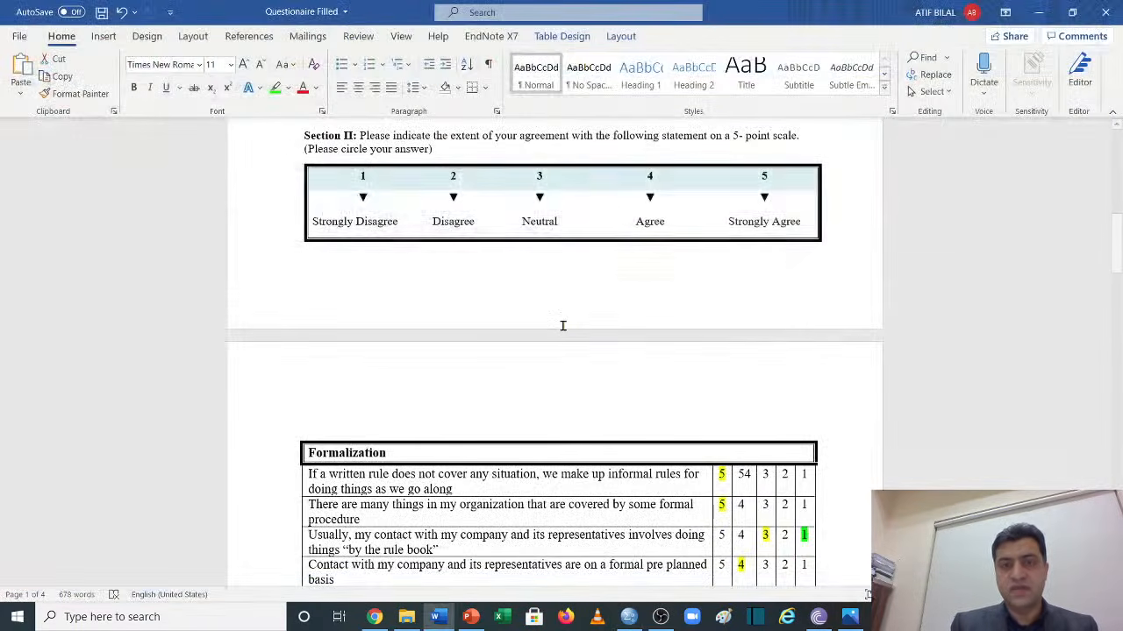
left_click(462, 258)
scroll(462, 259, "down", 6)
scroll(462, 256, "down", 4)
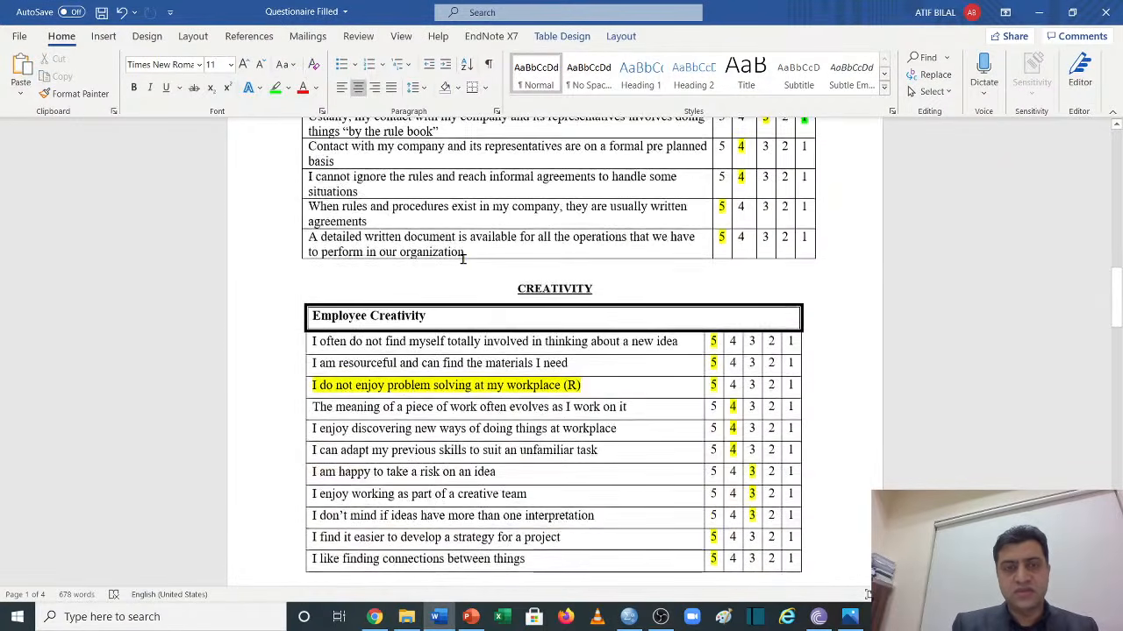
scroll(462, 255, "up", 8)
left_click(1041, 11)
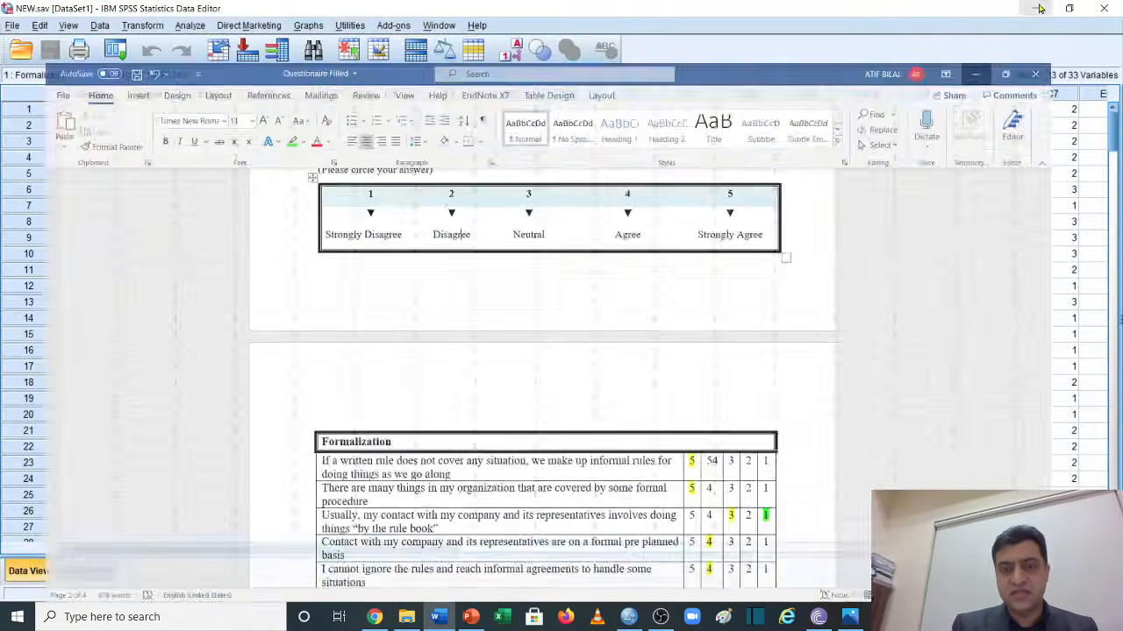
Switch to the PowerPoint lecture, present the Correlation slide (slide 72) as a slide show and activate the Pen for annotation
left_click(471, 618)
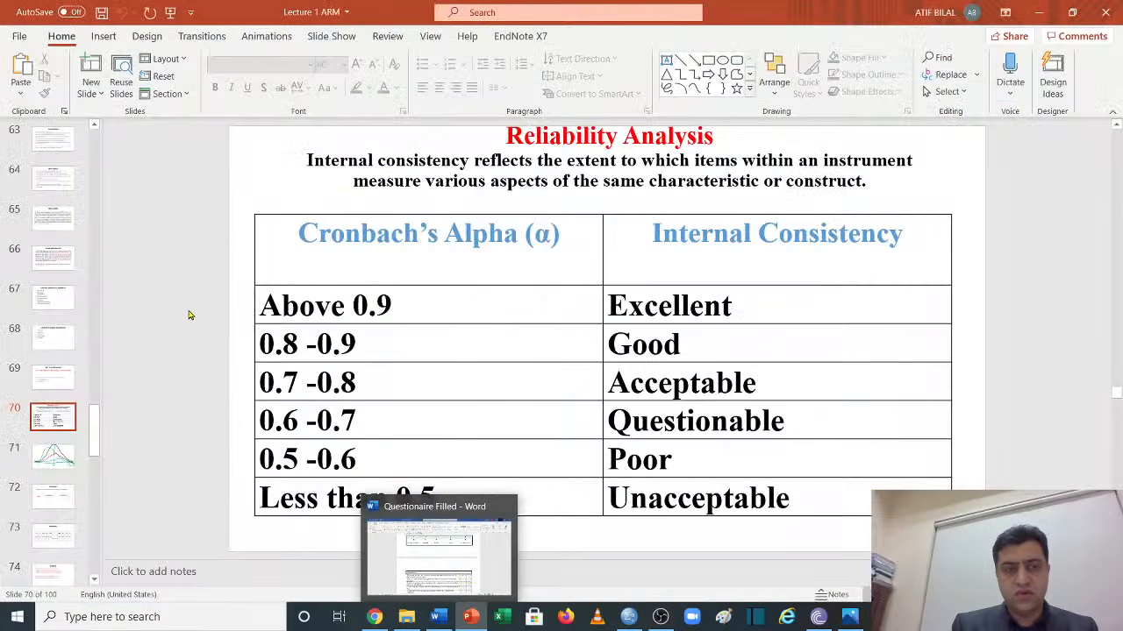
left_click(49, 503)
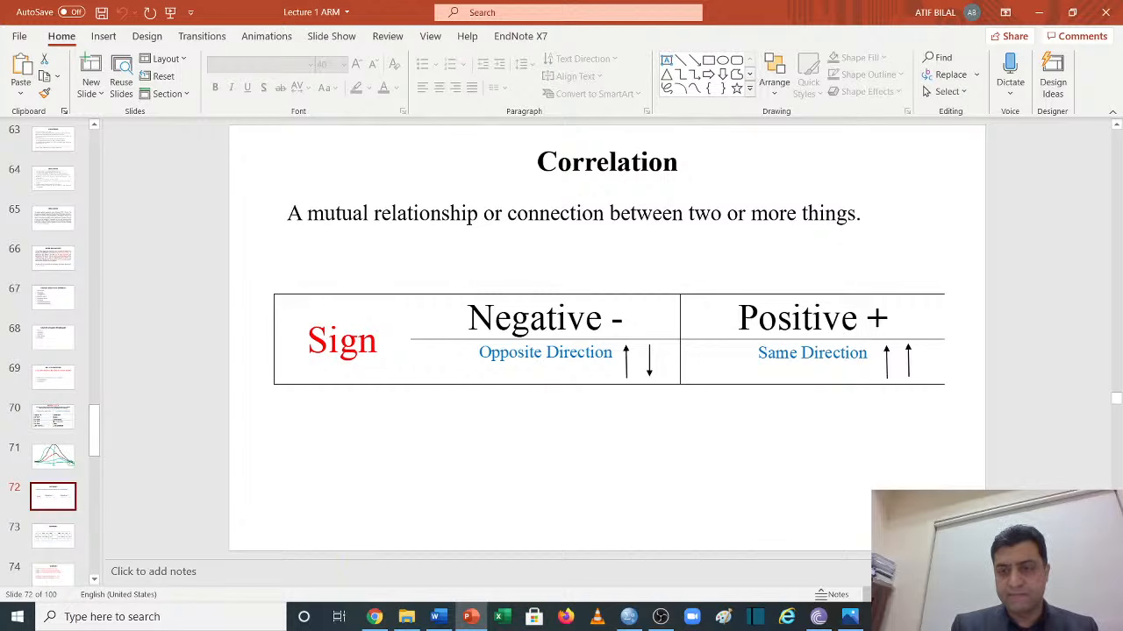
key("shift+F5")
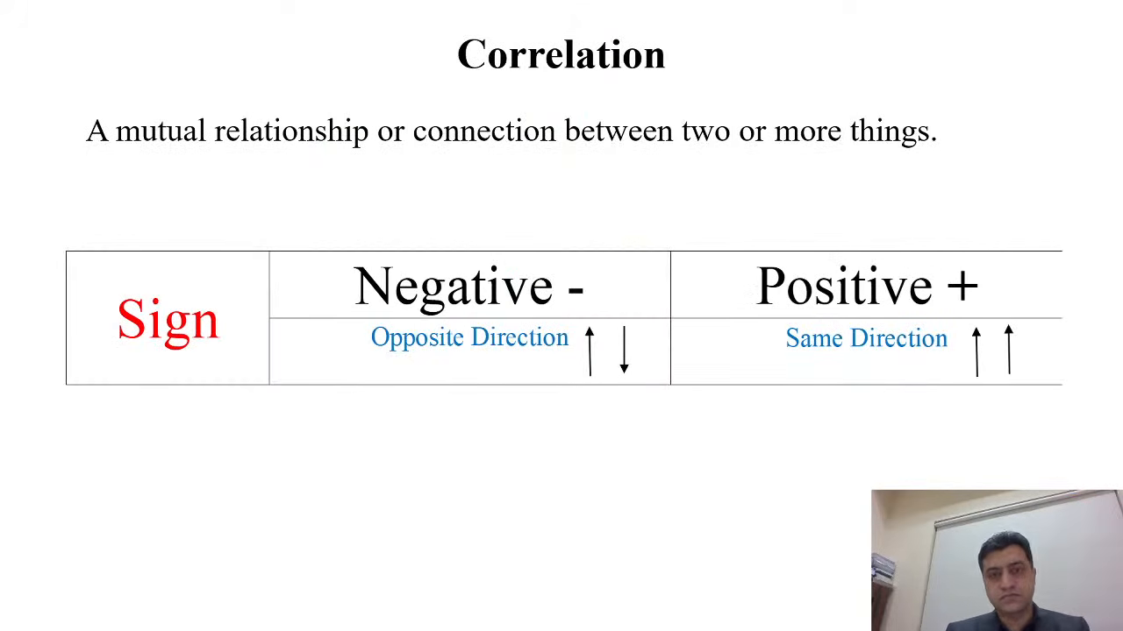
left_click(68, 617)
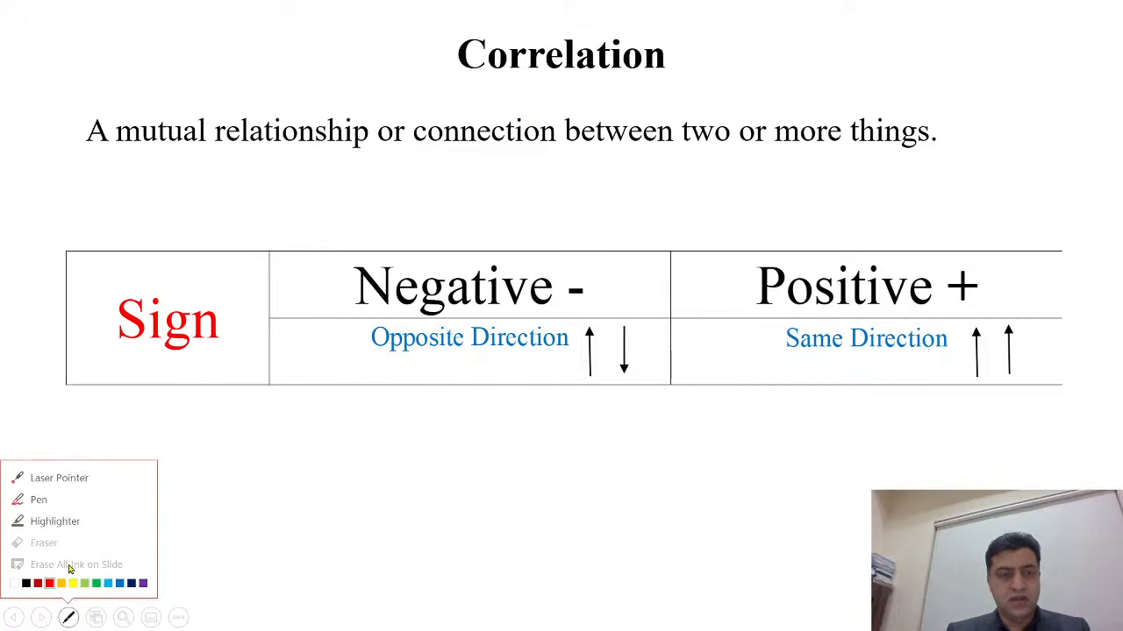
left_click(69, 500)
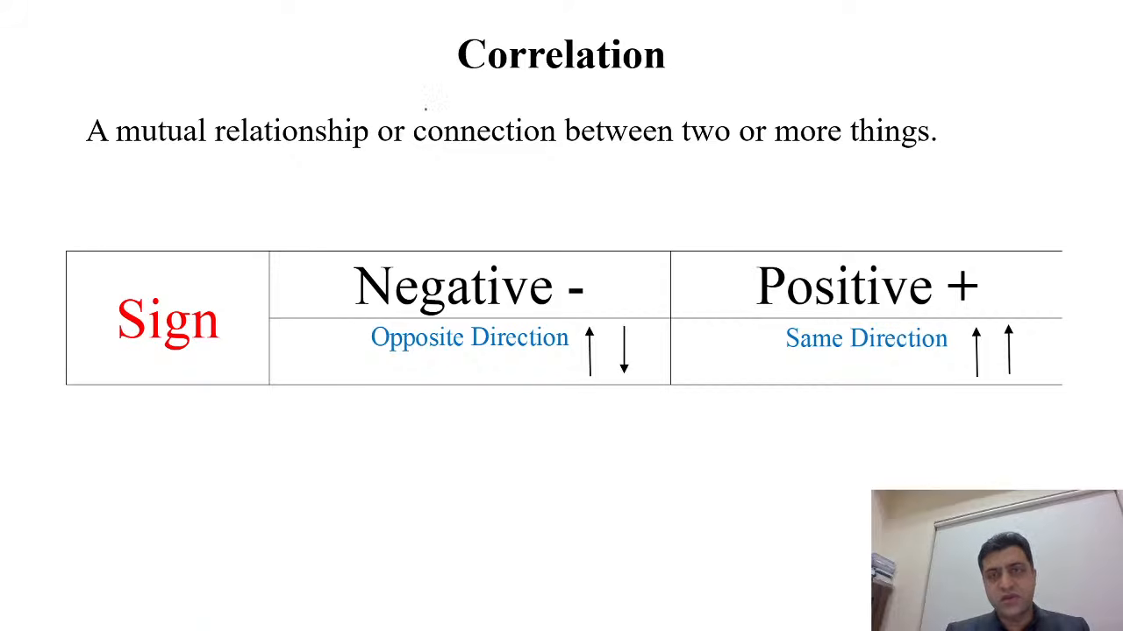
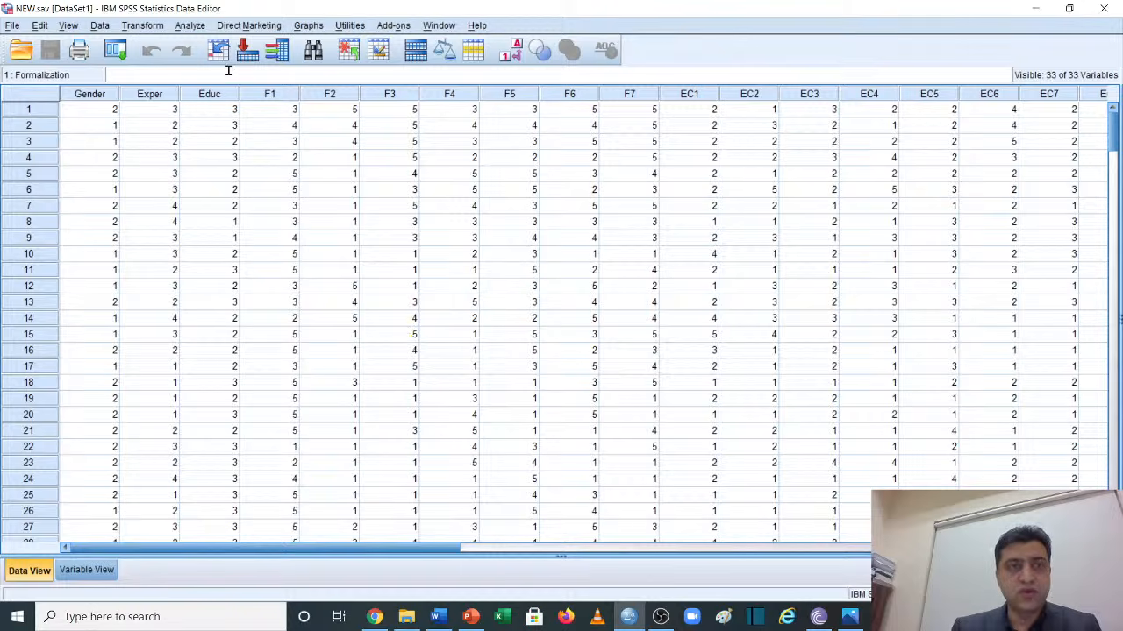
Open the Bivariate Correlations dialog in SPSS and enlarge it to show more of the variable list
left_click(190, 27)
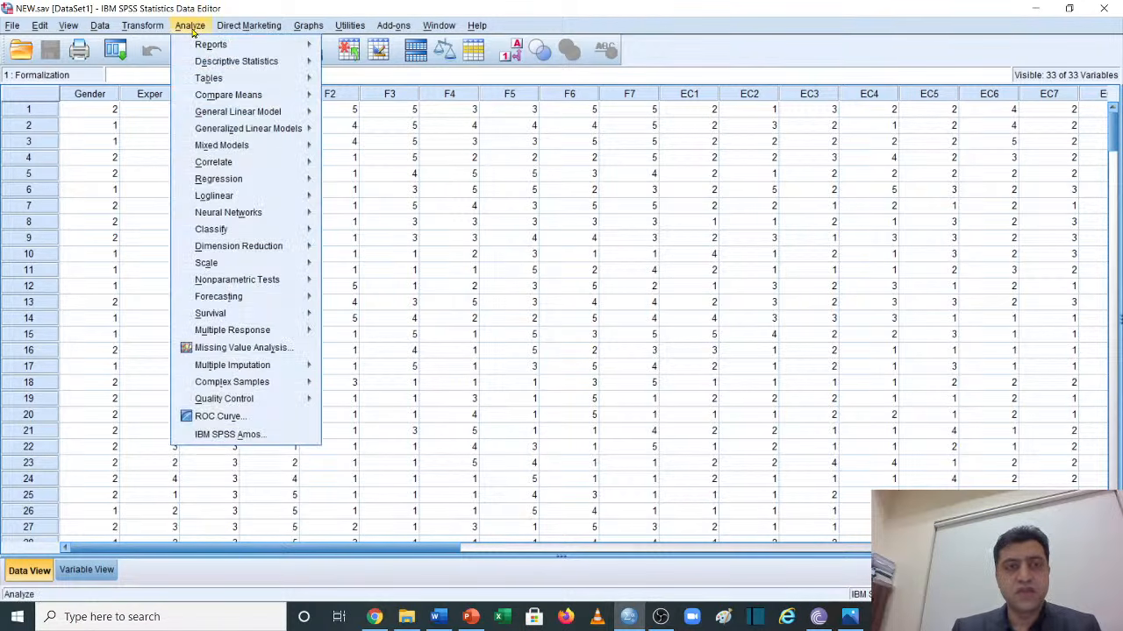
mouse_move(272, 164)
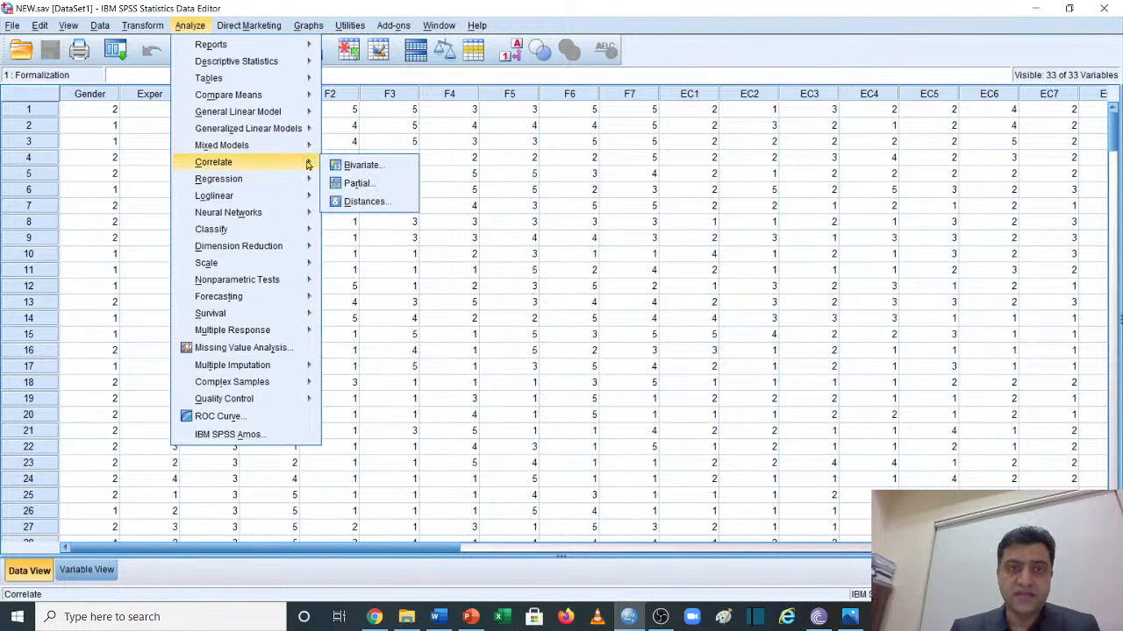
left_click(401, 166)
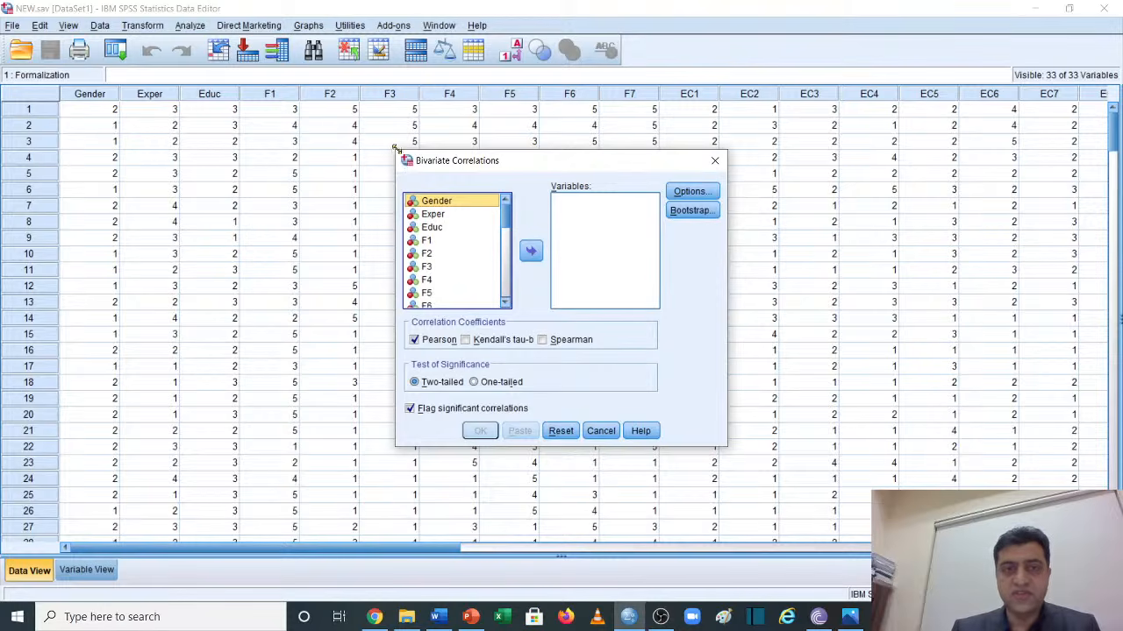
left_click_drag(399, 151, 290, 98)
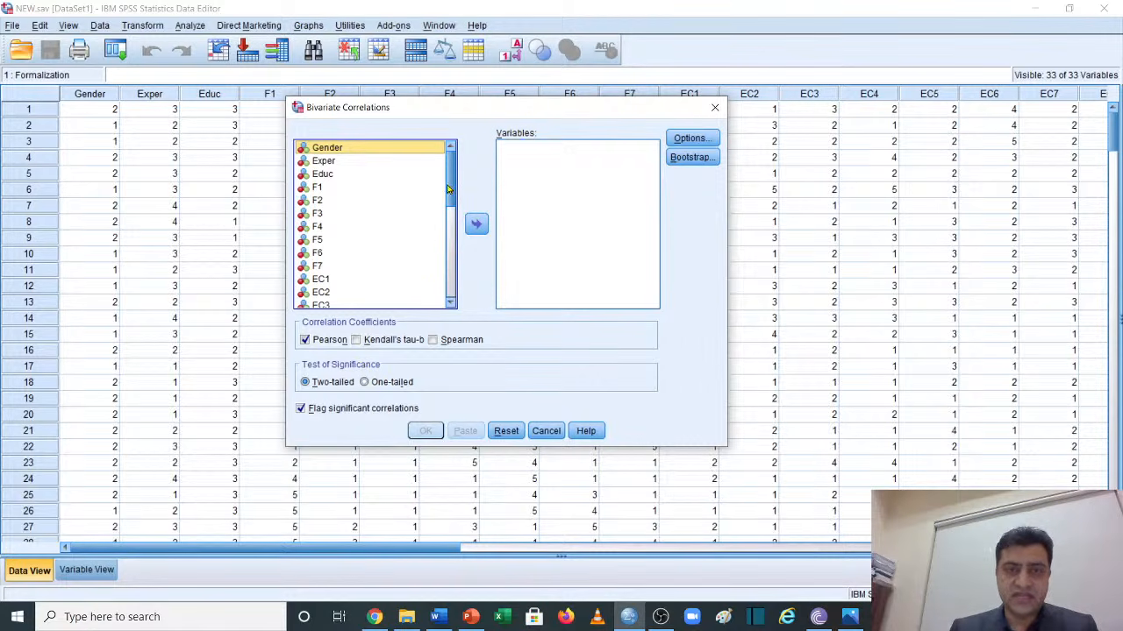
Add Formalization, E_Creativity and innovation to the bivariate correlation and run it with Pearson coefficients and two-tailed significance
left_click_drag(447, 189, 448, 285)
left_click(341, 277)
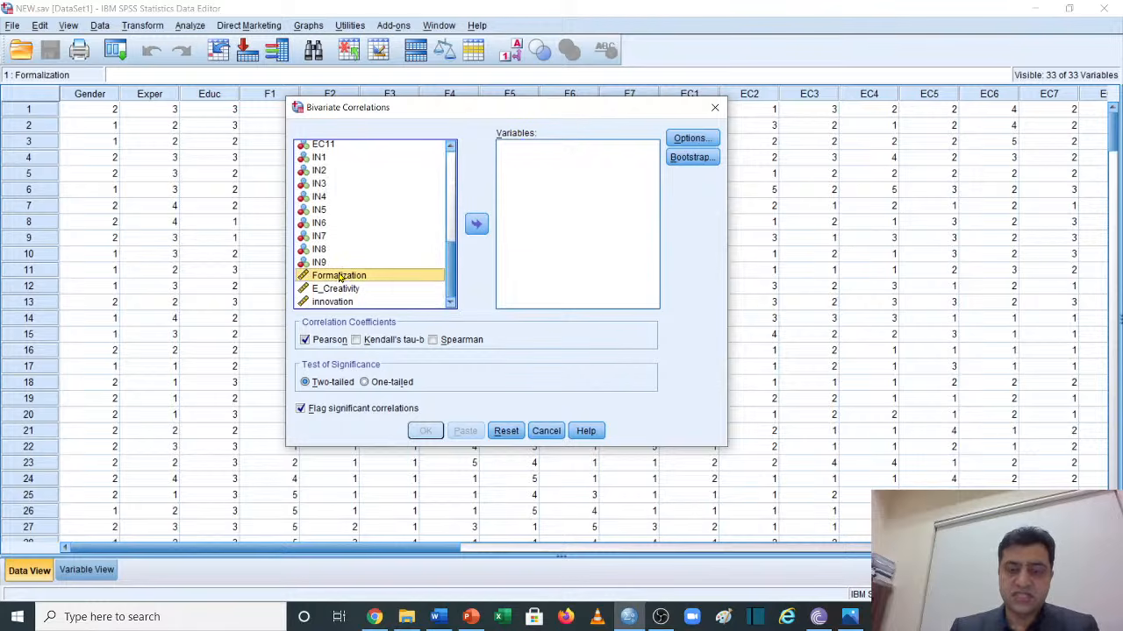
key("shift+Down")
key("shift+Down")
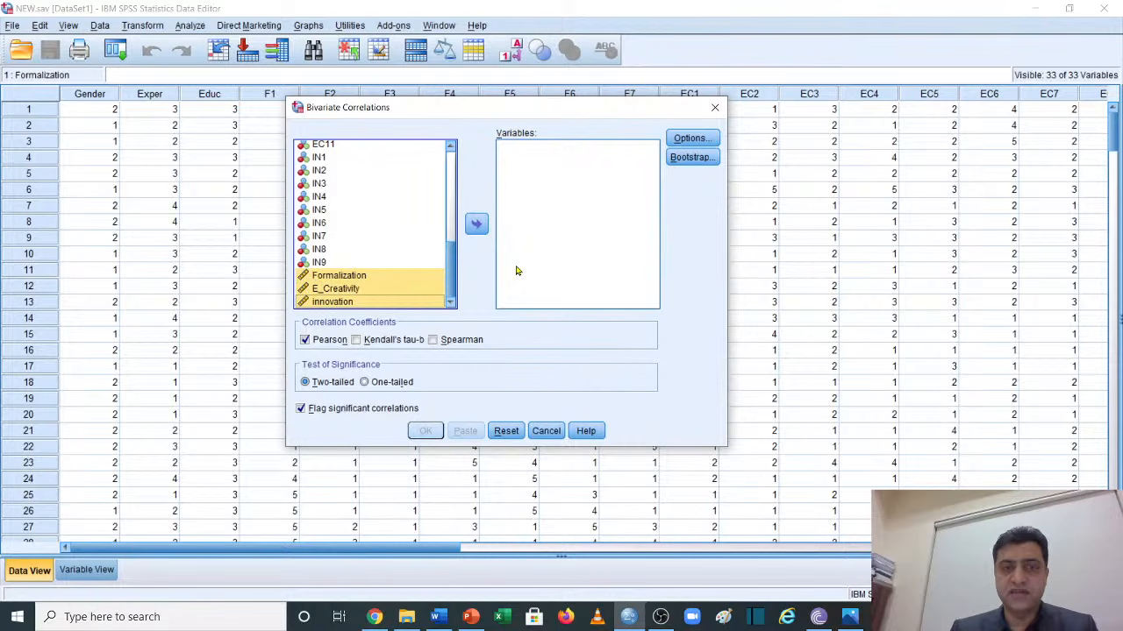
left_click(477, 224)
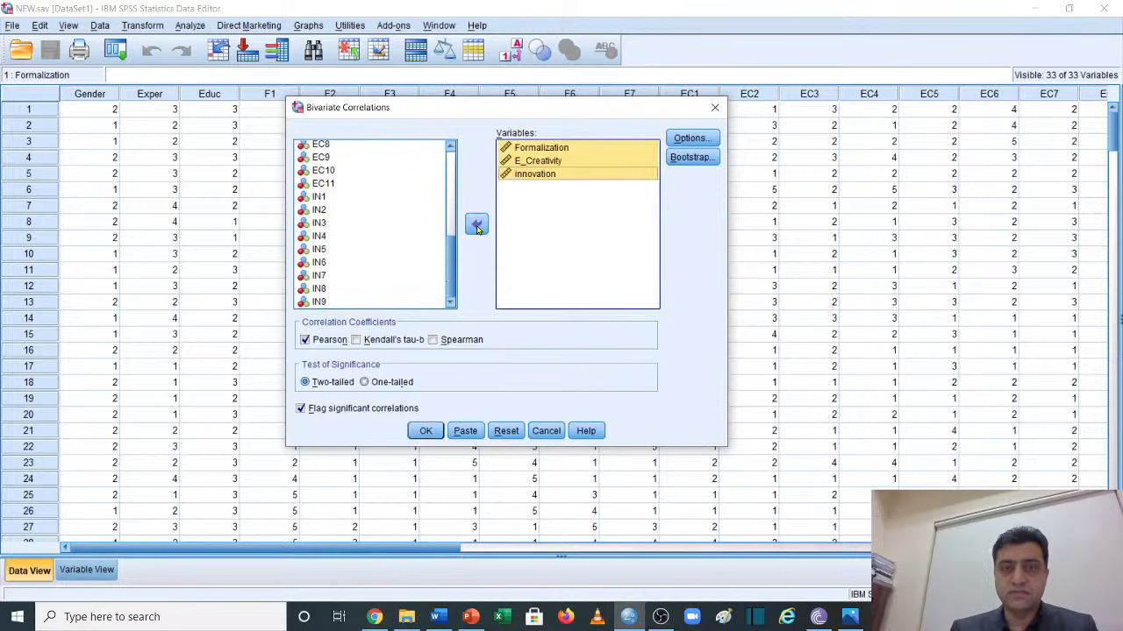
left_click(427, 432)
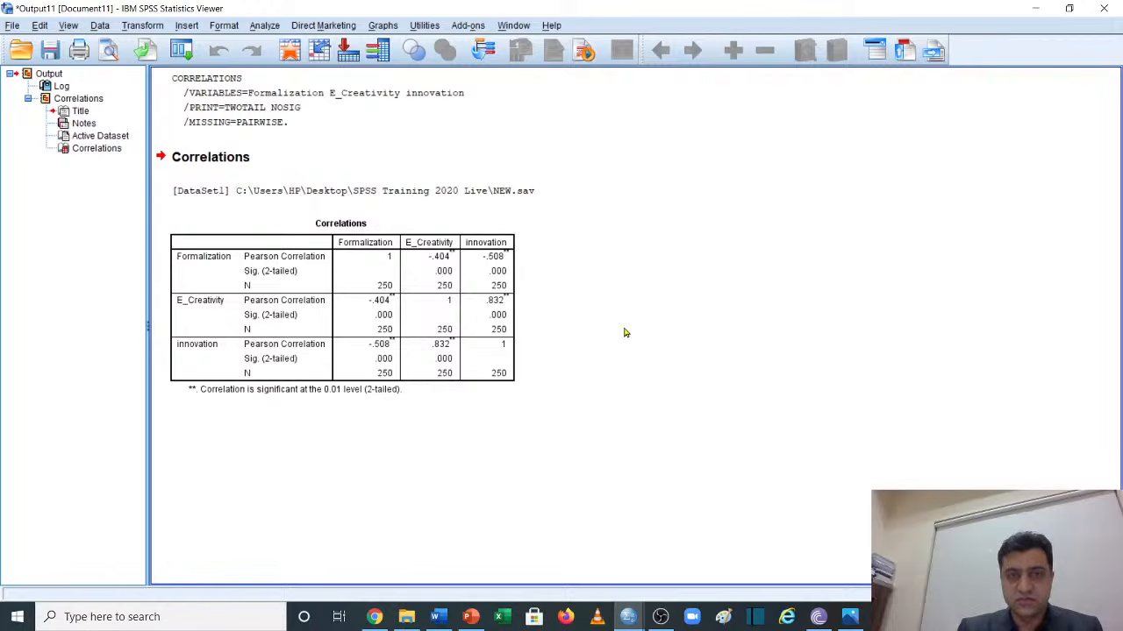
Examine the Pearson correlations and significance values between Formalization, E_Creativity and innovation in the Correlations table
left_click(253, 290)
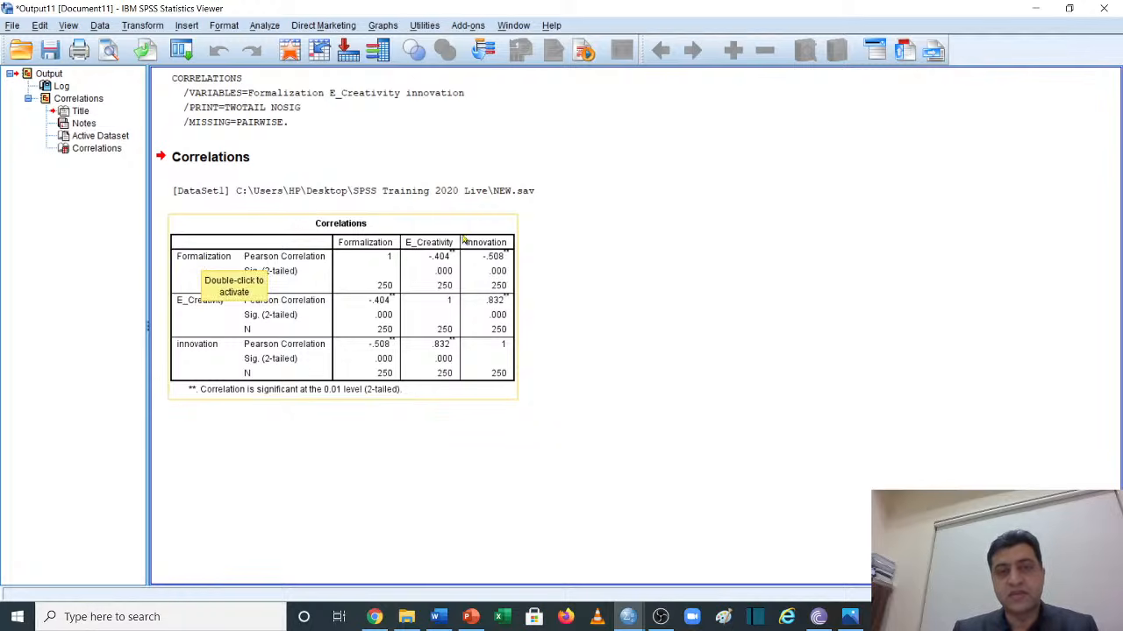
left_click(590, 432)
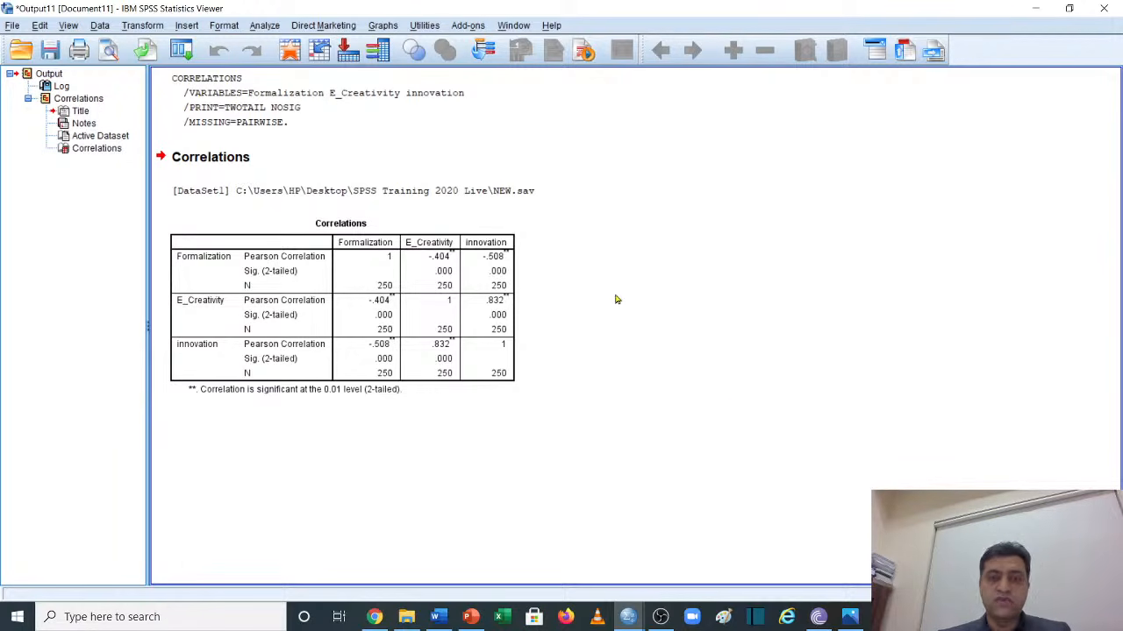
left_click(471, 251)
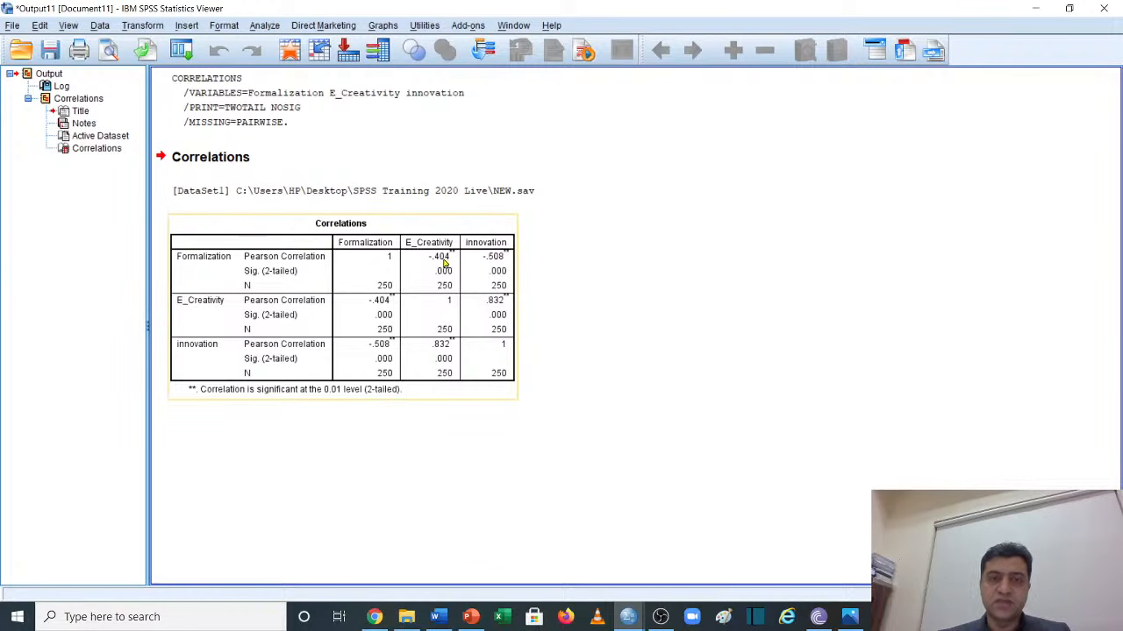
left_click(527, 371)
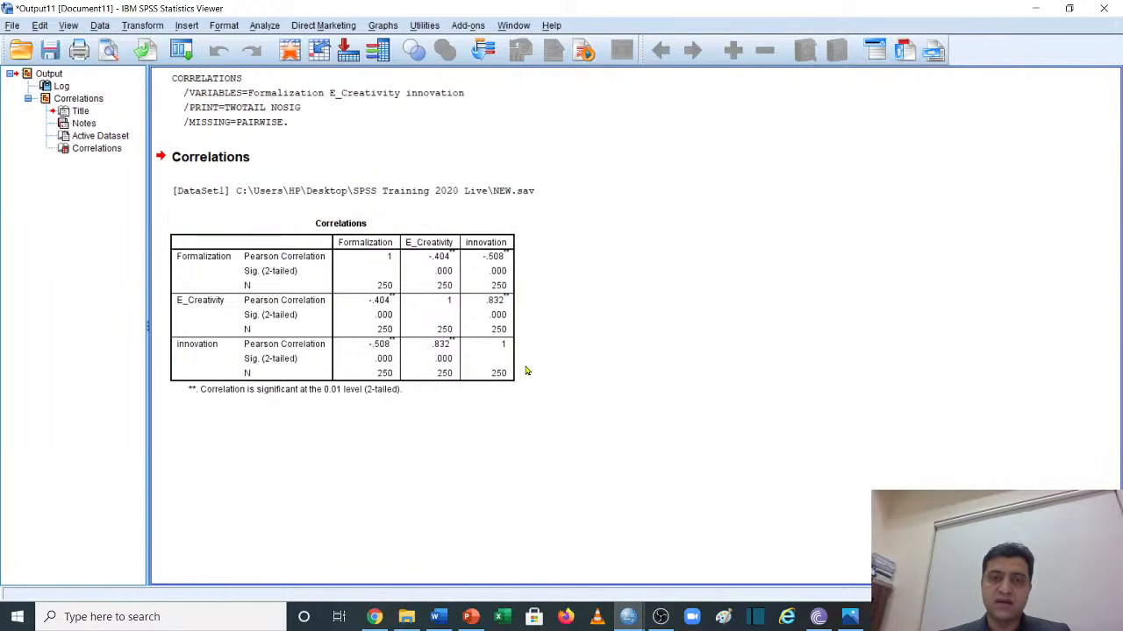